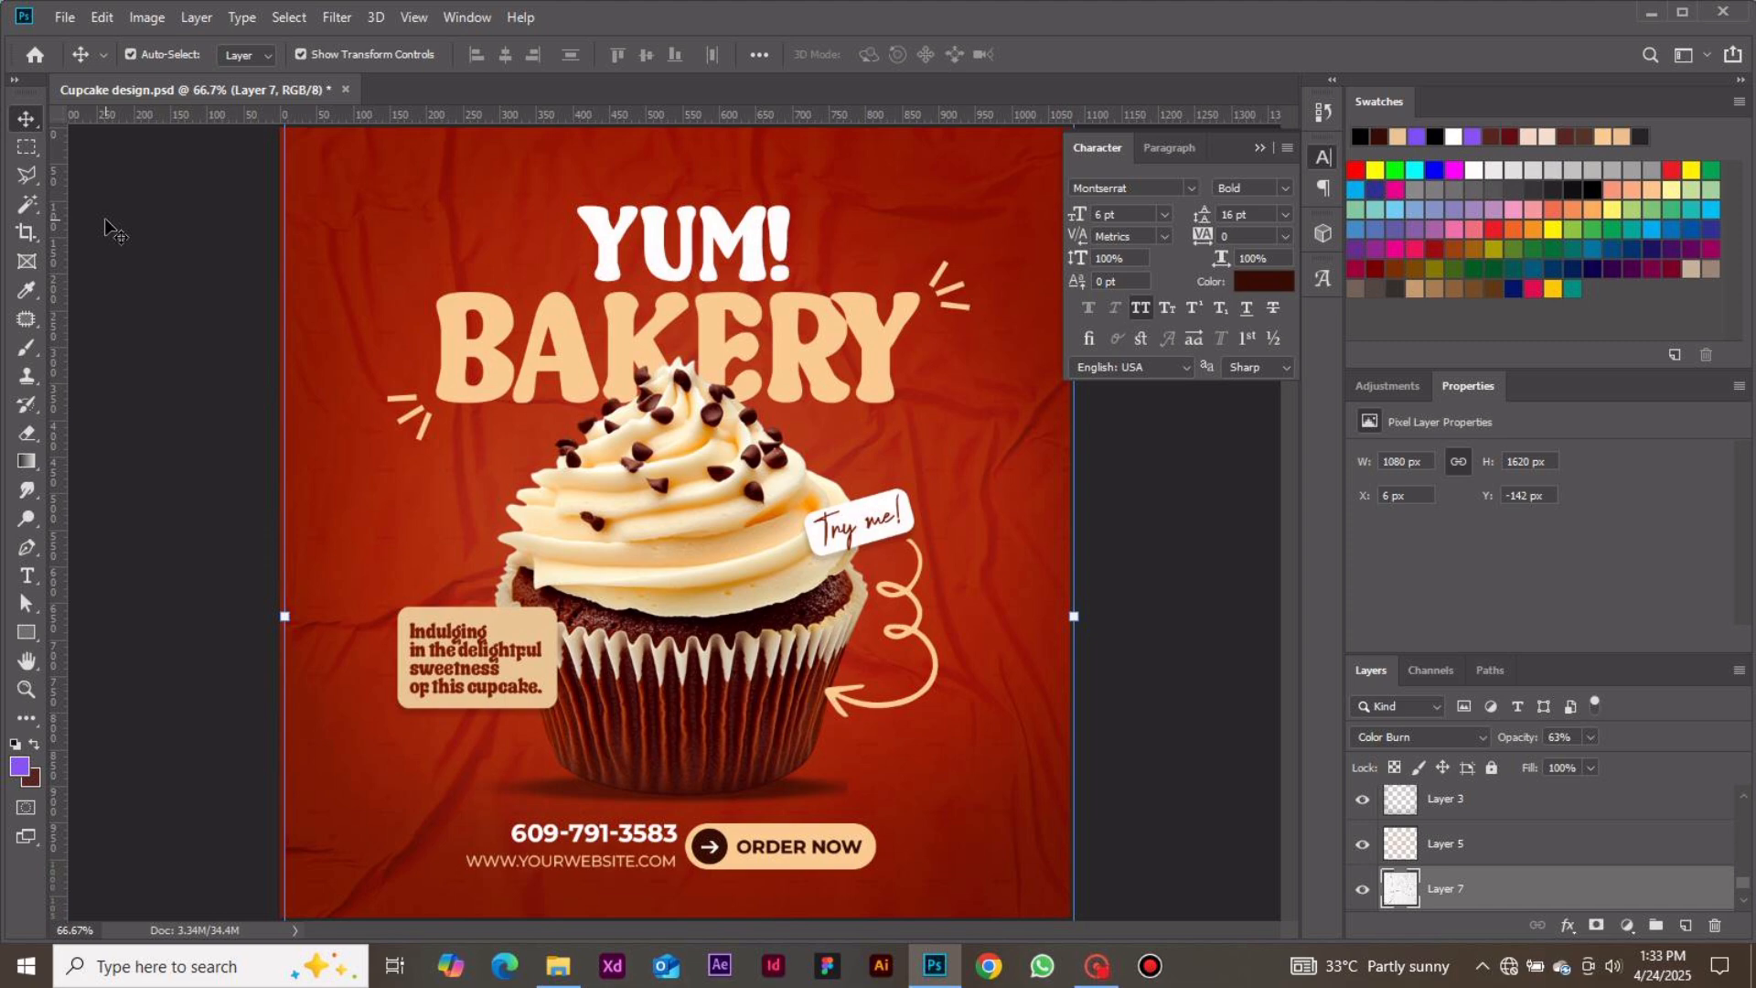
Create a new 1080 x 1080 px document at 300 ppi from the recent custom preset
{"action": "left_click", "coordinate": [35, 57]}
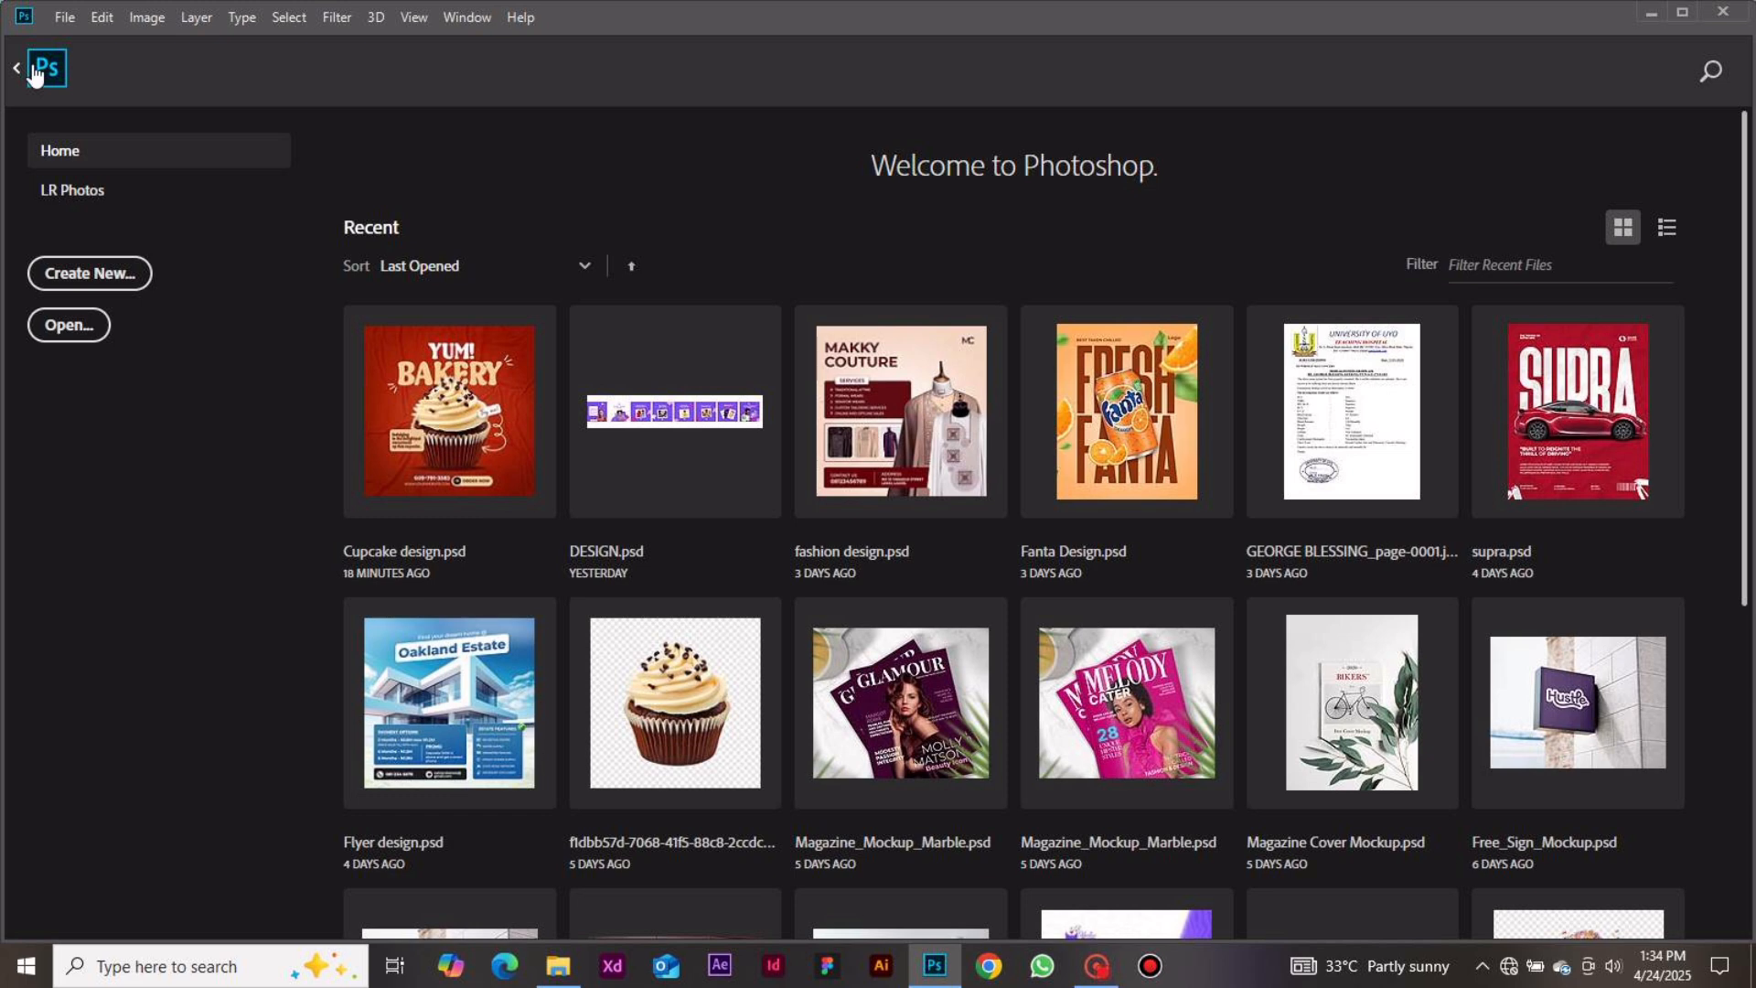
{"action": "left_click", "coordinate": [89, 283]}
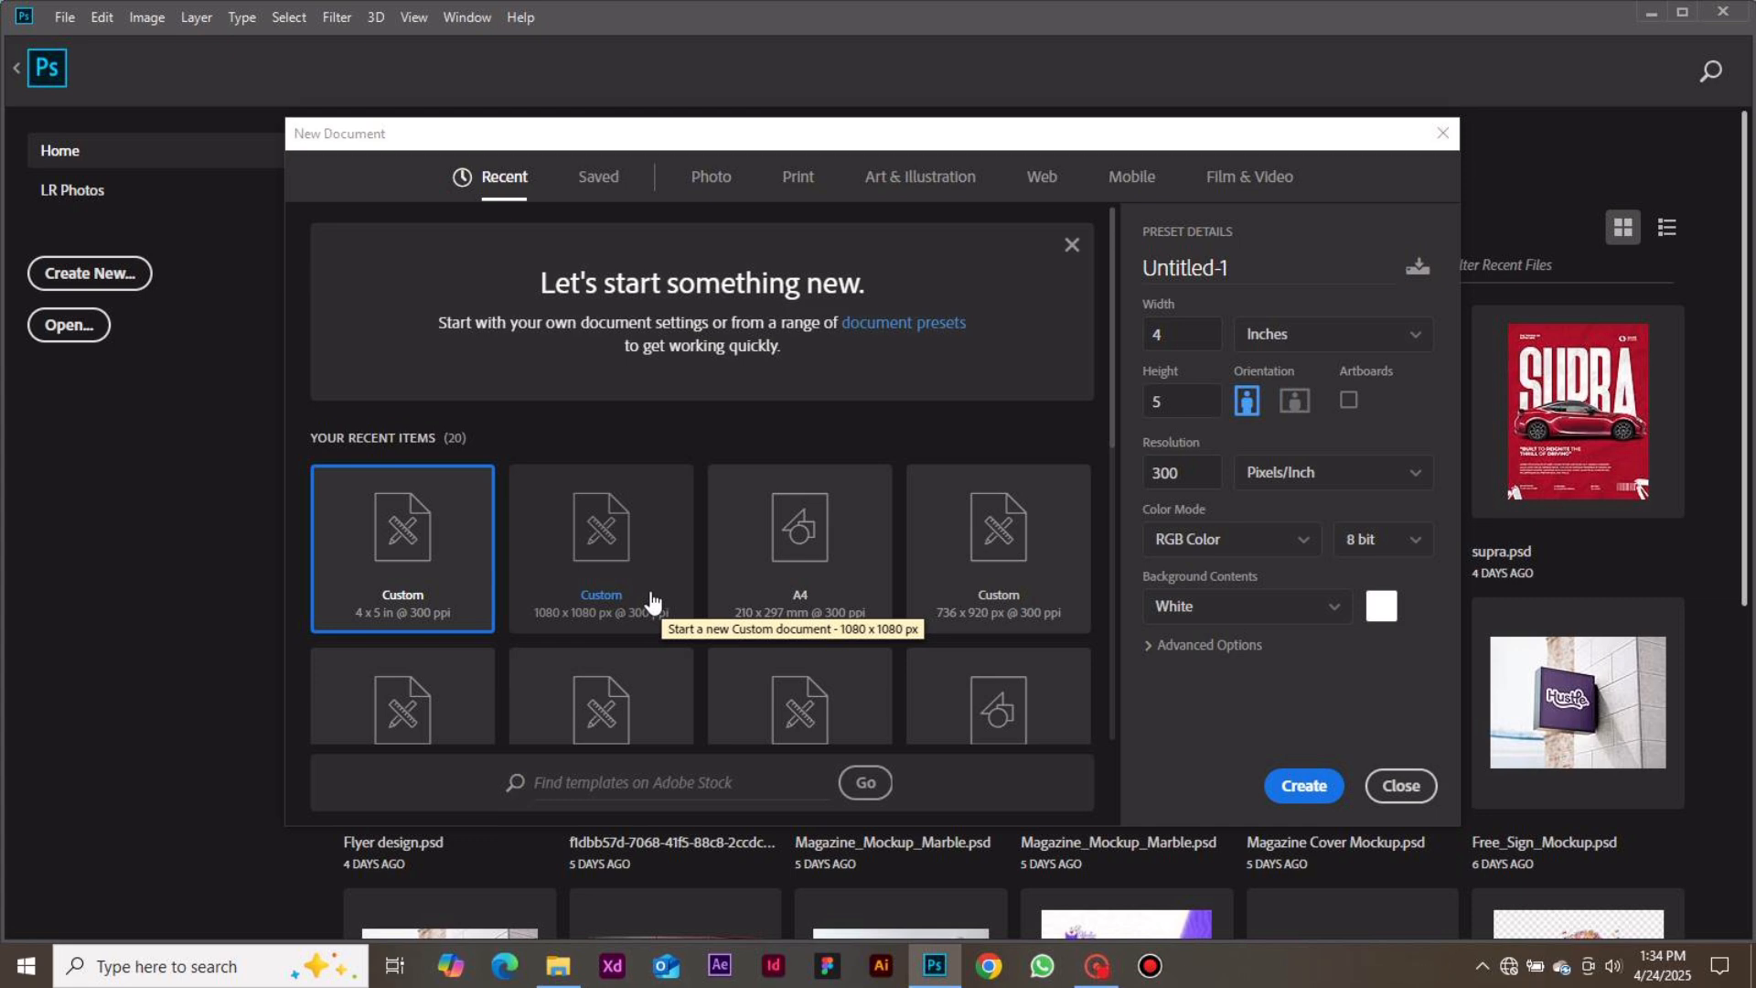
{"action": "left_click", "coordinate": [805, 187]}
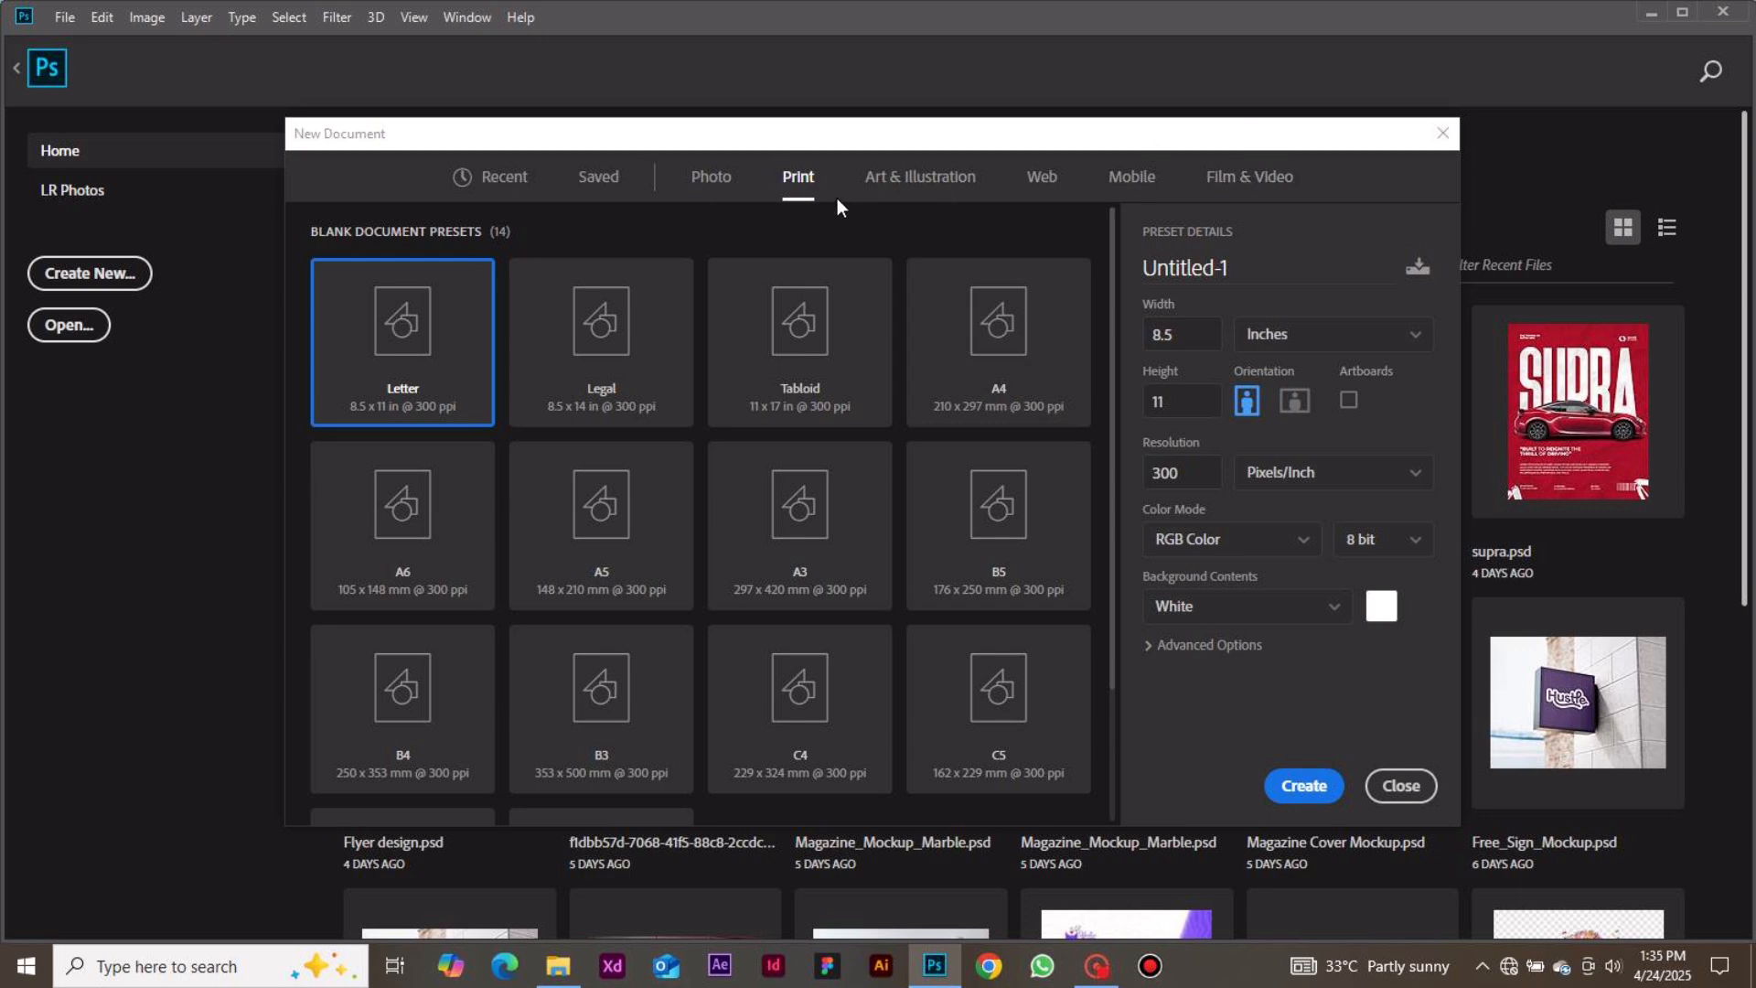
{"action": "left_click", "coordinate": [523, 180]}
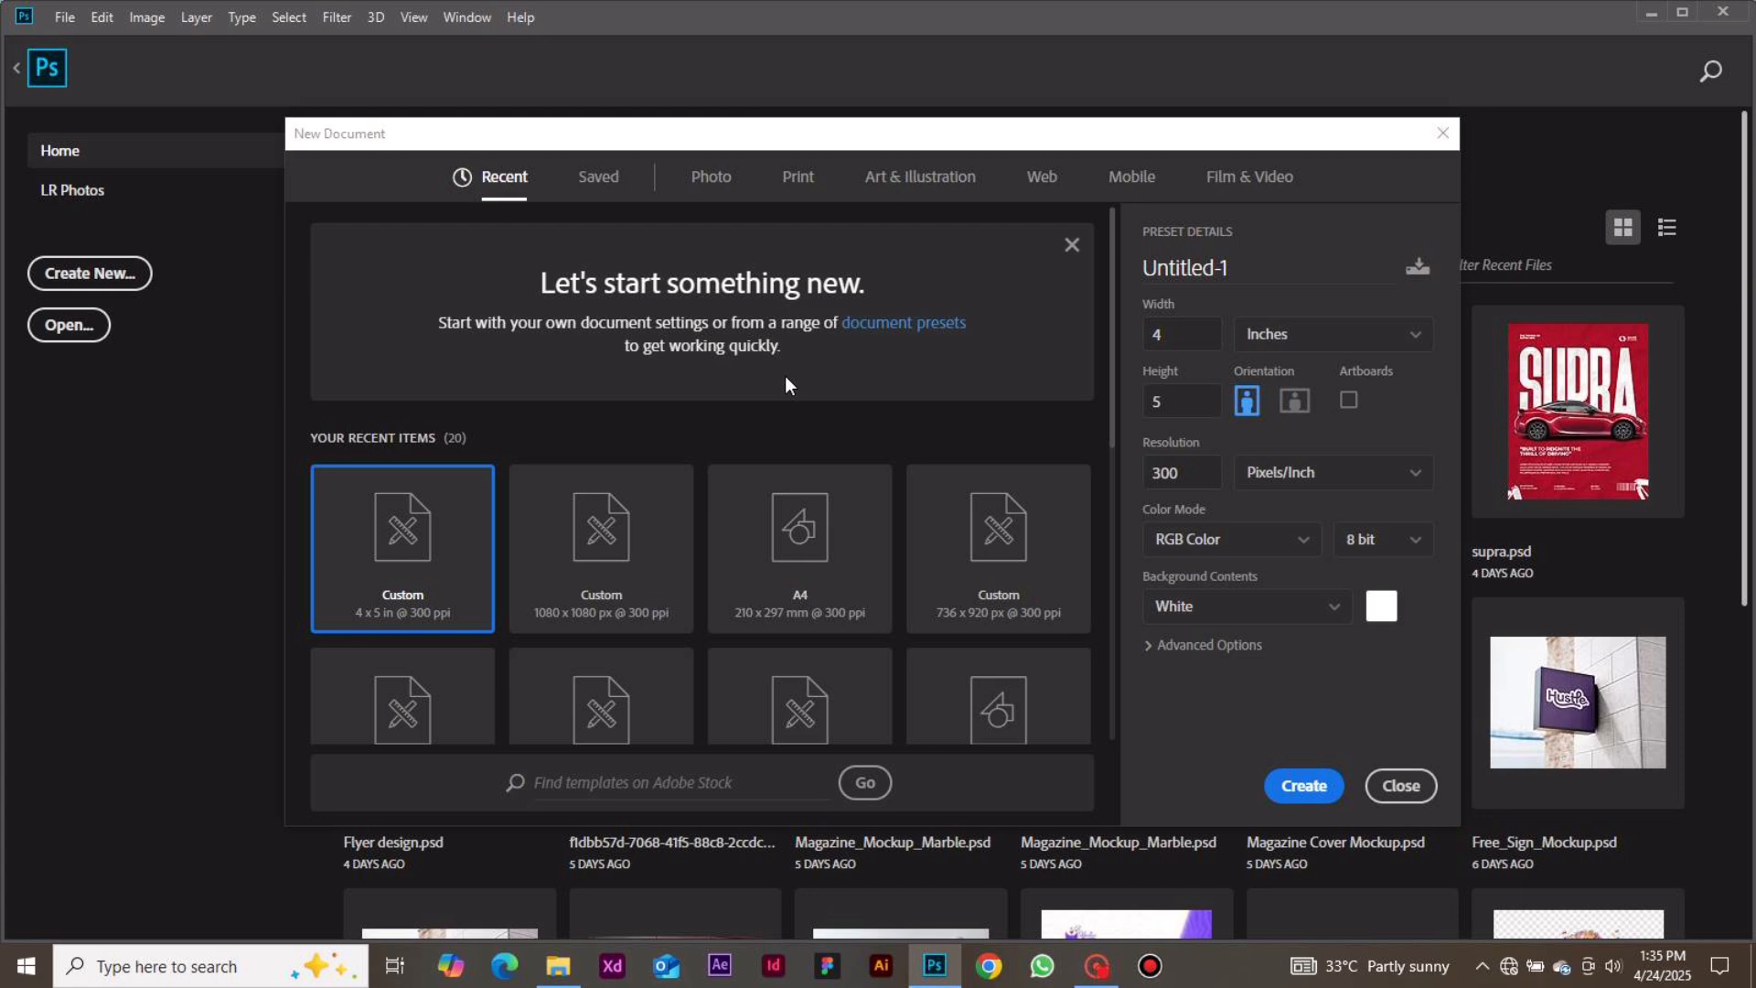
{"action": "left_click", "coordinate": [586, 592]}
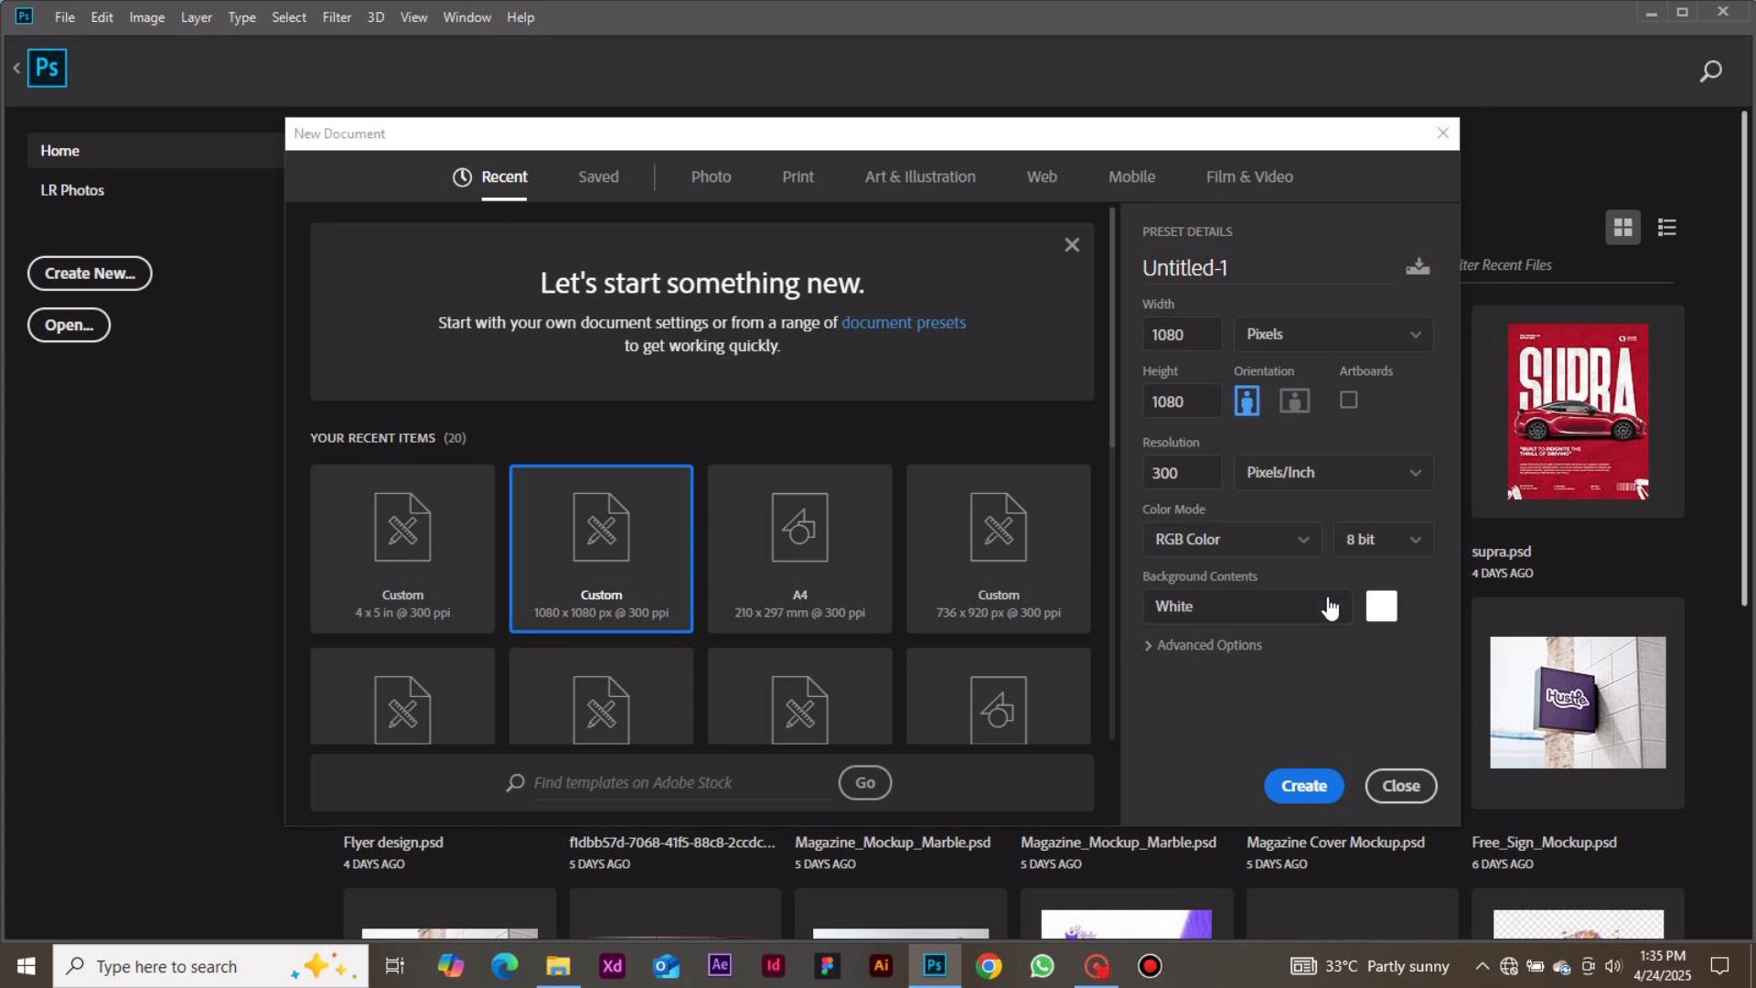
{"action": "left_click", "coordinate": [1288, 789]}
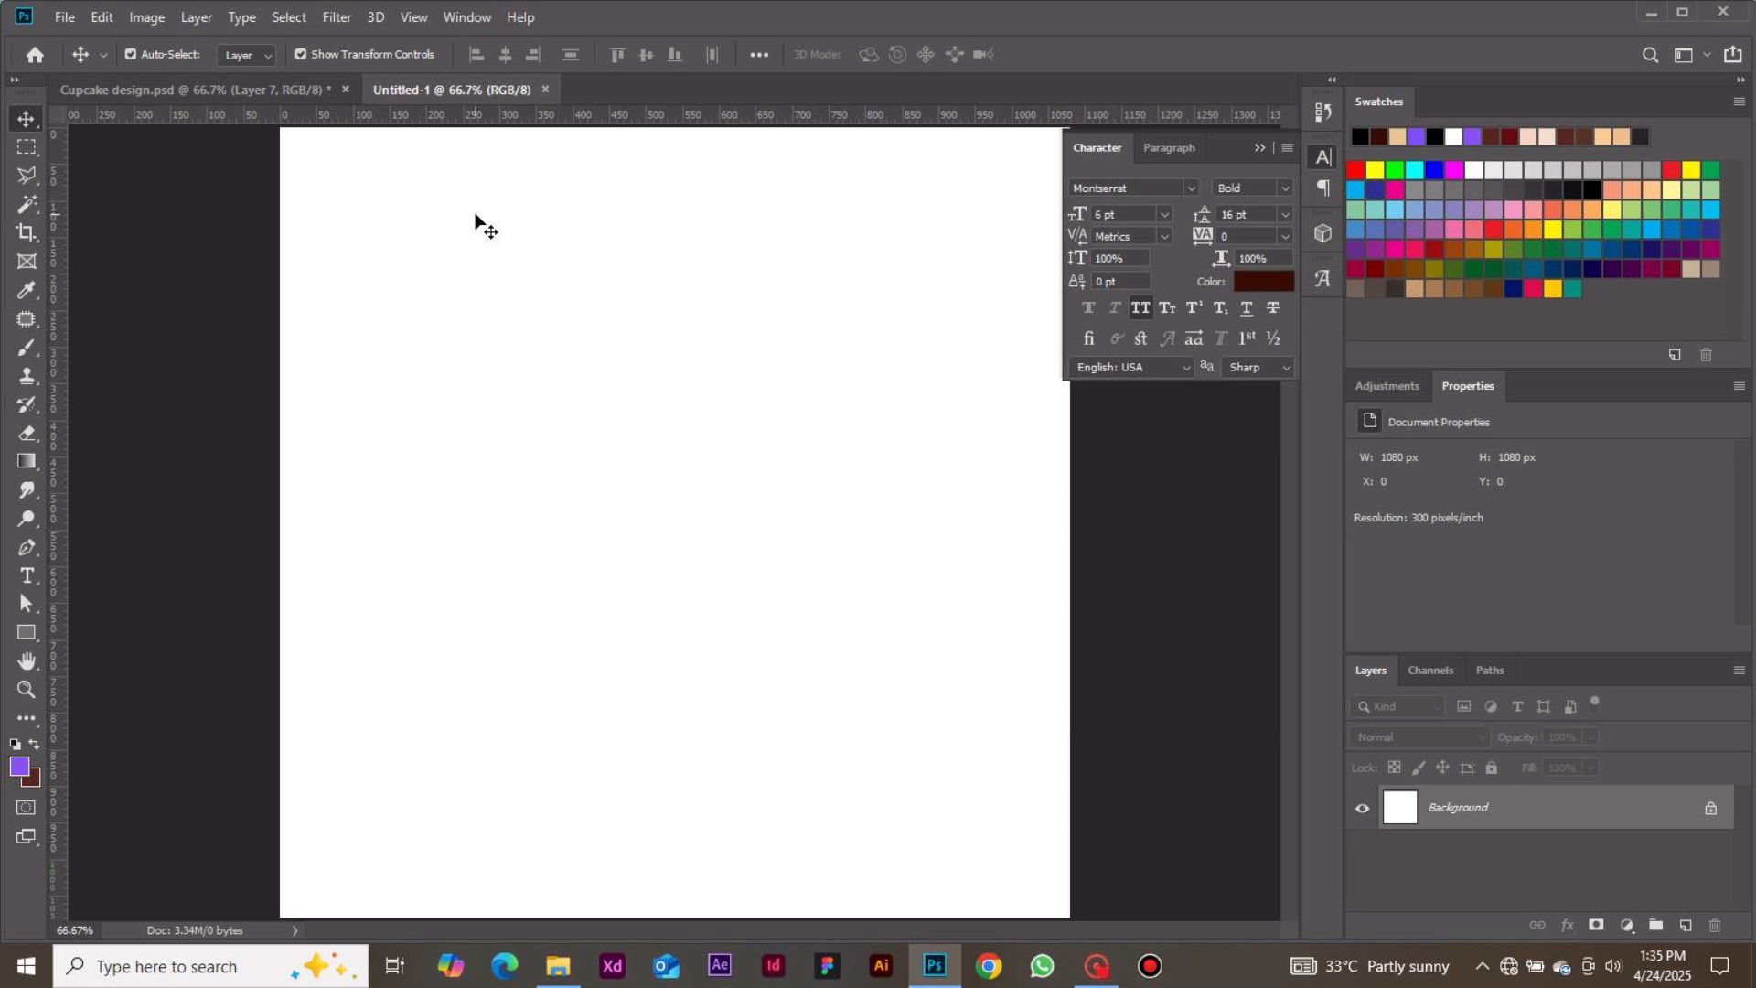
Save the new document as a Photoshop file named cupcake 1st design class
{"action": "left_click", "coordinate": [65, 18]}
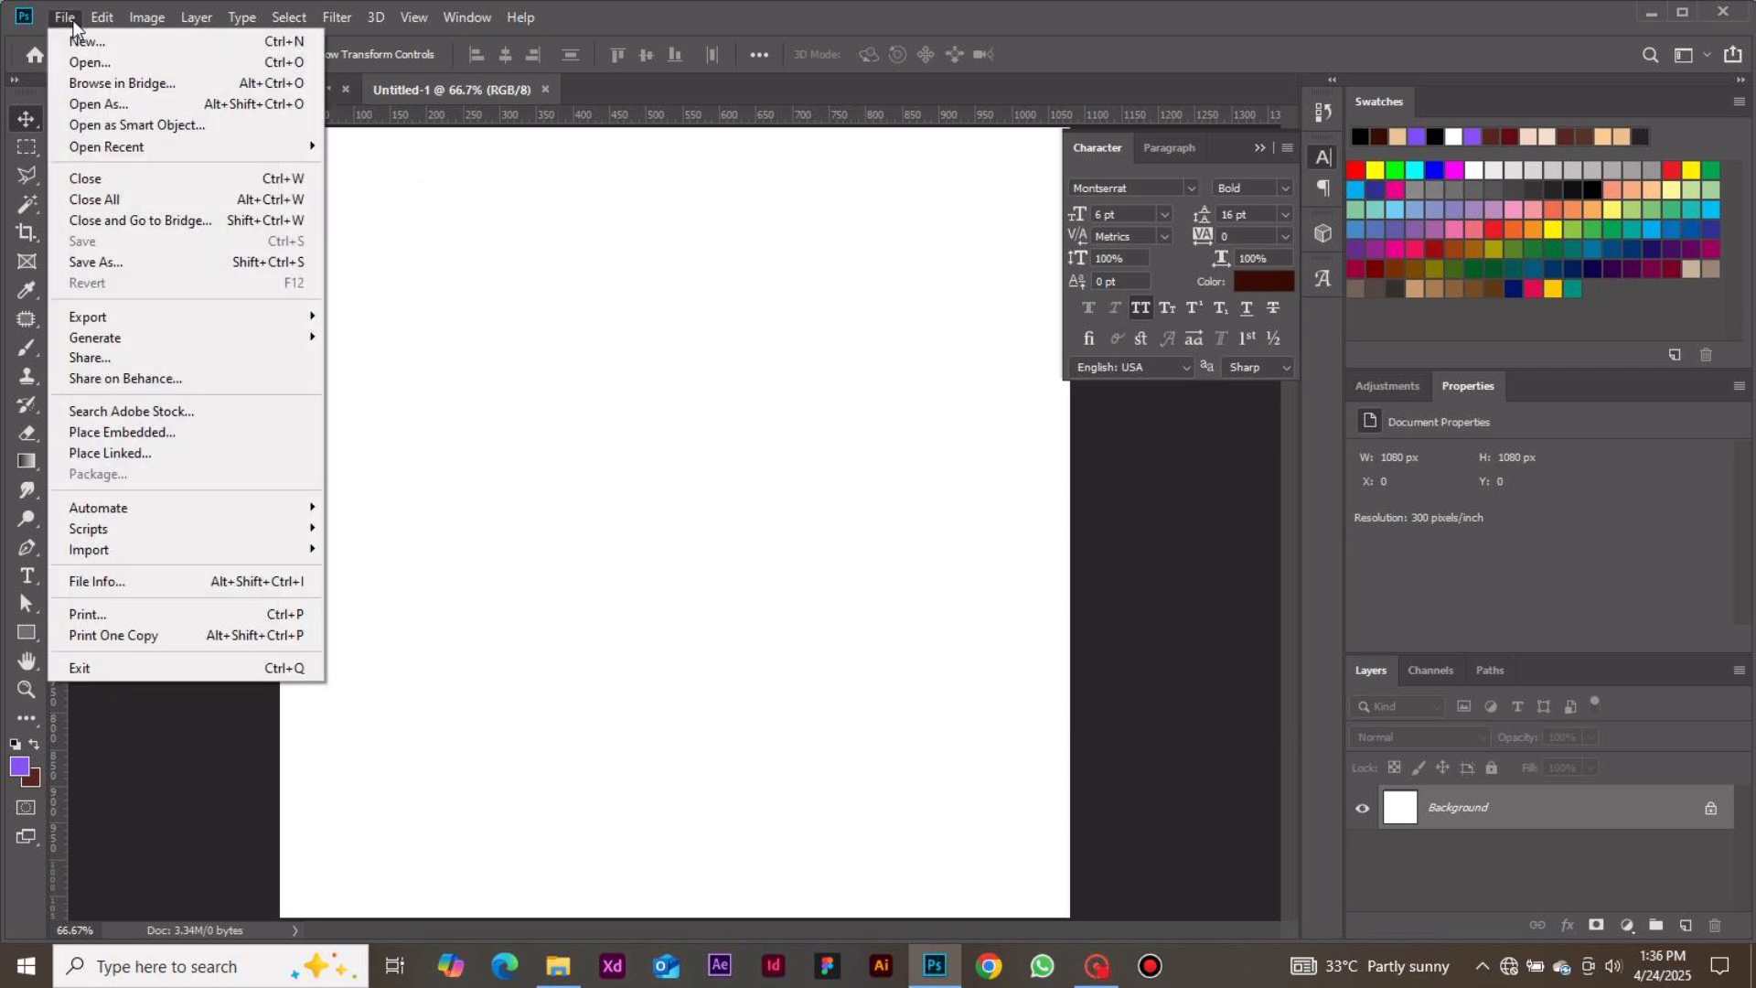
{"action": "left_click", "coordinate": [194, 275]}
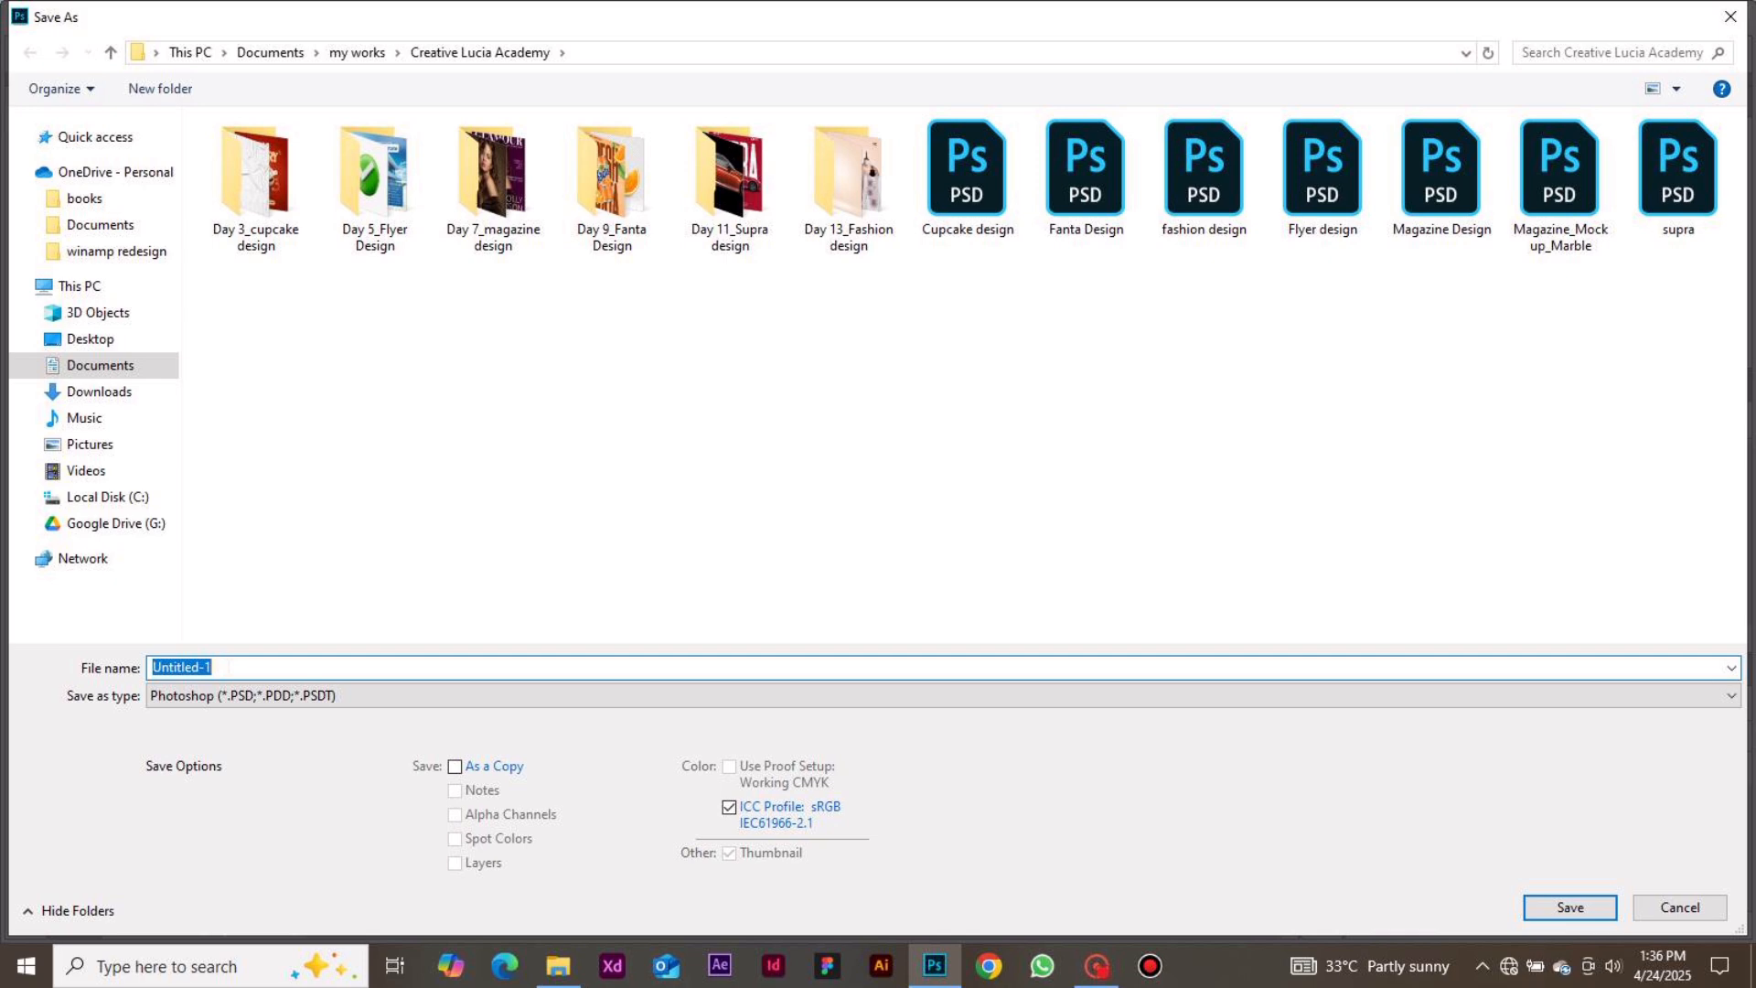
{"action": "type", "text": "cup"}
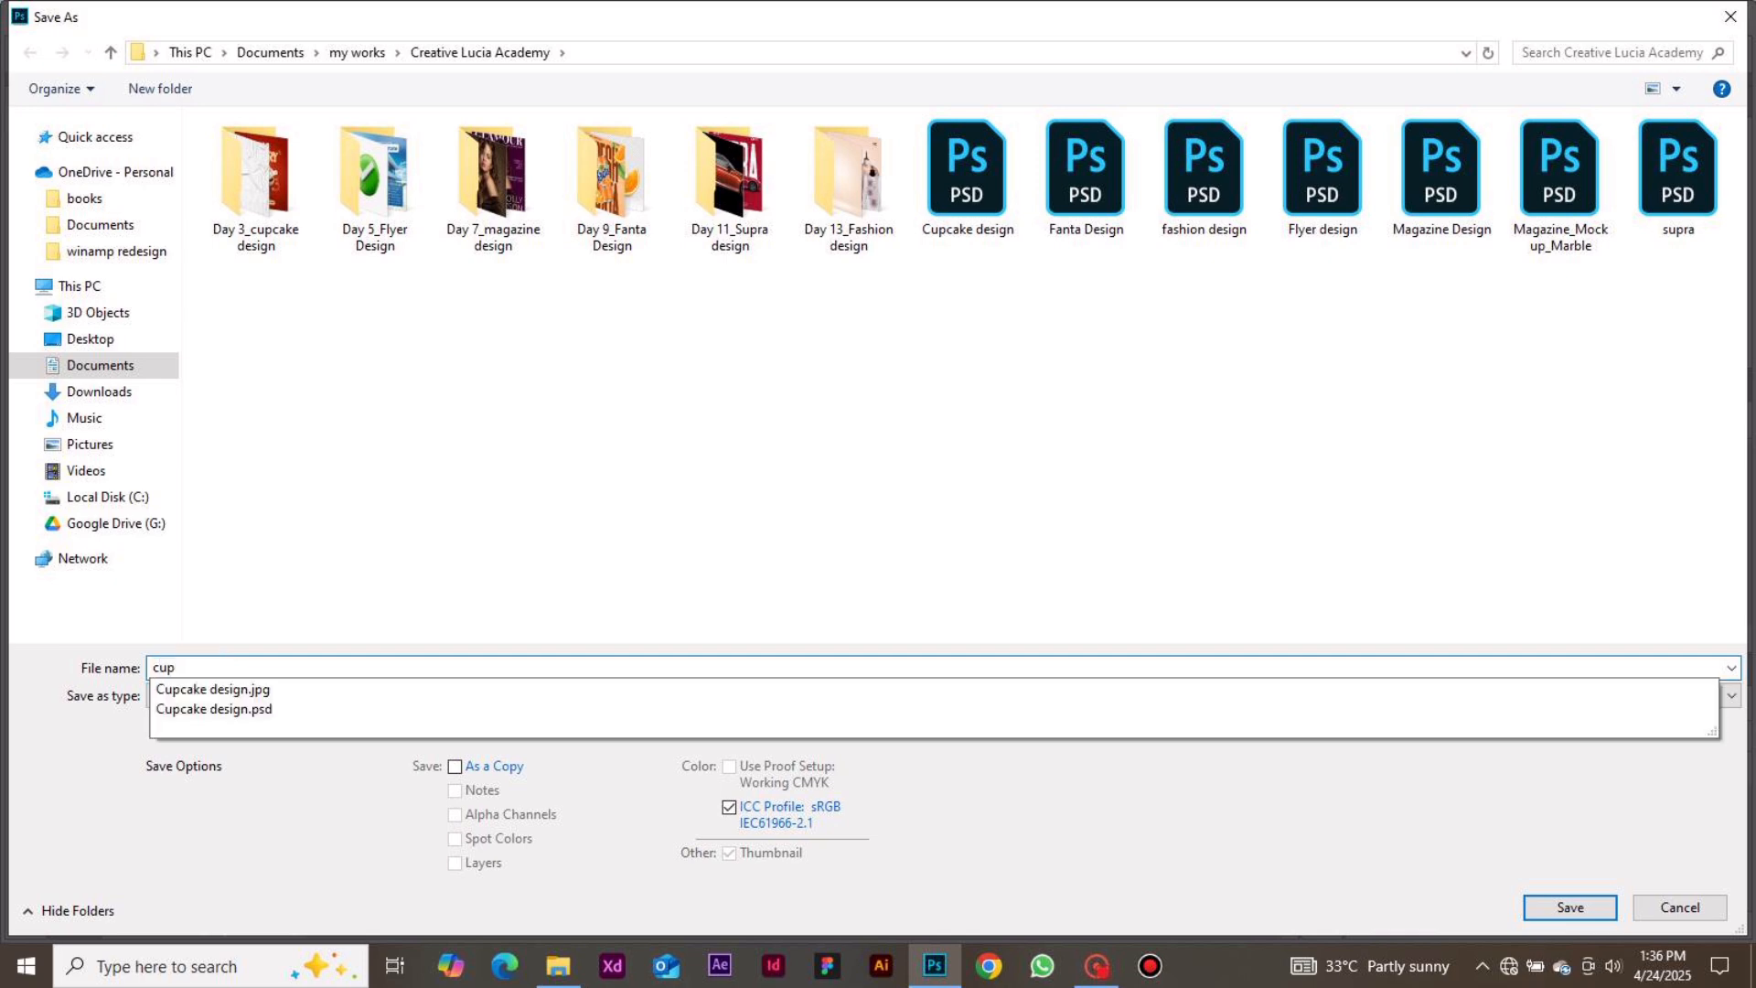
{"action": "type", "text": "cake 1st desi"}
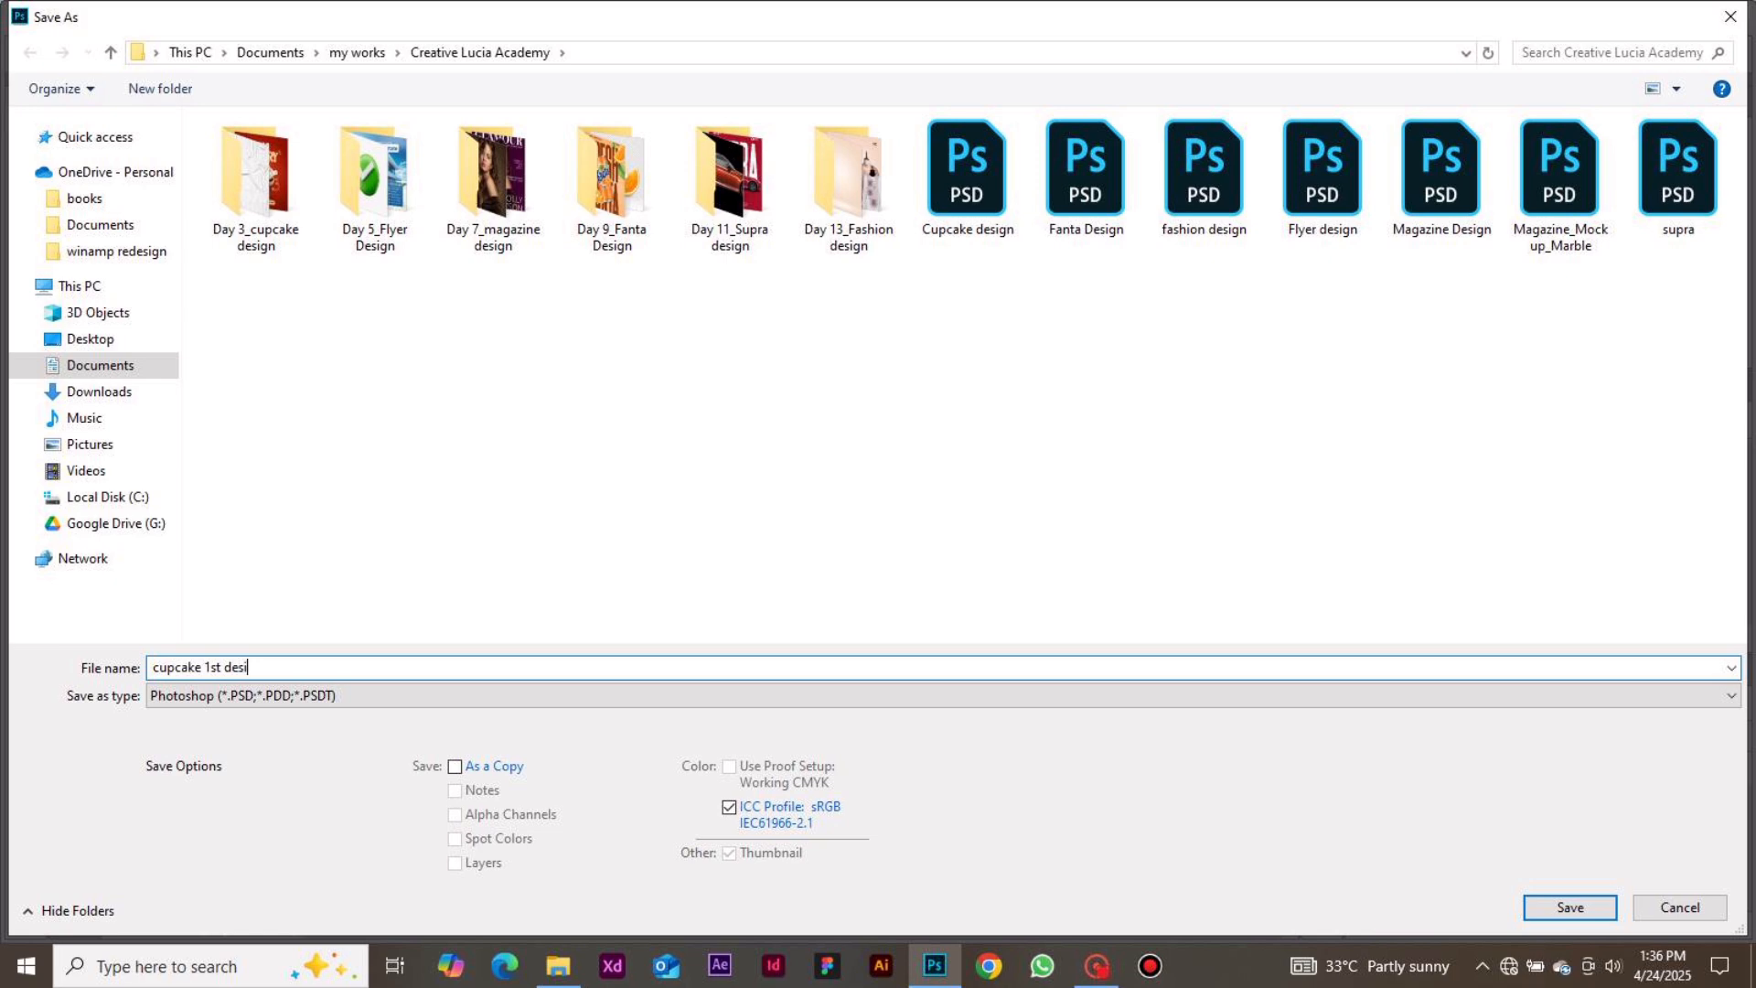
{"action": "type", "text": "gn class"}
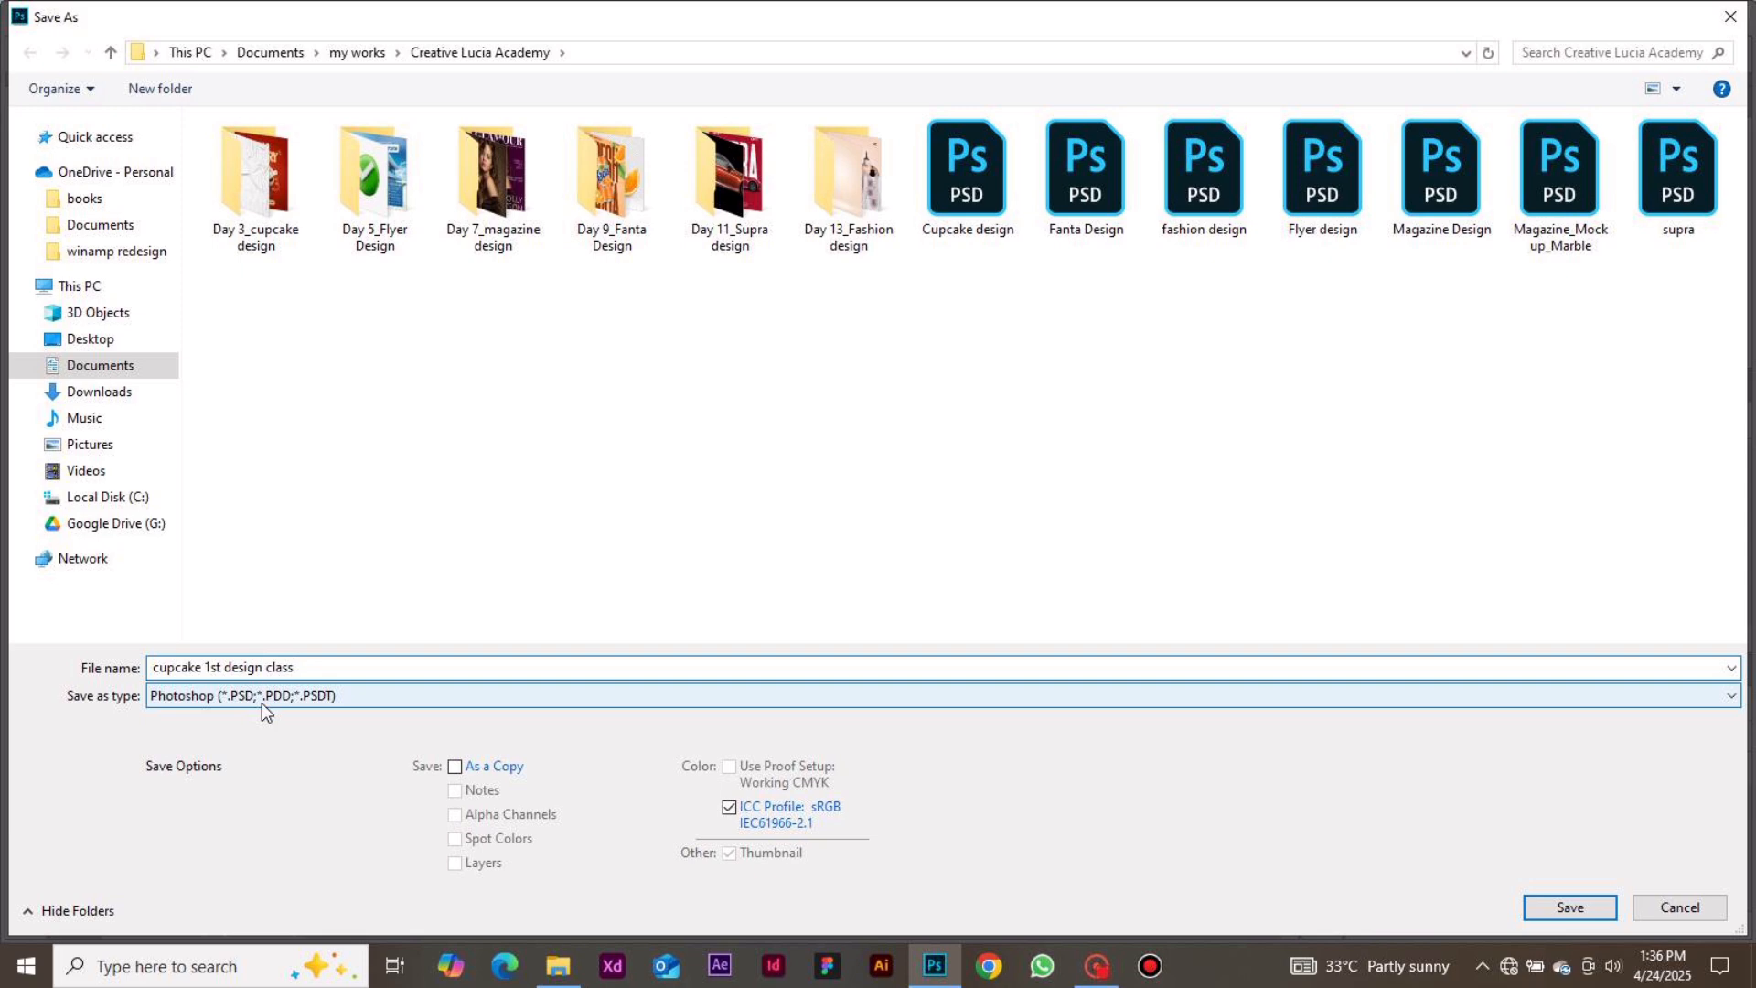
{"action": "left_click", "coordinate": [1569, 907]}
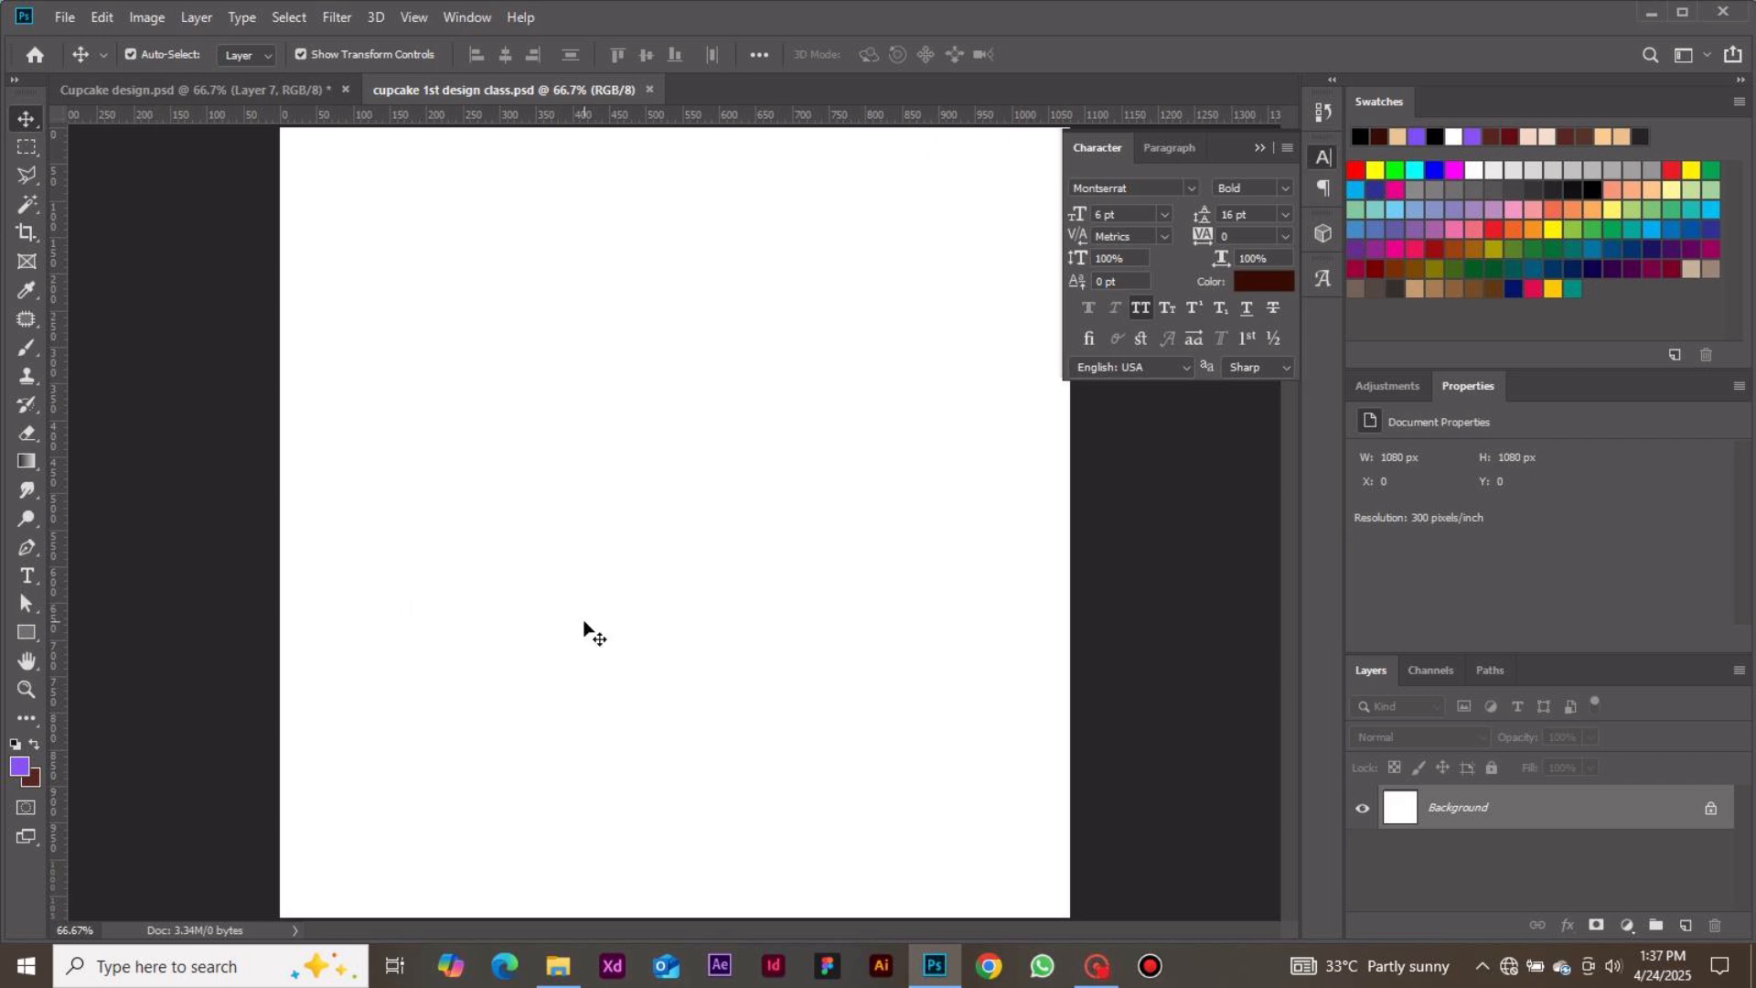
Draw a rectangle shape covering the whole canvas, about 1114 x 1110 px
{"action": "key", "text": "ctrl+minus"}
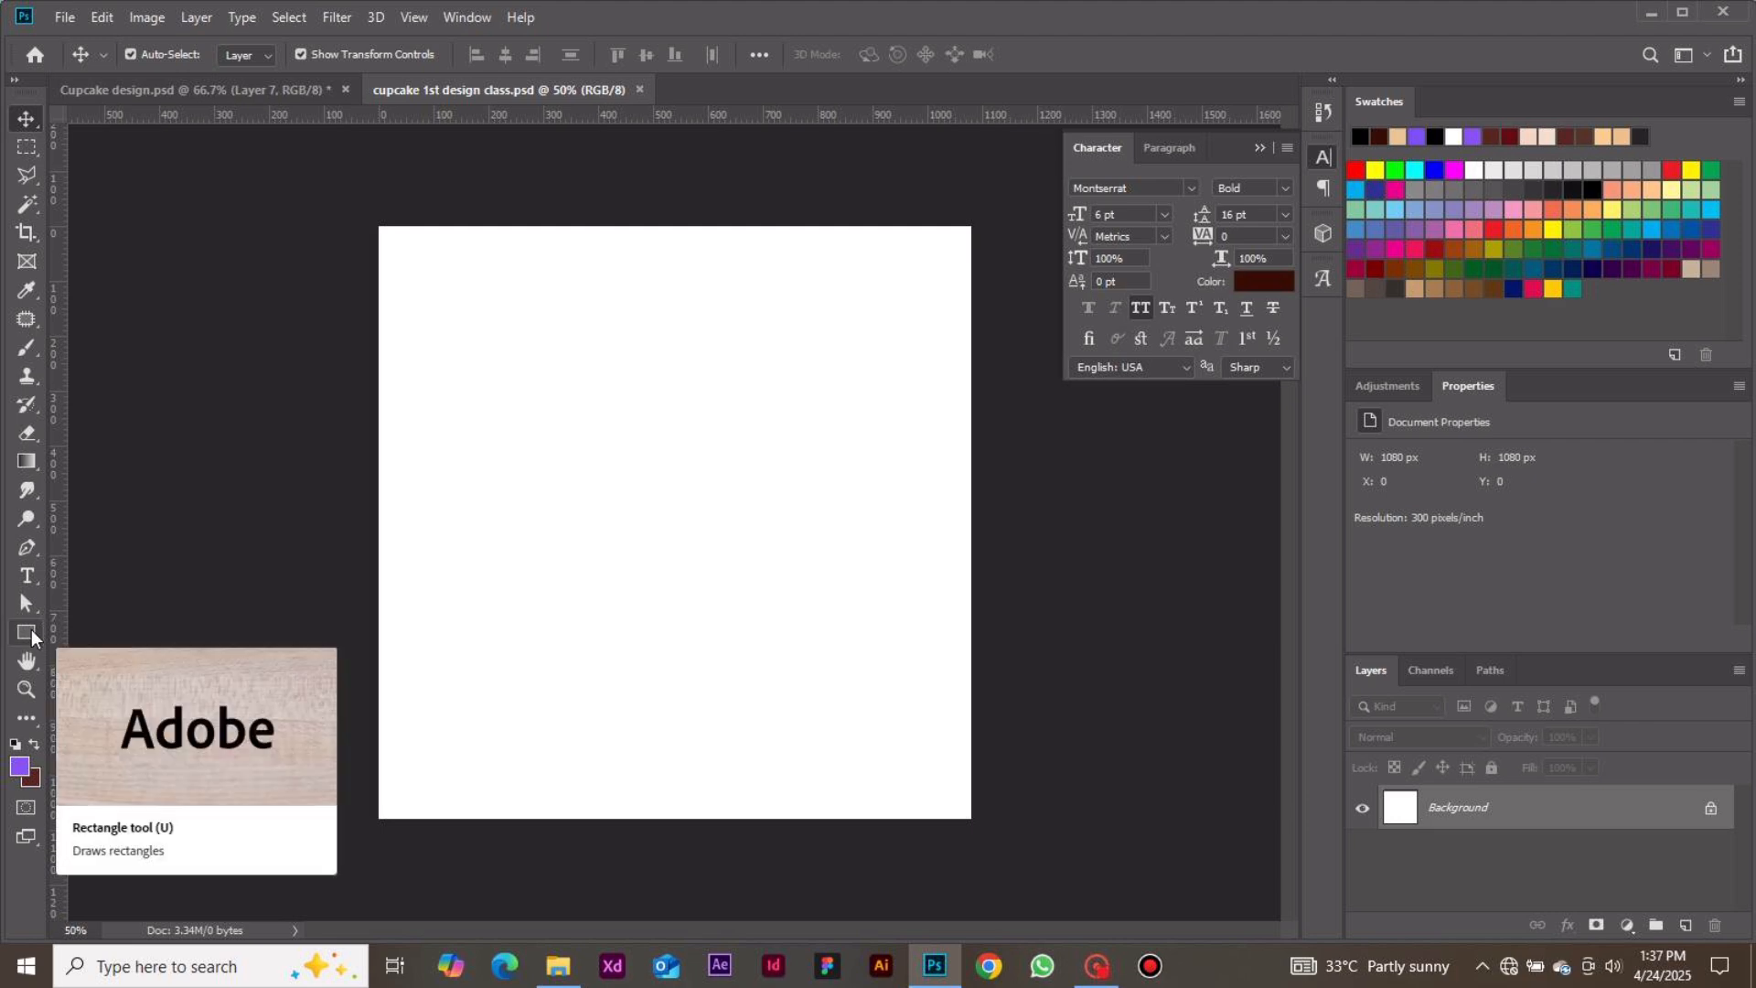
{"action": "left_click", "coordinate": [31, 629]}
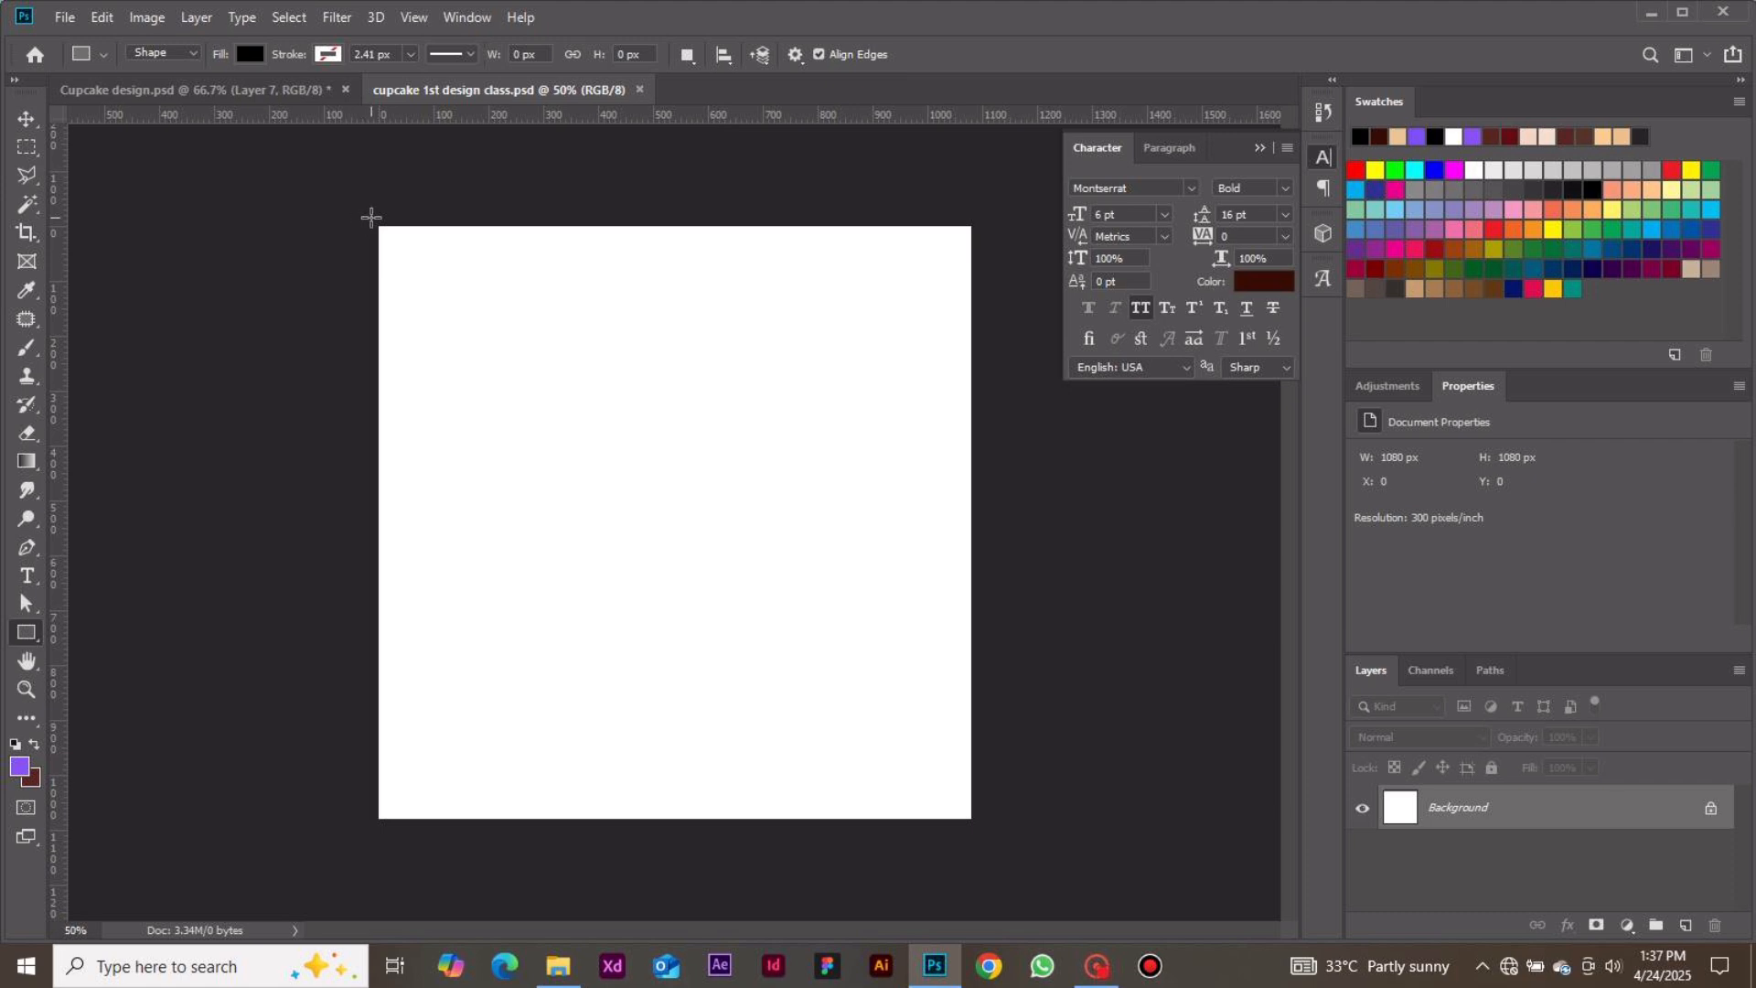
{"action": "left_click_drag", "start_coordinate": [370, 217], "coordinate": [981, 826]}
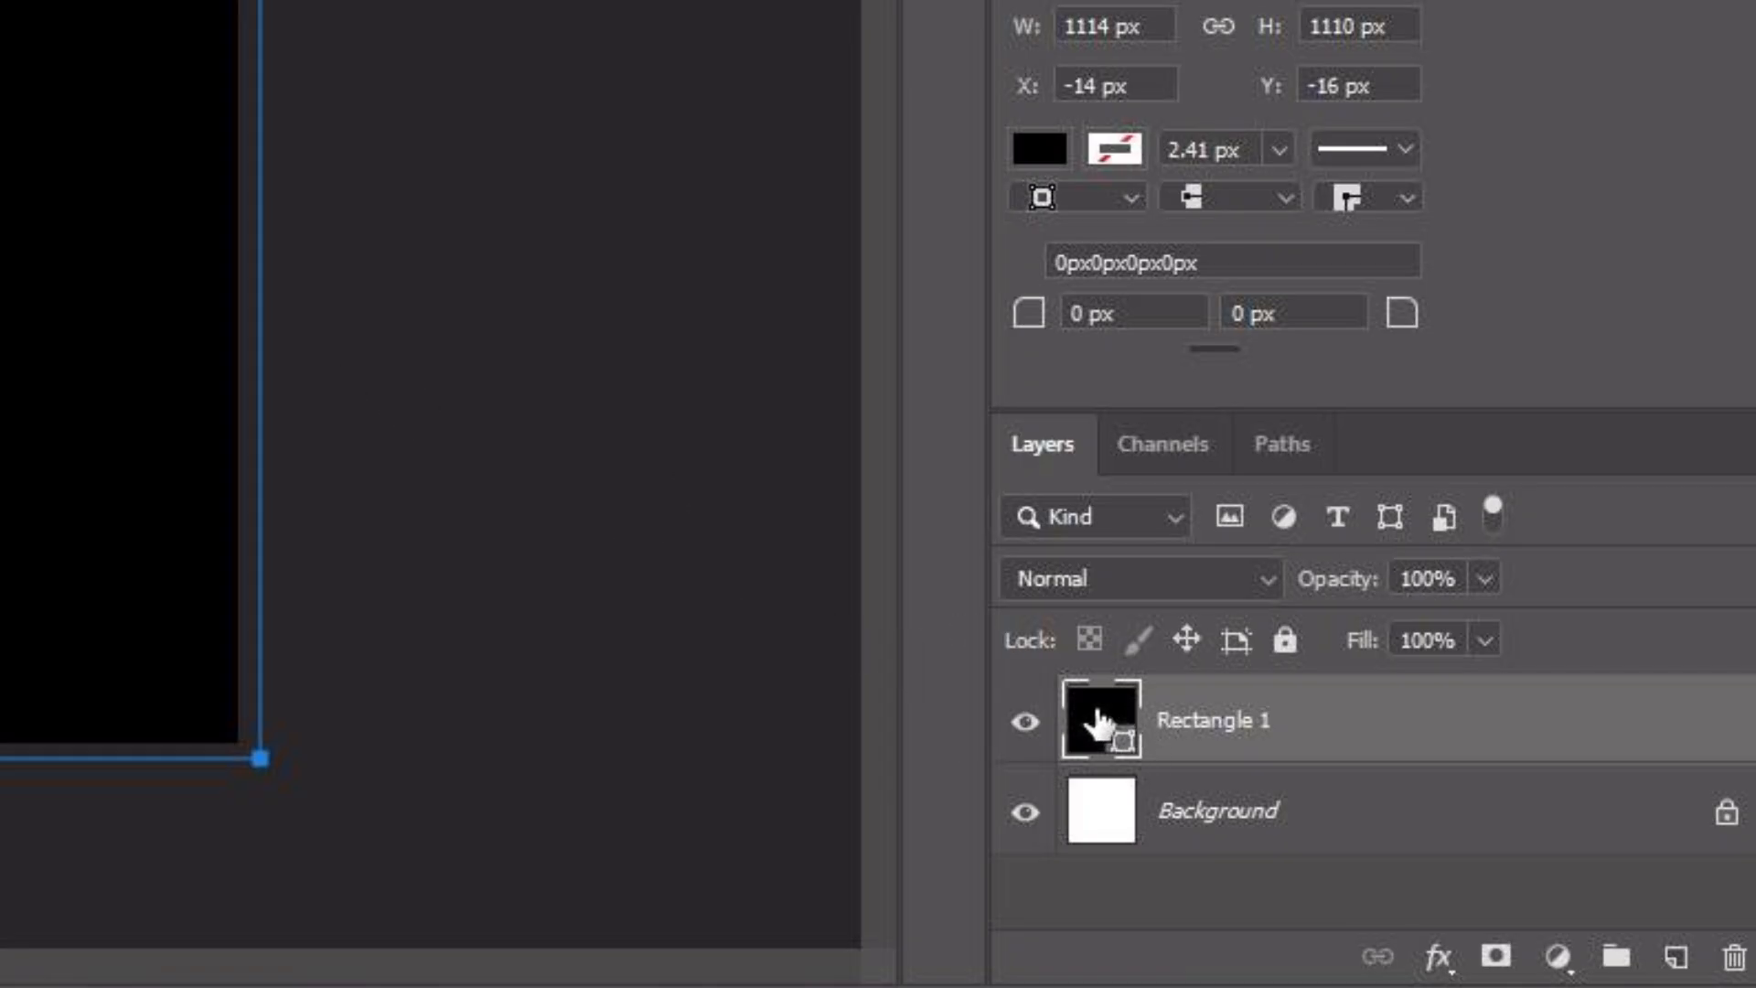
Set the rectangle's fill color to ab2100
{"action": "double_click", "coordinate": [1097, 718]}
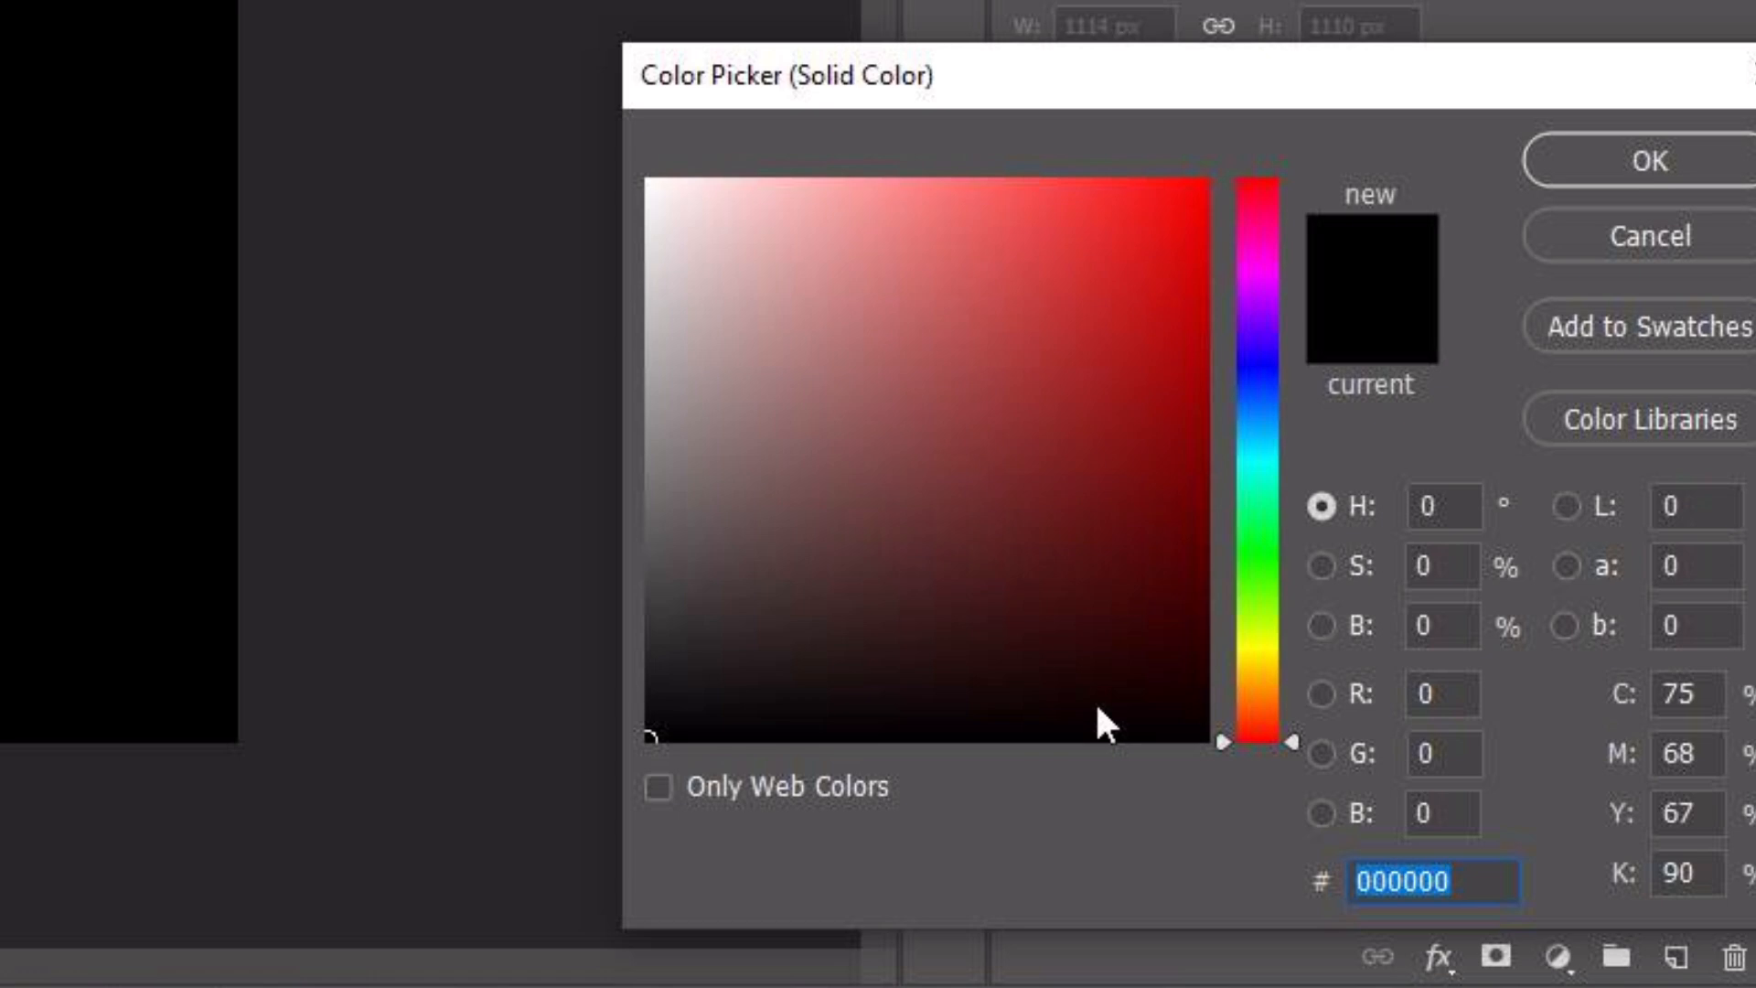
{"action": "left_click_drag", "start_coordinate": [859, 357], "coordinate": [648, 183]}
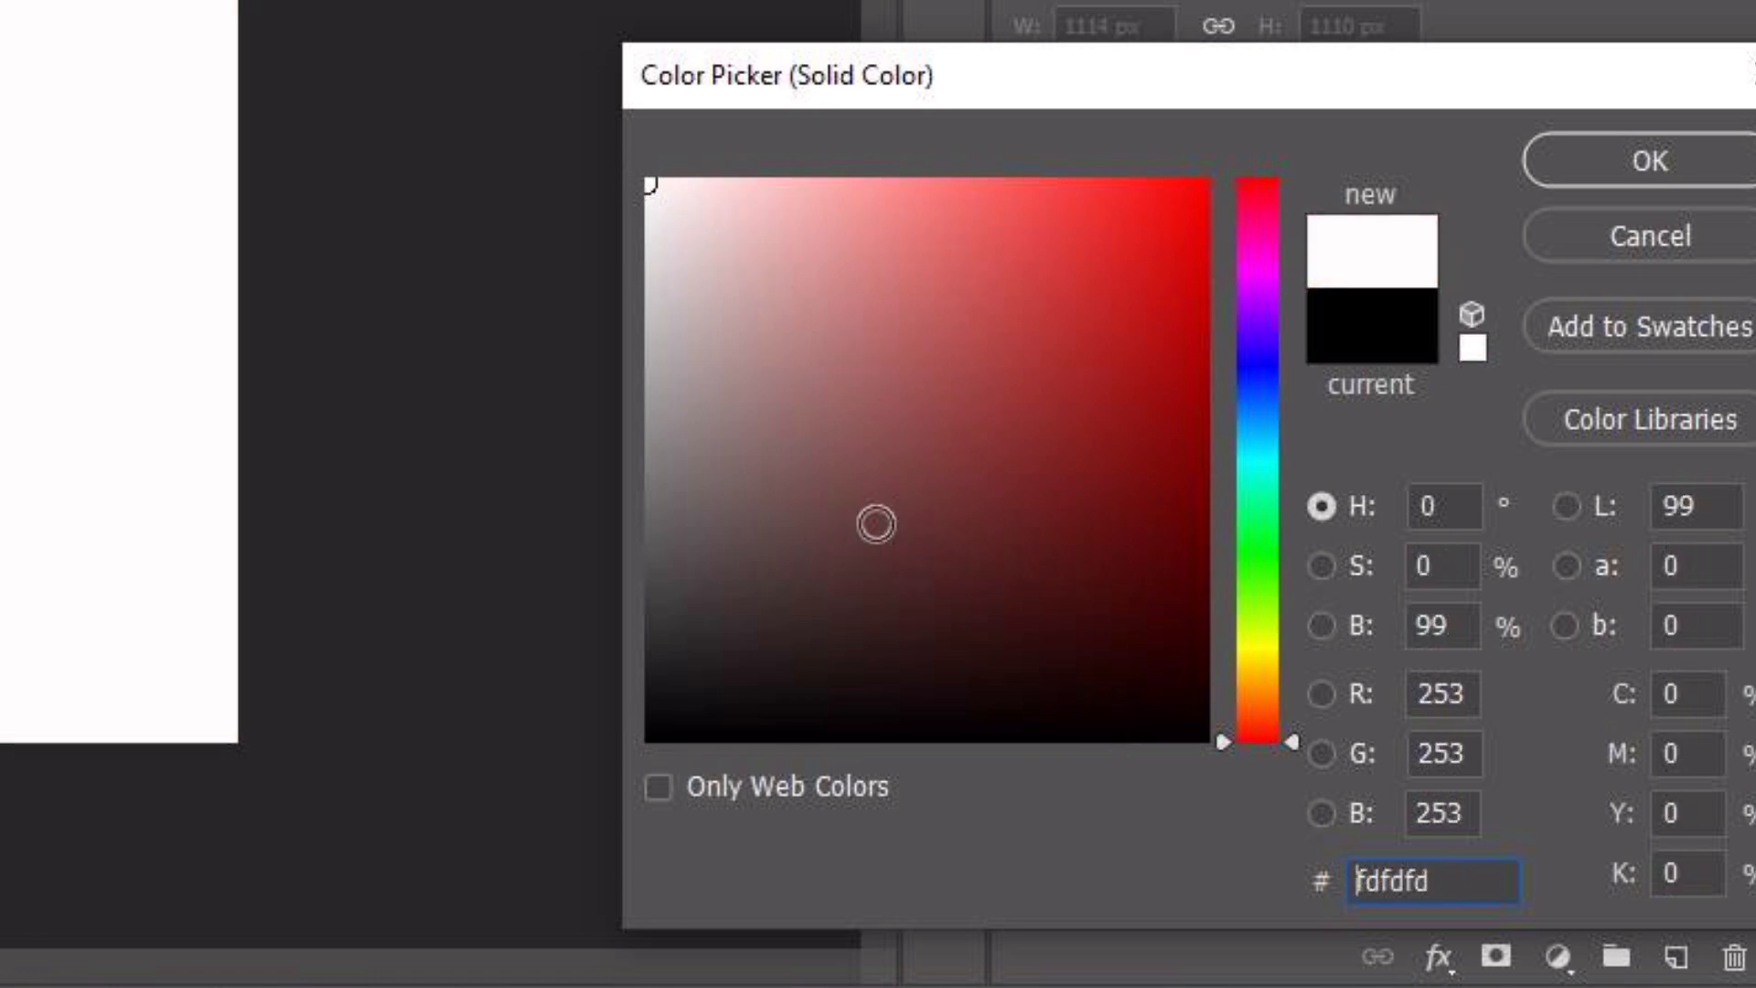
{"action": "left_click_drag", "start_coordinate": [1445, 882], "coordinate": [1303, 877]}
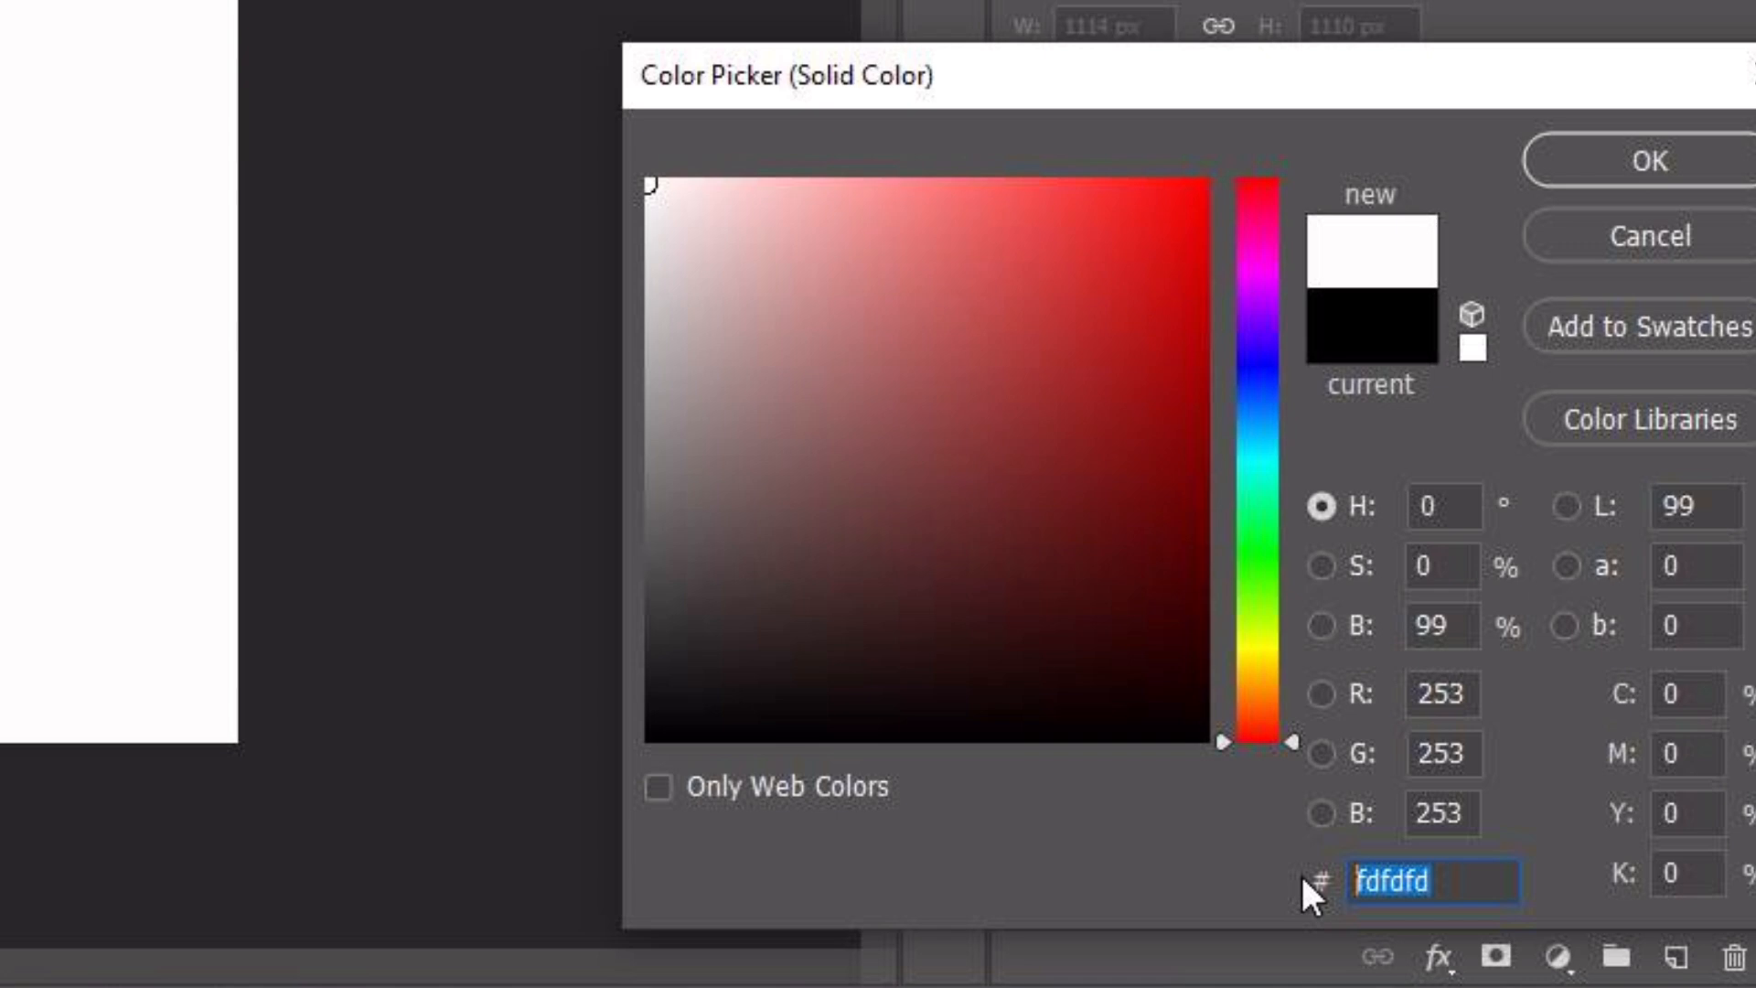
{"action": "type", "text": "ab"}
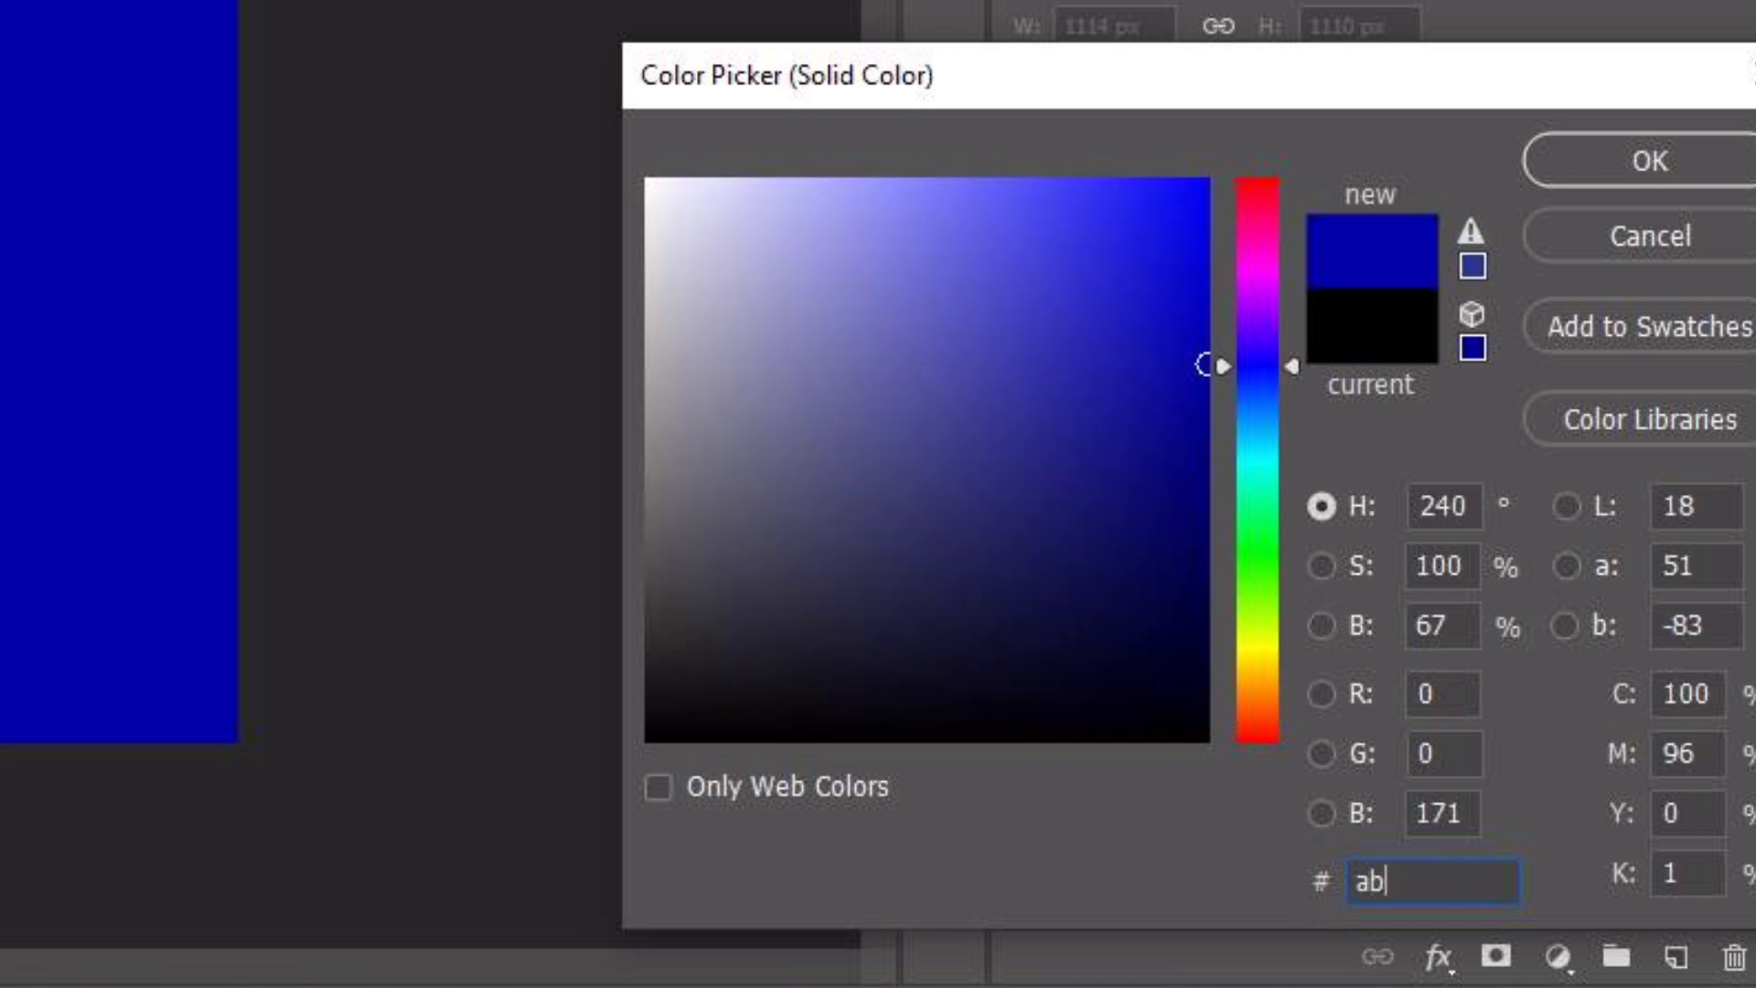
{"action": "type", "text": "21"}
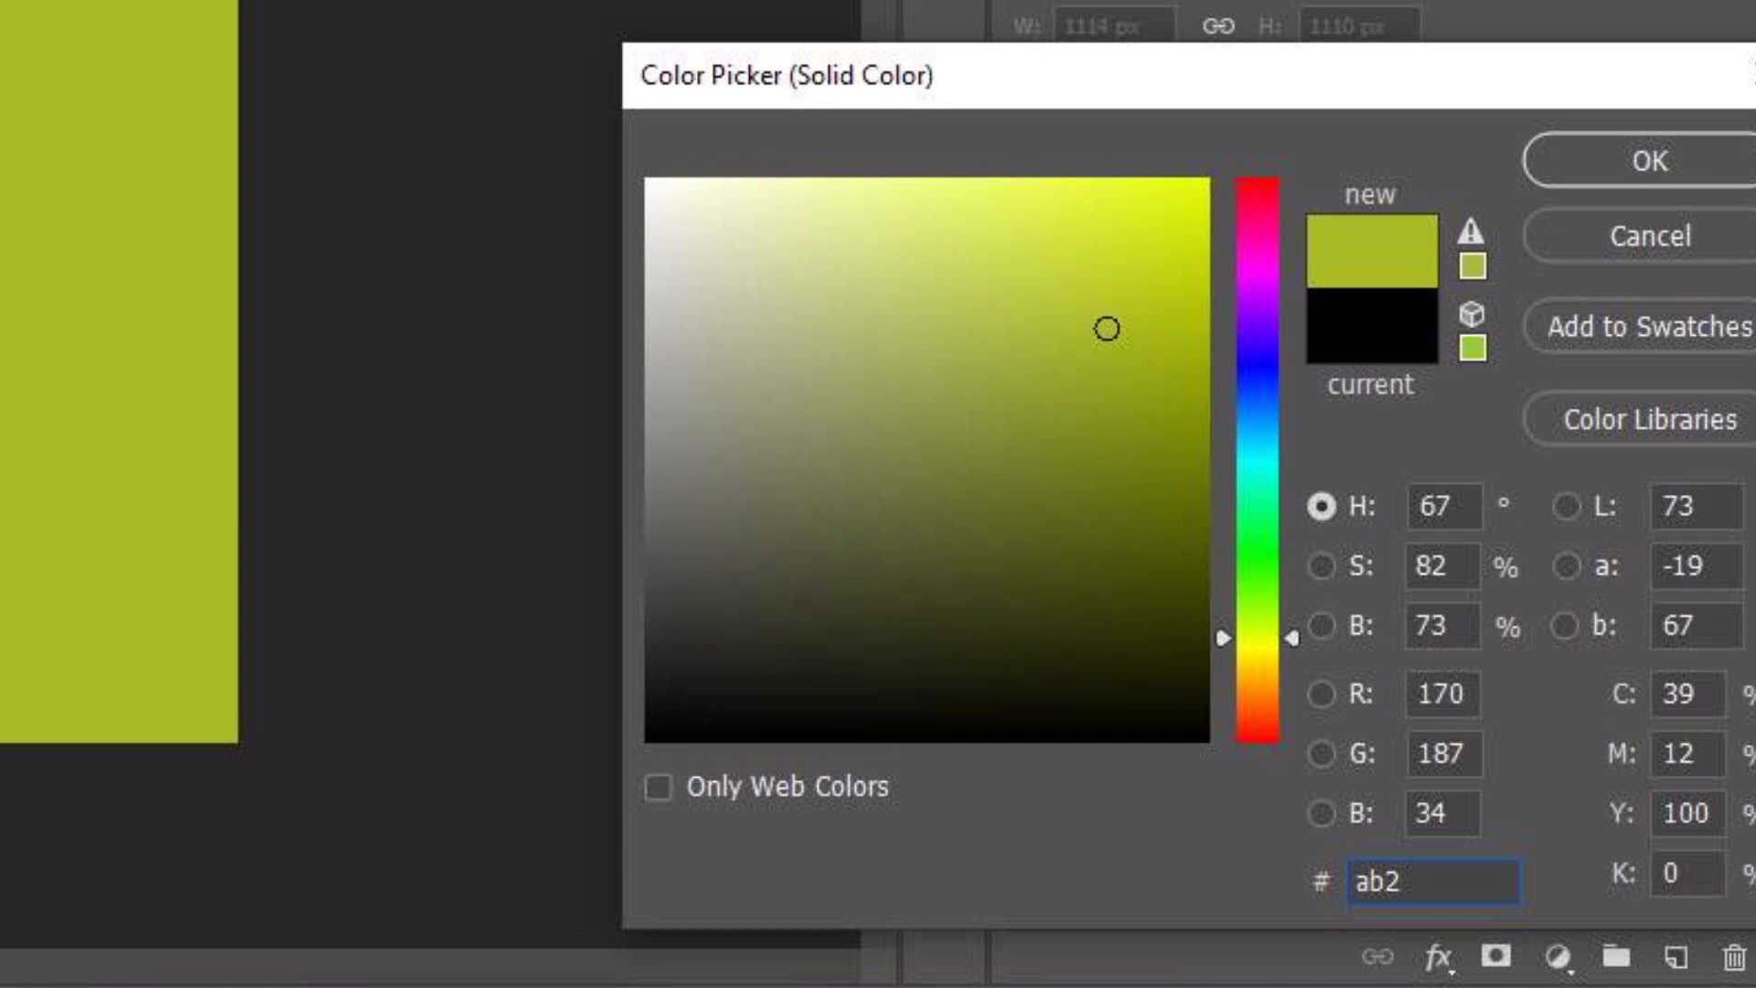
{"action": "type", "text": "00"}
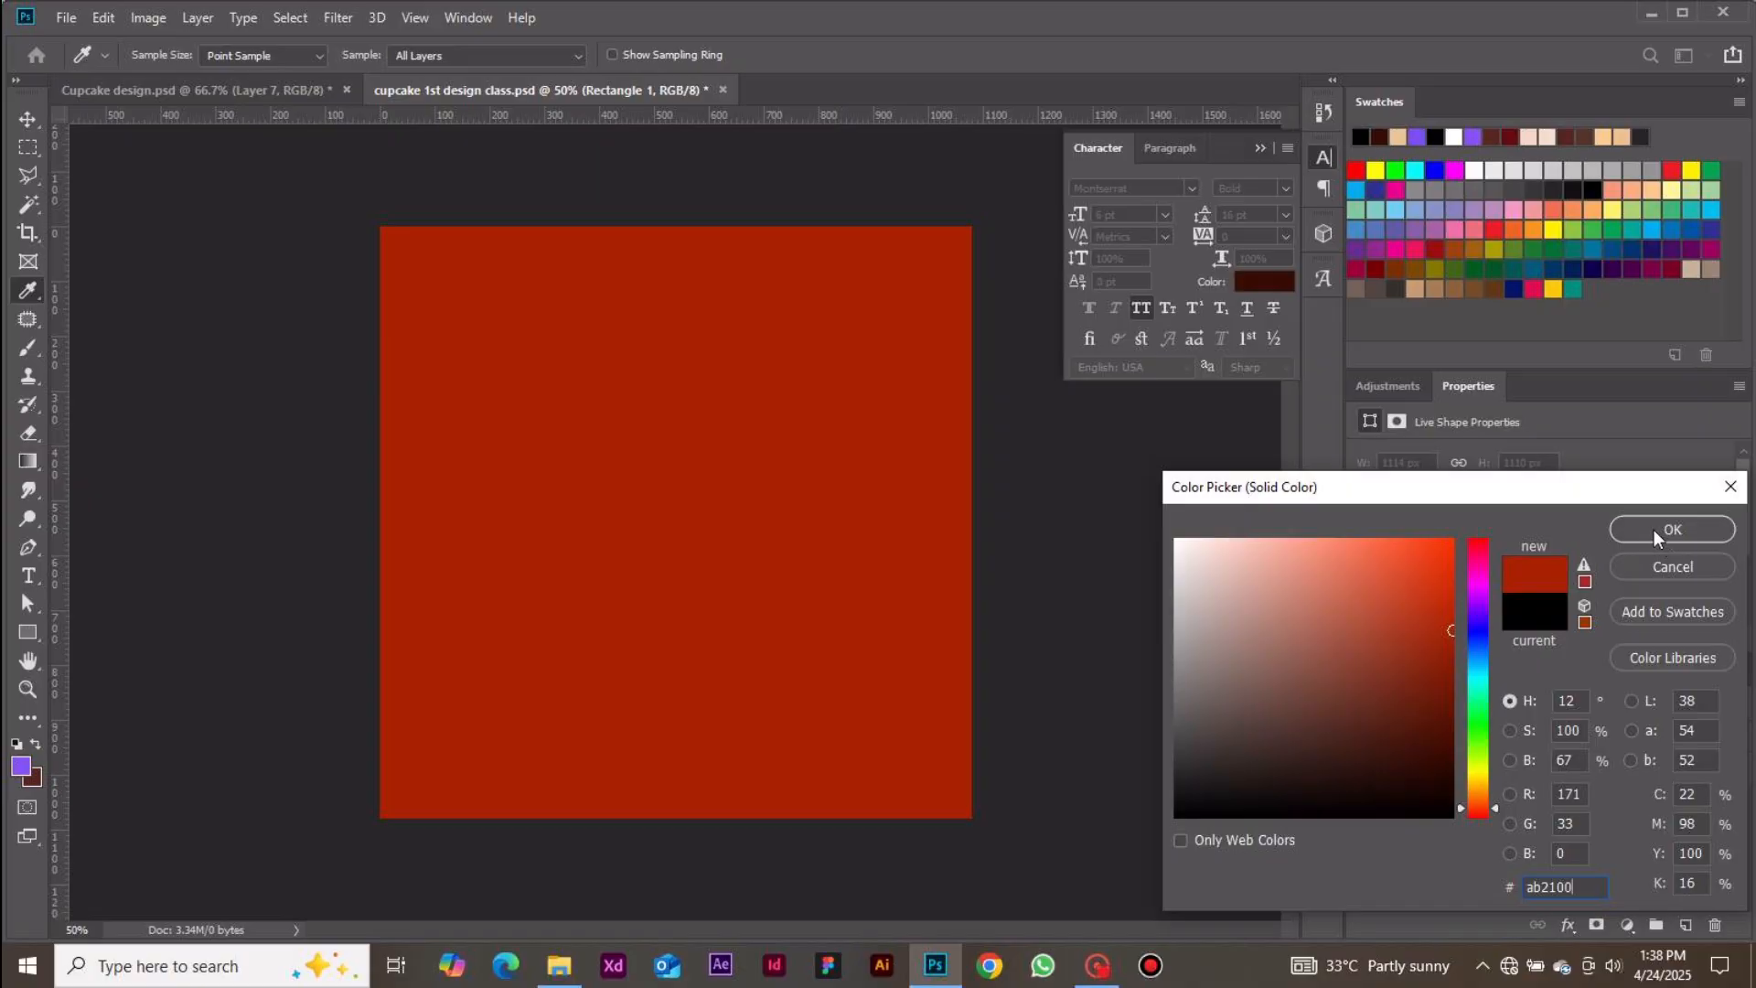
{"action": "left_click", "coordinate": [1654, 530]}
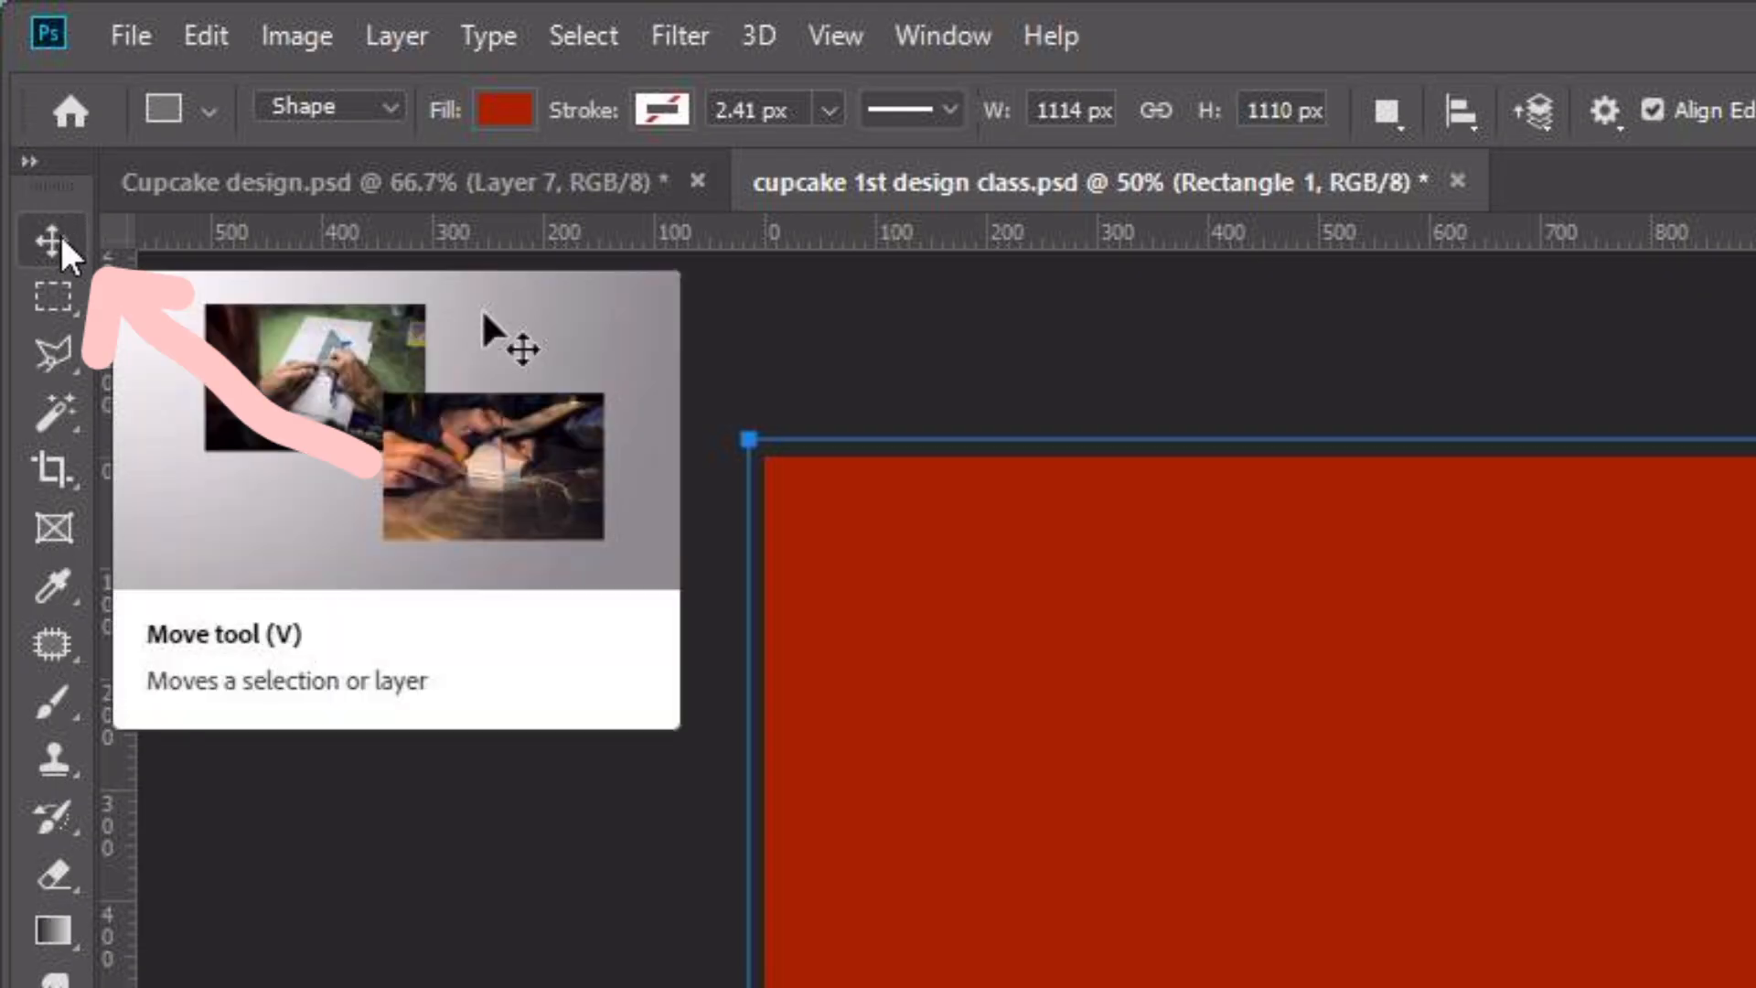
{"action": "left_click", "coordinate": [57, 239]}
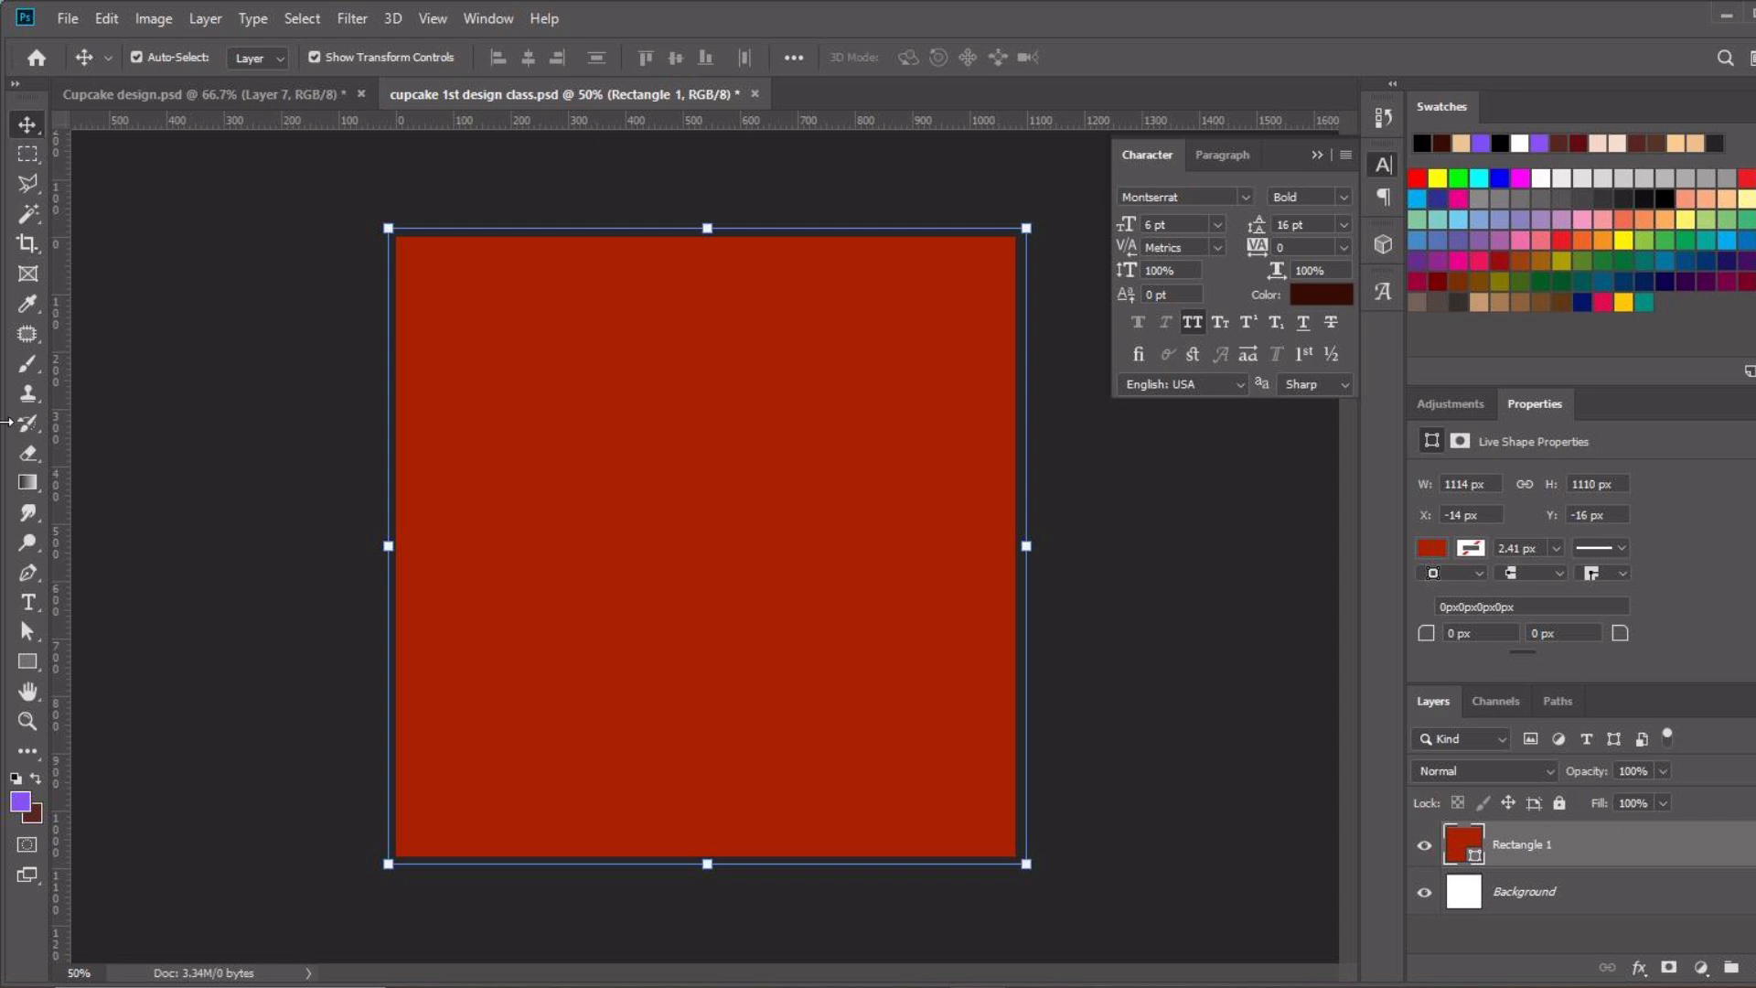
{"action": "left_click", "coordinate": [31, 664]}
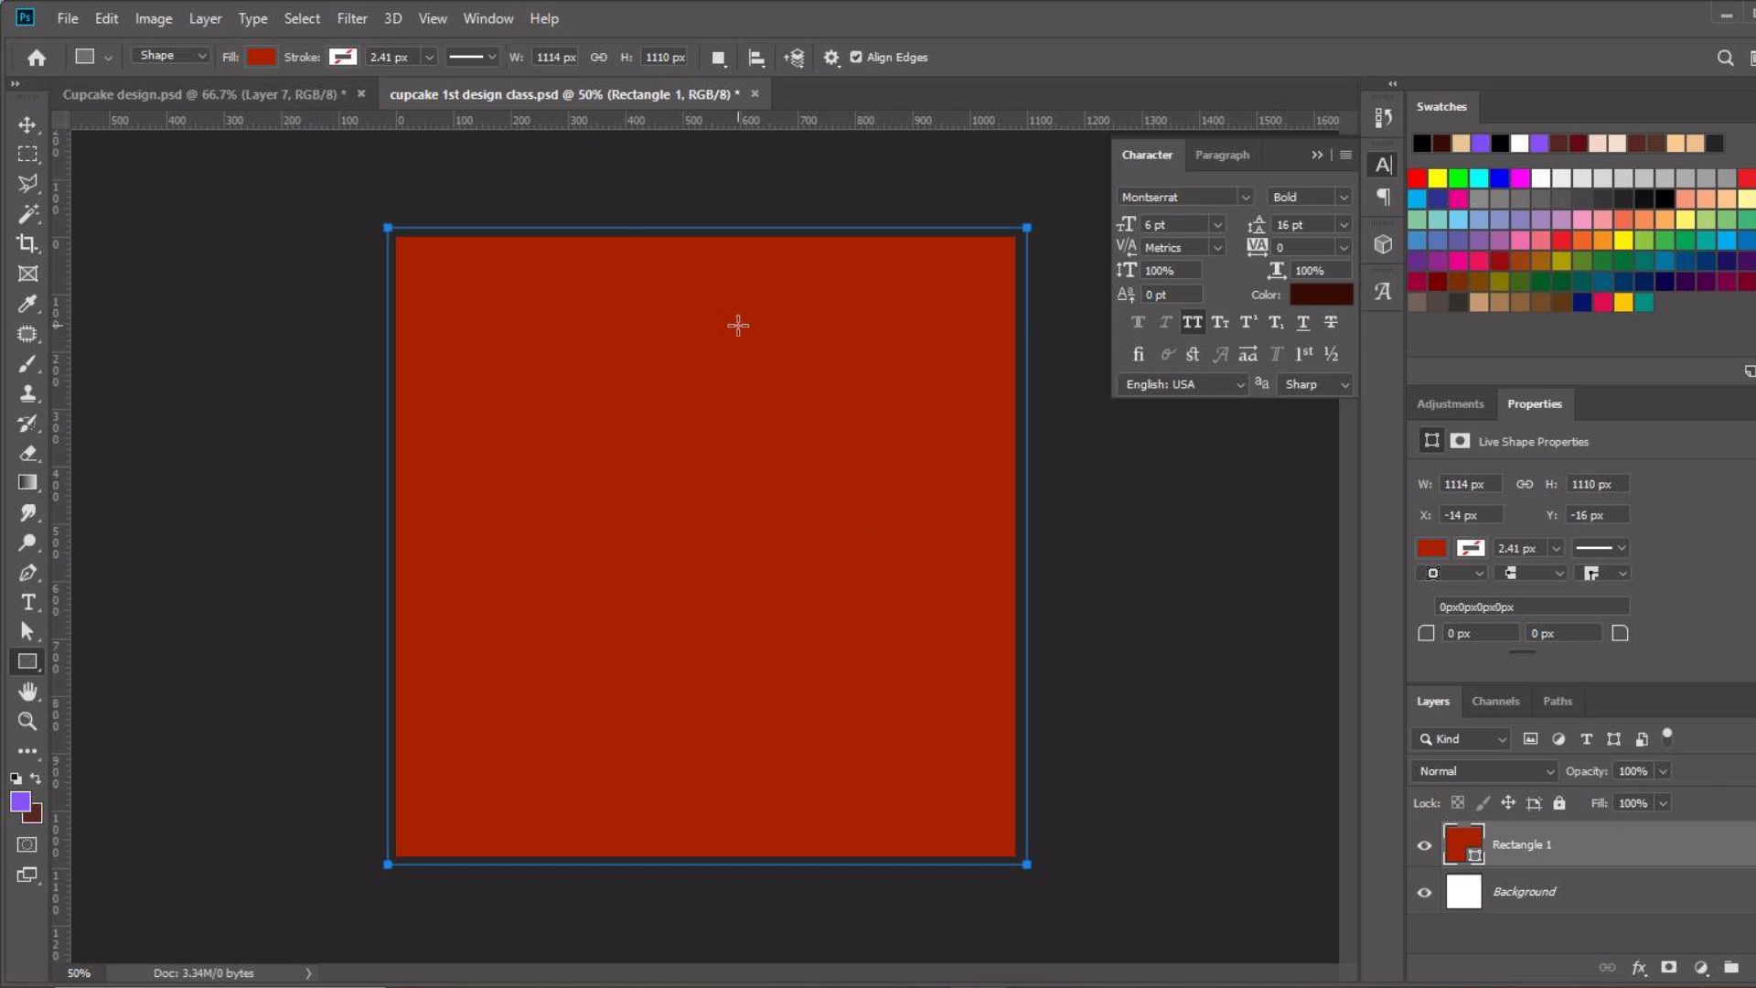
{"action": "left_click_drag", "start_coordinate": [541, 336], "coordinate": [689, 417]}
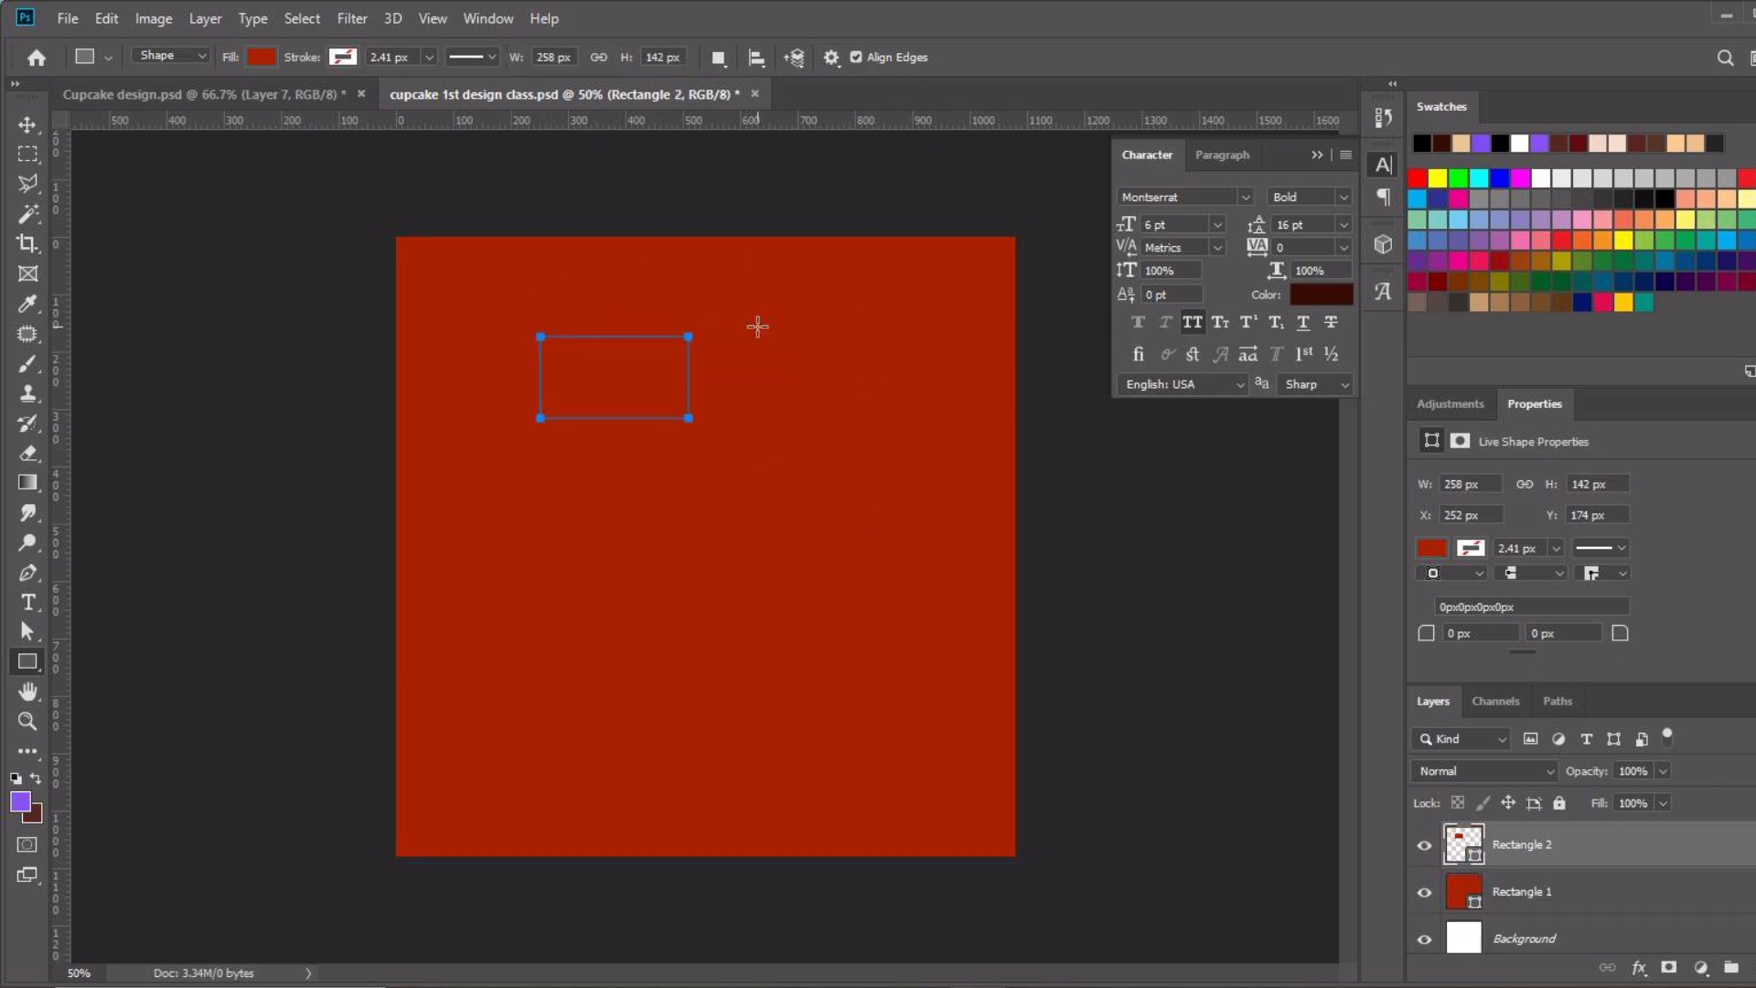
{"action": "left_click_drag", "start_coordinate": [754, 323], "coordinate": [913, 455]}
{"action": "key", "text": "ctrl+z"}
{"action": "key", "text": "ctrl+z"}
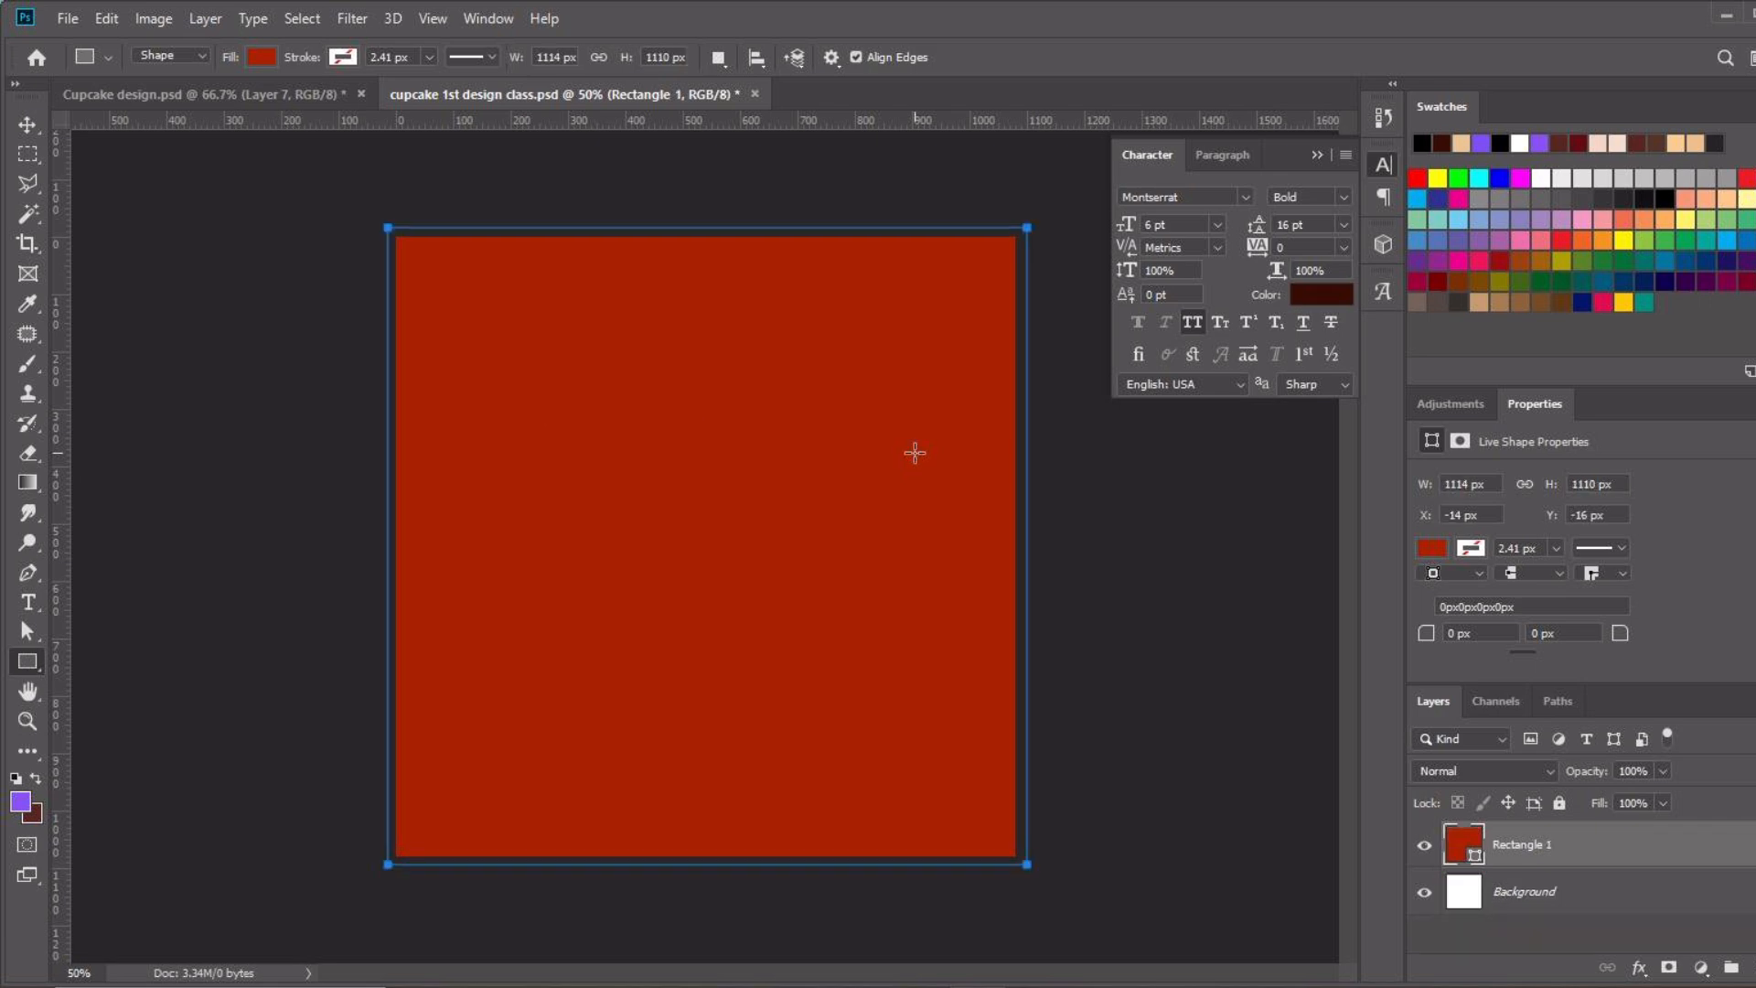
Deselect the rectangle and add a text layer reading YUM near the top of the canvas
{"action": "left_click", "coordinate": [27, 124]}
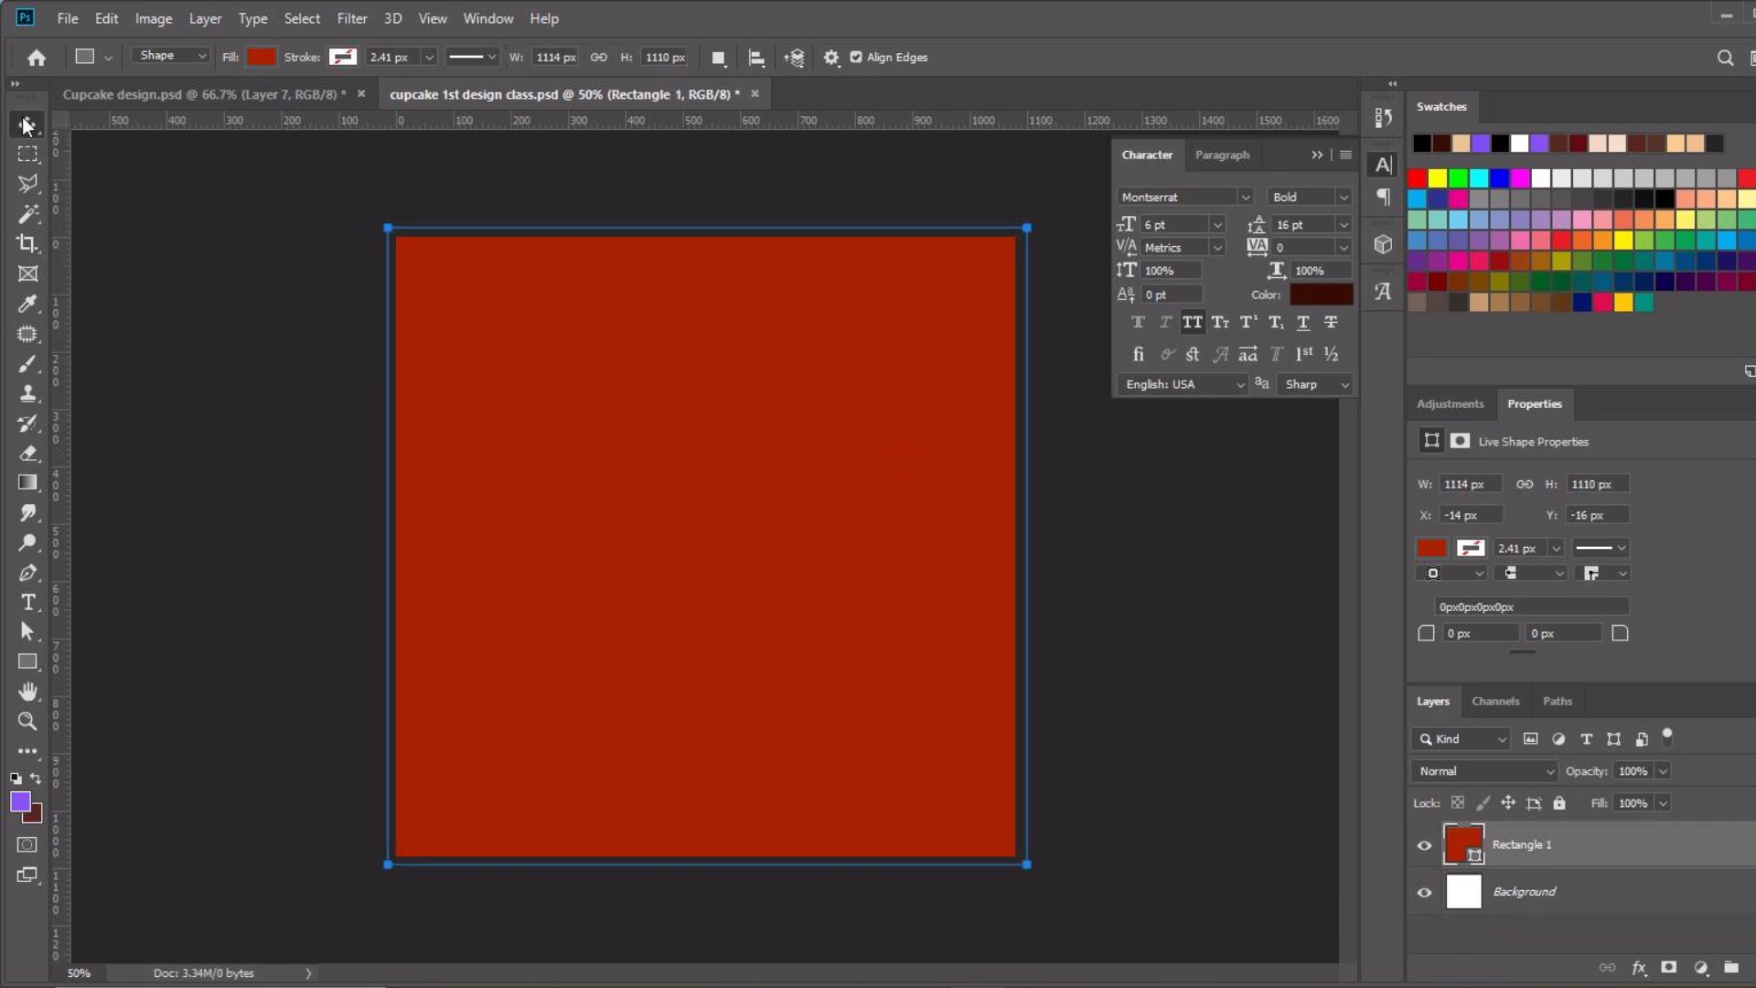
{"action": "left_click", "coordinate": [281, 488]}
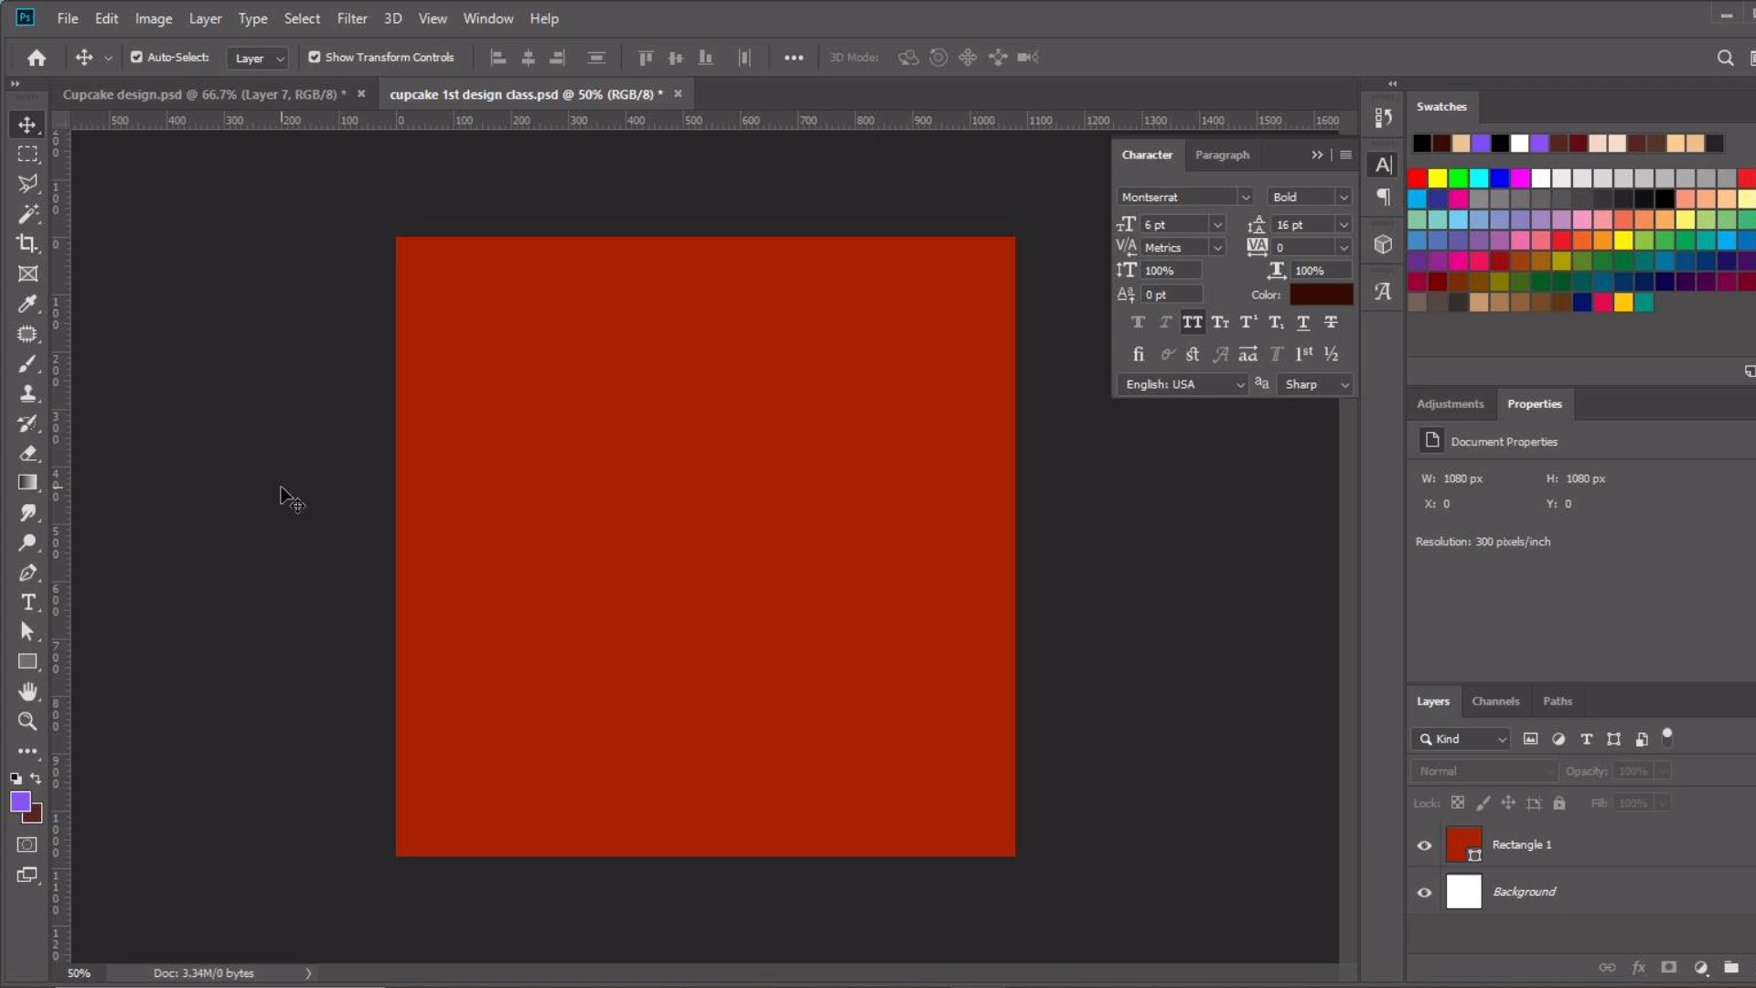
{"action": "key", "text": "t"}
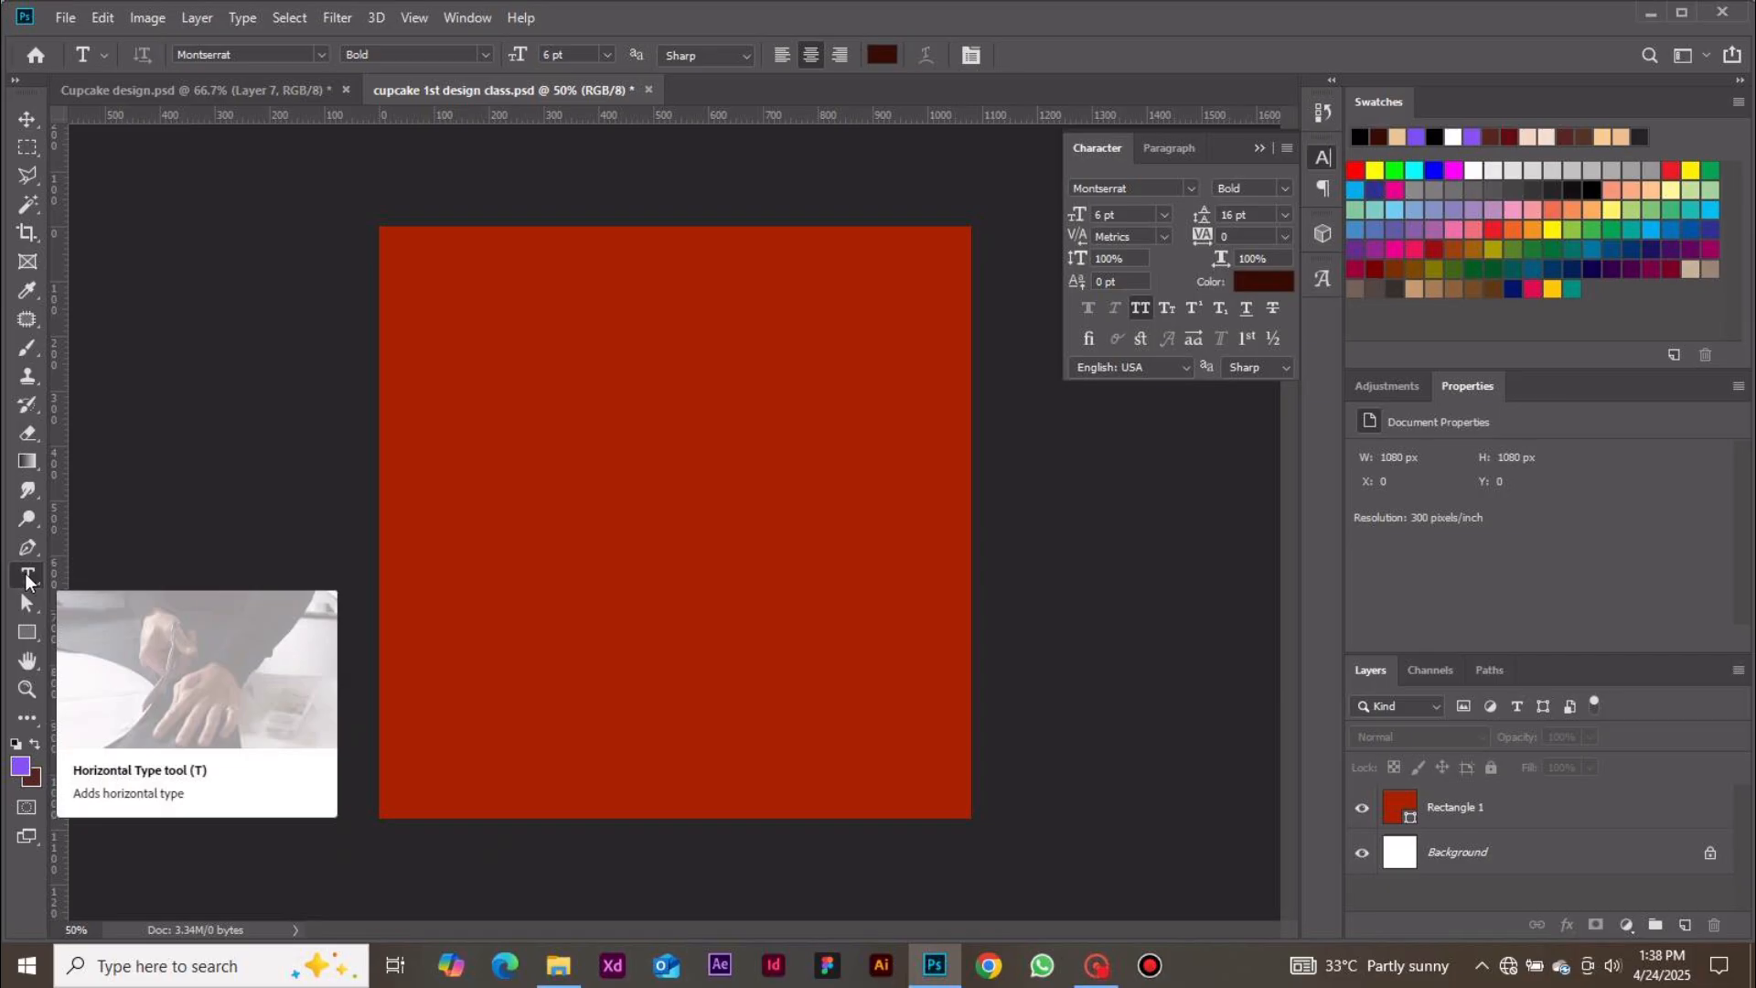
{"action": "key", "text": "t"}
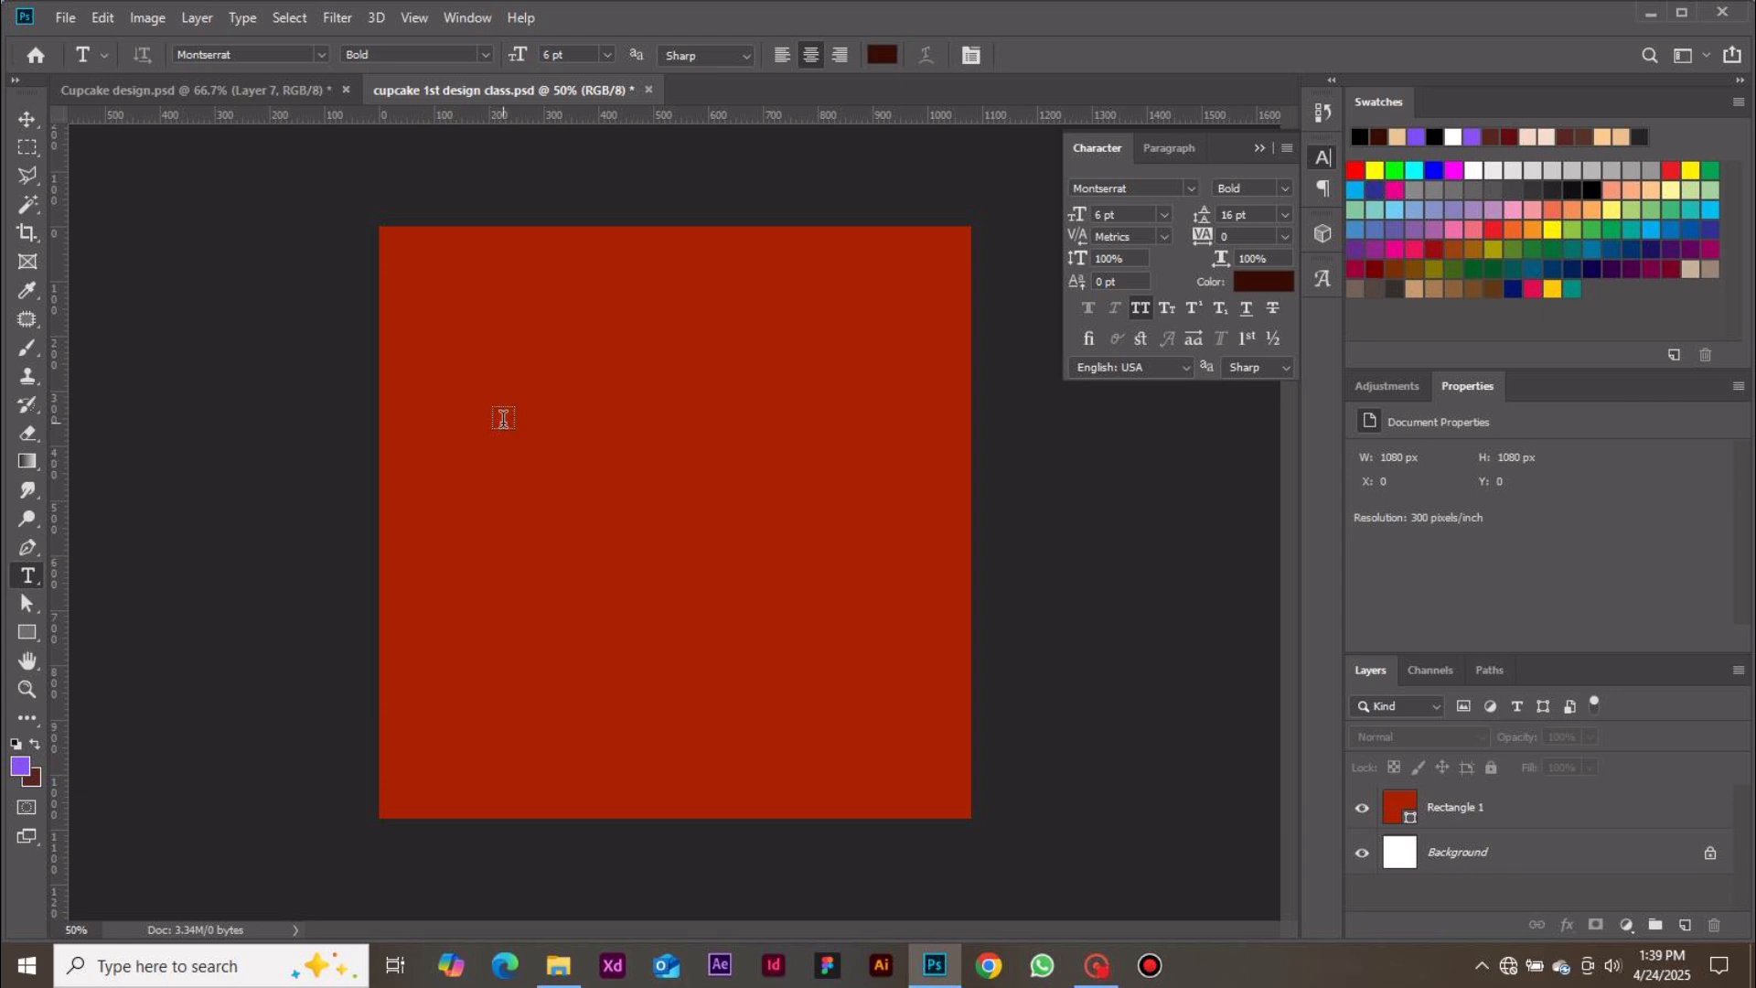
{"action": "left_click", "coordinate": [628, 340]}
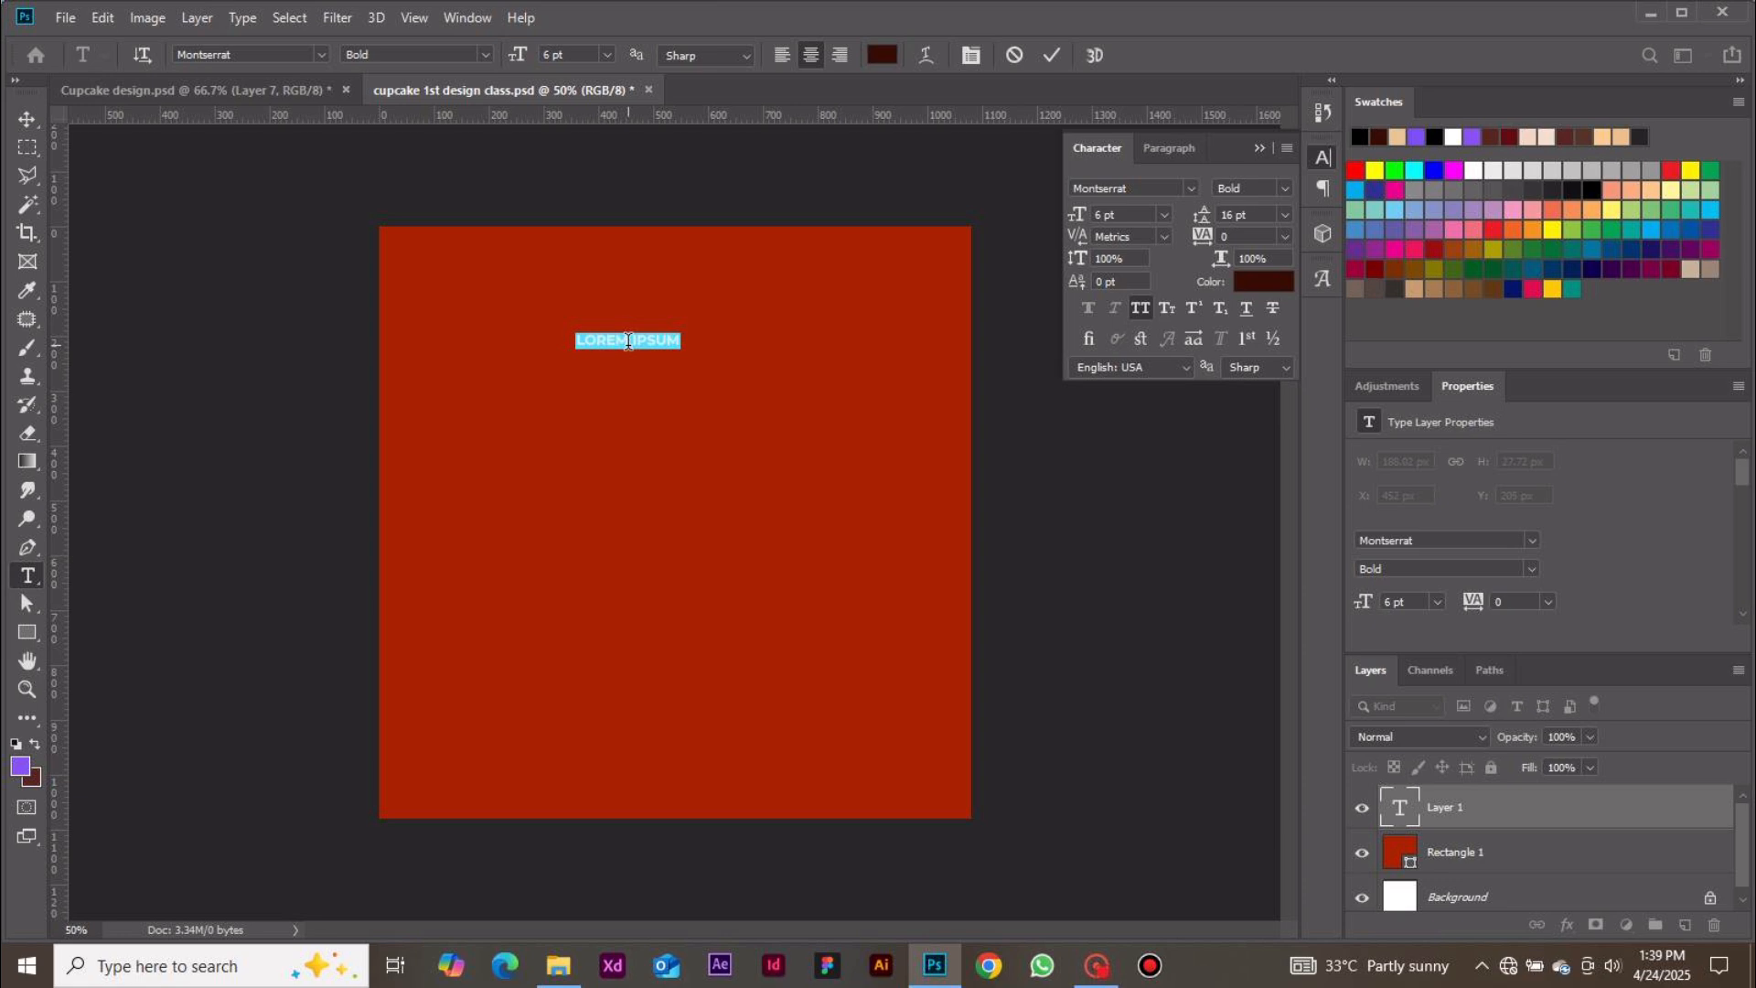
{"action": "type", "text": "YUM"}
Select the YUM text and set its size to 24 pt
{"action": "key", "text": "ctrl+a"}
{"action": "left_click", "coordinate": [643, 337]}
{"action": "double_click", "coordinate": [643, 334]}
{"action": "left_click", "coordinate": [1166, 214]}
{"action": "left_click", "coordinate": [1125, 411]}
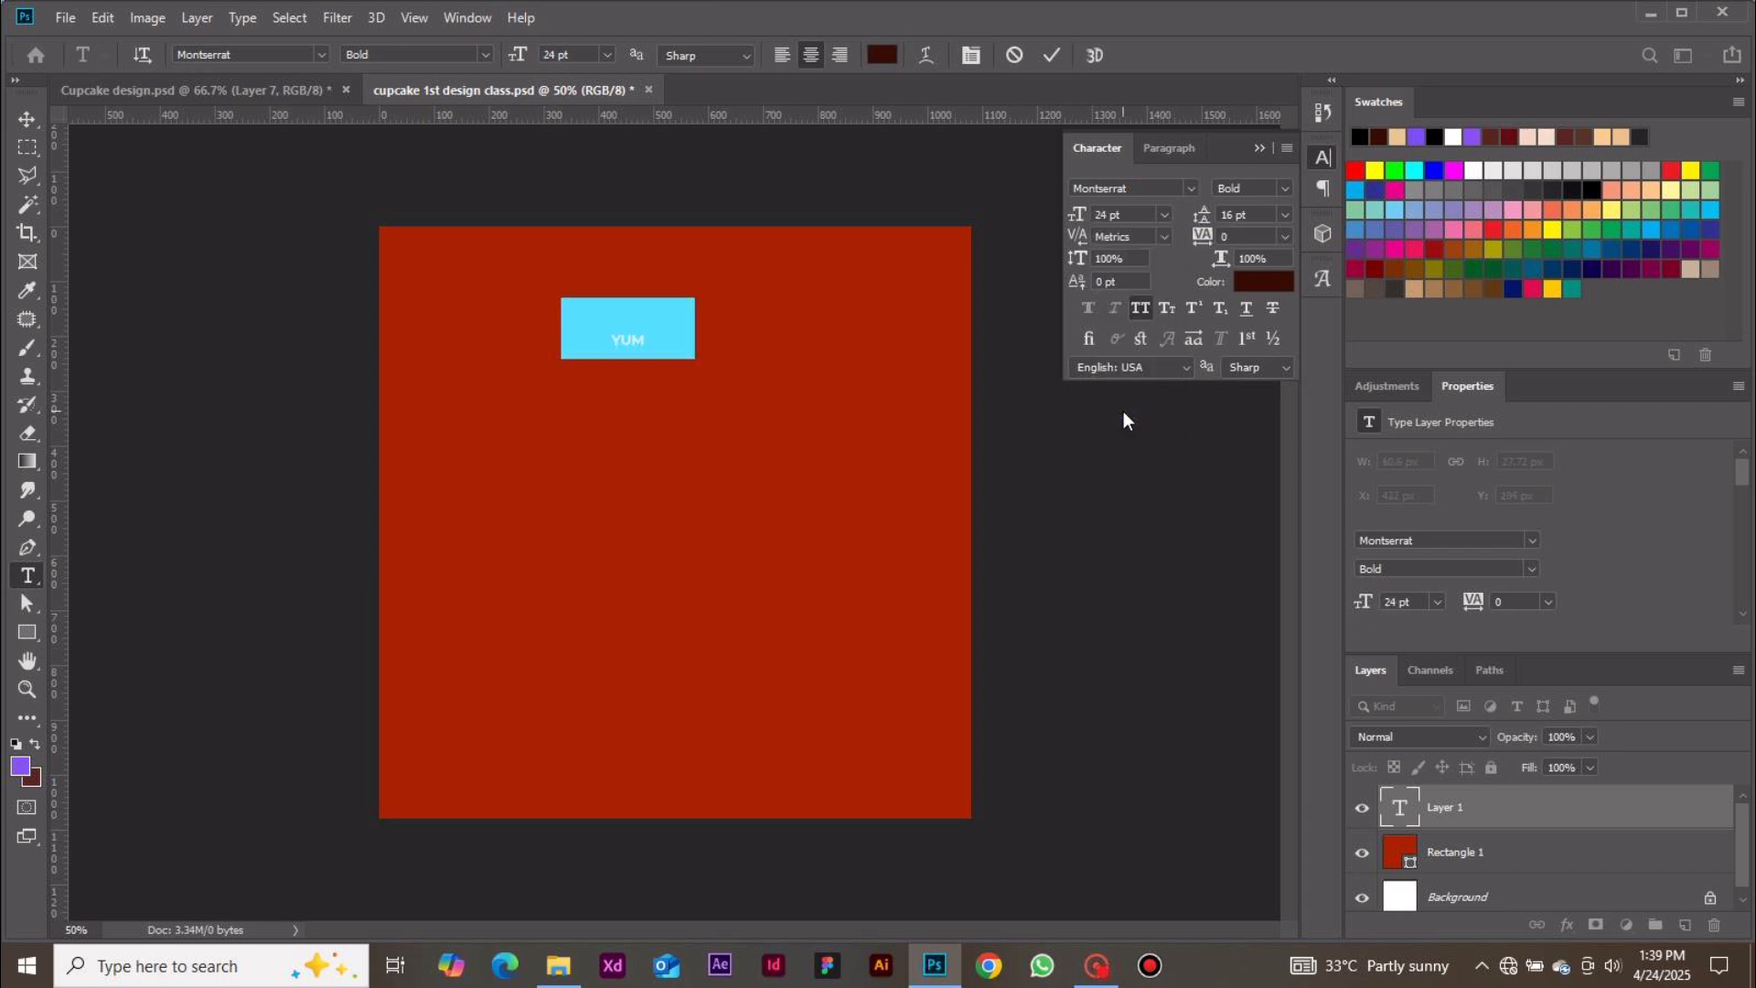
Change the YUM text font to Sauce Tomato and commit the text
{"action": "left_click", "coordinate": [1188, 188]}
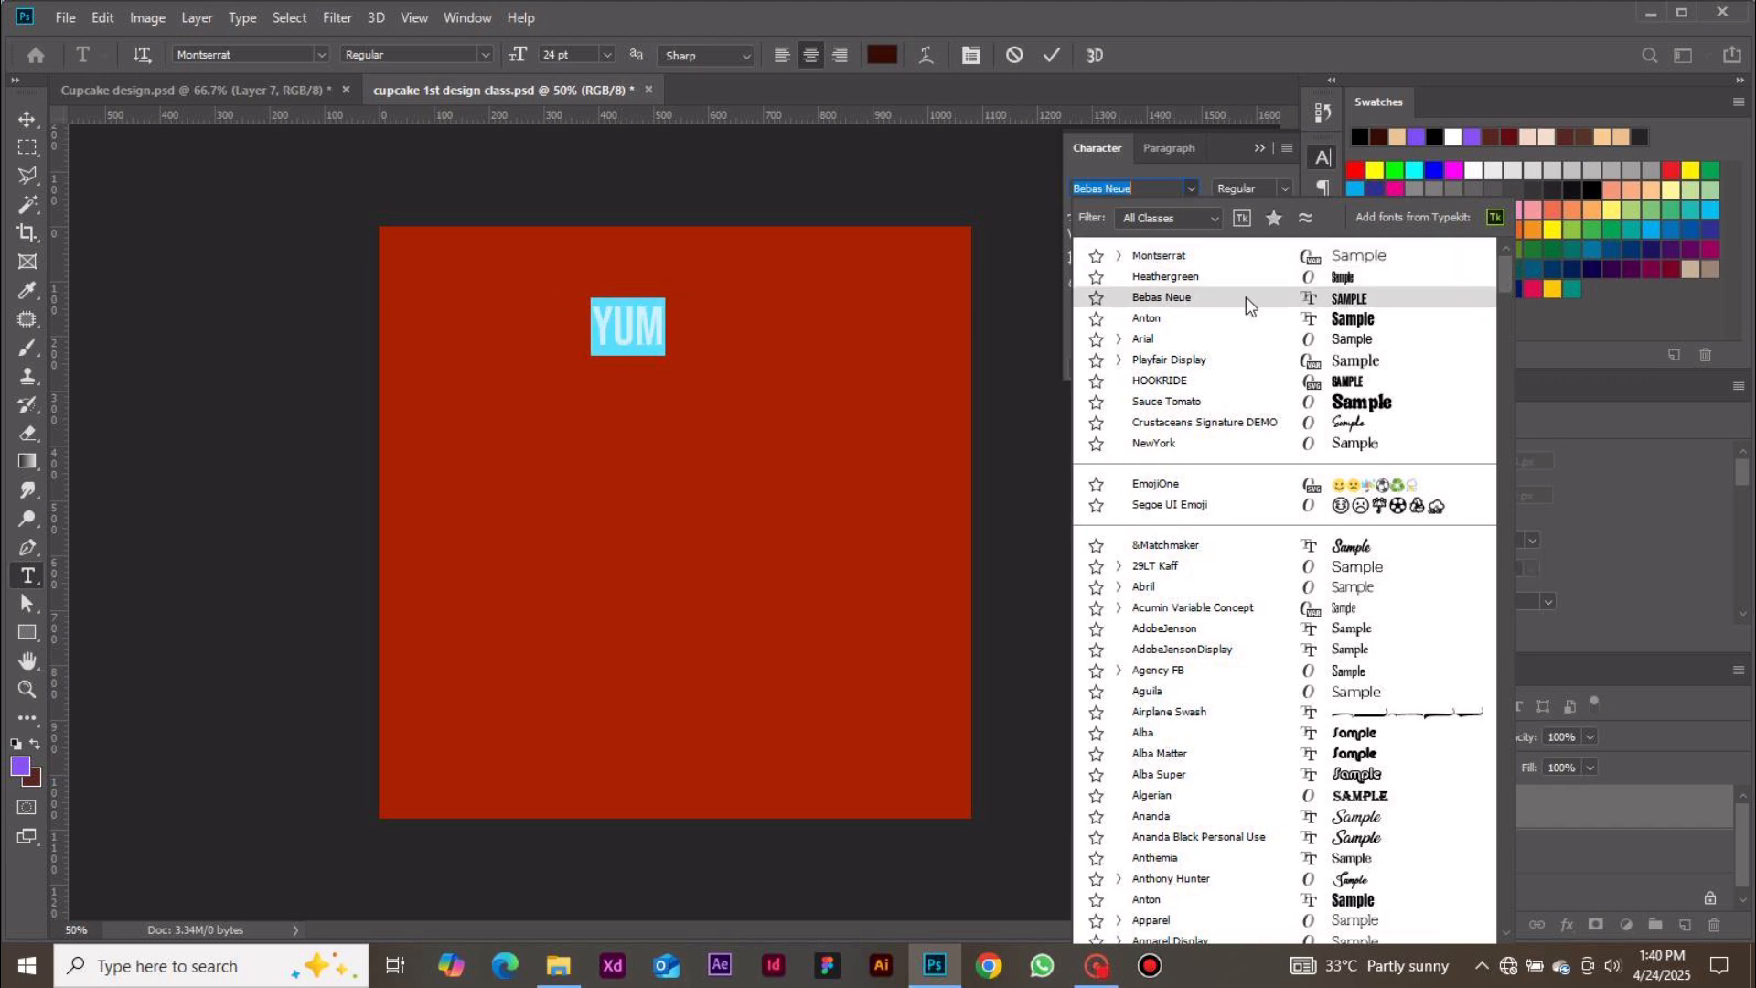
{"action": "left_click", "coordinate": [1156, 402]}
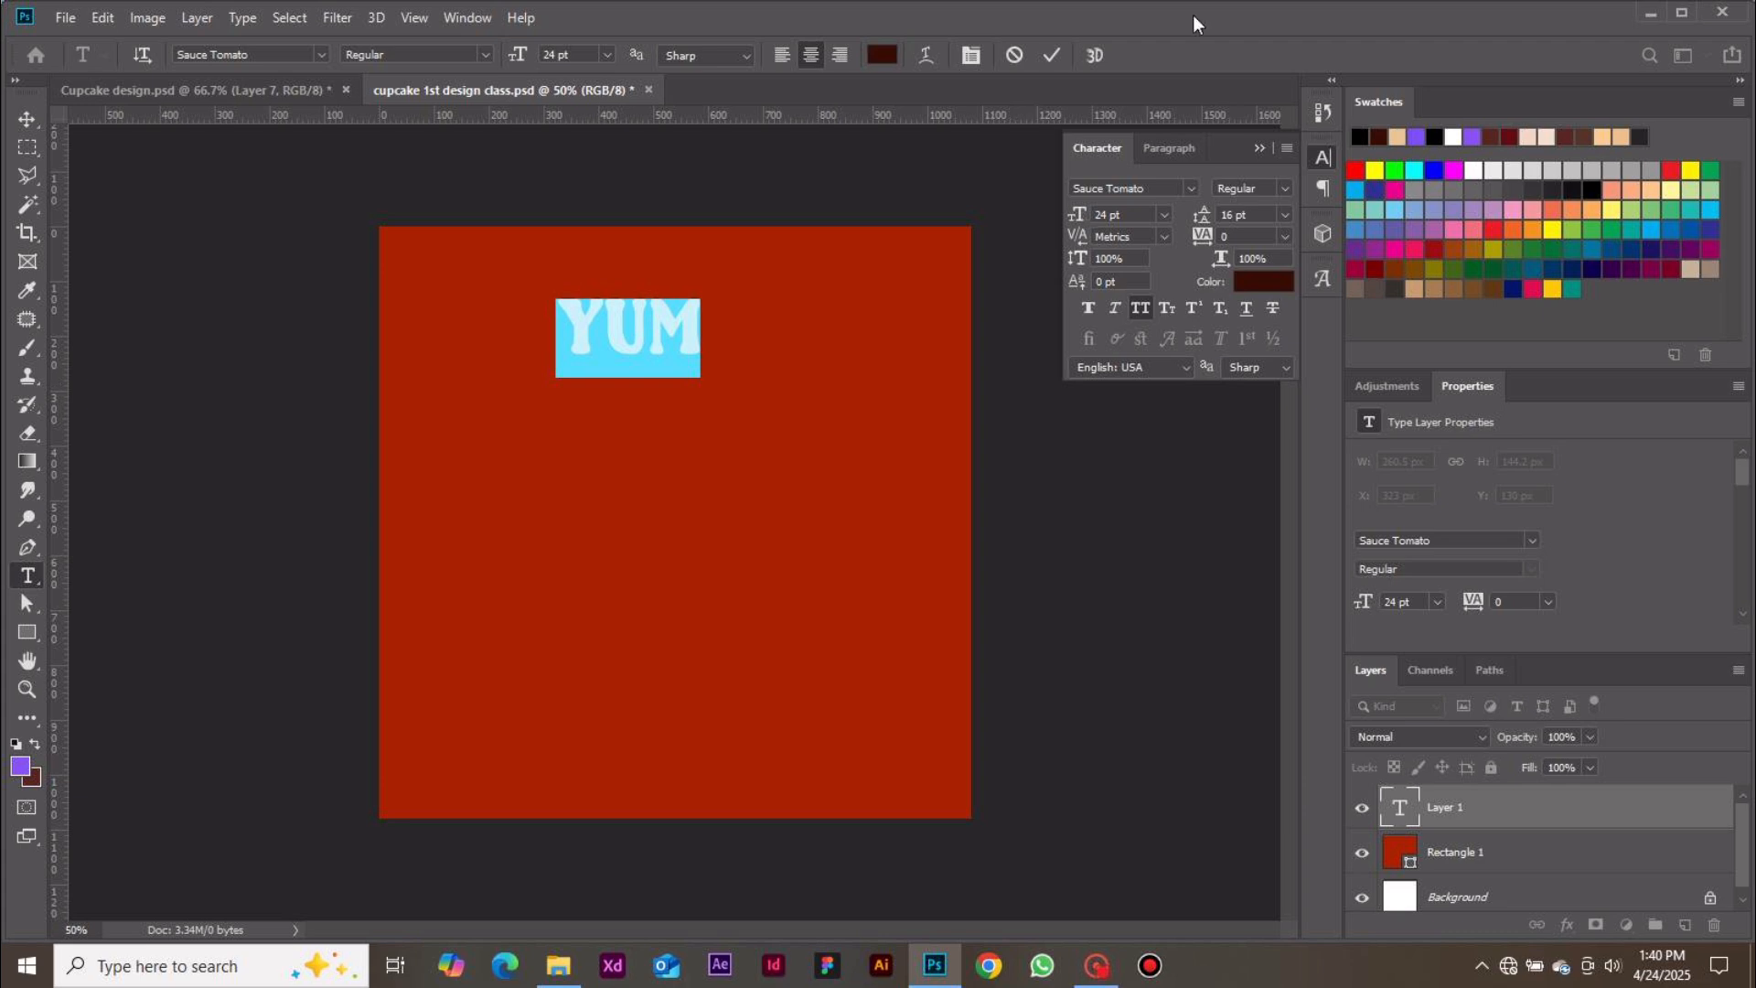
{"action": "left_click", "coordinate": [1049, 56]}
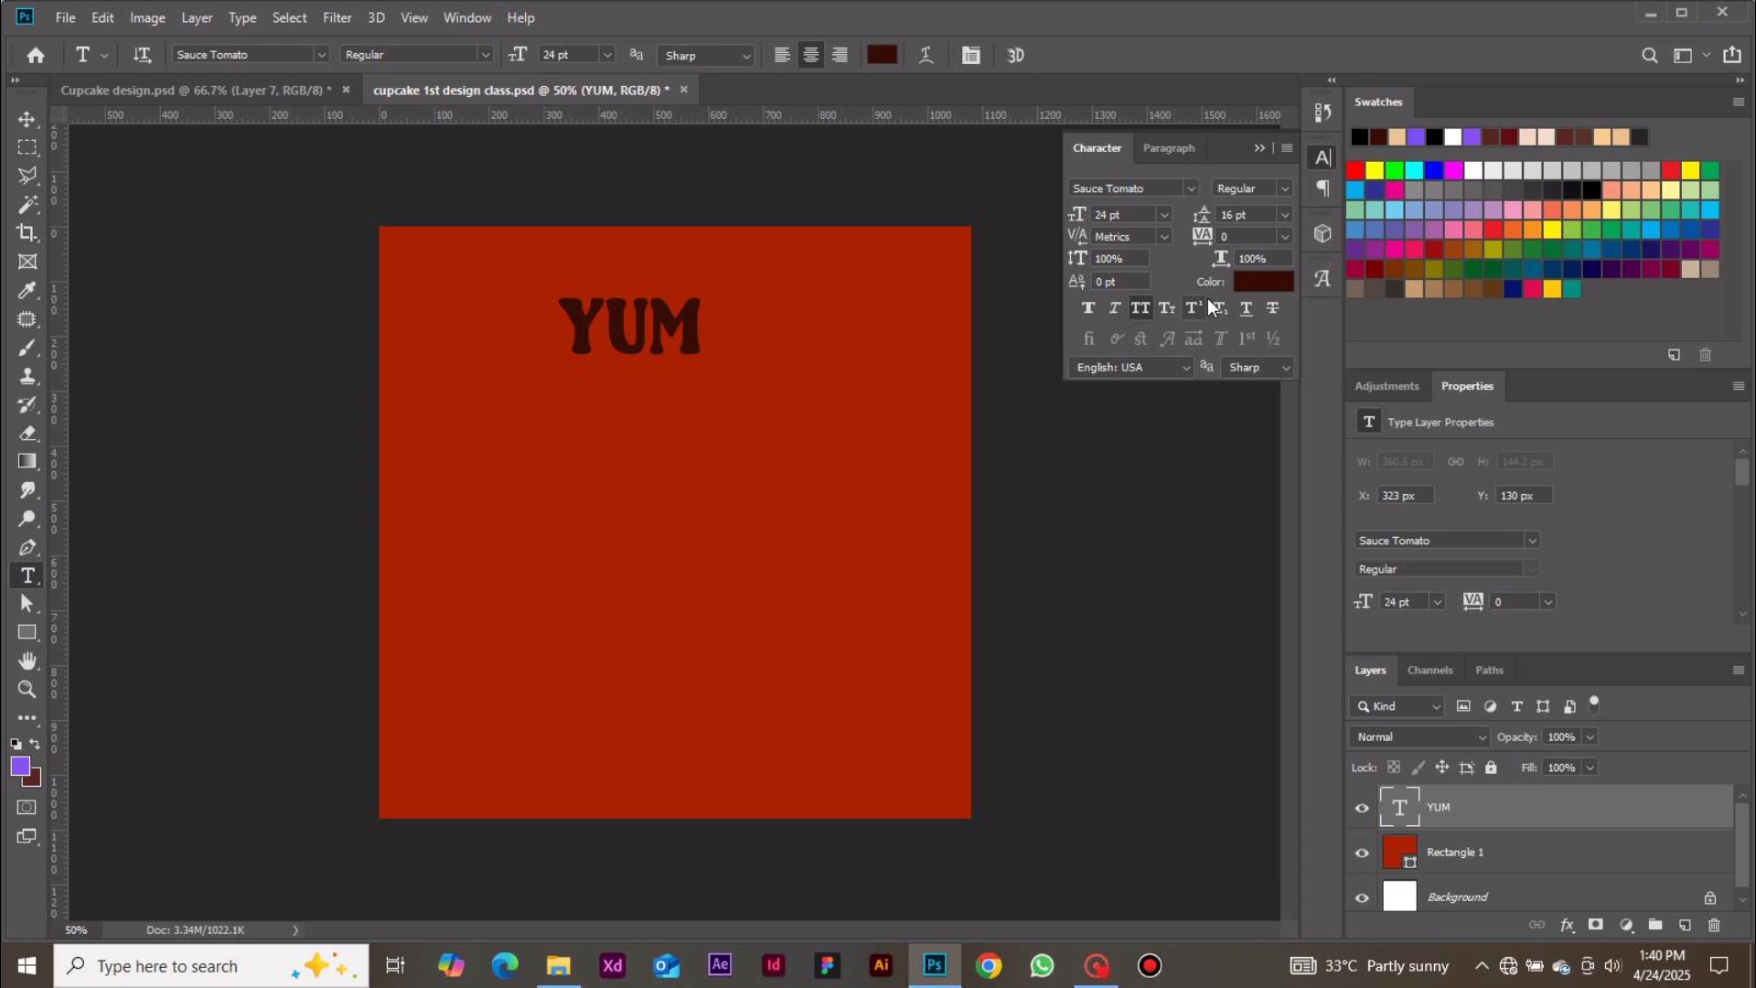
{"action": "left_click", "coordinate": [1189, 190]}
{"action": "left_click", "coordinate": [1188, 191]}
{"action": "left_click", "coordinate": [29, 124]}
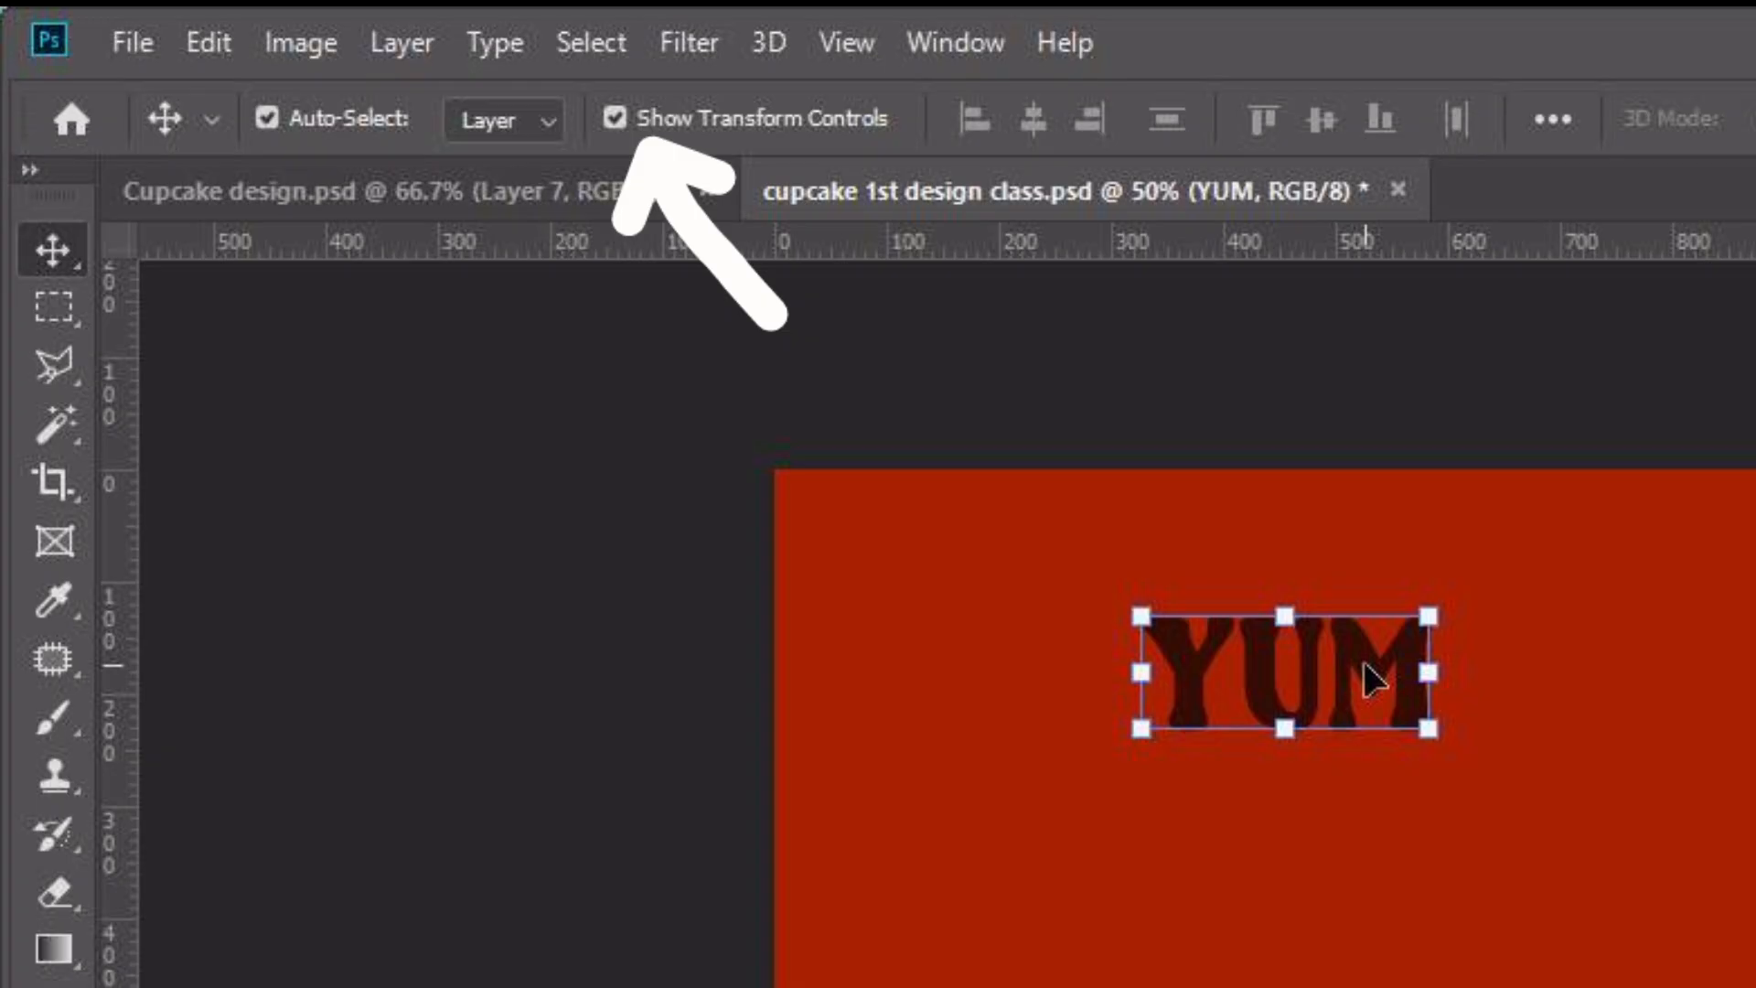
{"action": "left_click", "coordinate": [615, 119]}
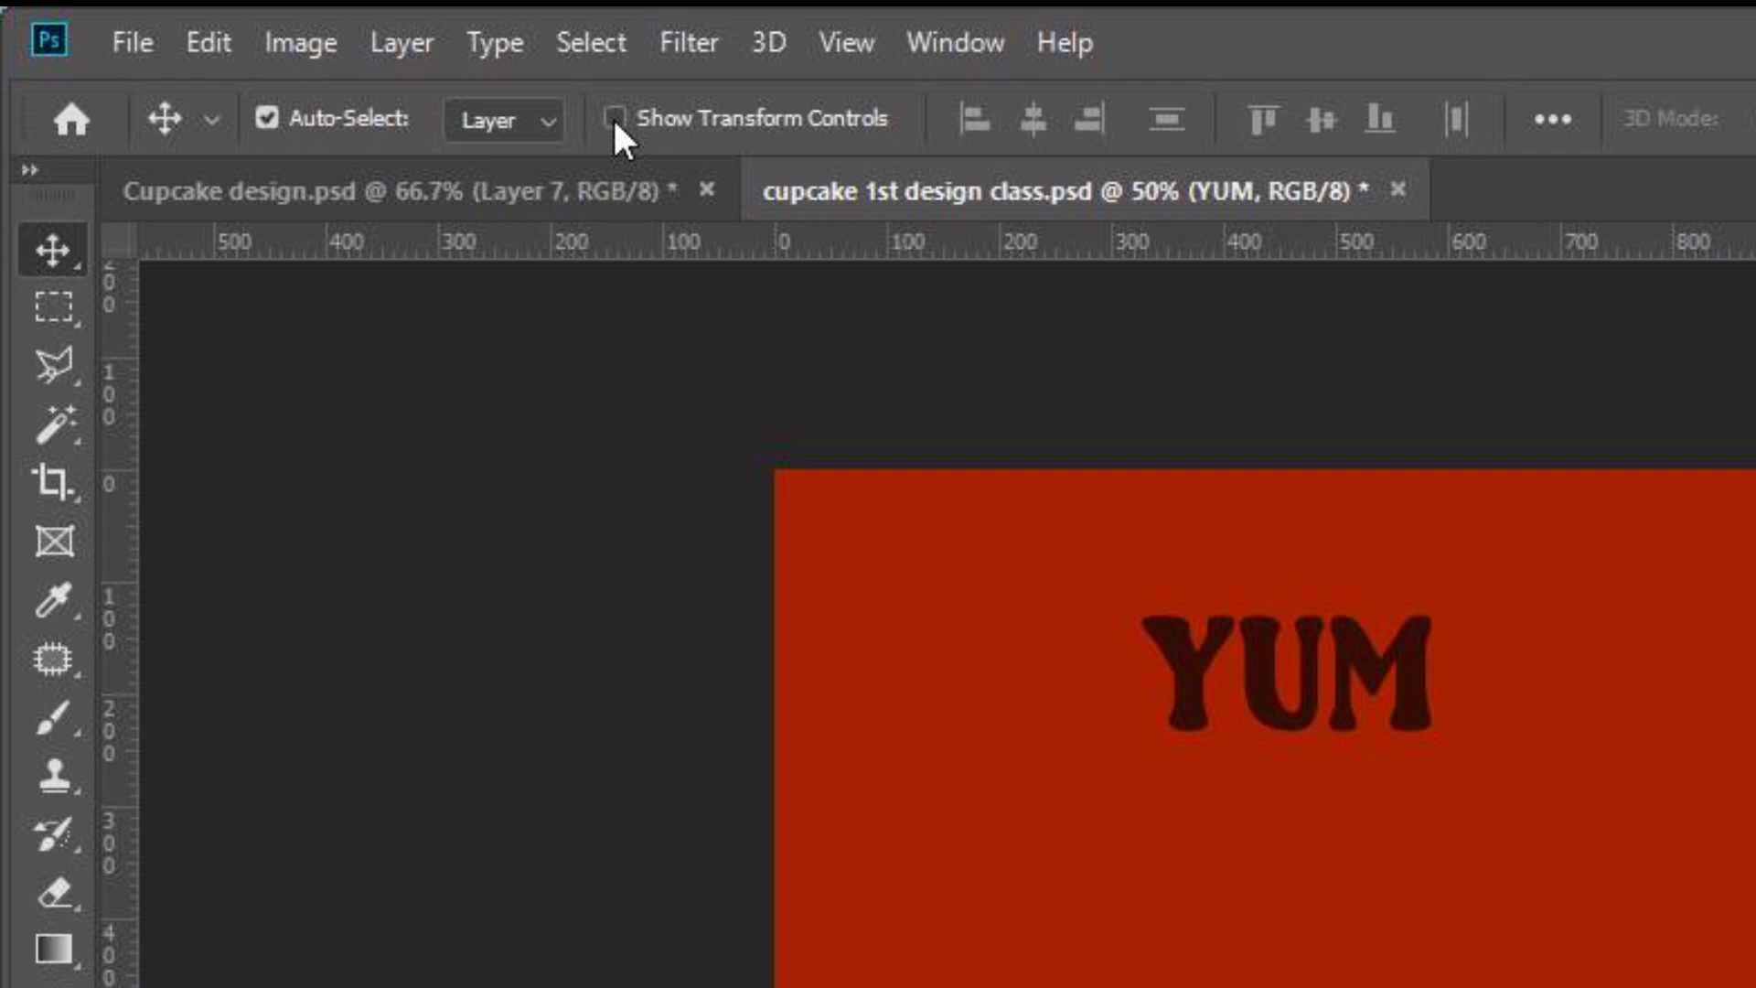
{"action": "left_click", "coordinate": [615, 119]}
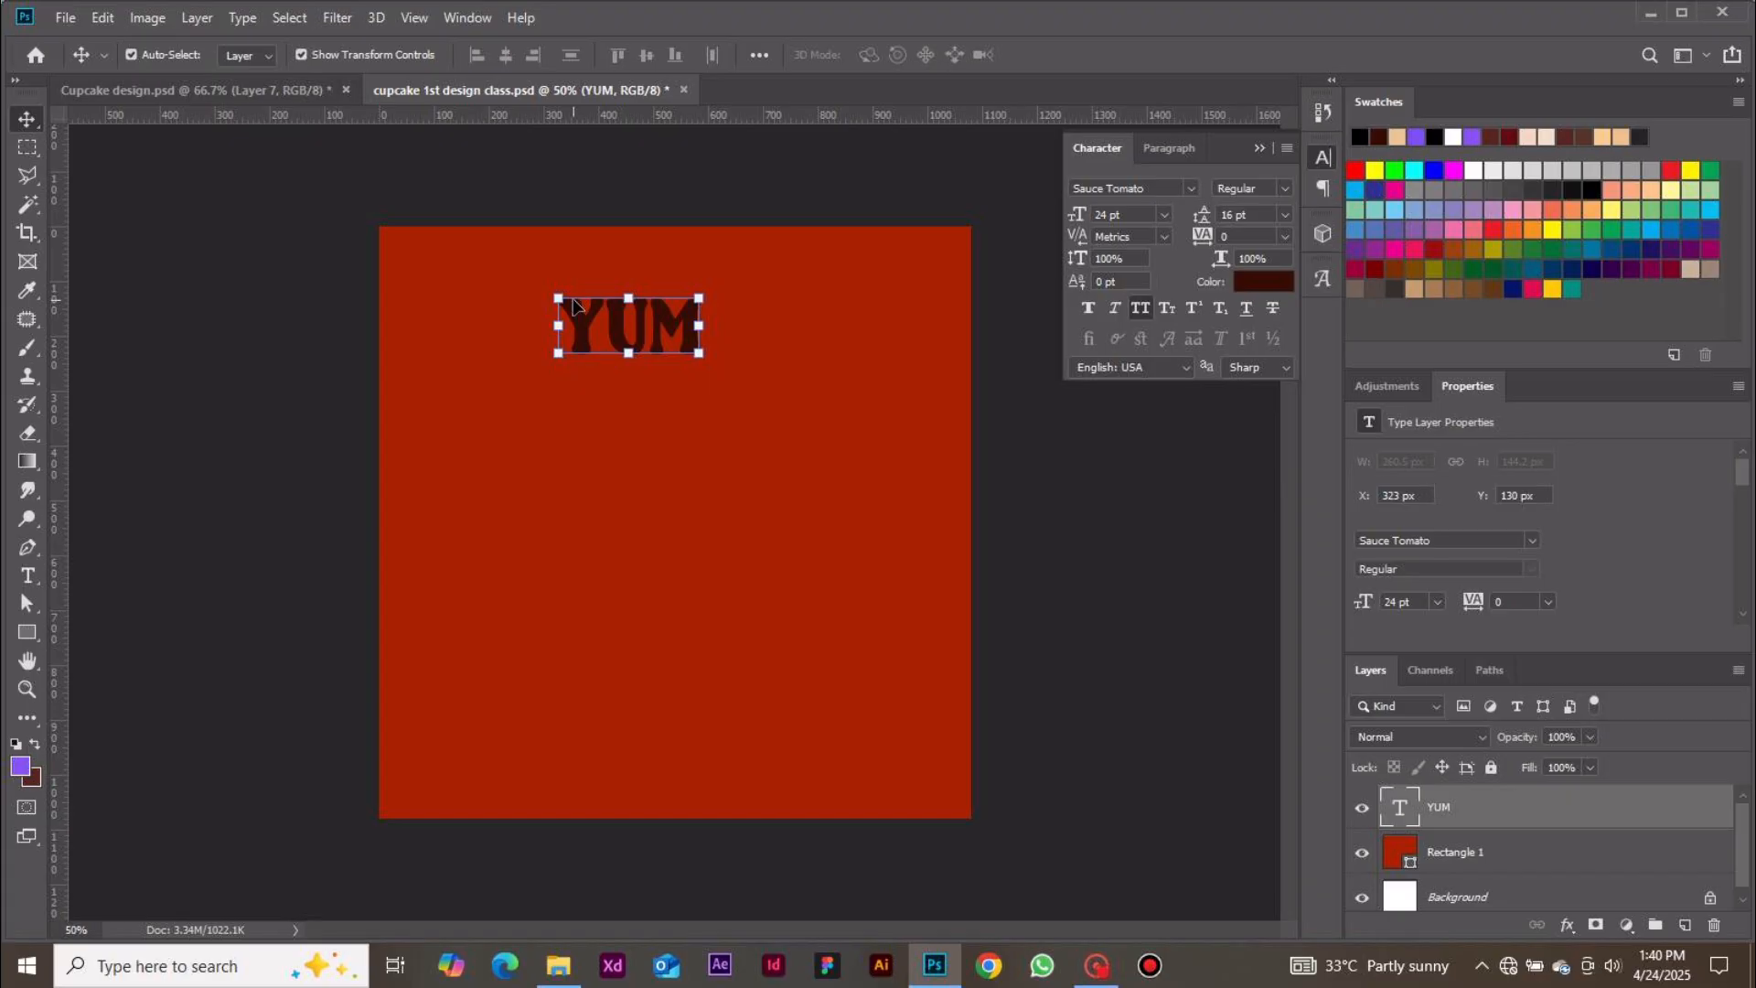
Set the YUM text color to white, ffffff
{"action": "left_click", "coordinate": [1264, 284]}
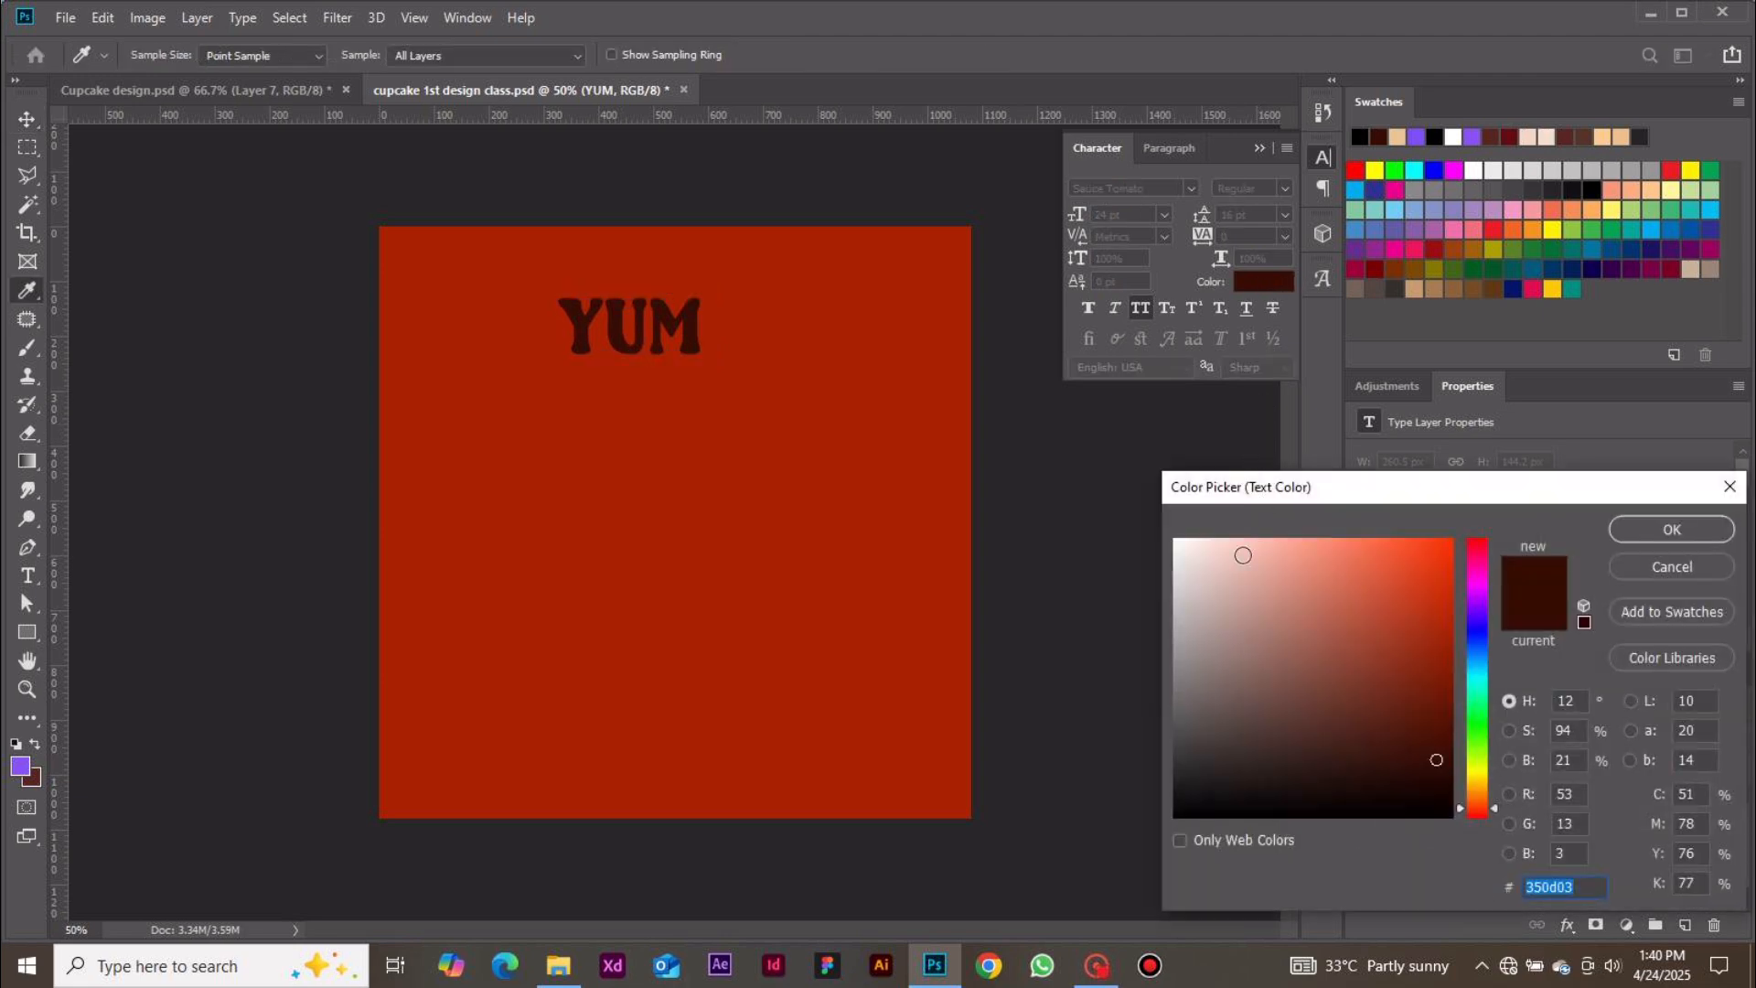
{"action": "left_click", "coordinate": [1175, 546]}
{"action": "left_click_drag", "start_coordinate": [1175, 546], "coordinate": [1161, 532]}
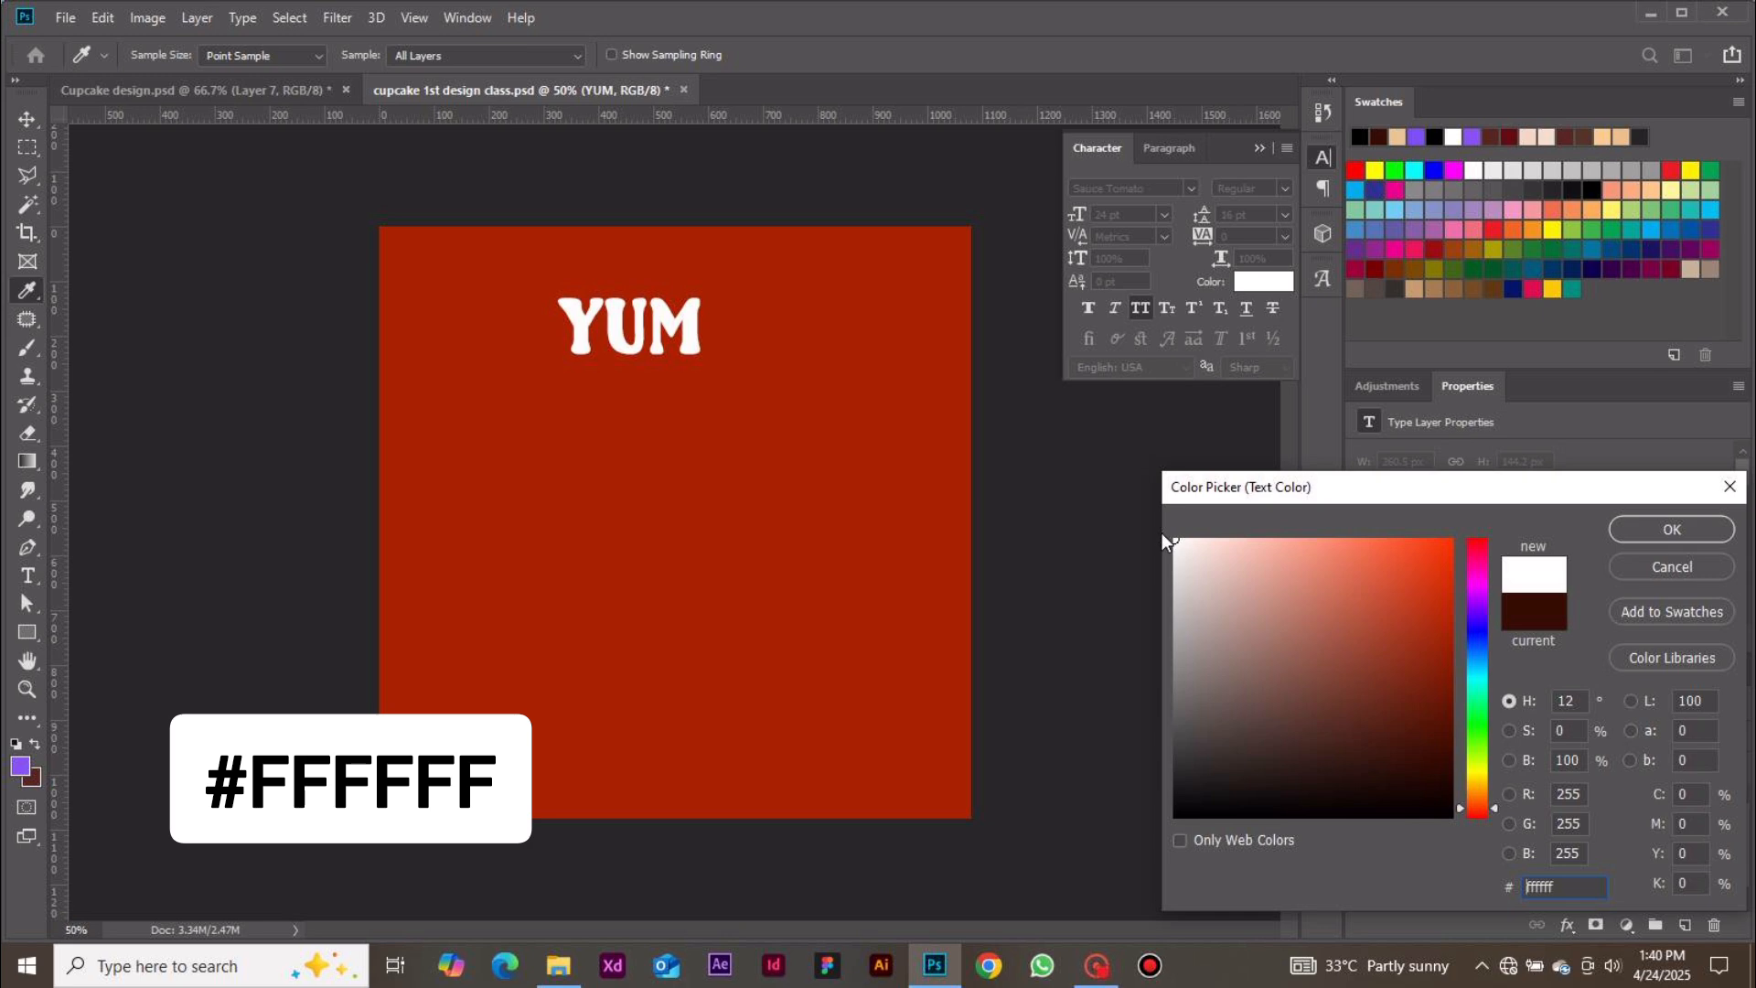
{"action": "left_click", "coordinate": [1681, 528]}
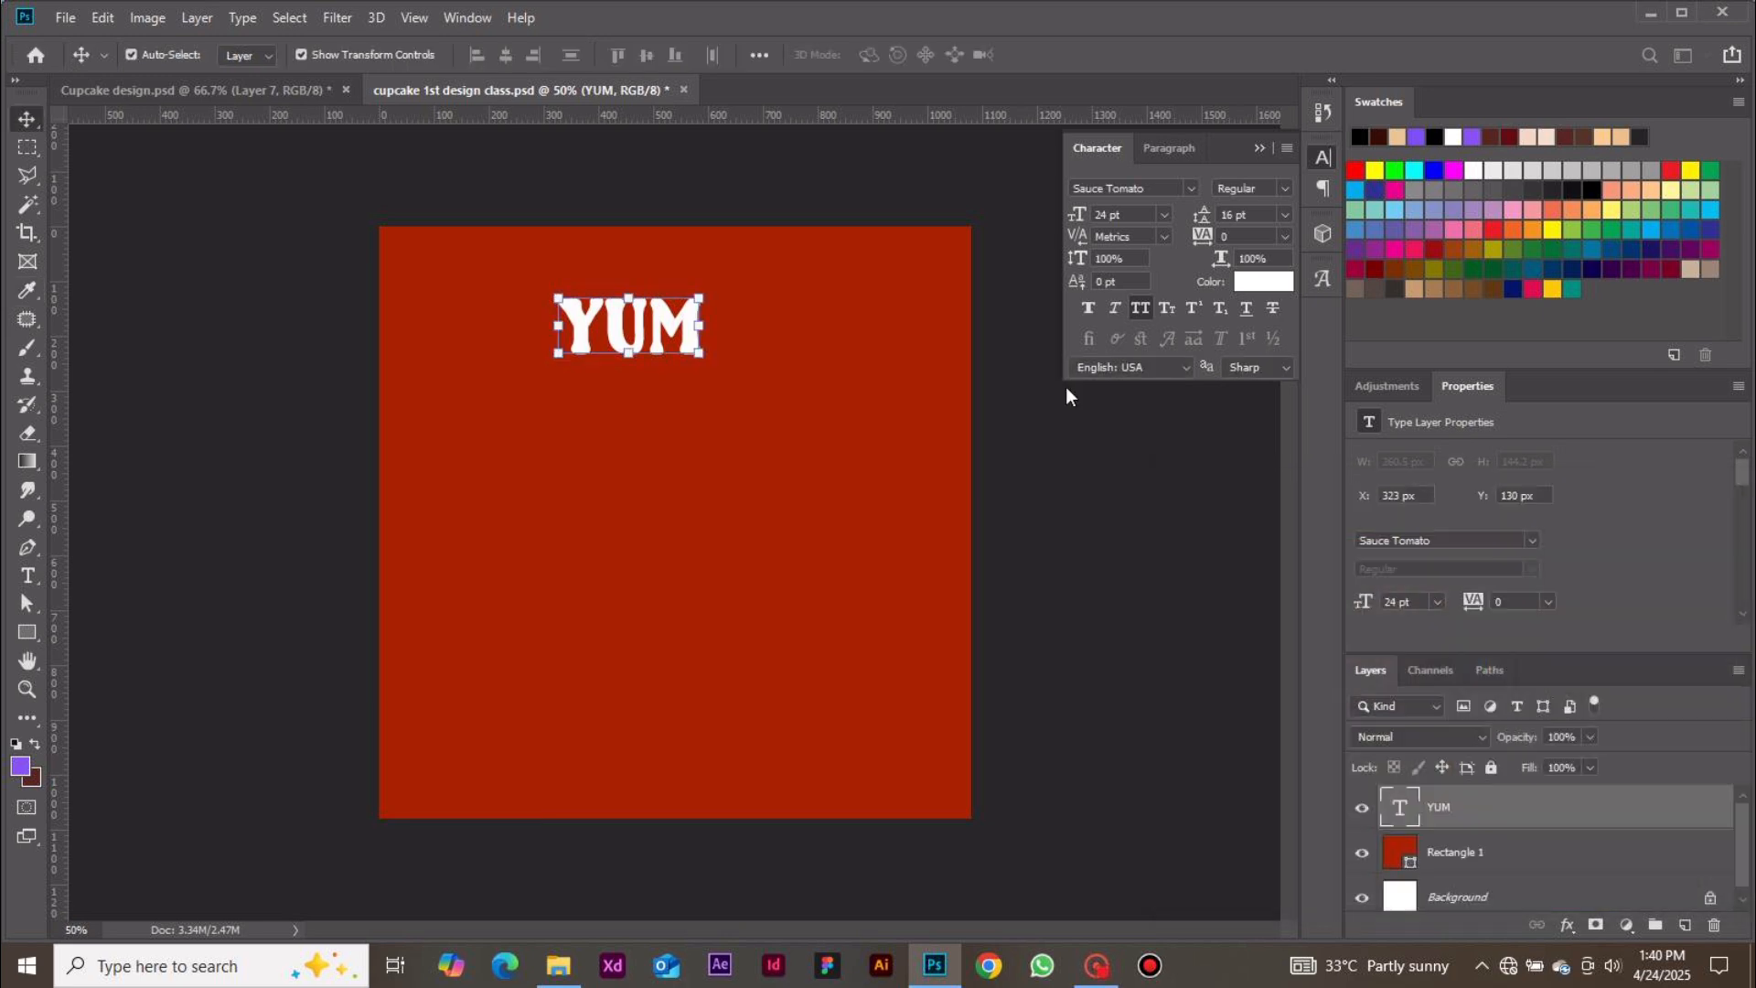
Move the YUM text slightly to the right to center it on the canvas, then deselect it
{"action": "left_click_drag", "start_coordinate": [634, 326], "coordinate": [674, 328]}
{"action": "left_click", "coordinate": [1140, 543]}
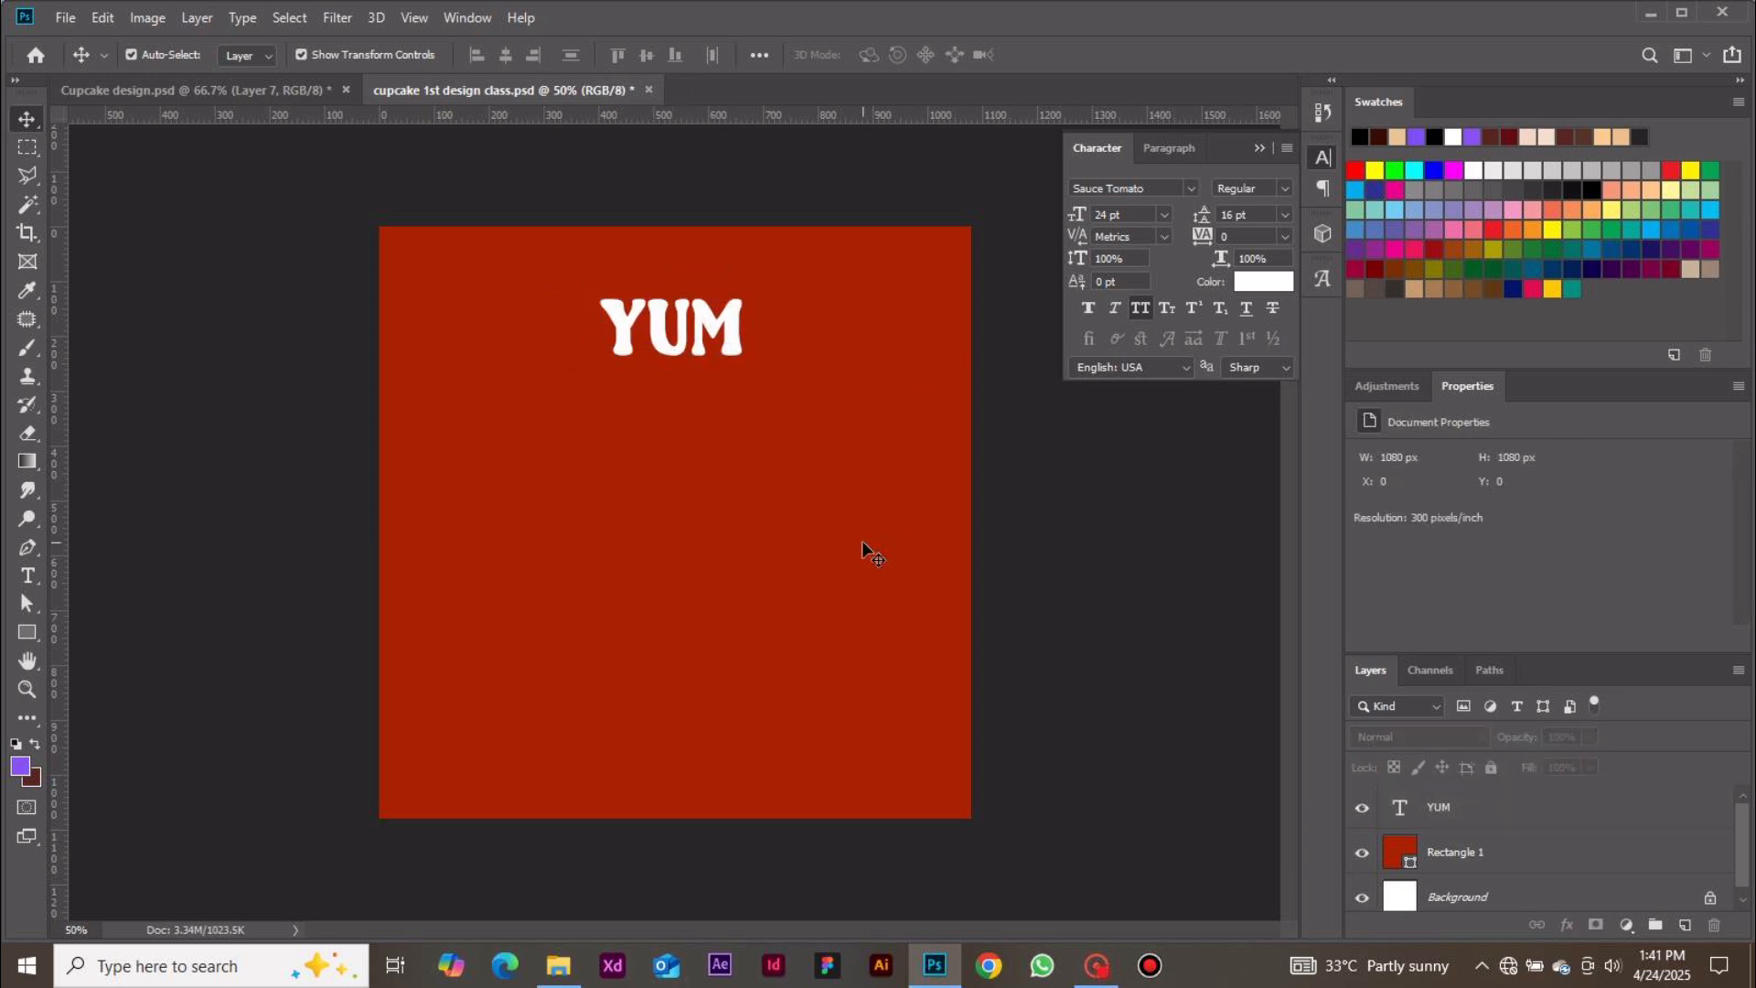
Add a text layer reading BAKERY in the middle of the canvas and commit it
{"action": "key", "text": "t"}
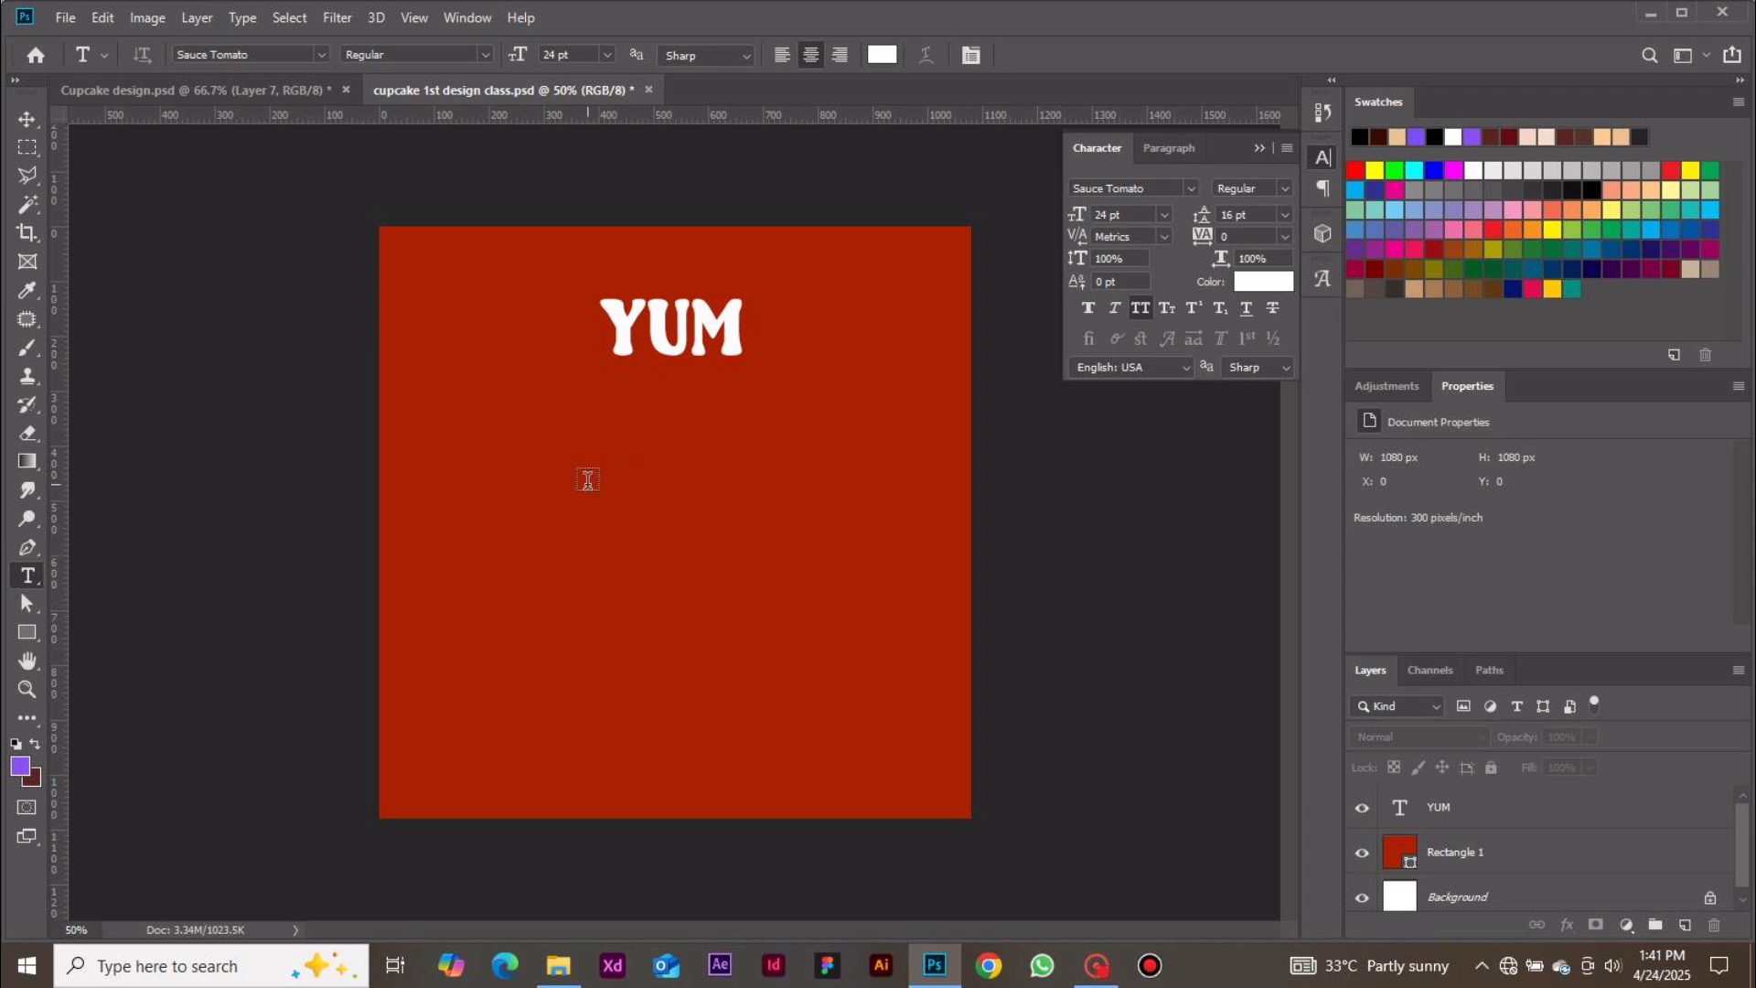
{"action": "left_click", "coordinate": [587, 479]}
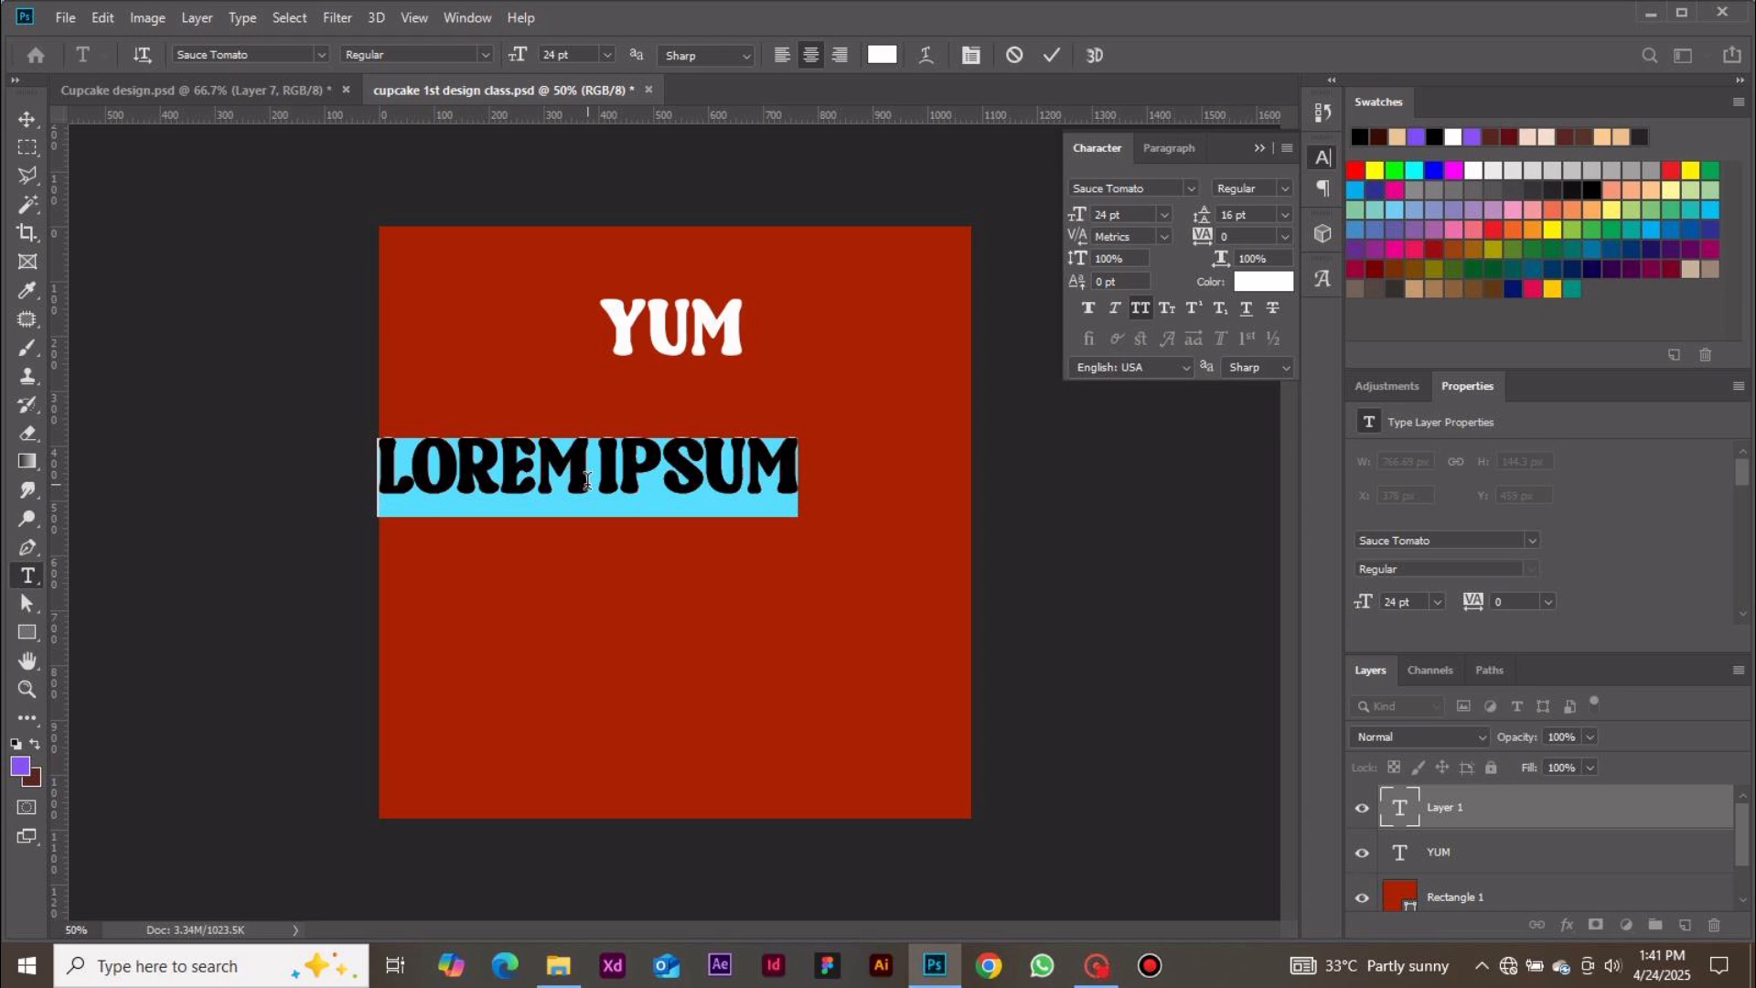
{"action": "type", "text": "BAKERY"}
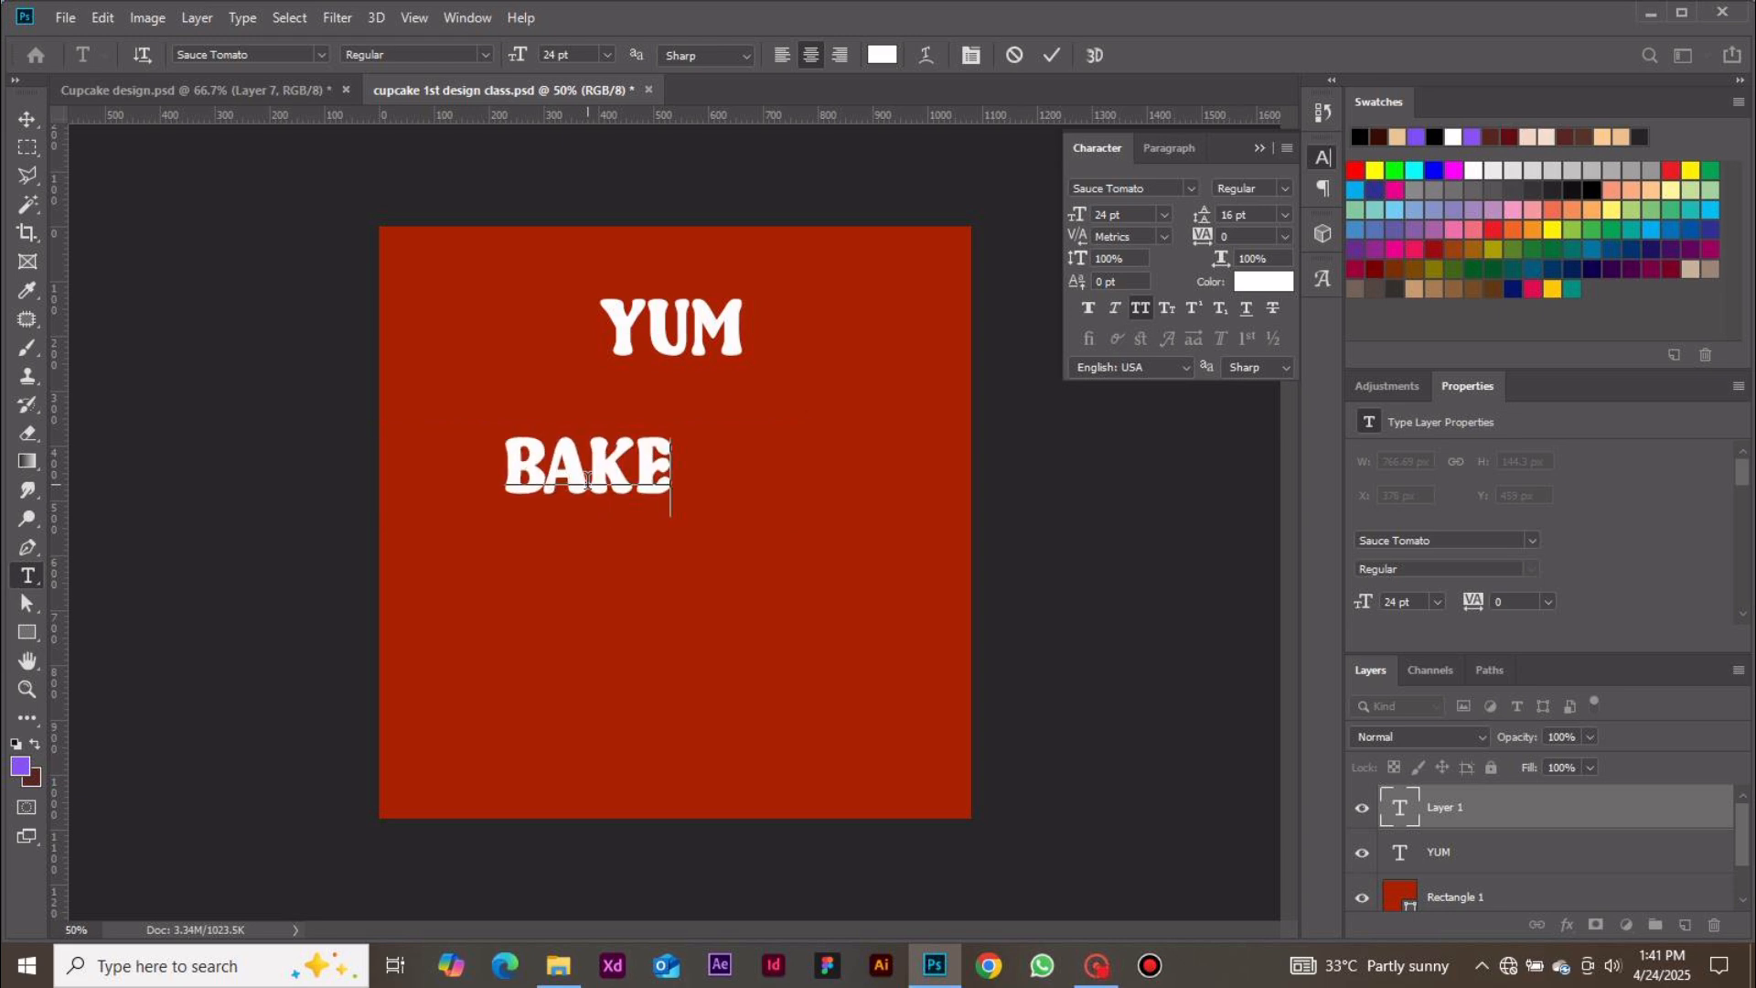
{"action": "left_click", "coordinate": [1053, 55]}
Move the BAKERY text up so it sits directly below YUM
{"action": "left_click", "coordinate": [27, 119]}
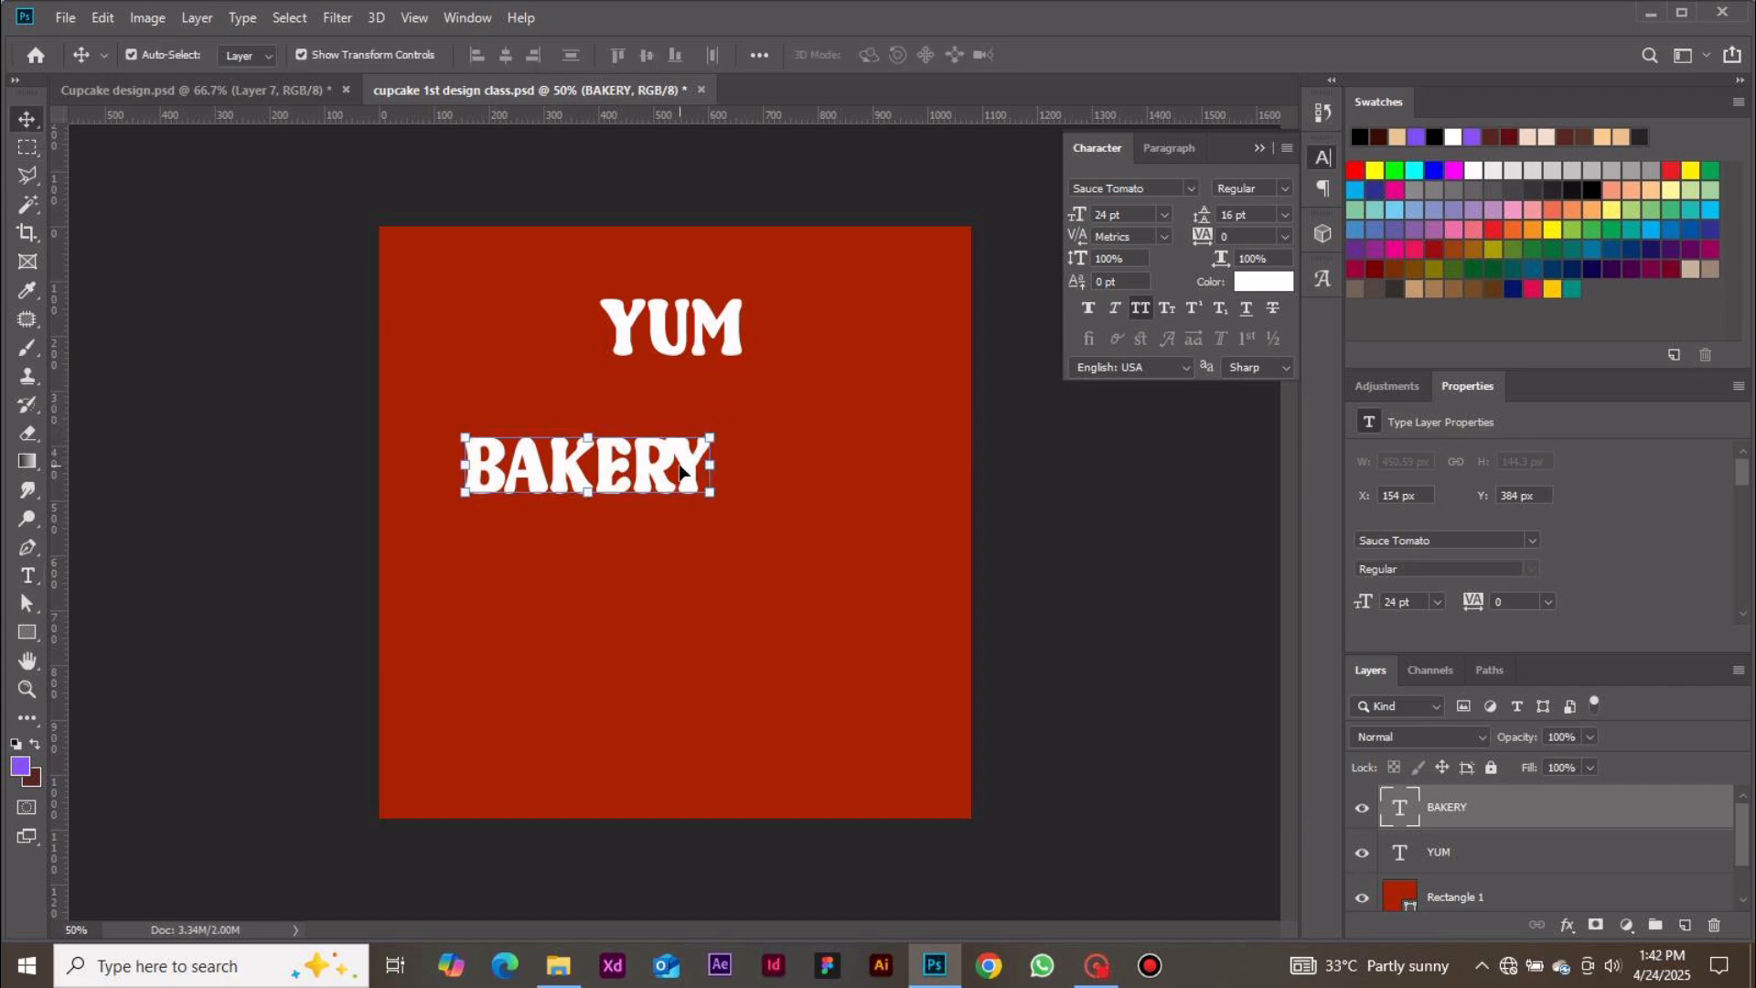
{"action": "left_click_drag", "start_coordinate": [685, 471], "coordinate": [812, 421]}
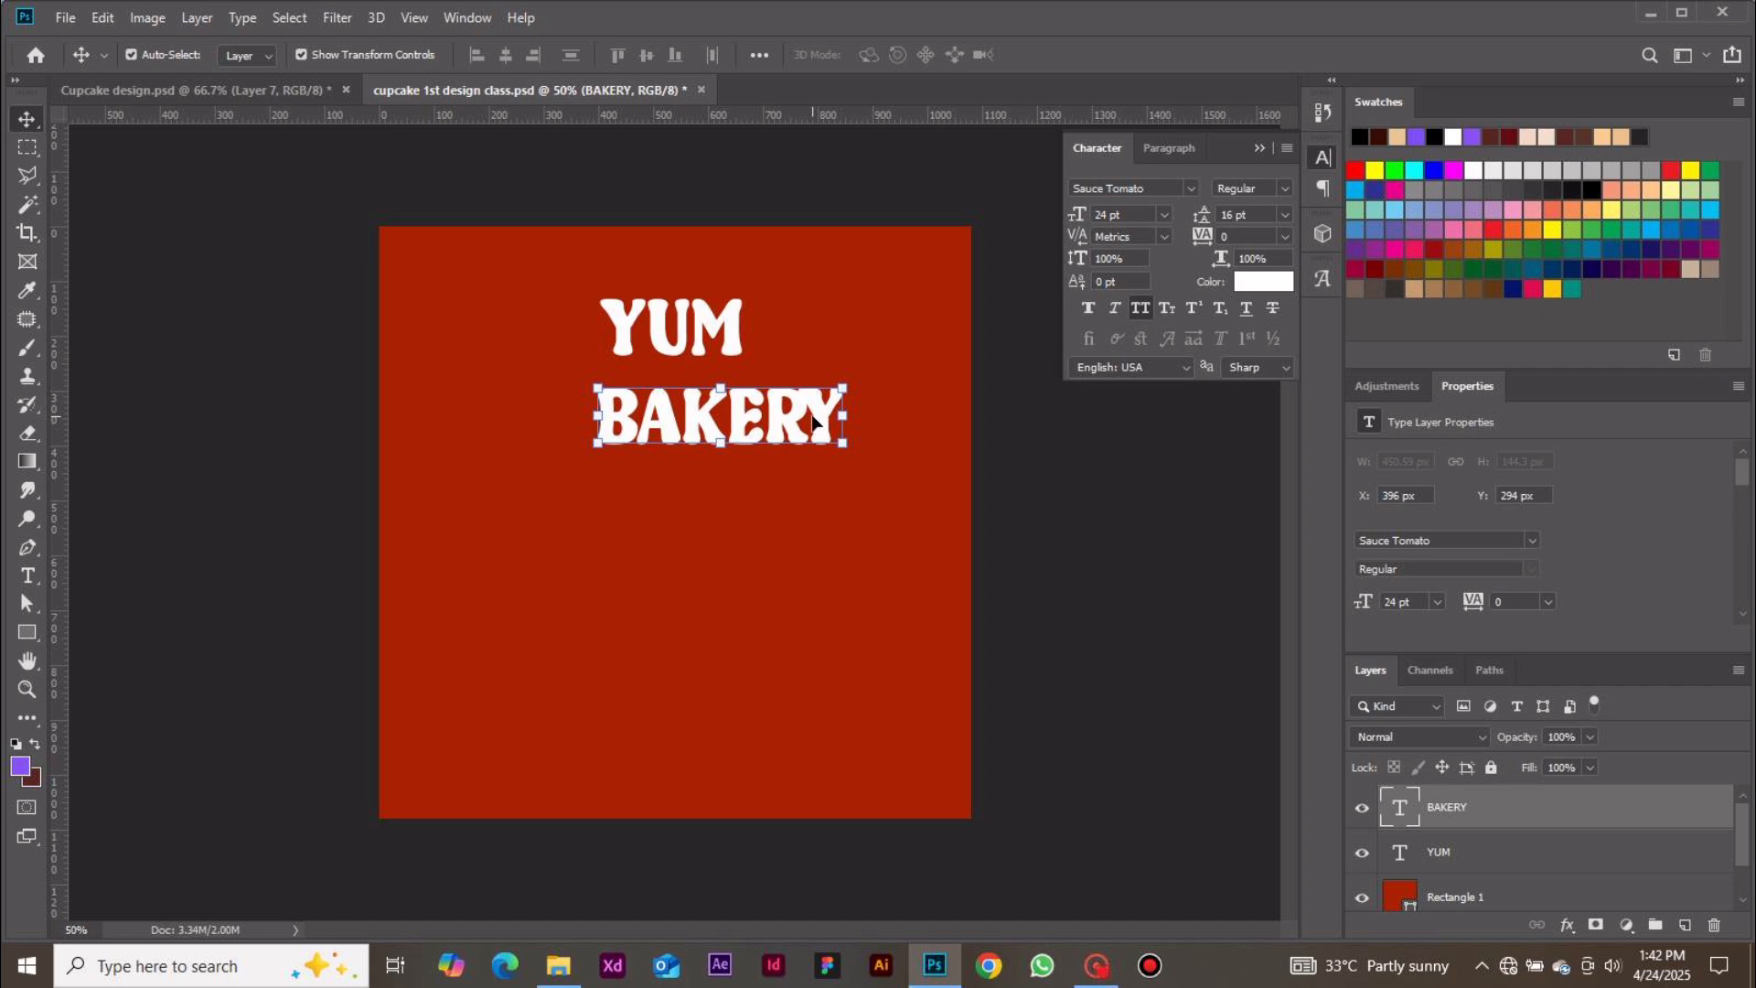
{"action": "left_click_drag", "start_coordinate": [813, 422], "coordinate": [760, 435]}
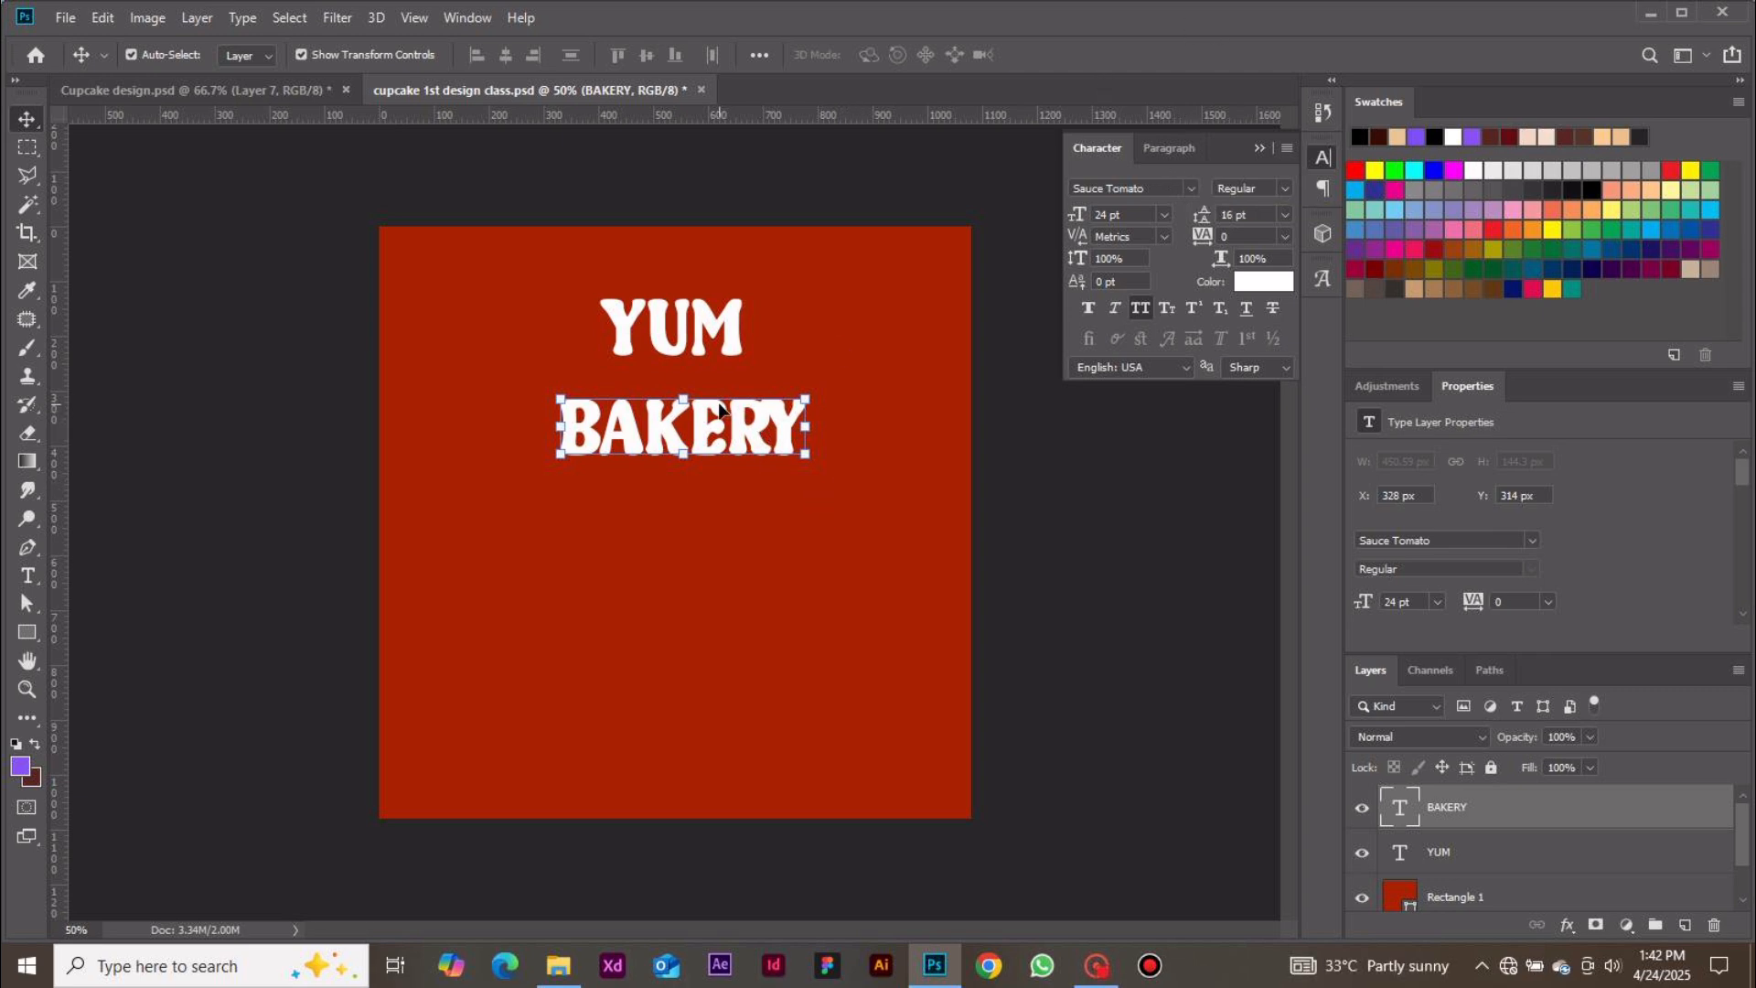
{"action": "left_click_drag", "start_coordinate": [756, 417], "coordinate": [754, 403]}
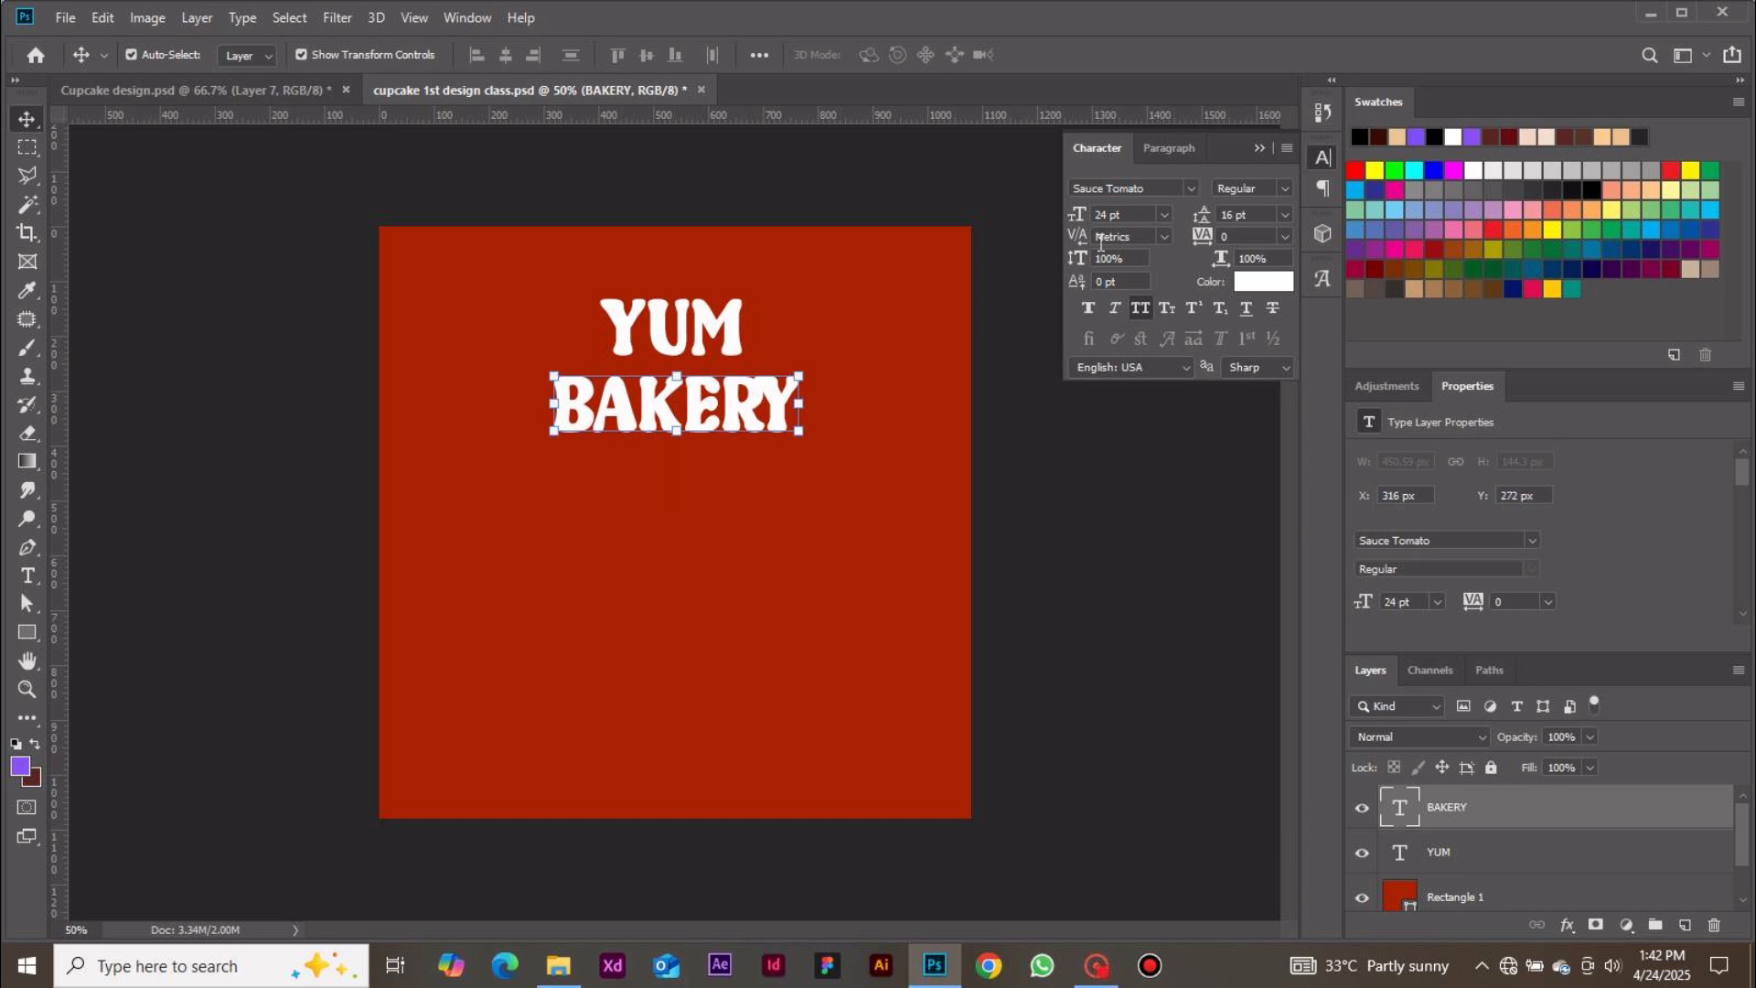
Set the BAKERY text size to 36 pt
{"action": "left_click", "coordinate": [1164, 214]}
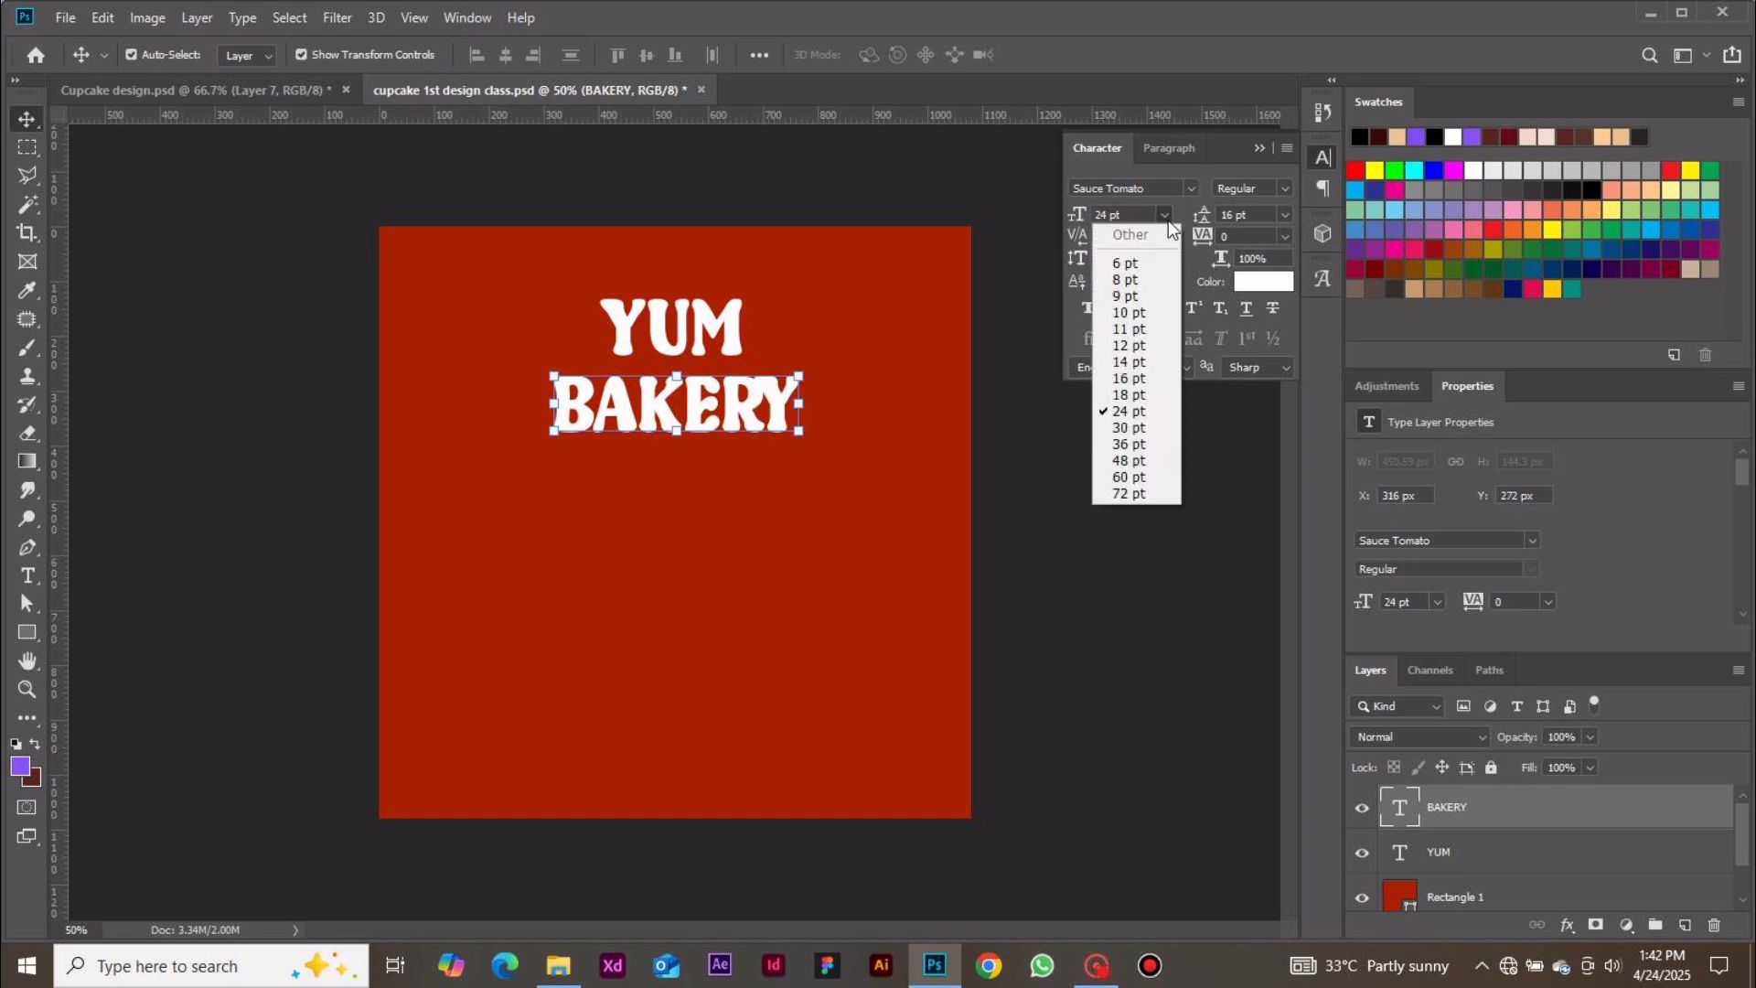
{"action": "left_click", "coordinate": [1121, 443]}
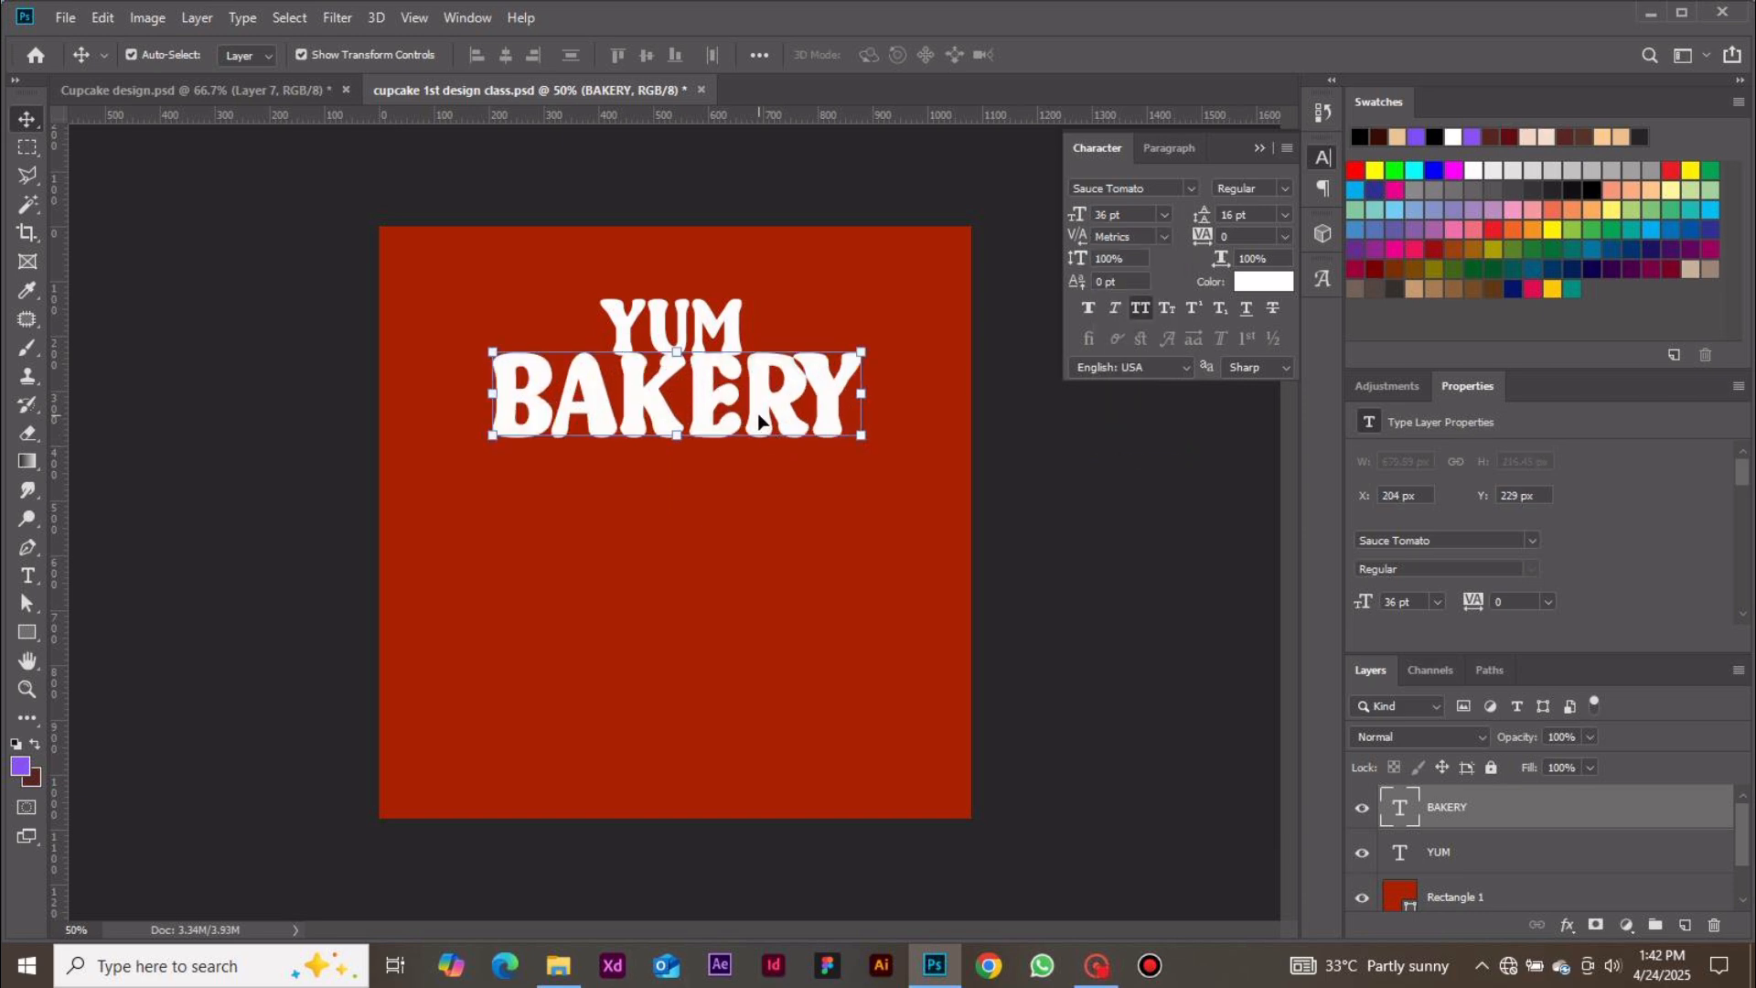
Nudge the BAKERY text slightly down and hide the selection edges
{"action": "left_click_drag", "start_coordinate": [760, 423], "coordinate": [759, 429]}
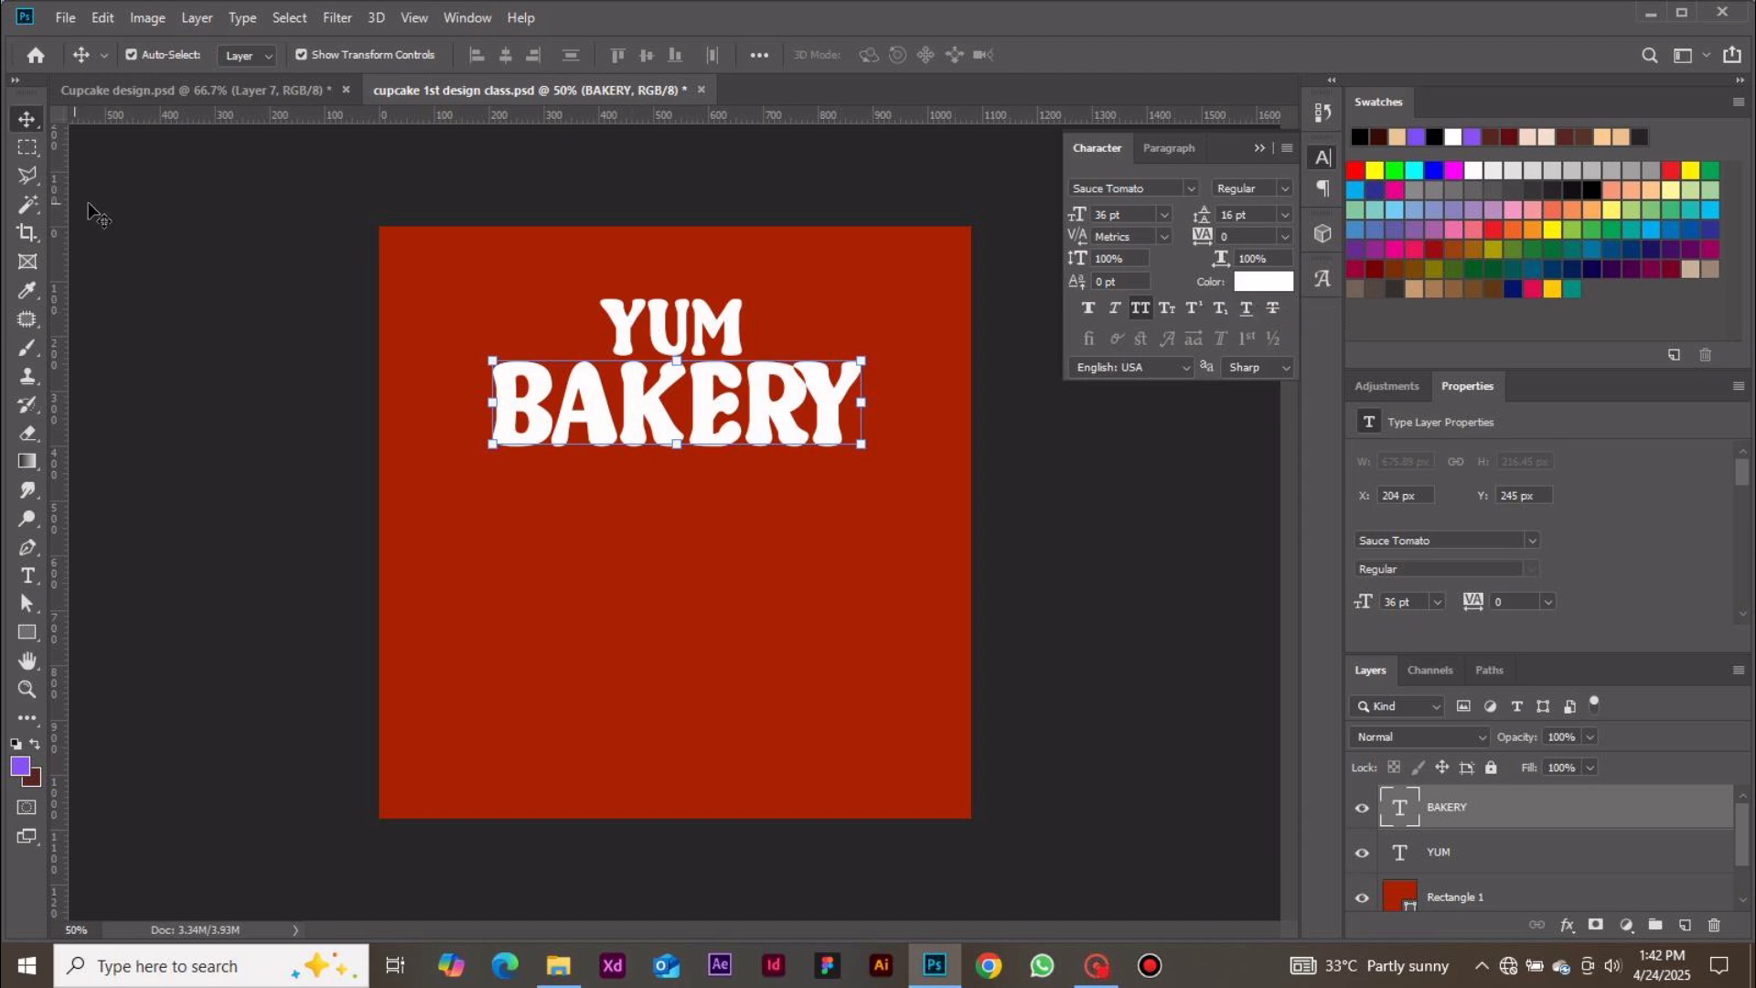
{"action": "key", "text": "ctrl+h"}
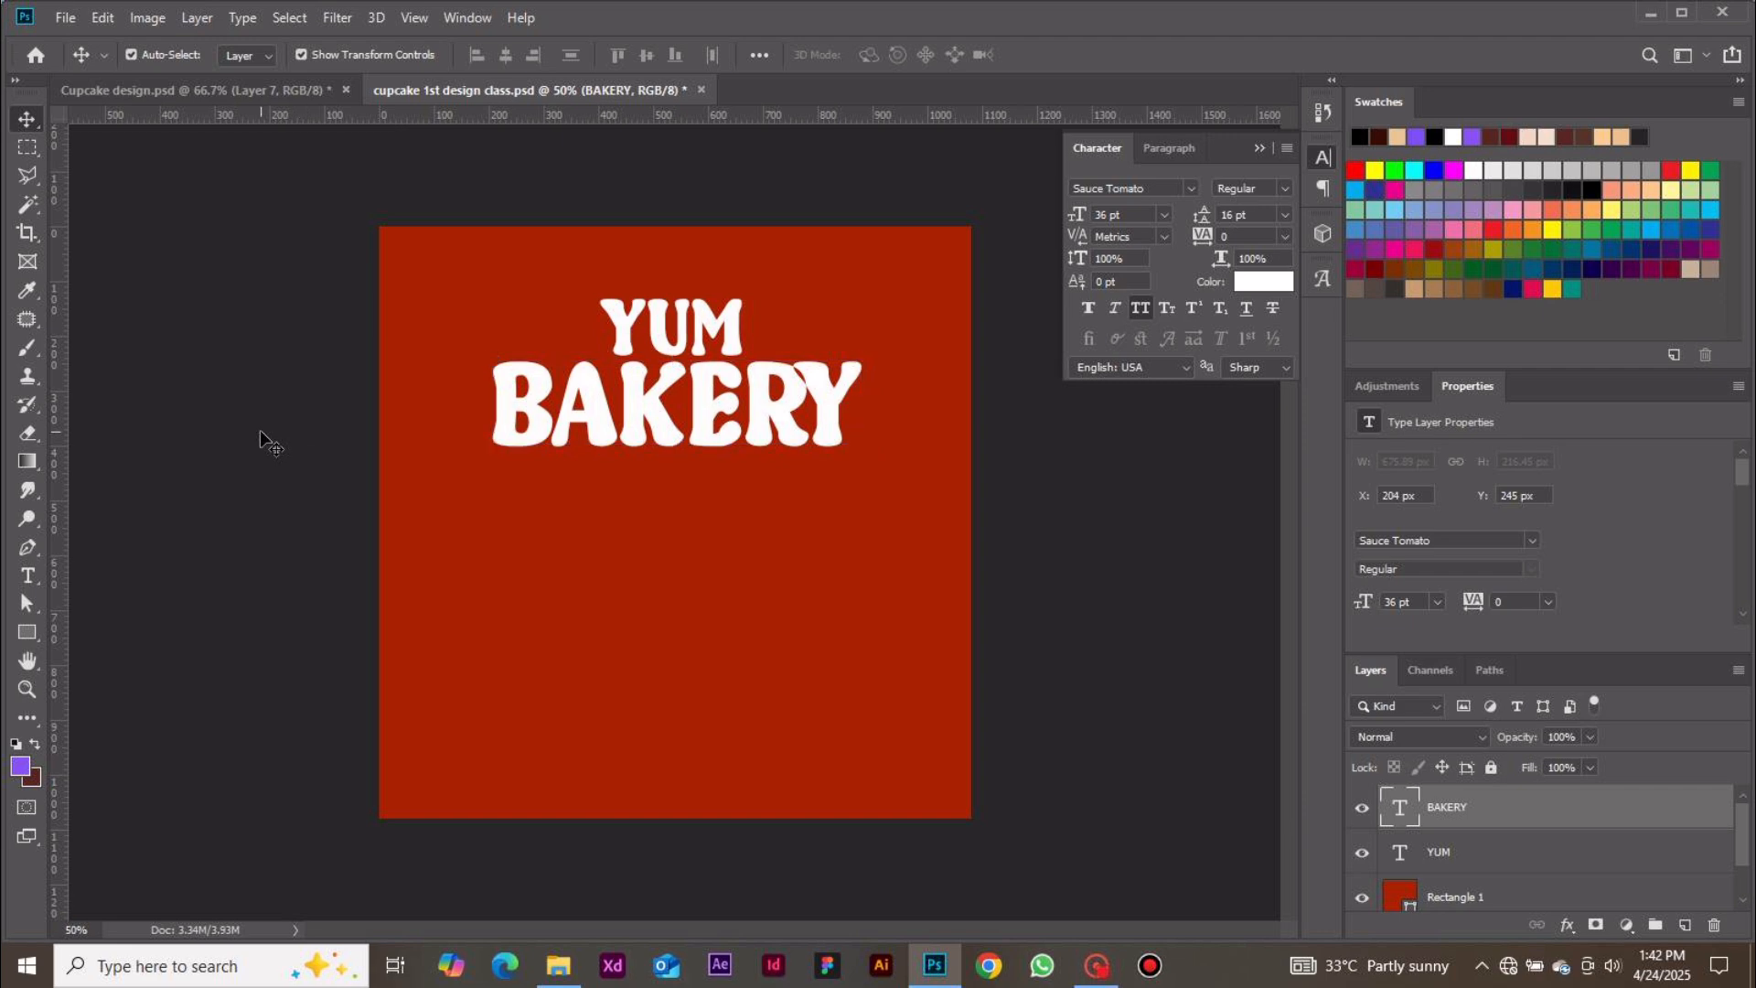
{"action": "left_click", "coordinate": [263, 438]}
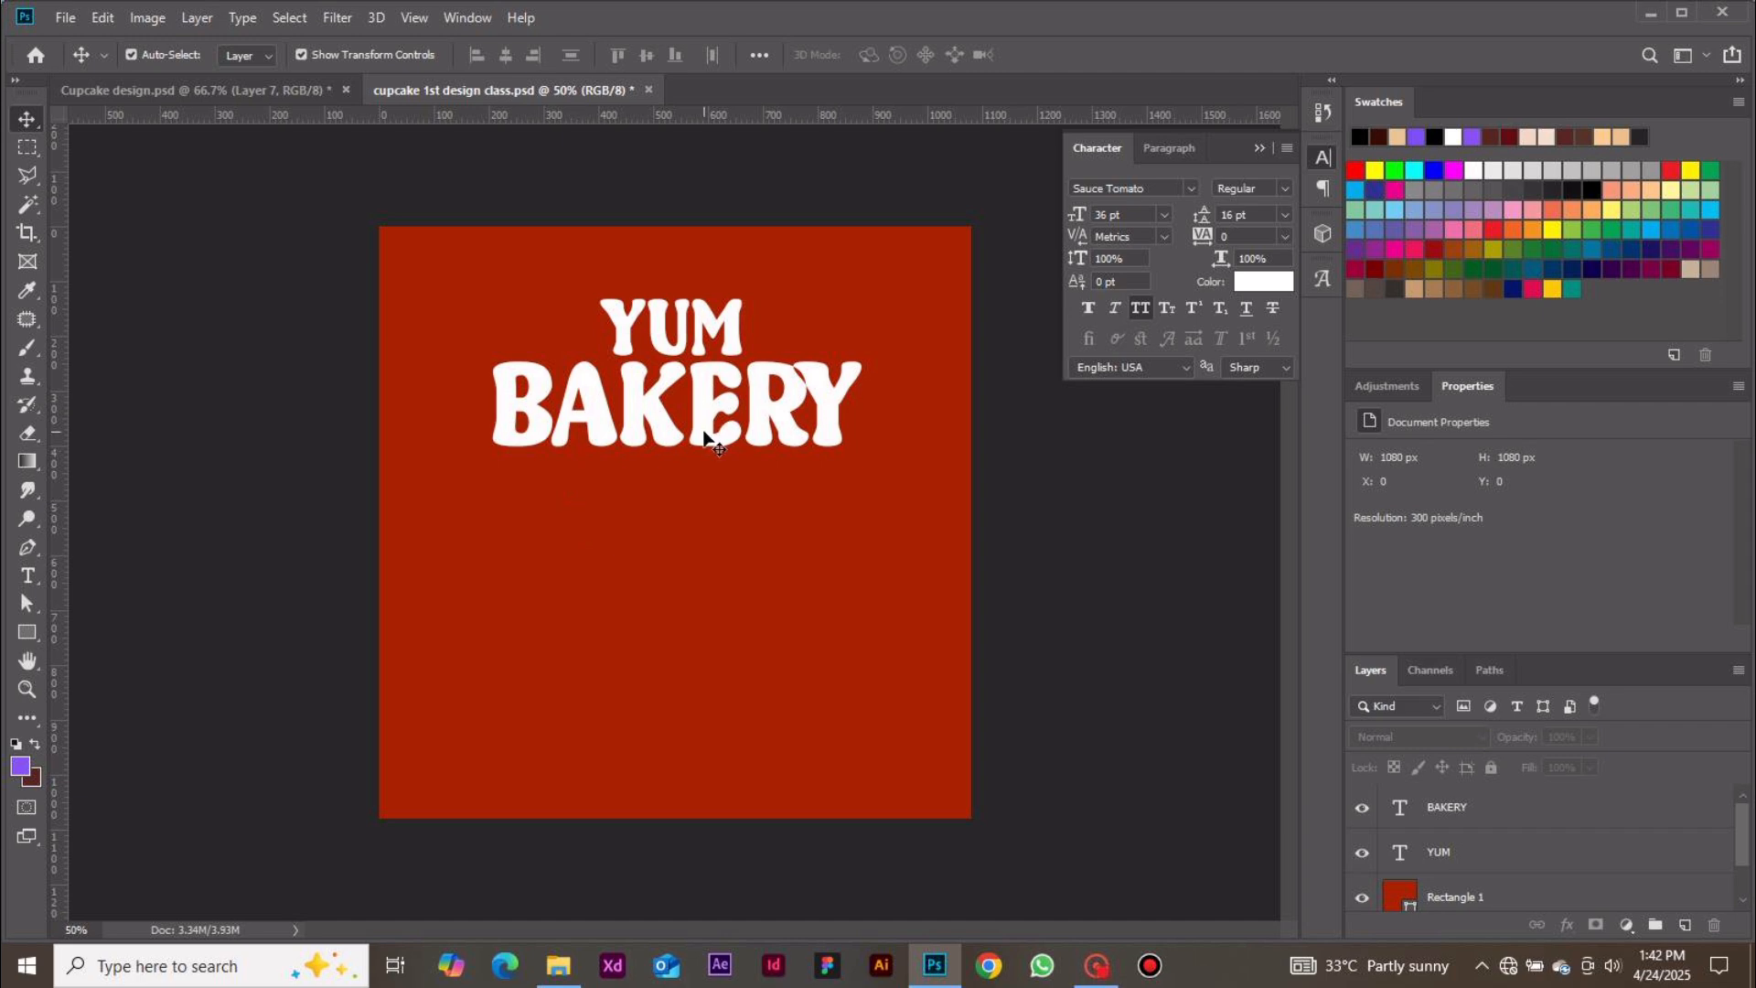
{"action": "left_click", "coordinate": [1467, 900]}
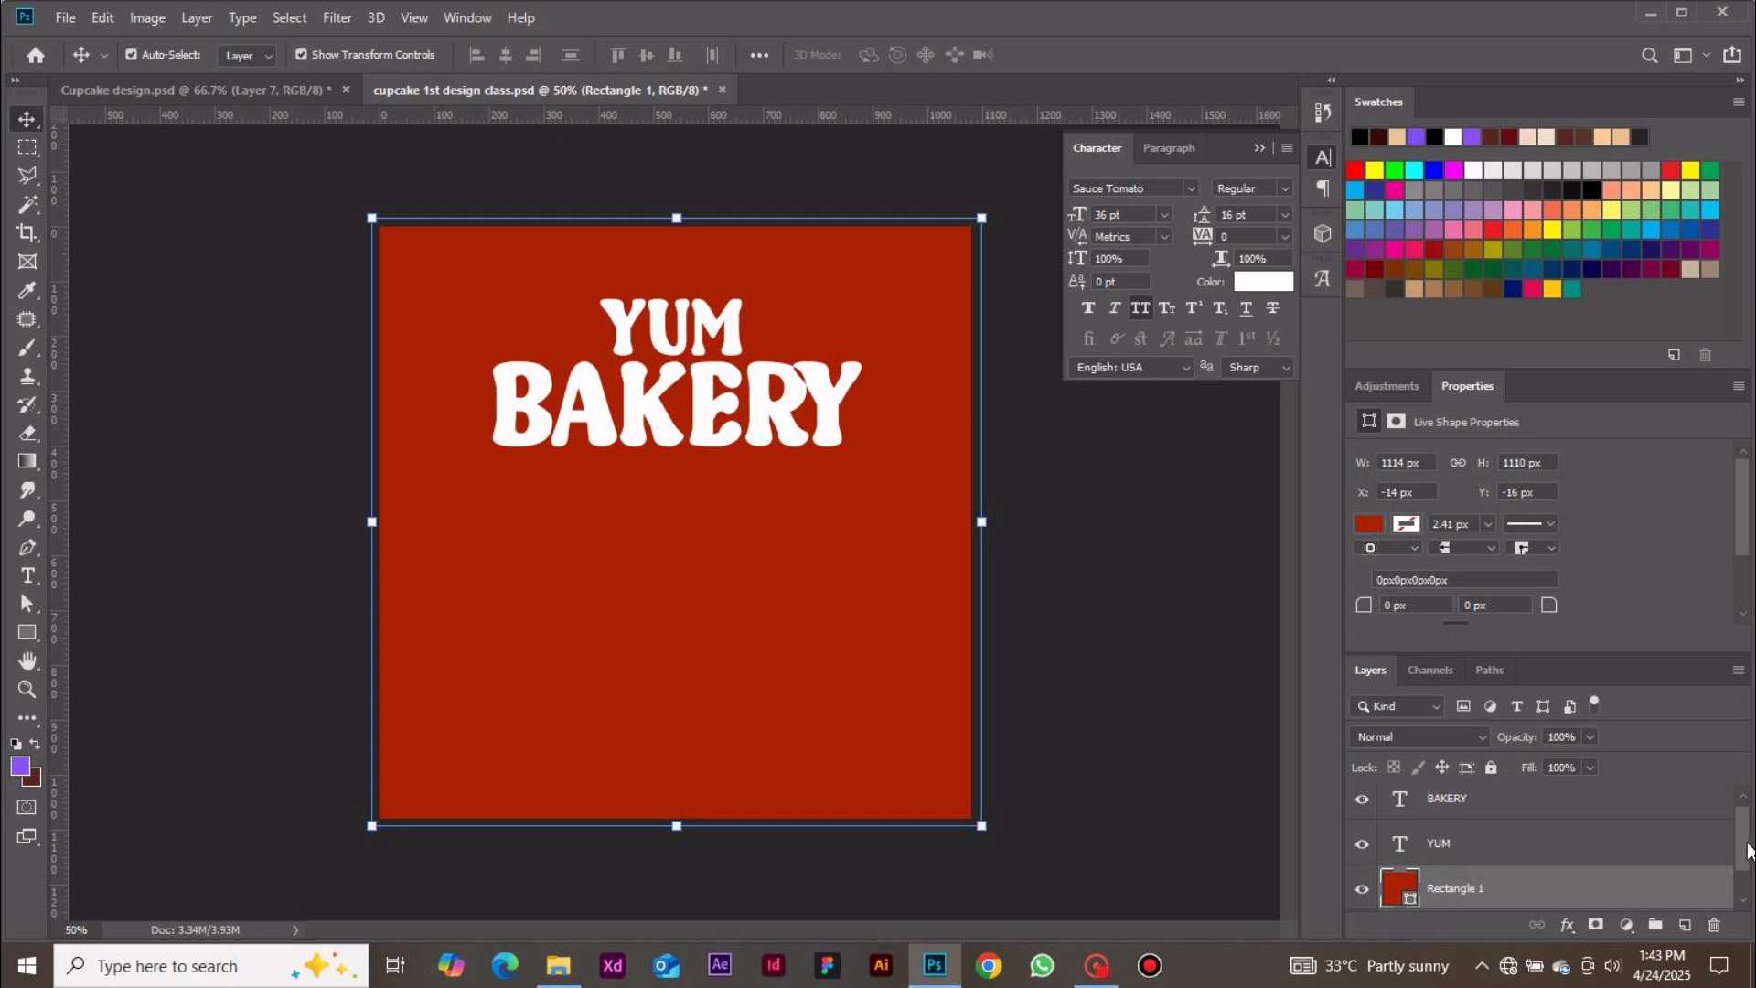
{"action": "scroll", "coordinate": [1737, 846], "scroll_direction": "up", "scroll_amount": 1}
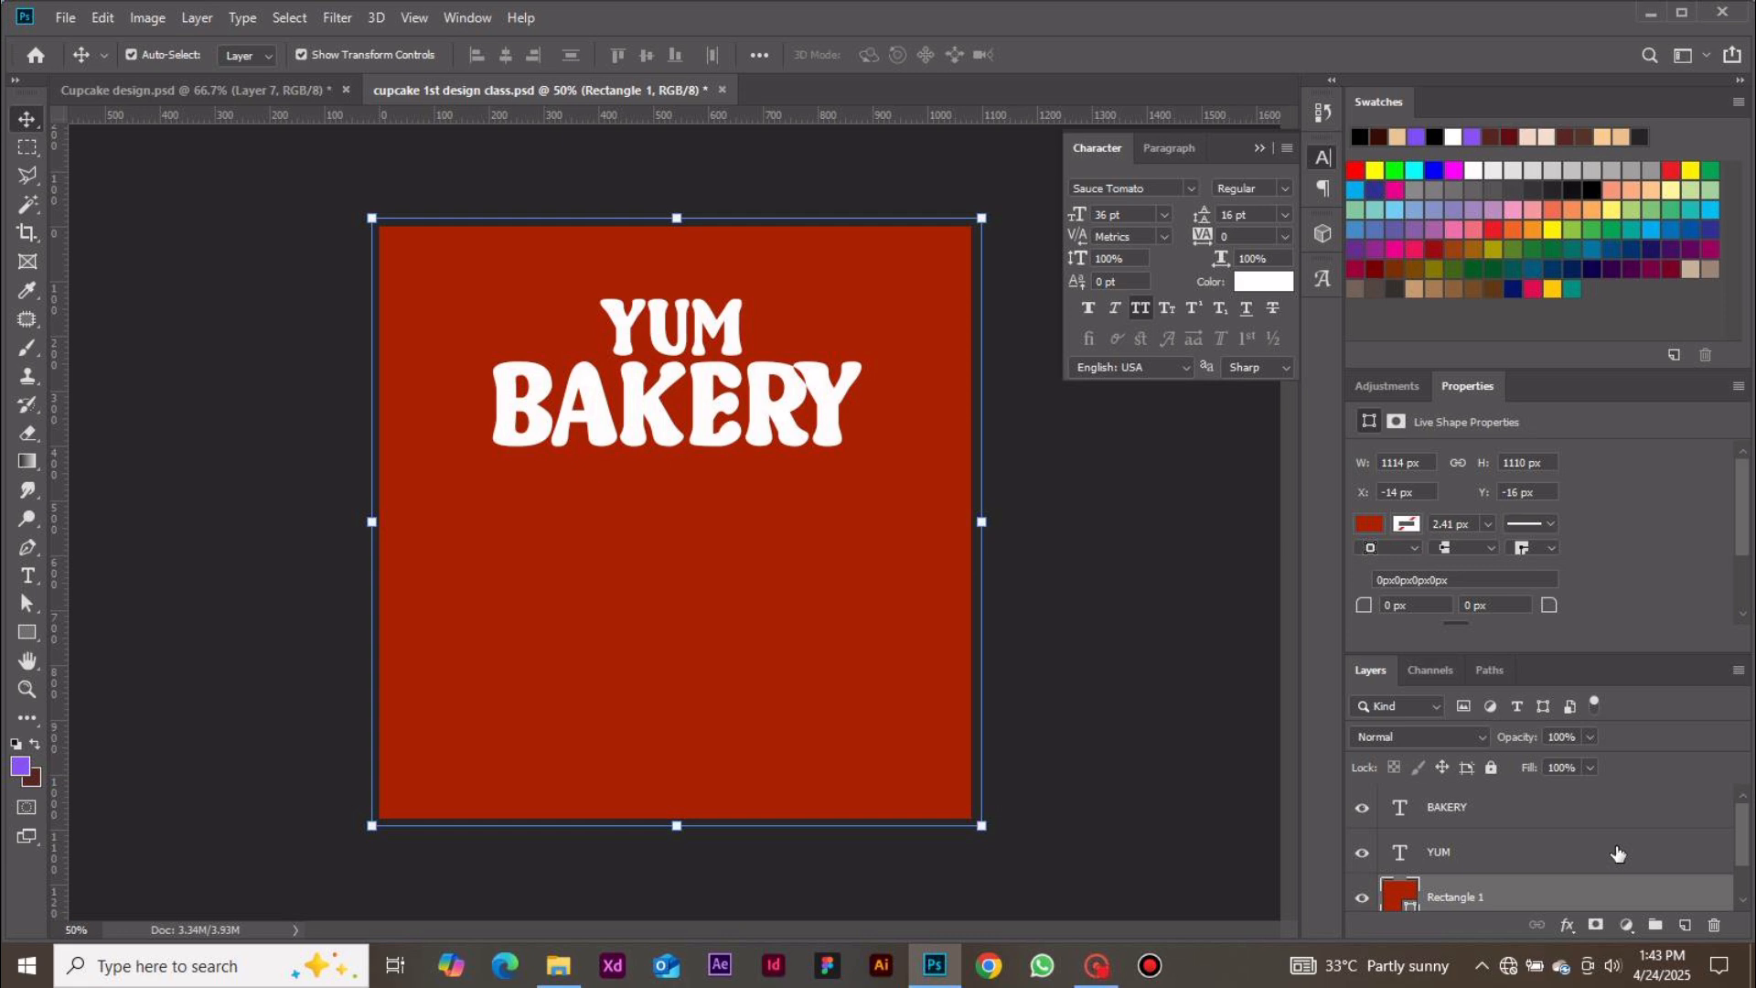
{"action": "left_click", "coordinate": [1554, 837]}
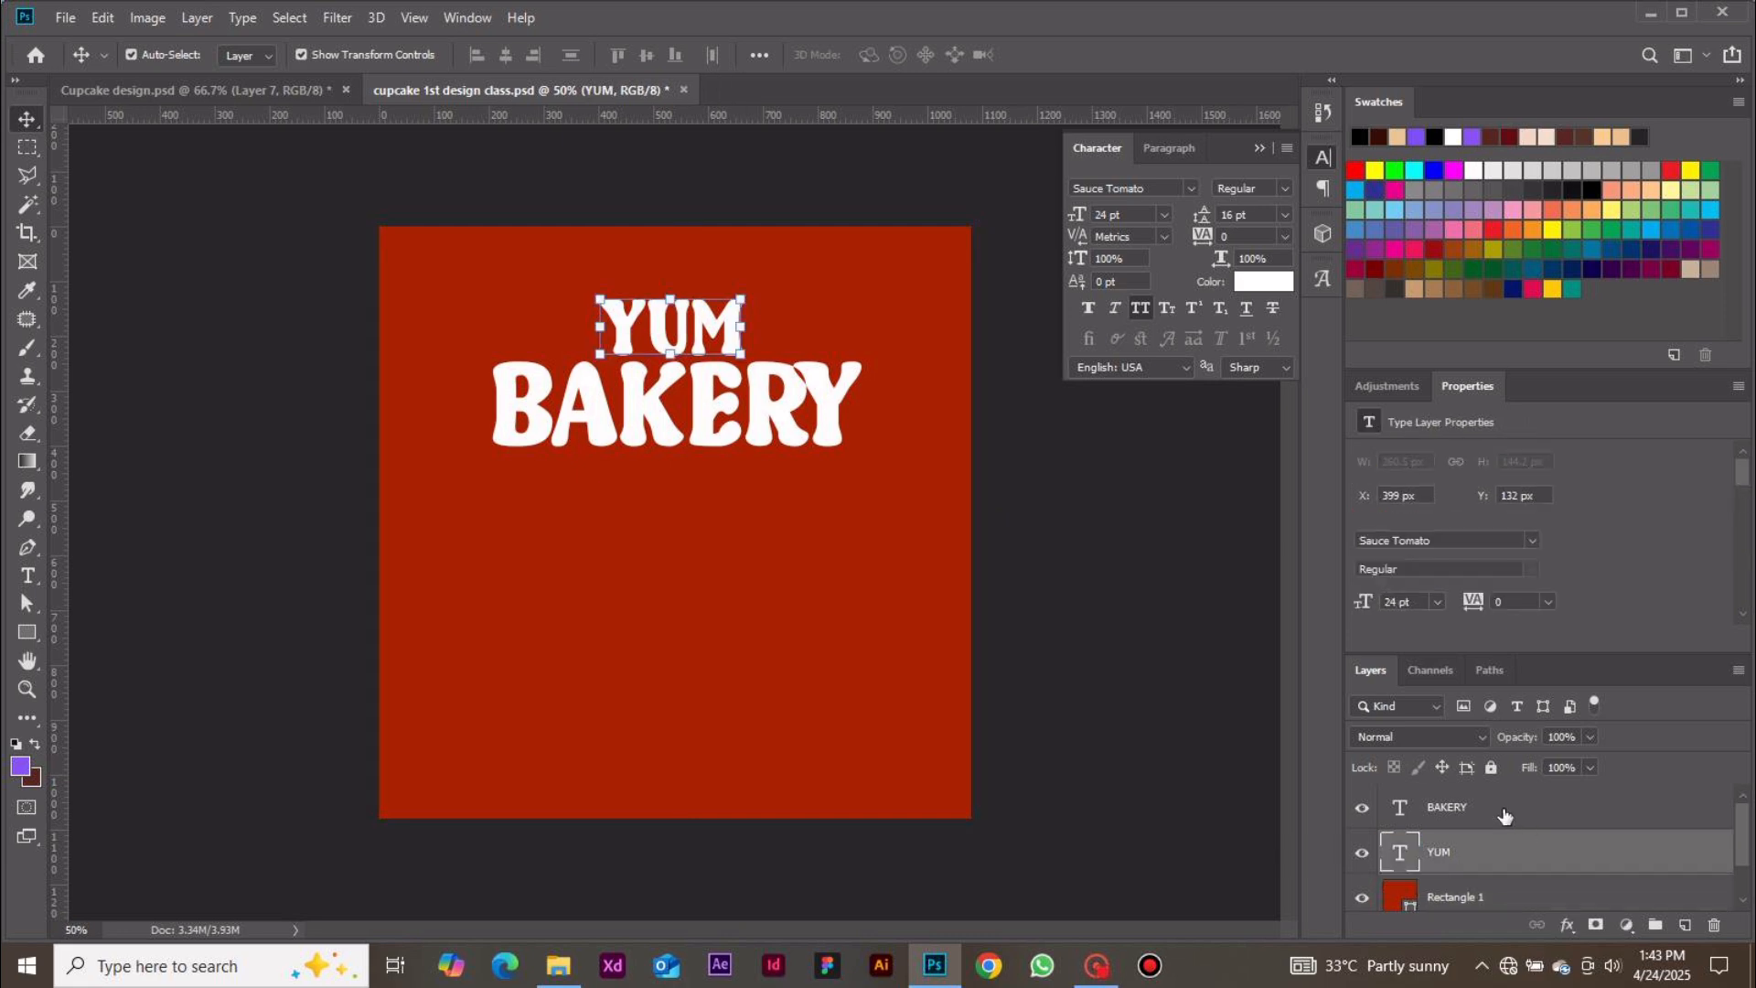
{"action": "left_click", "coordinate": [1504, 814]}
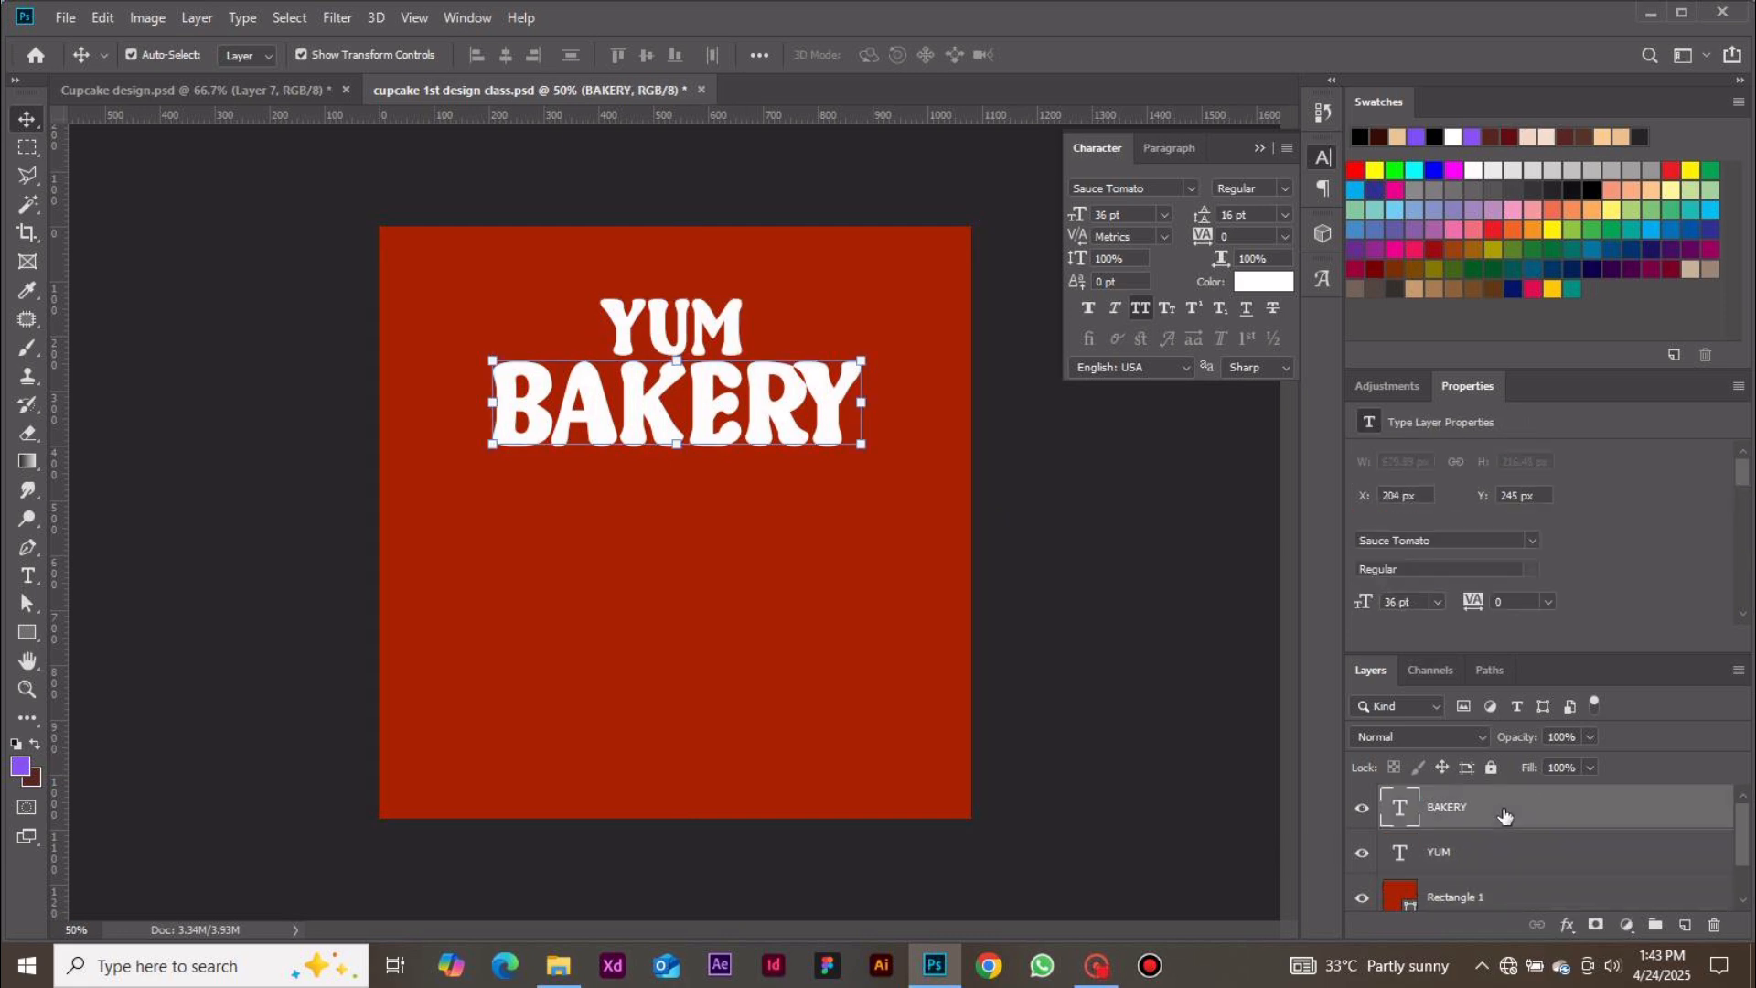
{"action": "left_click_drag", "start_coordinate": [1487, 905], "coordinate": [1486, 852]}
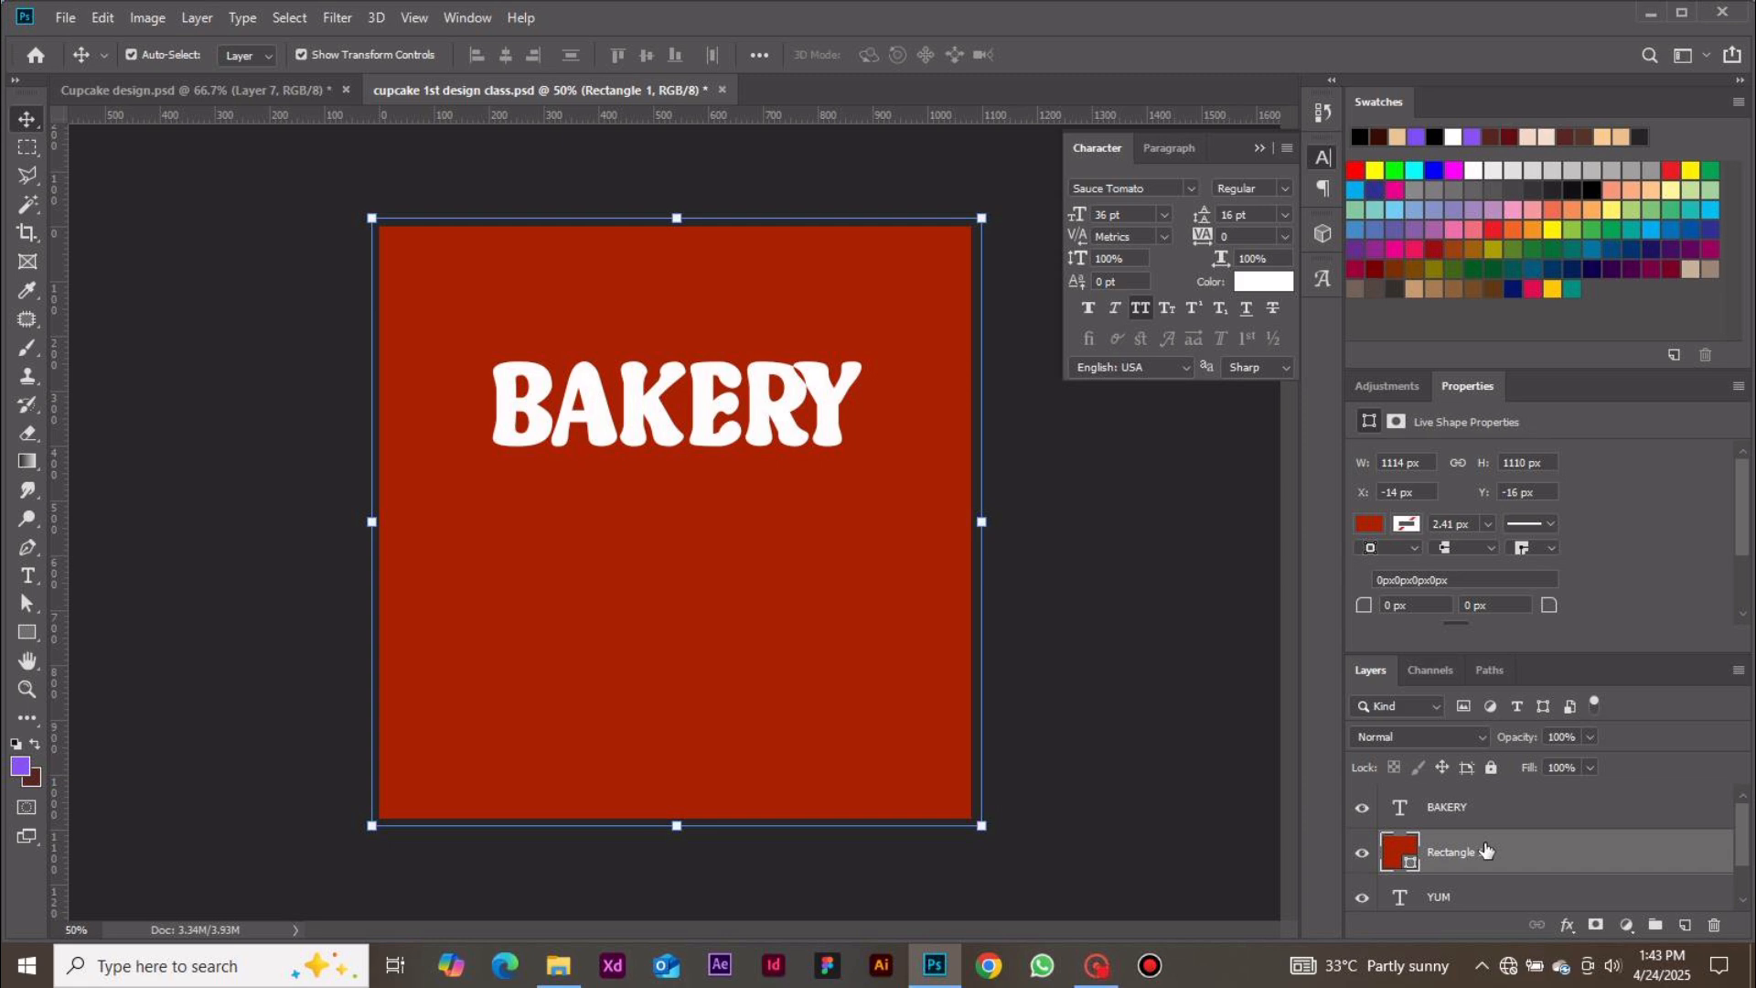
{"action": "left_click_drag", "start_coordinate": [1486, 852], "coordinate": [1487, 912]}
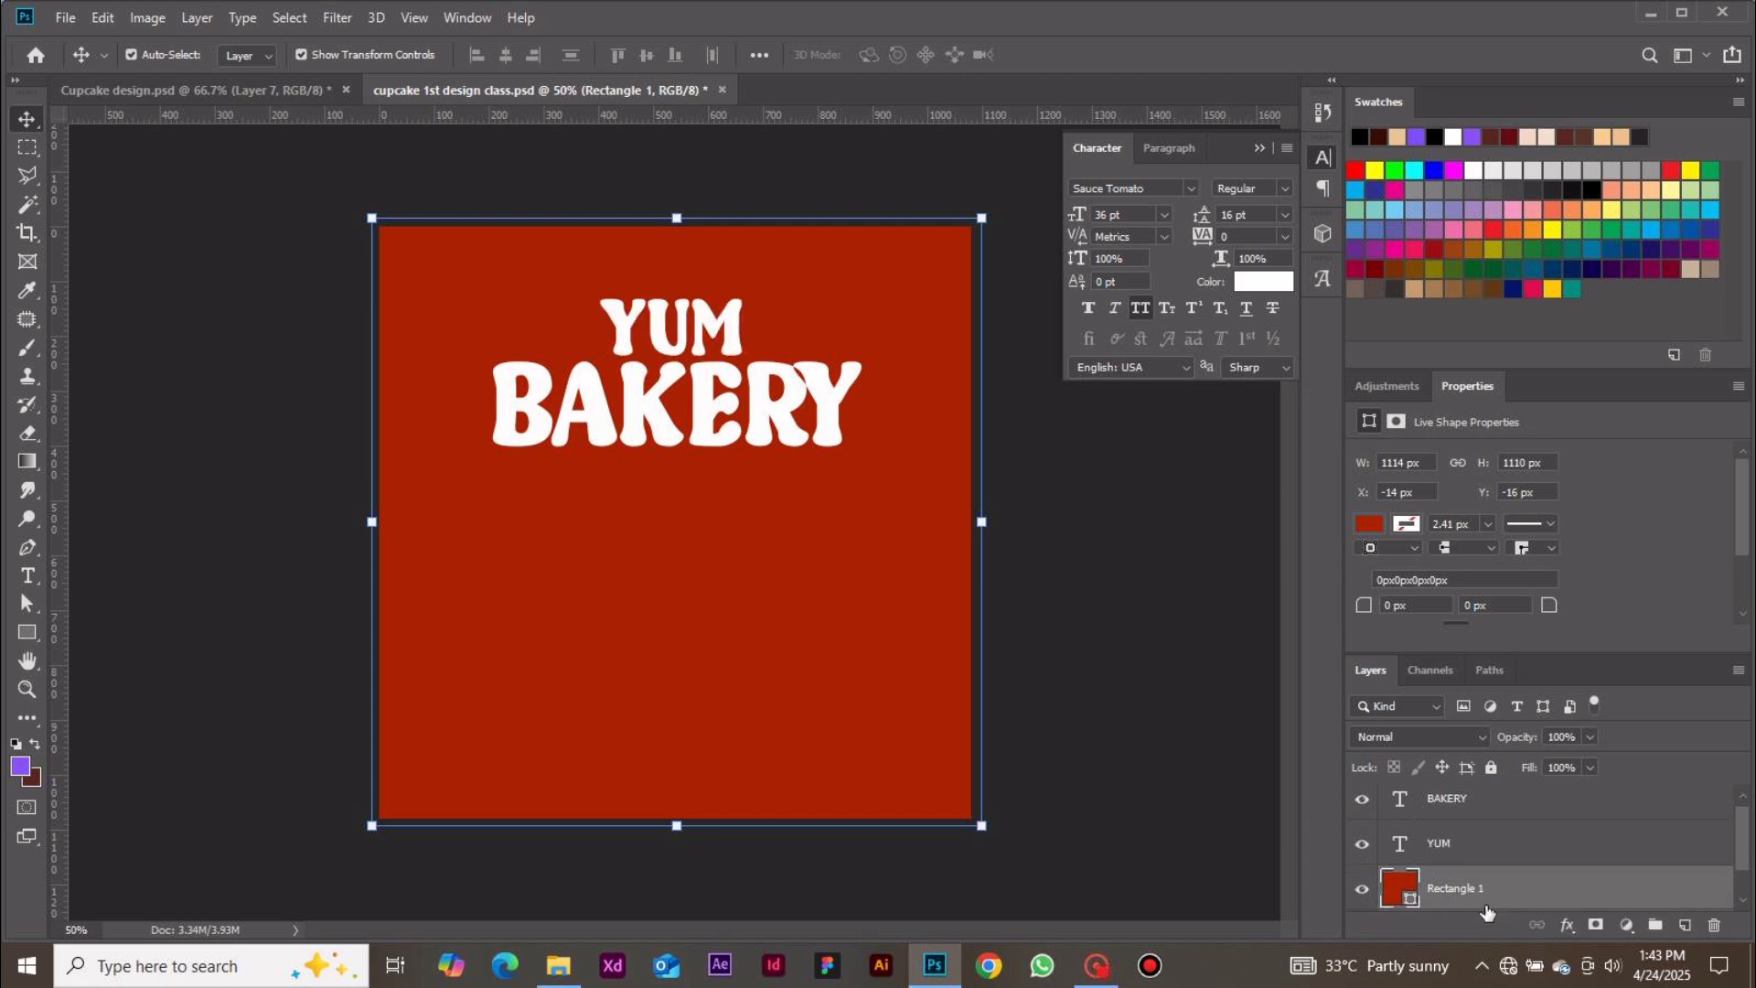
{"action": "left_click", "coordinate": [1195, 792]}
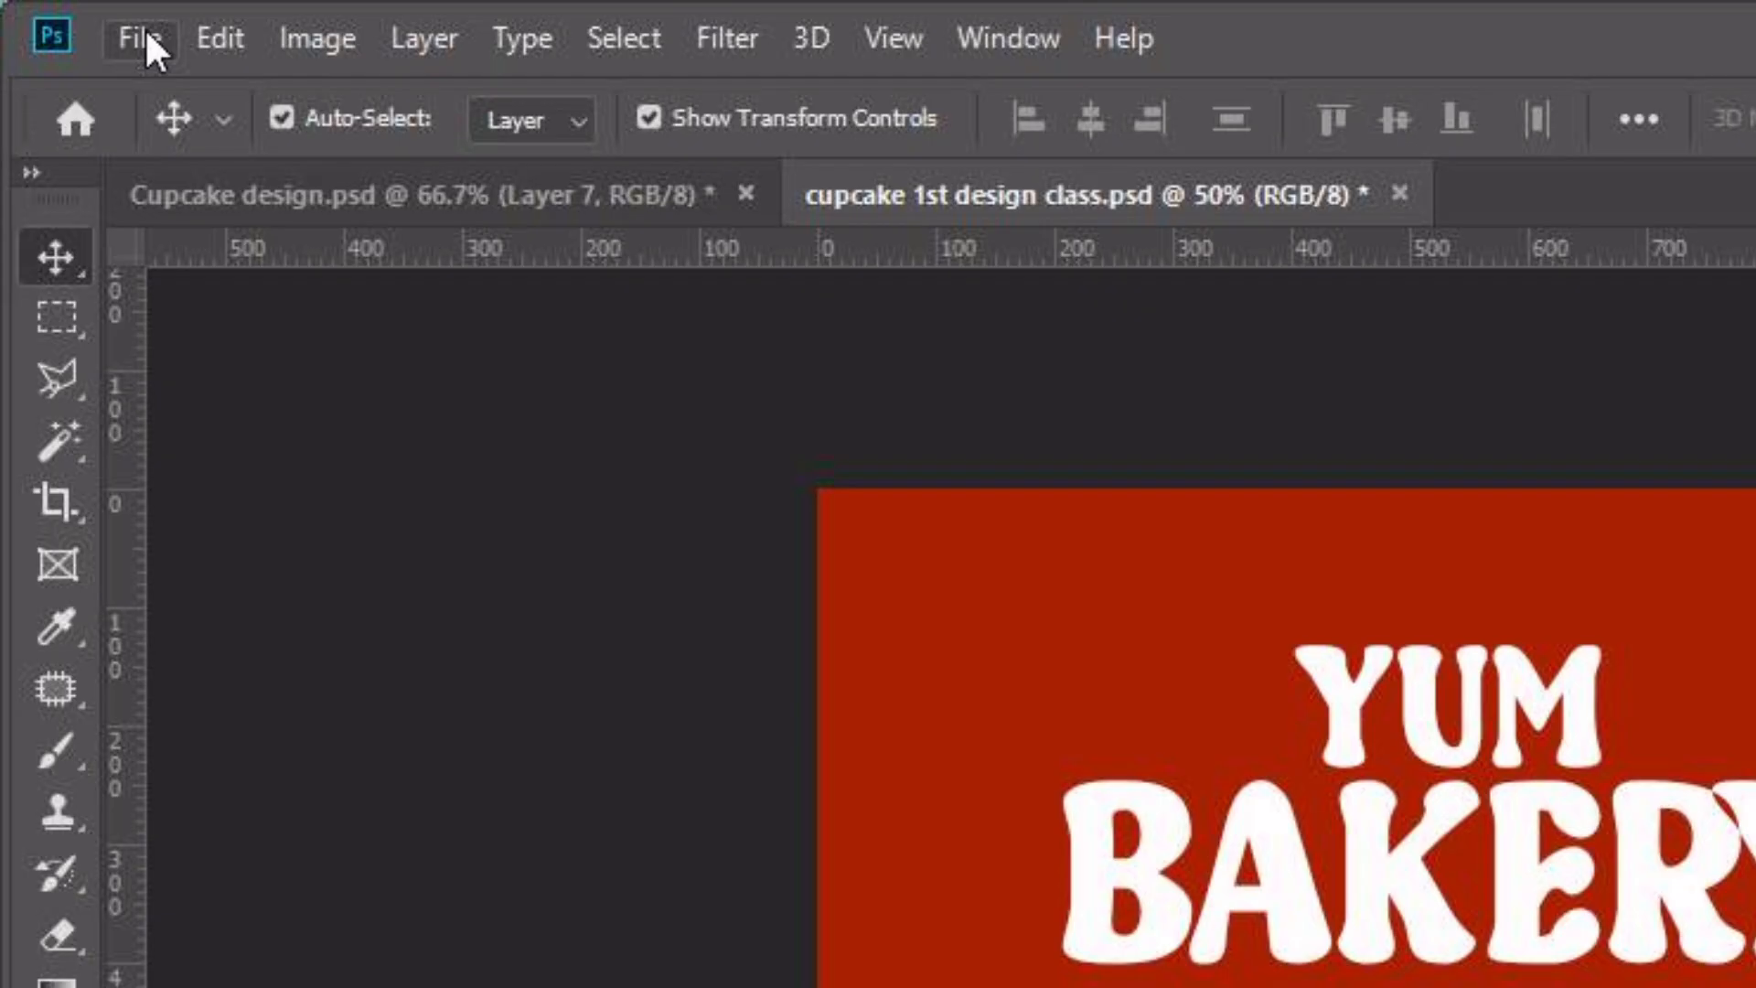
{"action": "left_click", "coordinate": [146, 36]}
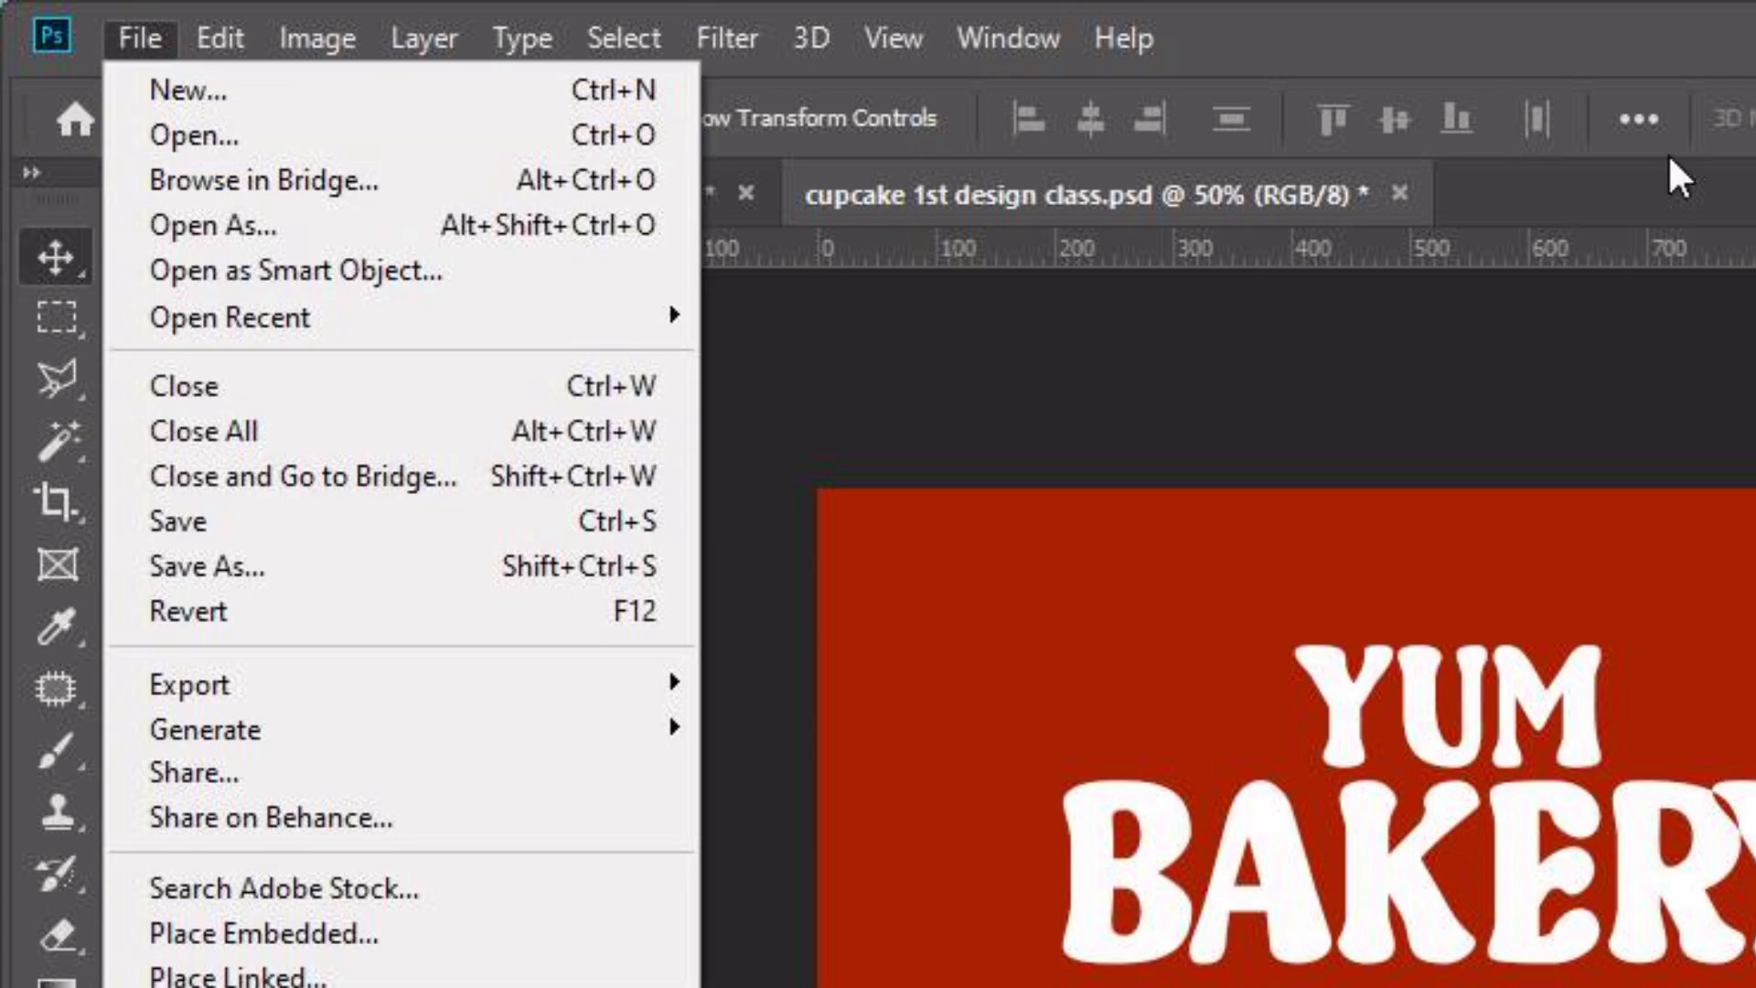
{"action": "left_click", "coordinate": [1627, 198]}
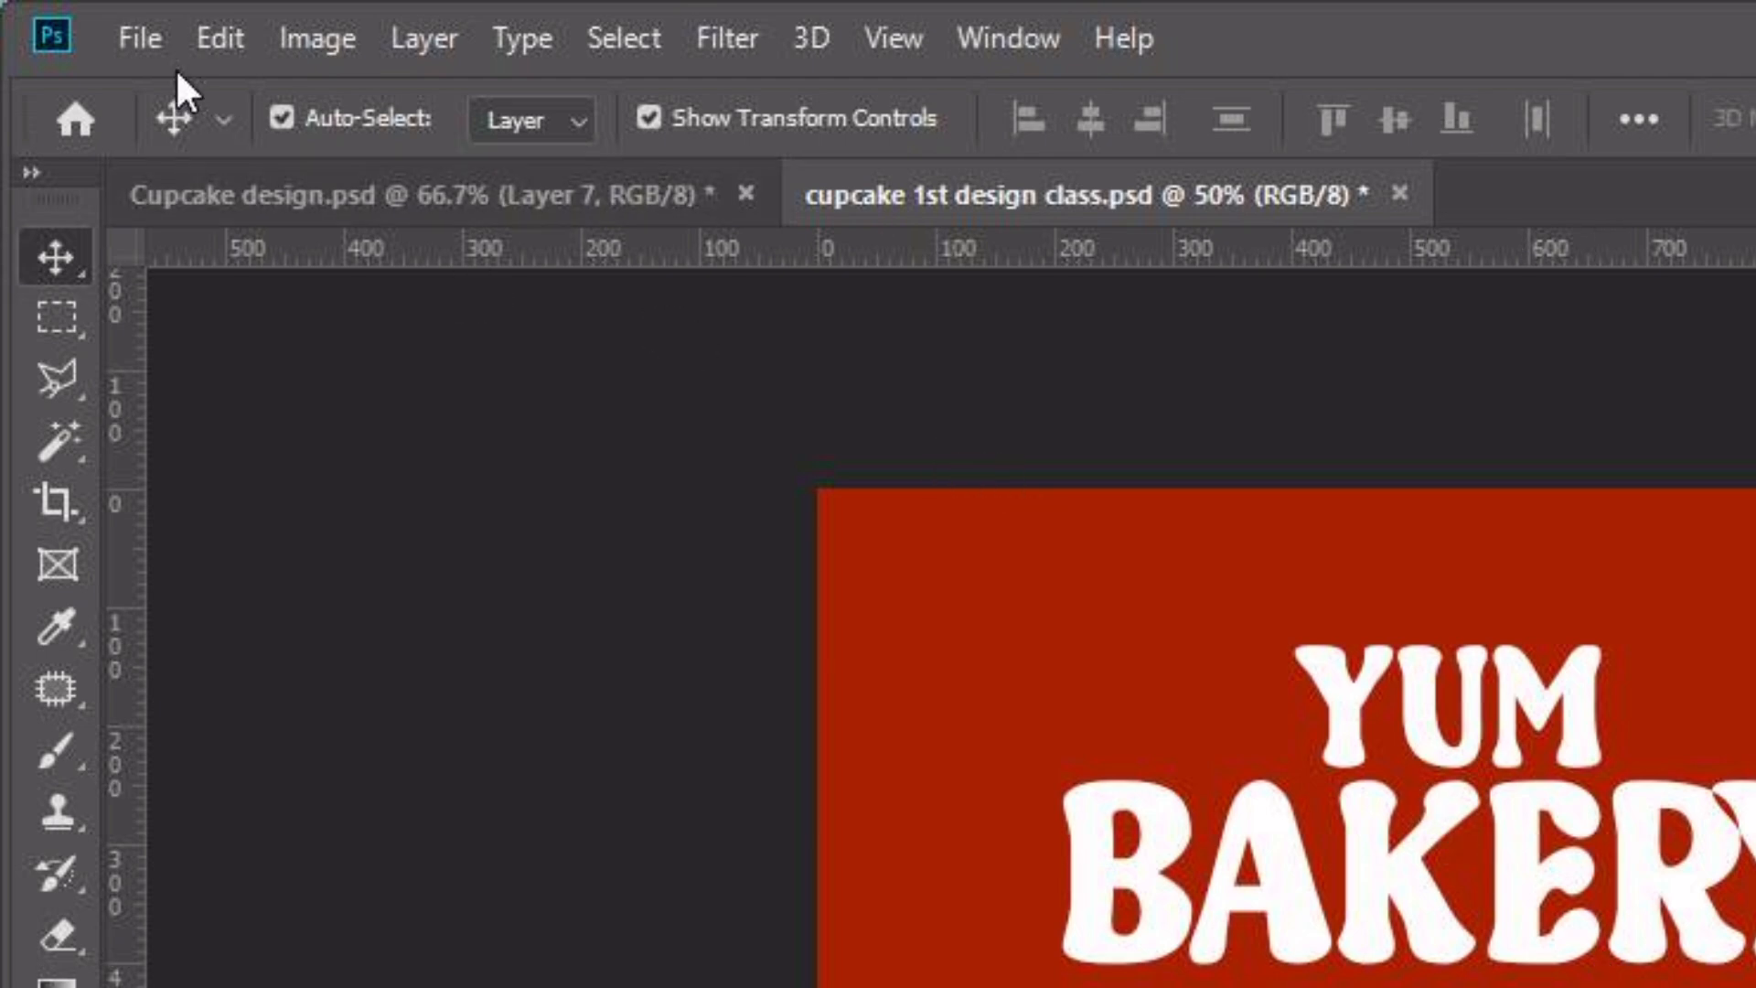
Place the cupcake image from the Day 3_cupcake design folder as an embedded layer and commit it
{"action": "left_click", "coordinate": [139, 38]}
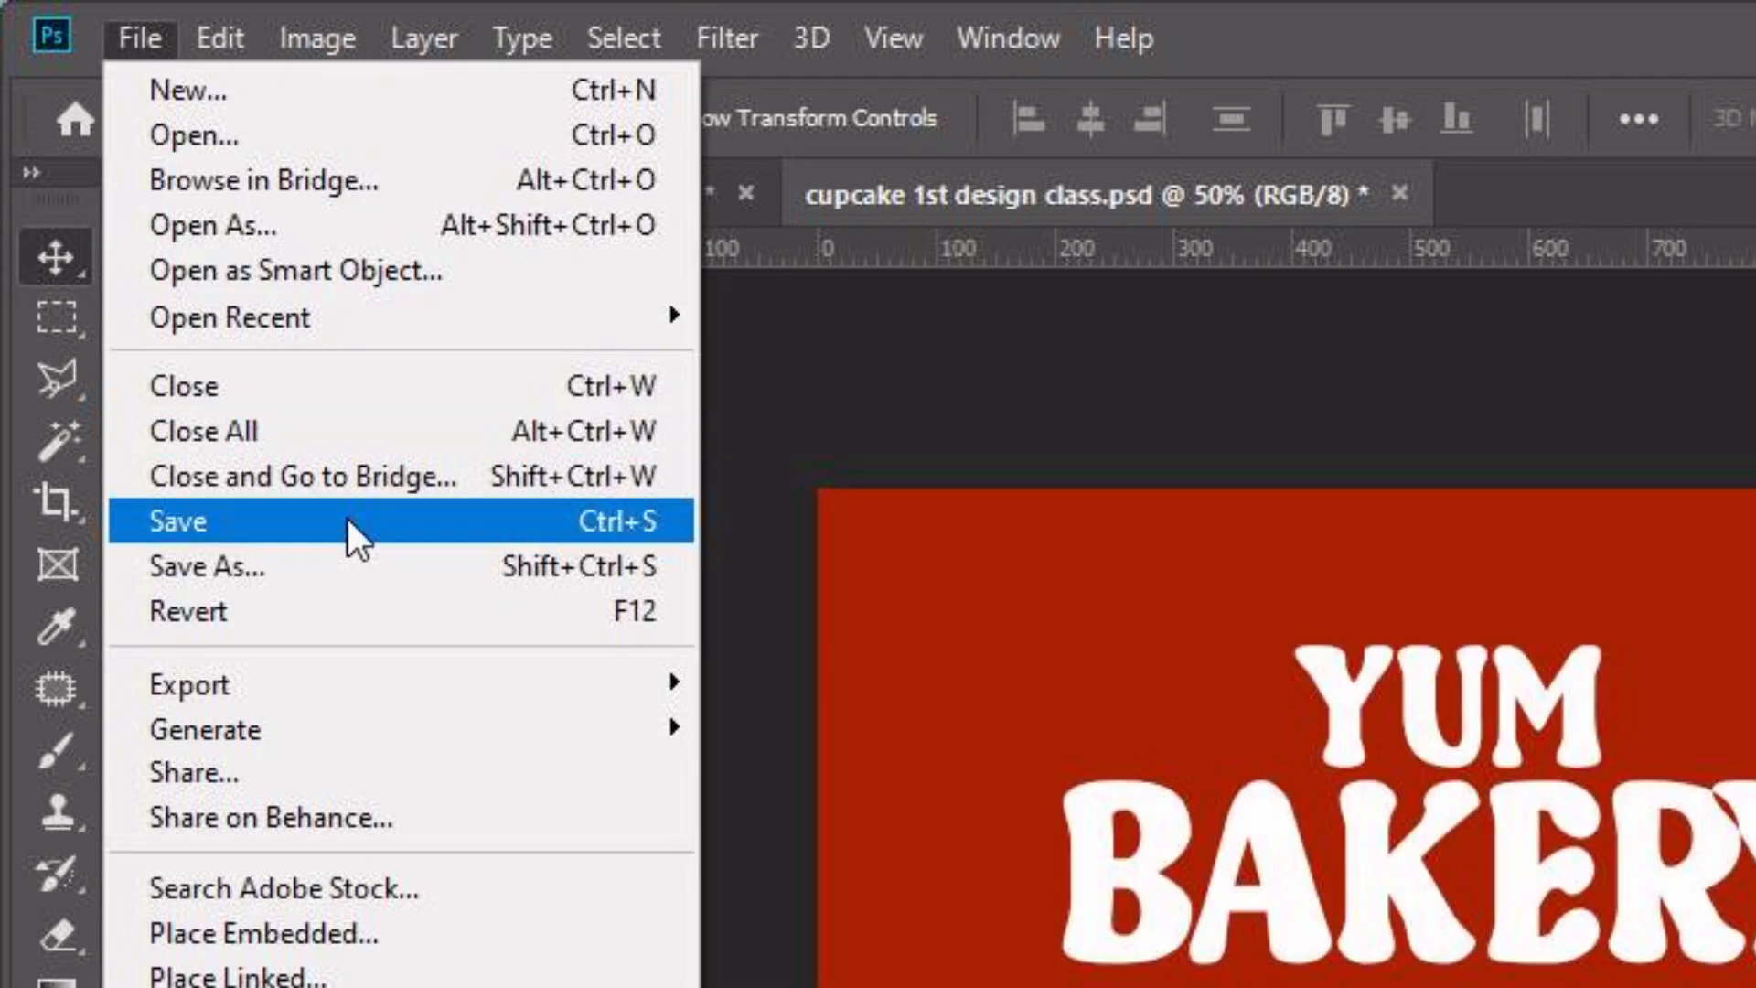
{"action": "left_click", "coordinate": [419, 918]}
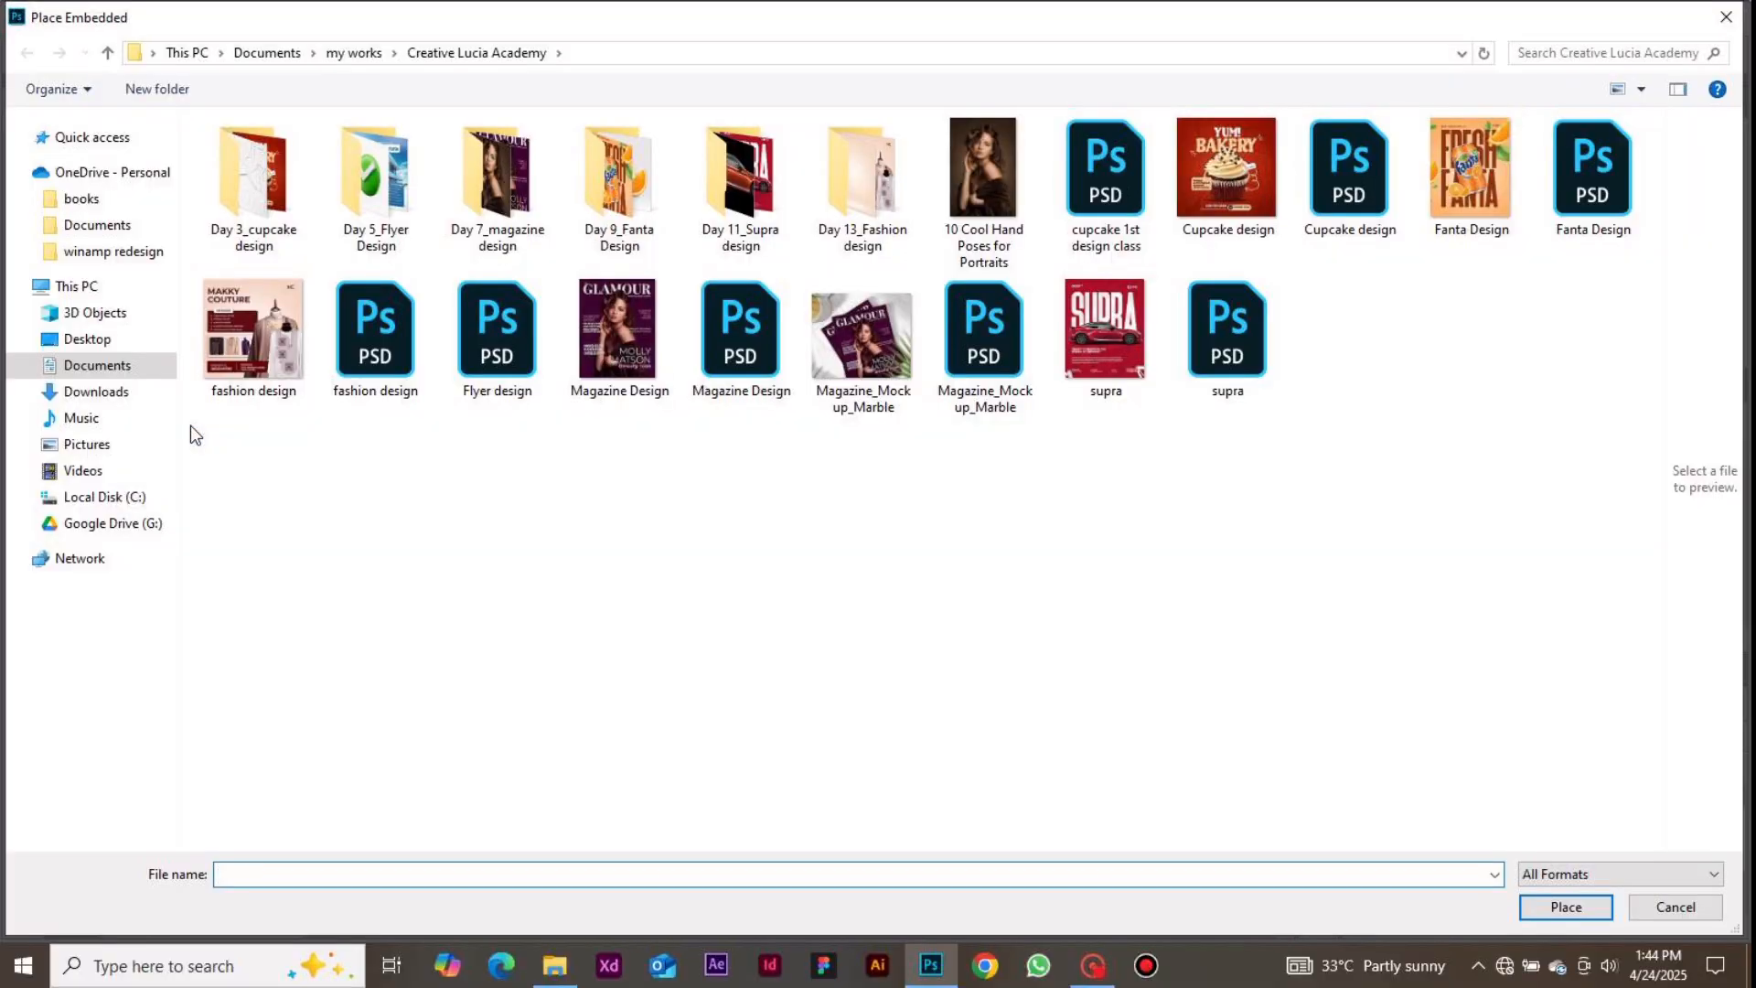
{"action": "double_click", "coordinate": [244, 245]}
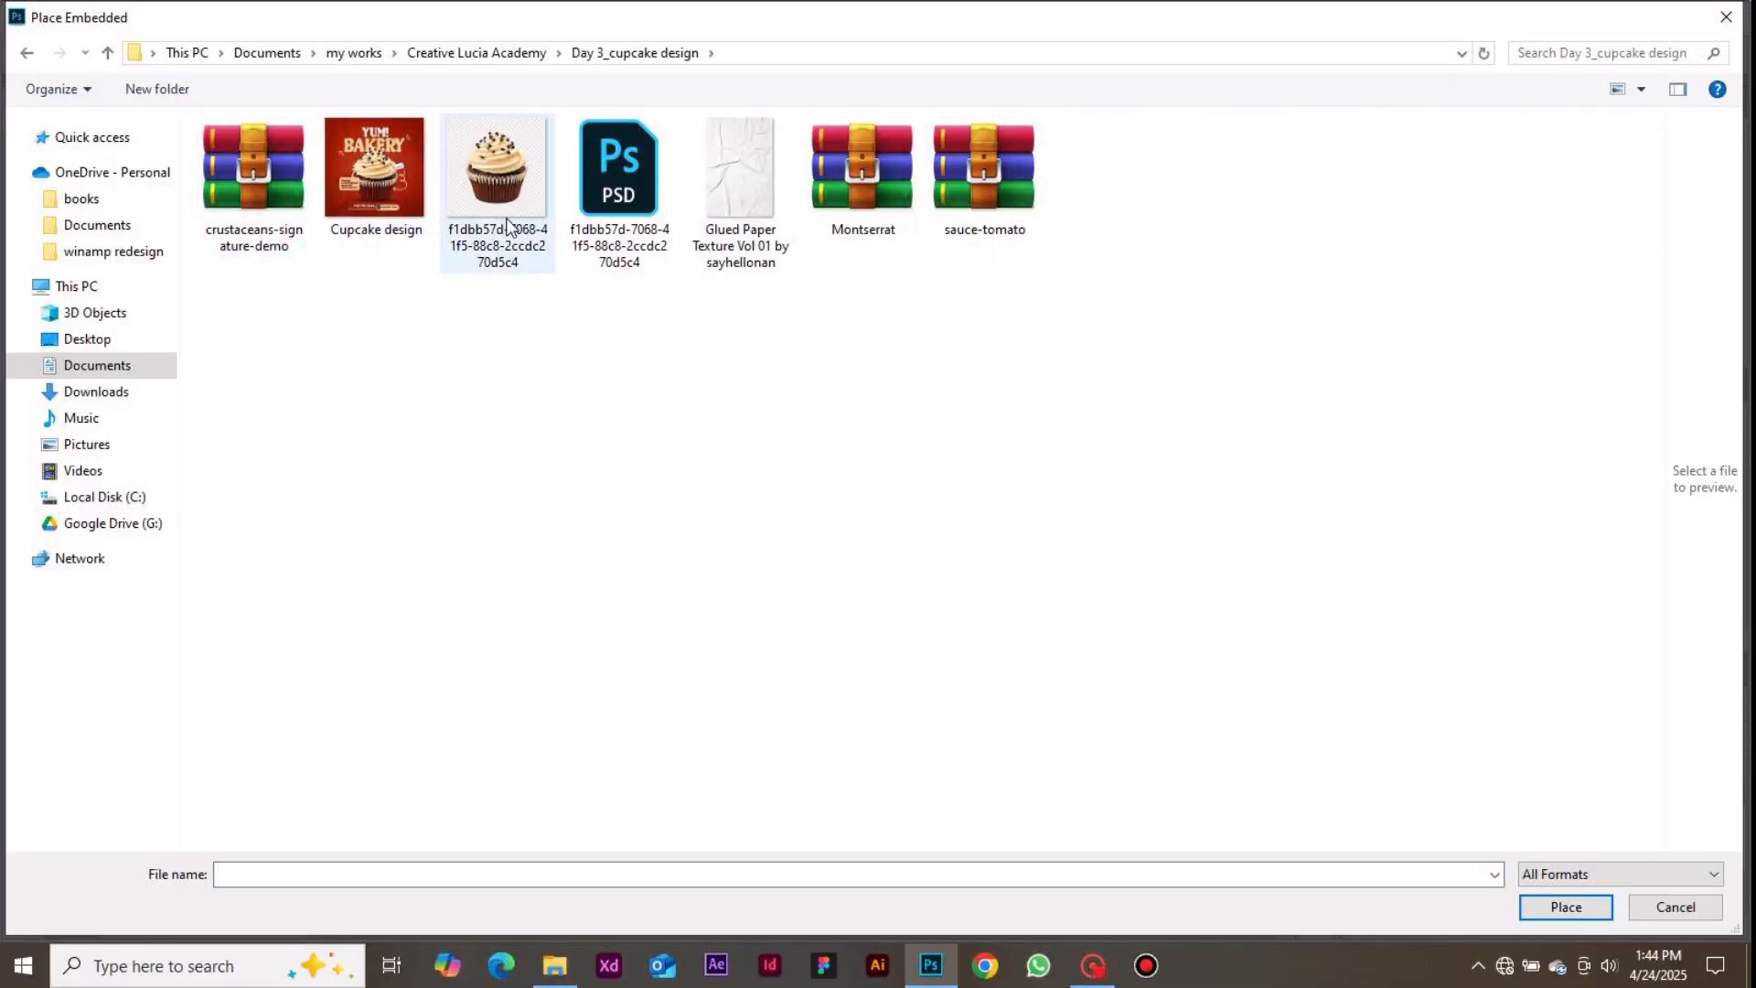
{"action": "double_click", "coordinate": [498, 174]}
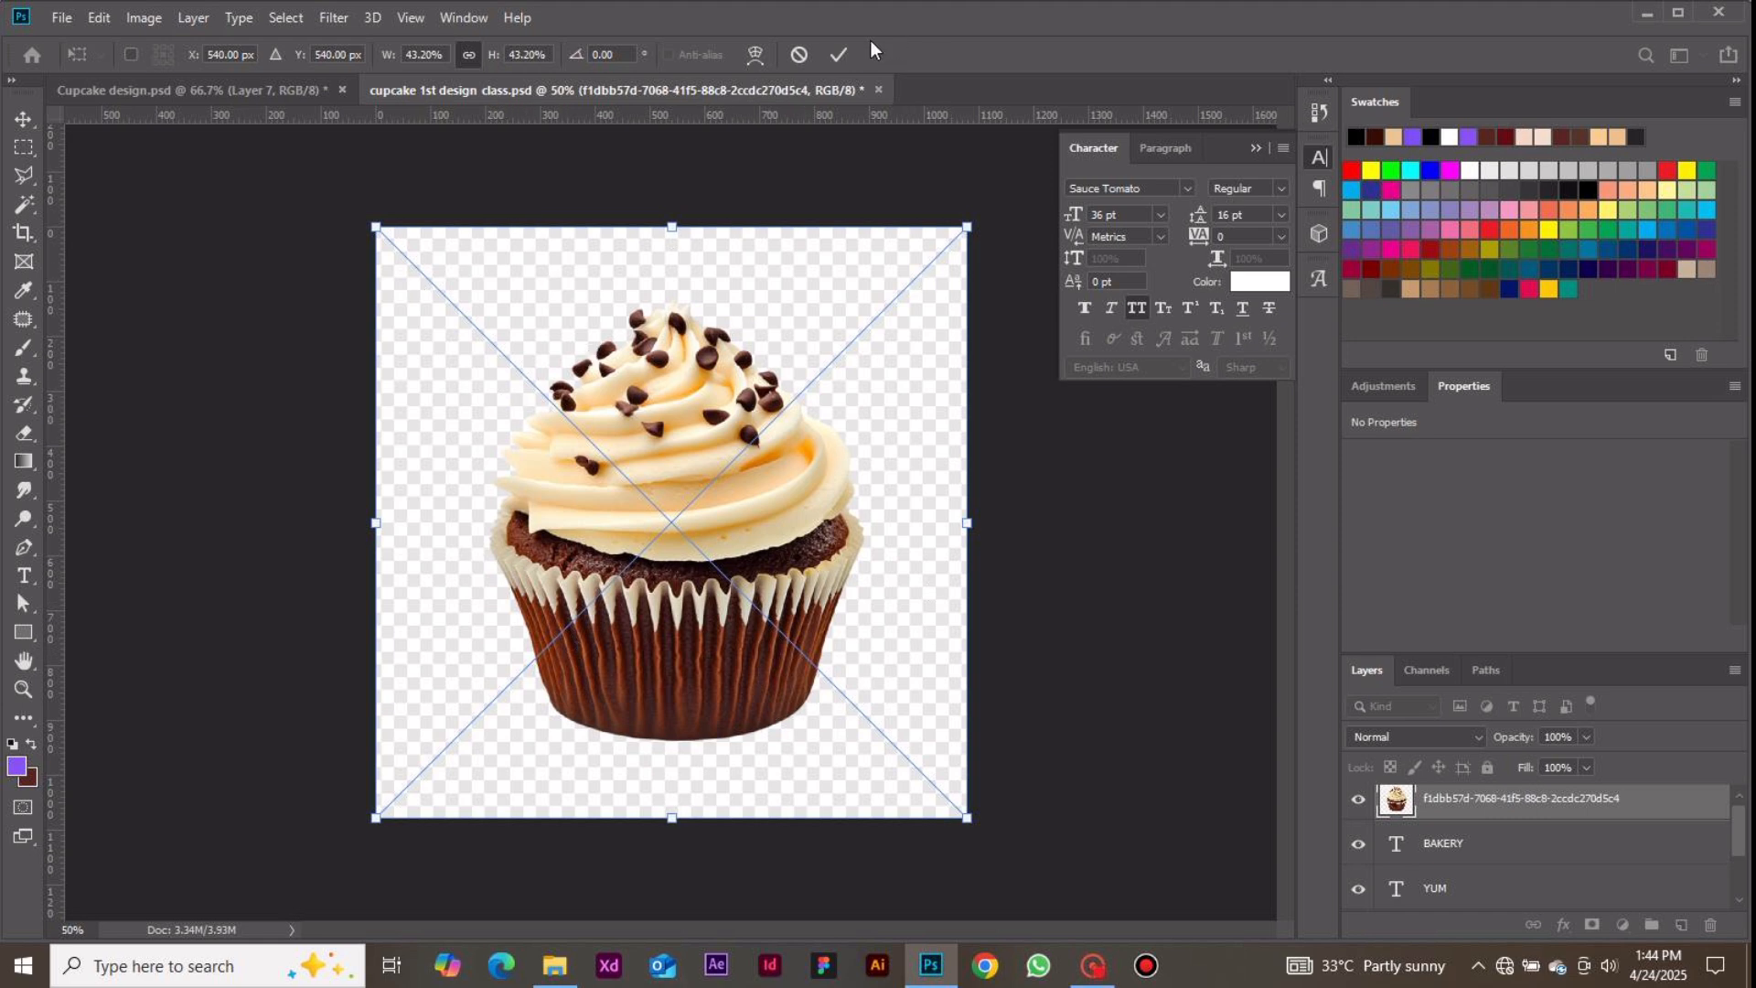
{"action": "left_click", "coordinate": [844, 50]}
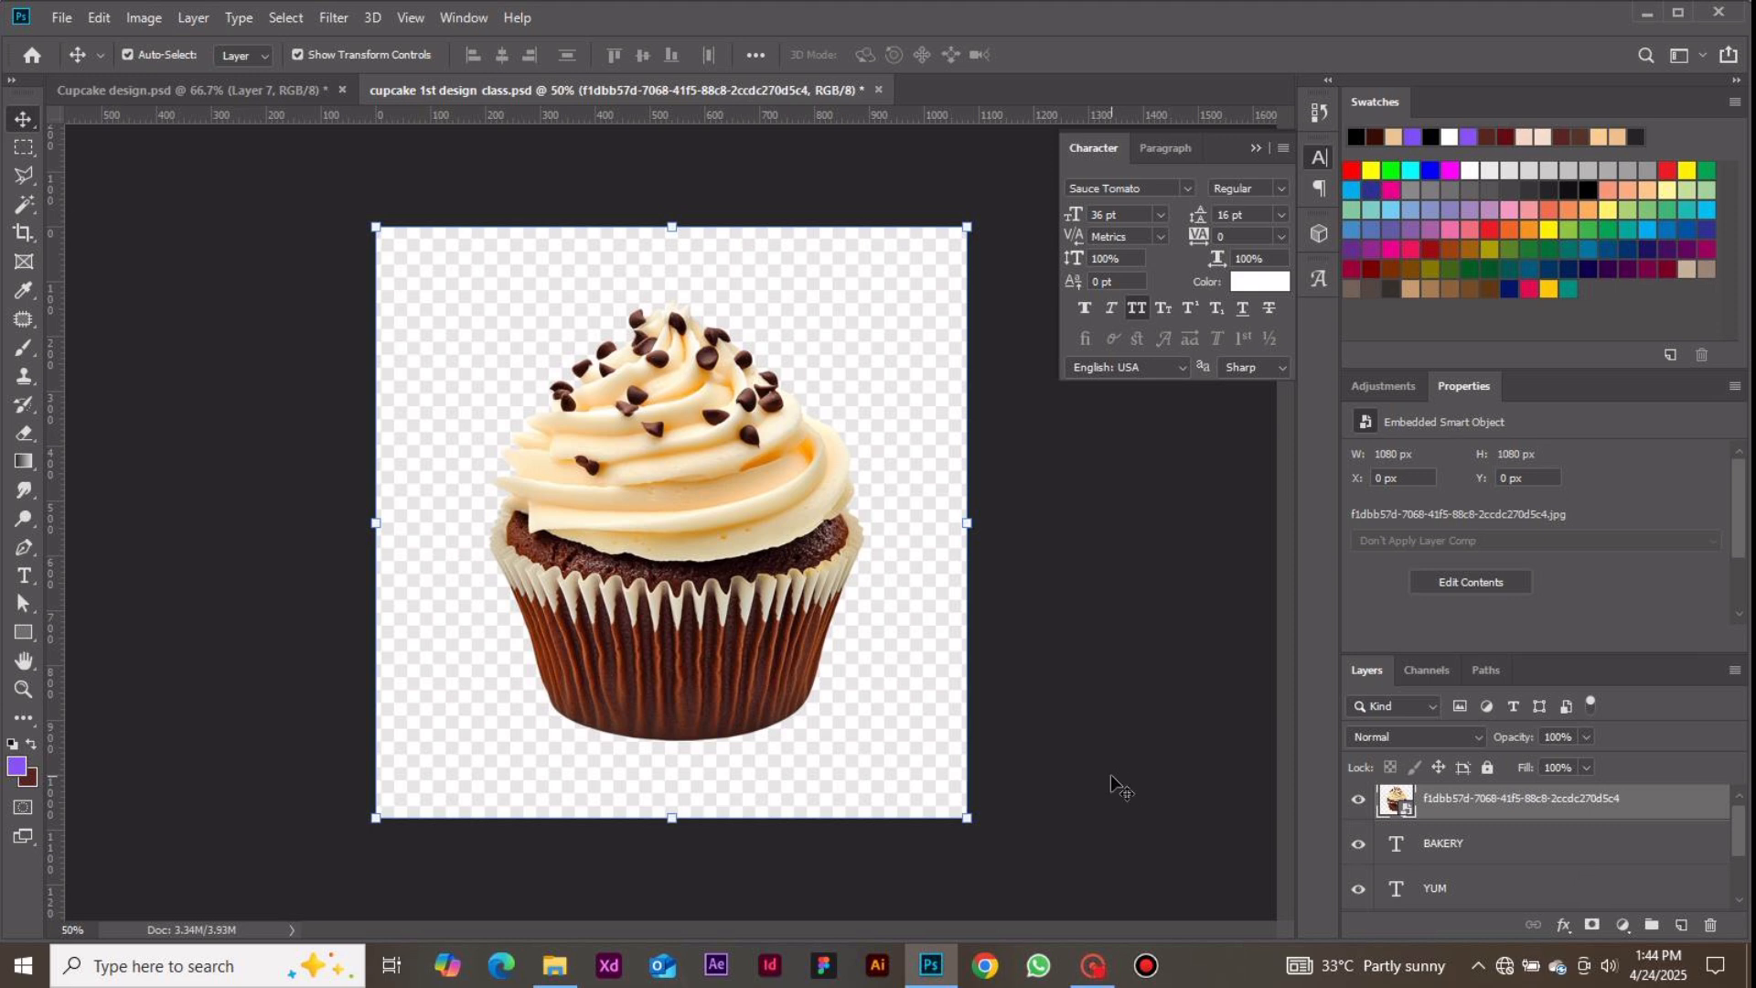
Select the cupcake in the placed image using Select Subject
{"action": "left_click", "coordinate": [24, 205]}
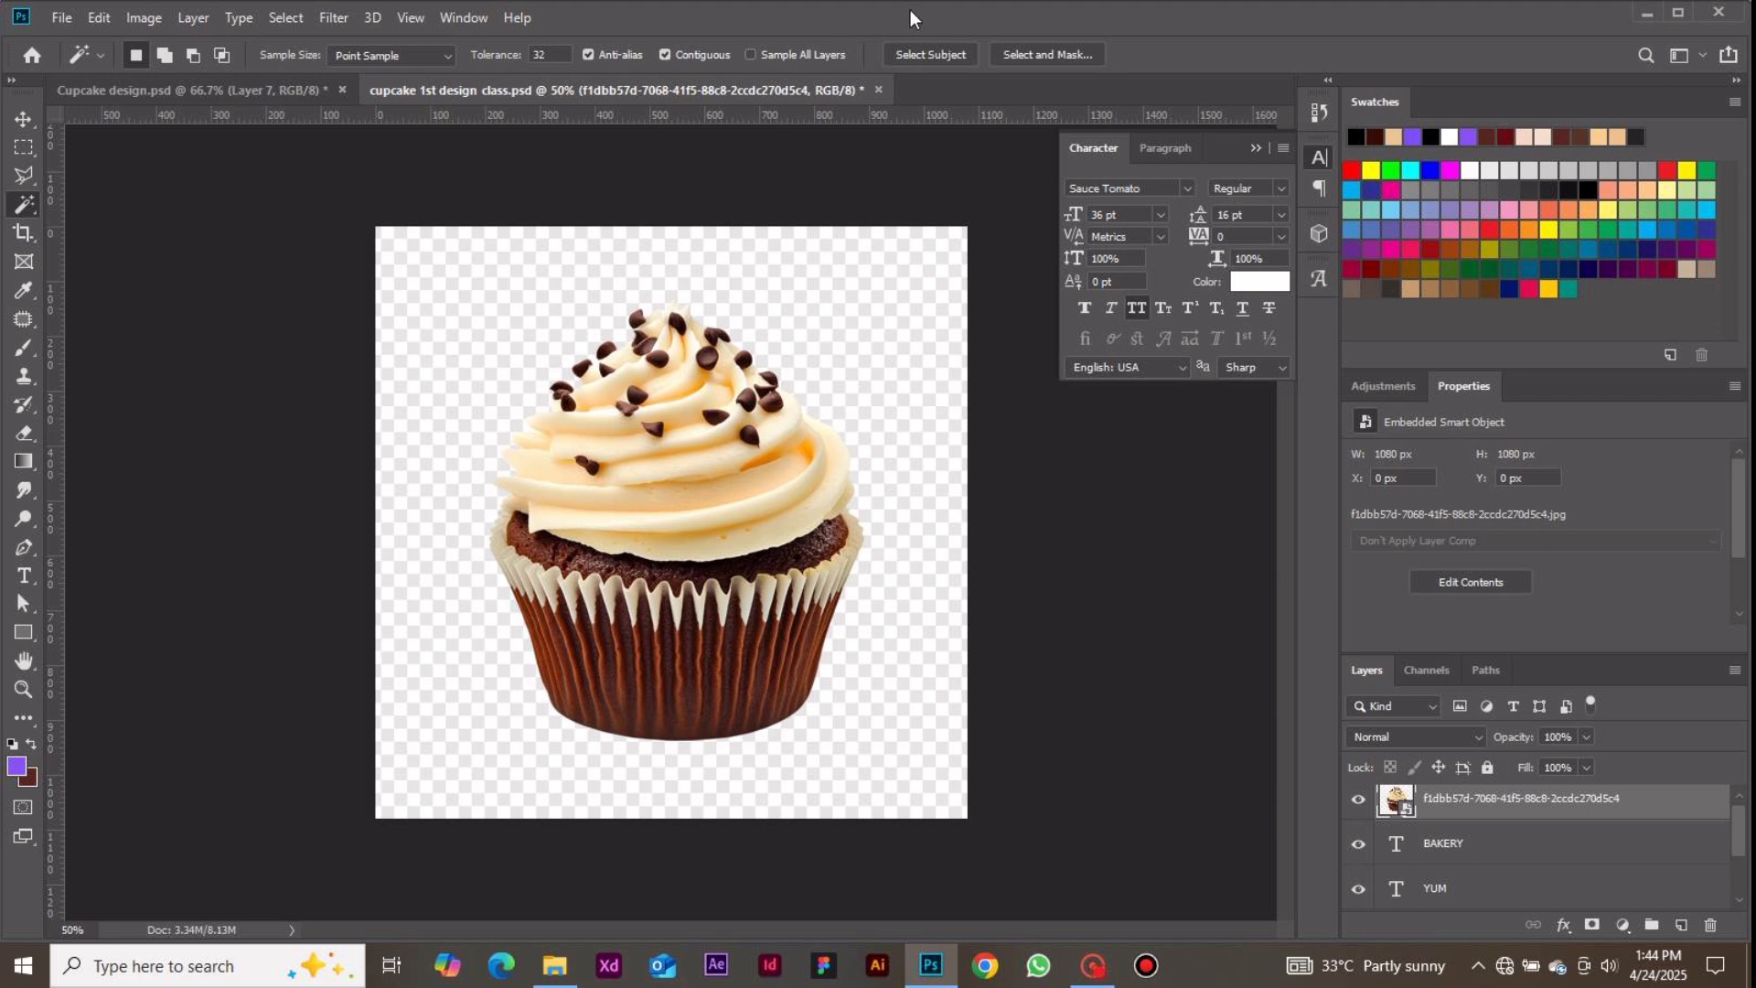
{"action": "left_click", "coordinate": [908, 54]}
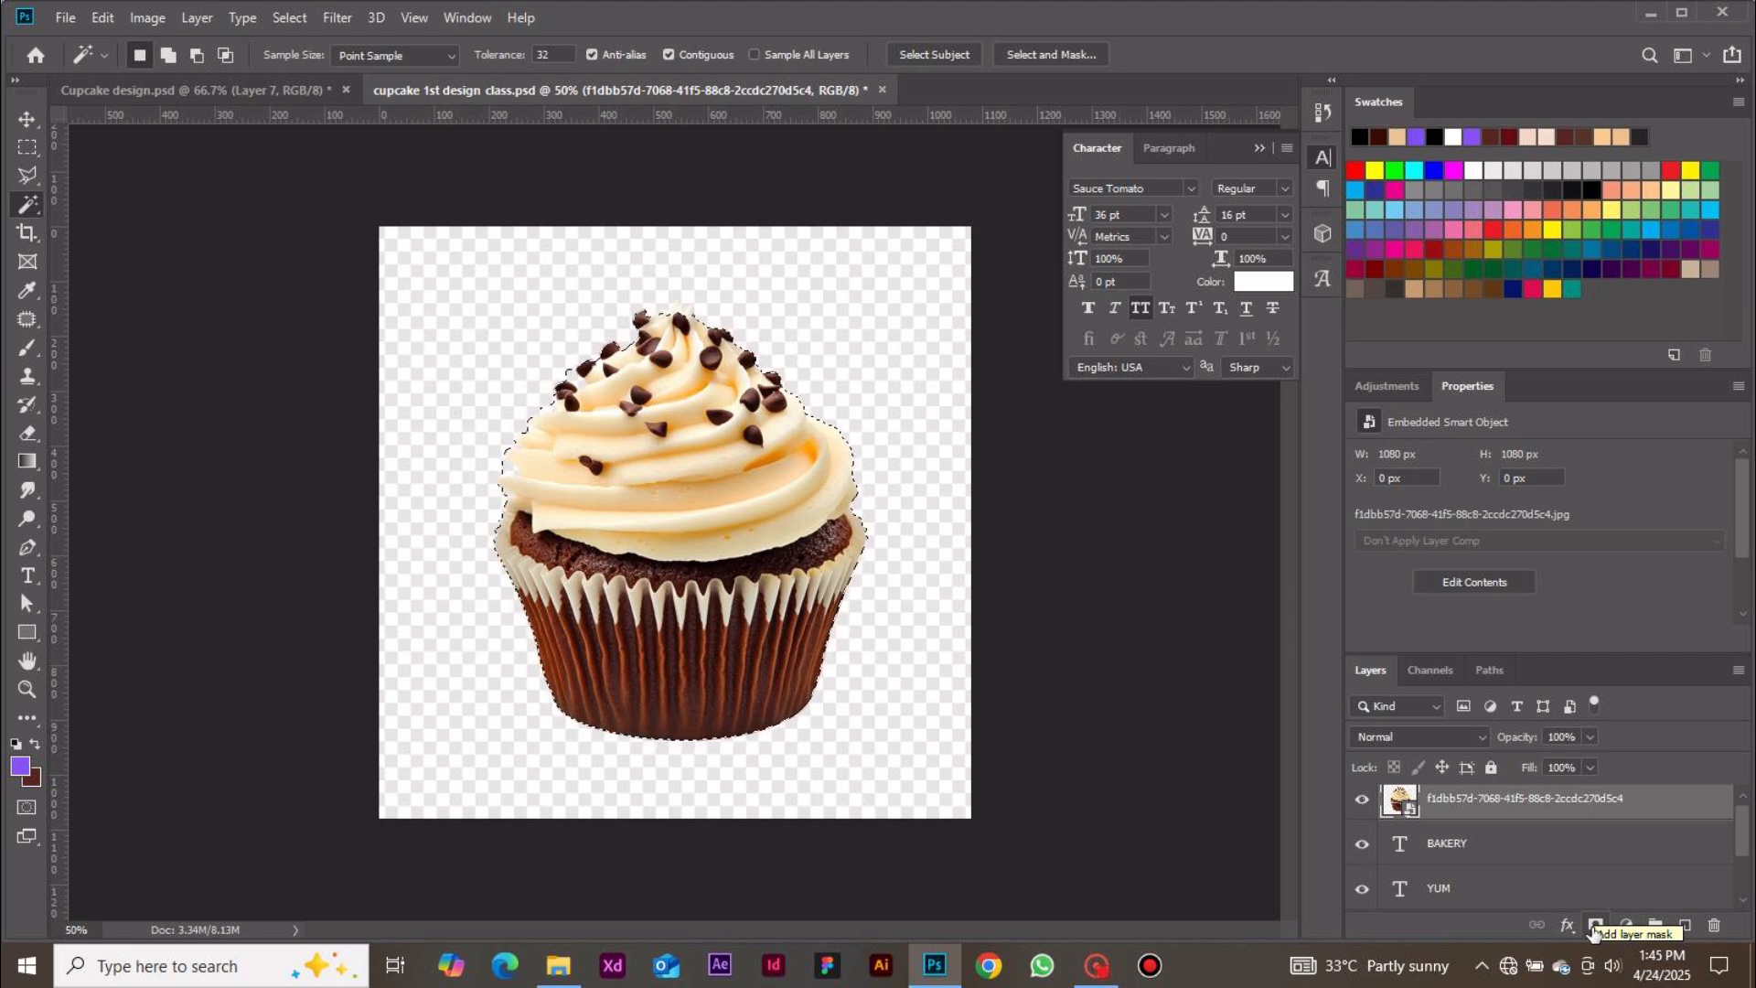
Add a layer mask to the cupcake layer from the active selection
{"action": "left_click", "coordinate": [1593, 925]}
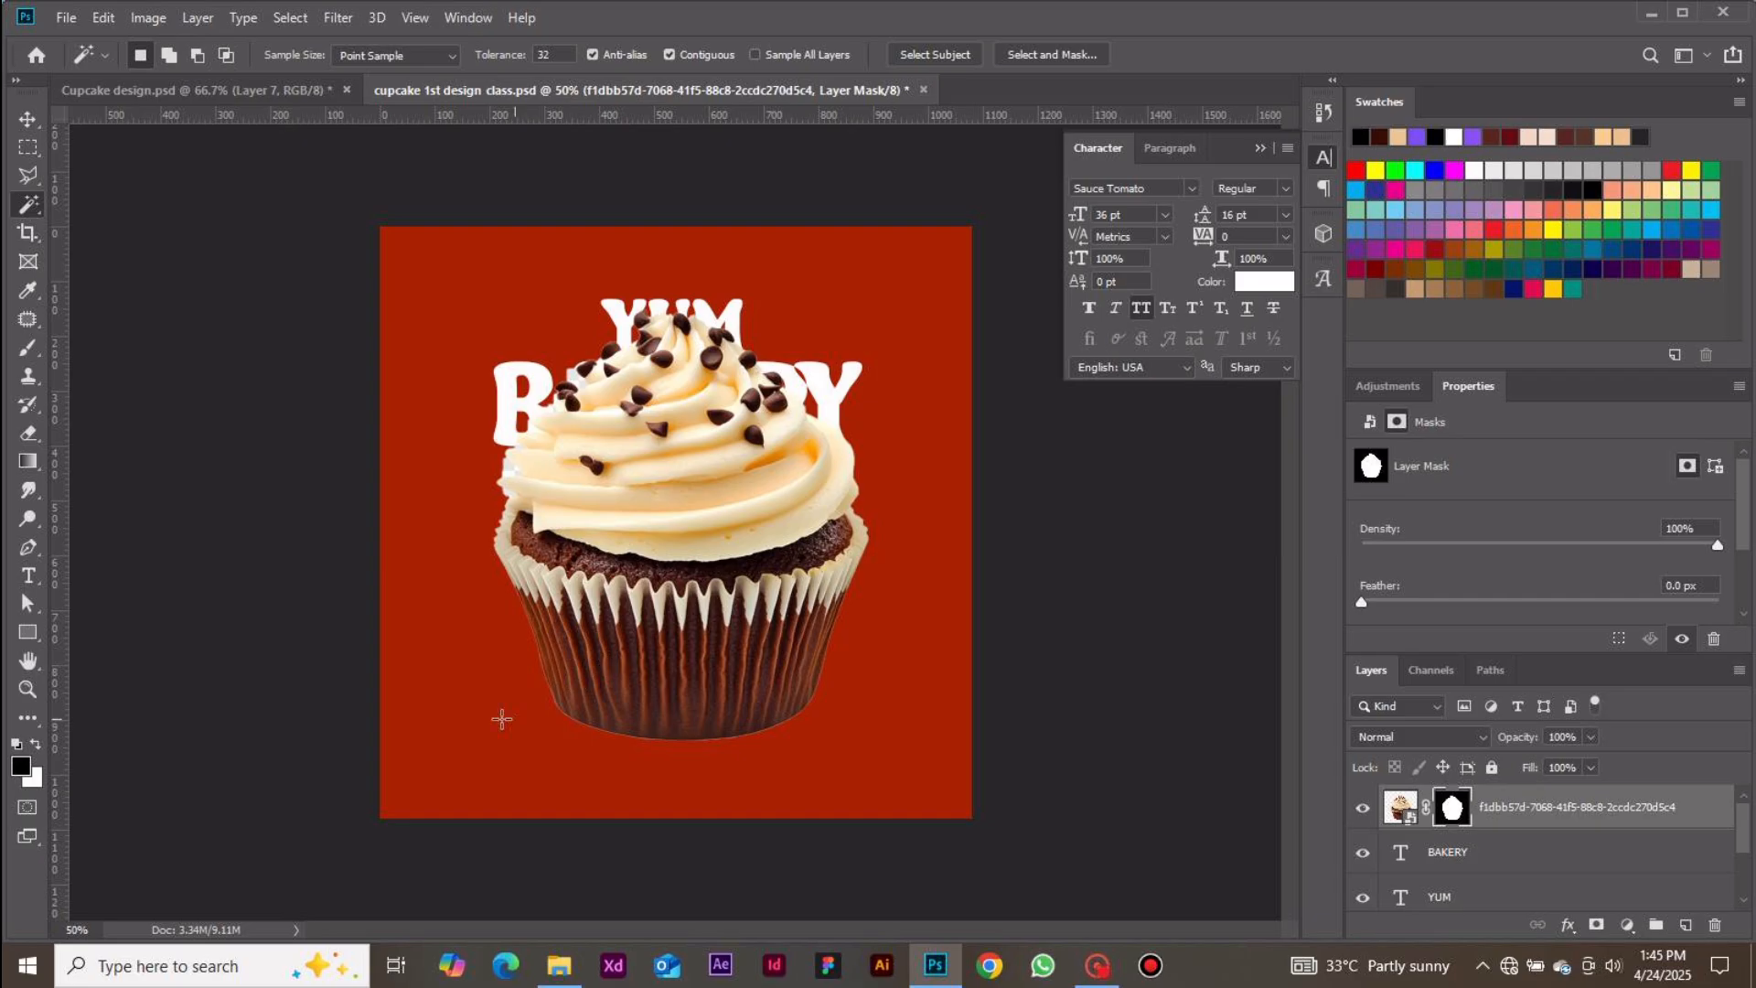
Try painting on the cupcake layer mask with an enlarged white brush
{"action": "key", "text": "x"}
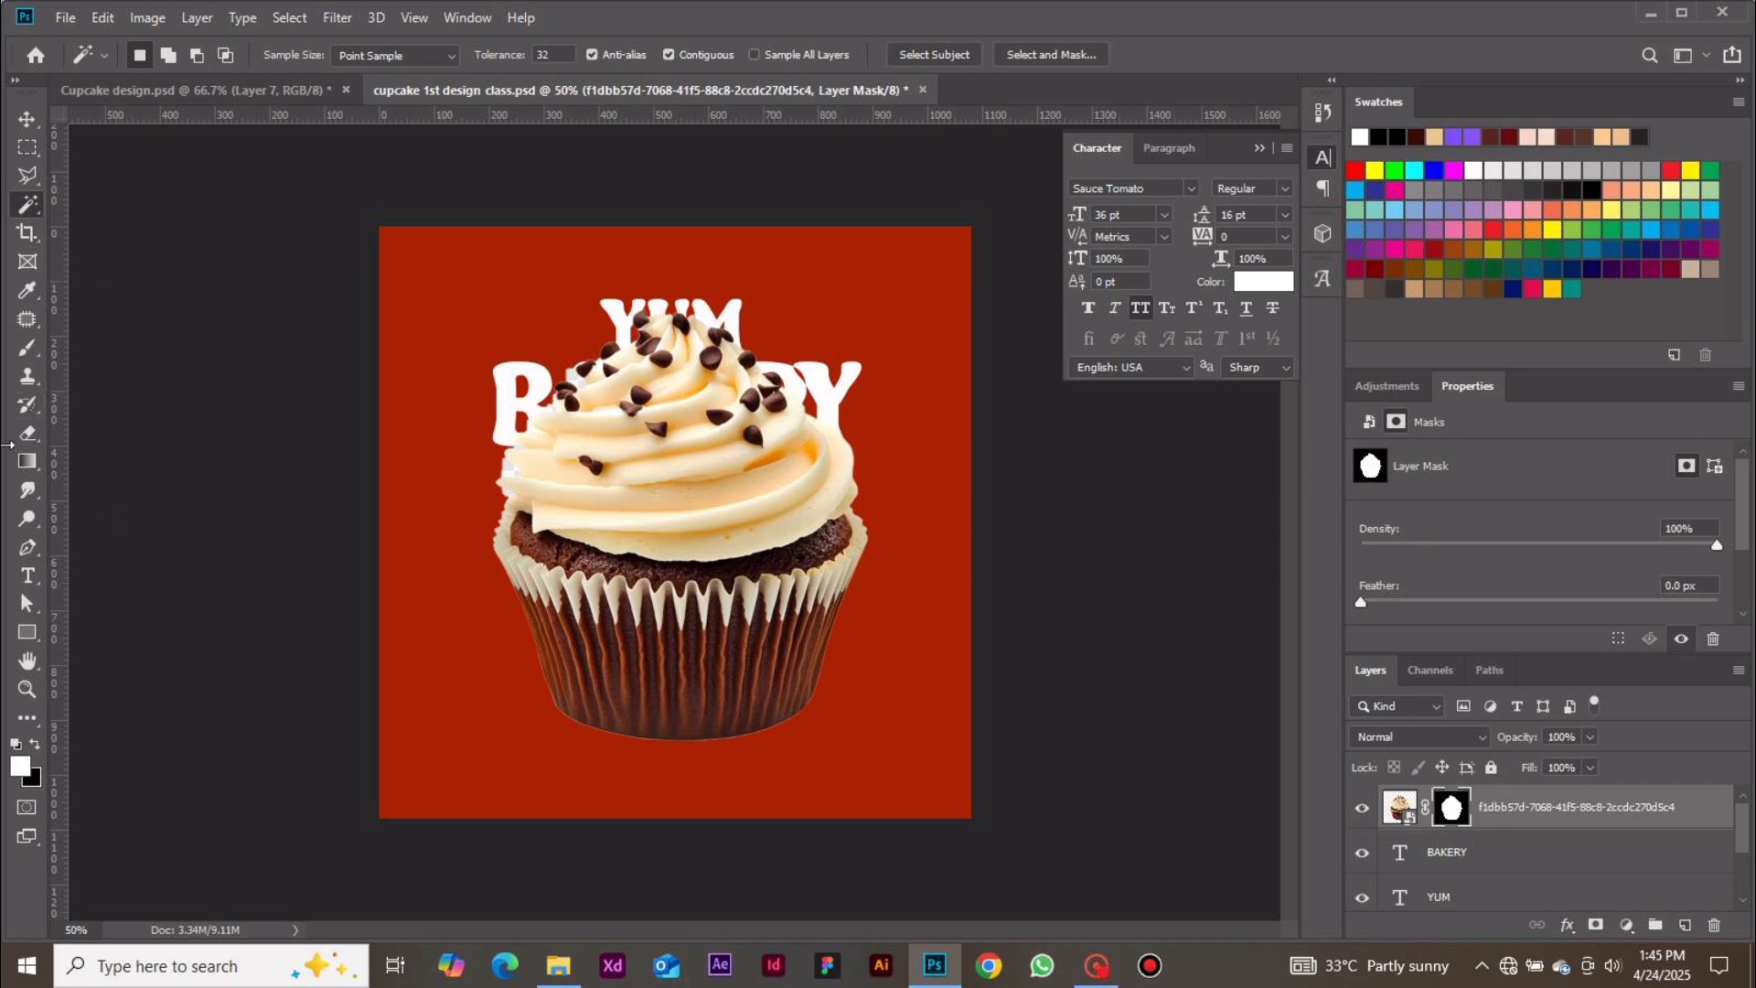
{"action": "key", "text": "b"}
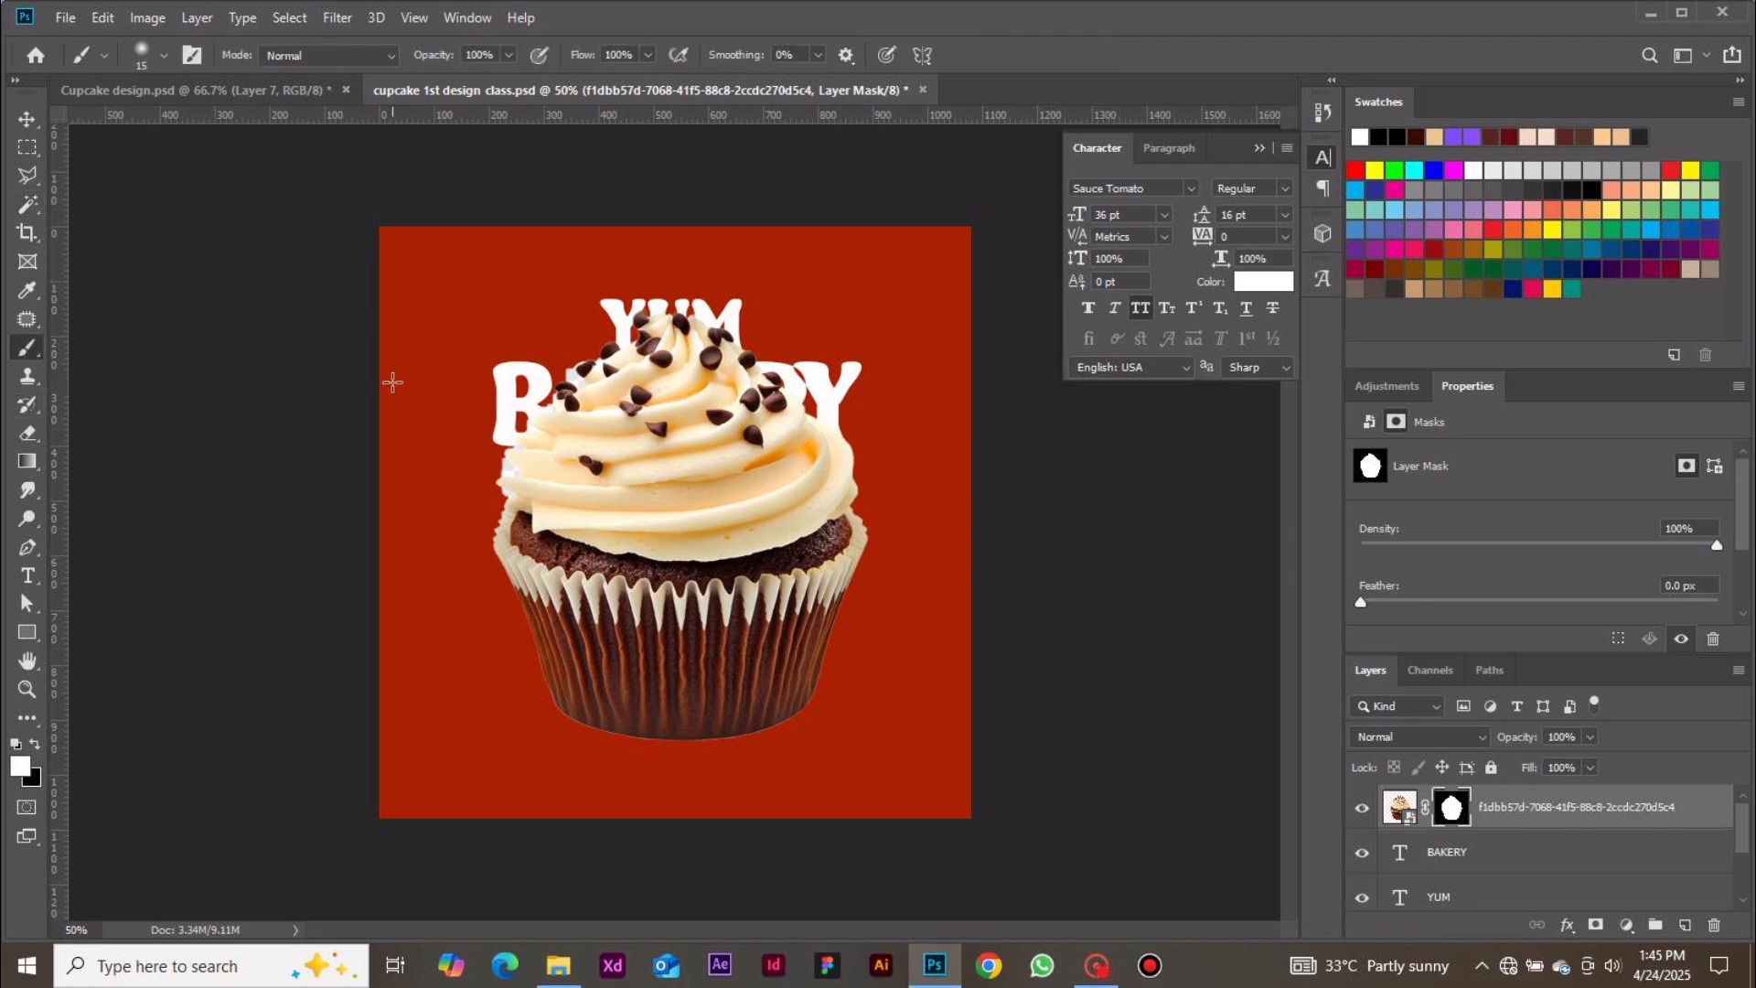
{"action": "key", "text": "bracketright"}
{"action": "key", "text": "bracketright"}
{"action": "key", "text": "bracketright"}
{"action": "key", "text": "bracketright"}
{"action": "key", "text": "bracketright"}
{"action": "key", "text": "bracketright"}
{"action": "key", "text": "bracketright"}
{"action": "mouse_move", "coordinate": [498, 451]}
{"action": "left_mouse_down"}
{"action": "mouse_move", "coordinate": [490, 364]}
{"action": "mouse_move", "coordinate": [473, 688]}
{"action": "mouse_move", "coordinate": [453, 331]}
{"action": "mouse_move", "coordinate": [434, 409]}
{"action": "mouse_move", "coordinate": [481, 523]}
{"action": "left_mouse_up"}
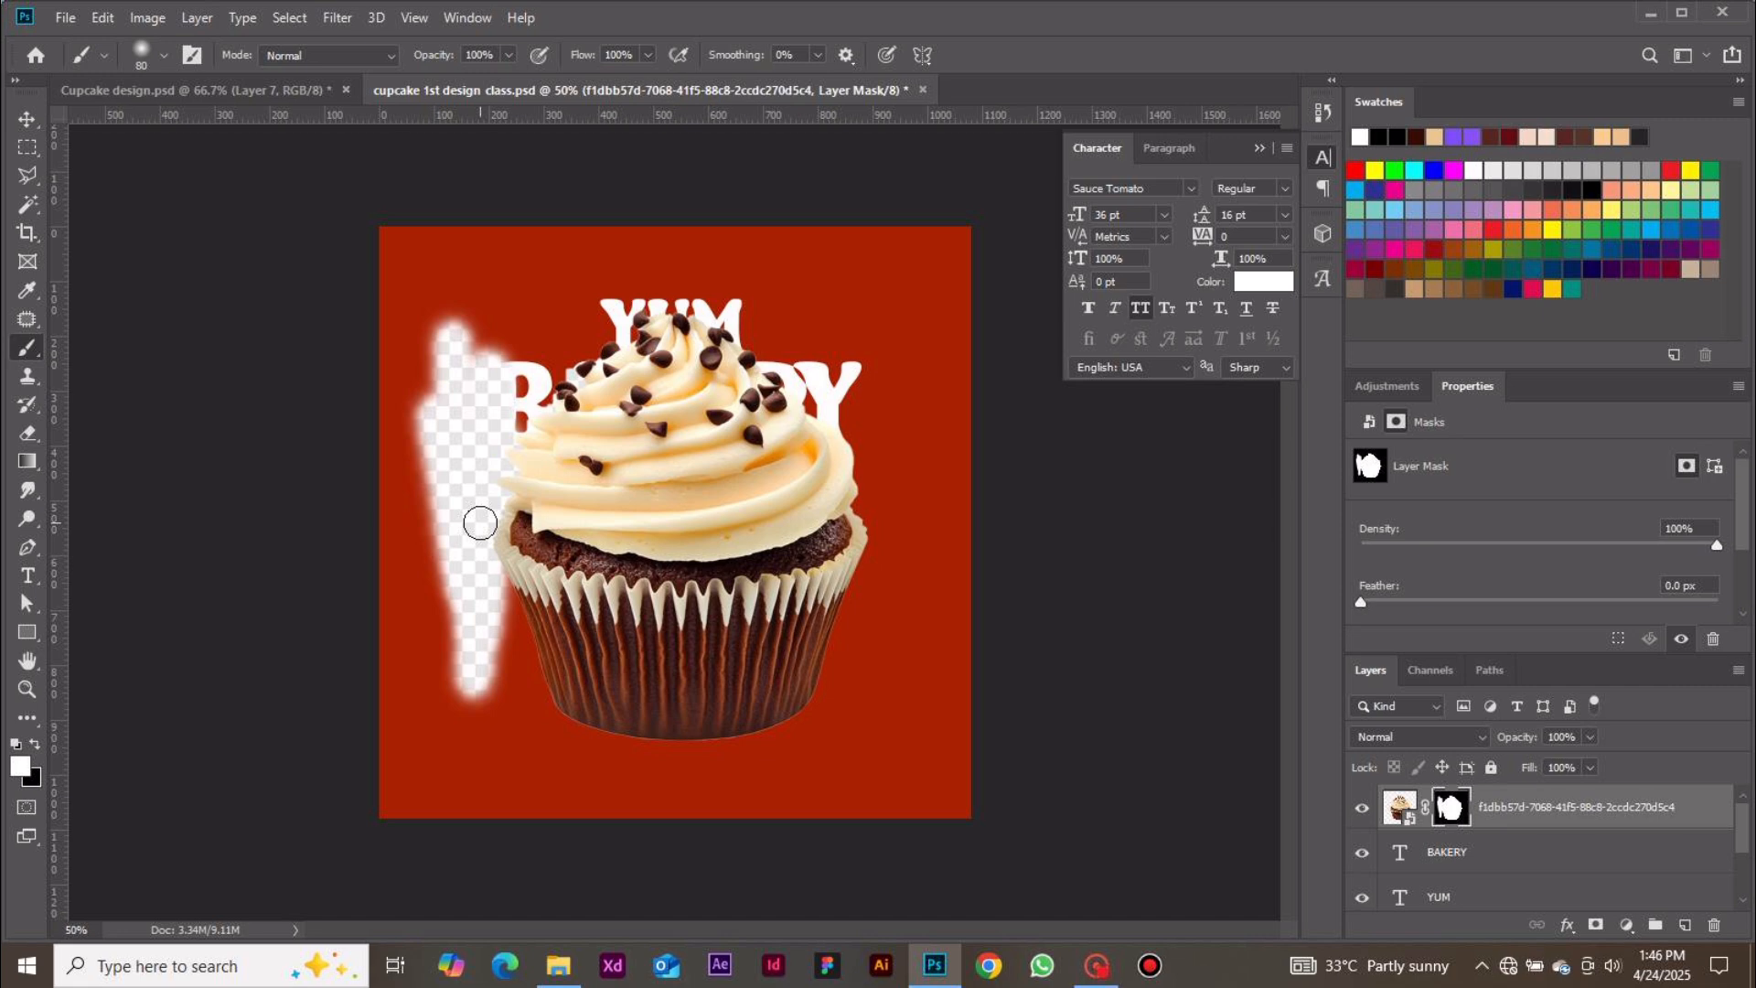
{"action": "key", "text": "ctrl+z"}
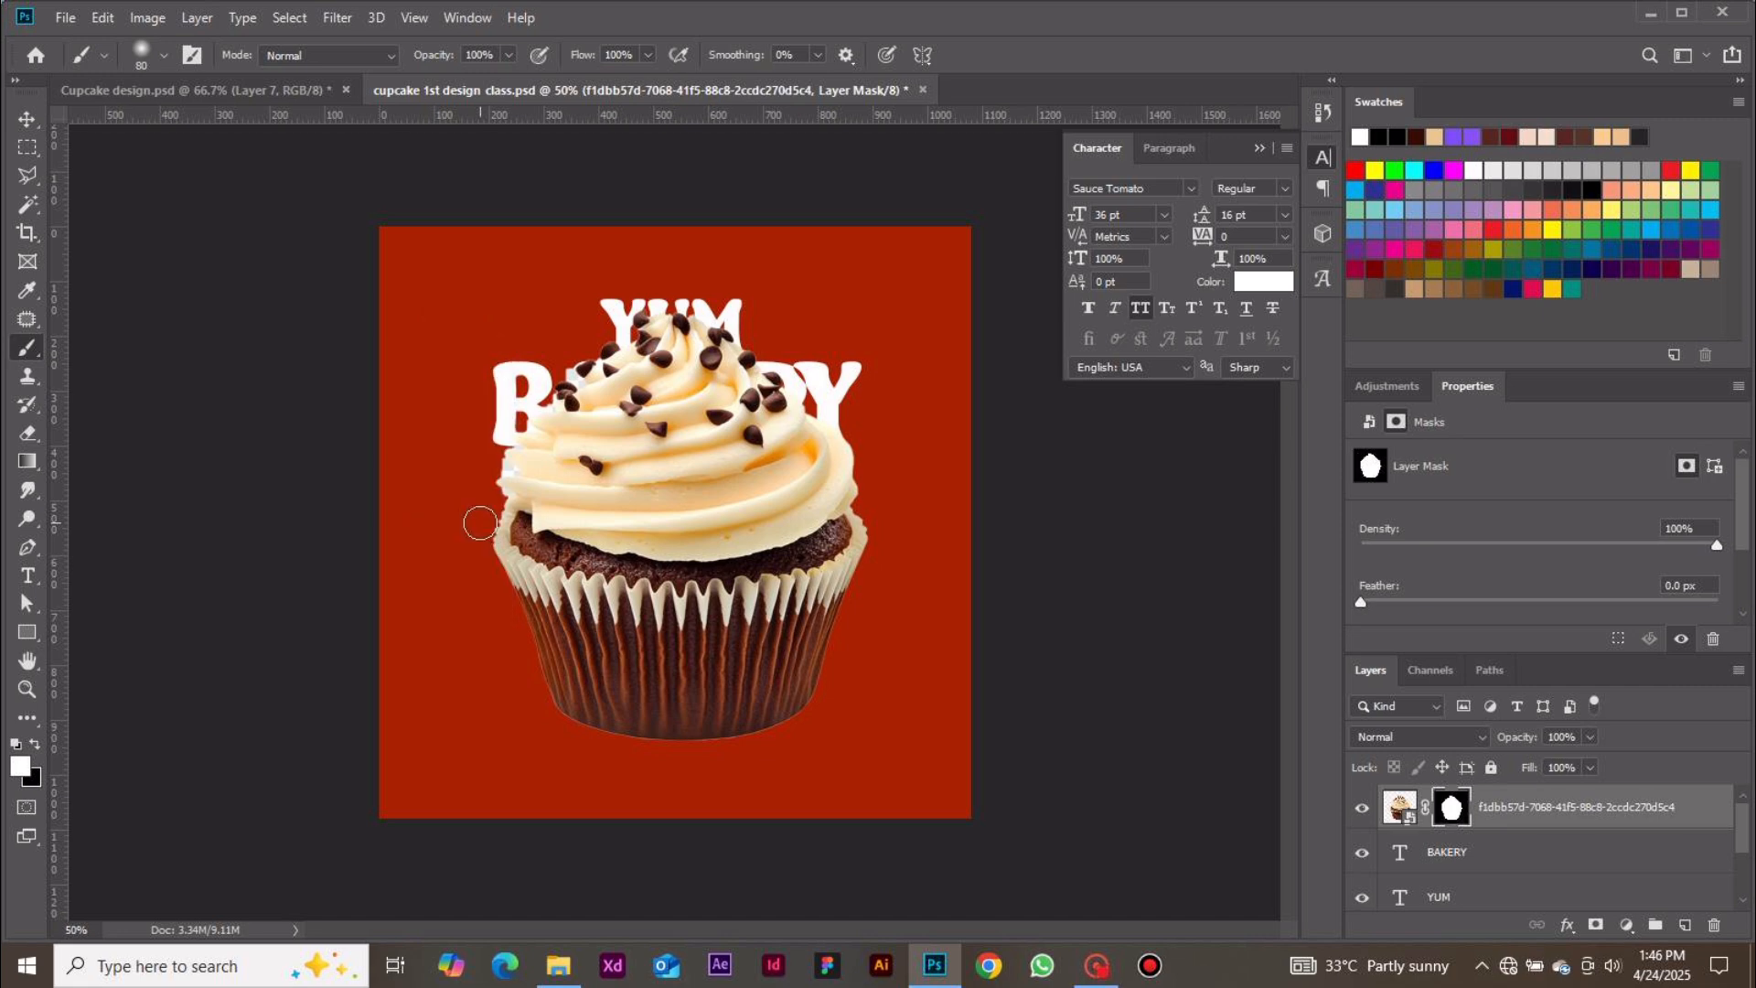
Scale the cupcake down to about 70% and place it below the BAKERY headline, overlapping the text
{"action": "left_click", "coordinate": [26, 119]}
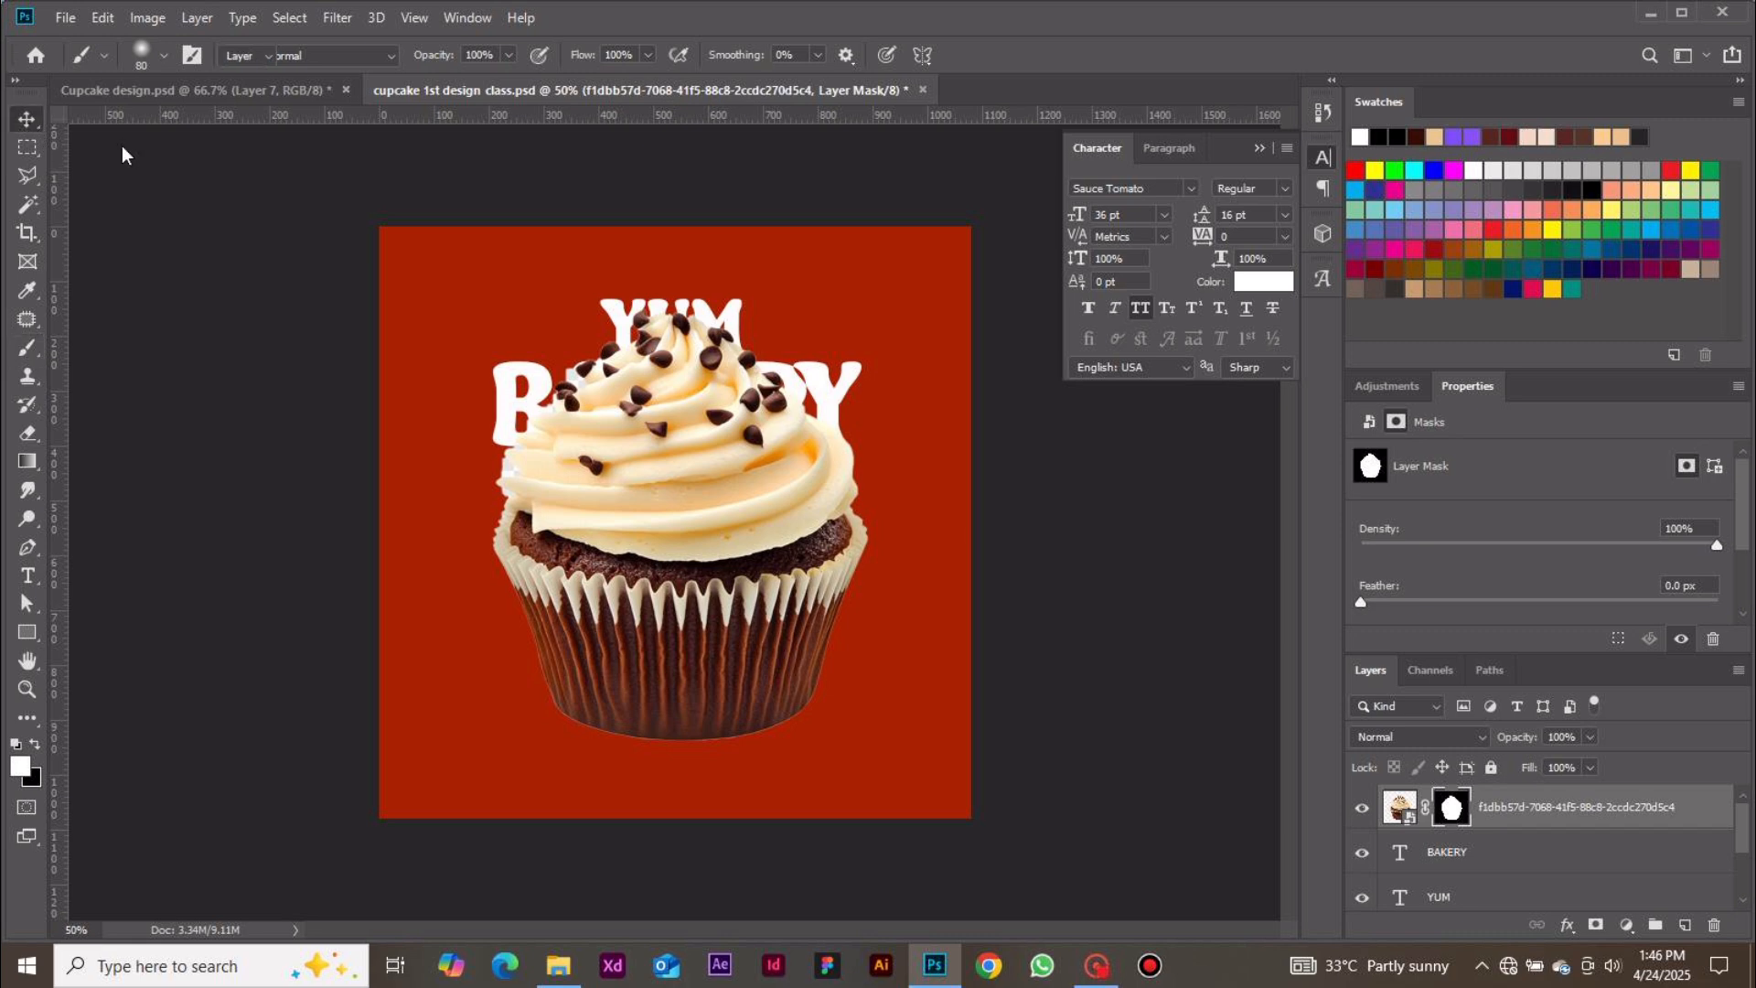
{"action": "left_click_drag", "start_coordinate": [728, 403], "coordinate": [727, 440]}
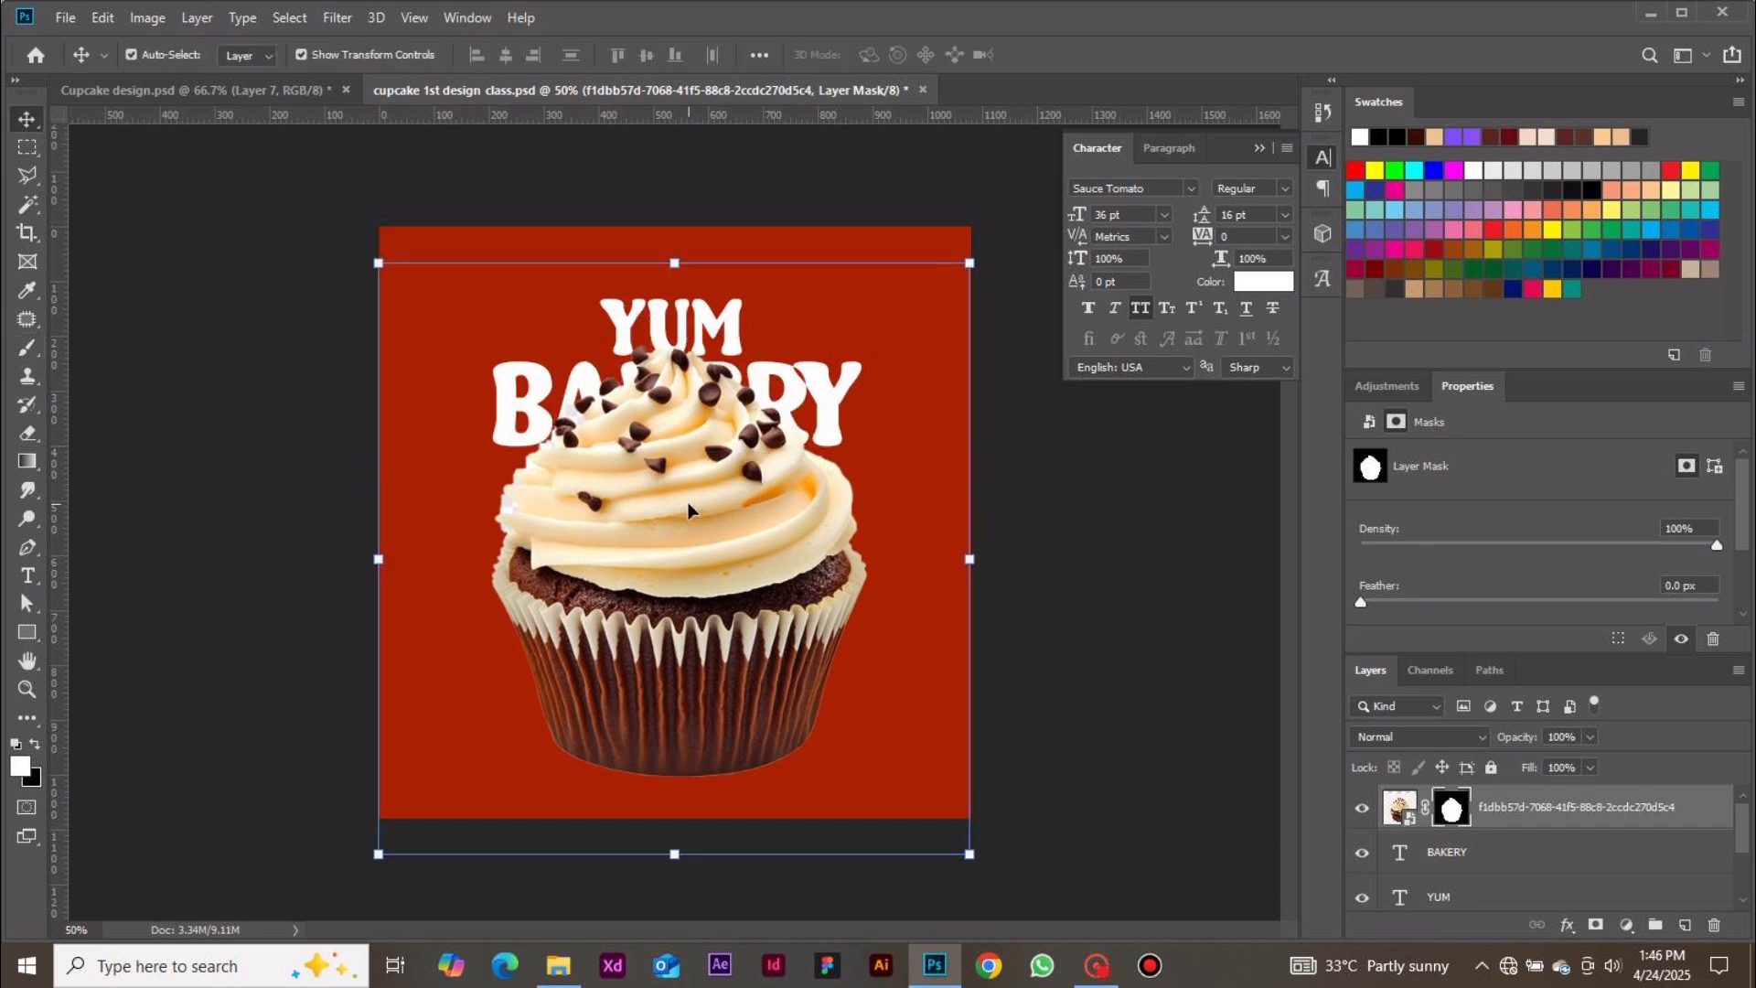
{"action": "mouse_move", "coordinate": [639, 631]}
{"action": "left_mouse_down"}
{"action": "mouse_move", "coordinate": [655, 539]}
{"action": "mouse_move", "coordinate": [642, 612]}
{"action": "left_mouse_up"}
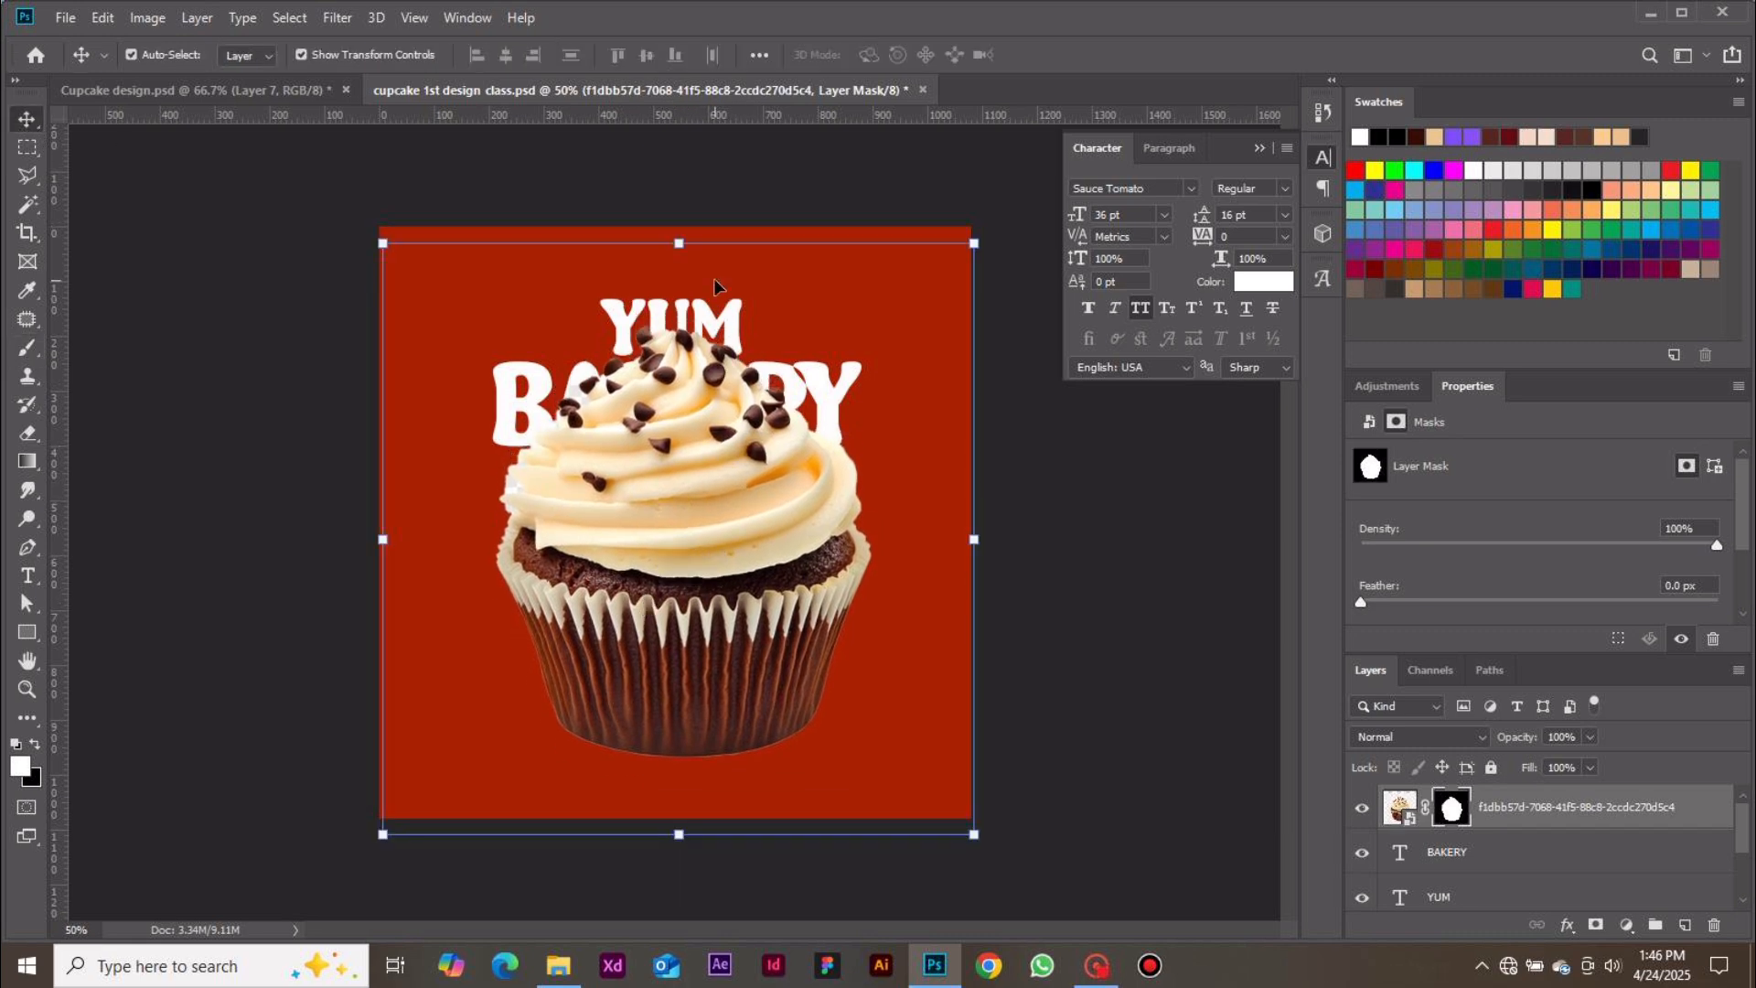
{"action": "left_click_drag", "start_coordinate": [685, 245], "coordinate": [686, 326]}
{"action": "left_click_drag", "start_coordinate": [679, 834], "coordinate": [679, 758]}
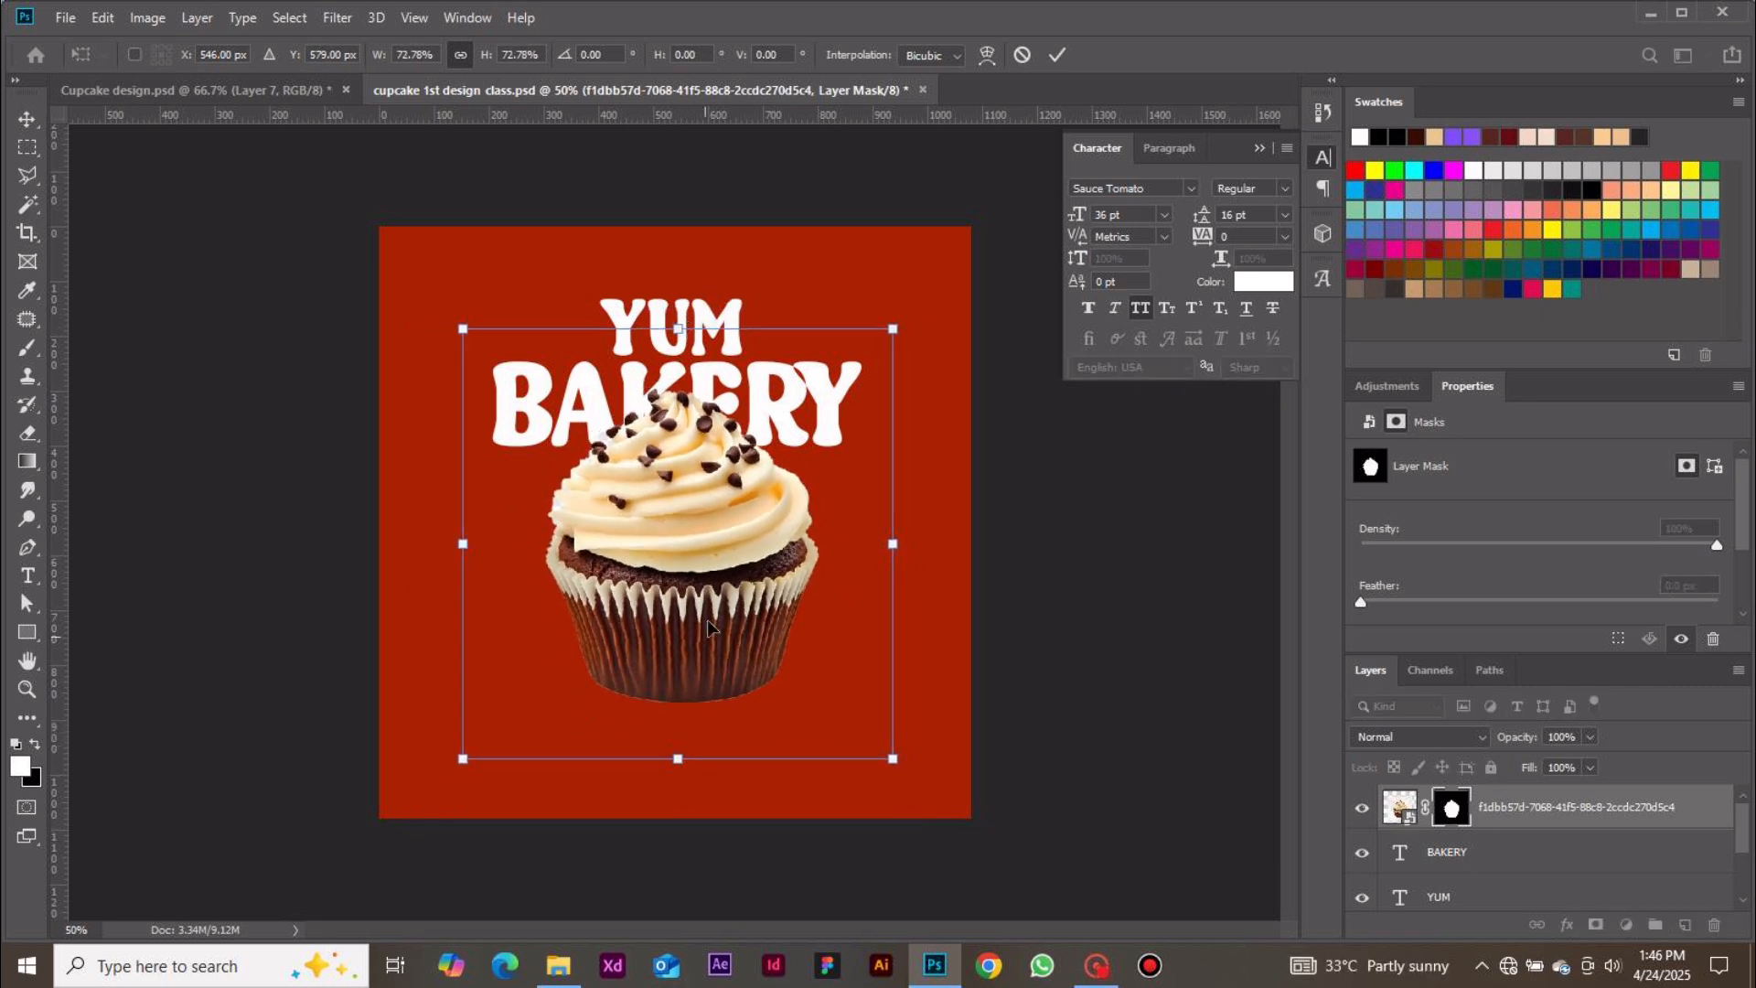
{"action": "left_click_drag", "start_coordinate": [716, 590], "coordinate": [712, 612]}
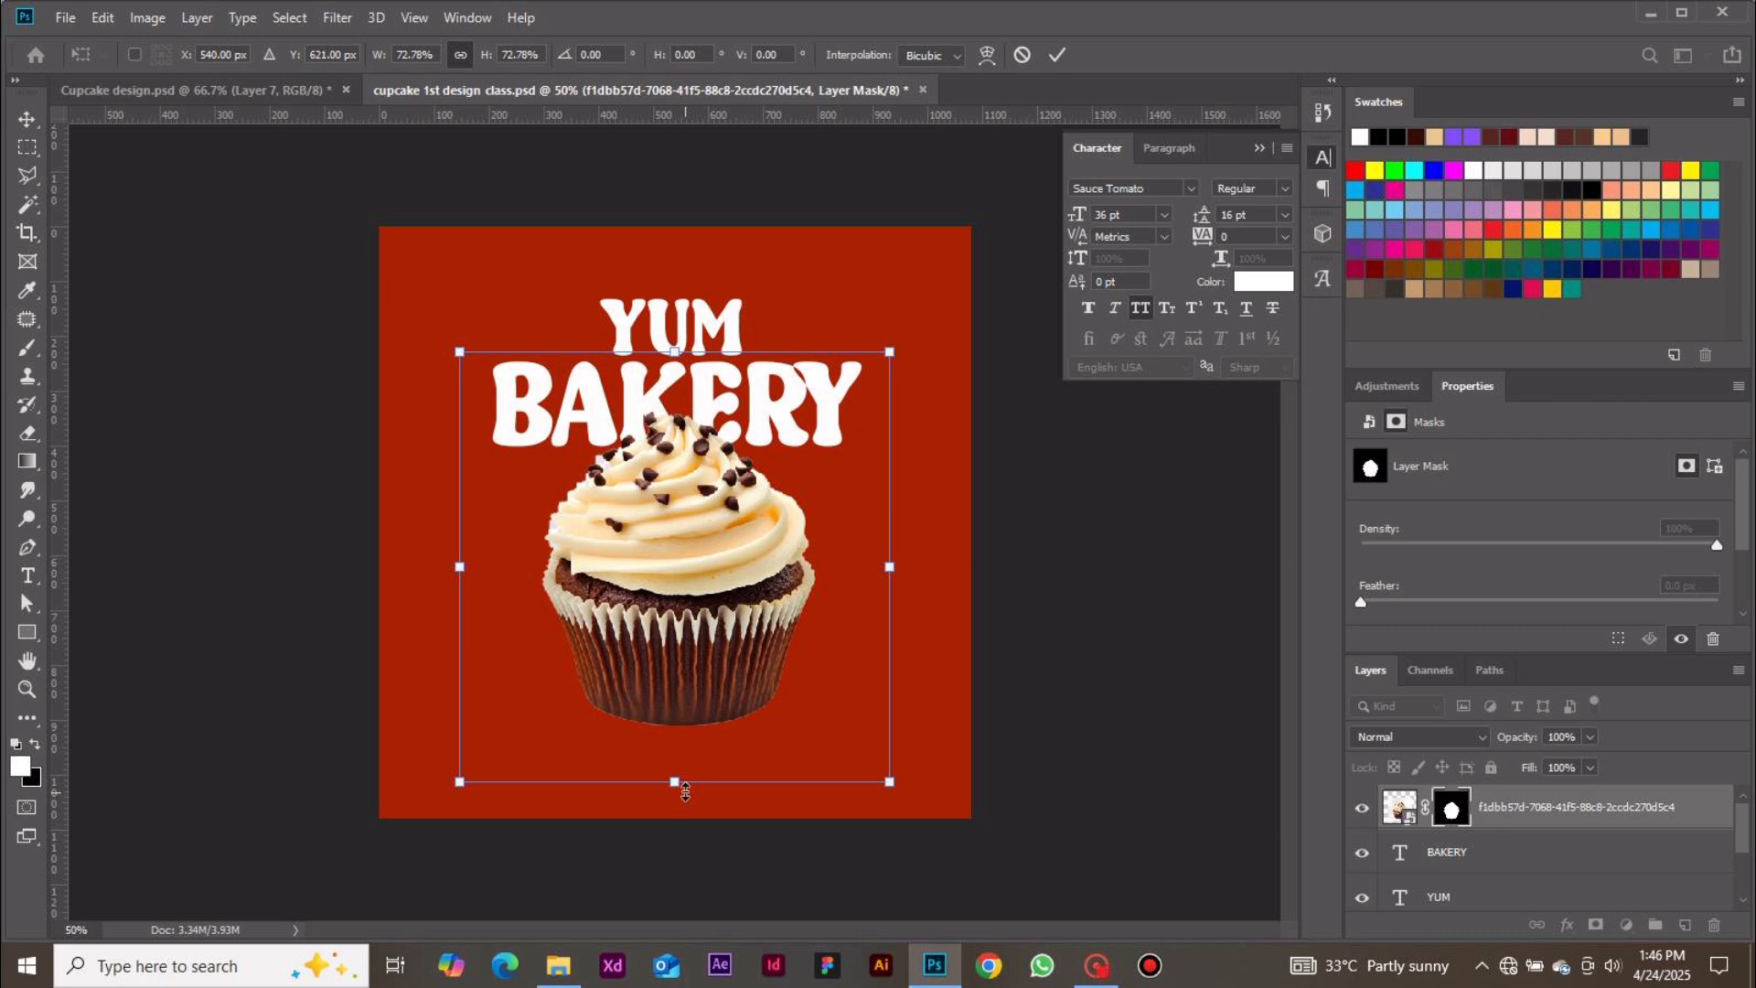
{"action": "left_click_drag", "start_coordinate": [685, 792], "coordinate": [685, 776]}
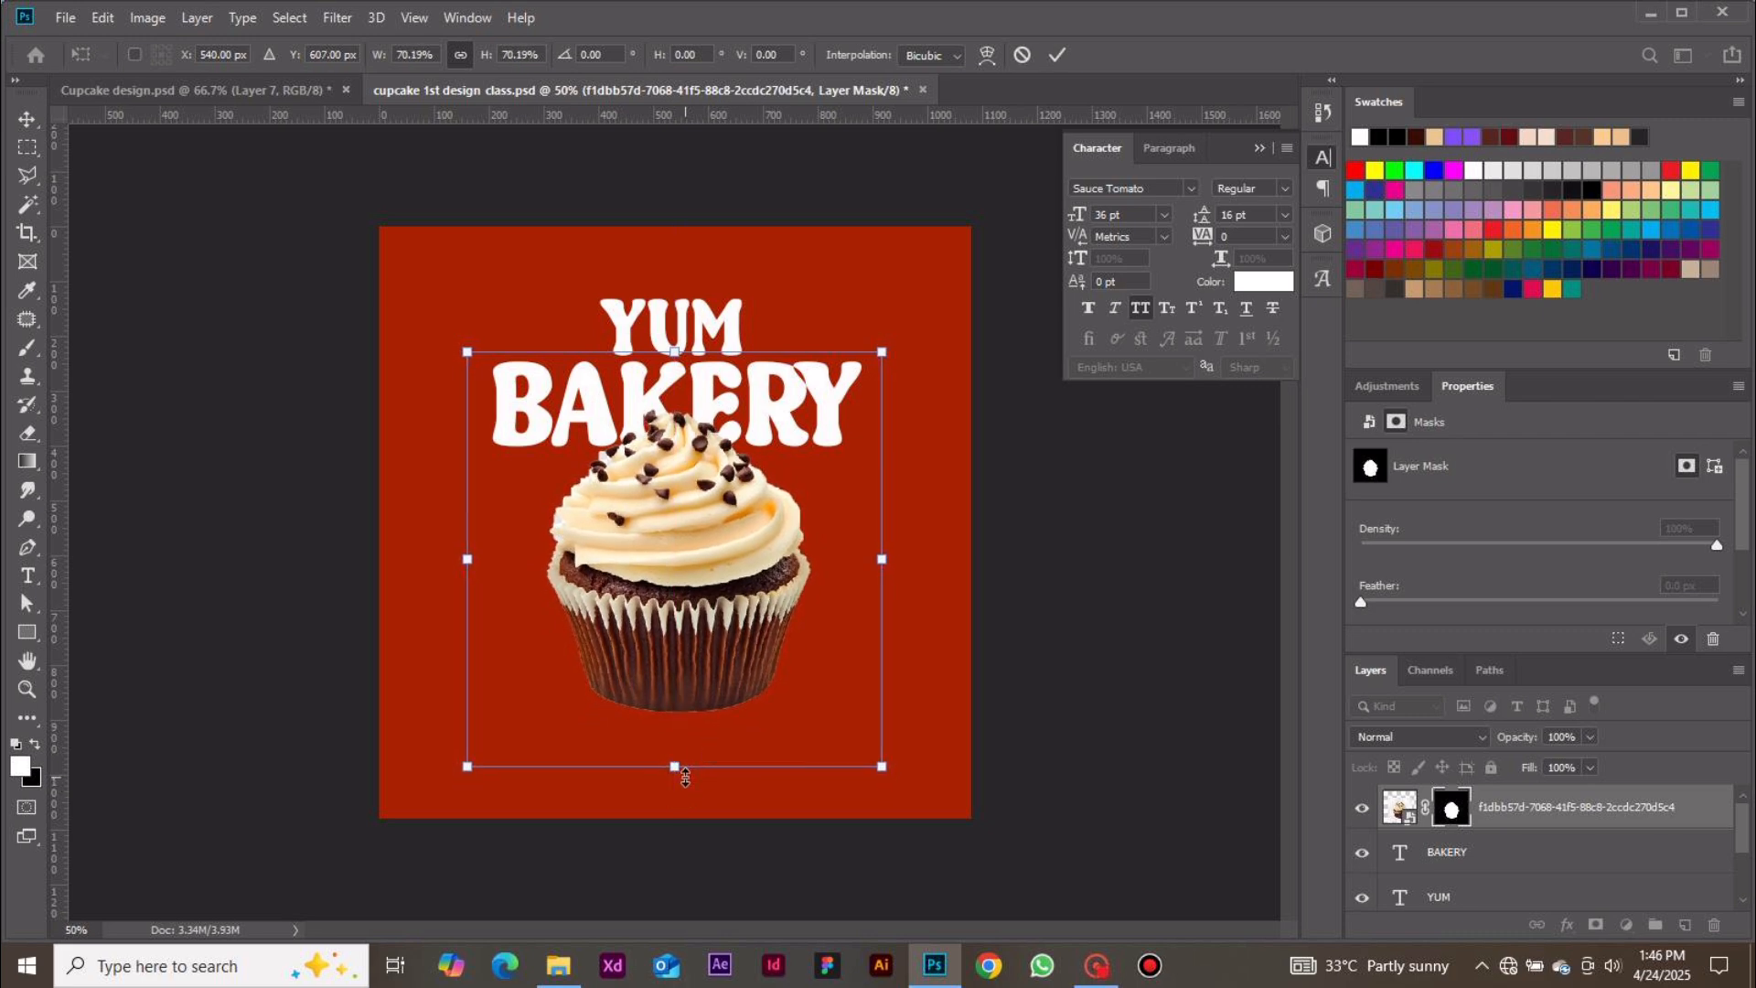
{"action": "left_click", "coordinate": [1057, 55]}
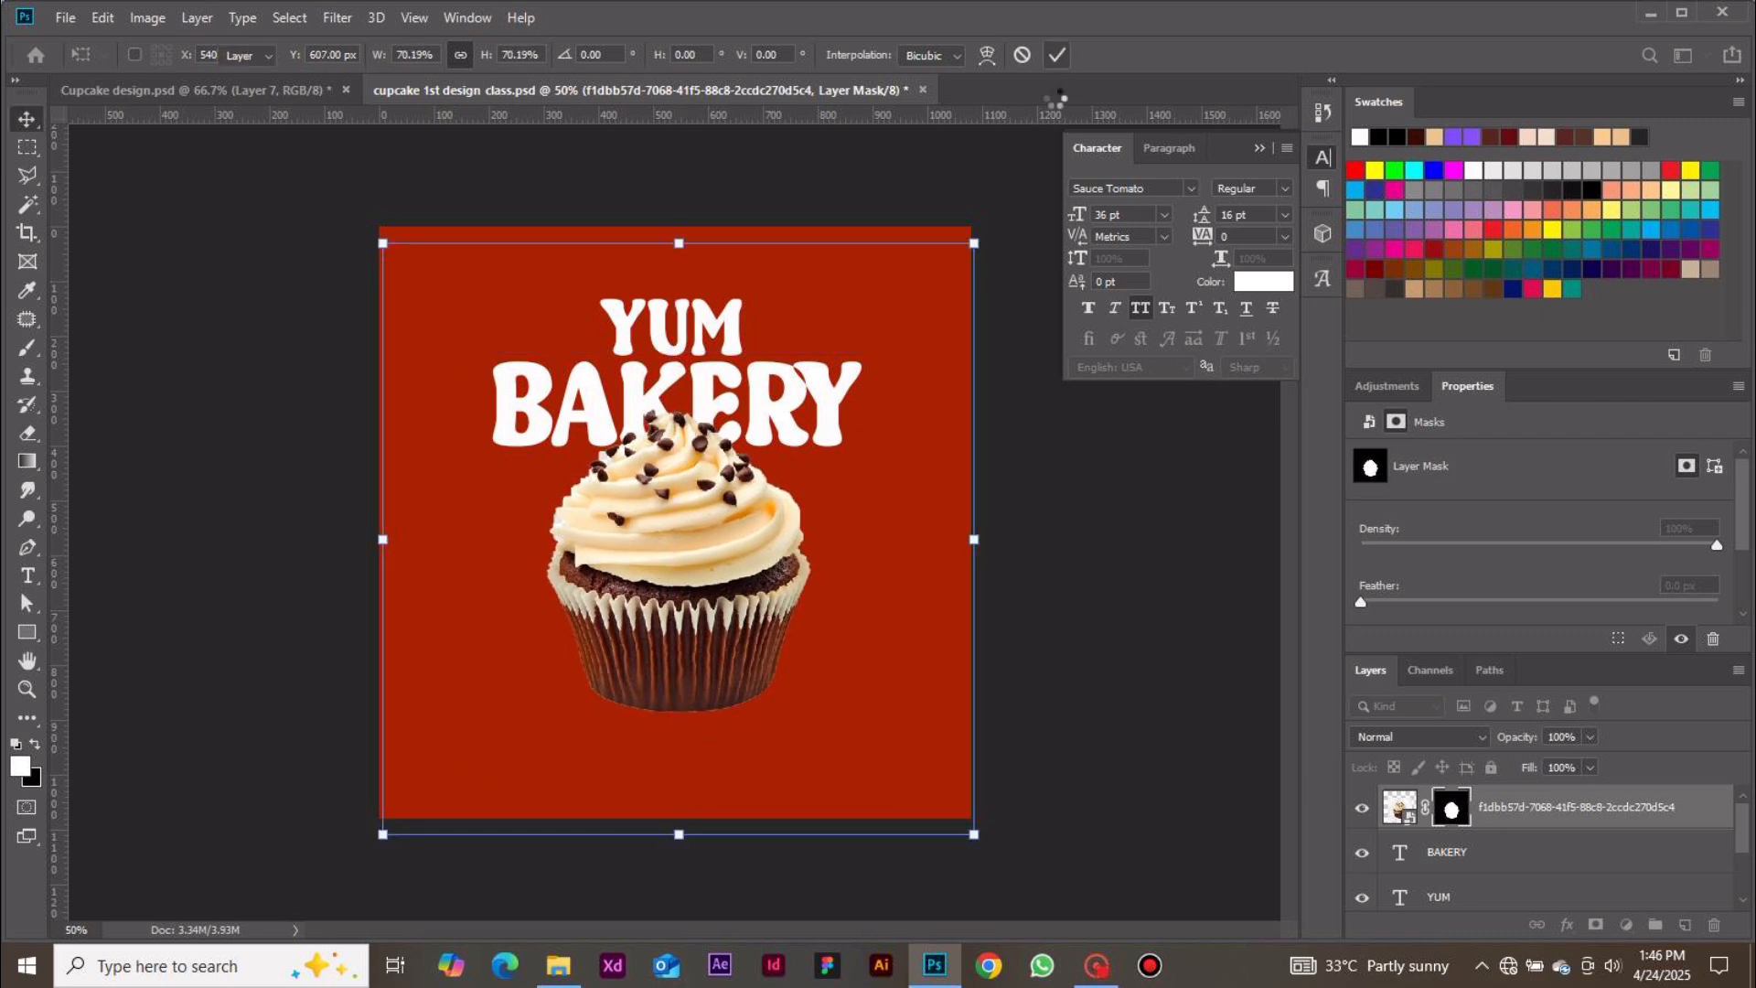
{"action": "left_click", "coordinate": [1052, 517]}
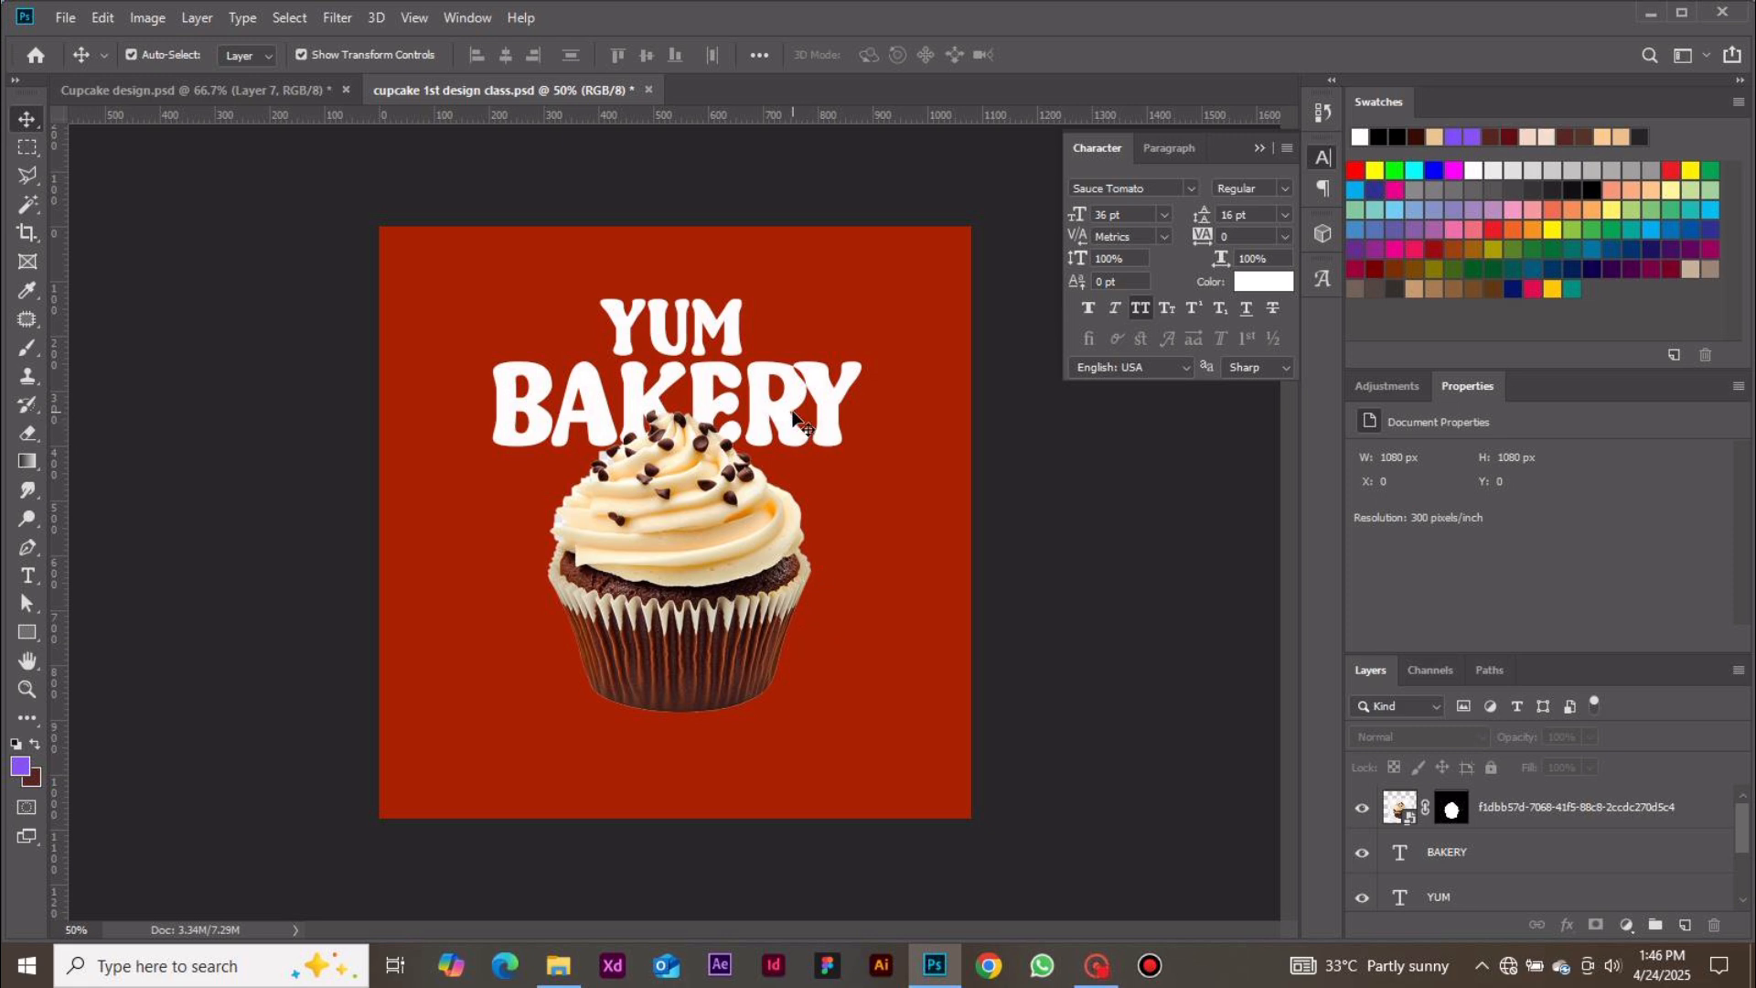
Recolour the BAKERY text to light yellow ffe599, sampled from the cupcake frosting and adjusted
{"action": "left_click", "coordinate": [792, 414]}
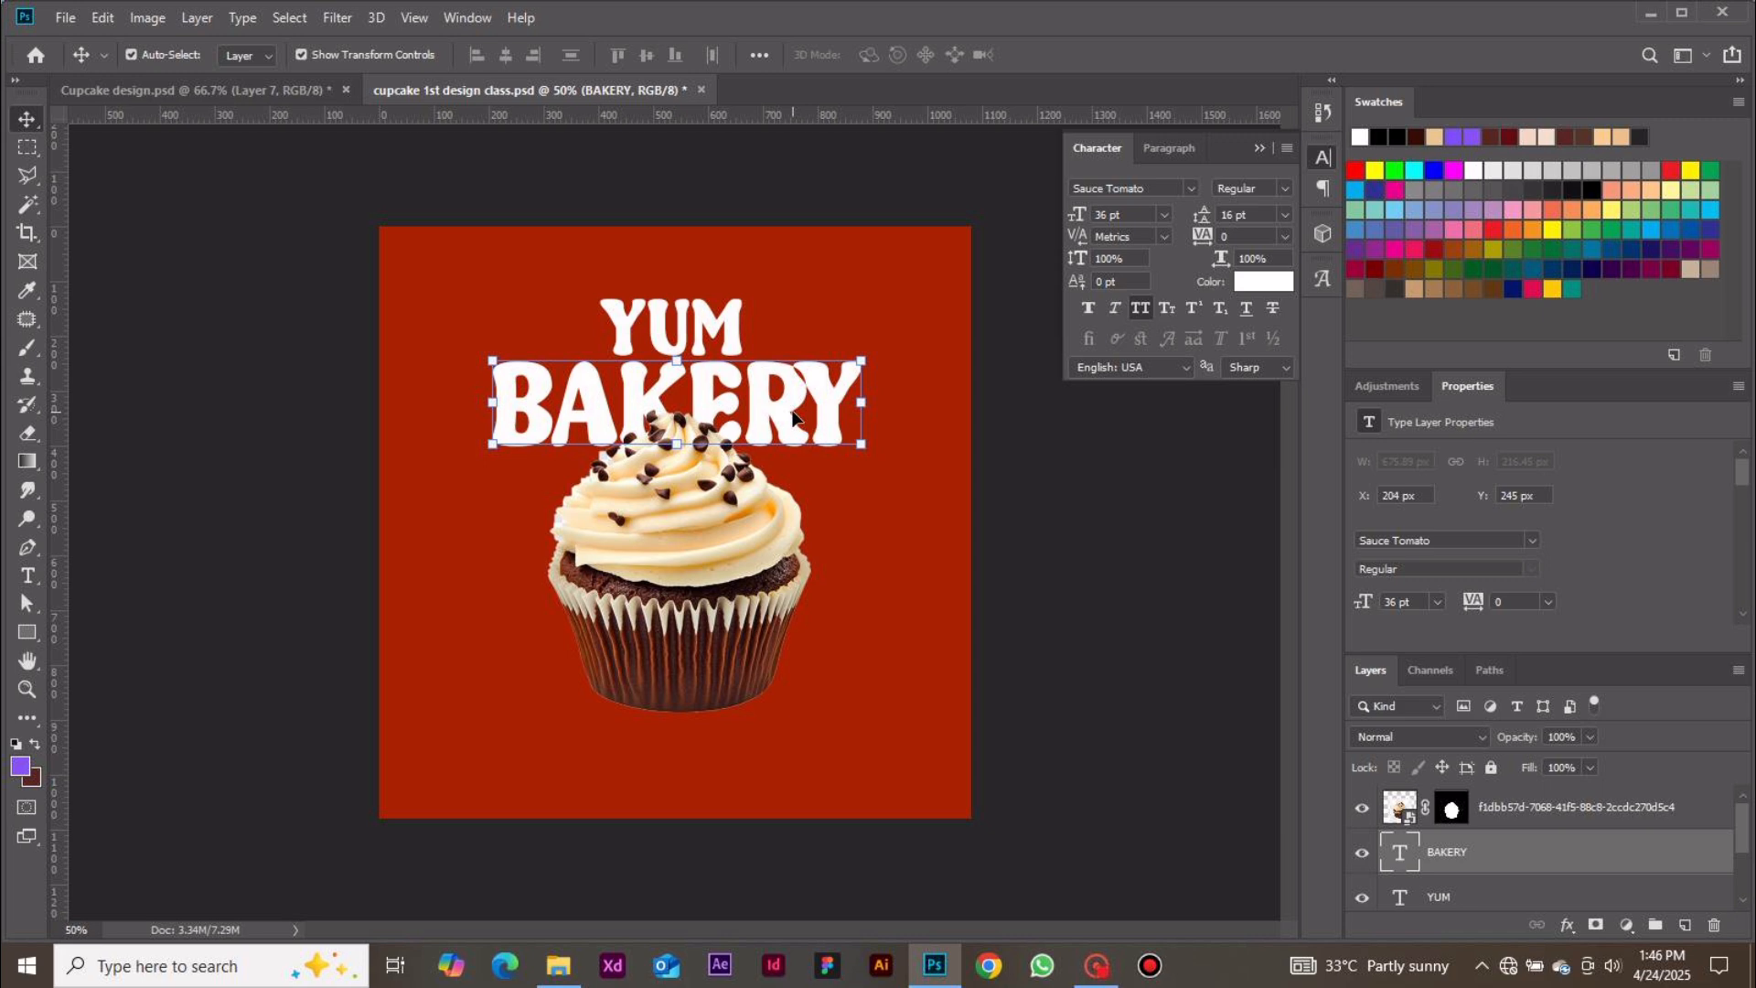
{"action": "left_click", "coordinate": [1277, 289]}
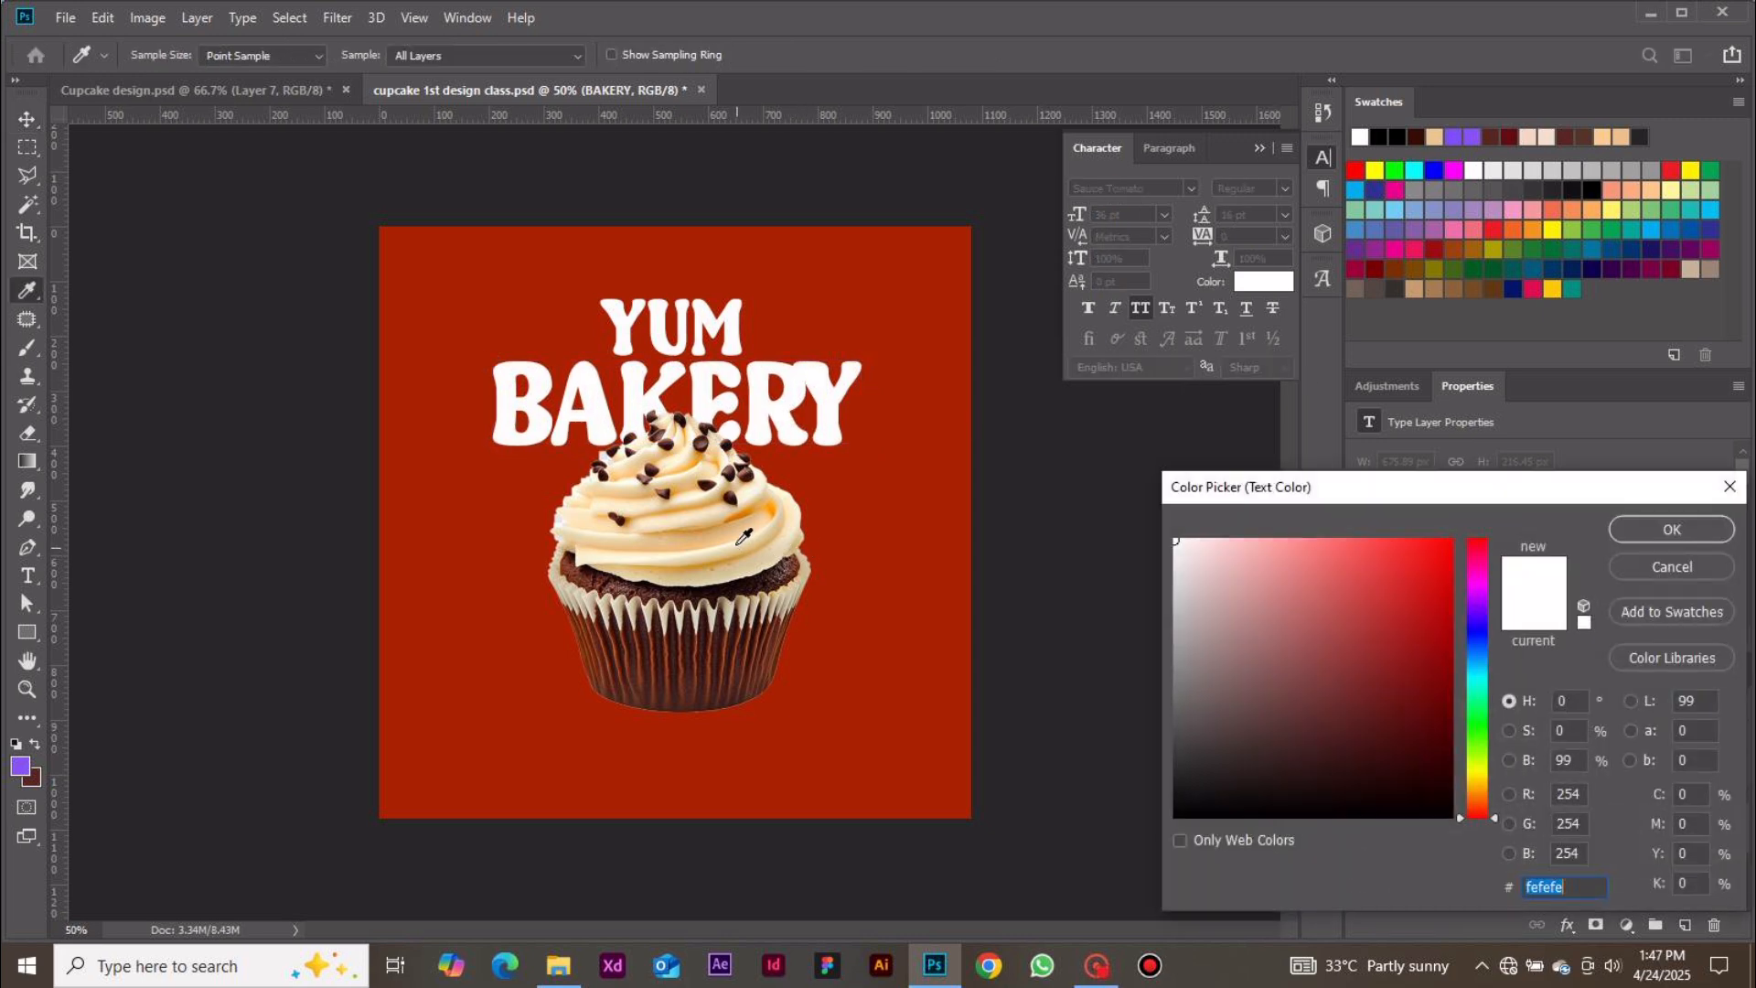
{"action": "left_click", "coordinate": [733, 536]}
{"action": "left_click", "coordinate": [770, 530]}
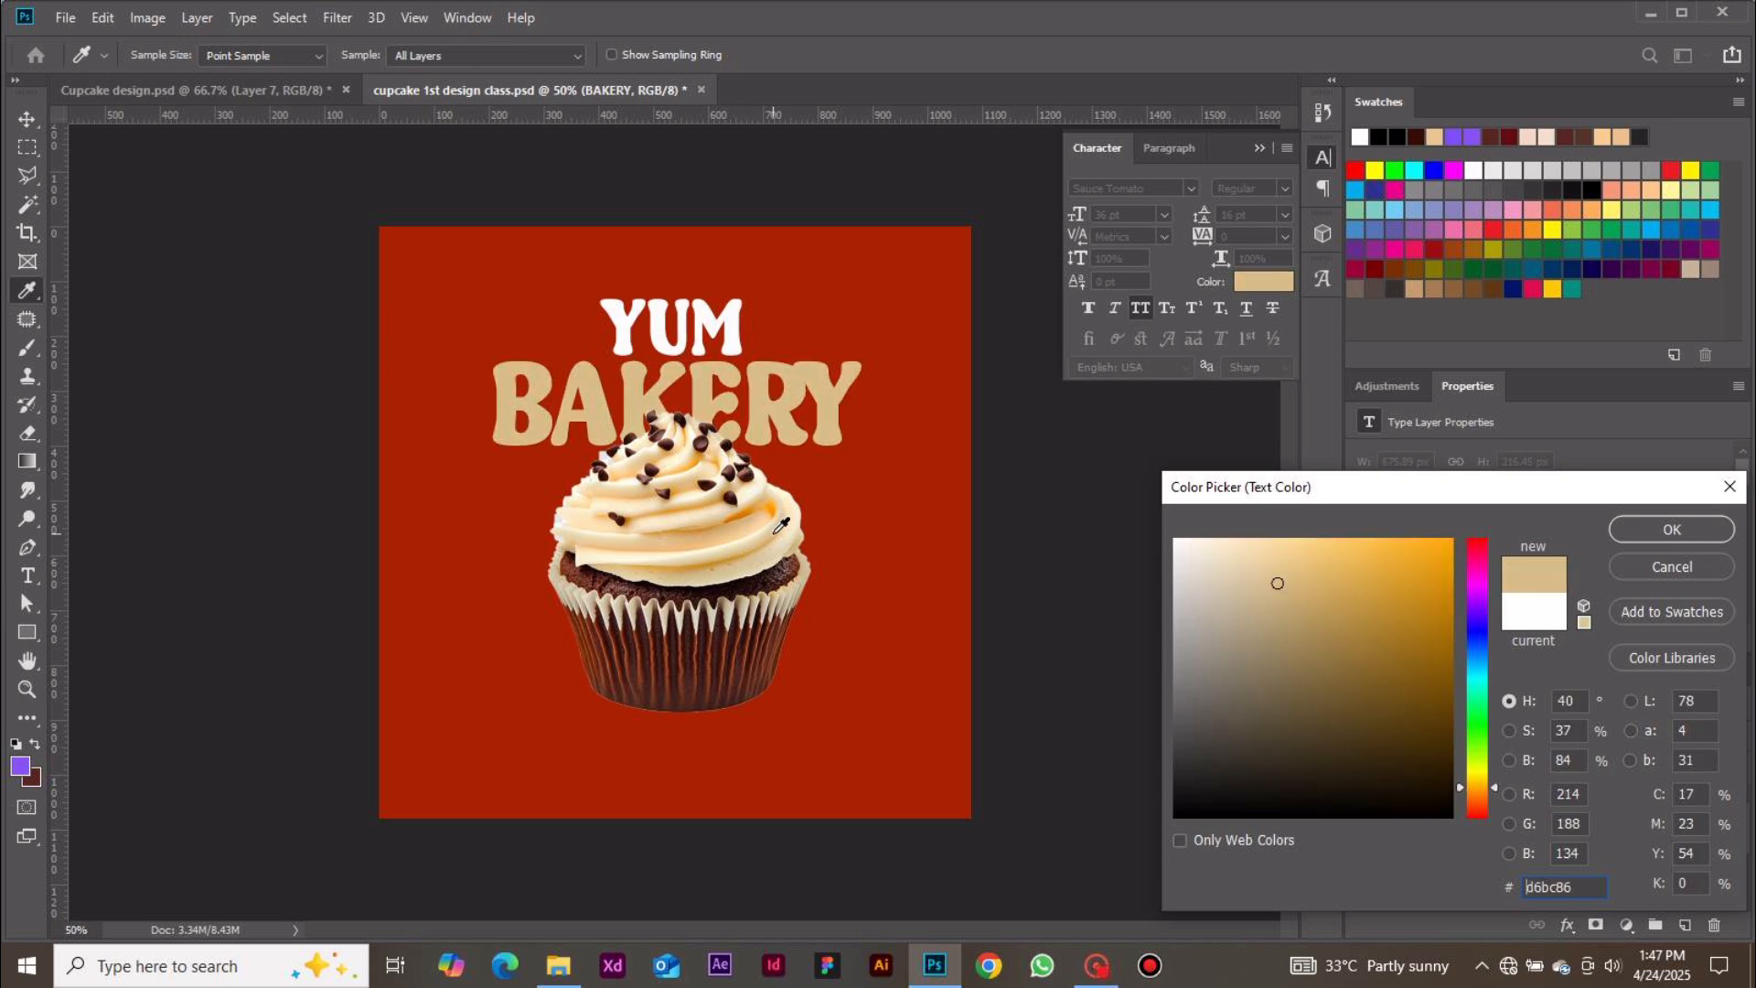
{"action": "left_click", "coordinate": [792, 530]}
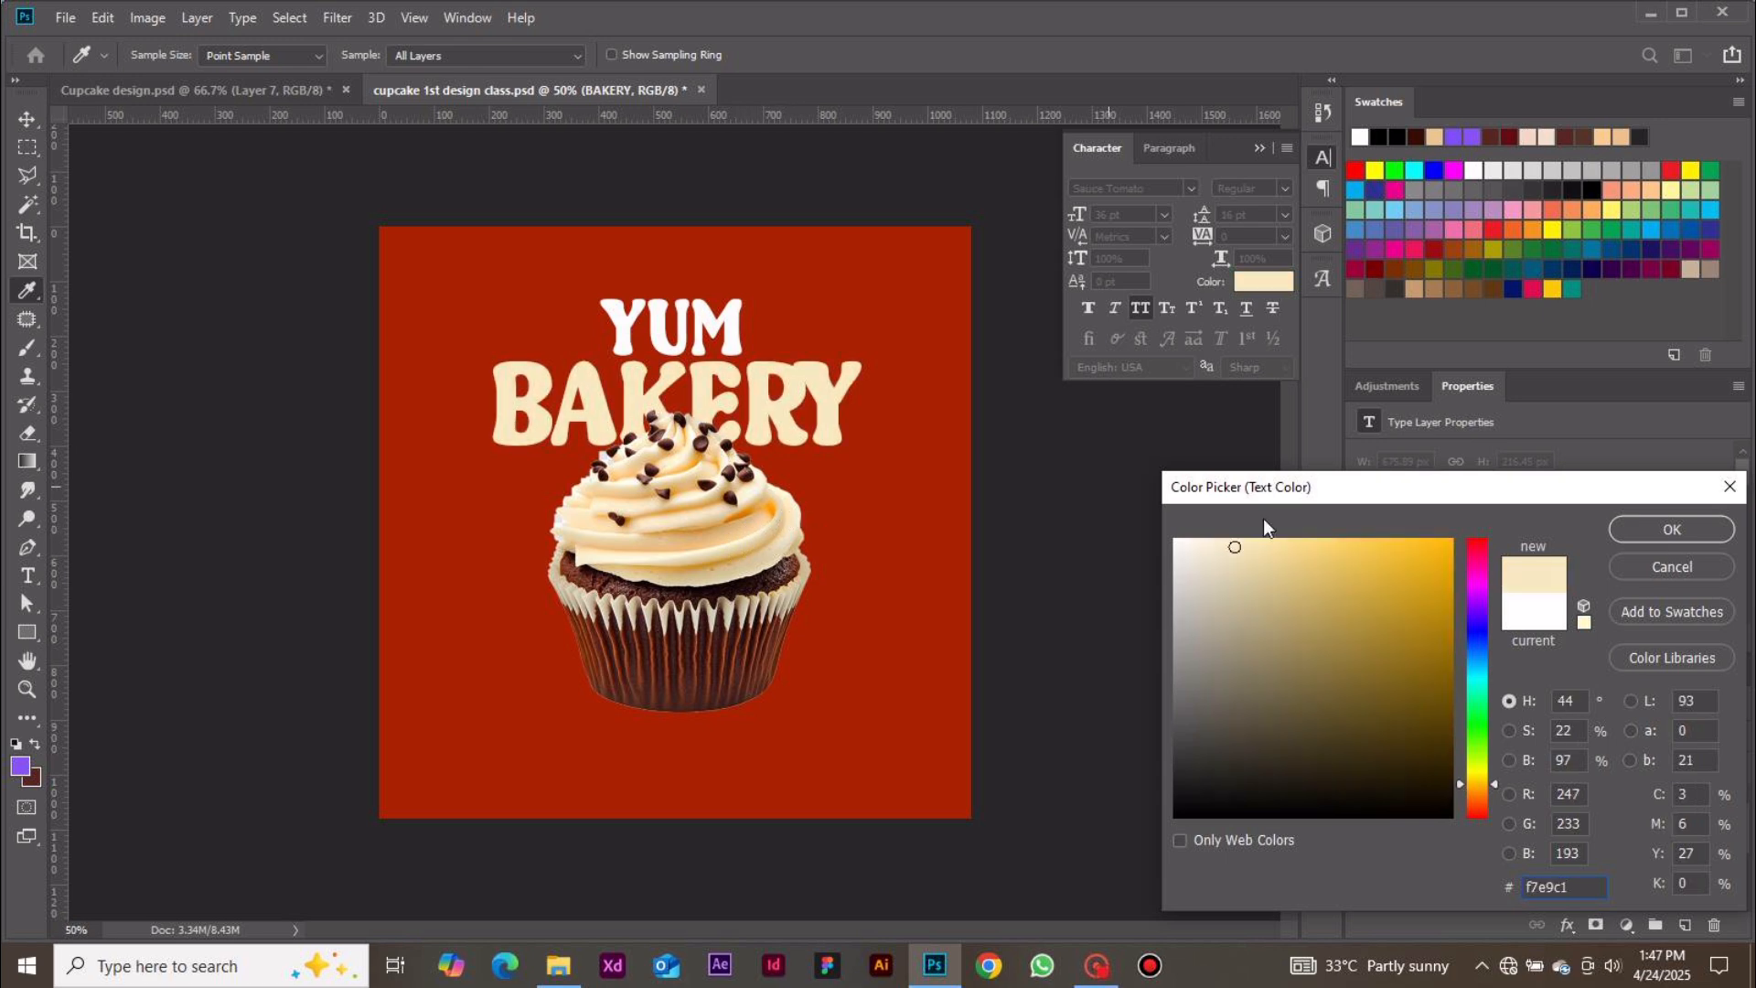
{"action": "left_click_drag", "start_coordinate": [1326, 567], "coordinate": [1300, 521]}
{"action": "left_click_drag", "start_coordinate": [1273, 591], "coordinate": [1286, 527]}
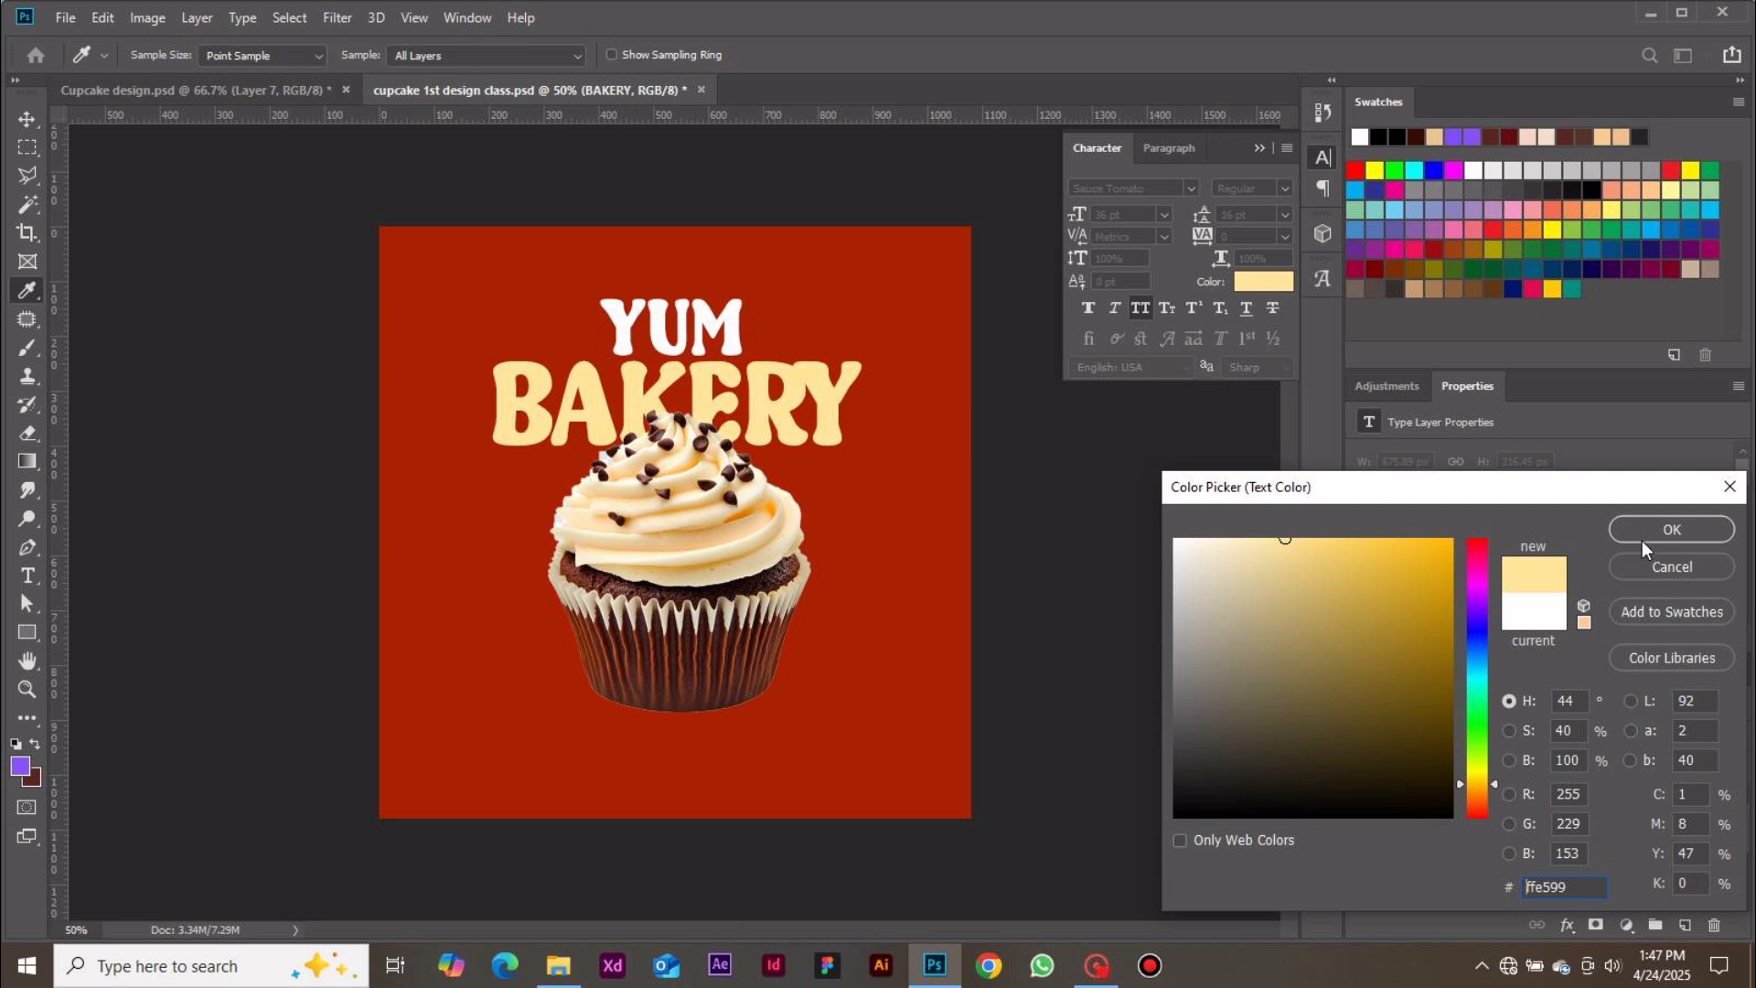
{"action": "left_click_drag", "start_coordinate": [1321, 547], "coordinate": [1308, 537]}
{"action": "left_click", "coordinate": [1648, 539]}
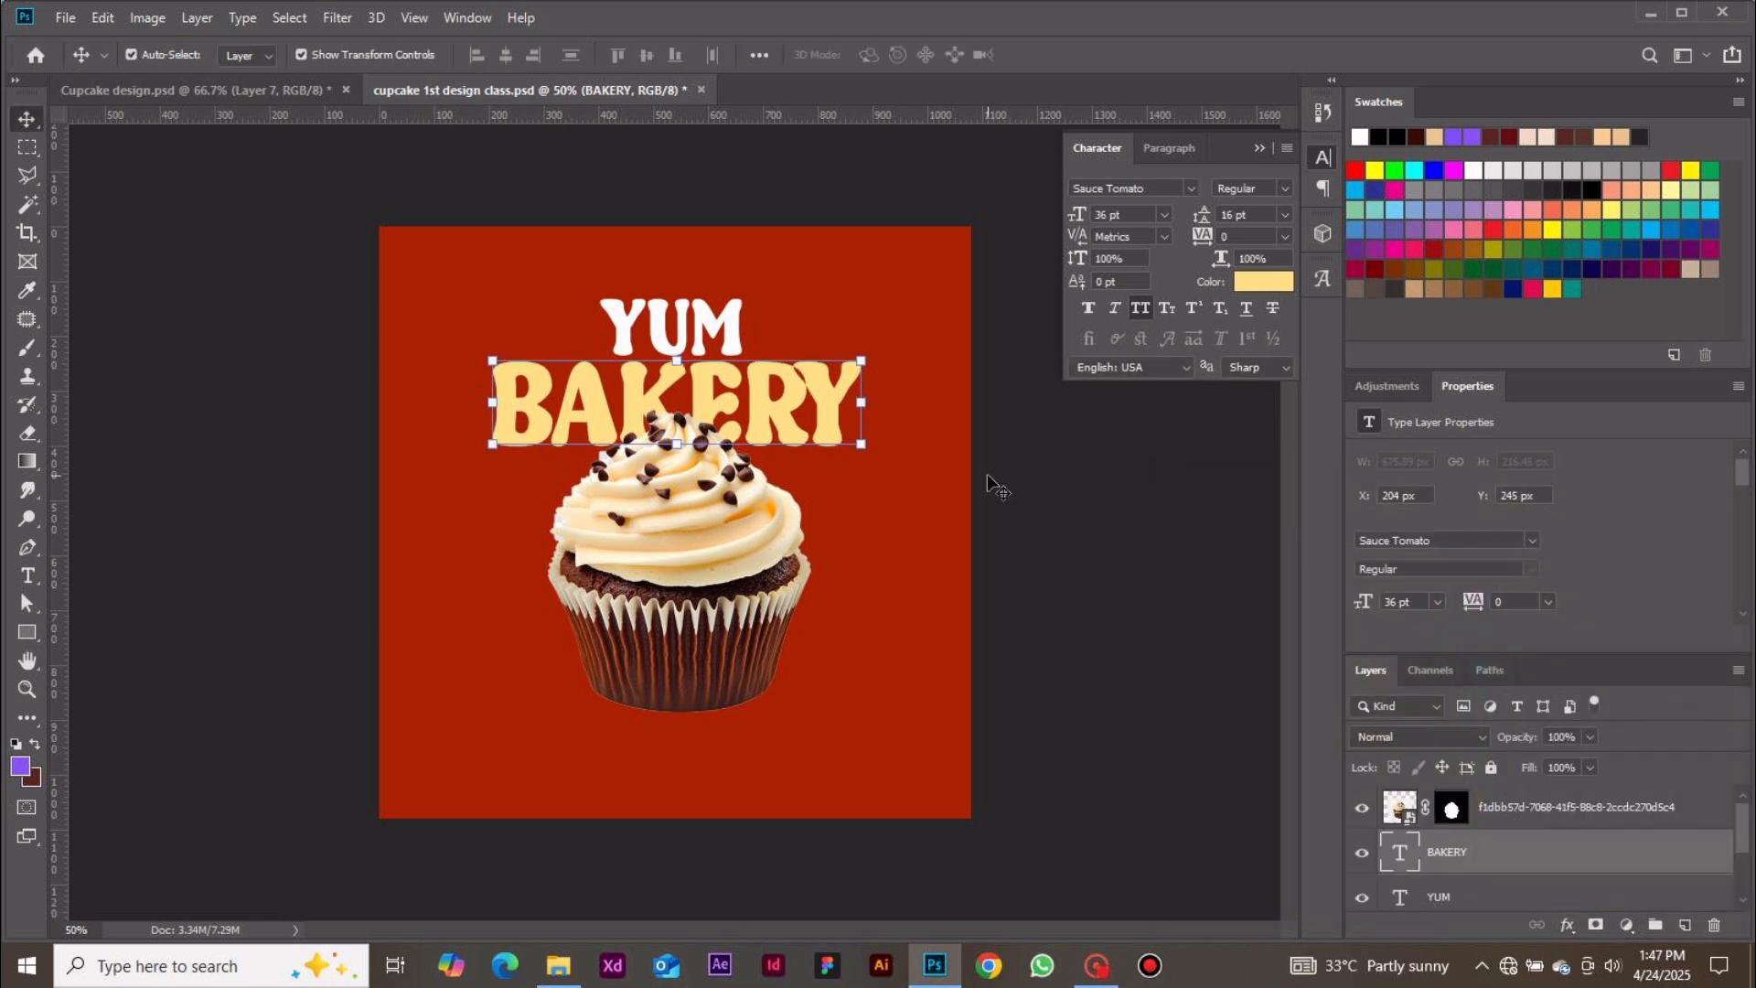
{"action": "left_click", "coordinate": [1103, 573]}
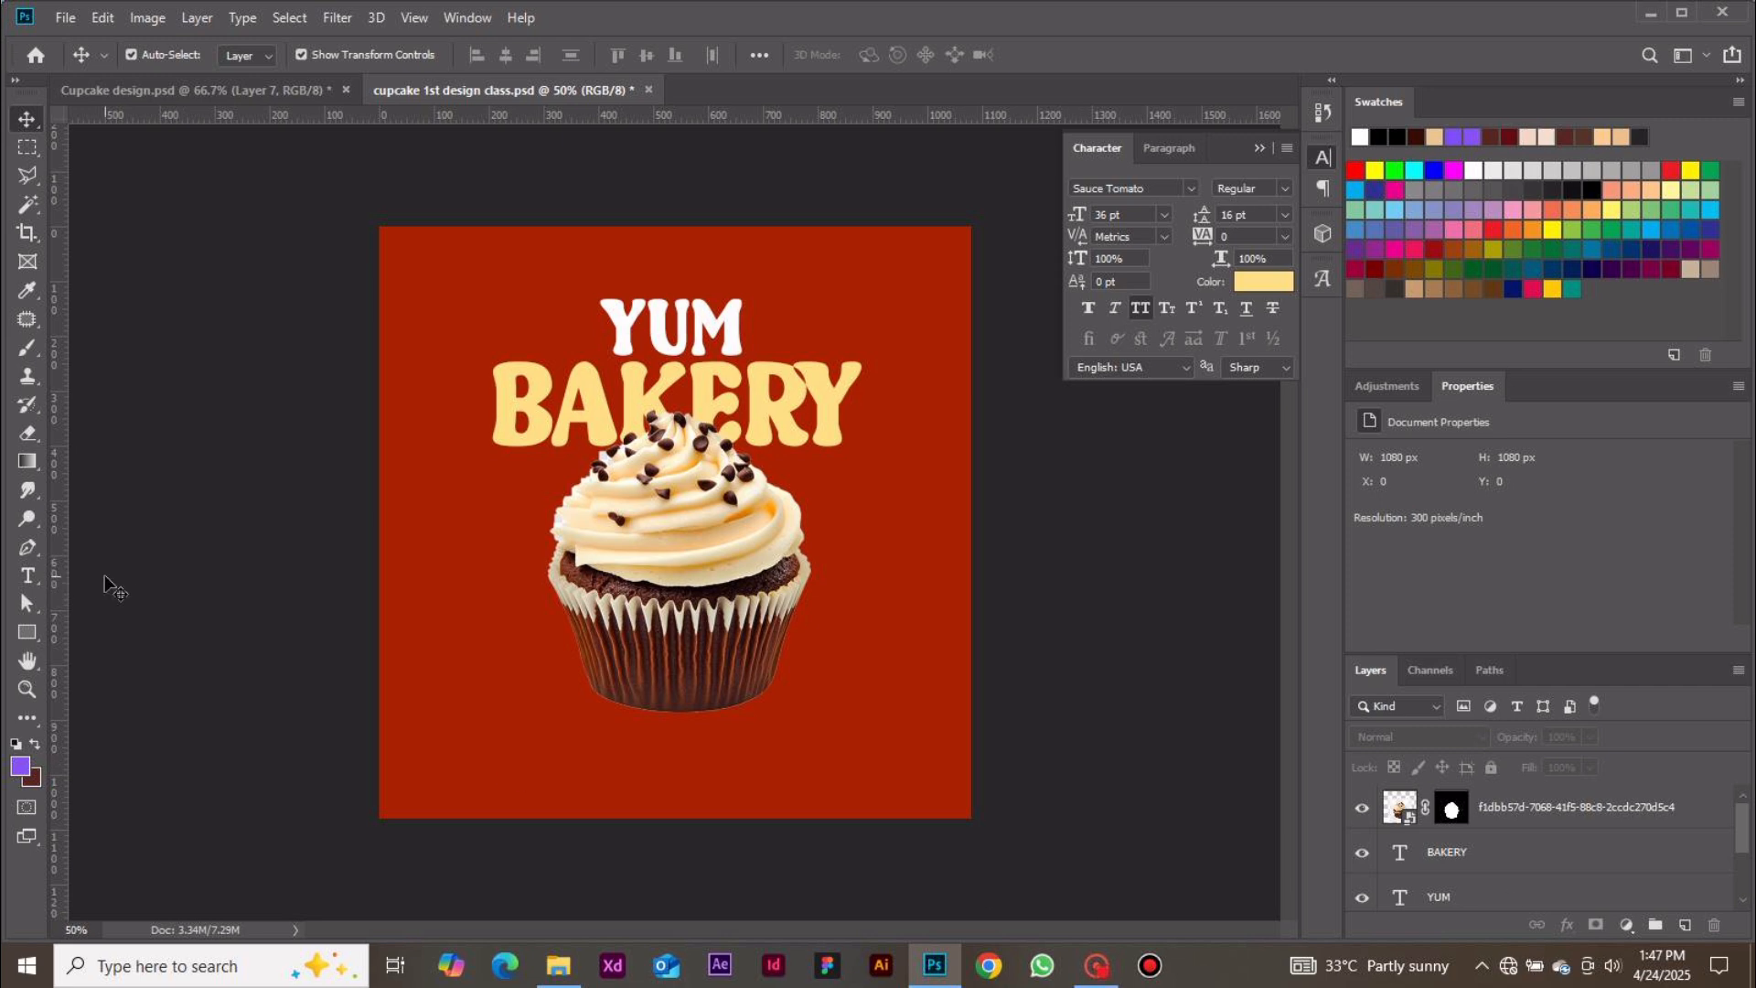
Draw a white rectangle left of the cupcake and set its size to 218 × 139 px
{"action": "left_click", "coordinate": [28, 631]}
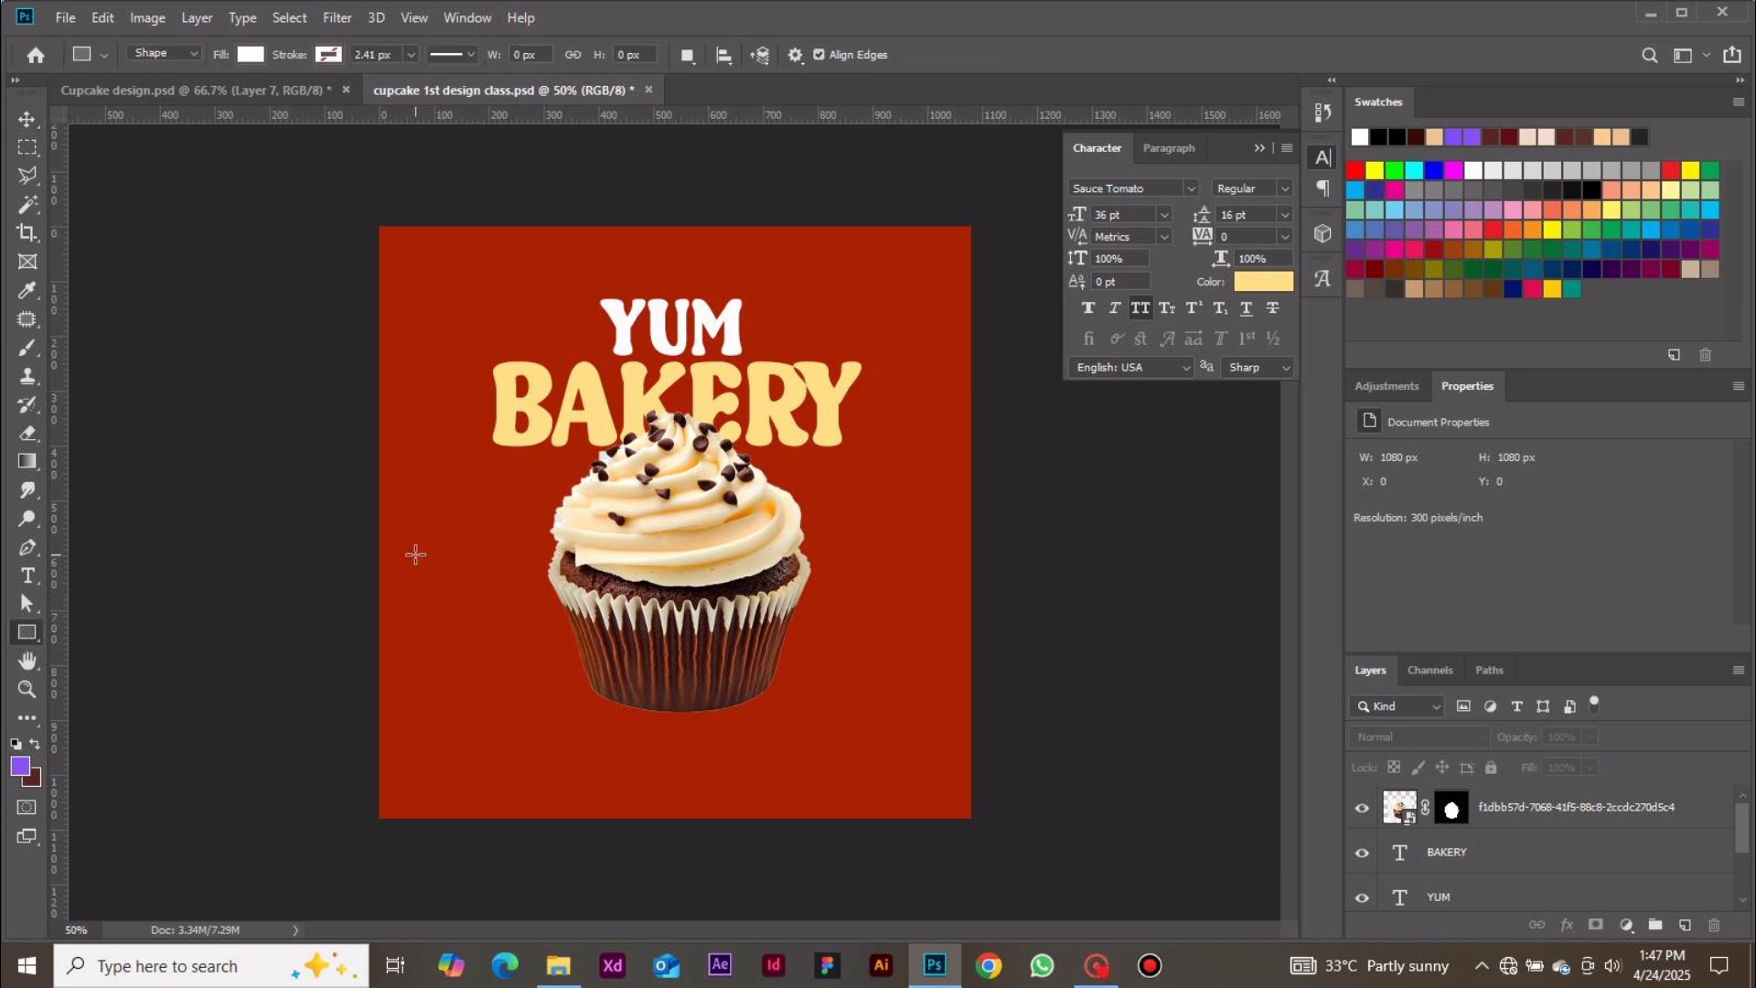
{"action": "left_click_drag", "start_coordinate": [414, 555], "coordinate": [543, 620]}
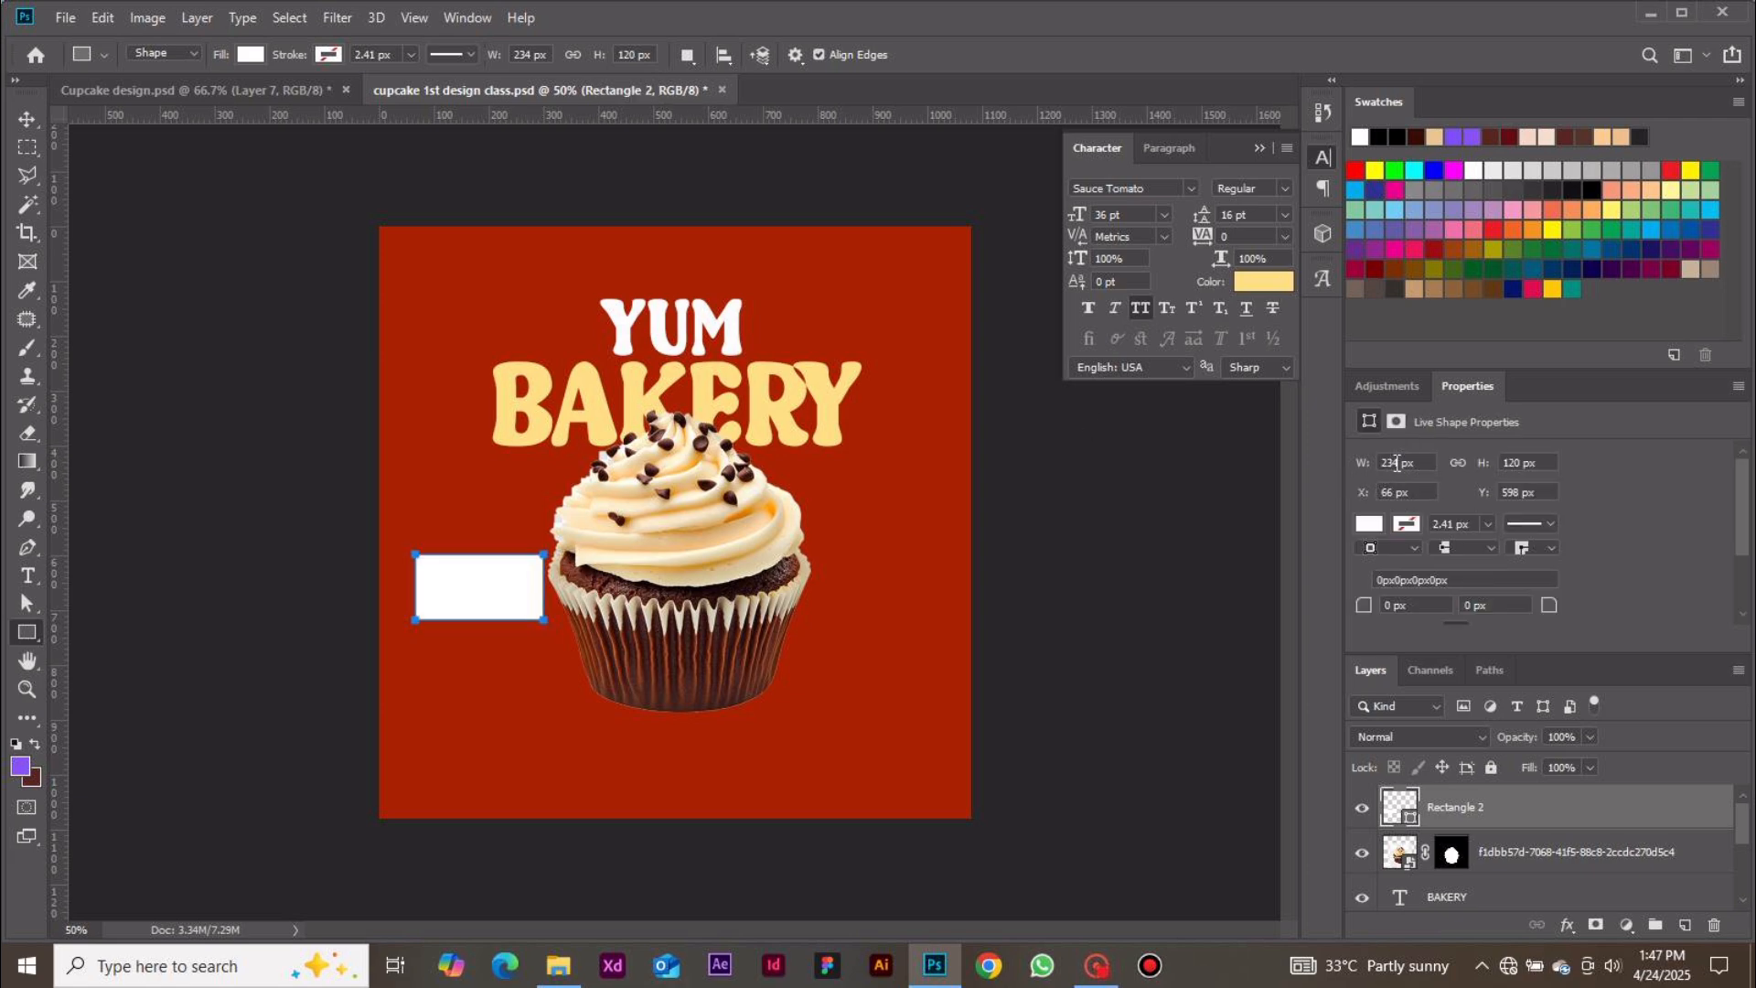
{"action": "double_click", "coordinate": [1396, 463]}
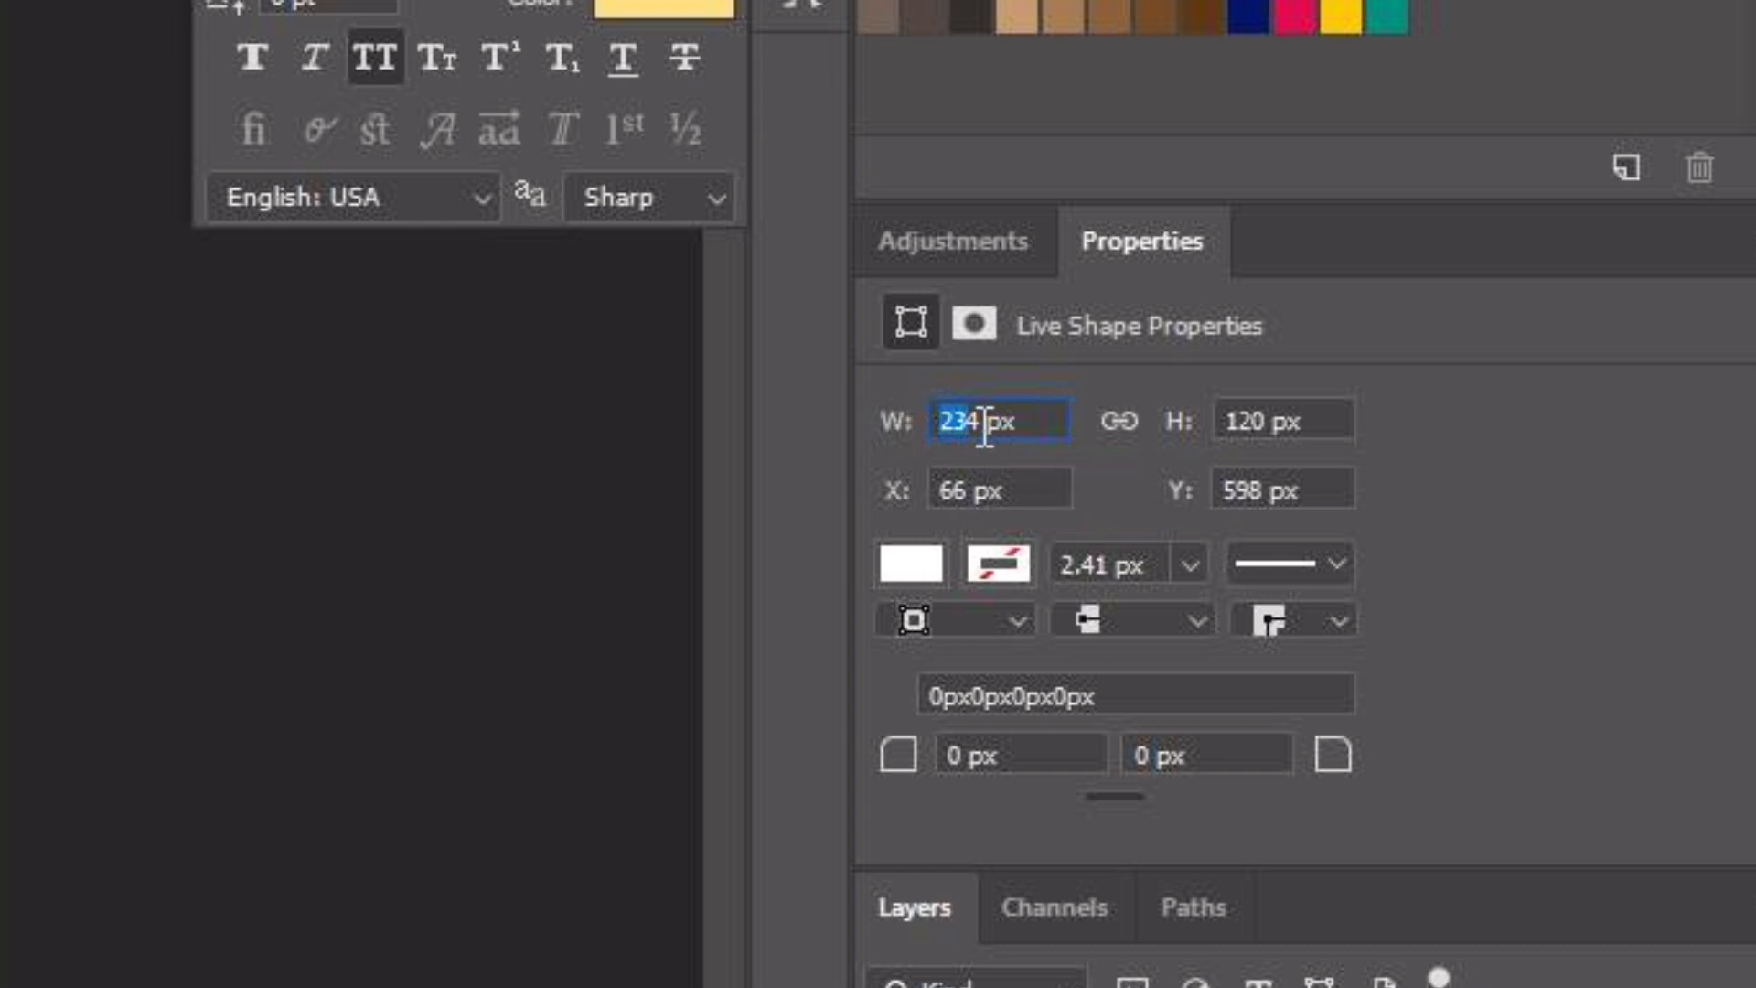
{"action": "type", "text": "218"}
{"action": "left_click", "coordinate": [1266, 419]}
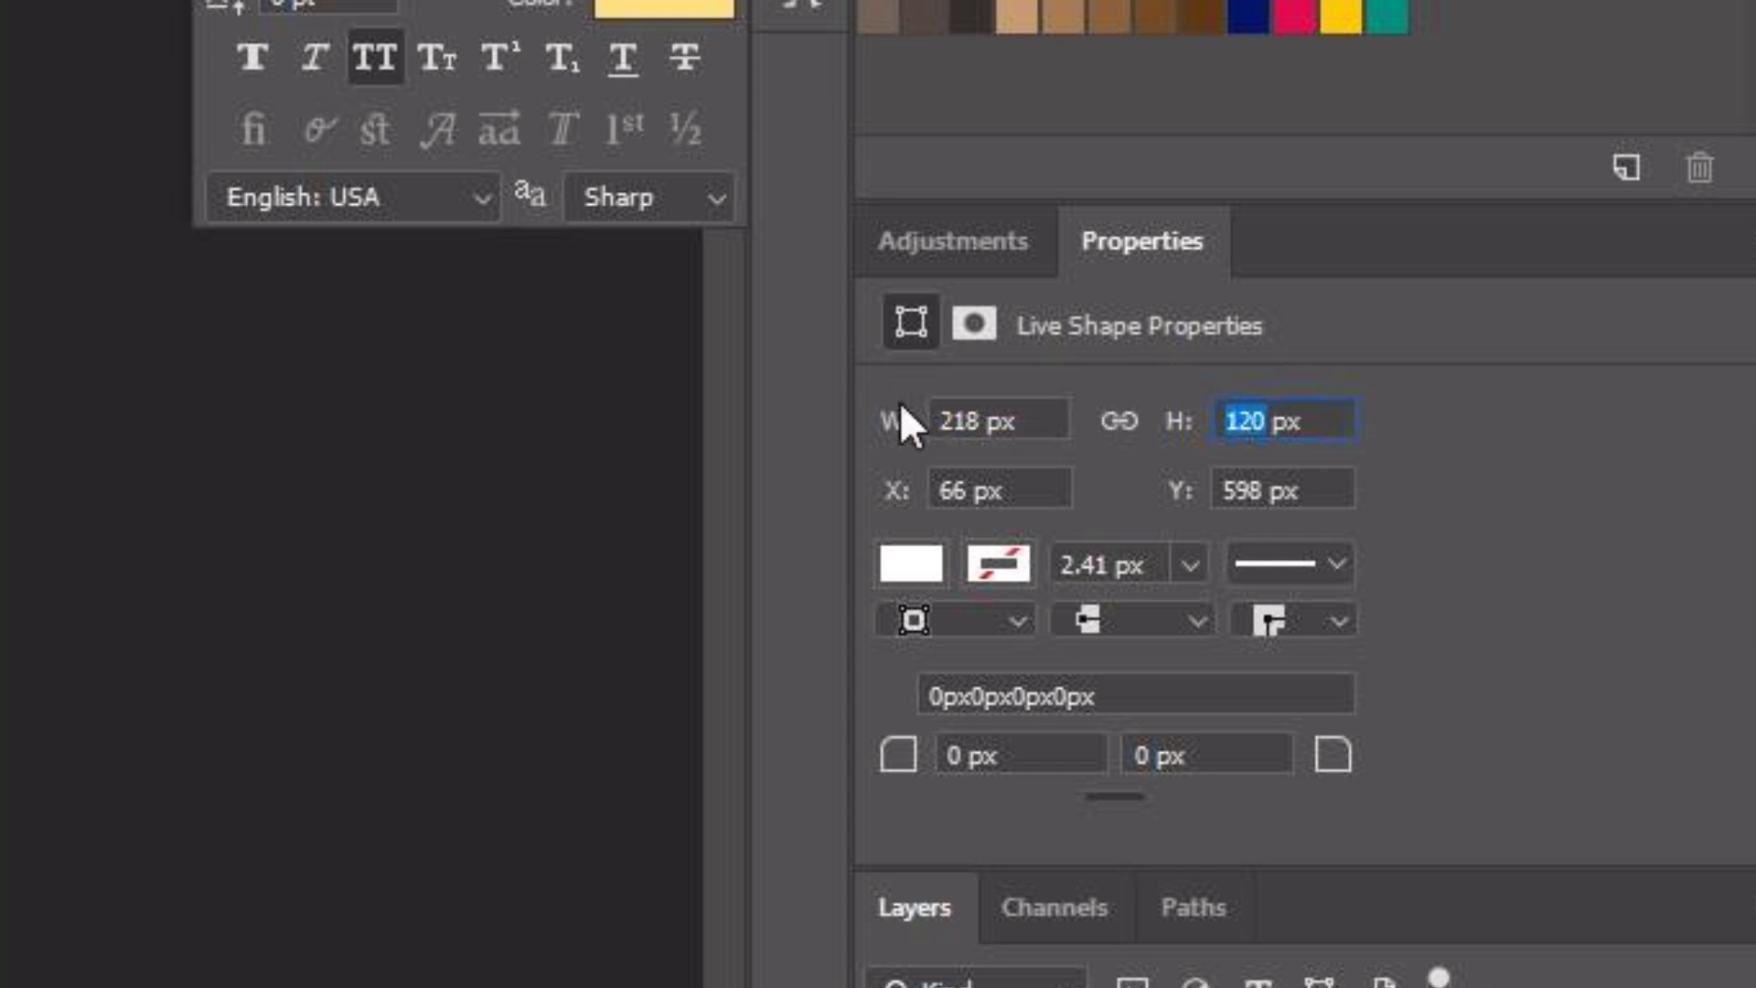
{"action": "type", "text": "139"}
{"action": "key", "text": "Return"}
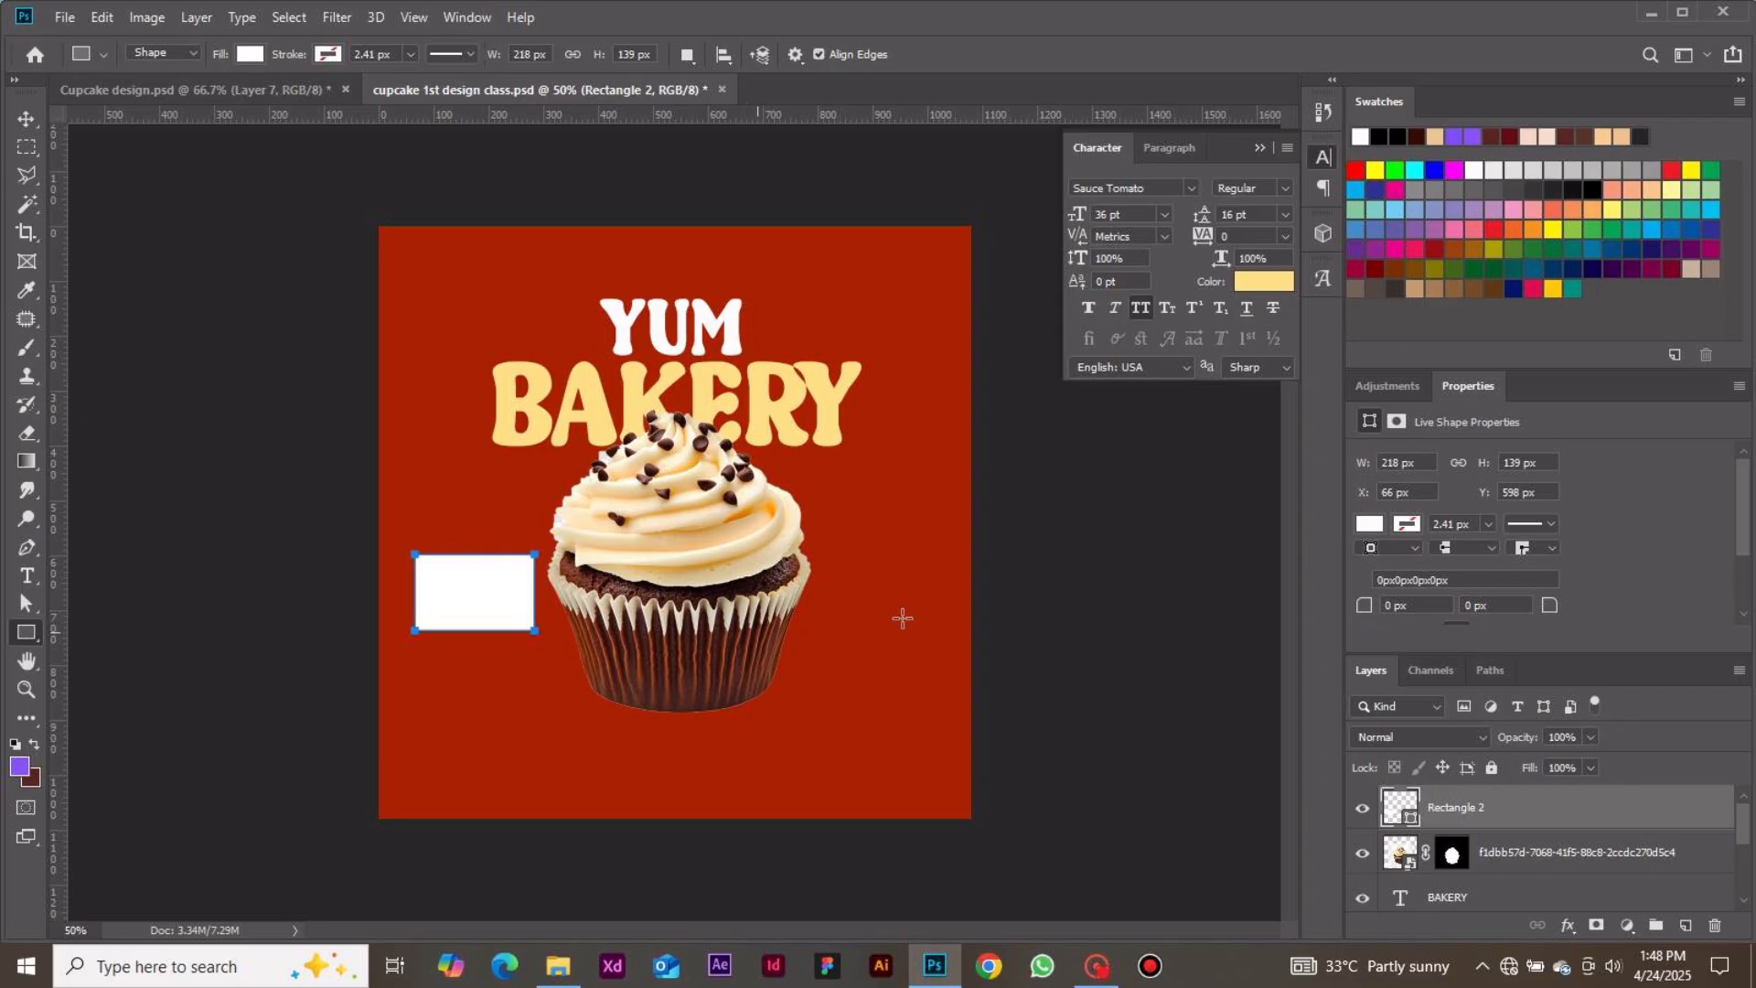
Round the rectangle's corners to 16 px and move it to overlap the cupcake's lower-left side
{"action": "left_click", "coordinate": [1391, 605]}
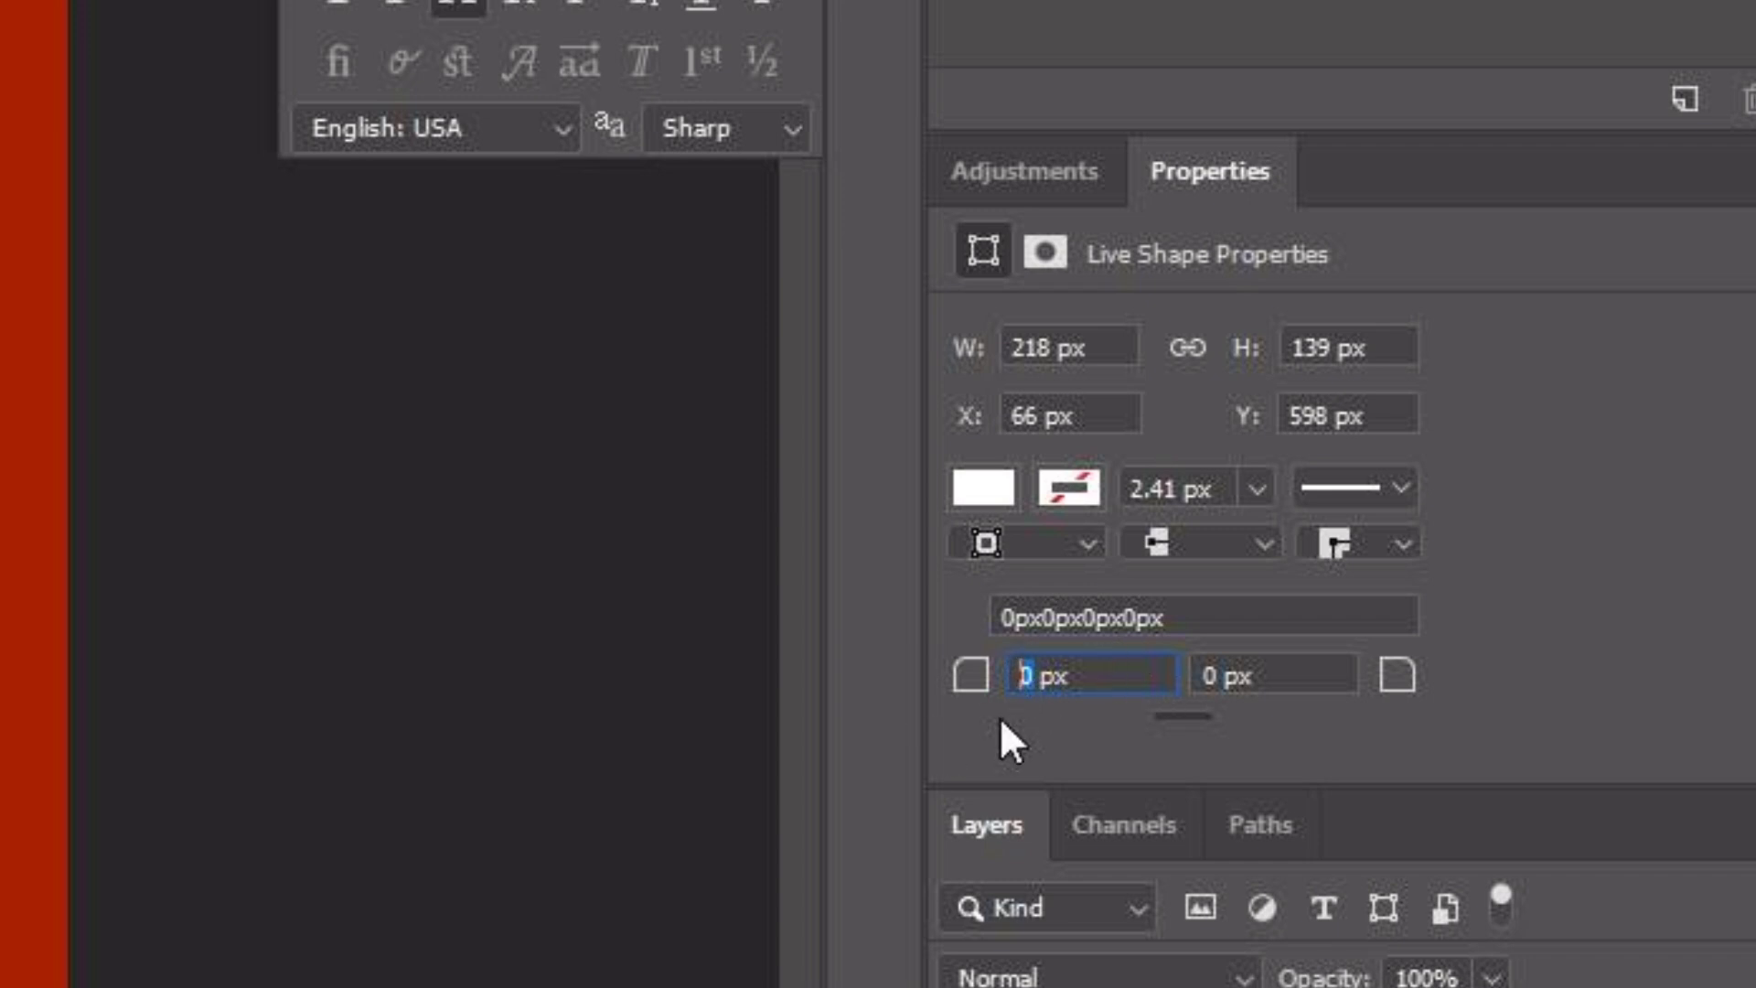
{"action": "type", "text": "16"}
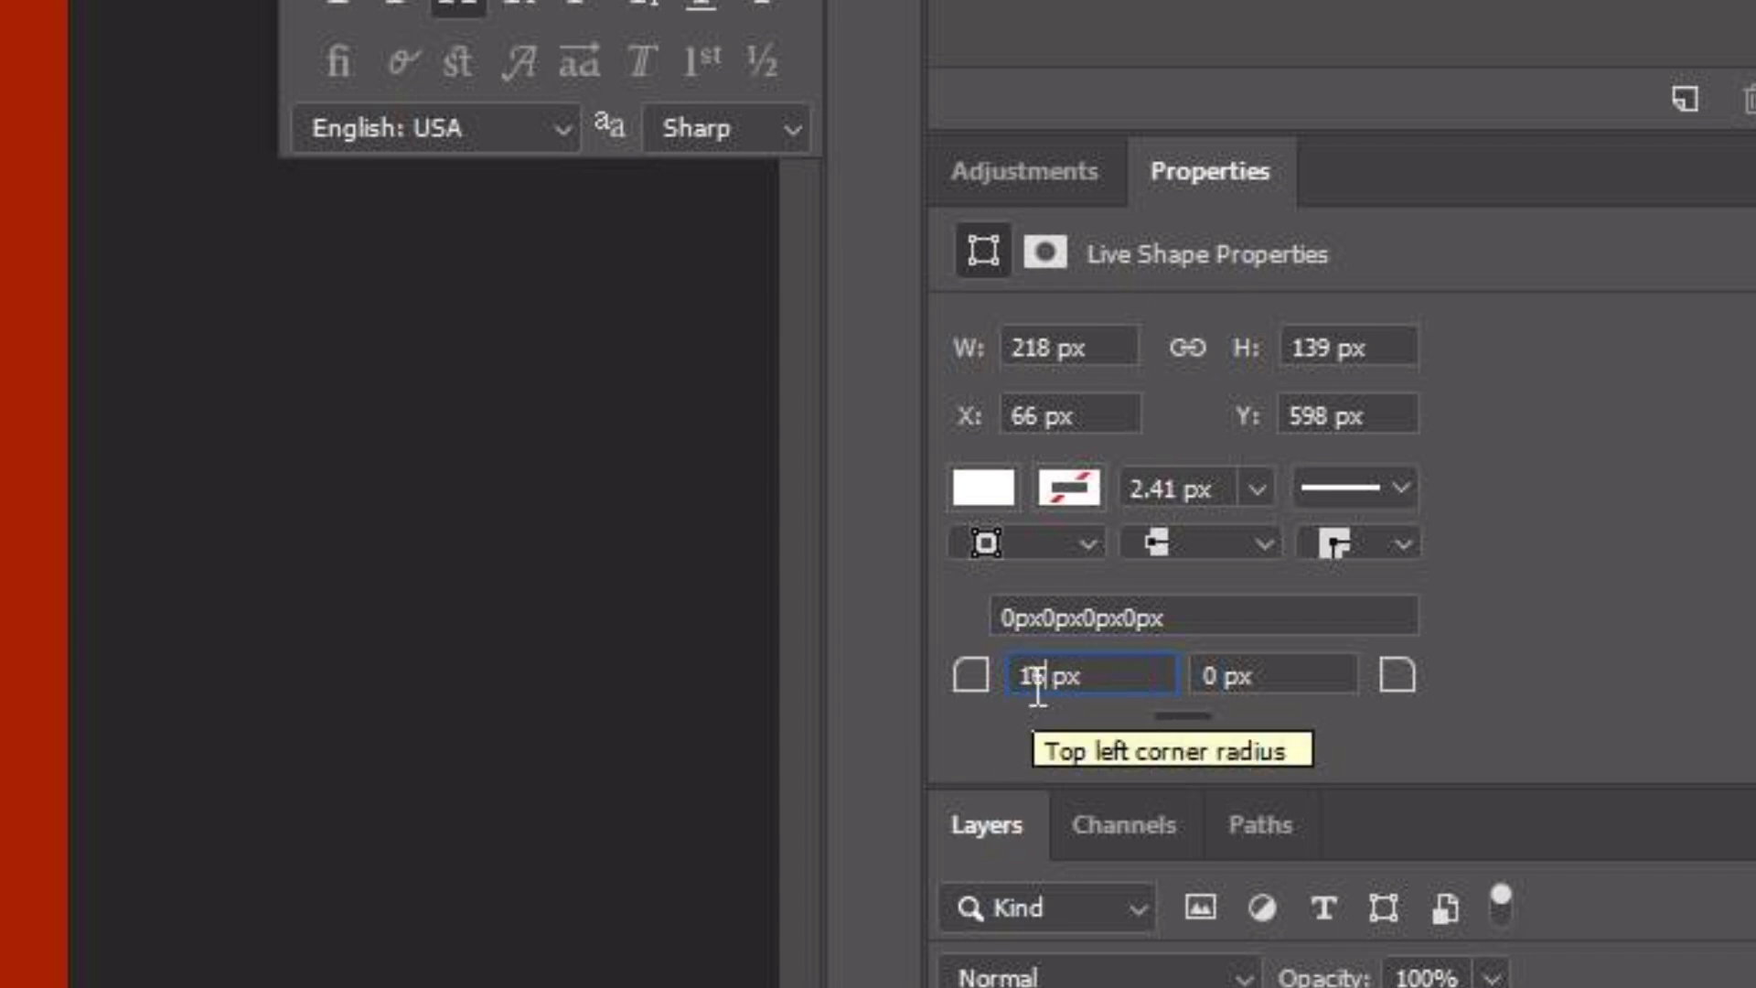
{"action": "key", "text": "Return"}
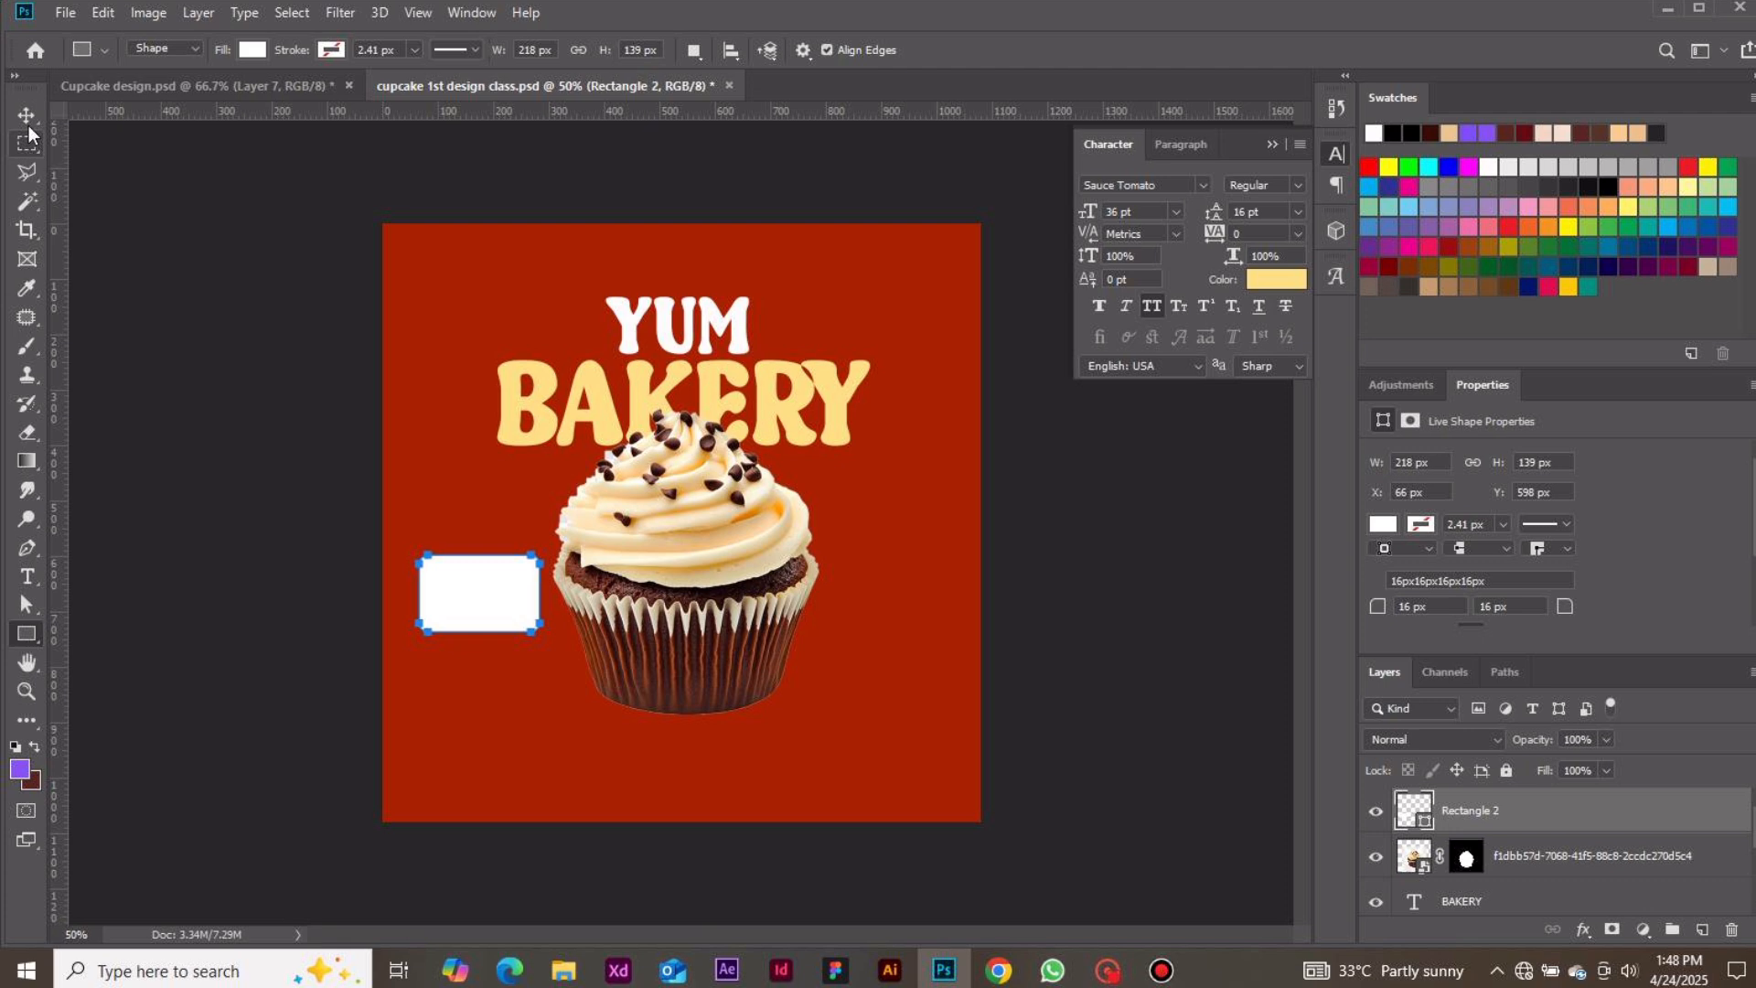
{"action": "key", "text": "v"}
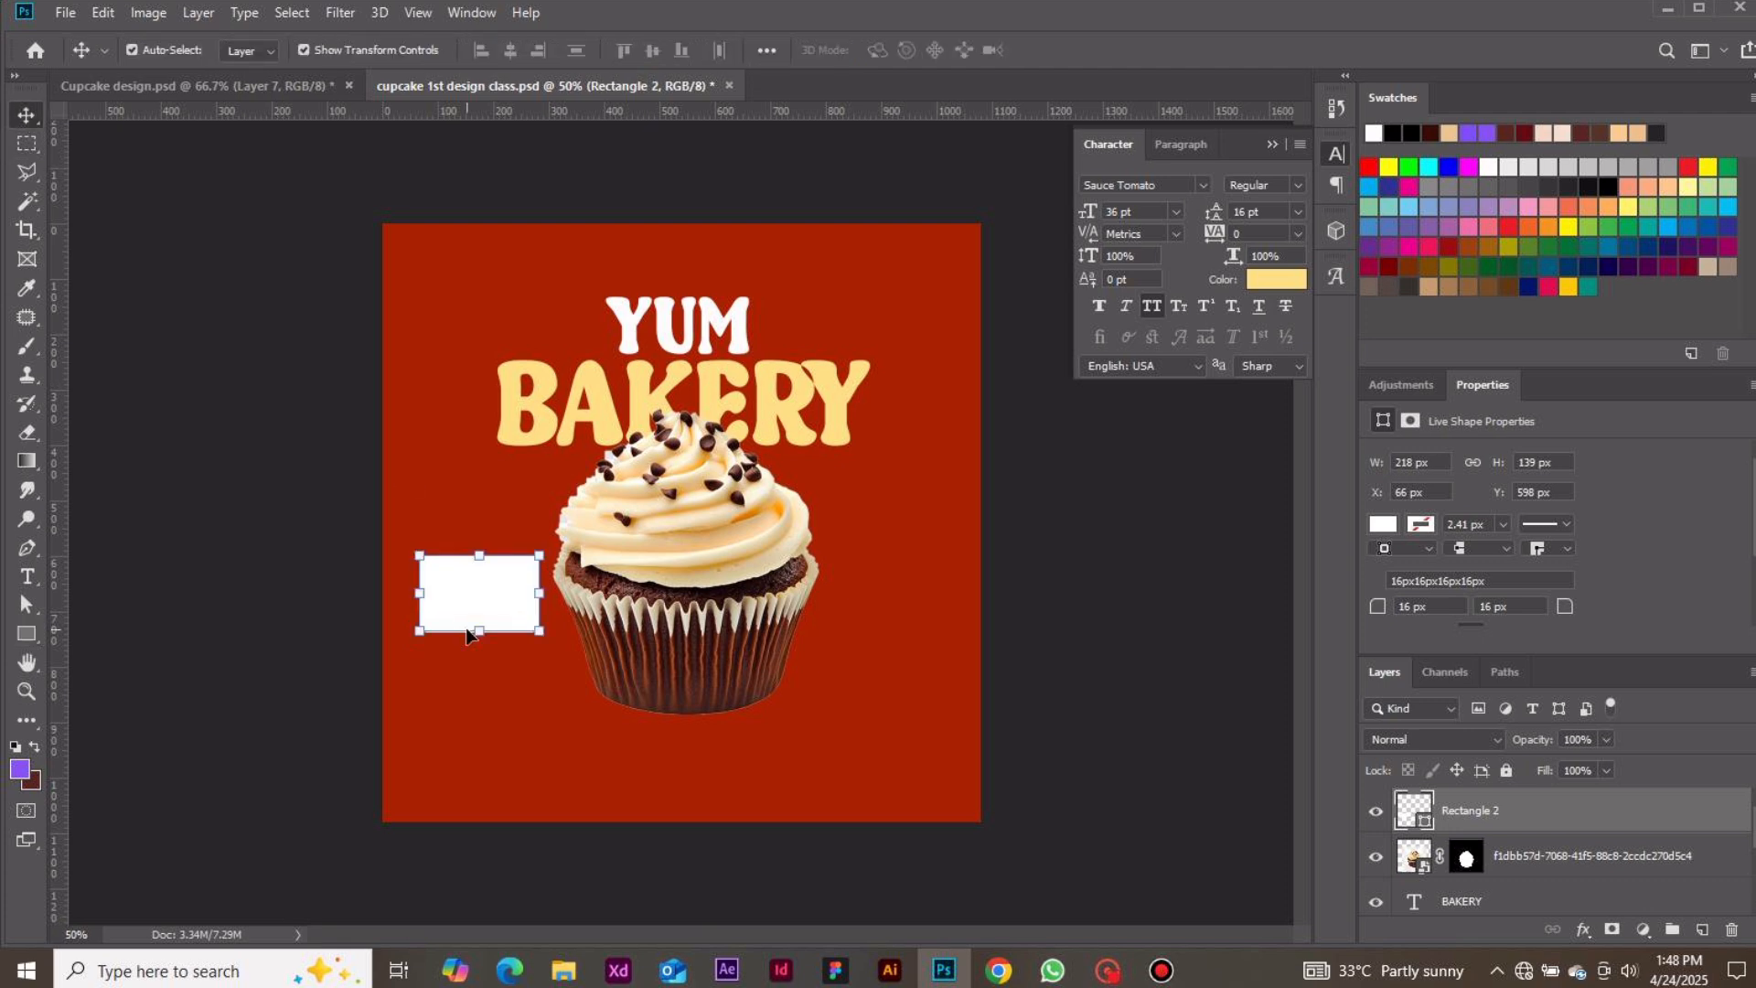
{"action": "left_click_drag", "start_coordinate": [474, 603], "coordinate": [542, 631]}
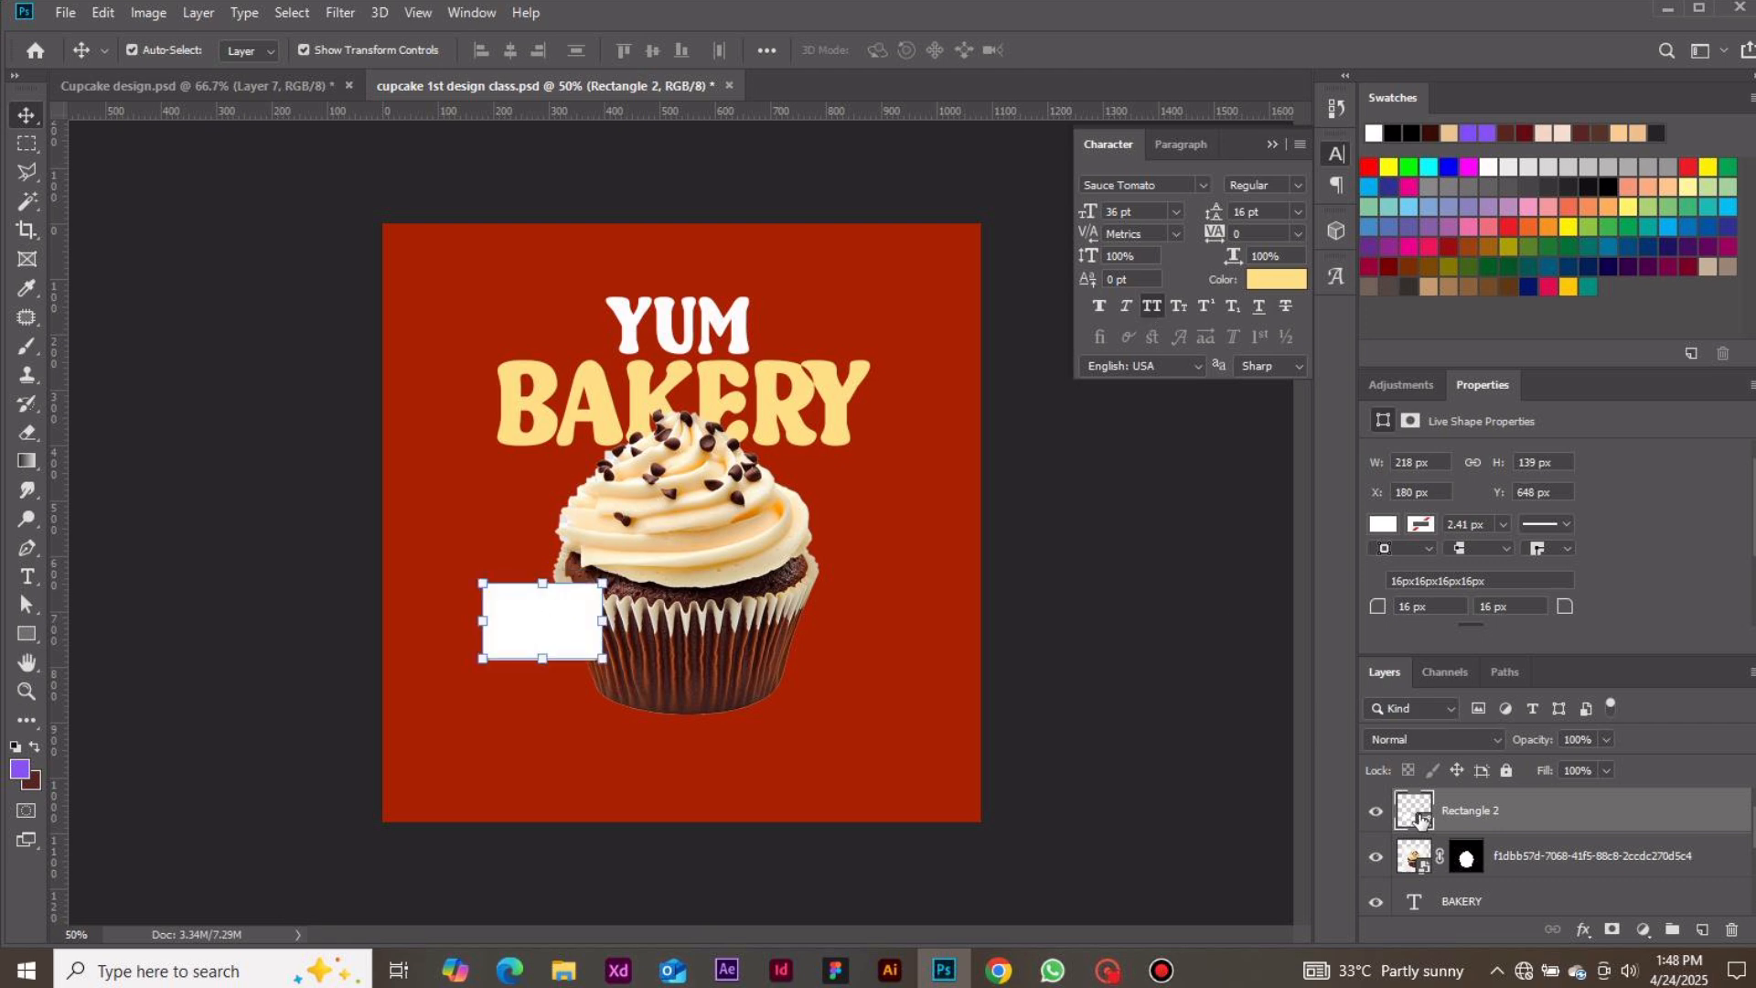
Fill the rounded rectangle with light yellow ffdf84 sampled from the BAKERY text
{"action": "double_click", "coordinate": [1417, 812]}
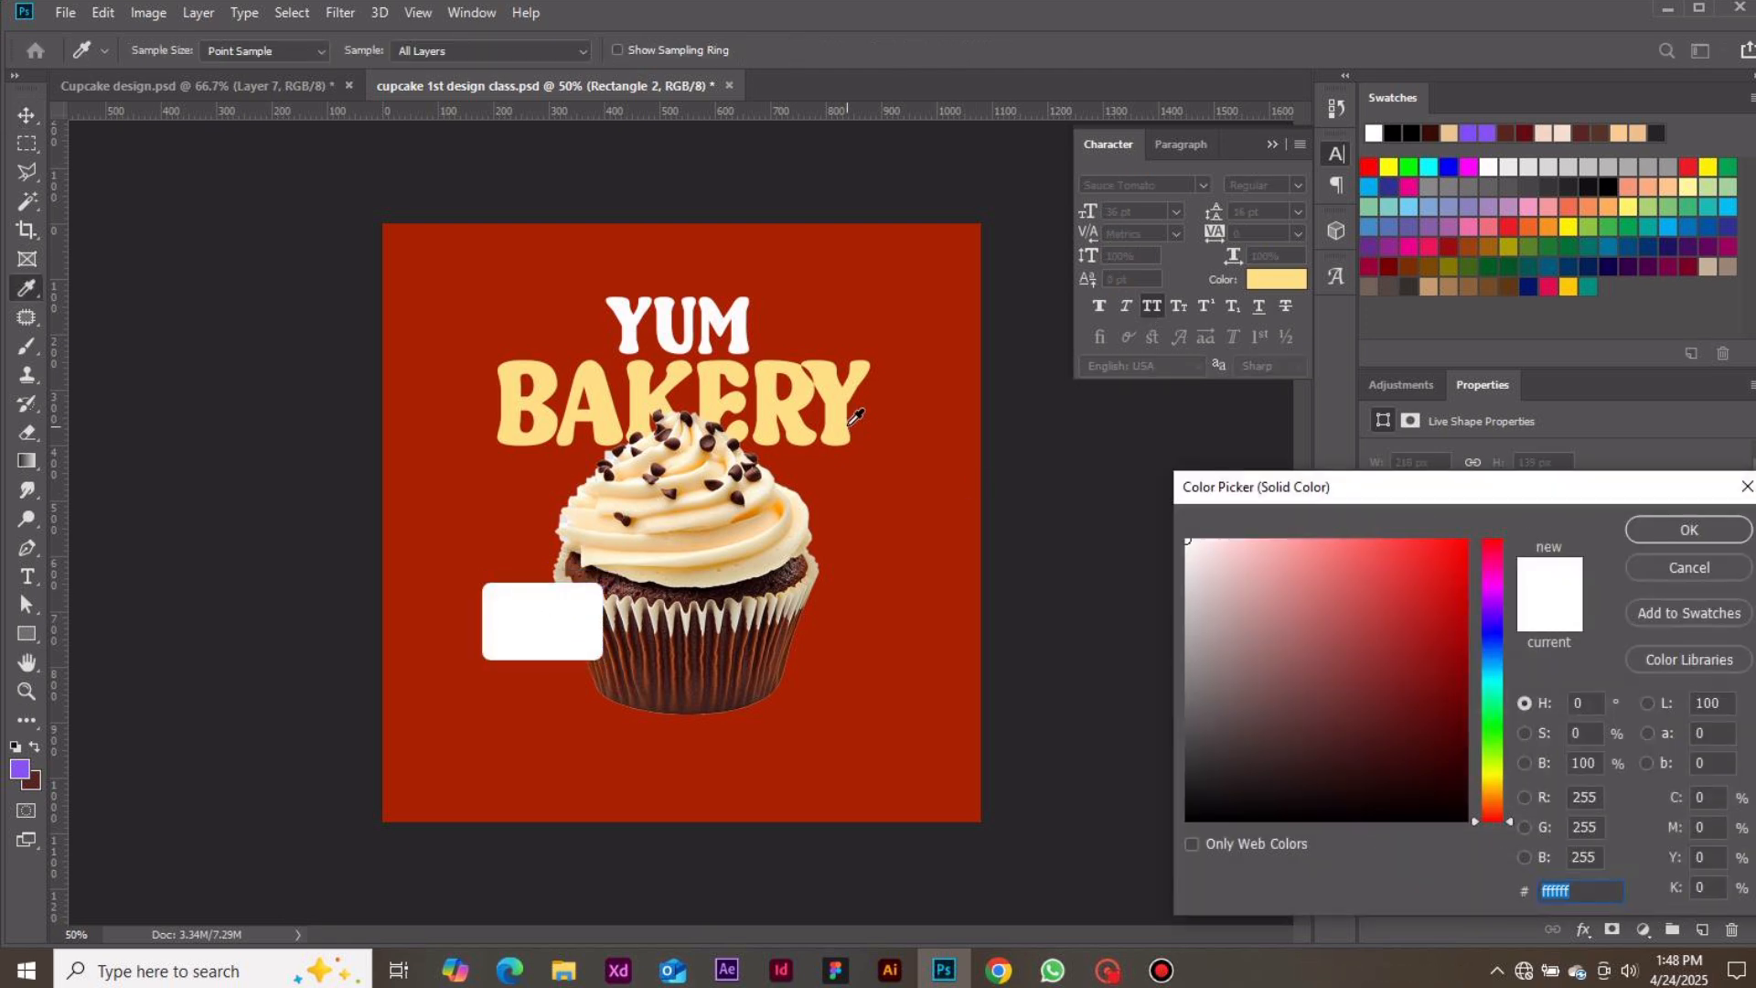
{"action": "left_click", "coordinate": [851, 411]}
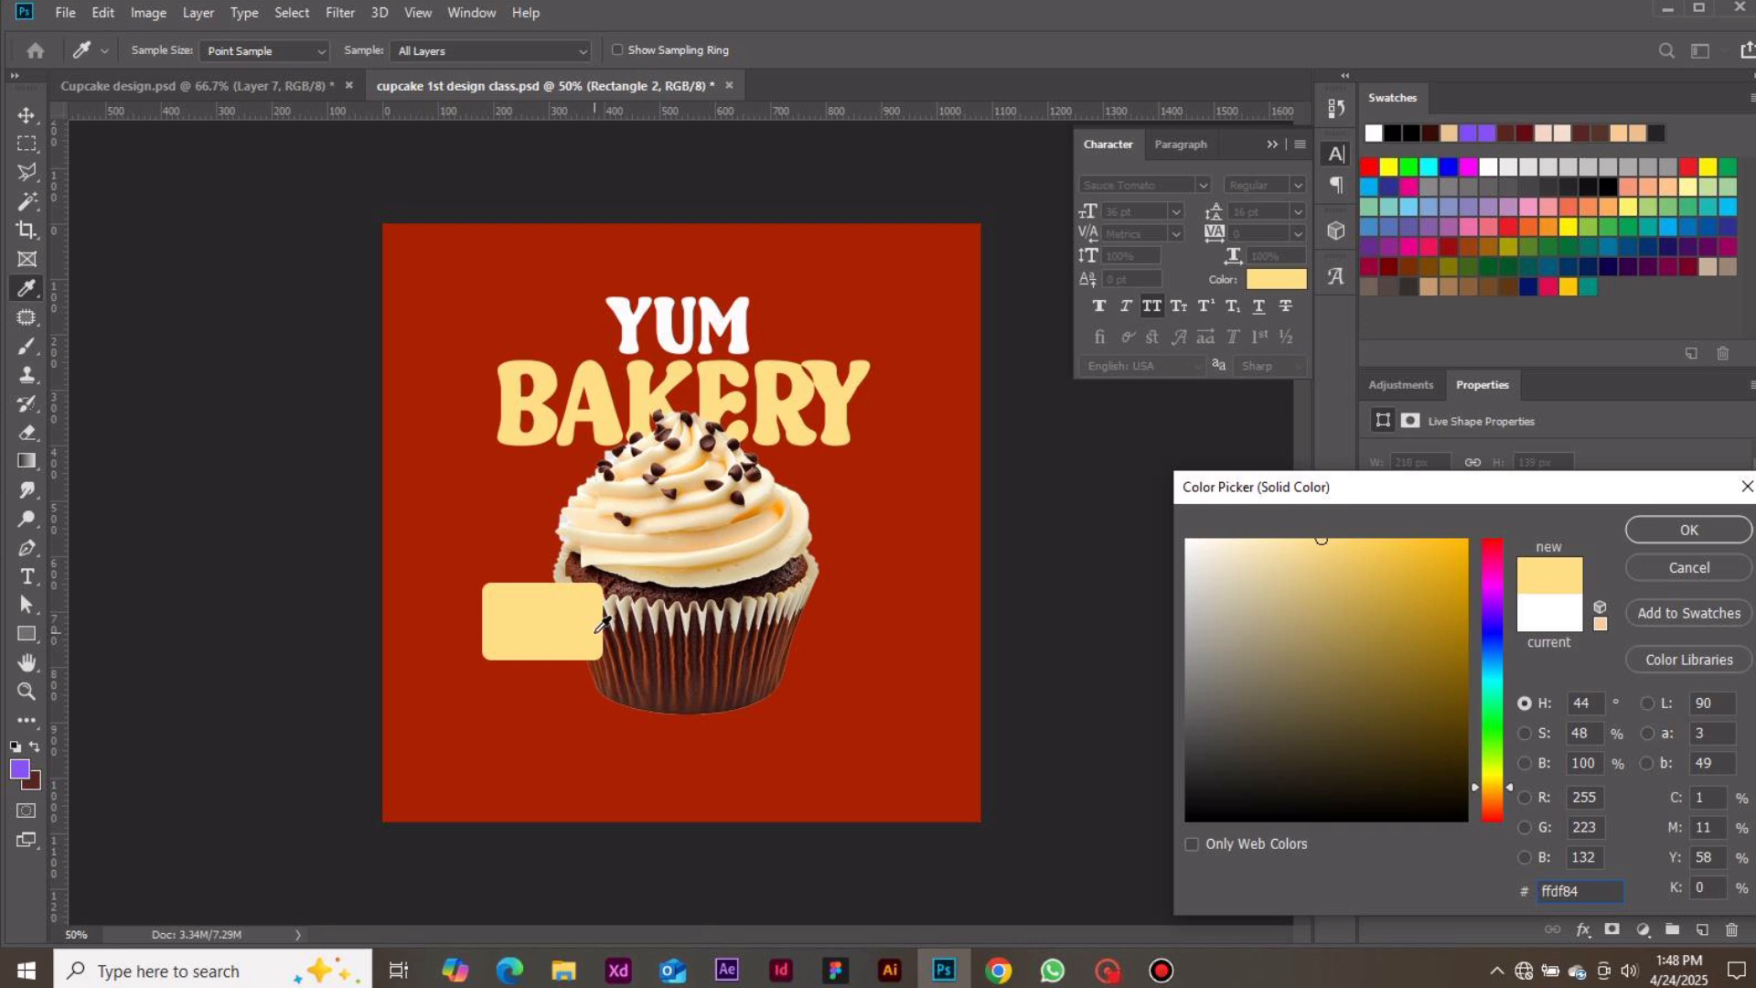
{"action": "mouse_move", "coordinate": [1321, 539]}
{"action": "left_mouse_down"}
{"action": "mouse_move", "coordinate": [1266, 540]}
{"action": "mouse_move", "coordinate": [1339, 540]}
{"action": "left_mouse_up"}
{"action": "left_click", "coordinate": [842, 418]}
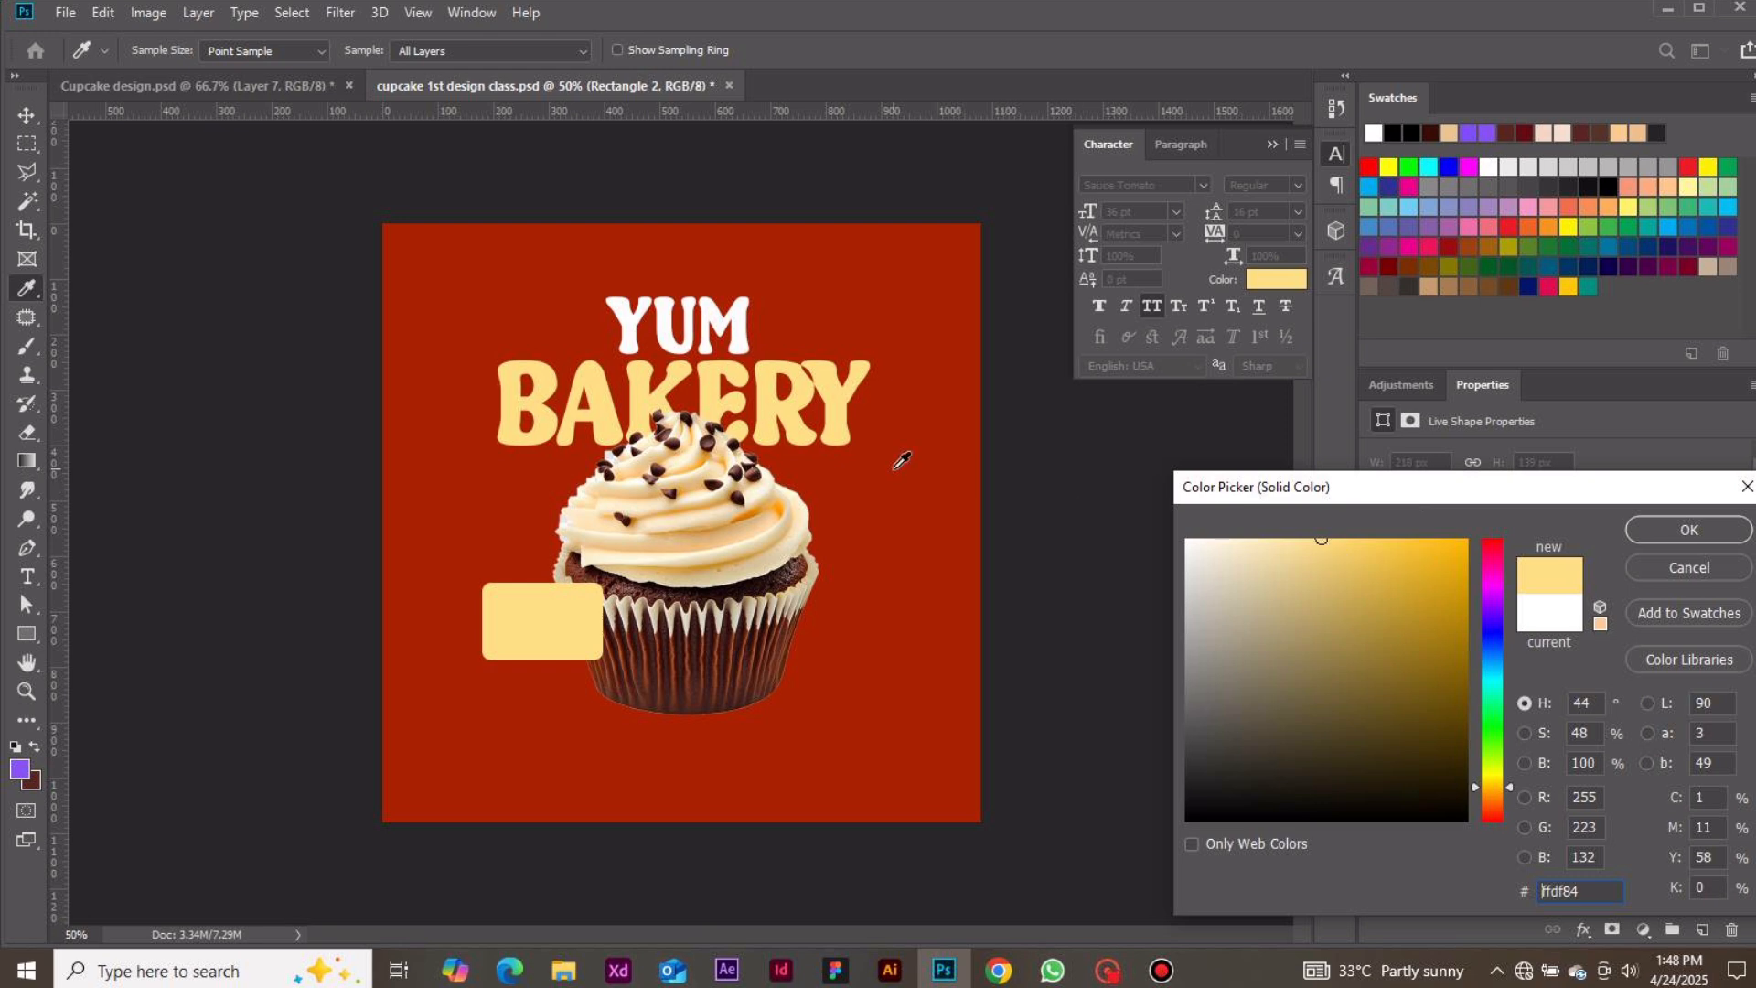
{"action": "left_click", "coordinate": [741, 320]}
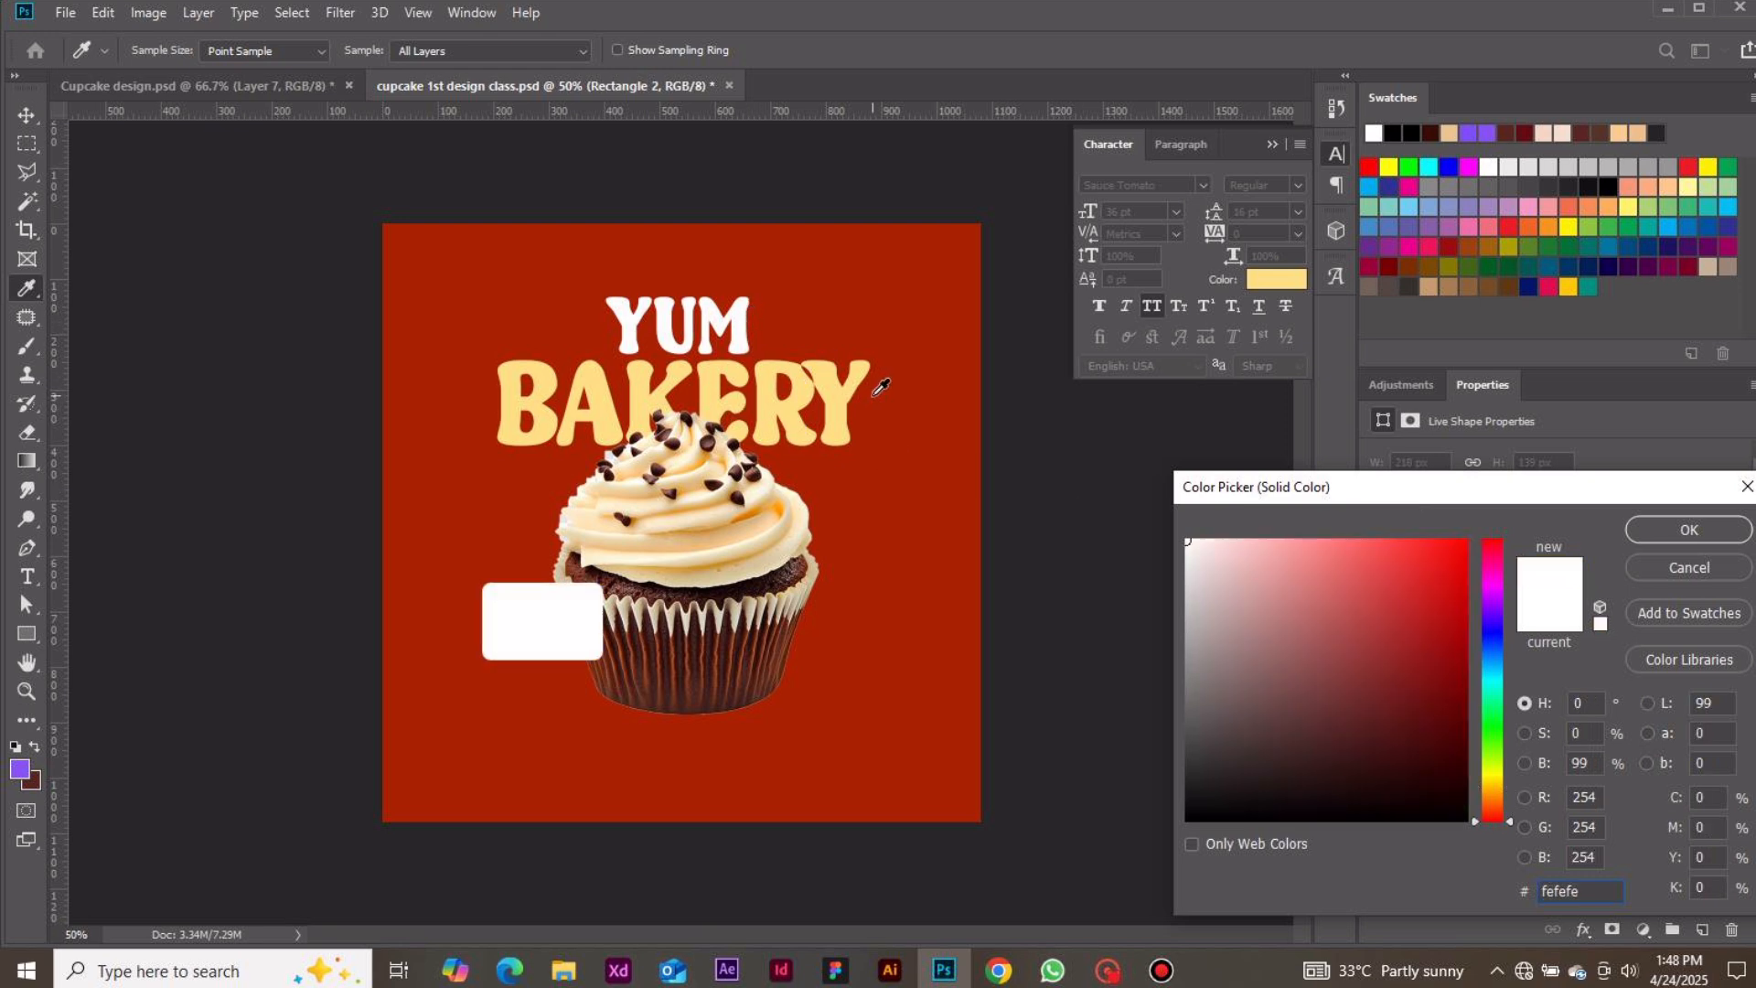
{"action": "left_click", "coordinate": [854, 388]}
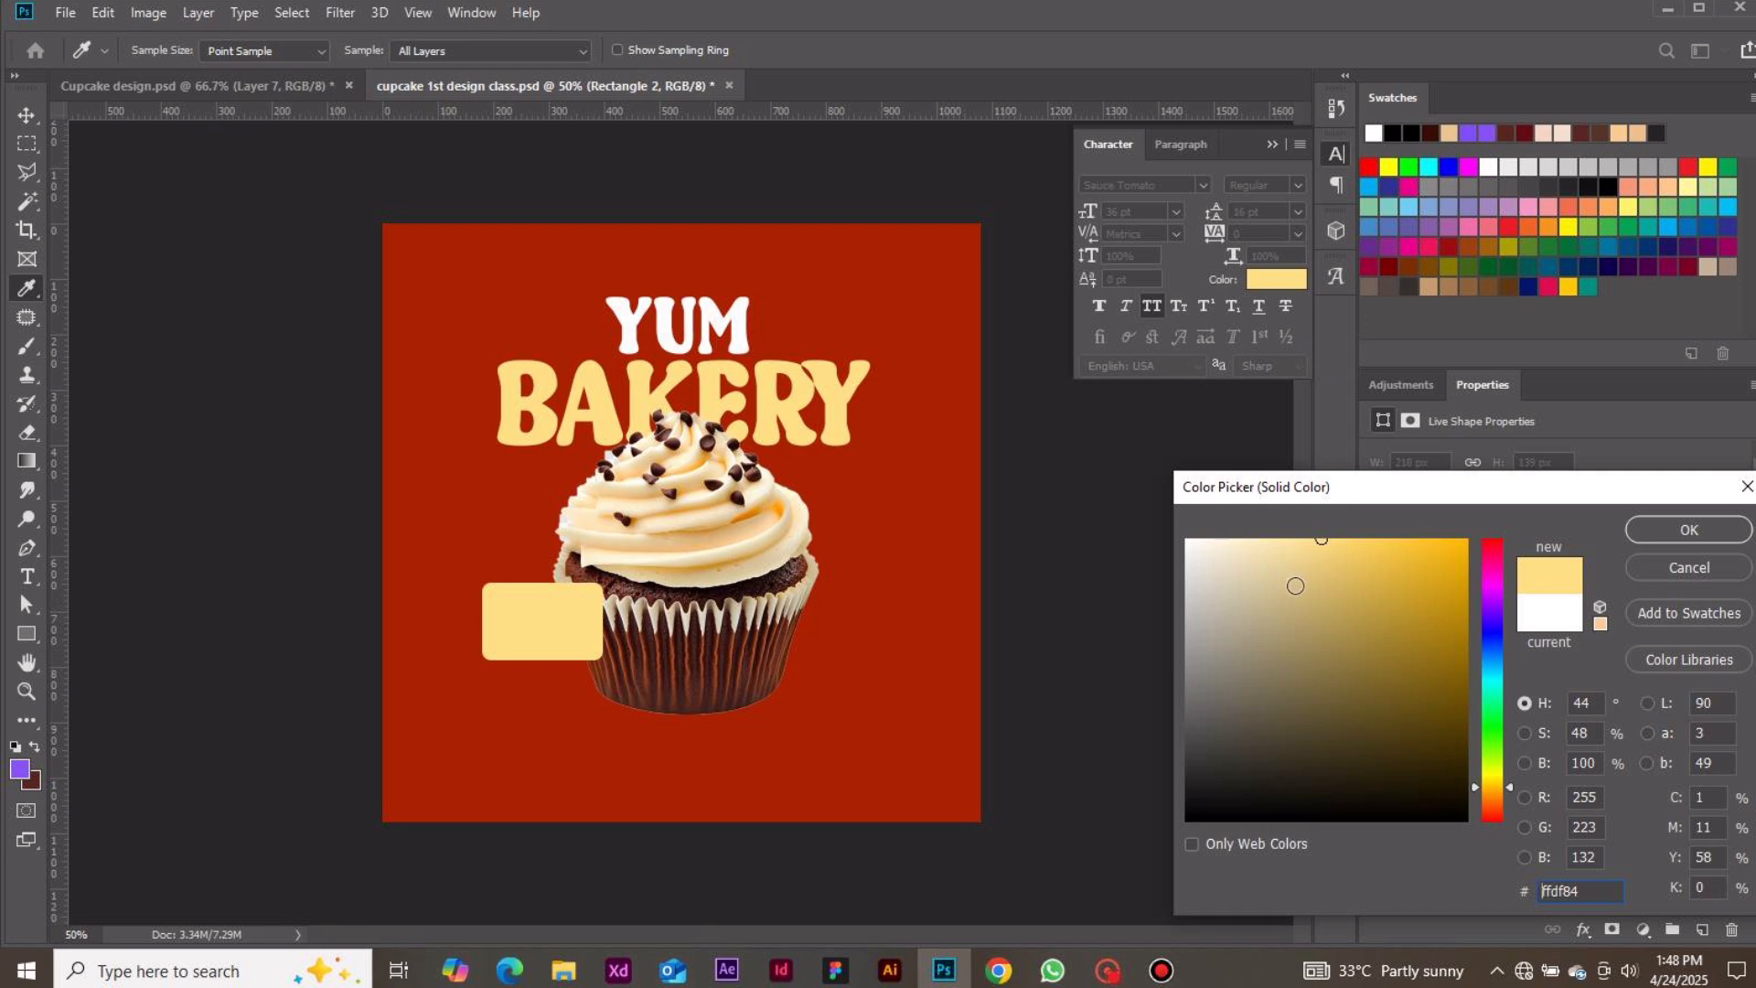
{"action": "left_click", "coordinate": [1689, 529]}
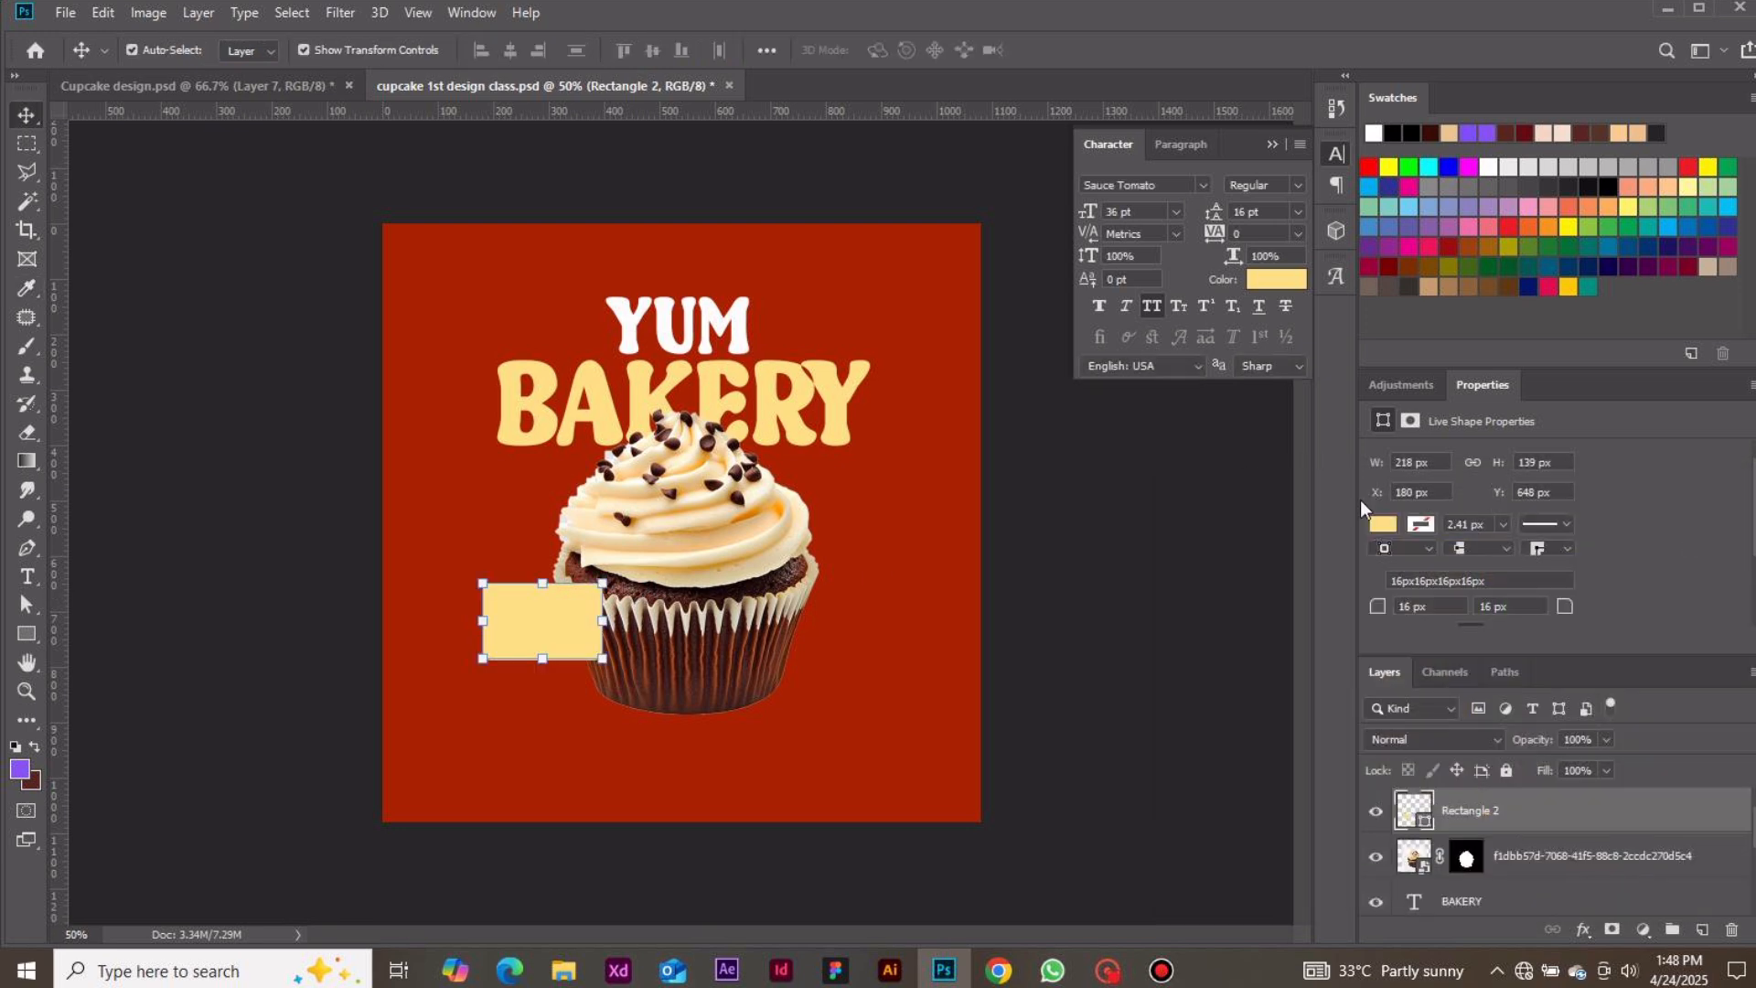
{"action": "left_click", "coordinate": [1201, 564]}
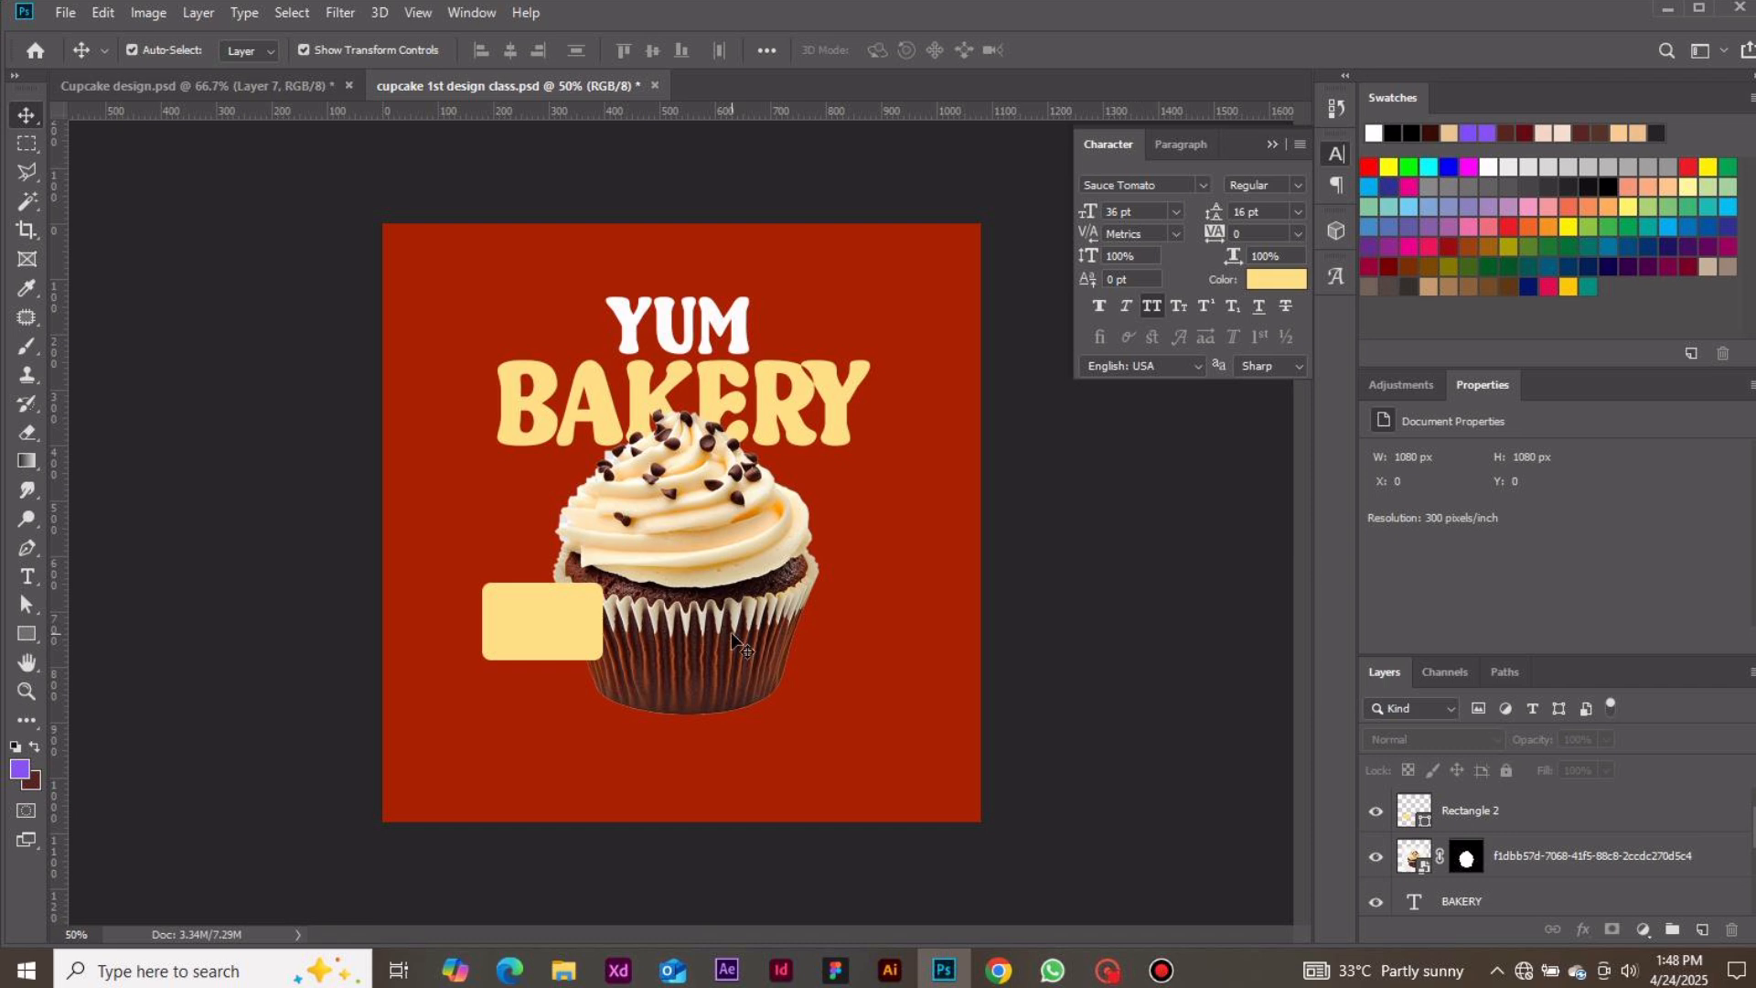
{"action": "key", "text": "t"}
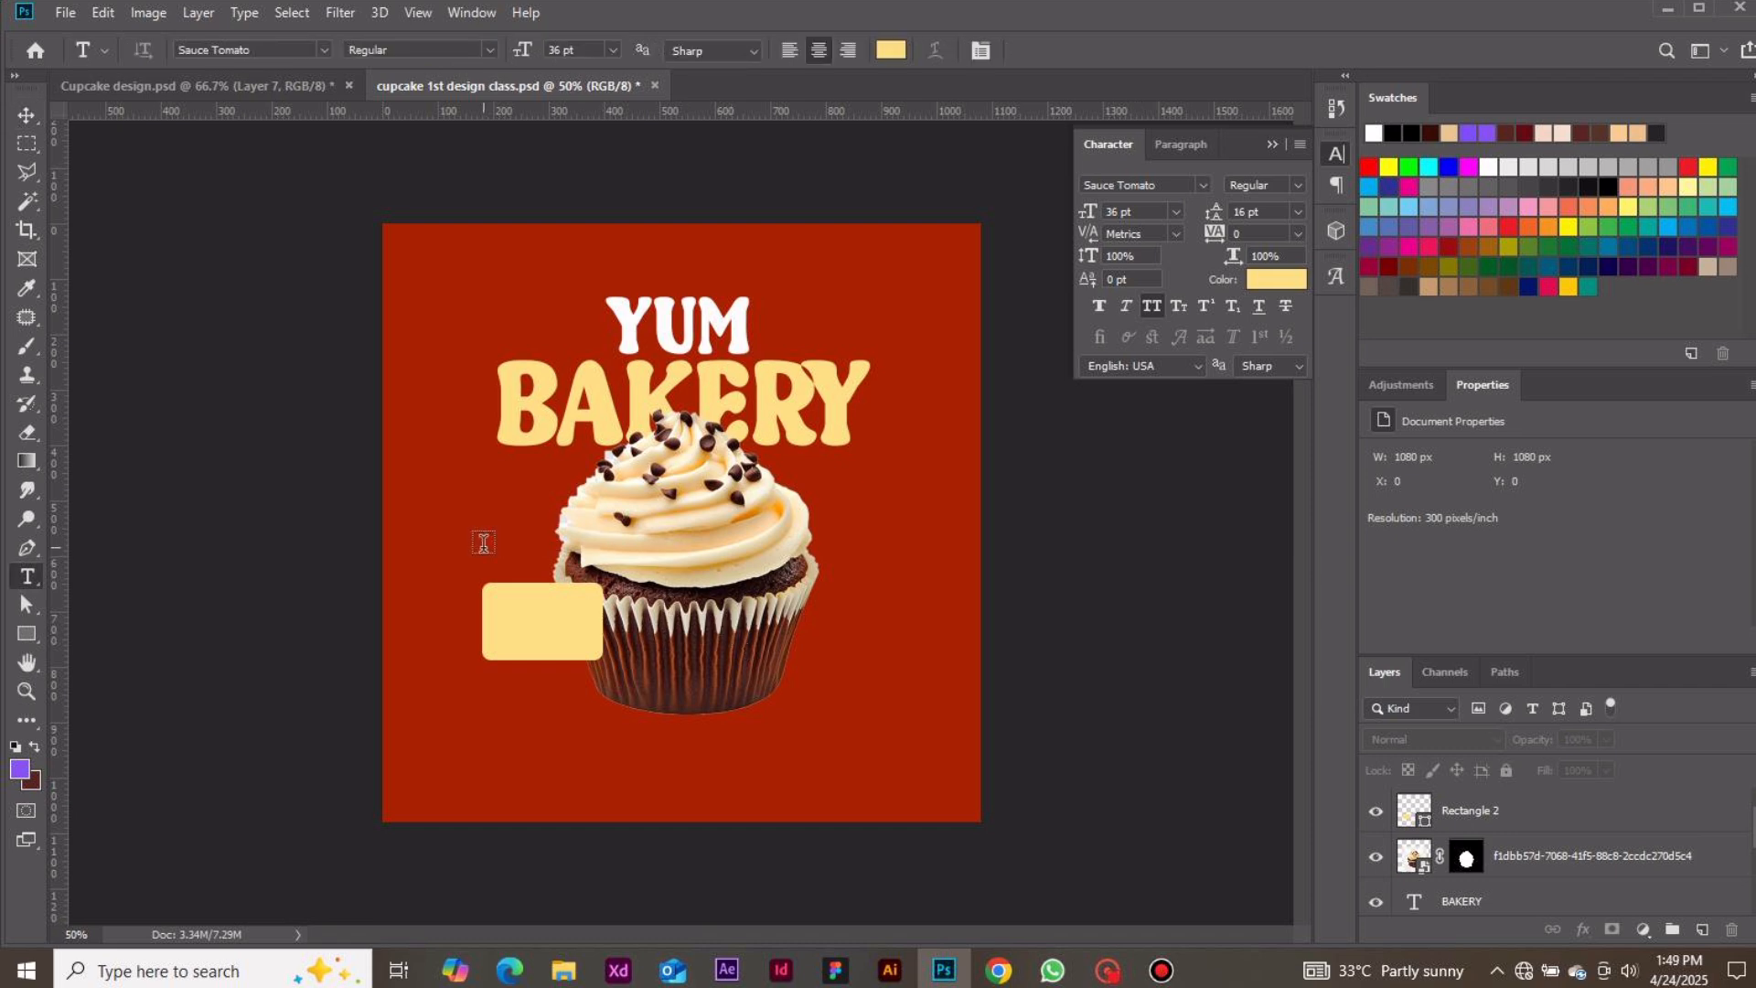
{"action": "left_click", "coordinate": [483, 542]}
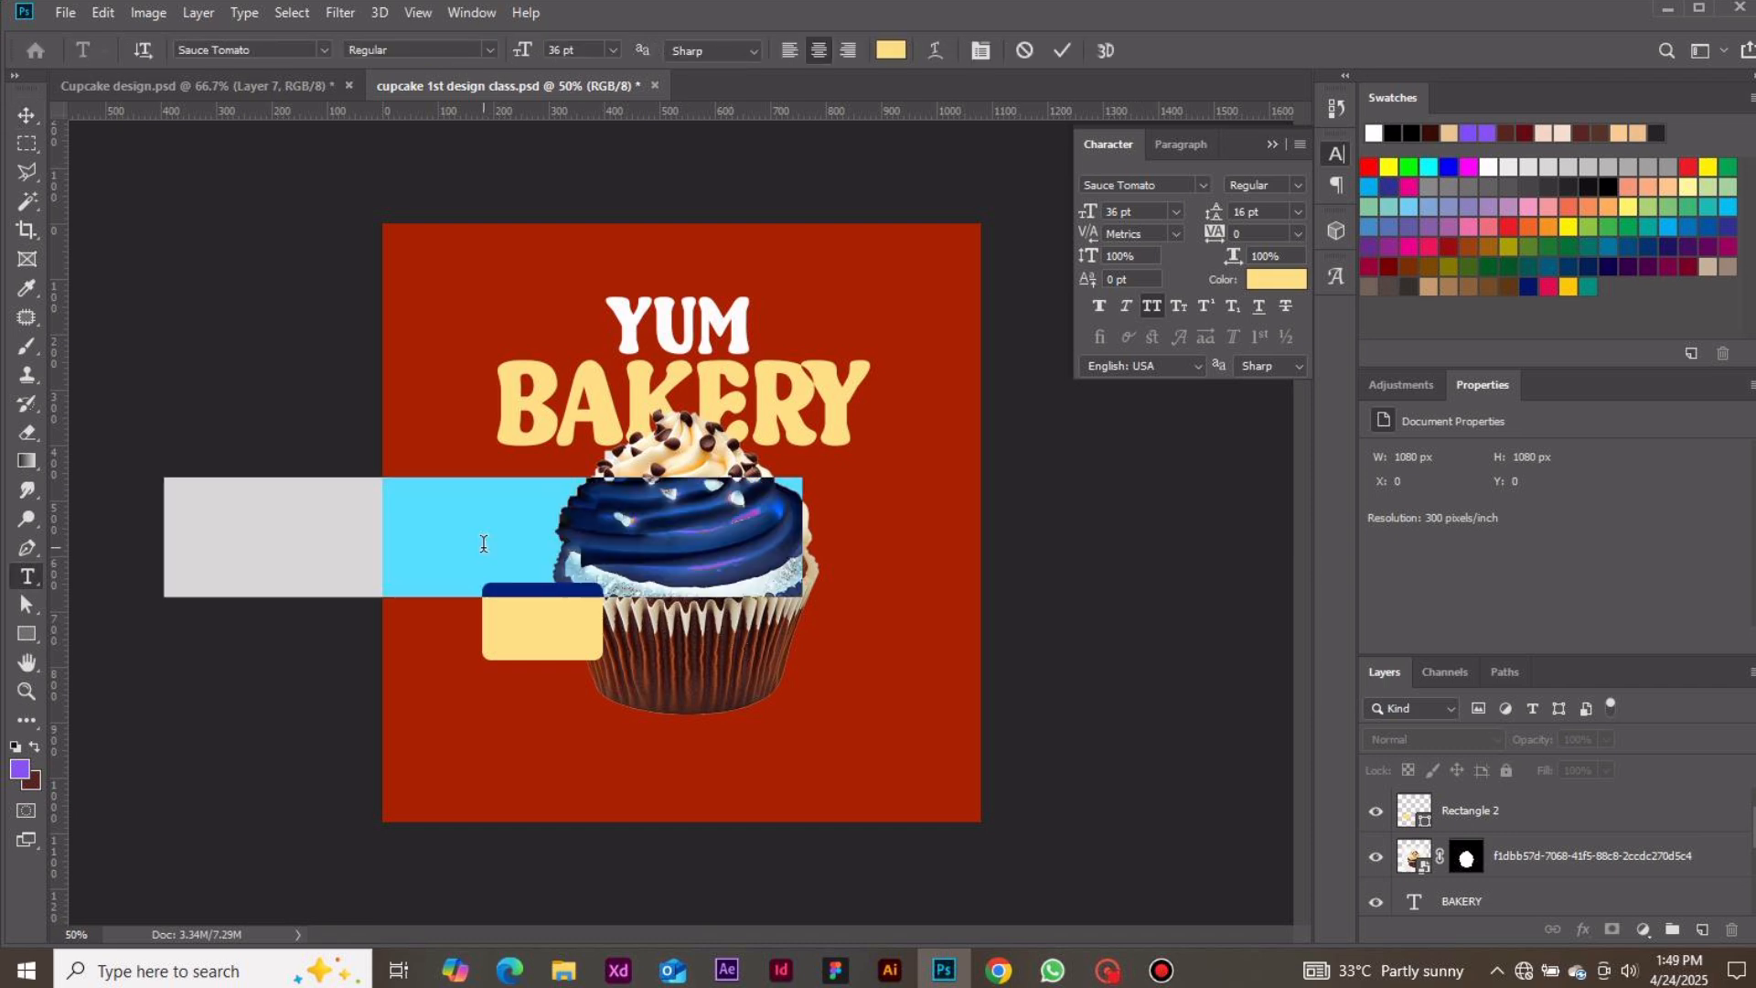
{"action": "left_click", "coordinate": [1026, 50]}
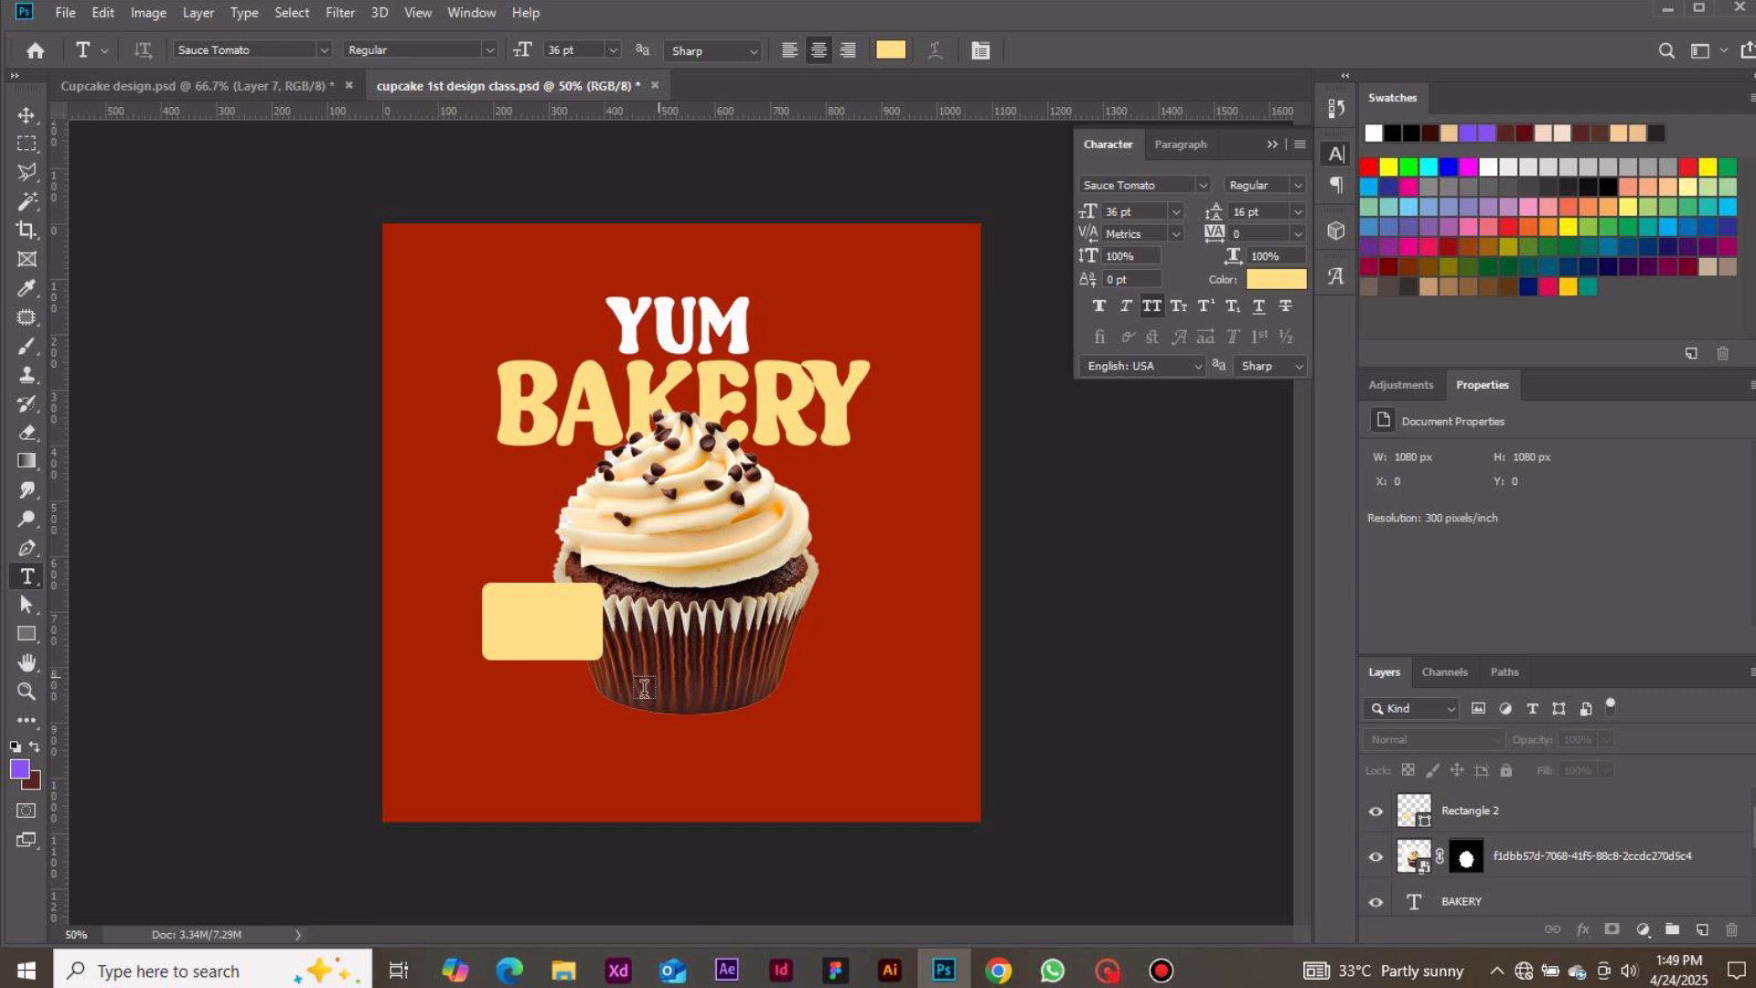
Create a paragraph text box below the cupcake and set its type size to 5 pt with 6 pt leading
{"action": "left_click_drag", "start_coordinate": [505, 741], "coordinate": [684, 810]}
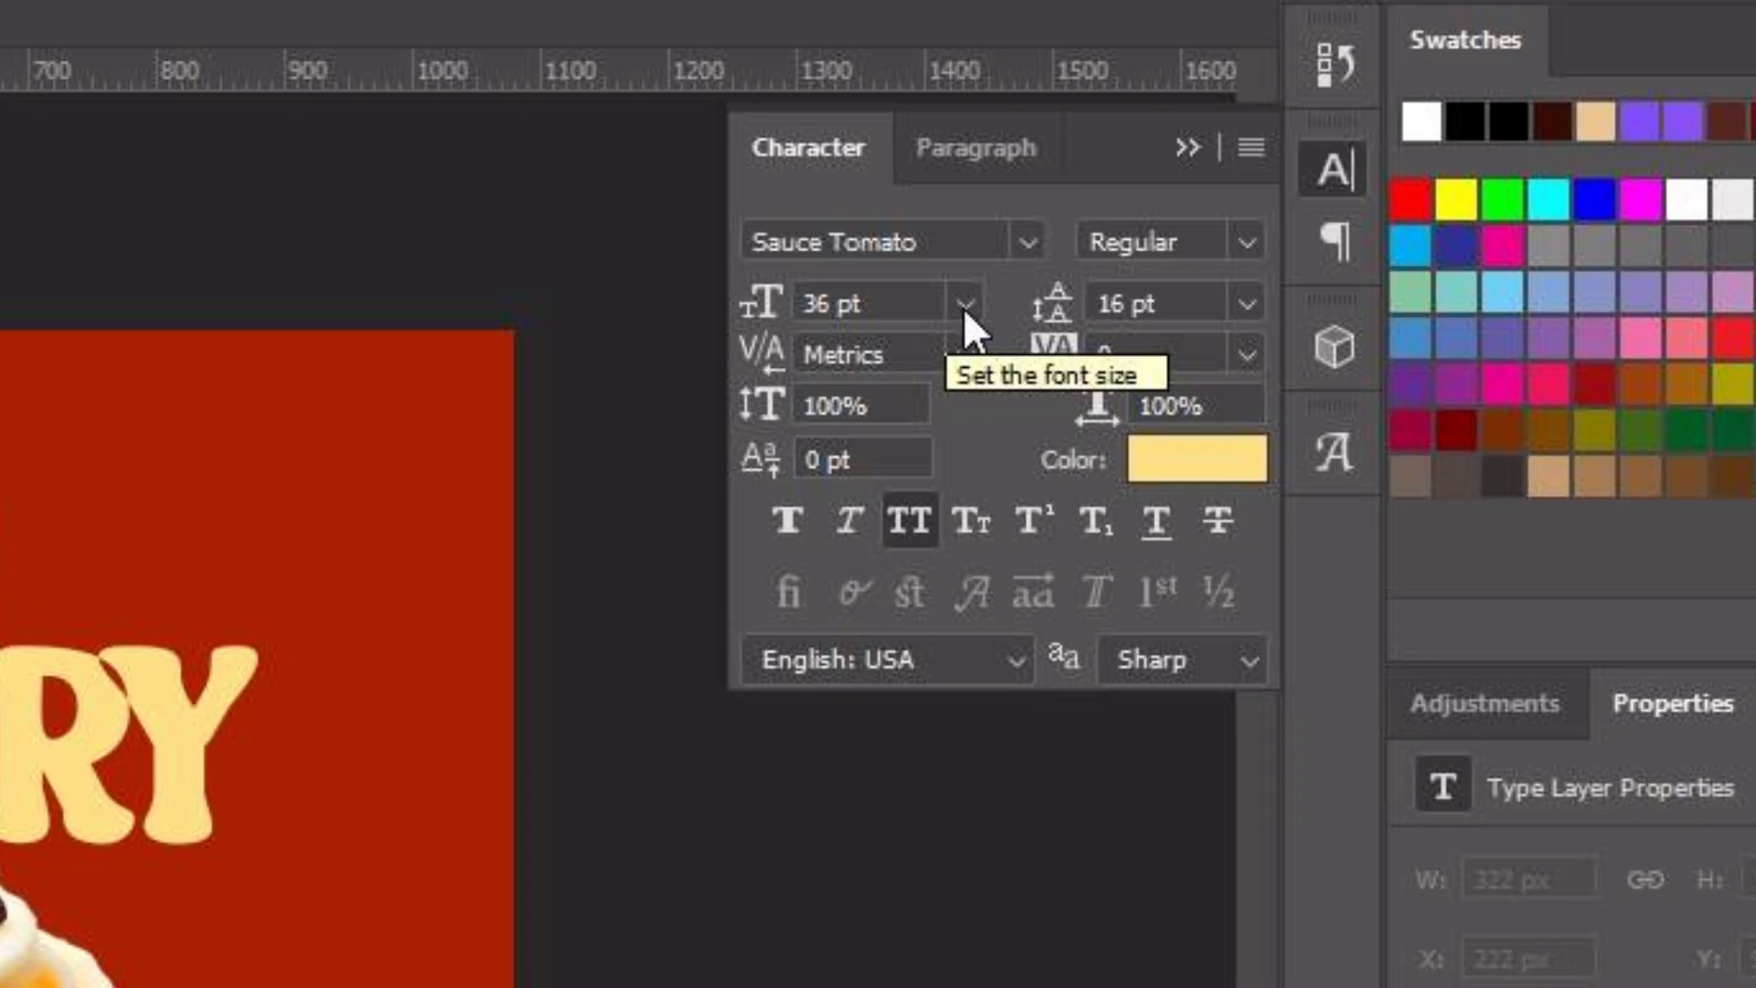
{"action": "left_click", "coordinate": [1176, 212]}
{"action": "left_click", "coordinate": [907, 423]}
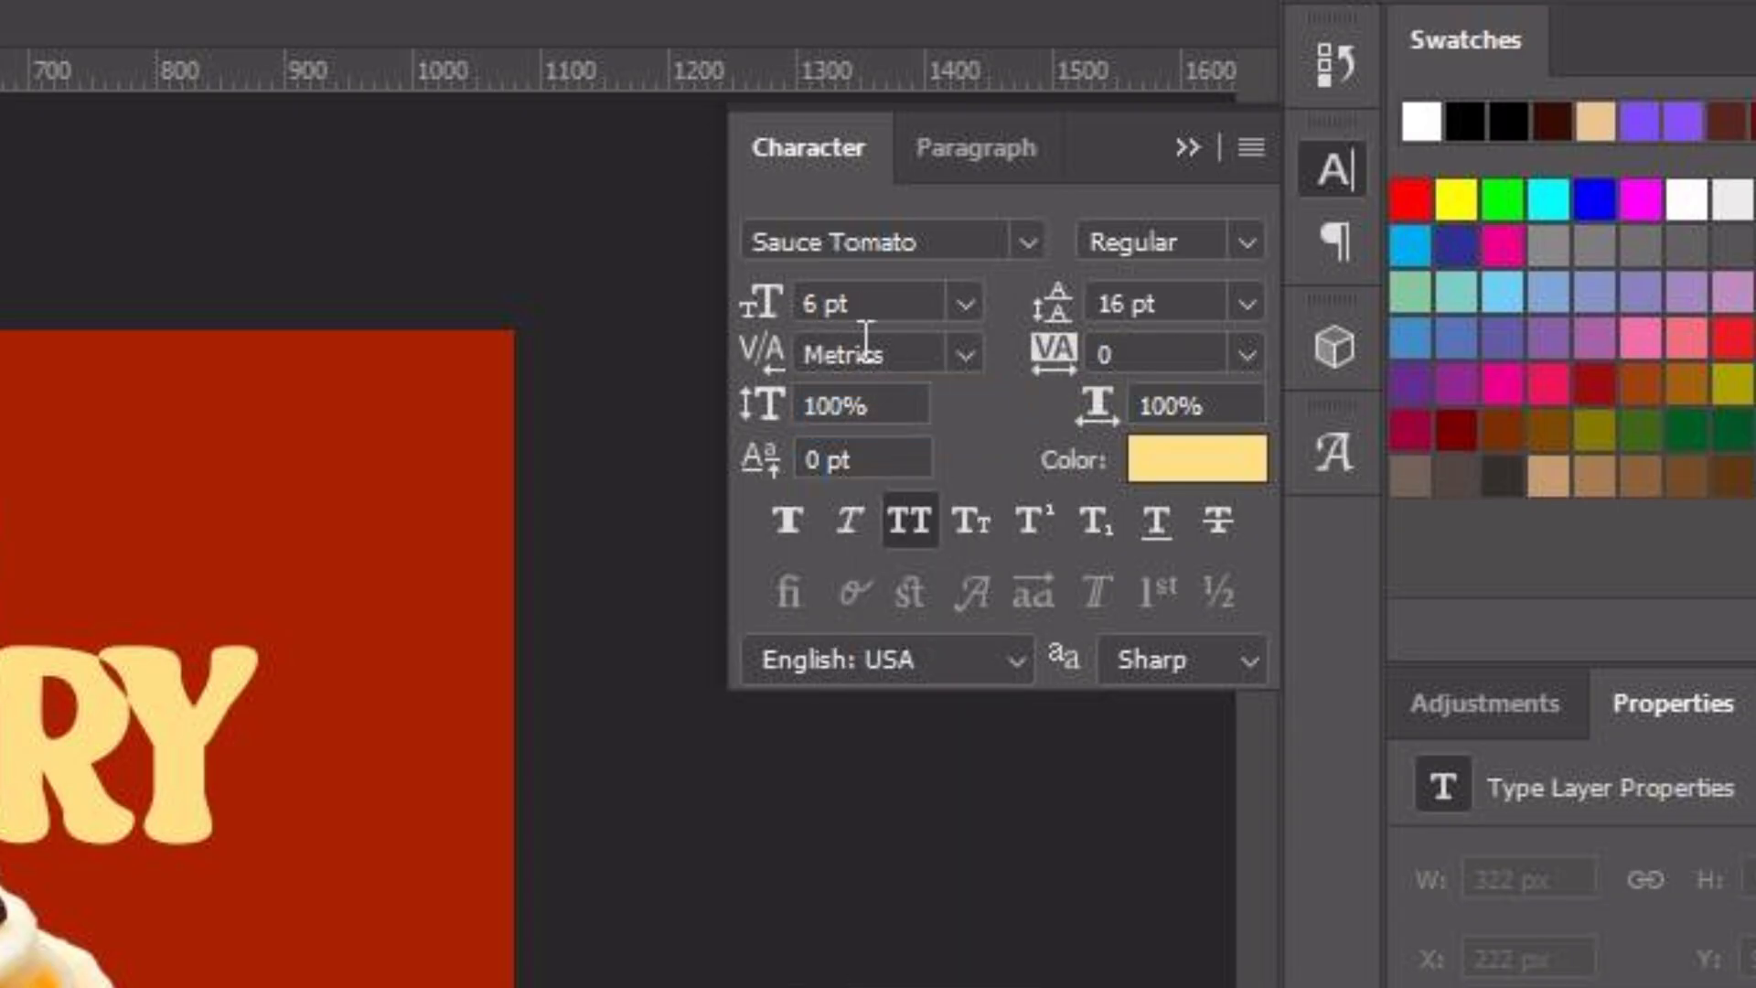
{"action": "type", "text": "5"}
{"action": "key", "text": "Return"}
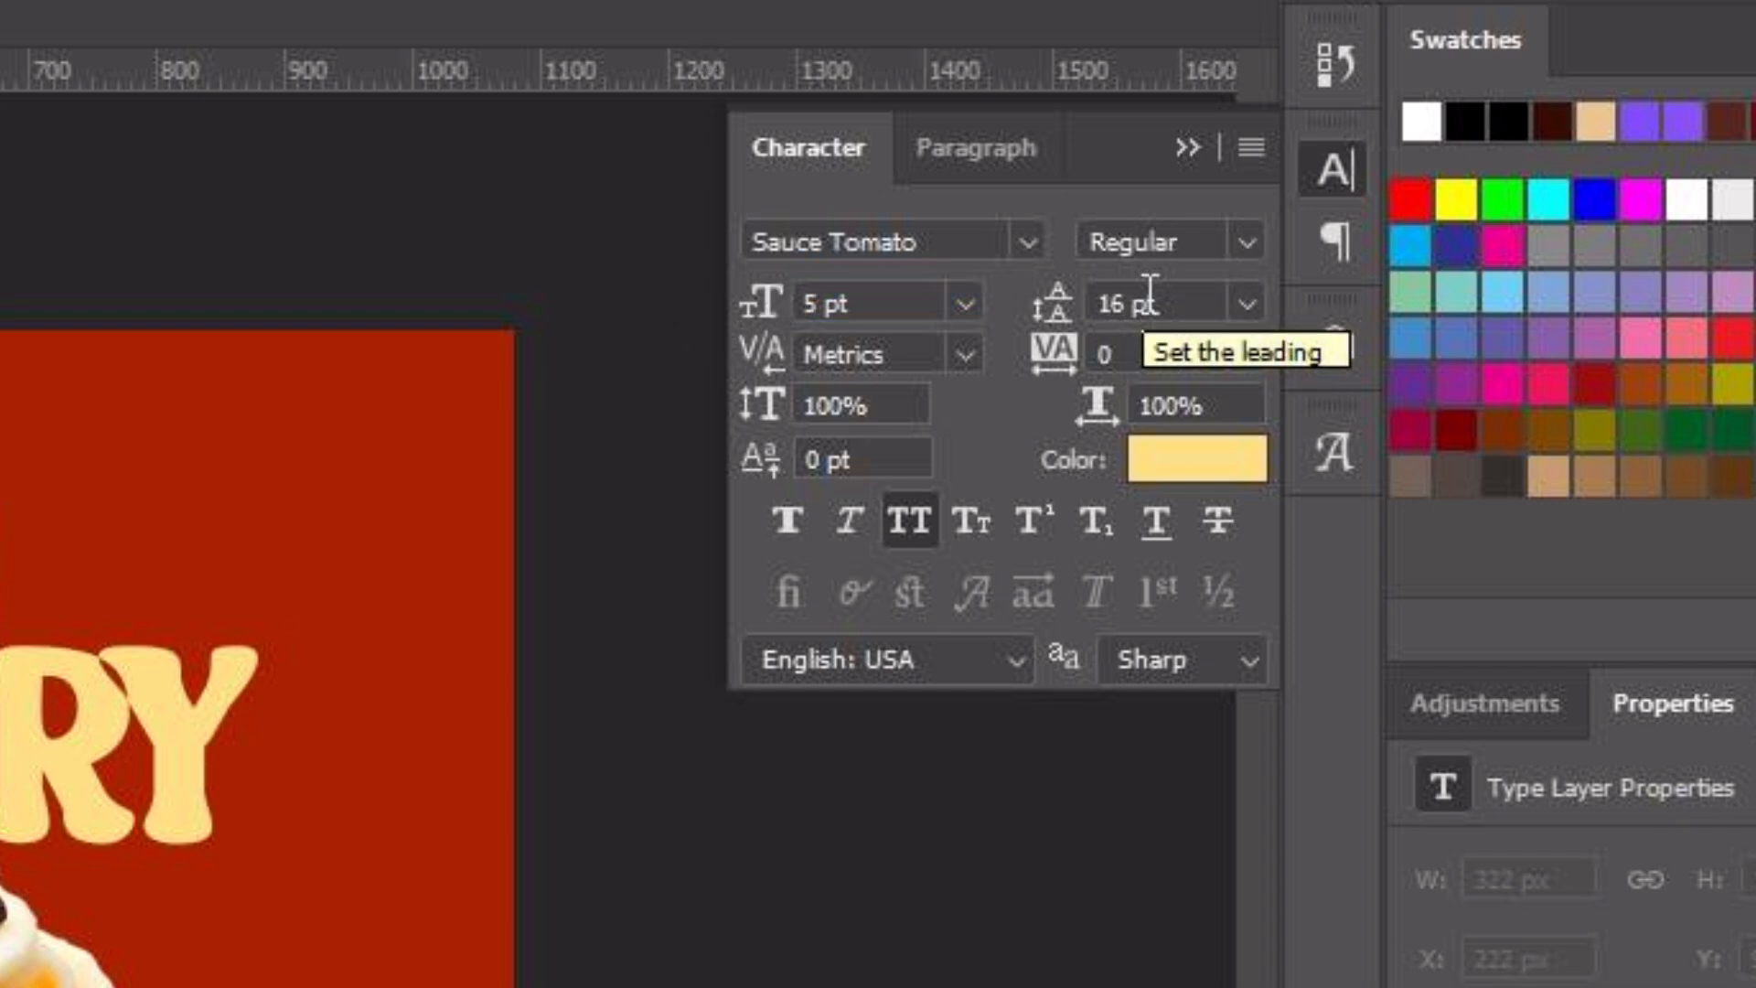
{"action": "double_click", "coordinate": [1113, 303]}
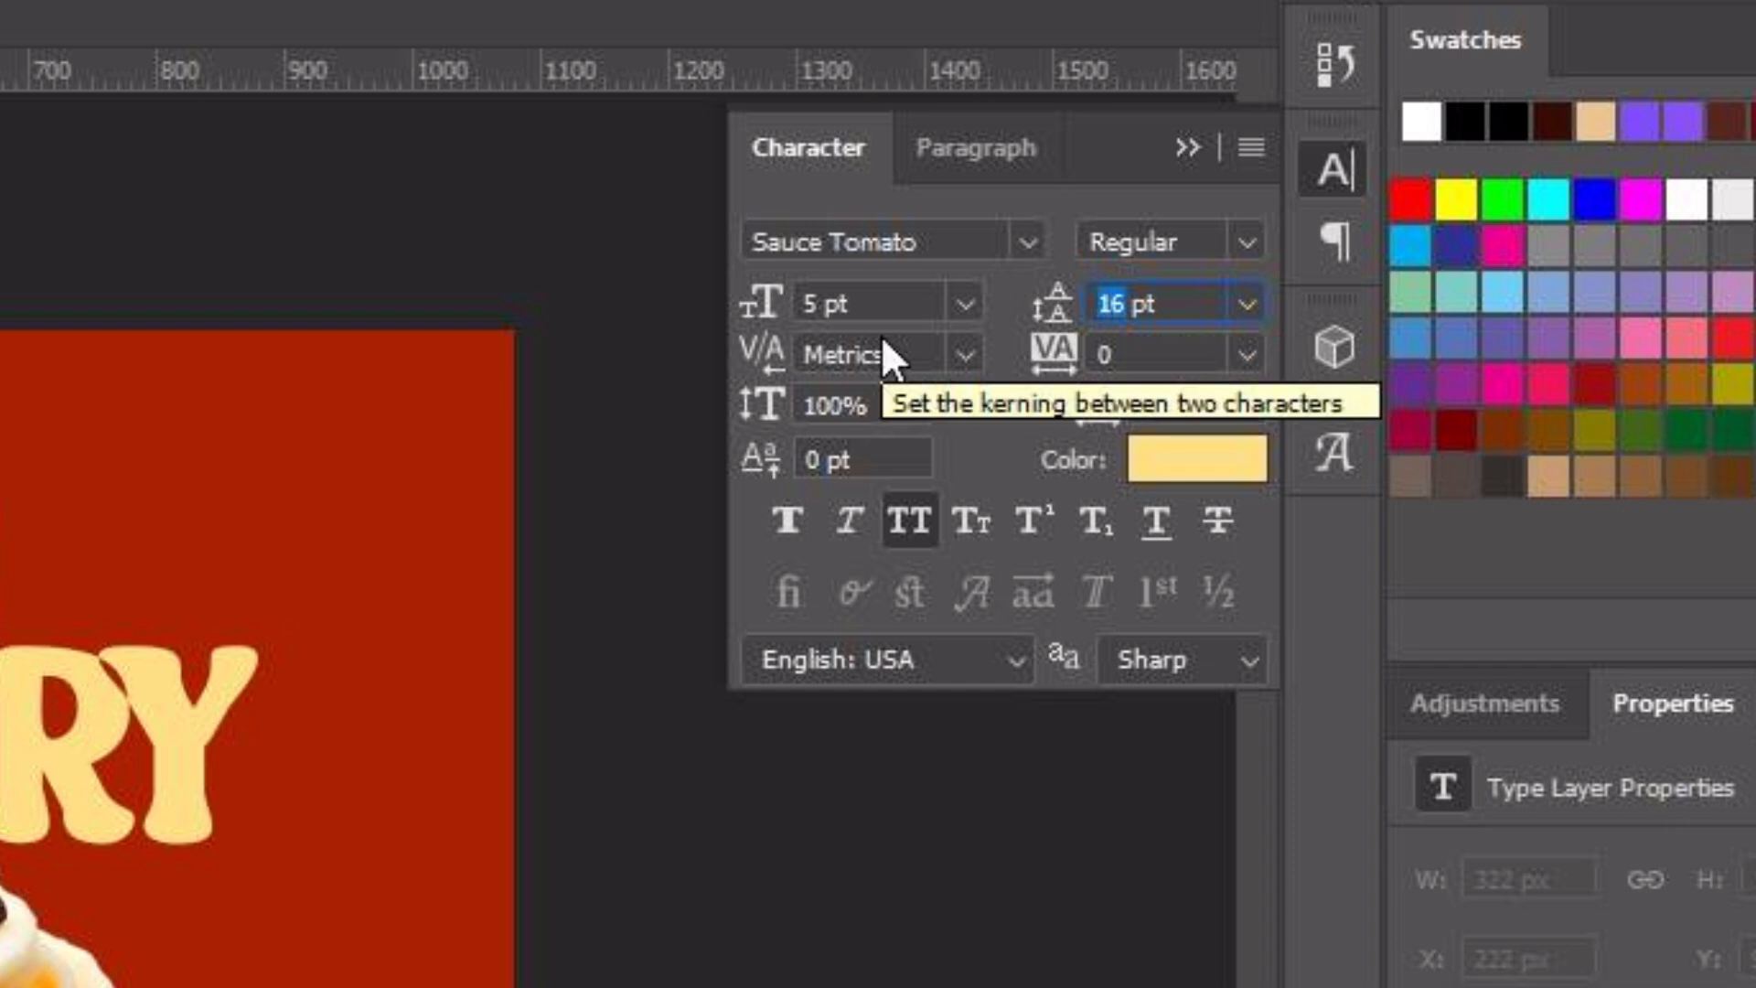
{"action": "type", "text": "6"}
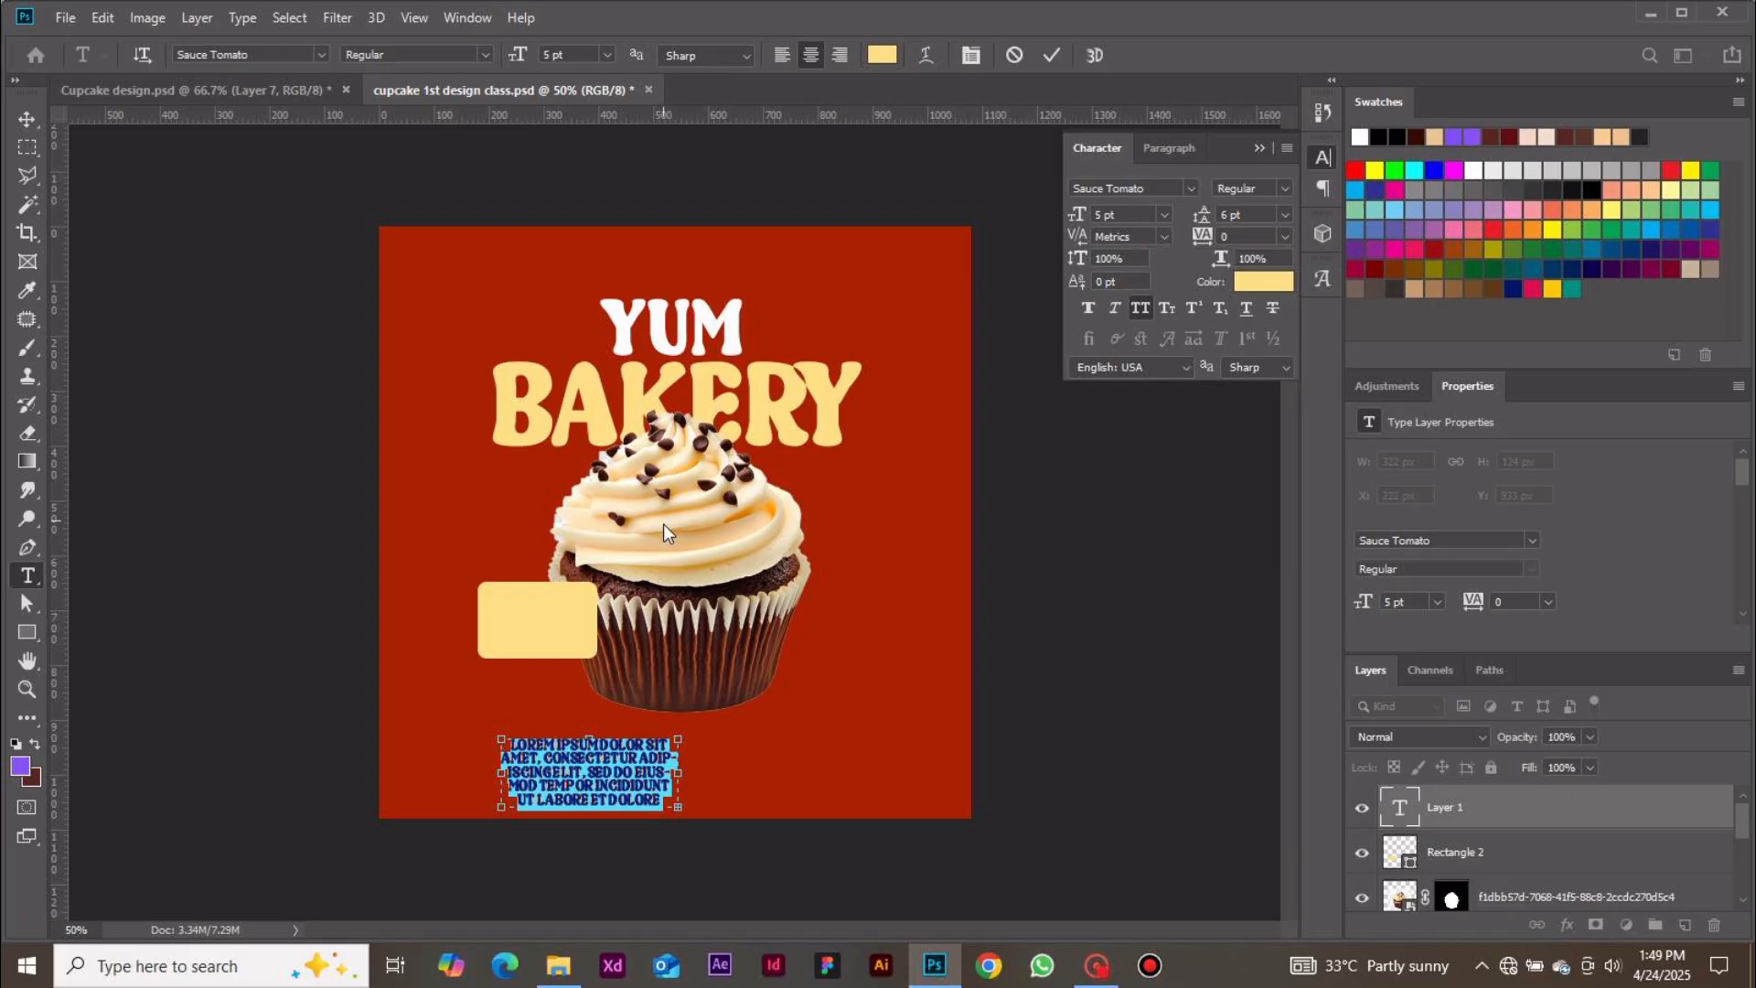
Replace the placeholder text with "Indulging in the delightful sweetness of this cupcake."
{"action": "key", "text": "BackSpace"}
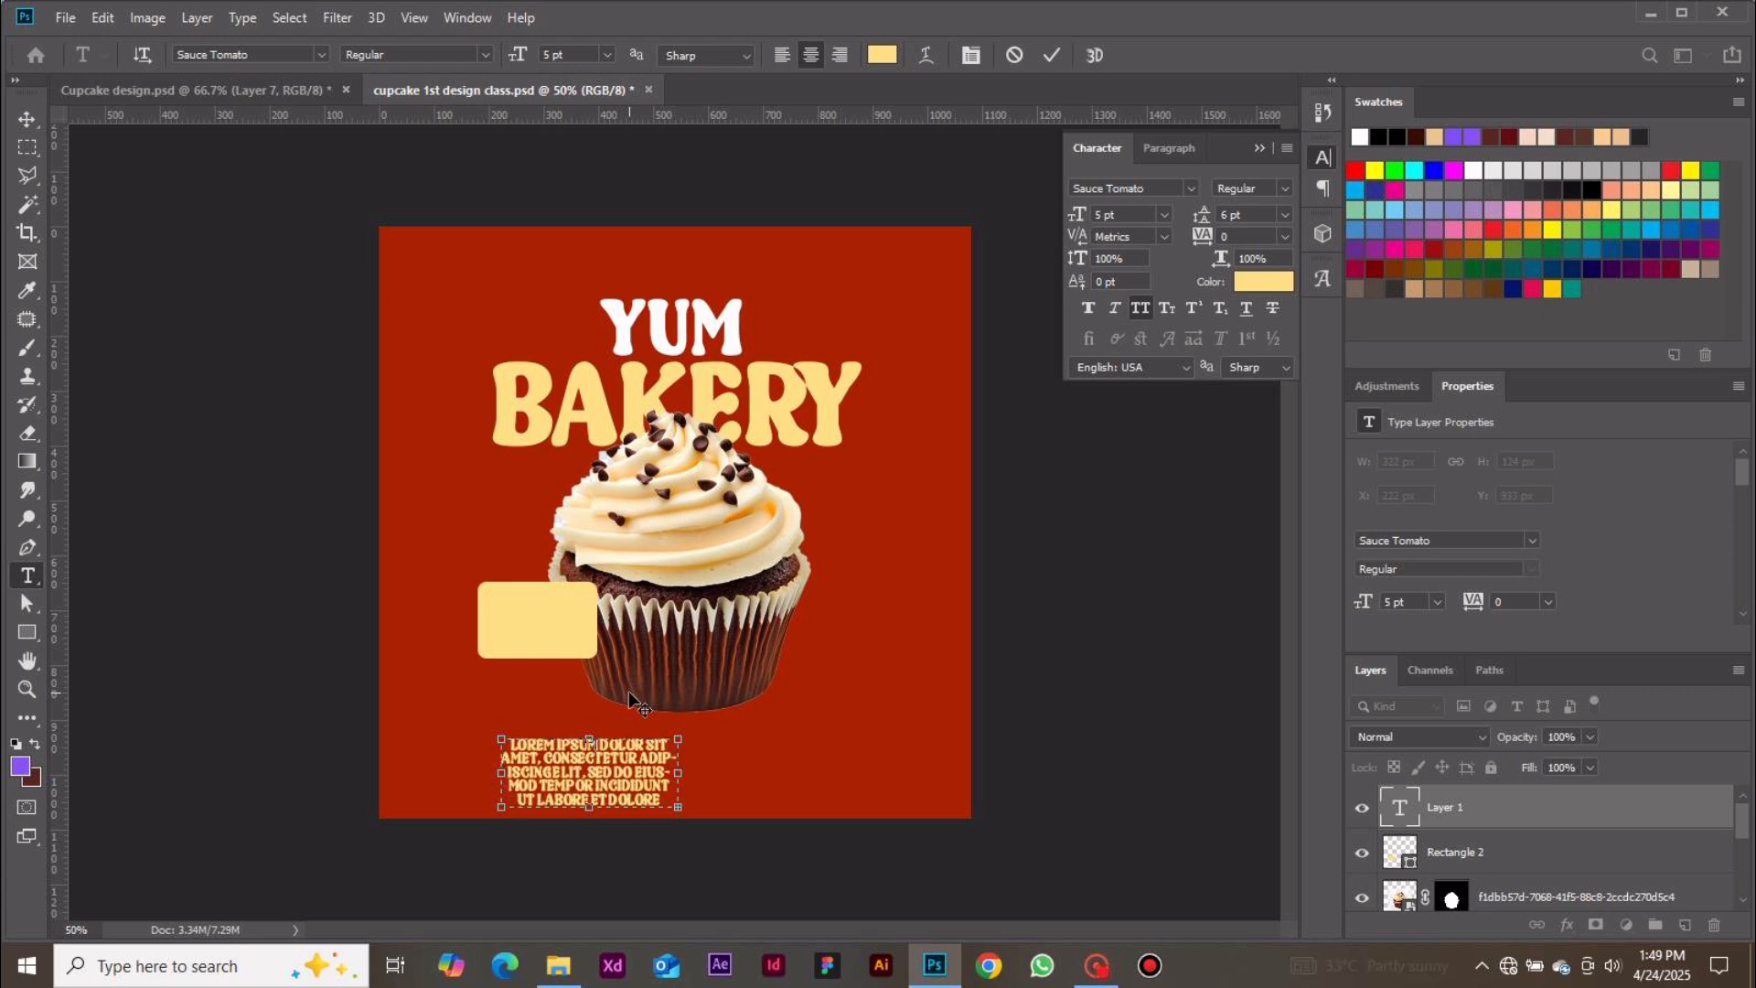
{"action": "type", "text": "INDUL"}
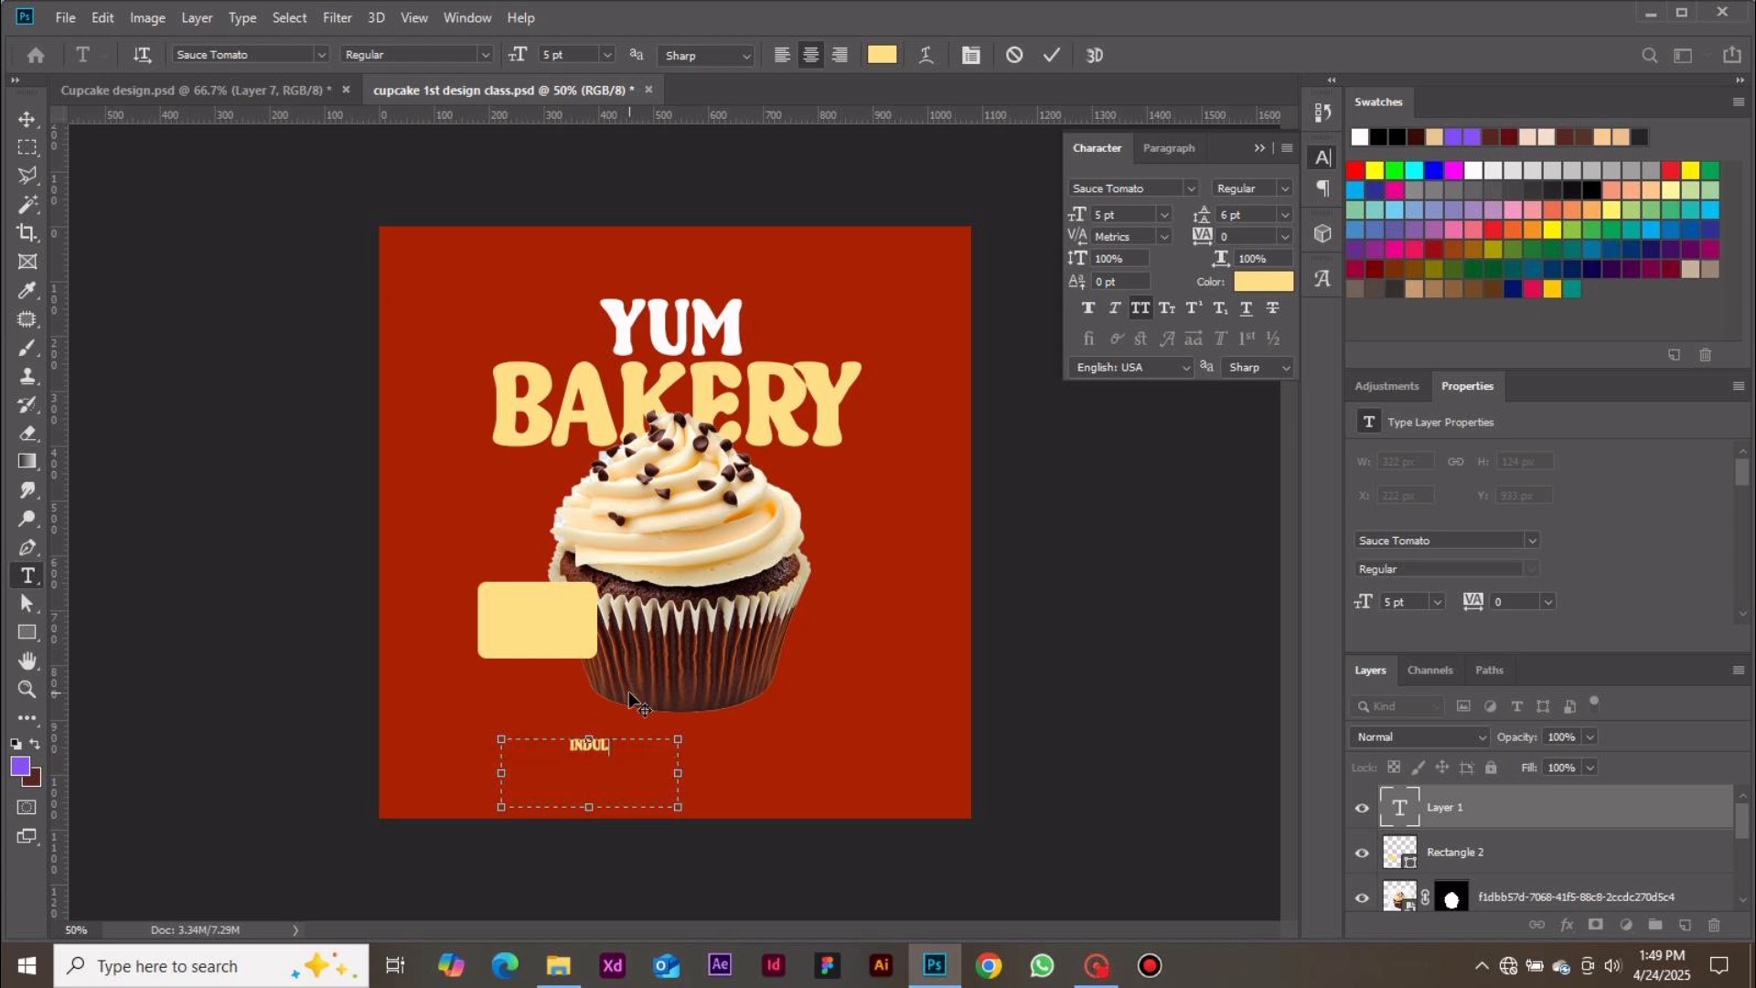
{"action": "type", "text": "G"}
{"action": "key", "text": "BackSpace"}
{"action": "key", "text": "BackSpace"}
{"action": "key", "text": "BackSpace"}
{"action": "key", "text": "BackSpace"}
{"action": "key", "text": "BackSpace"}
{"action": "key", "text": "BackSpace"}
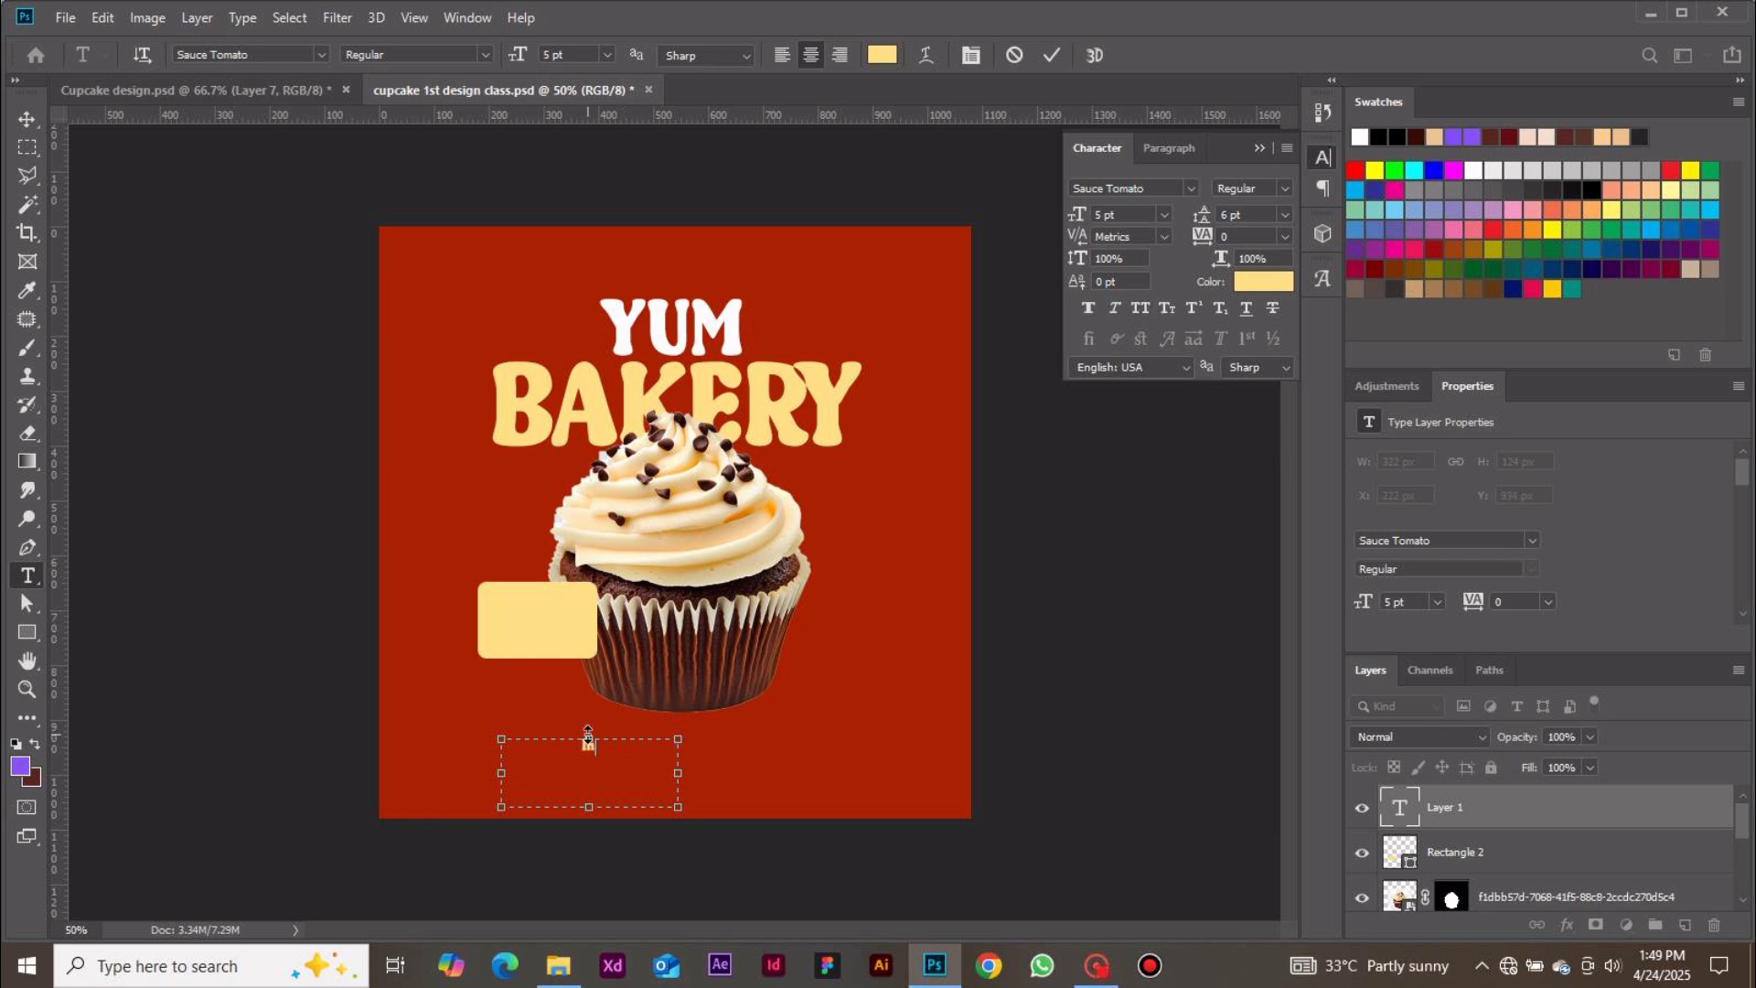
{"action": "left_click", "coordinate": [296, 983]}
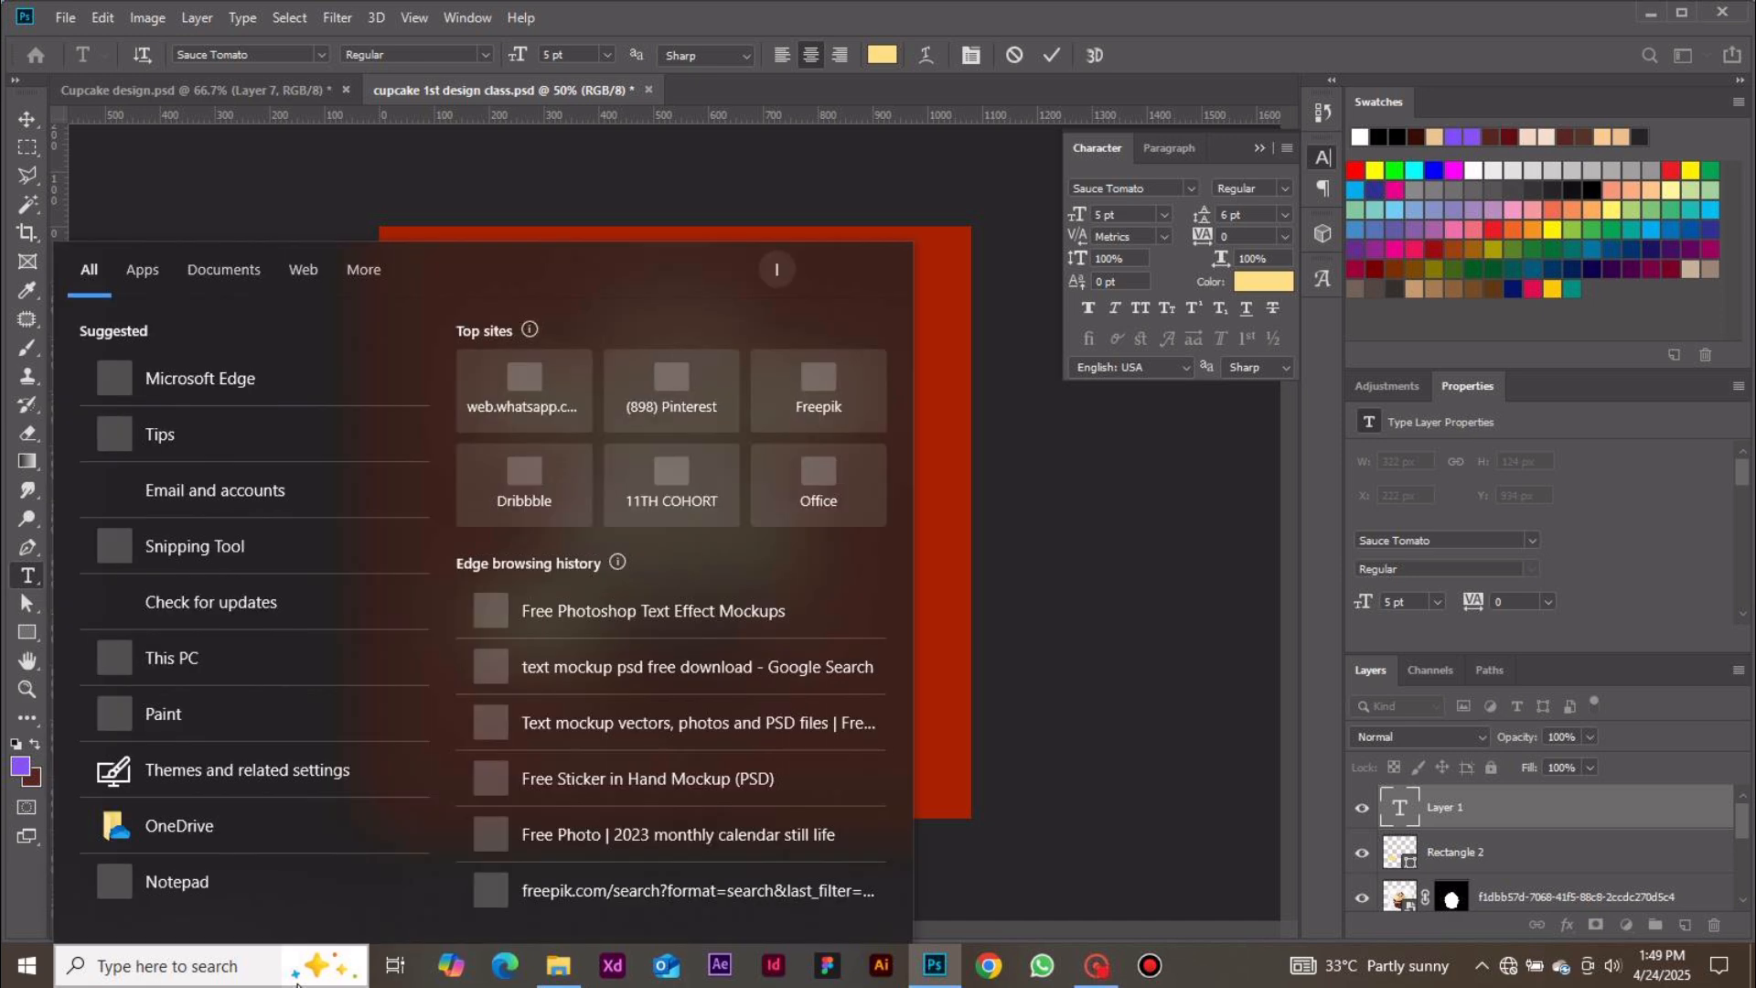
{"action": "key", "text": "Escape"}
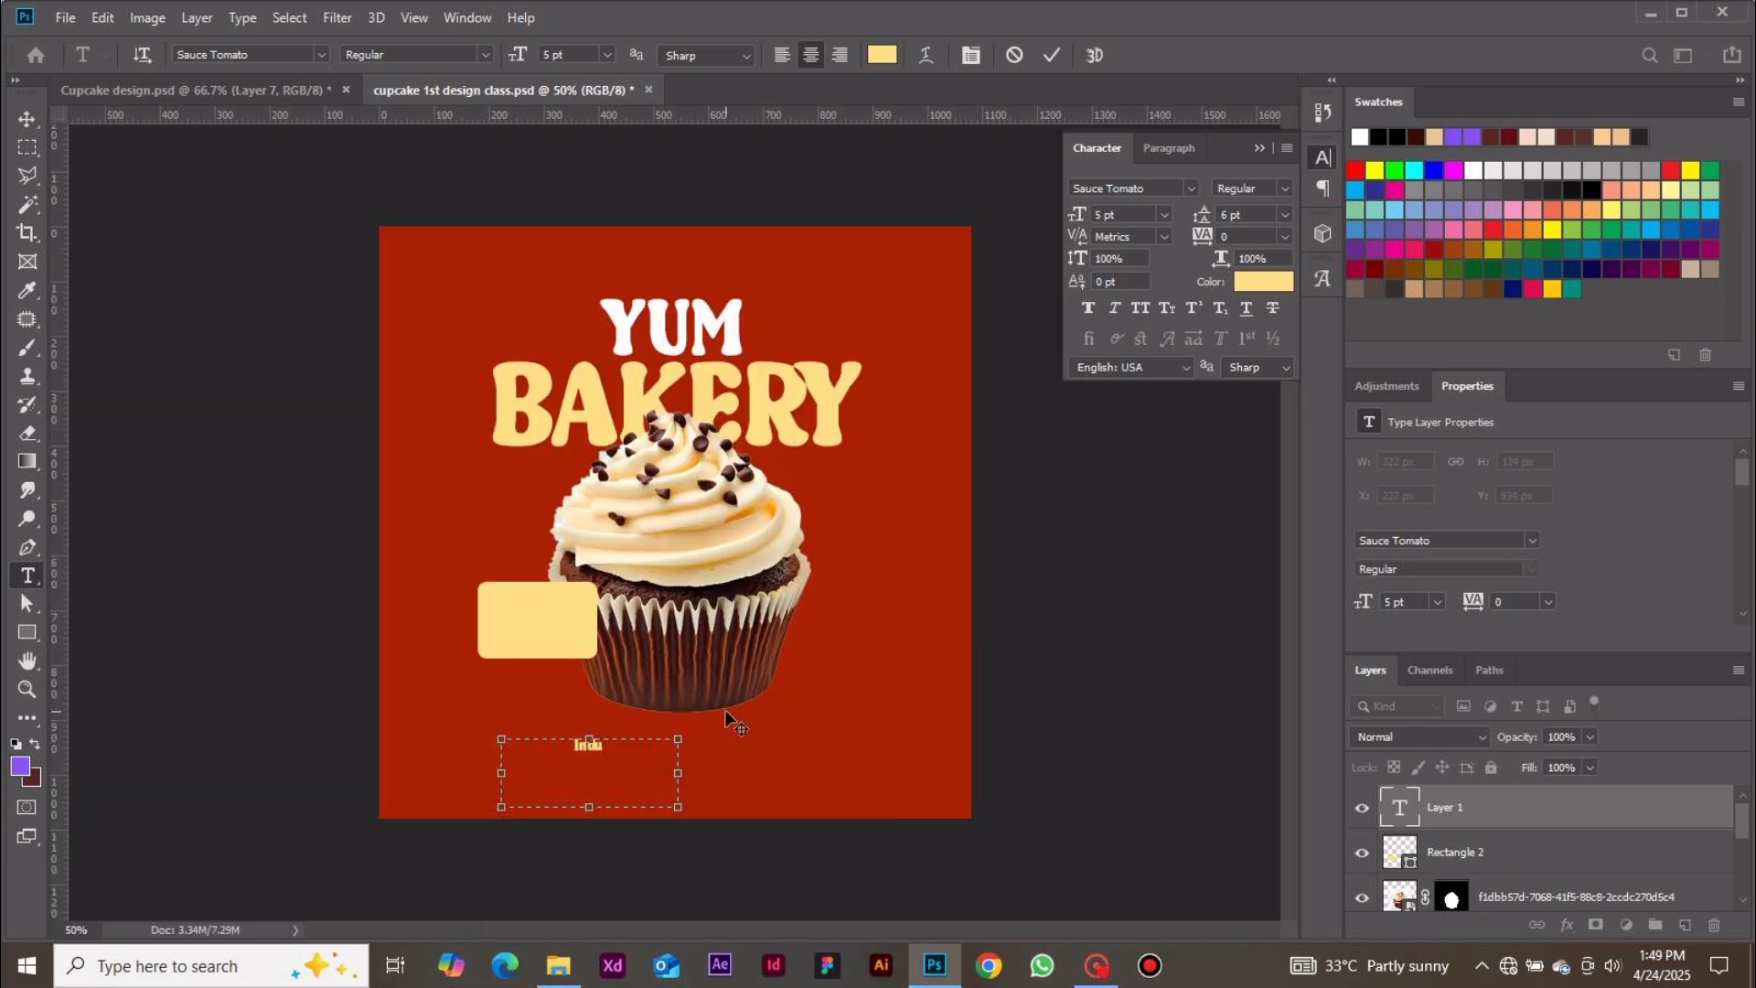
{"action": "type", "text": "lging in the delightful"}
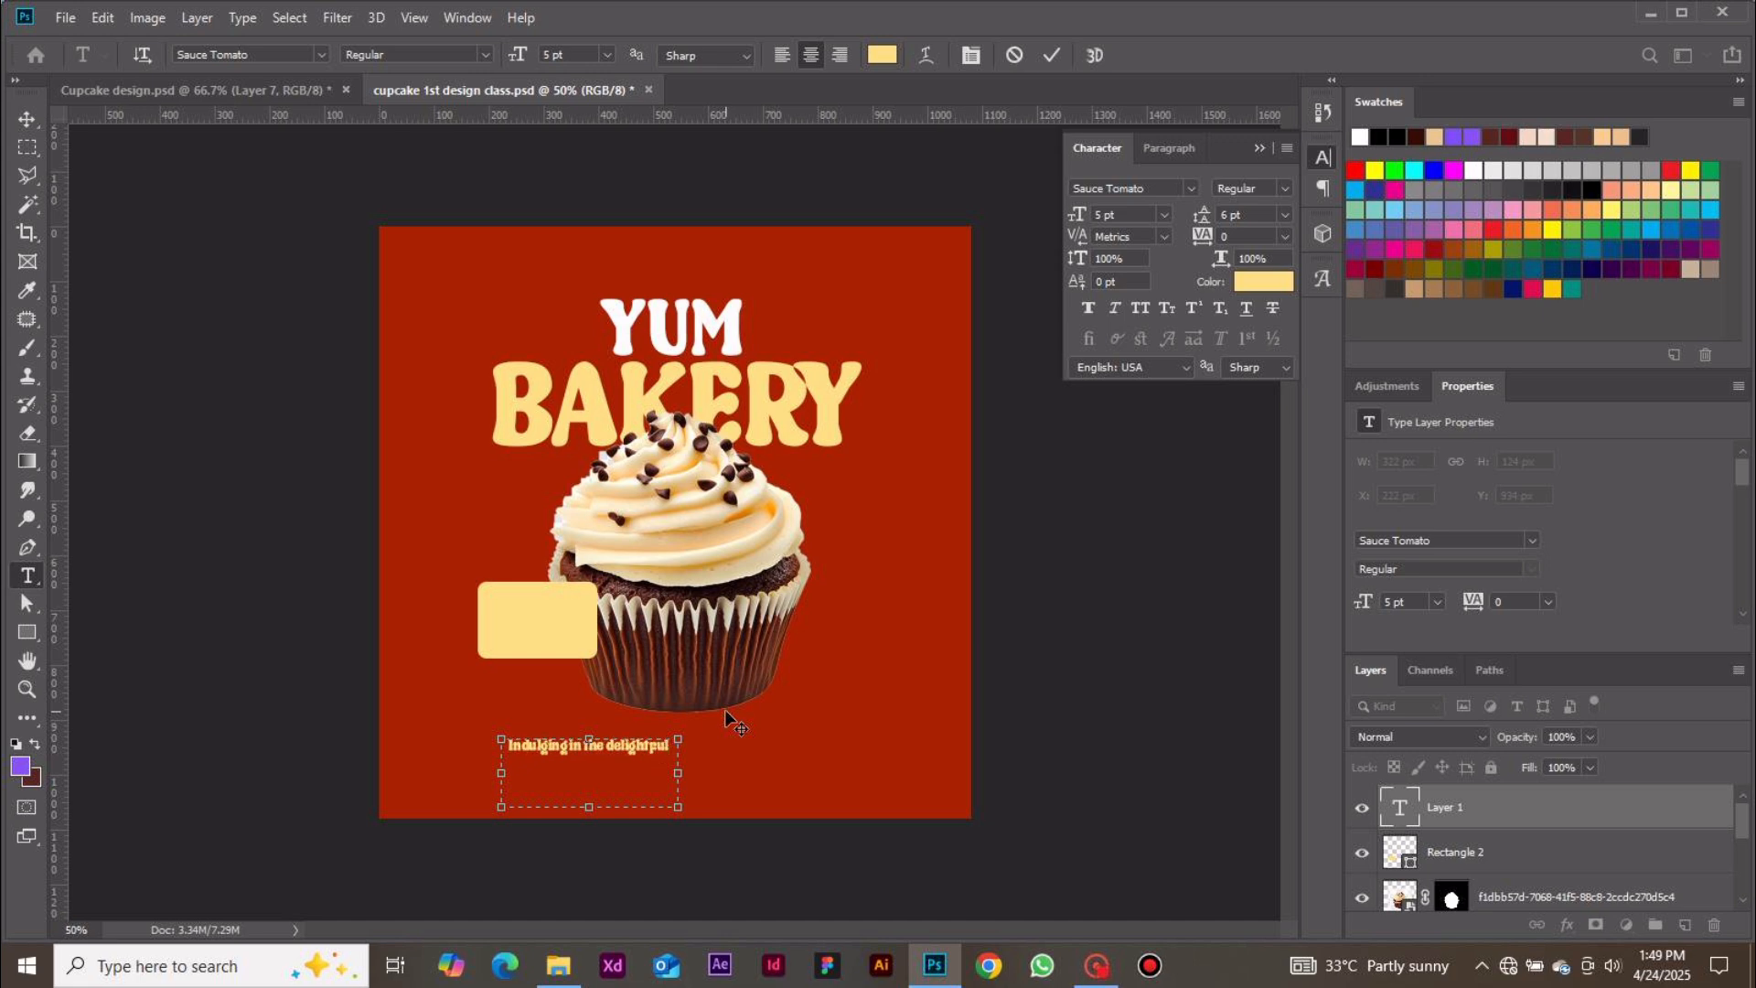
{"action": "type", "text": " sweetness of this cupca"}
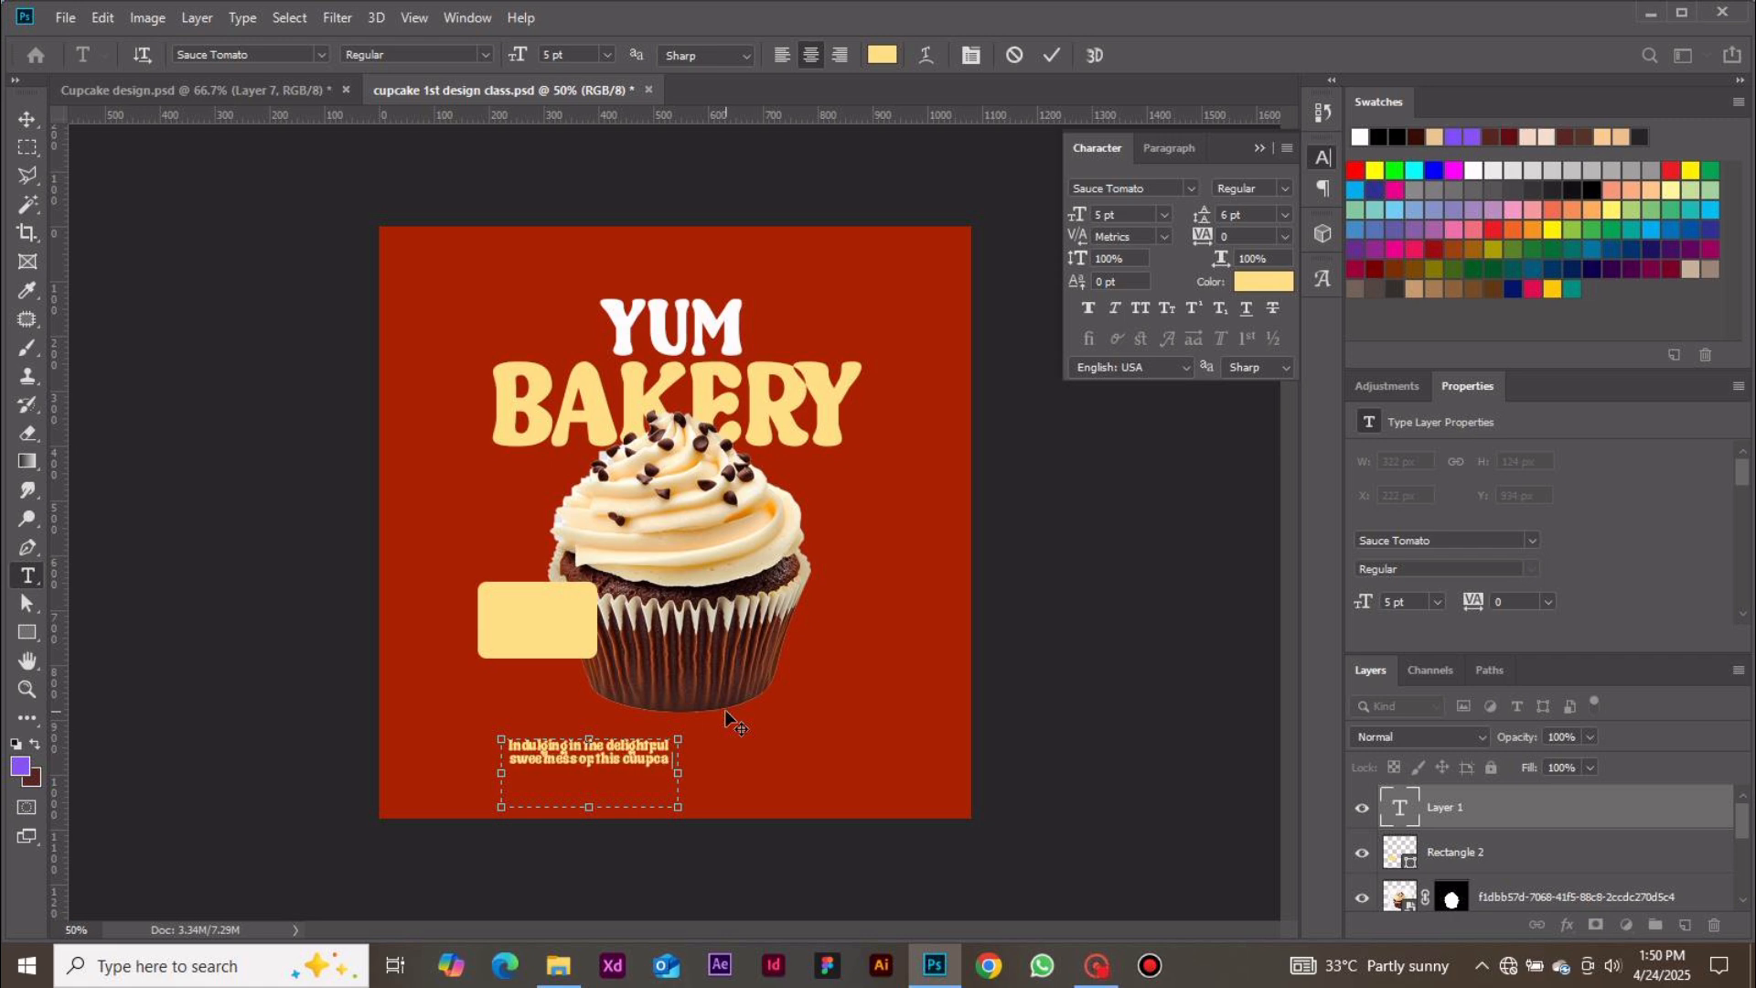
{"action": "type", "text": "ke."}
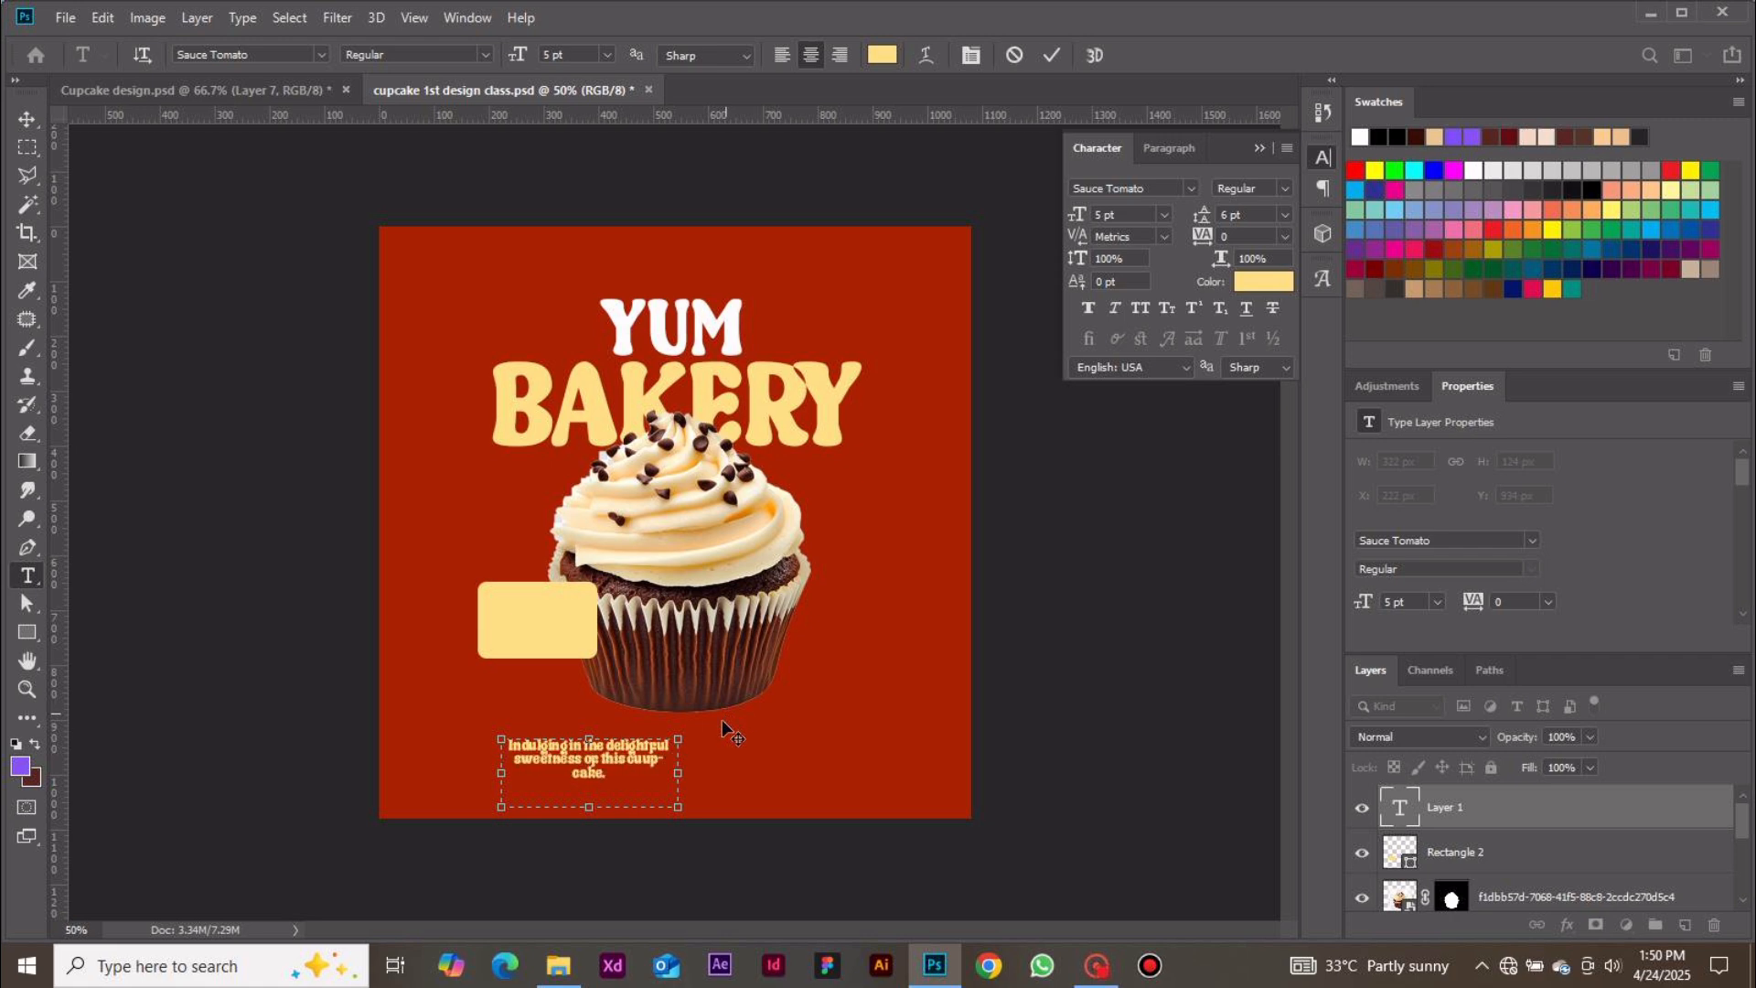
Narrow the paragraph text box, left-align its text and commit the edit
{"action": "left_click_drag", "start_coordinate": [678, 773], "coordinate": [637, 766]}
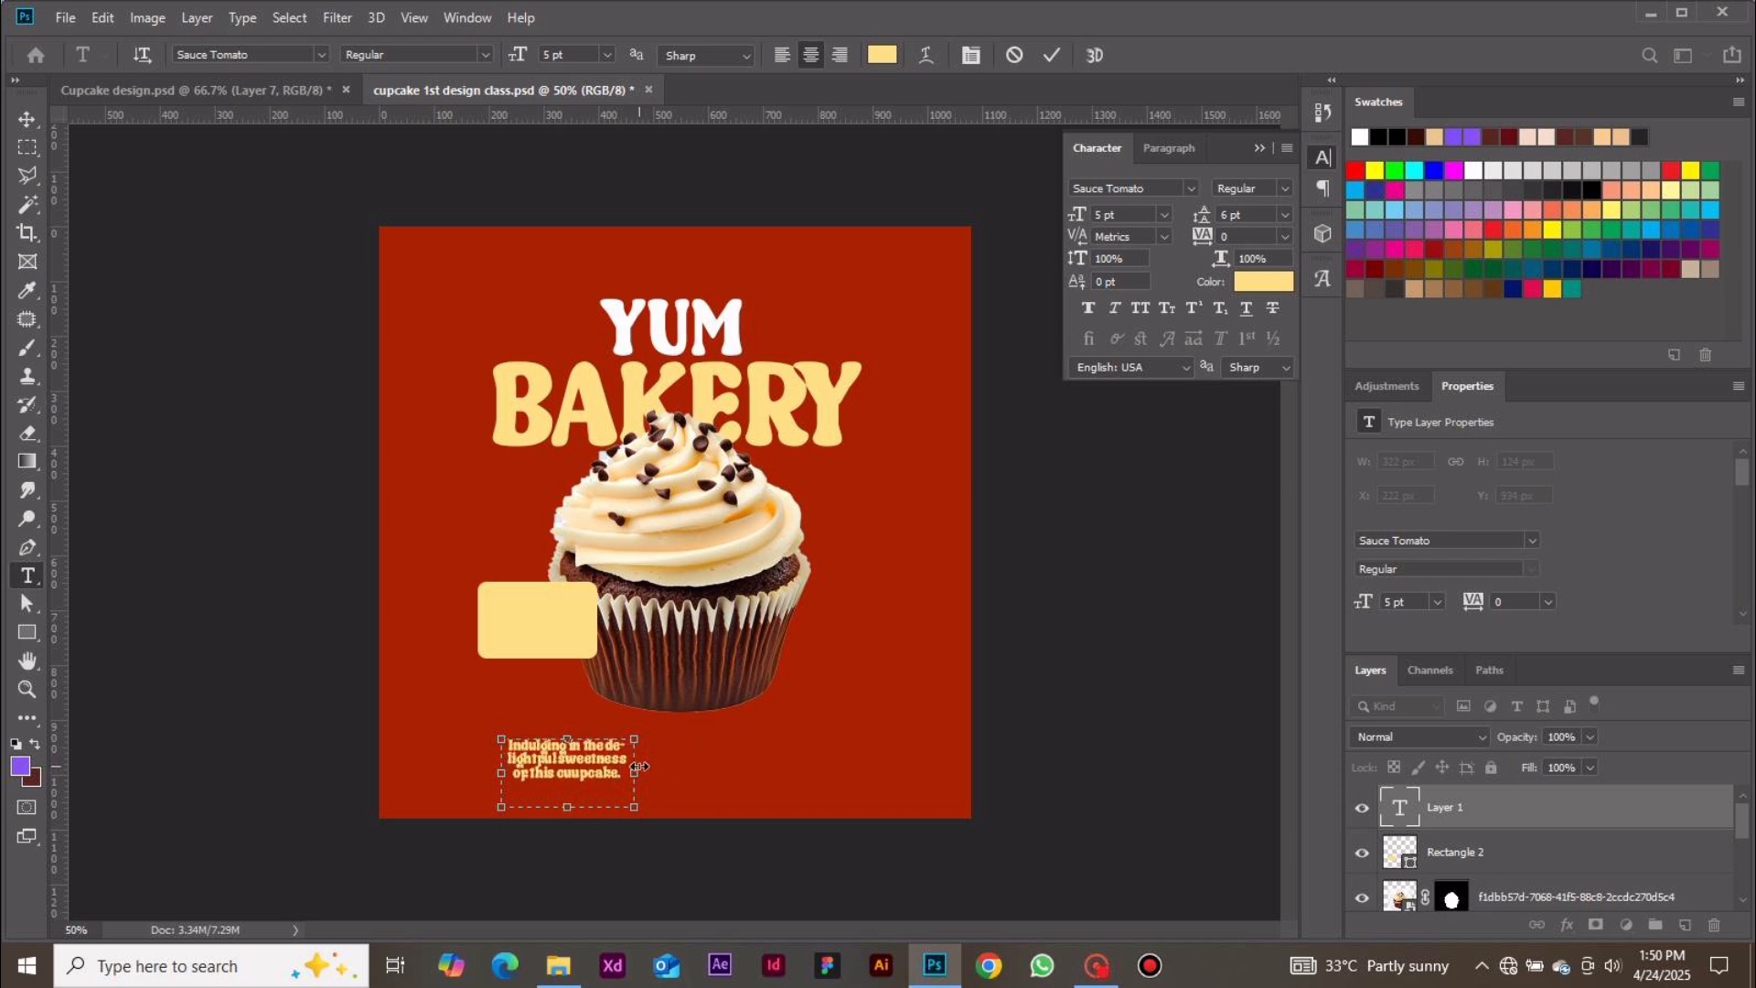
{"action": "left_click", "coordinate": [1150, 150]}
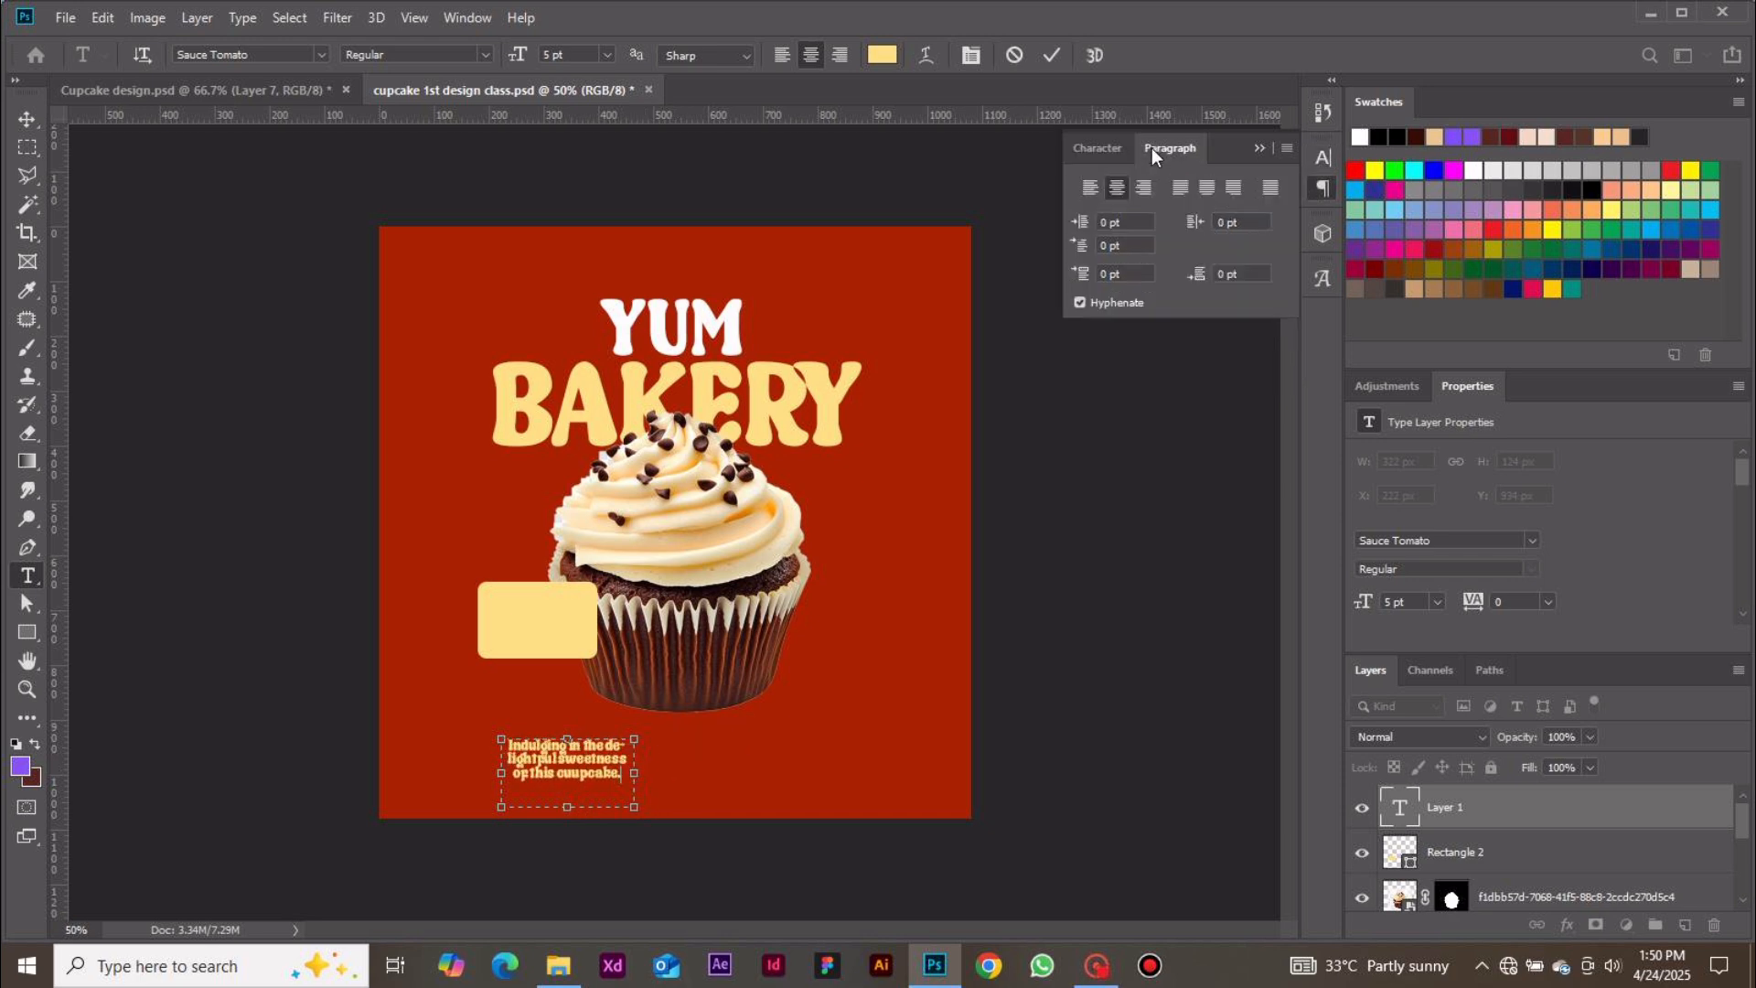
{"action": "left_click", "coordinate": [1090, 187]}
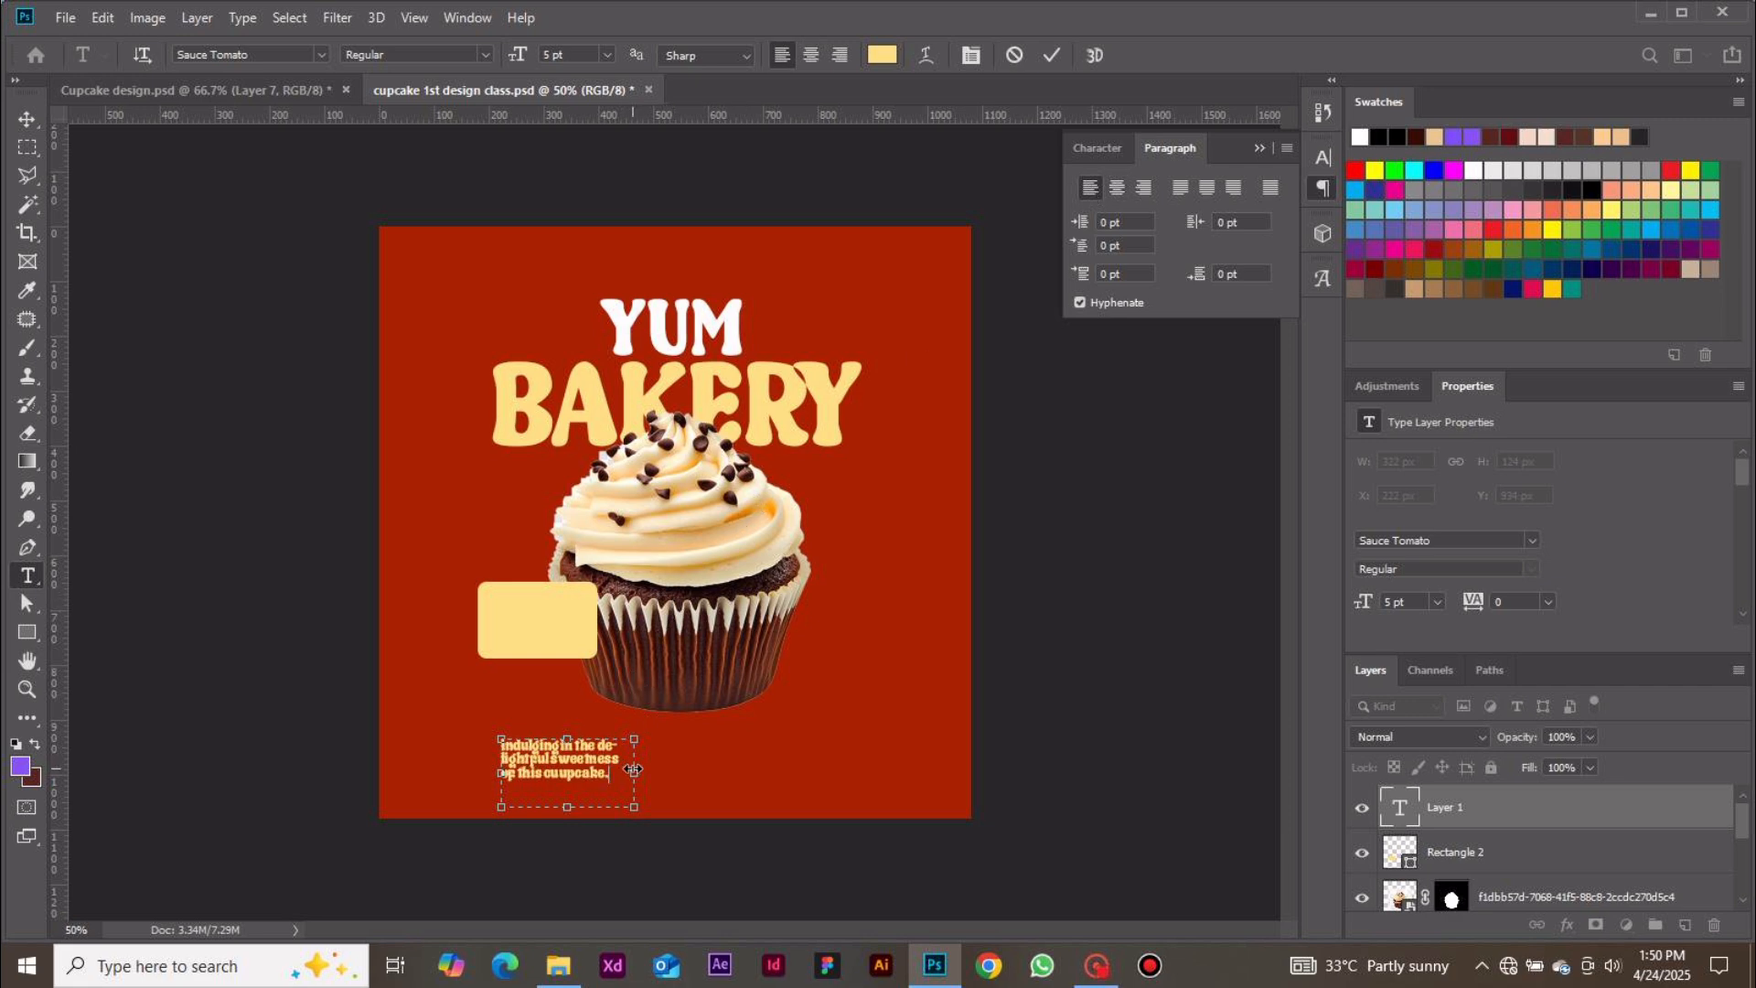
{"action": "mouse_move", "coordinate": [634, 770]}
{"action": "left_mouse_down"}
{"action": "mouse_move", "coordinate": [561, 770]}
{"action": "mouse_move", "coordinate": [599, 770]}
{"action": "left_mouse_up"}
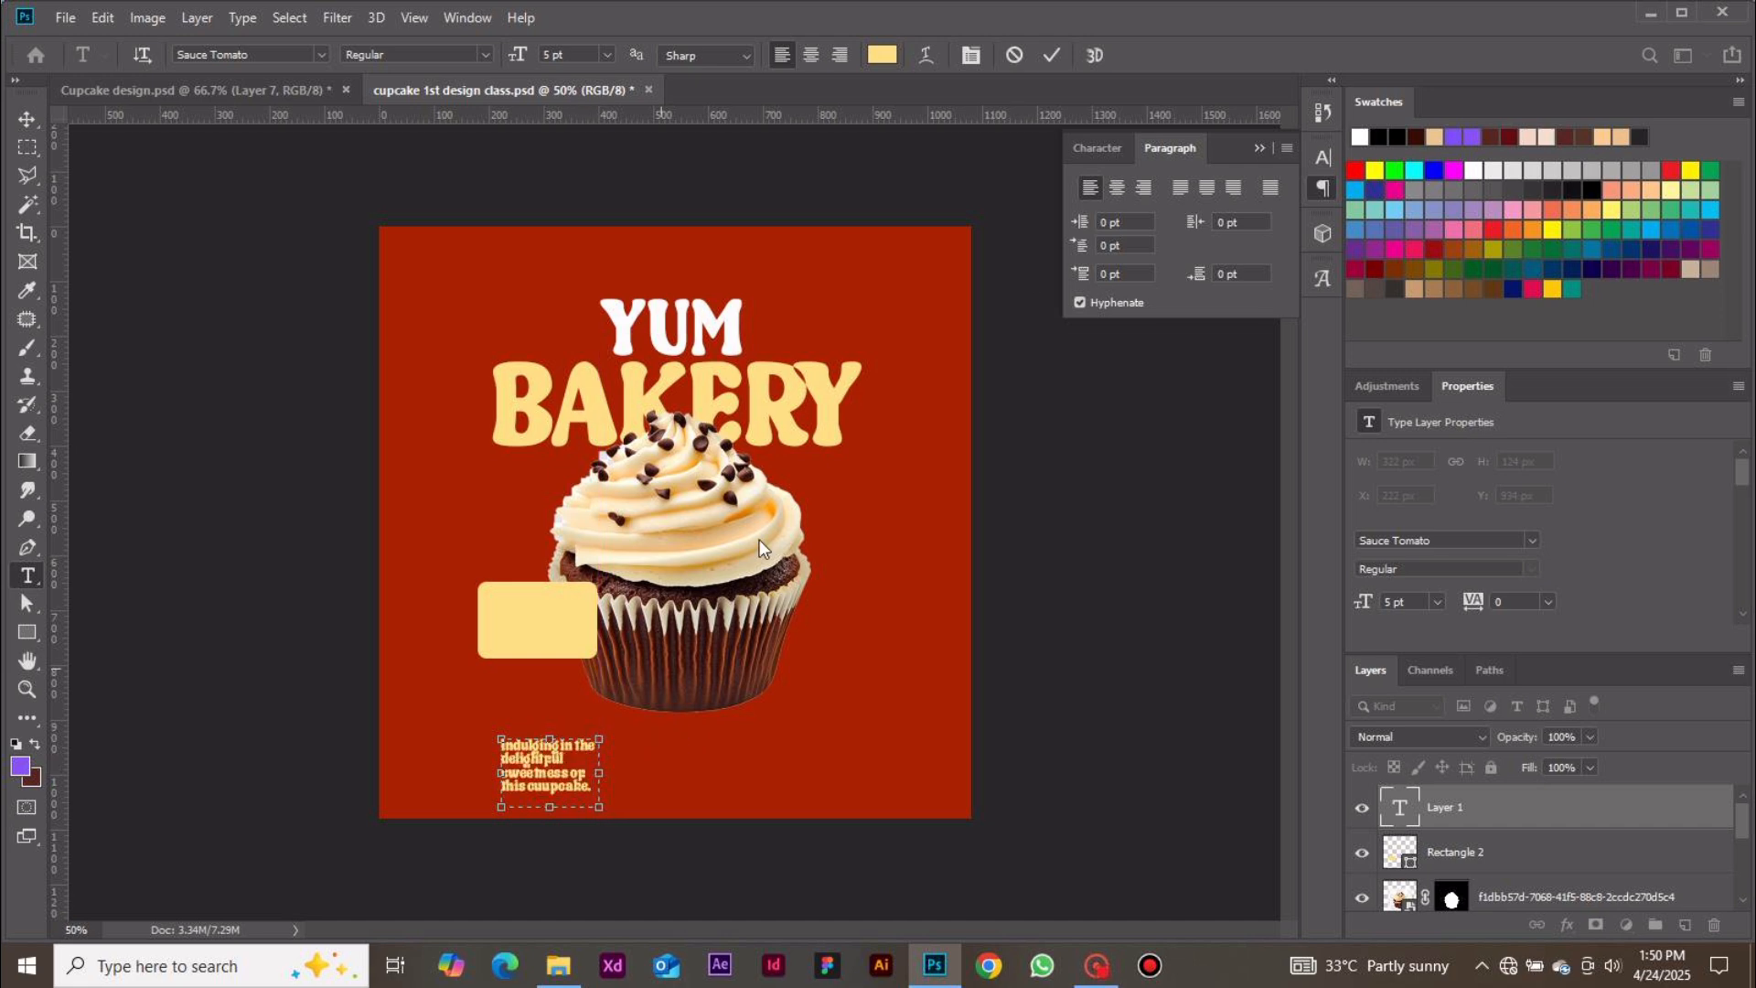
{"action": "left_click", "coordinate": [1051, 55]}
Recolour the paragraph text to red ab2100 sampled from the background
{"action": "left_click", "coordinate": [28, 119]}
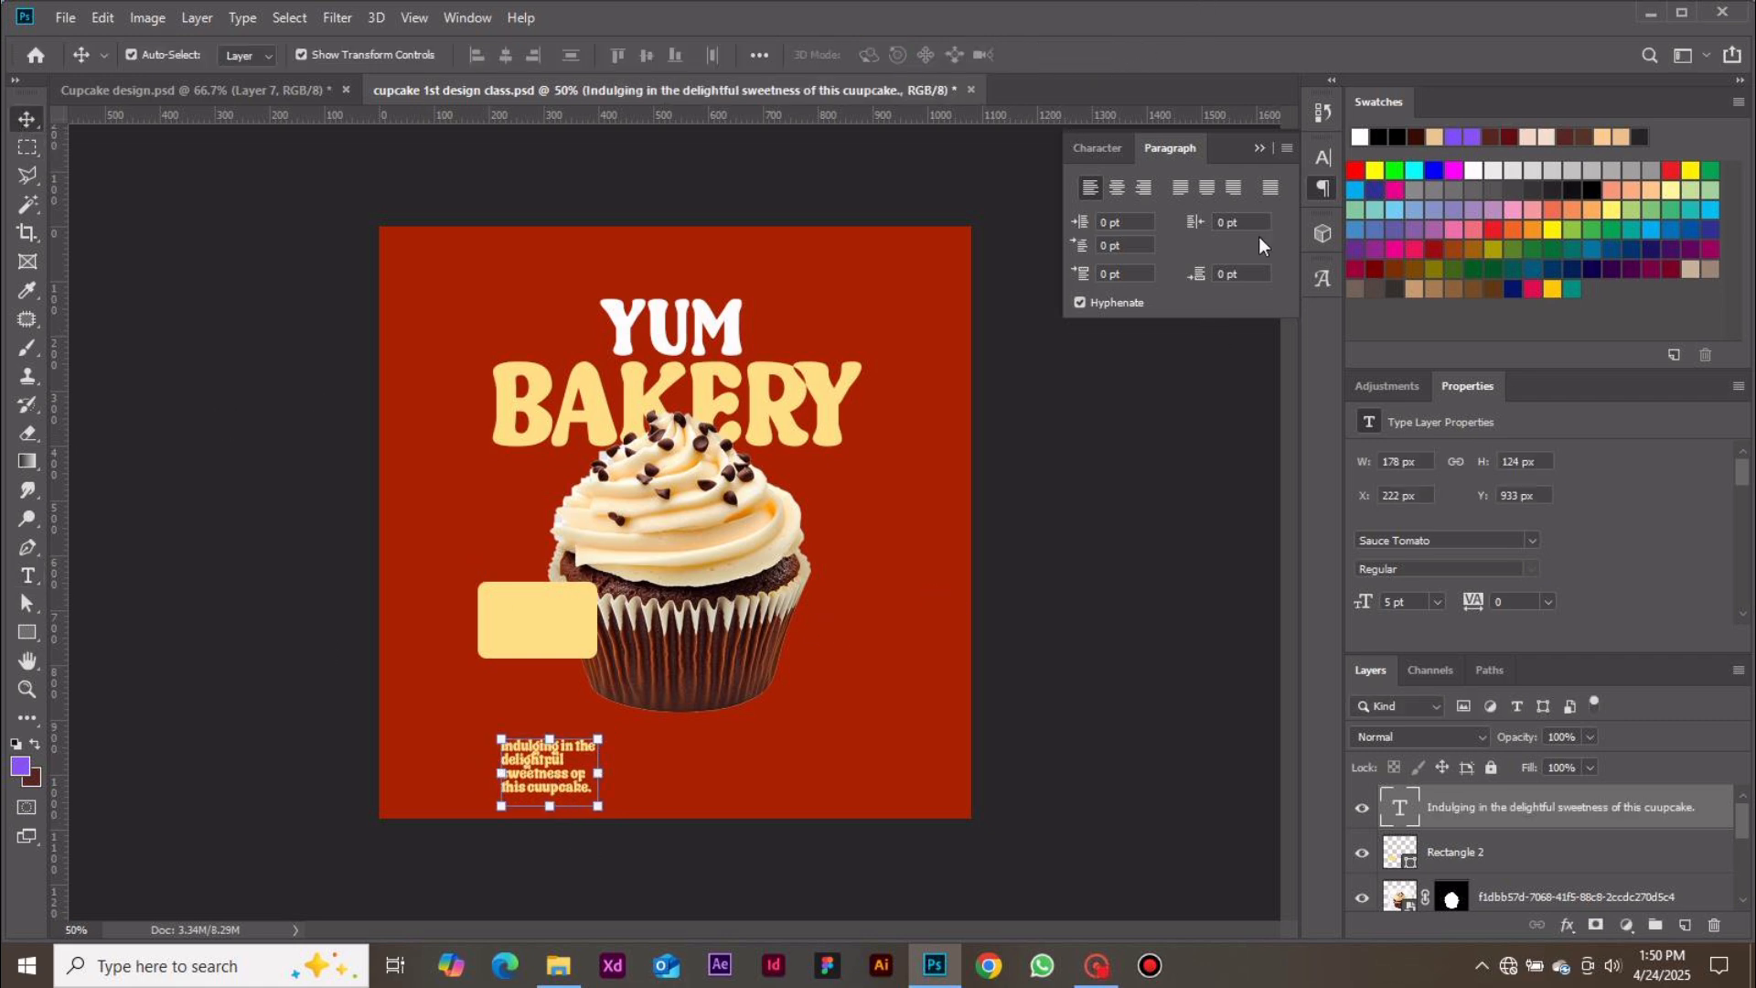
{"action": "left_click", "coordinate": [1100, 148]}
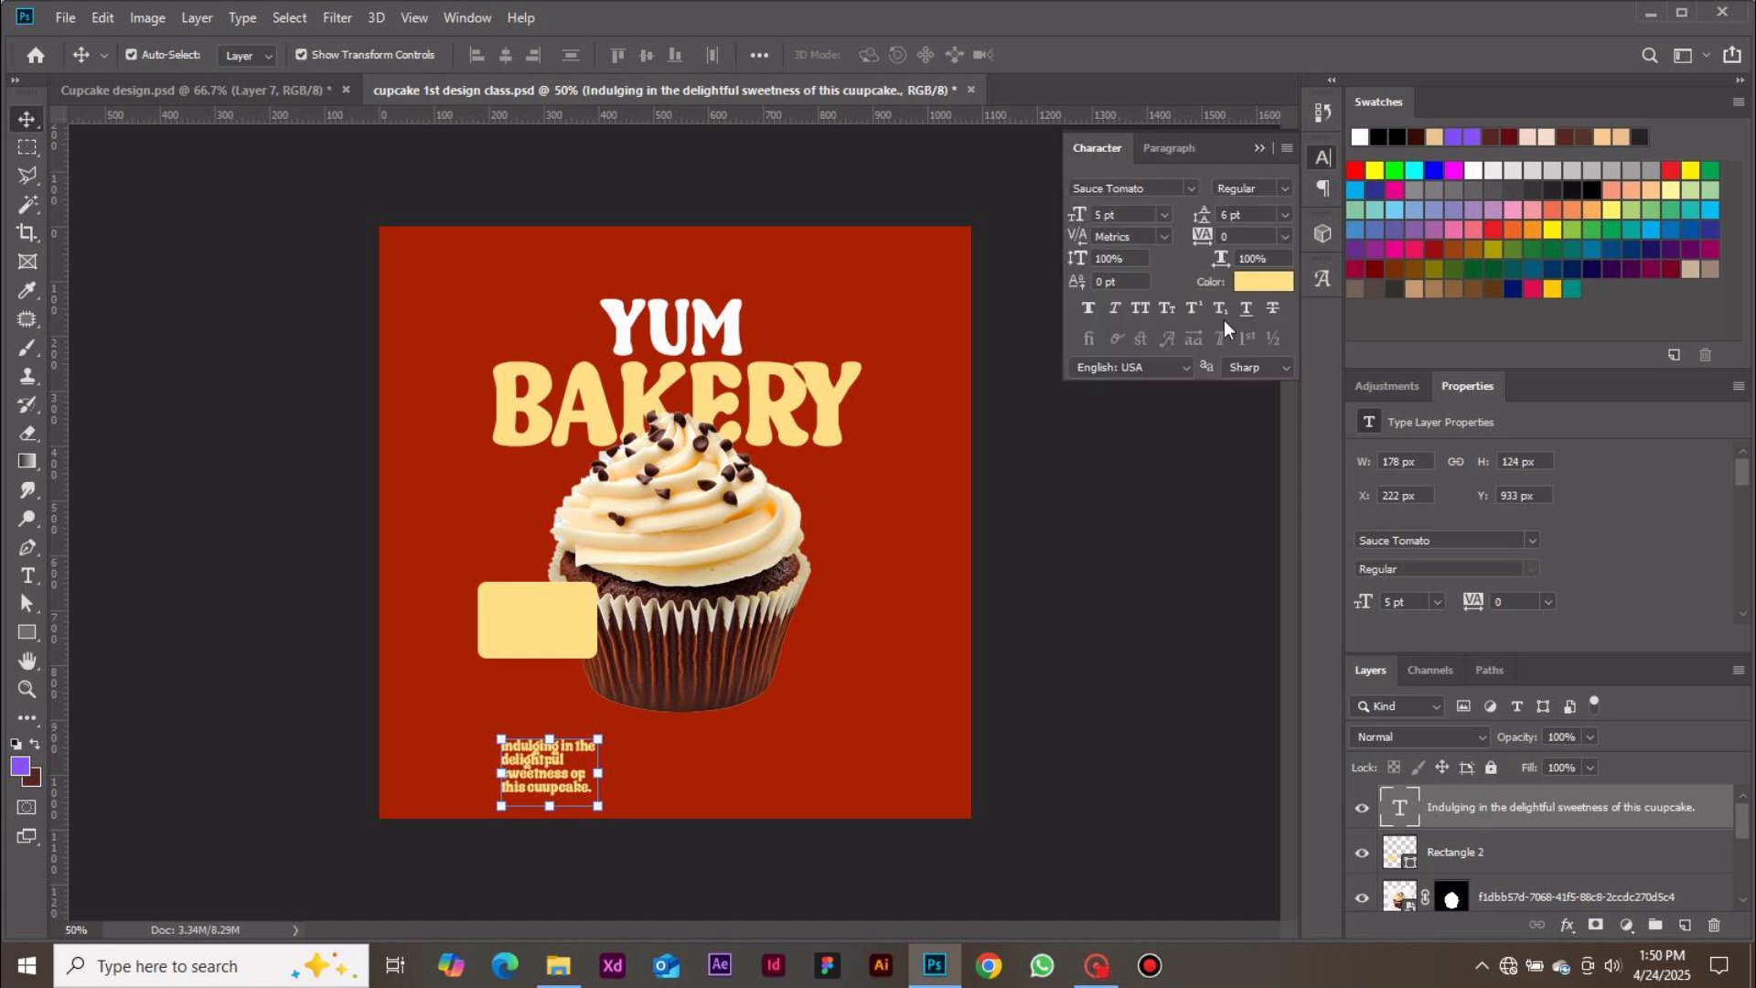
{"action": "left_click", "coordinate": [1278, 285]}
{"action": "left_click", "coordinate": [874, 636]}
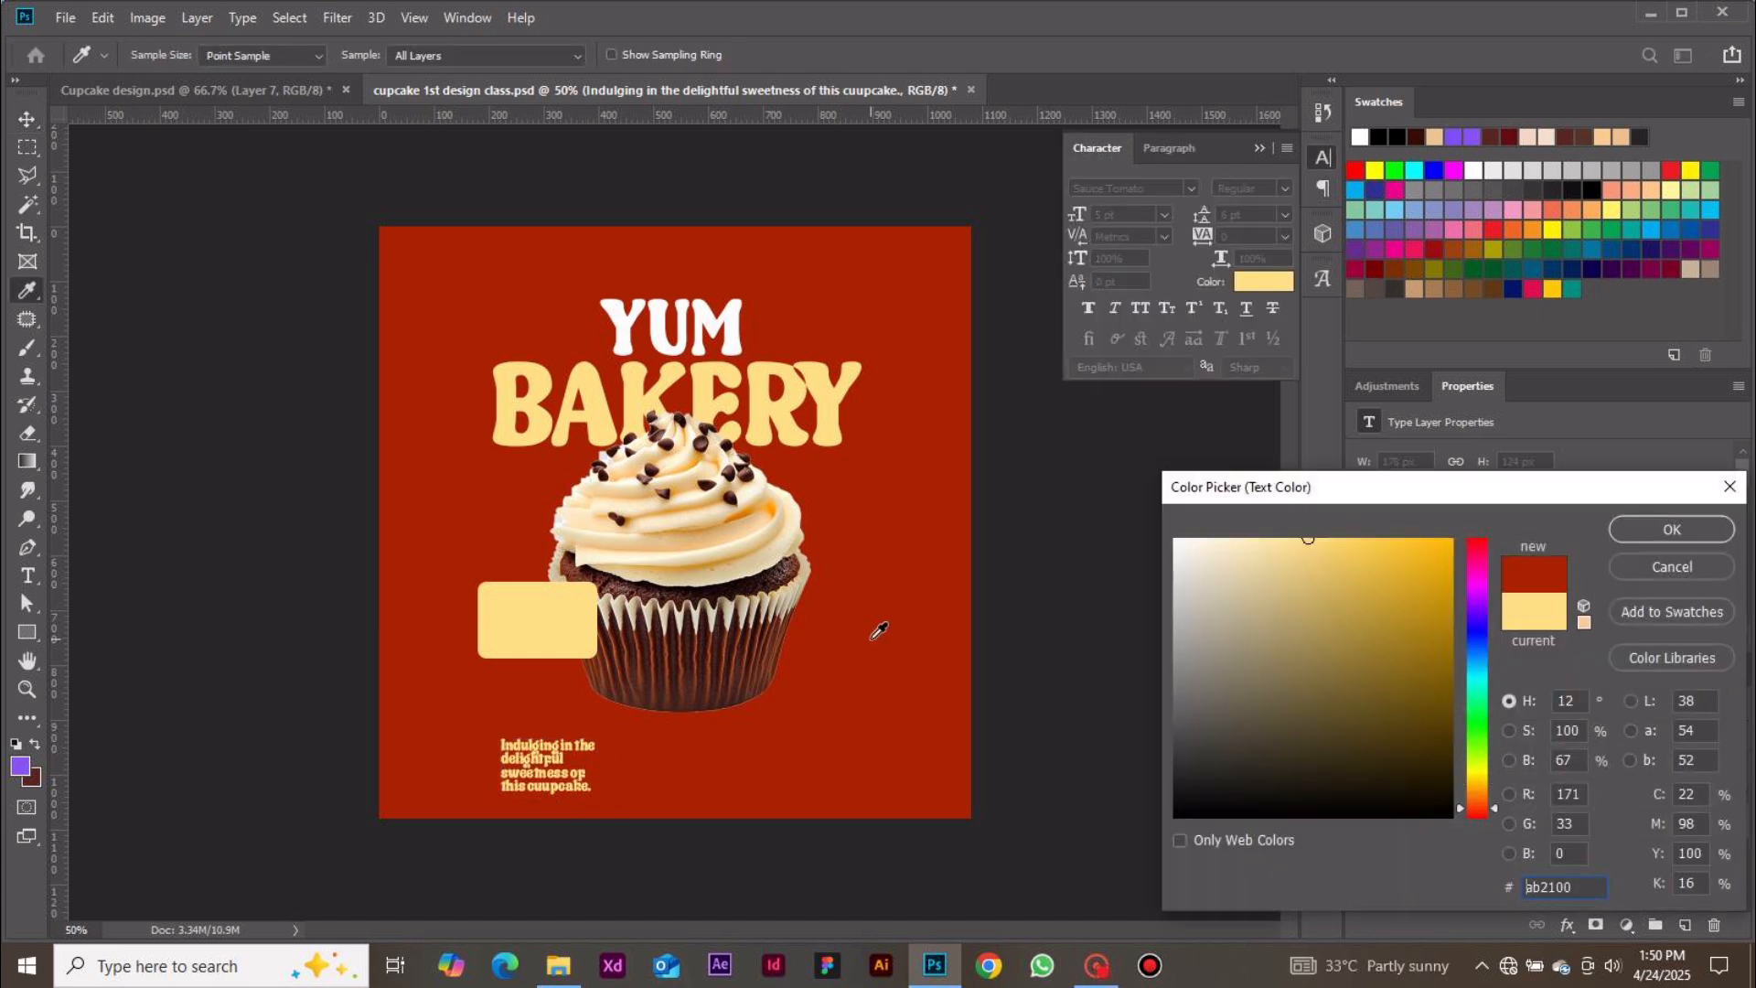
{"action": "left_click", "coordinate": [1629, 537]}
Move the paragraph text onto the yellow rounded rectangle
{"action": "key", "text": "v"}
{"action": "left_click_drag", "start_coordinate": [567, 788], "coordinate": [552, 636]}
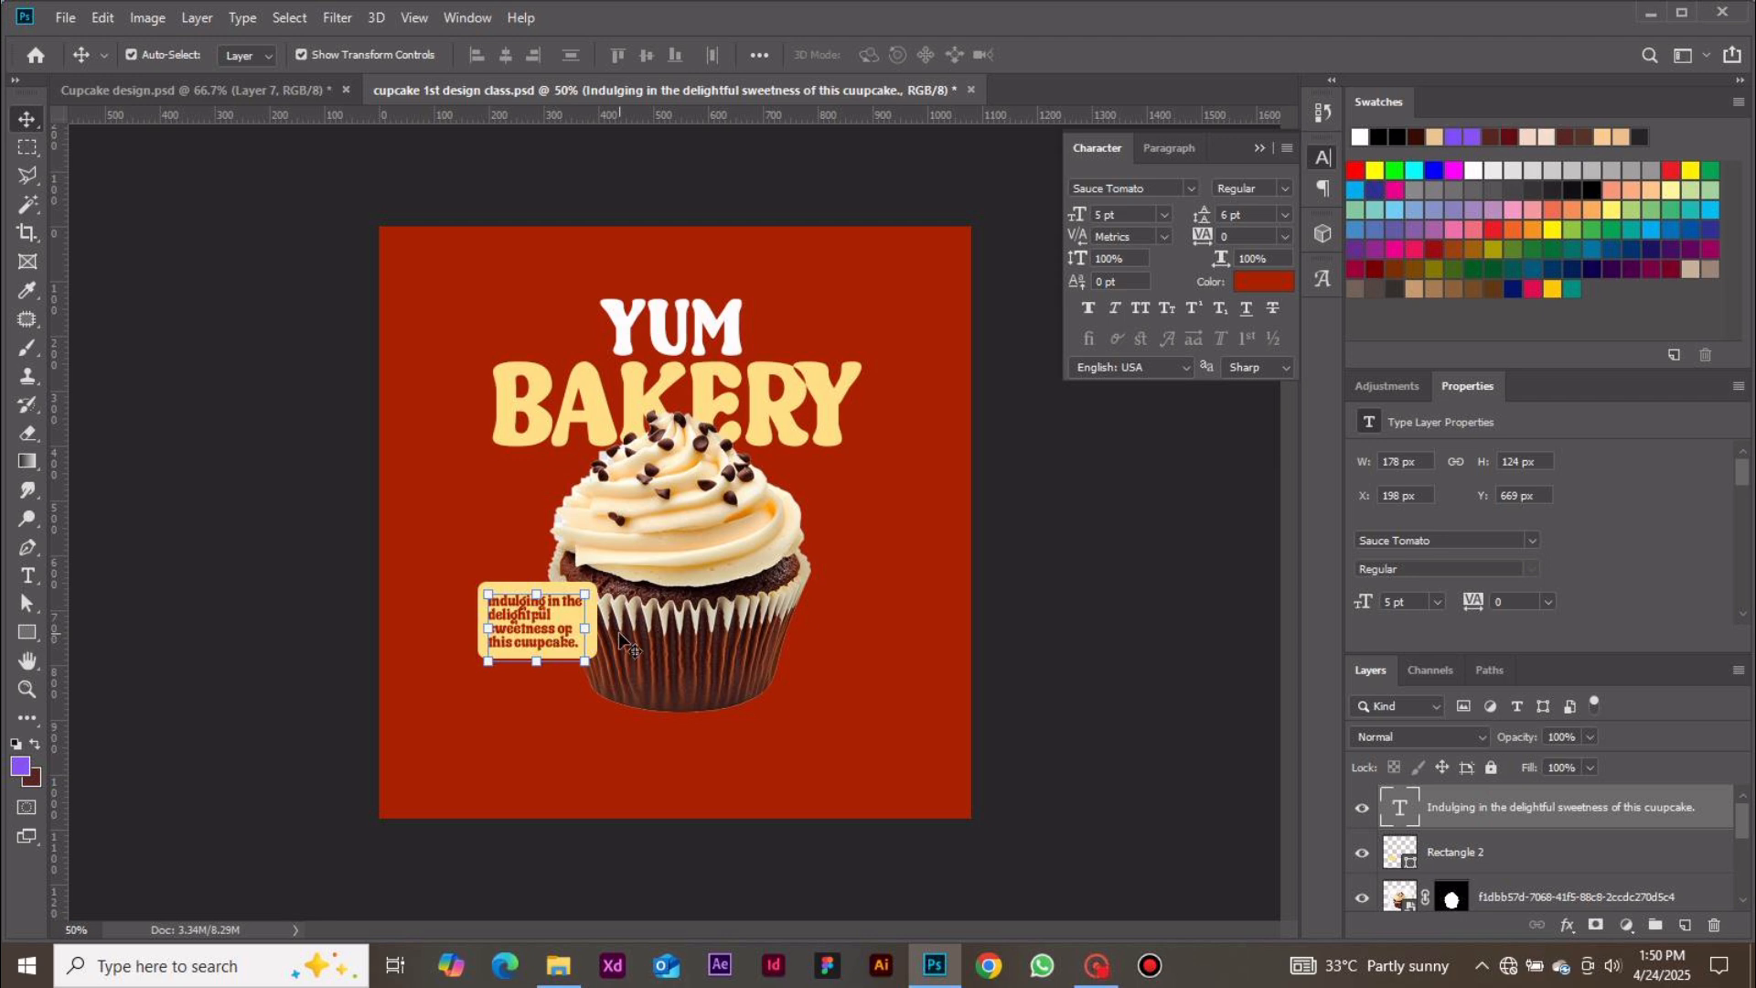
{"action": "left_click", "coordinate": [1006, 660]}
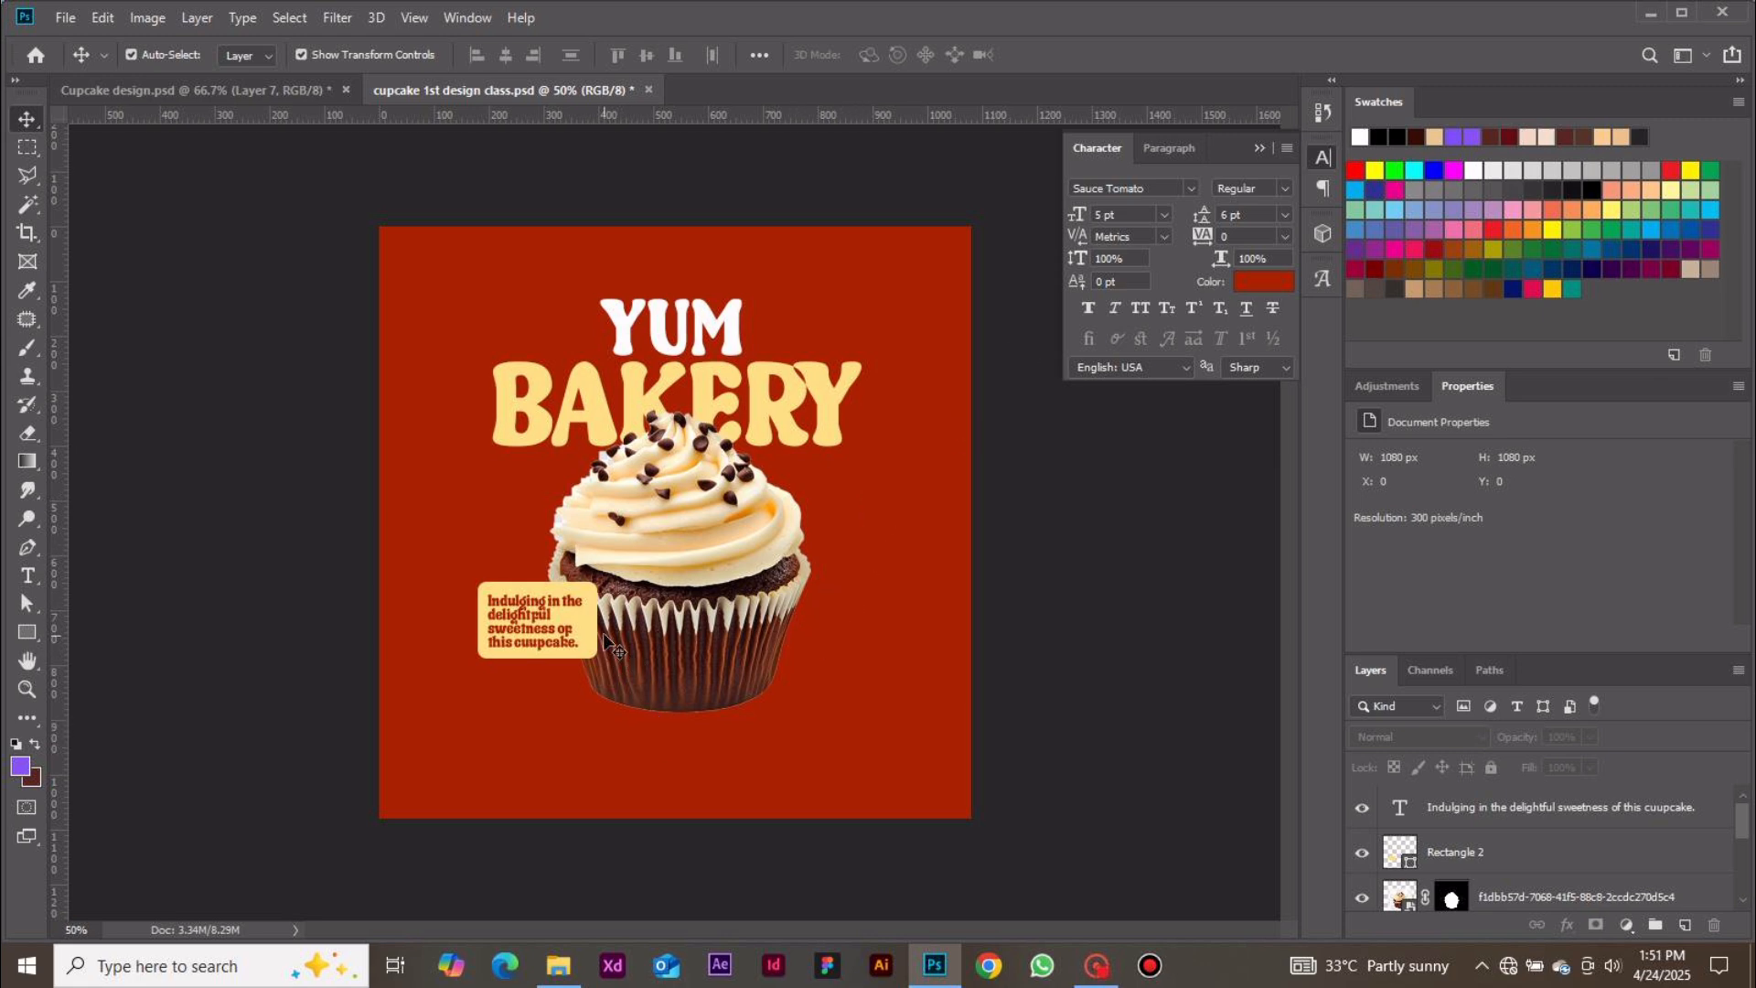
Draw a new white rectangle about 158 × 56 px below the cupcake's lower right side
{"action": "key", "text": "t"}
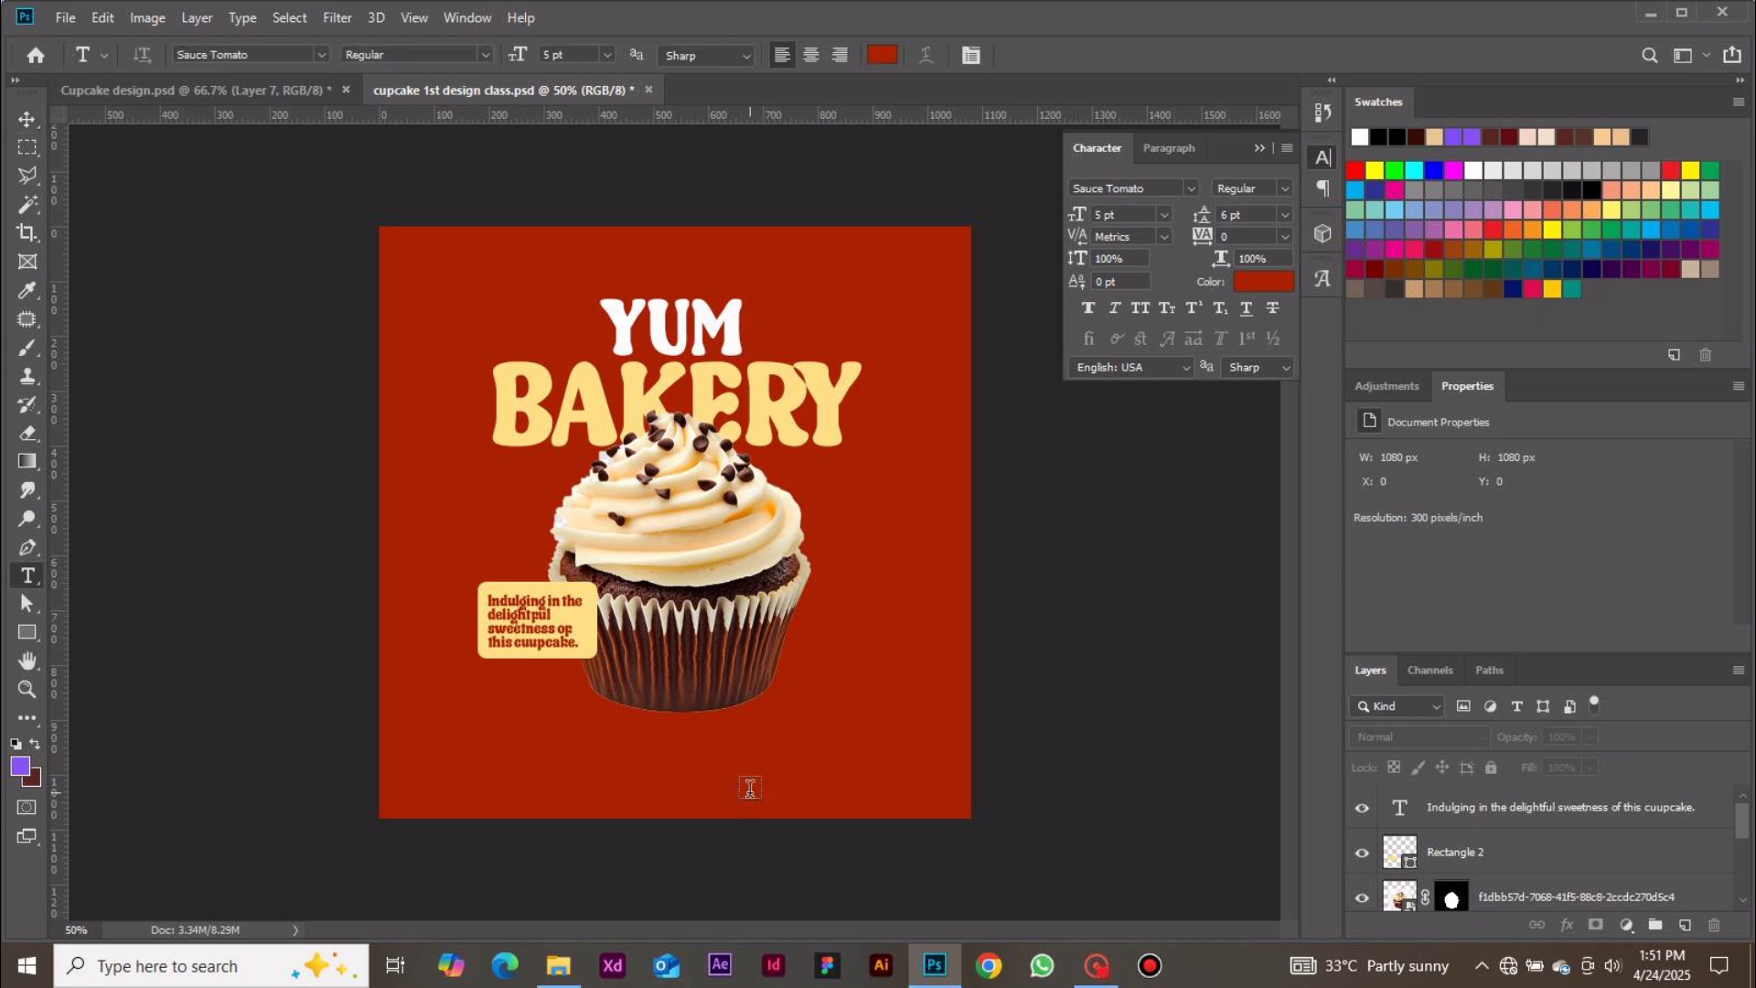
{"action": "left_click", "coordinate": [27, 631]}
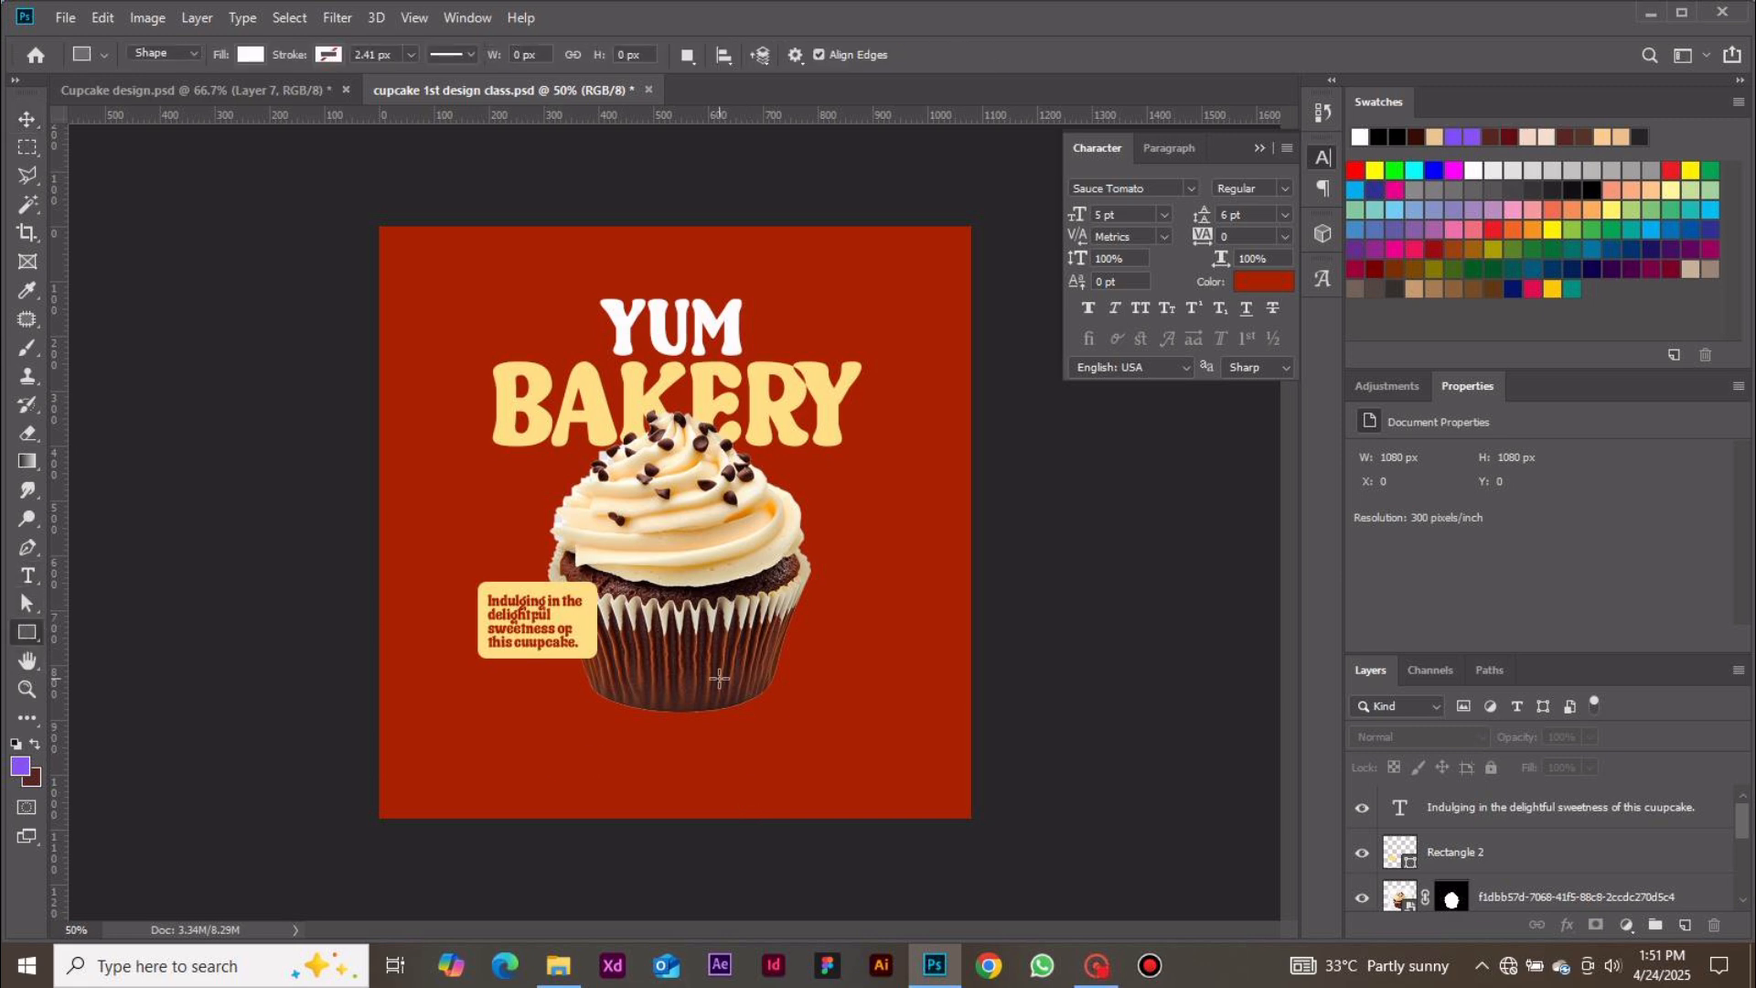
{"action": "left_click_drag", "start_coordinate": [744, 682], "coordinate": [829, 711]}
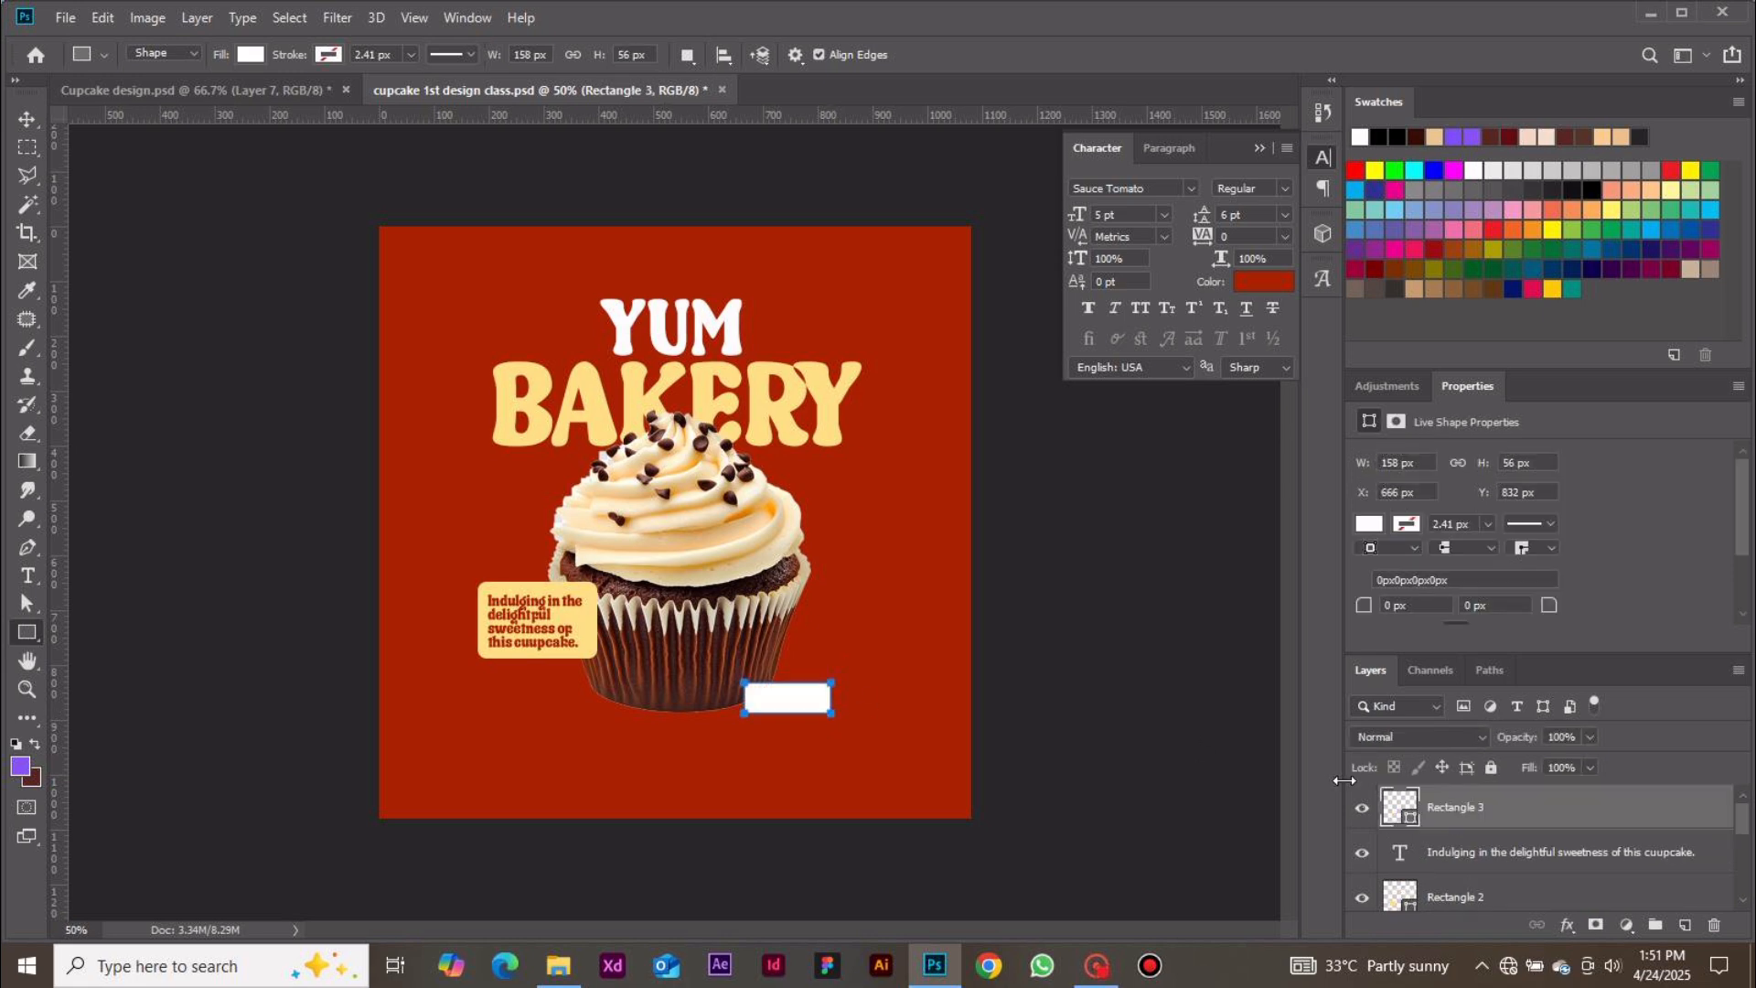
Move the white rectangle up beside the cupcake's frosting and round its corners to 16 px
{"action": "left_click", "coordinate": [26, 120]}
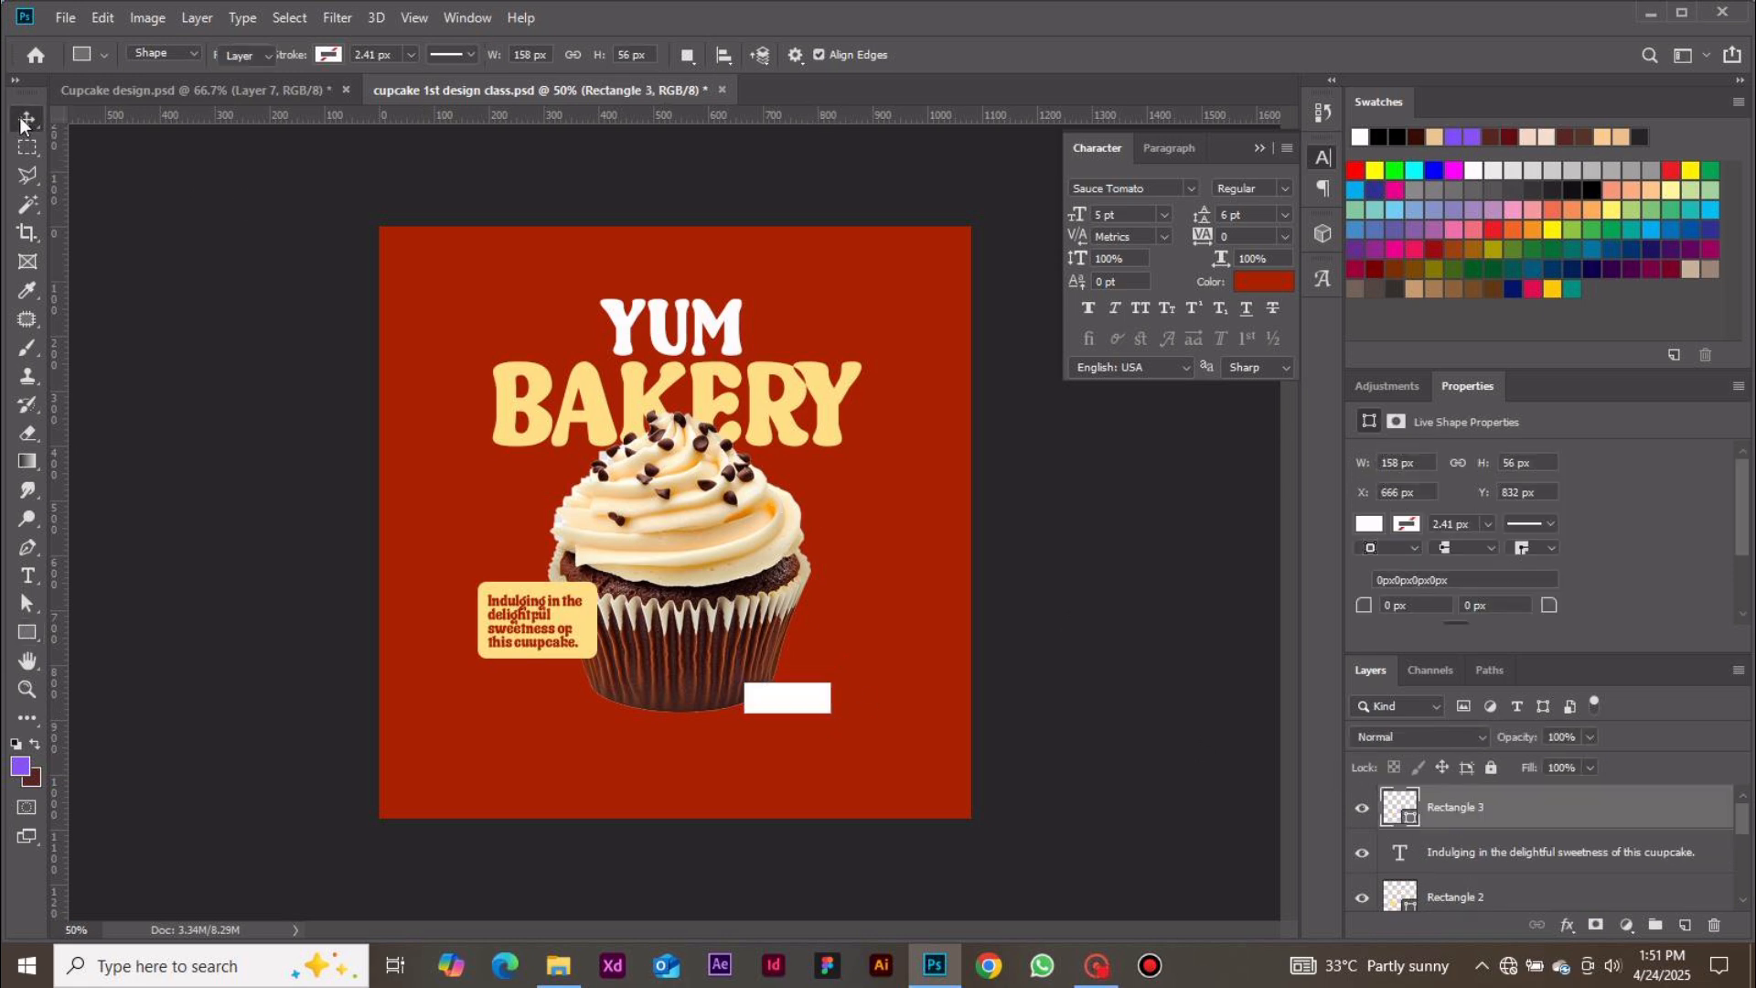
{"action": "left_click_drag", "start_coordinate": [805, 687], "coordinate": [849, 547]}
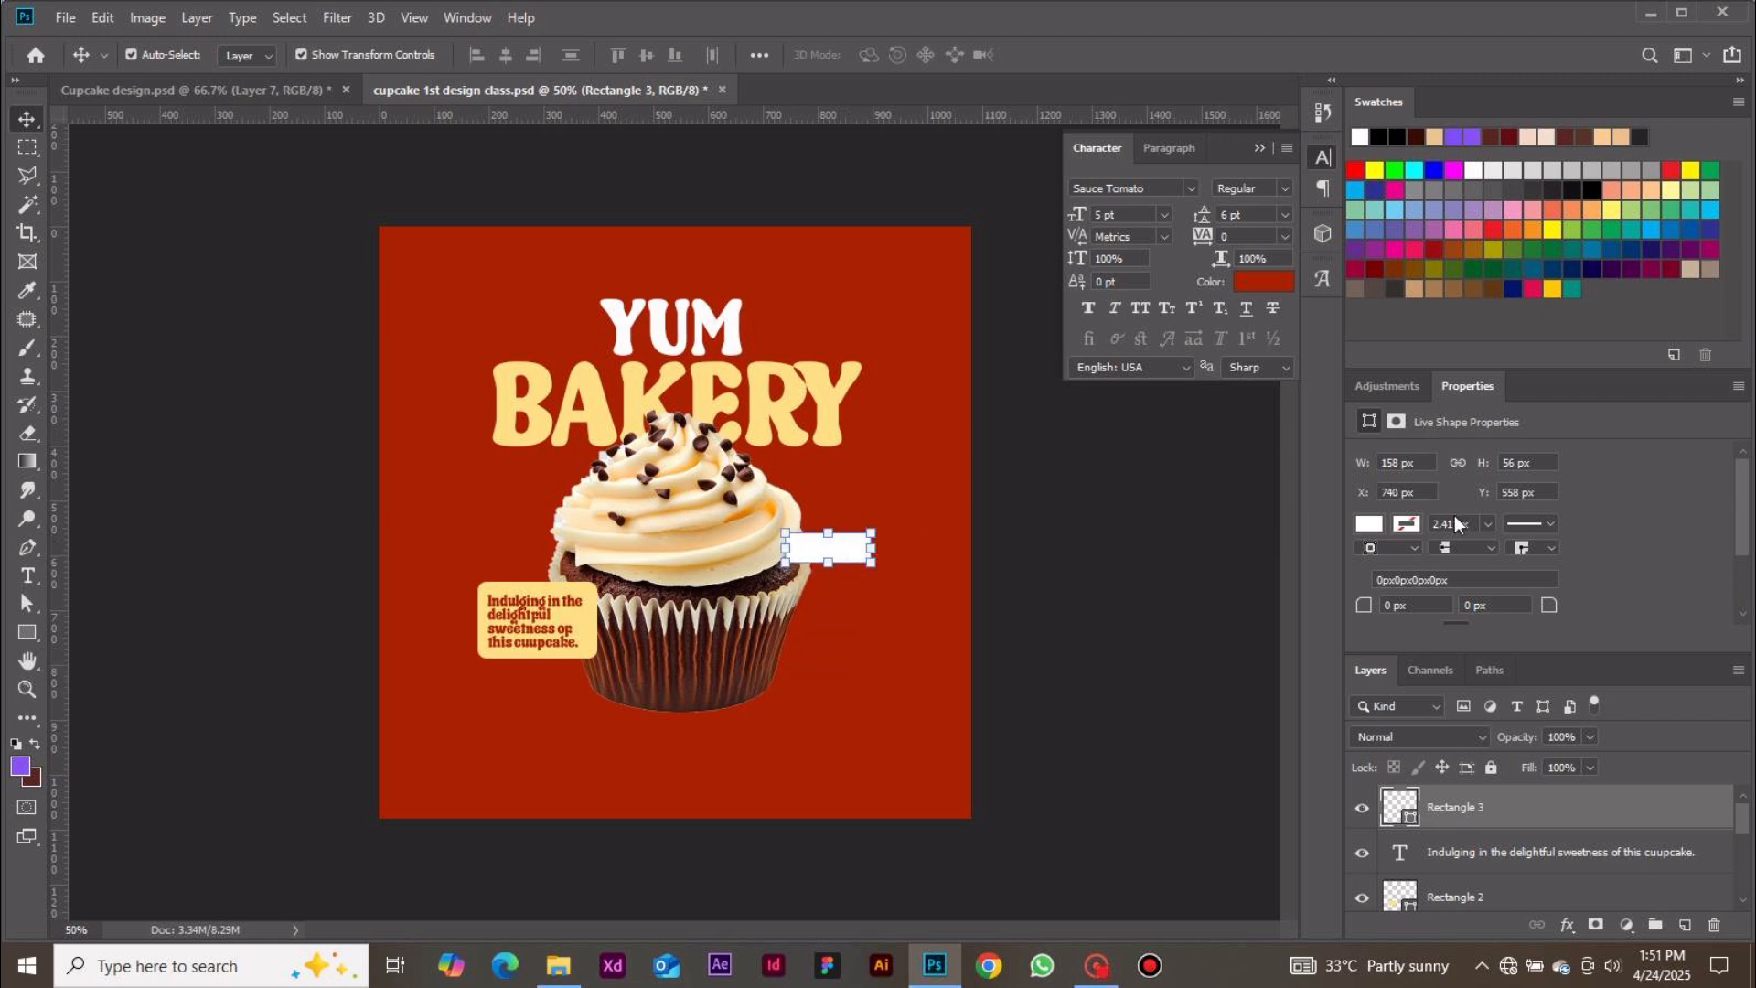
{"action": "left_click", "coordinate": [1387, 605]}
{"action": "type", "text": "16"}
{"action": "key", "text": "Return"}
{"action": "left_click", "coordinate": [1129, 631]}
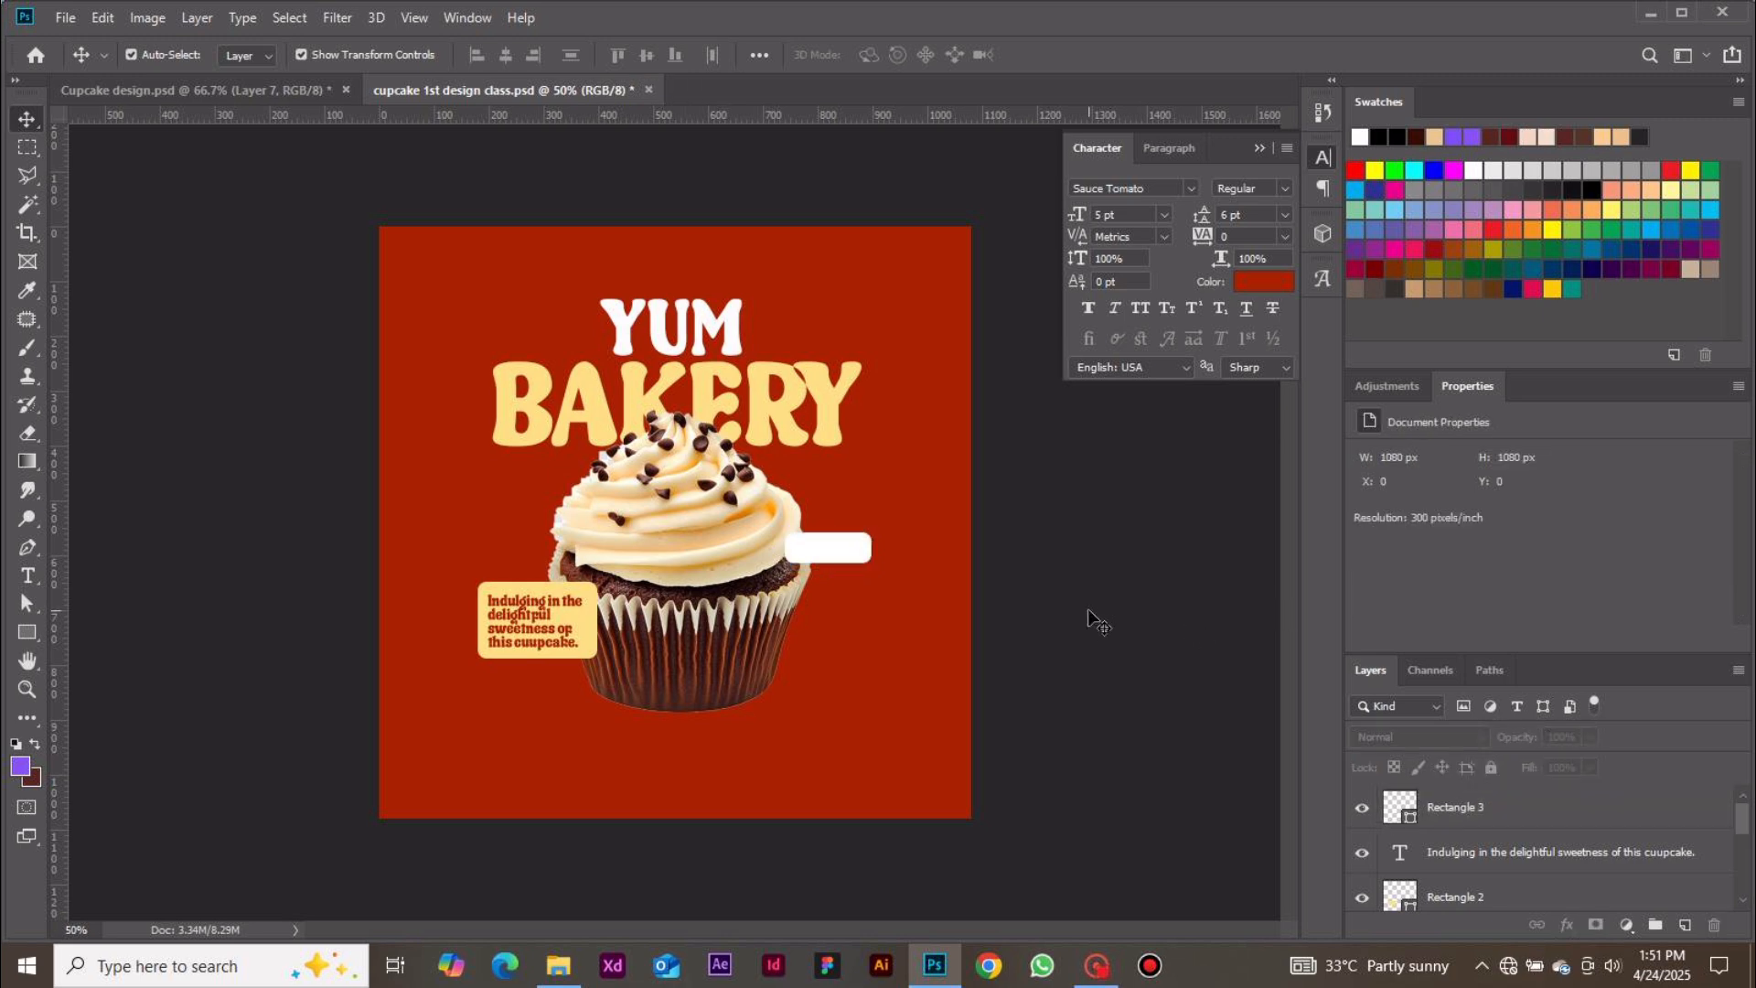
Add the text "Try me!" beside the cupcake and commit it
{"action": "left_click_drag", "start_coordinate": [847, 540], "coordinate": [849, 547]}
{"action": "left_click", "coordinate": [1068, 642]}
{"action": "key", "text": "t"}
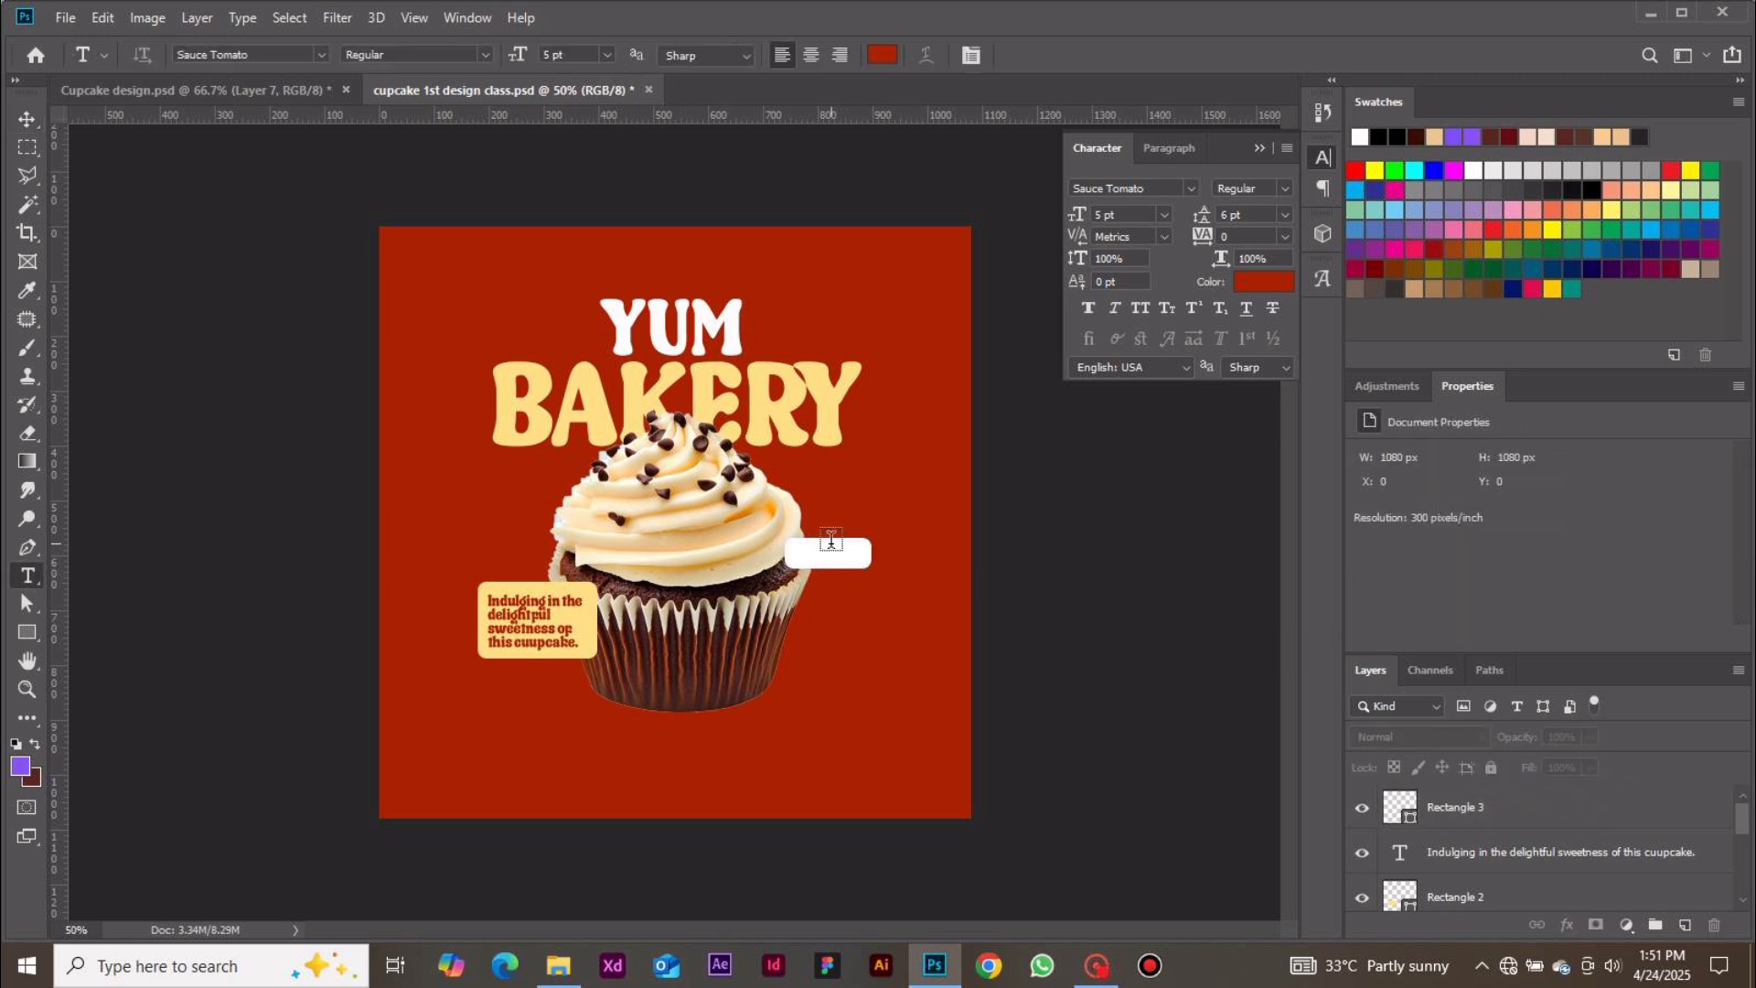
{"action": "left_click", "coordinate": [807, 640]}
{"action": "key", "text": "BackSpace"}
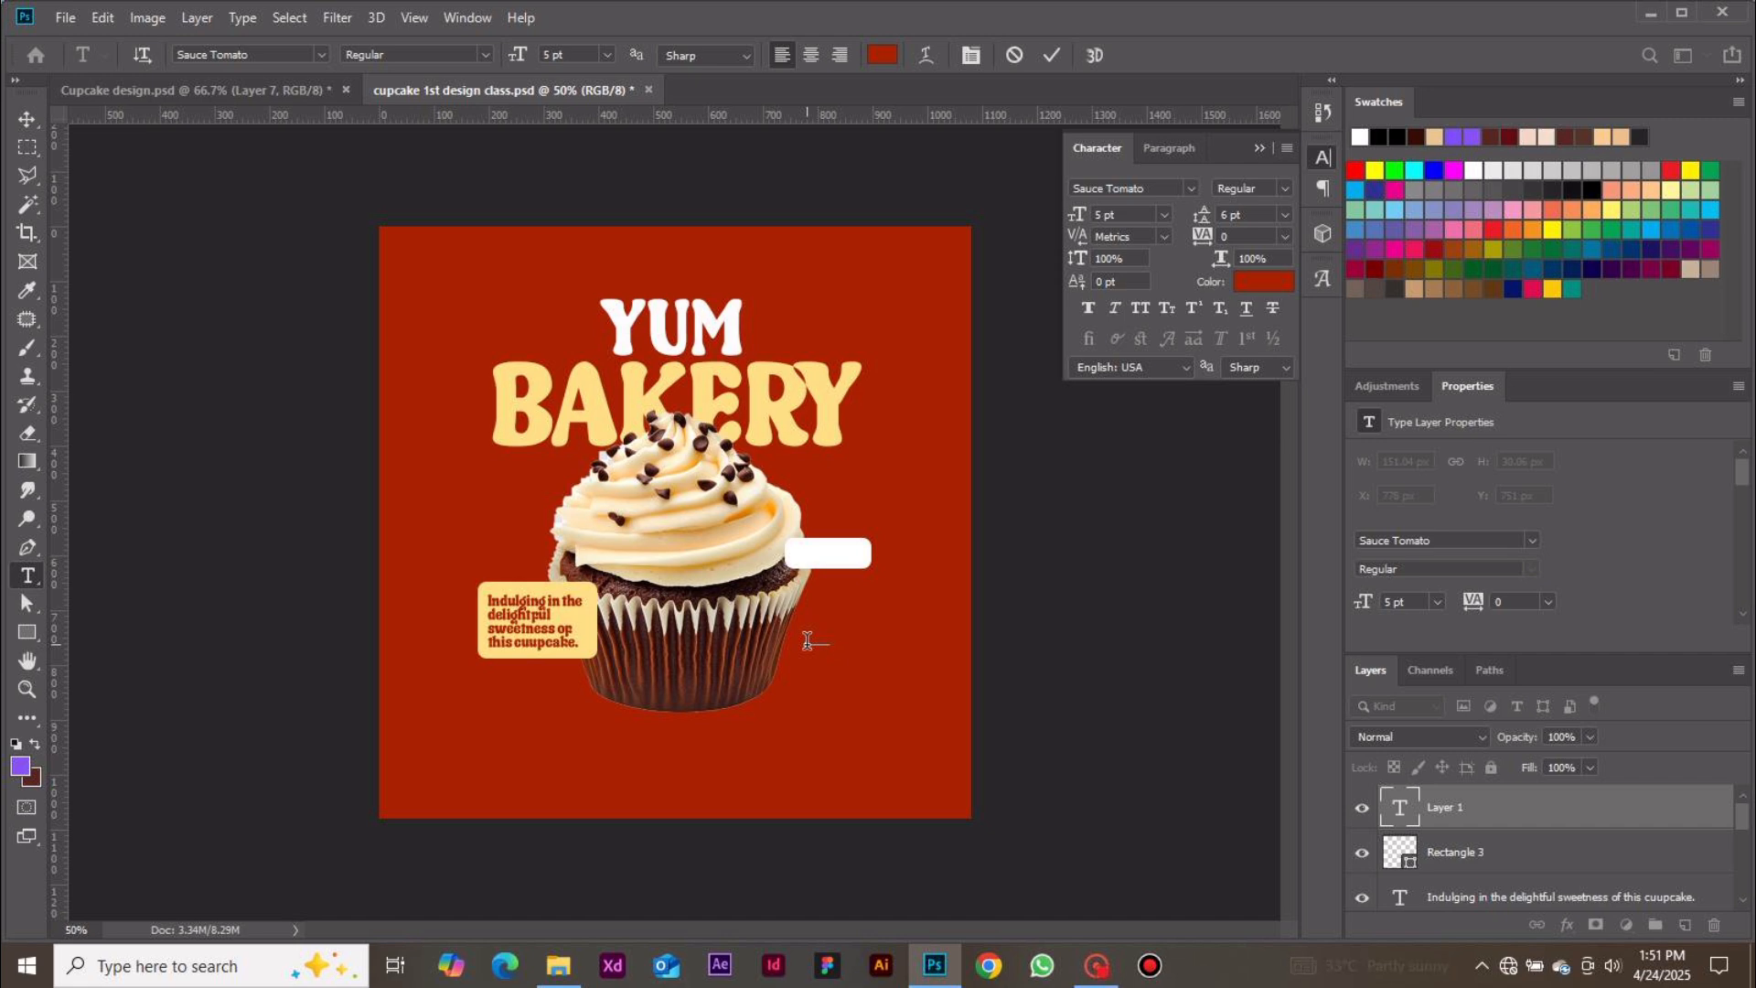
{"action": "type", "text": "ER"}
{"action": "key", "text": "ctrl"}
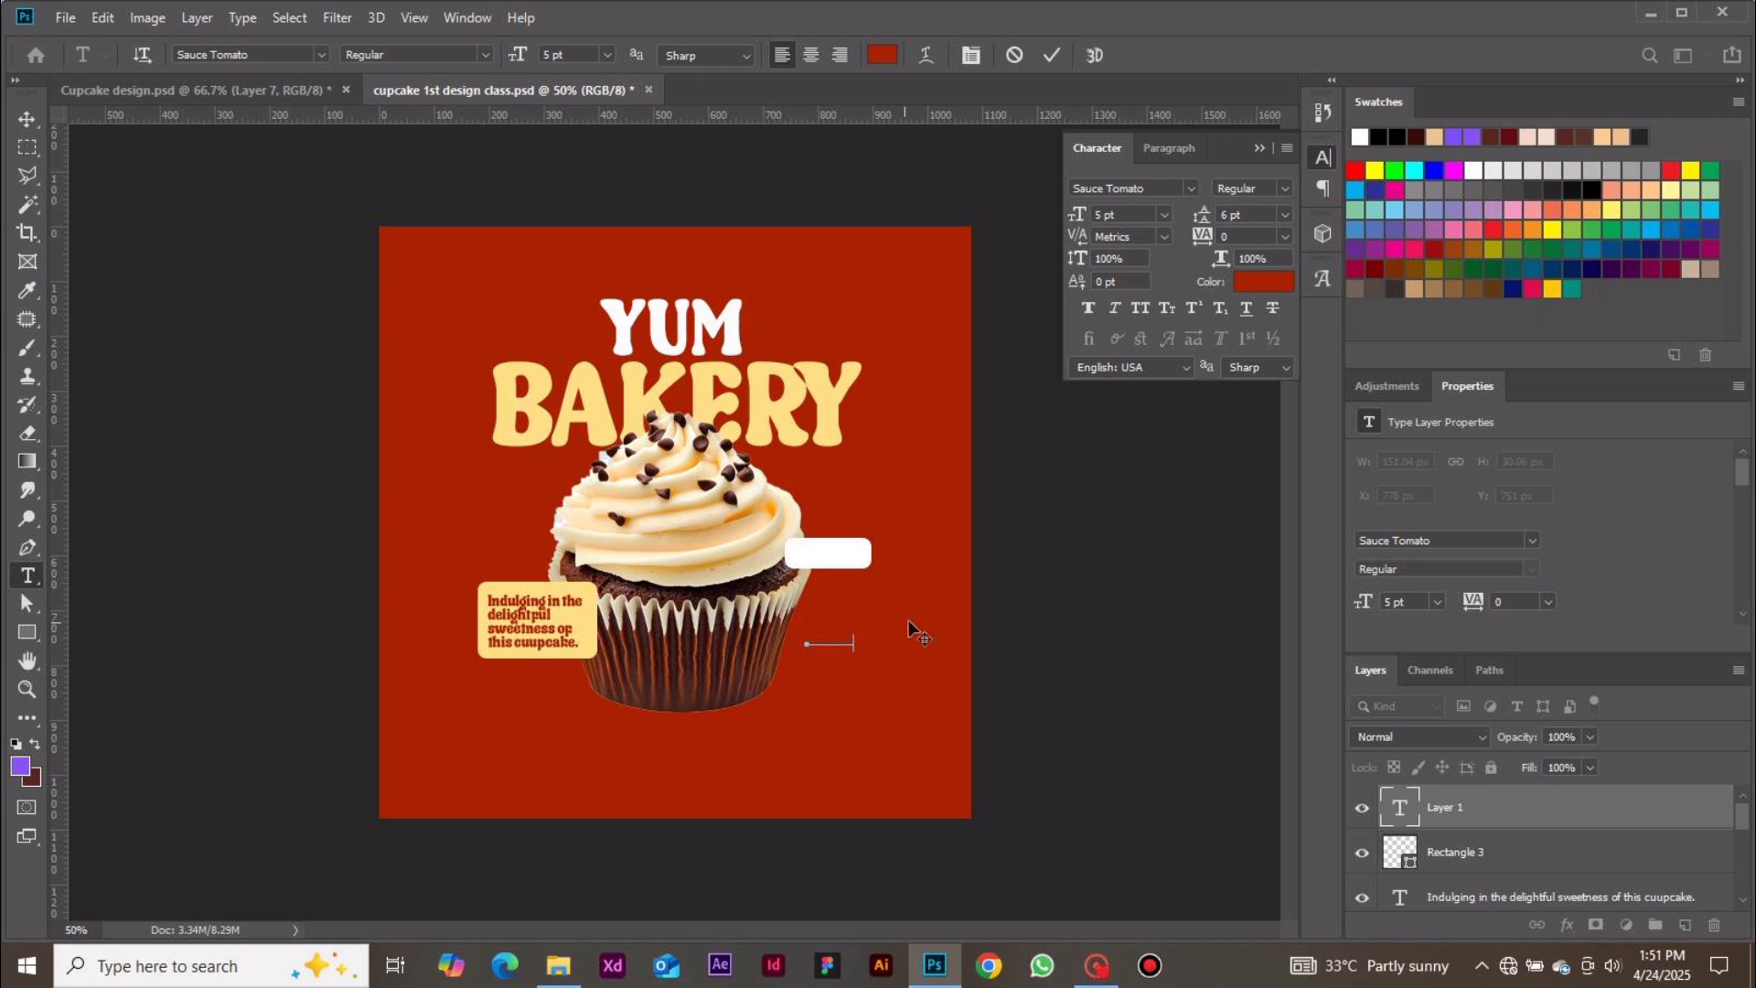
{"action": "left_click", "coordinate": [1052, 55]}
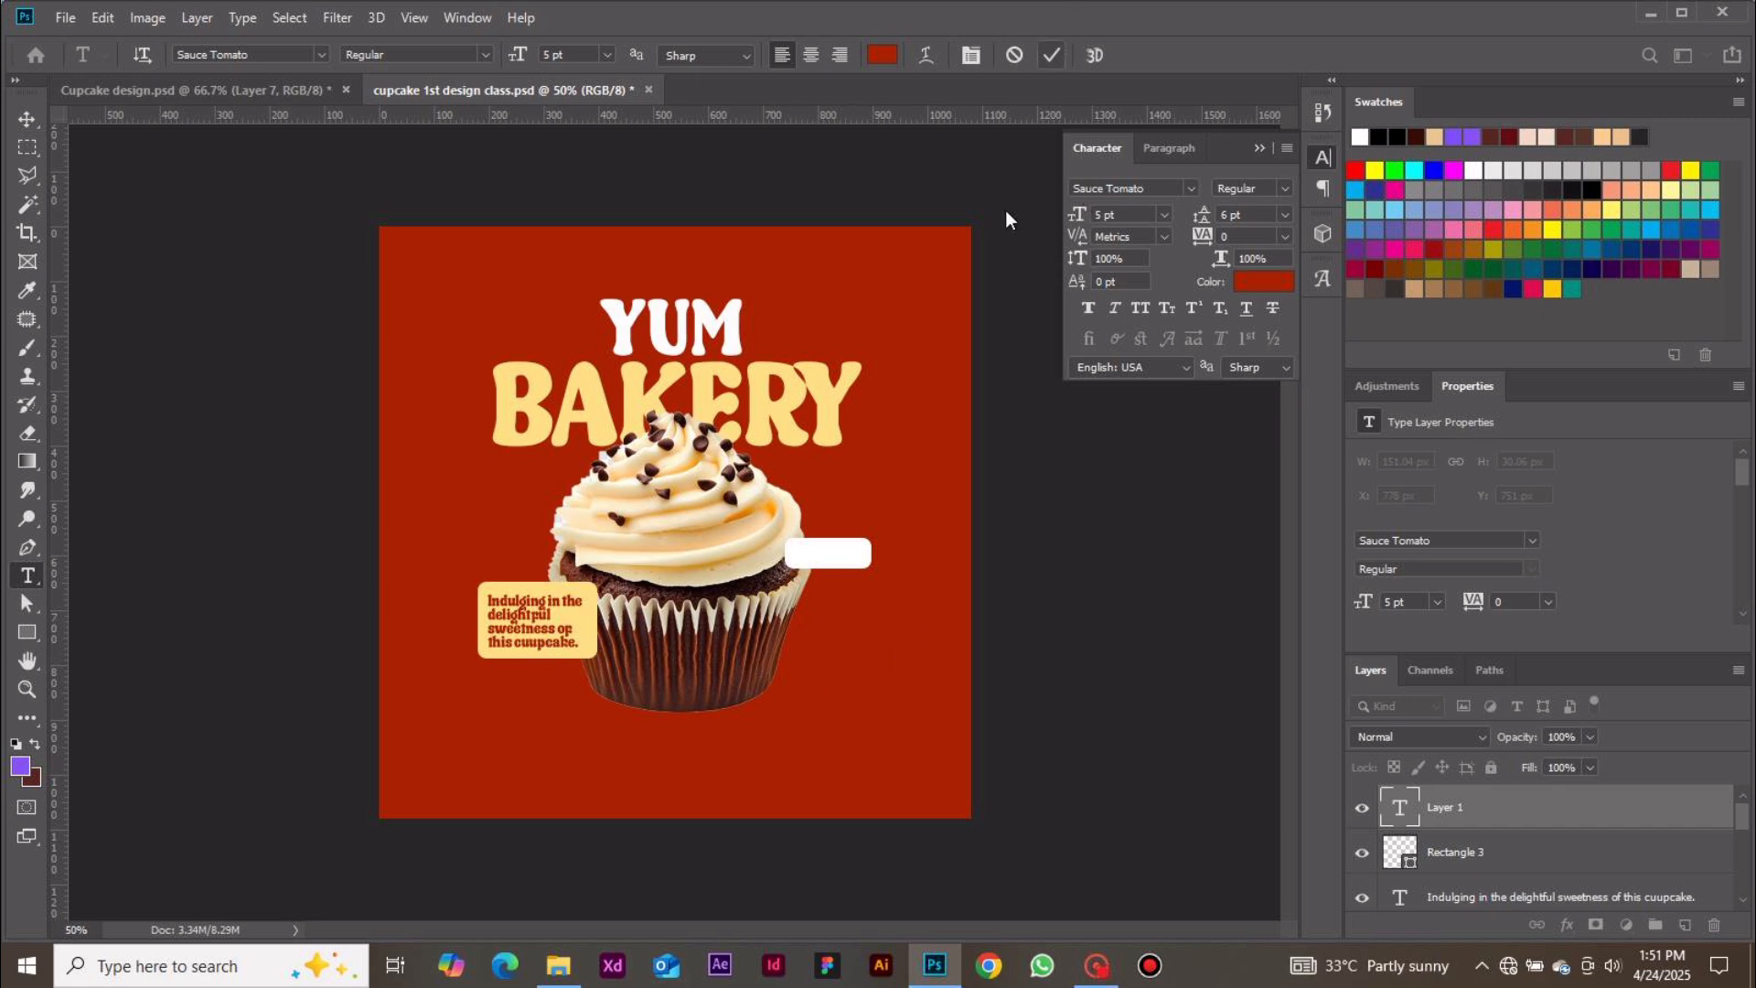
Move the "Try me!" text onto the white rounded rectangle and set its size to 12 pt
{"action": "left_click", "coordinate": [27, 121]}
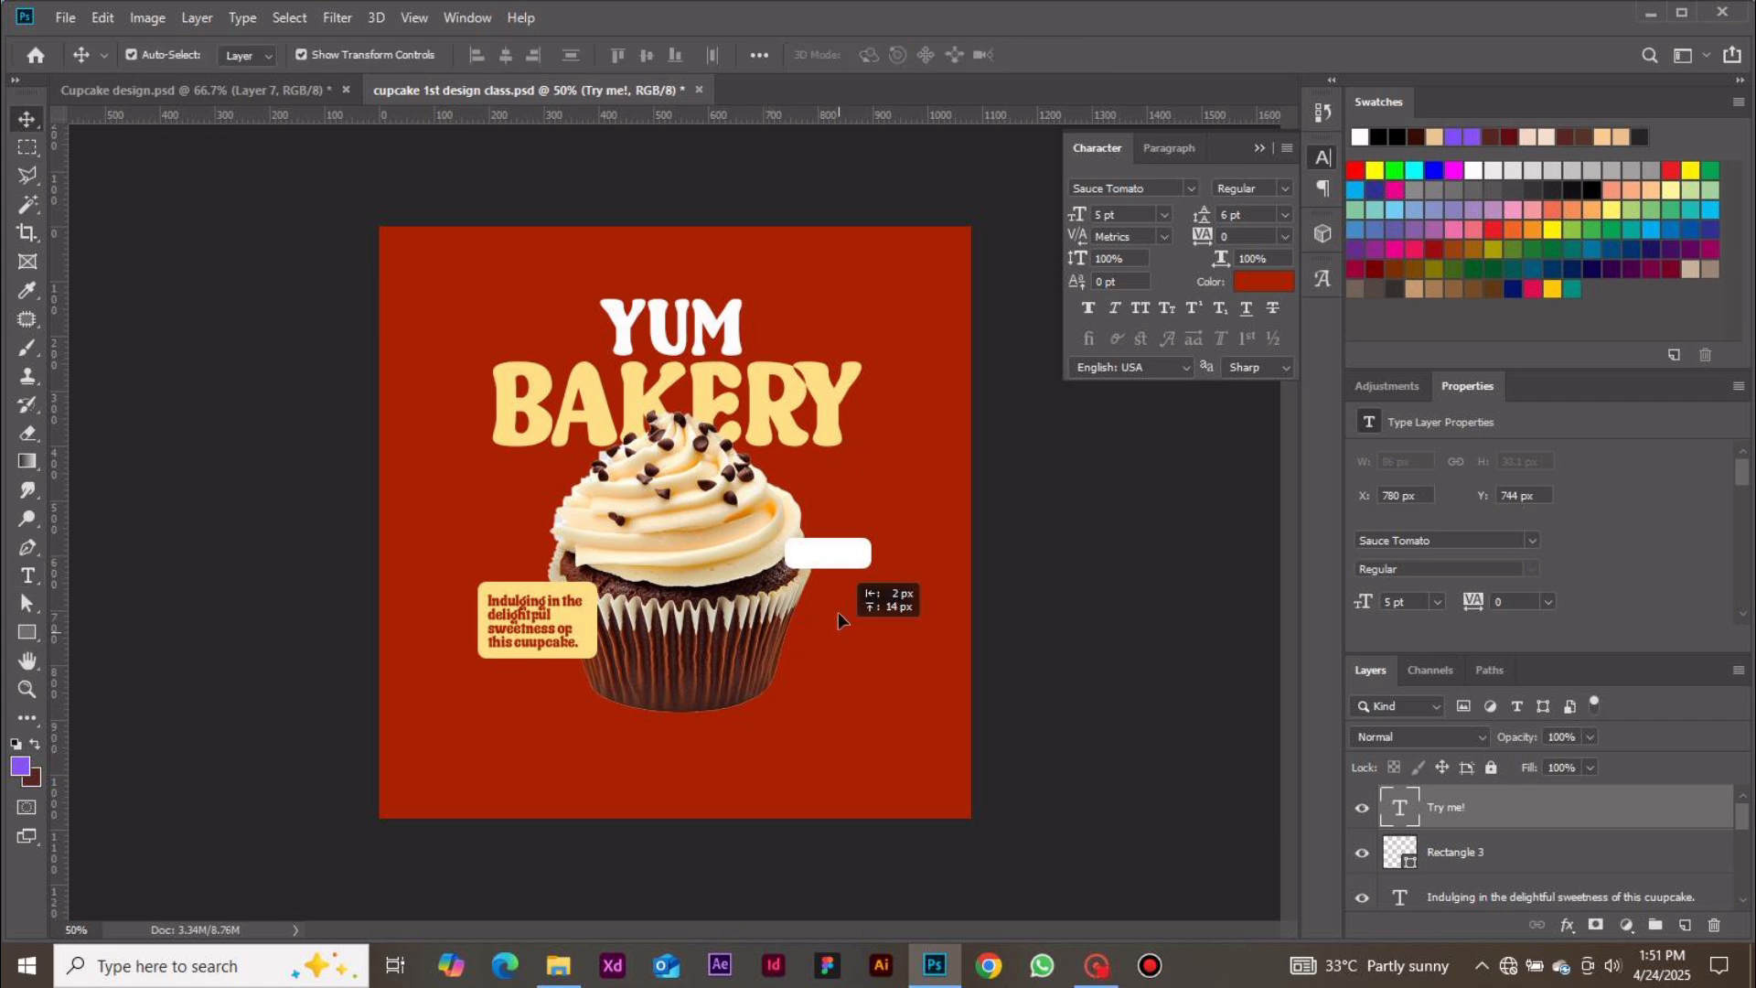
{"action": "left_click_drag", "start_coordinate": [838, 612], "coordinate": [839, 561]}
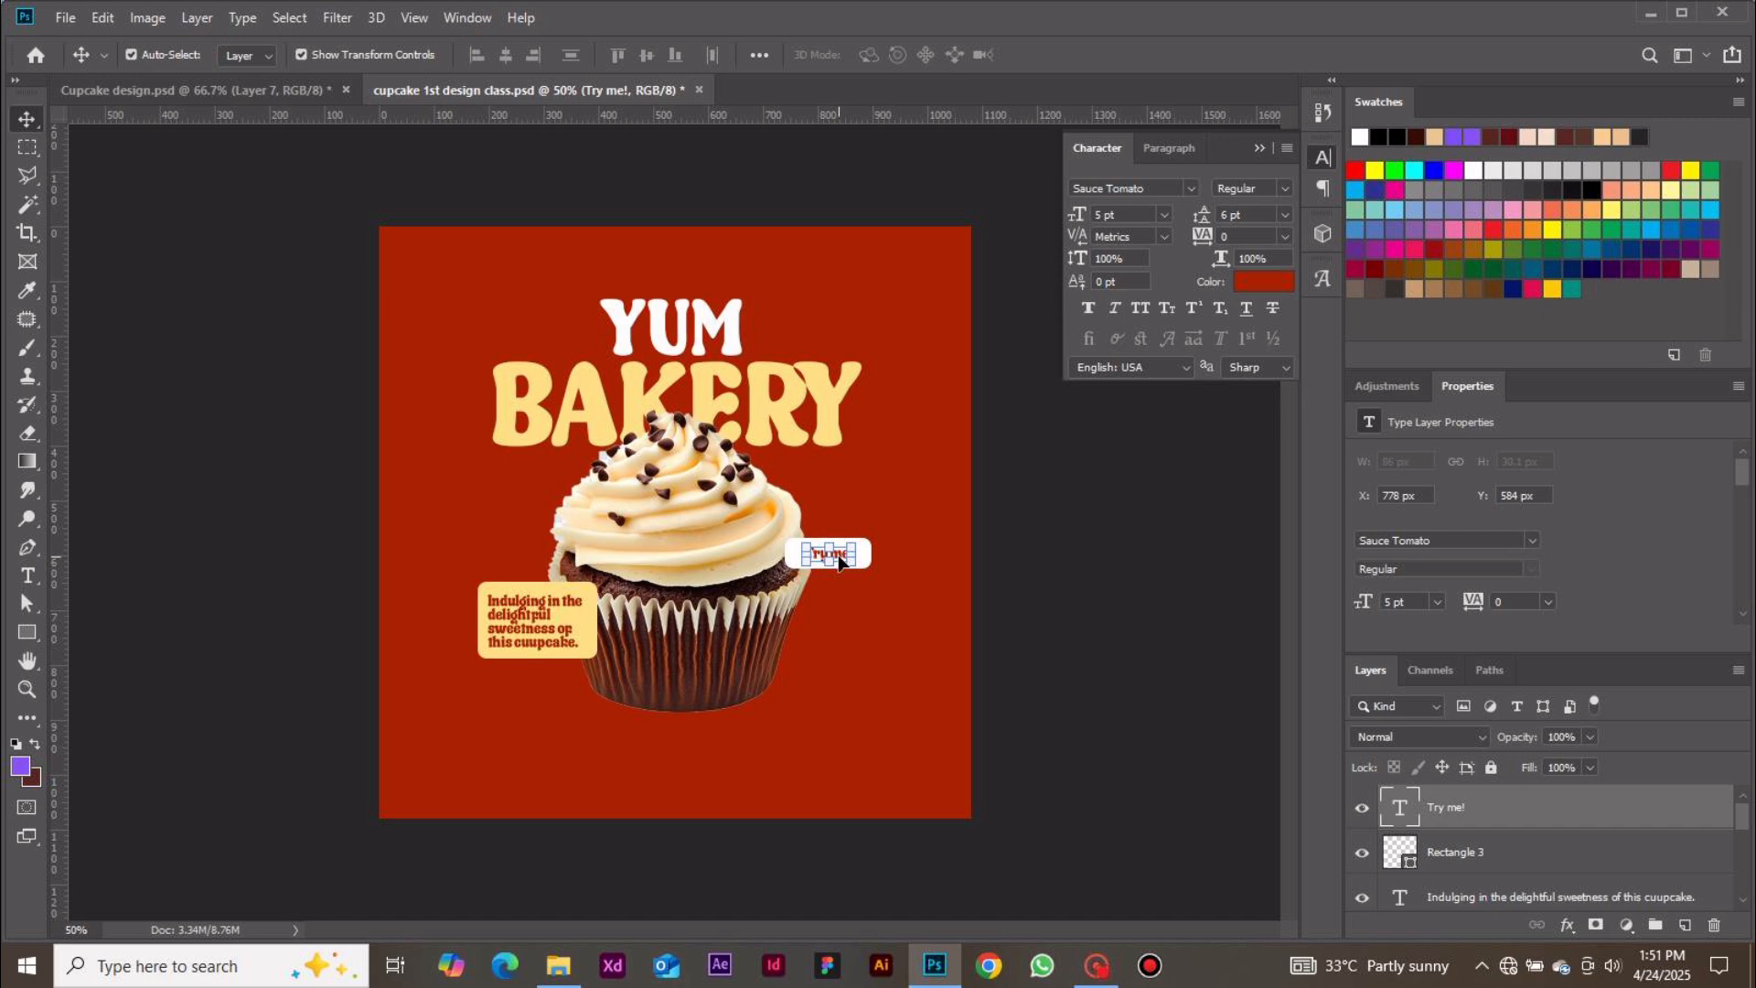
{"action": "left_click", "coordinate": [1164, 214]}
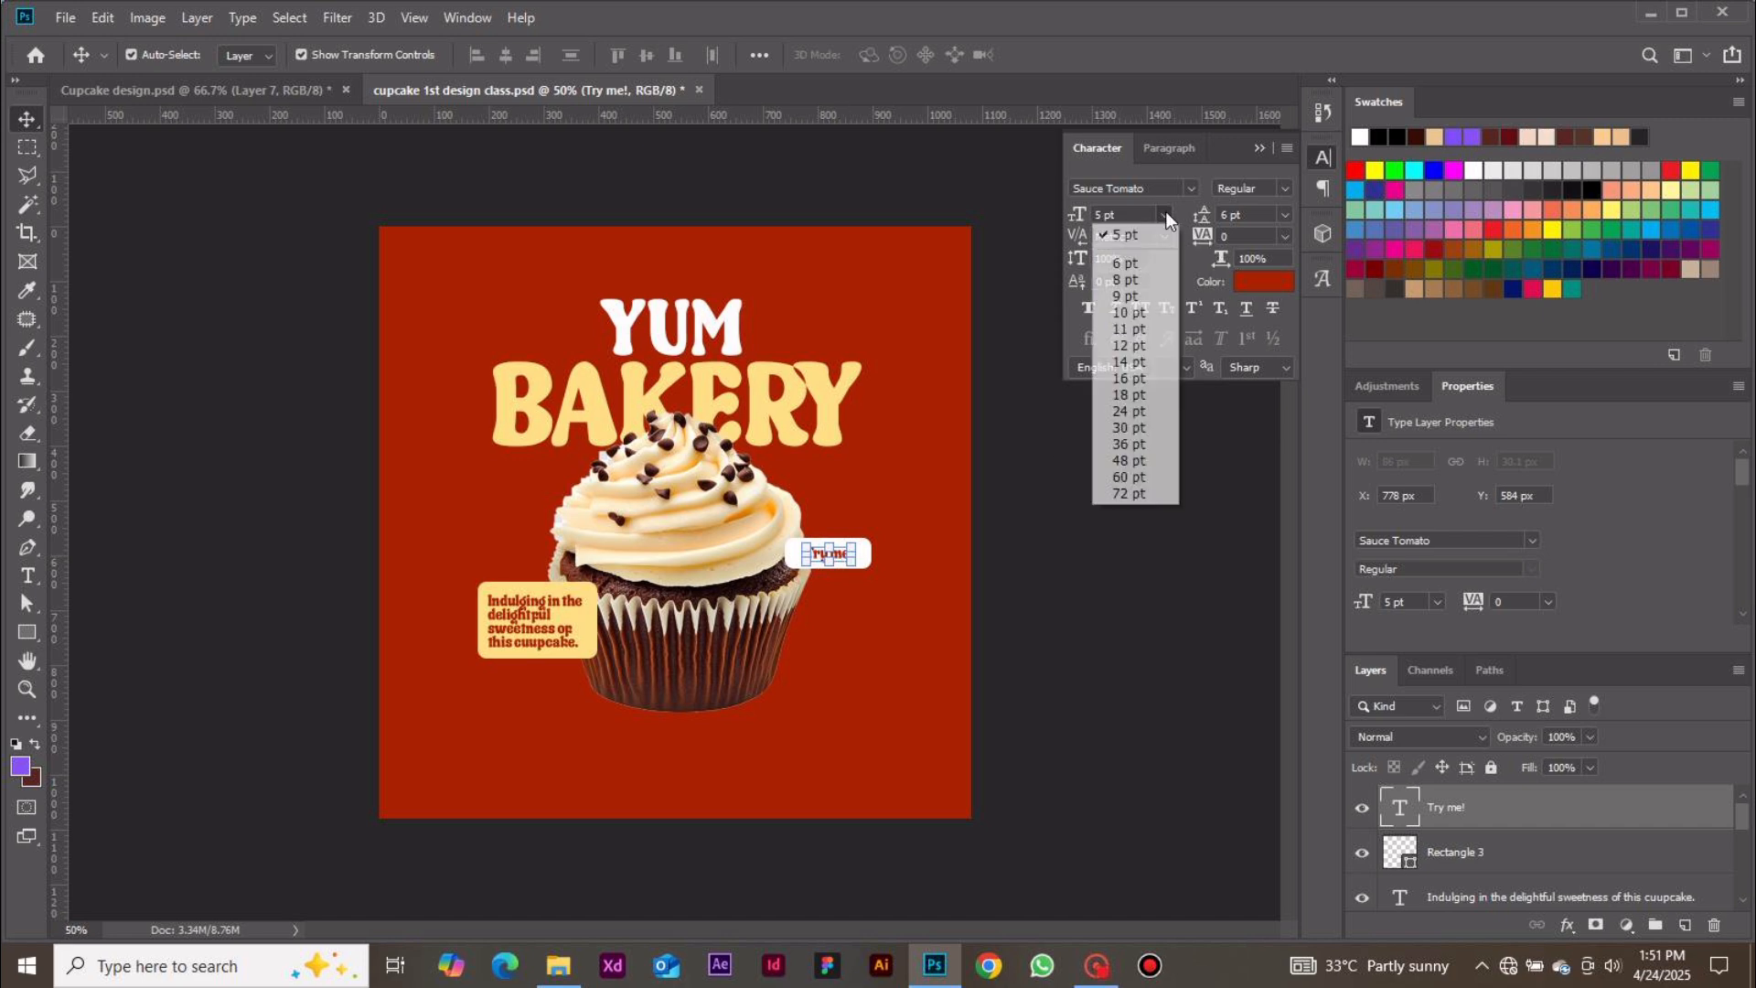
{"action": "left_click", "coordinate": [1134, 346]}
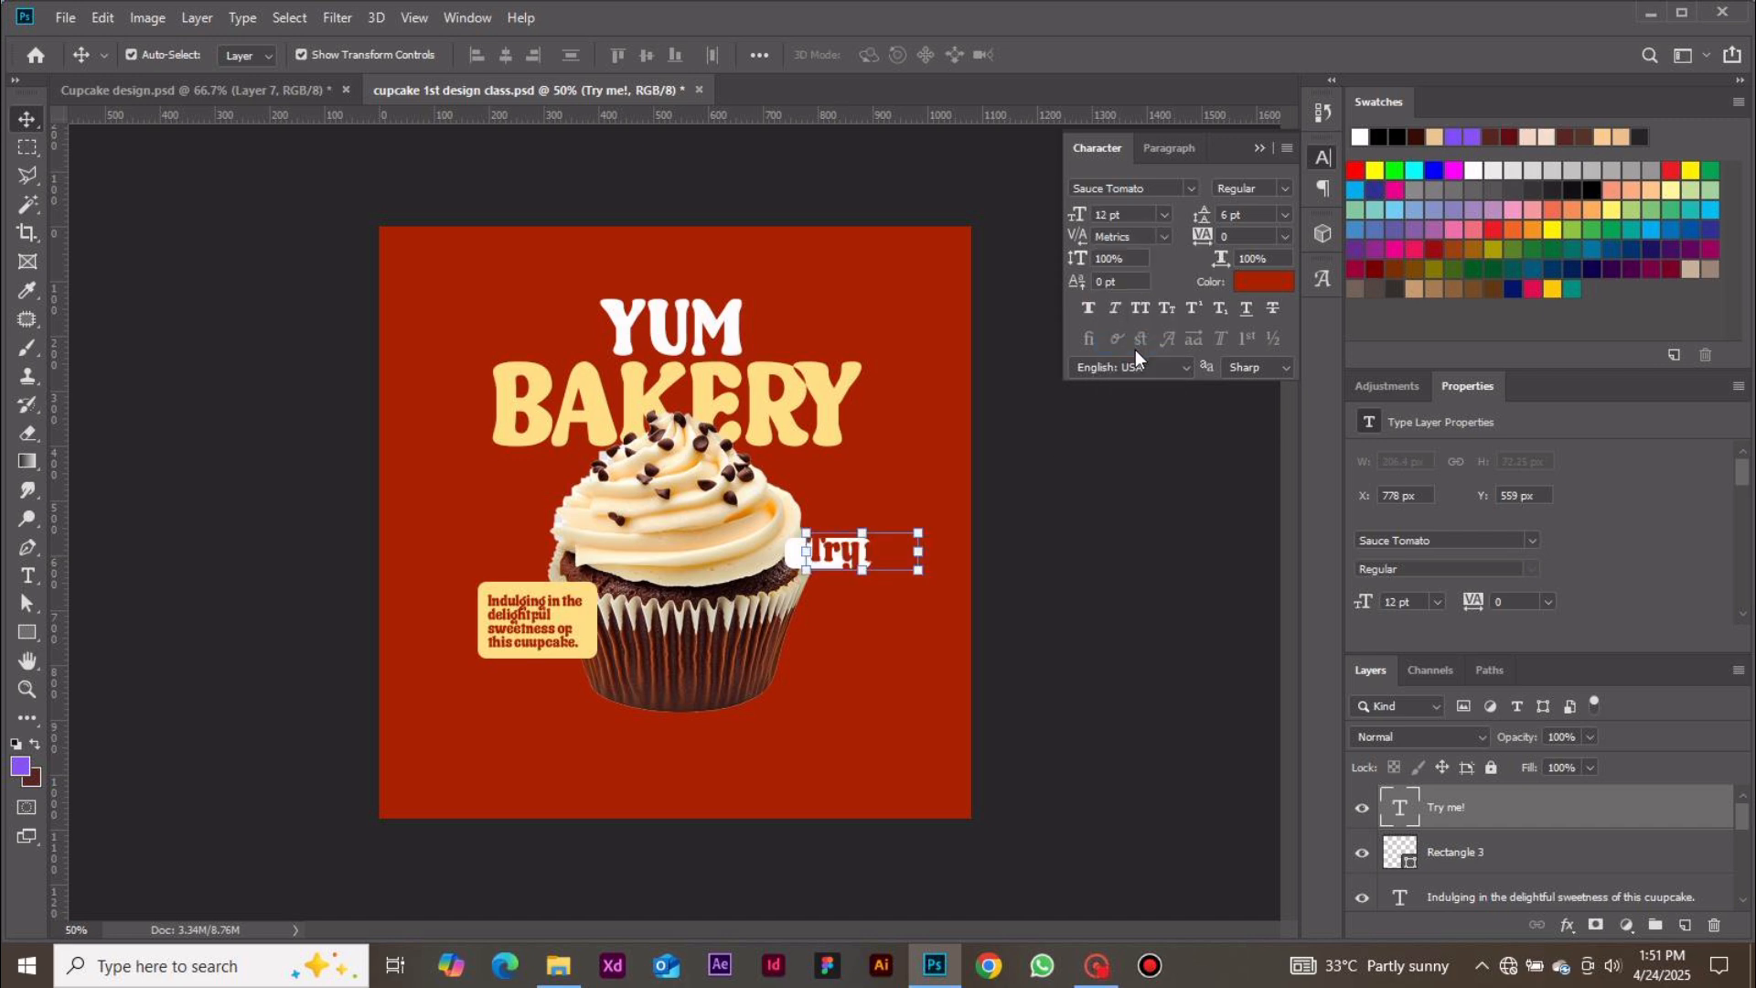
Change the "Try me!" text's font to Crustaceans Signature DEMO
{"action": "left_click", "coordinate": [1193, 187]}
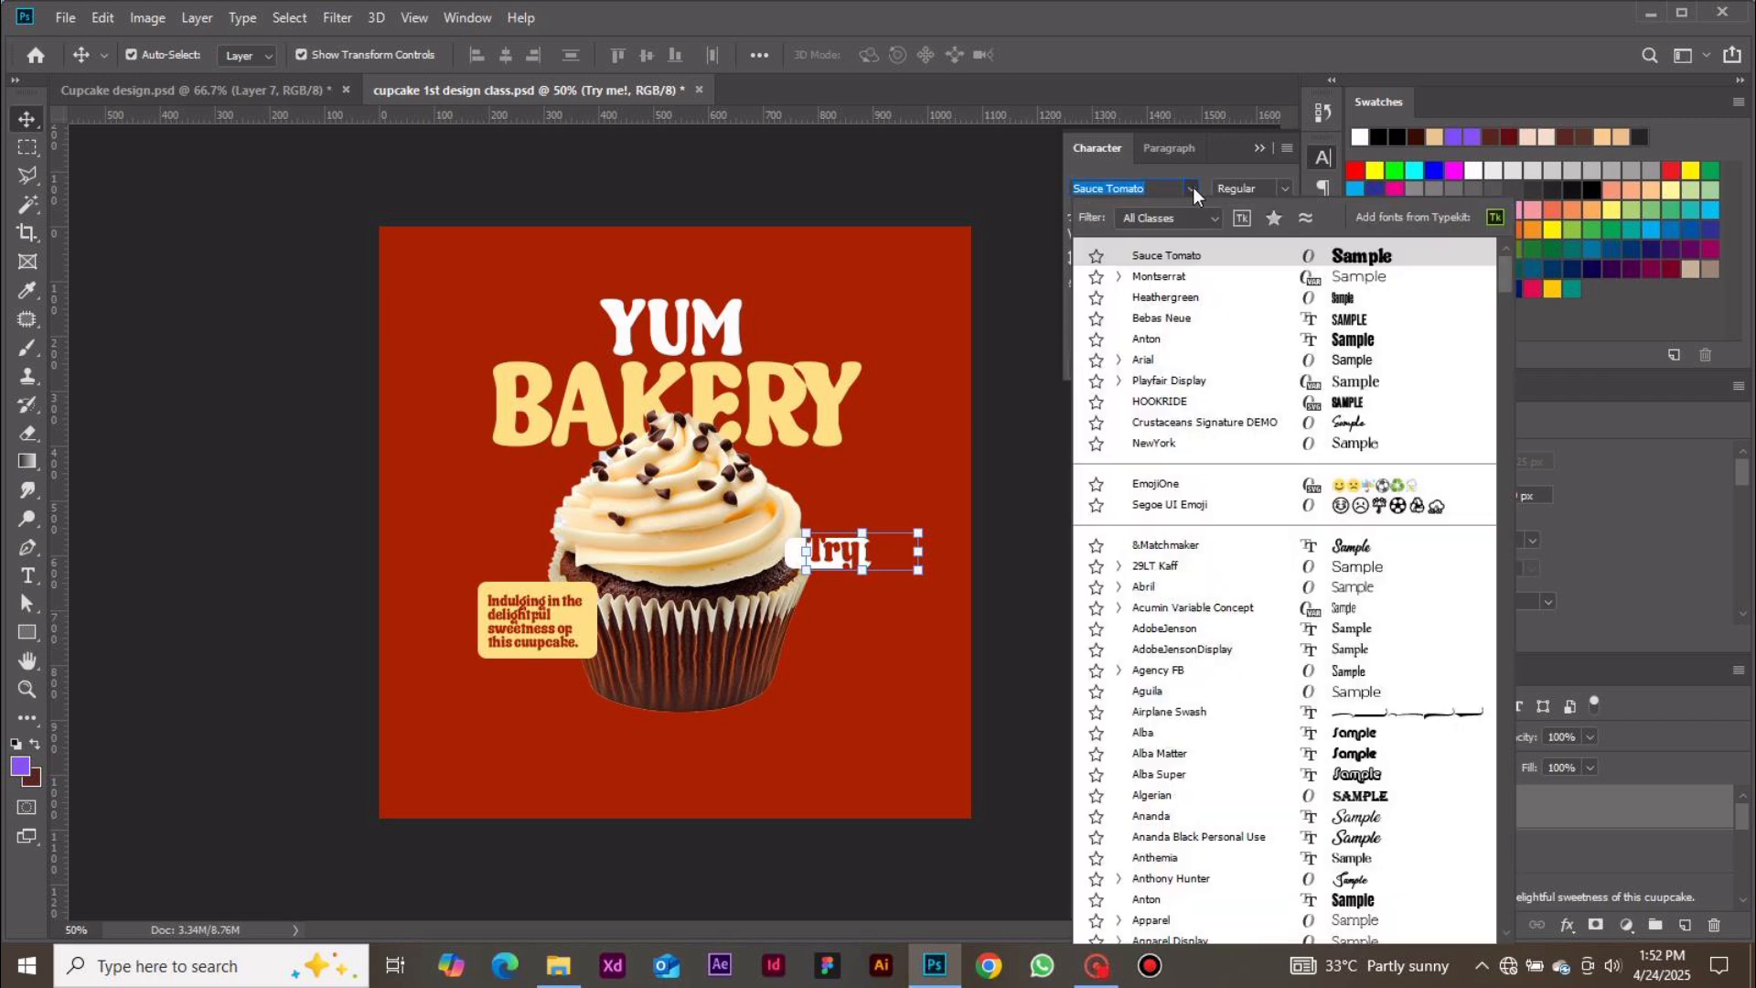
{"action": "key", "text": "Down"}
{"action": "key", "text": "Down"}
{"action": "key", "text": "Down"}
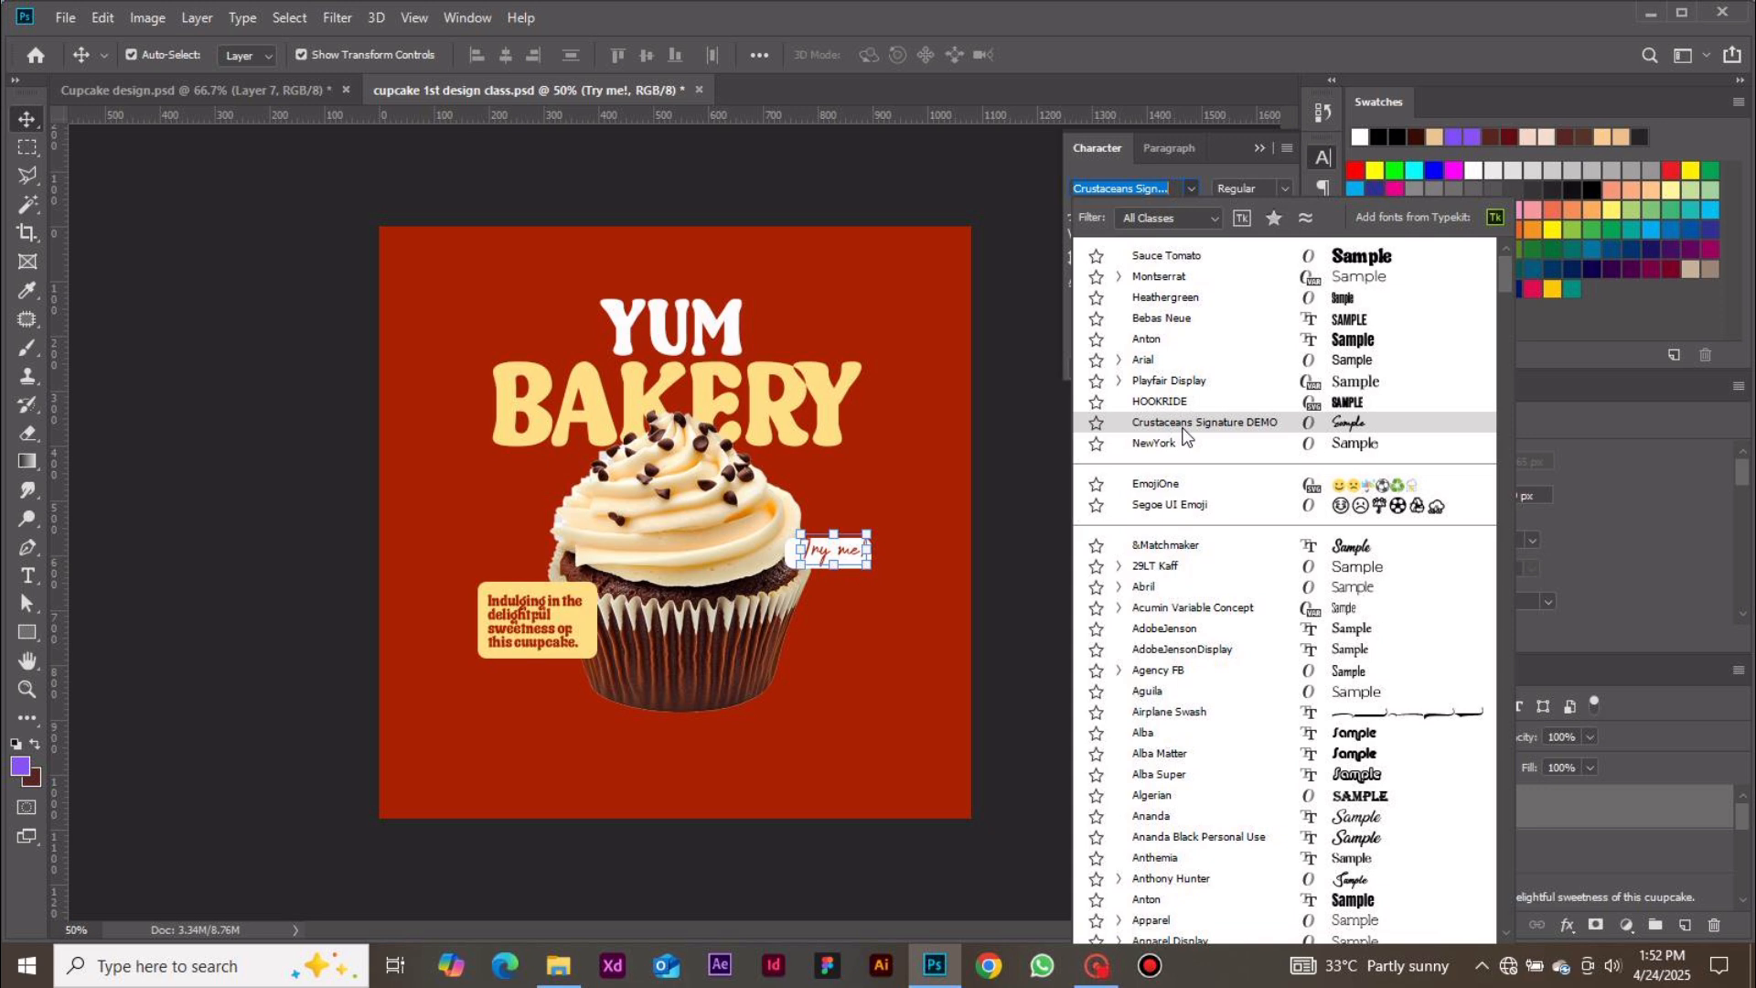
{"action": "left_click", "coordinate": [1182, 428]}
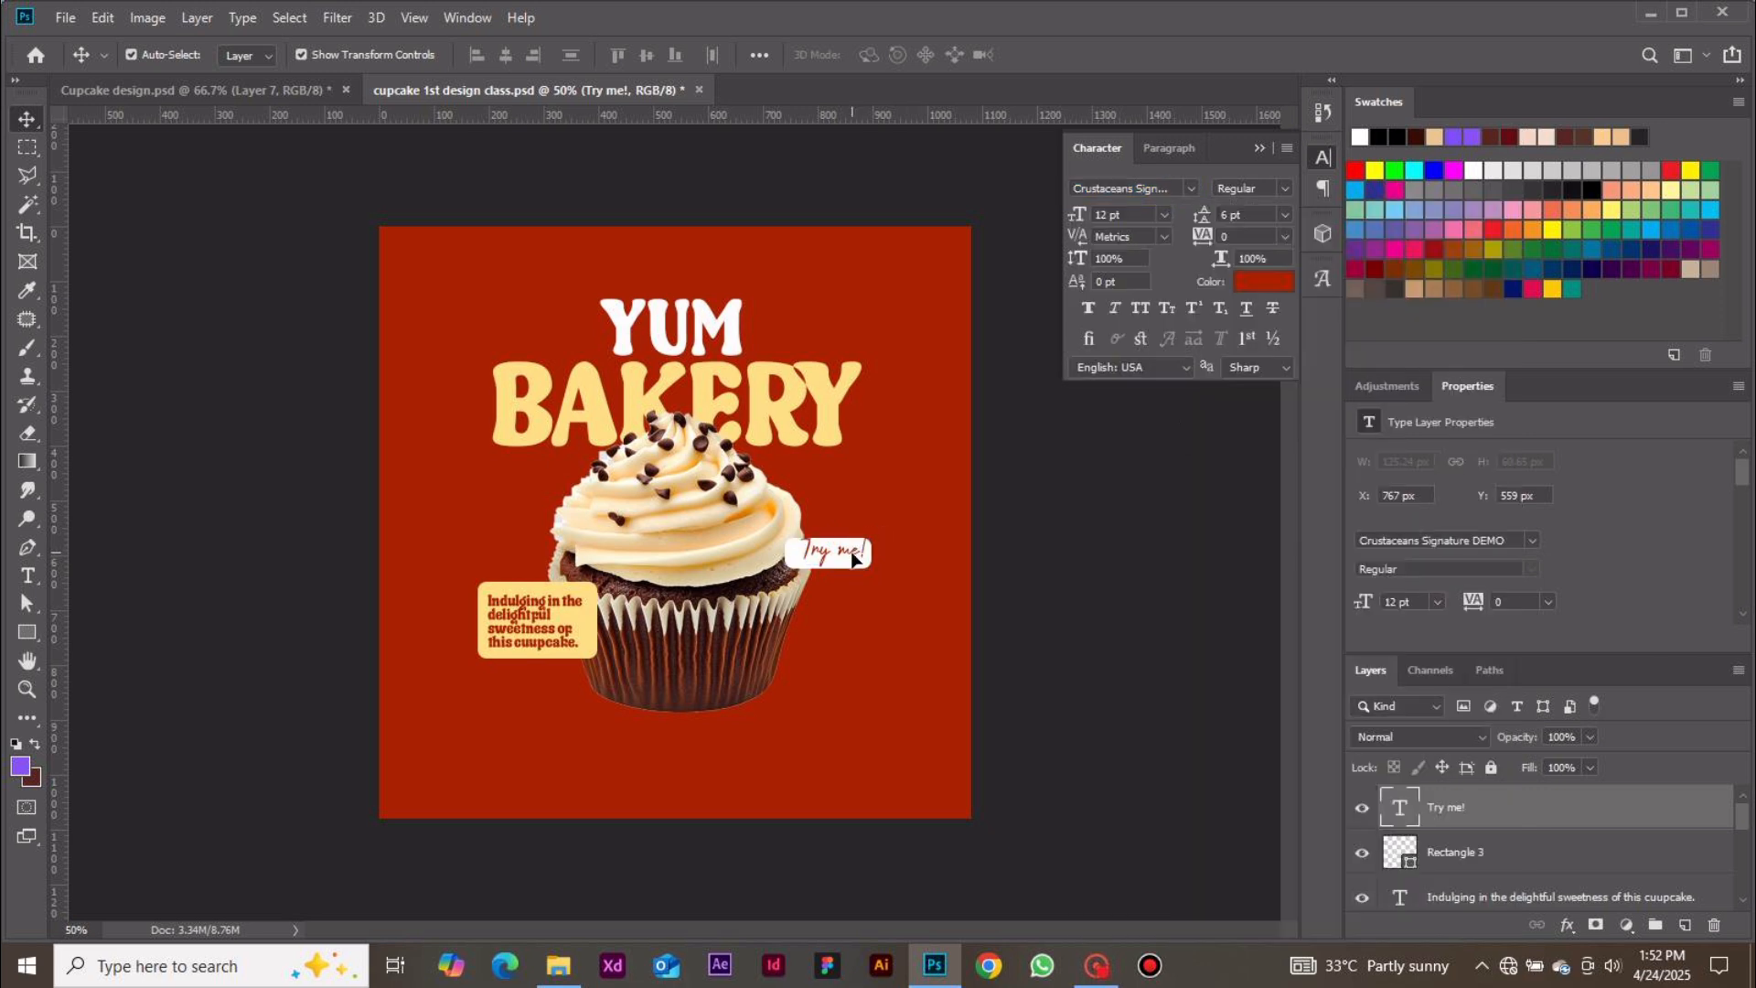
{"action": "left_click_drag", "start_coordinate": [854, 558], "coordinate": [850, 559]}
{"action": "left_click", "coordinate": [1030, 579]}
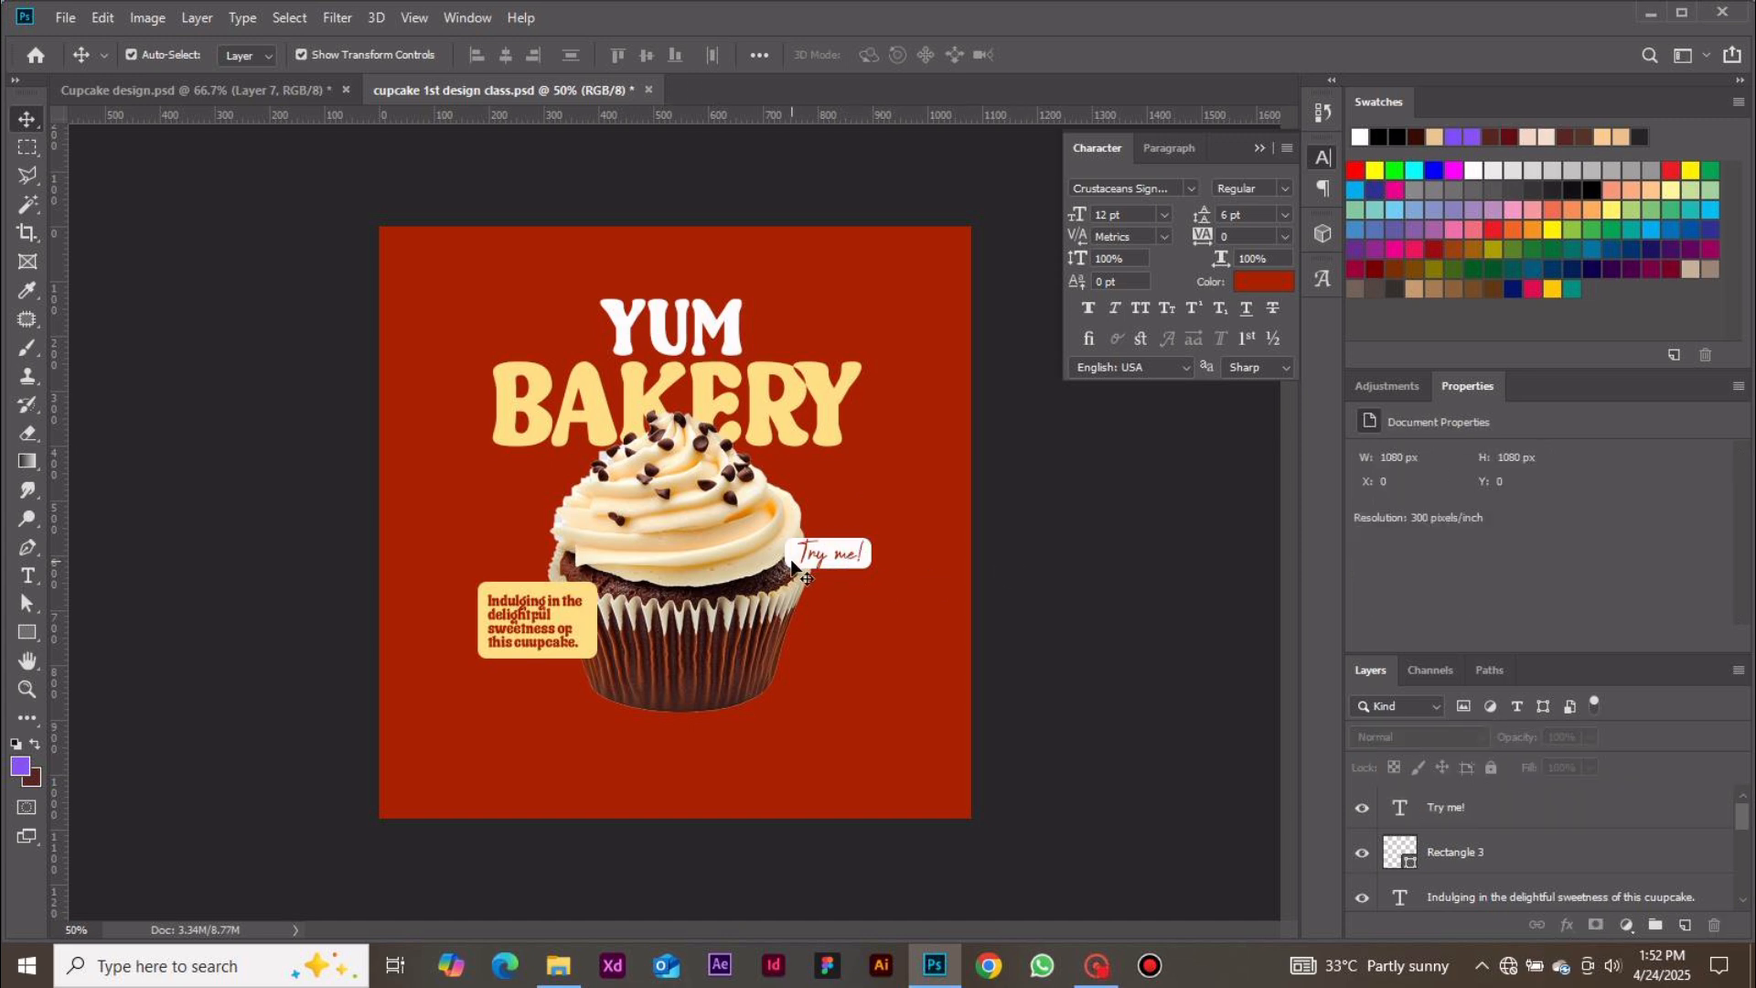
Select the "Try me!" text together with its rectangle and rotate both about -16°
{"action": "left_click", "coordinate": [794, 563]}
{"action": "left_click", "coordinate": [814, 560], "text": "shift"}
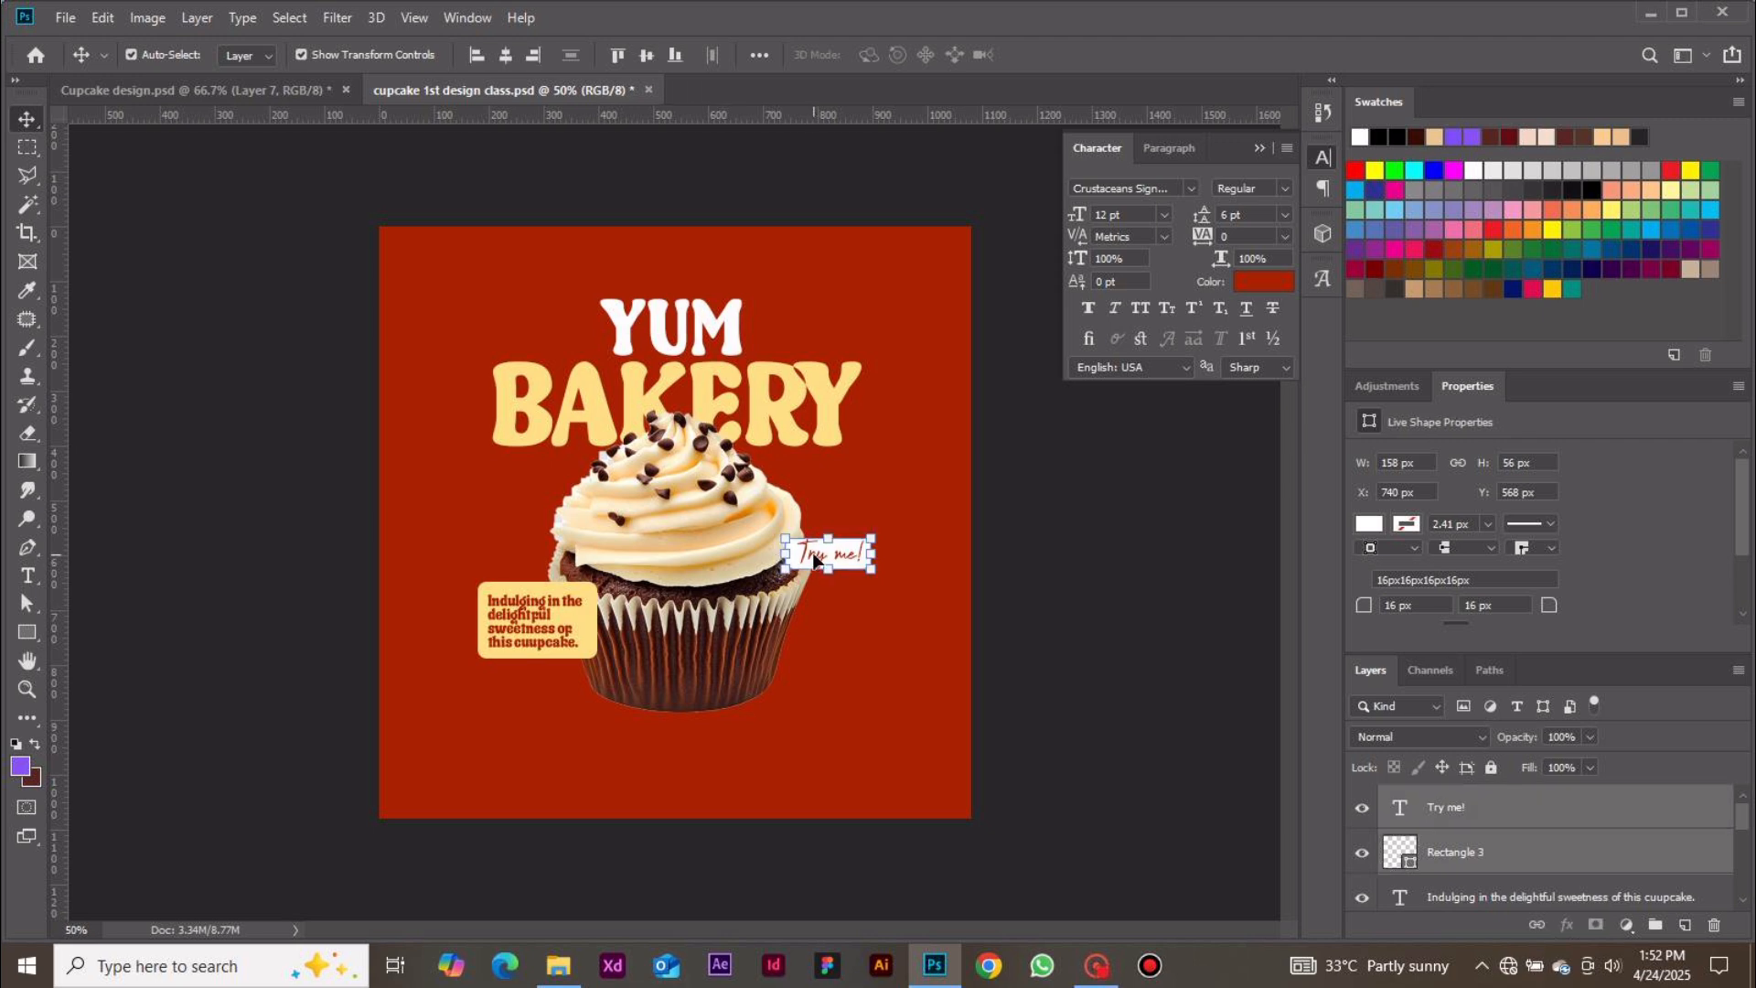
{"action": "left_click", "coordinate": [1039, 607]}
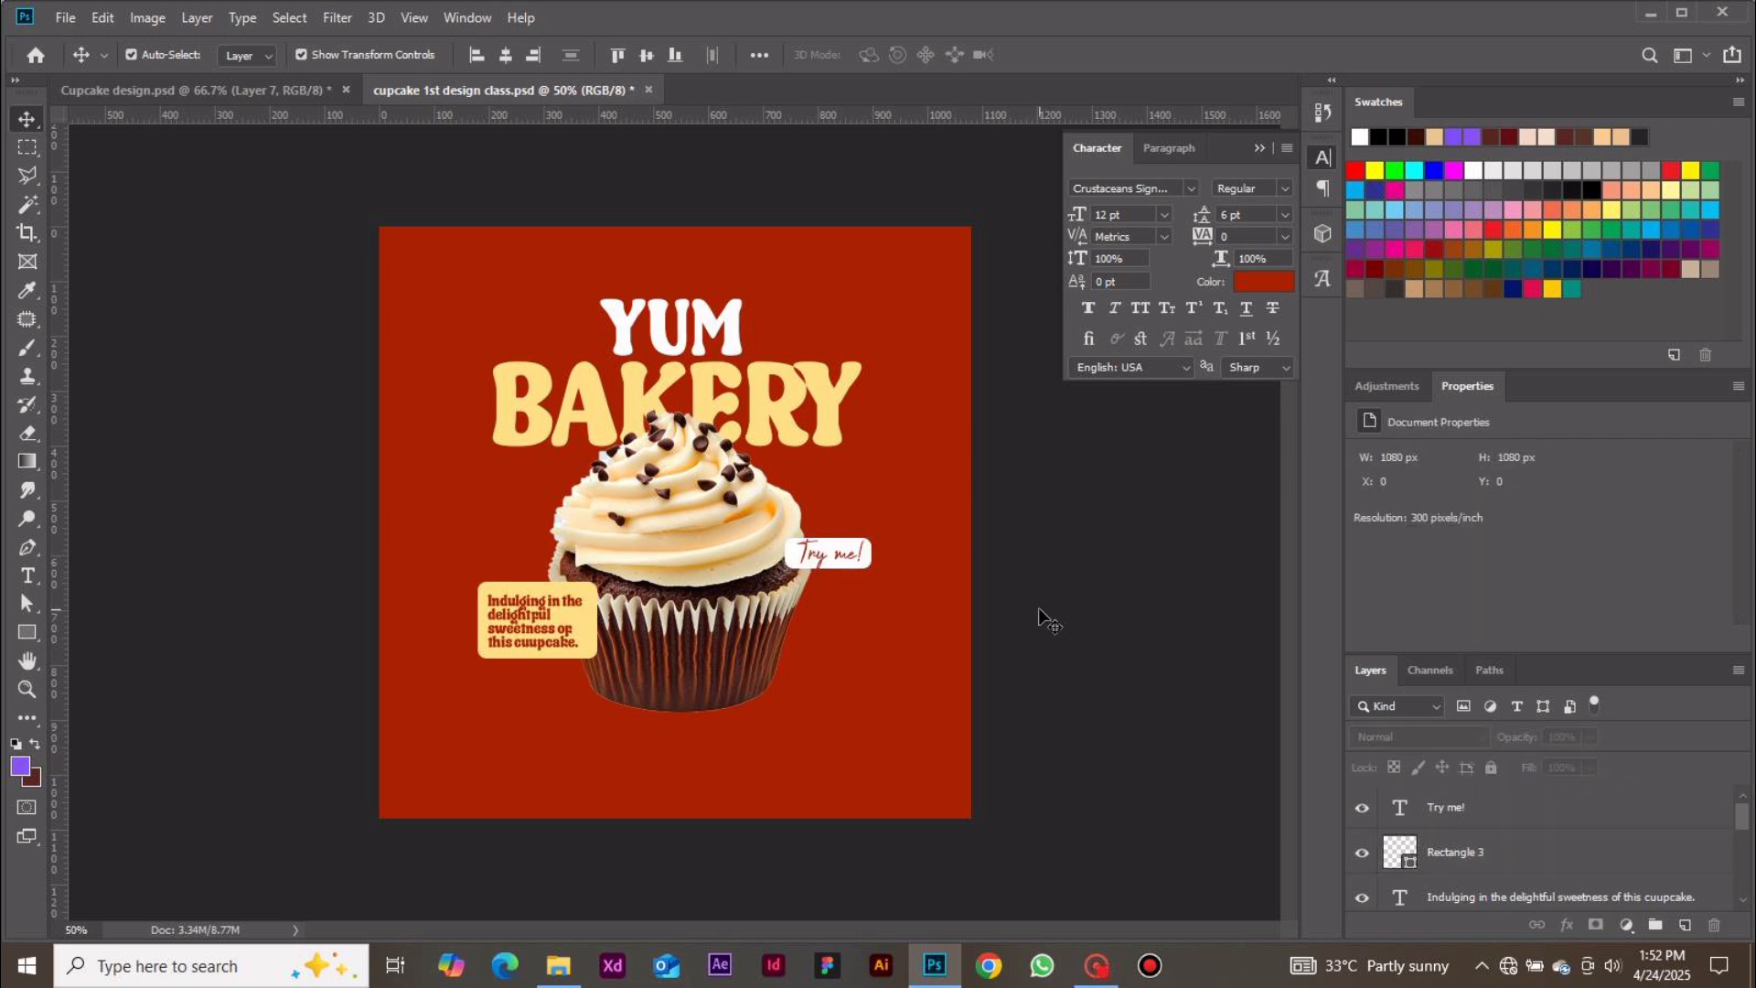
{"action": "left_click", "coordinate": [1509, 811]}
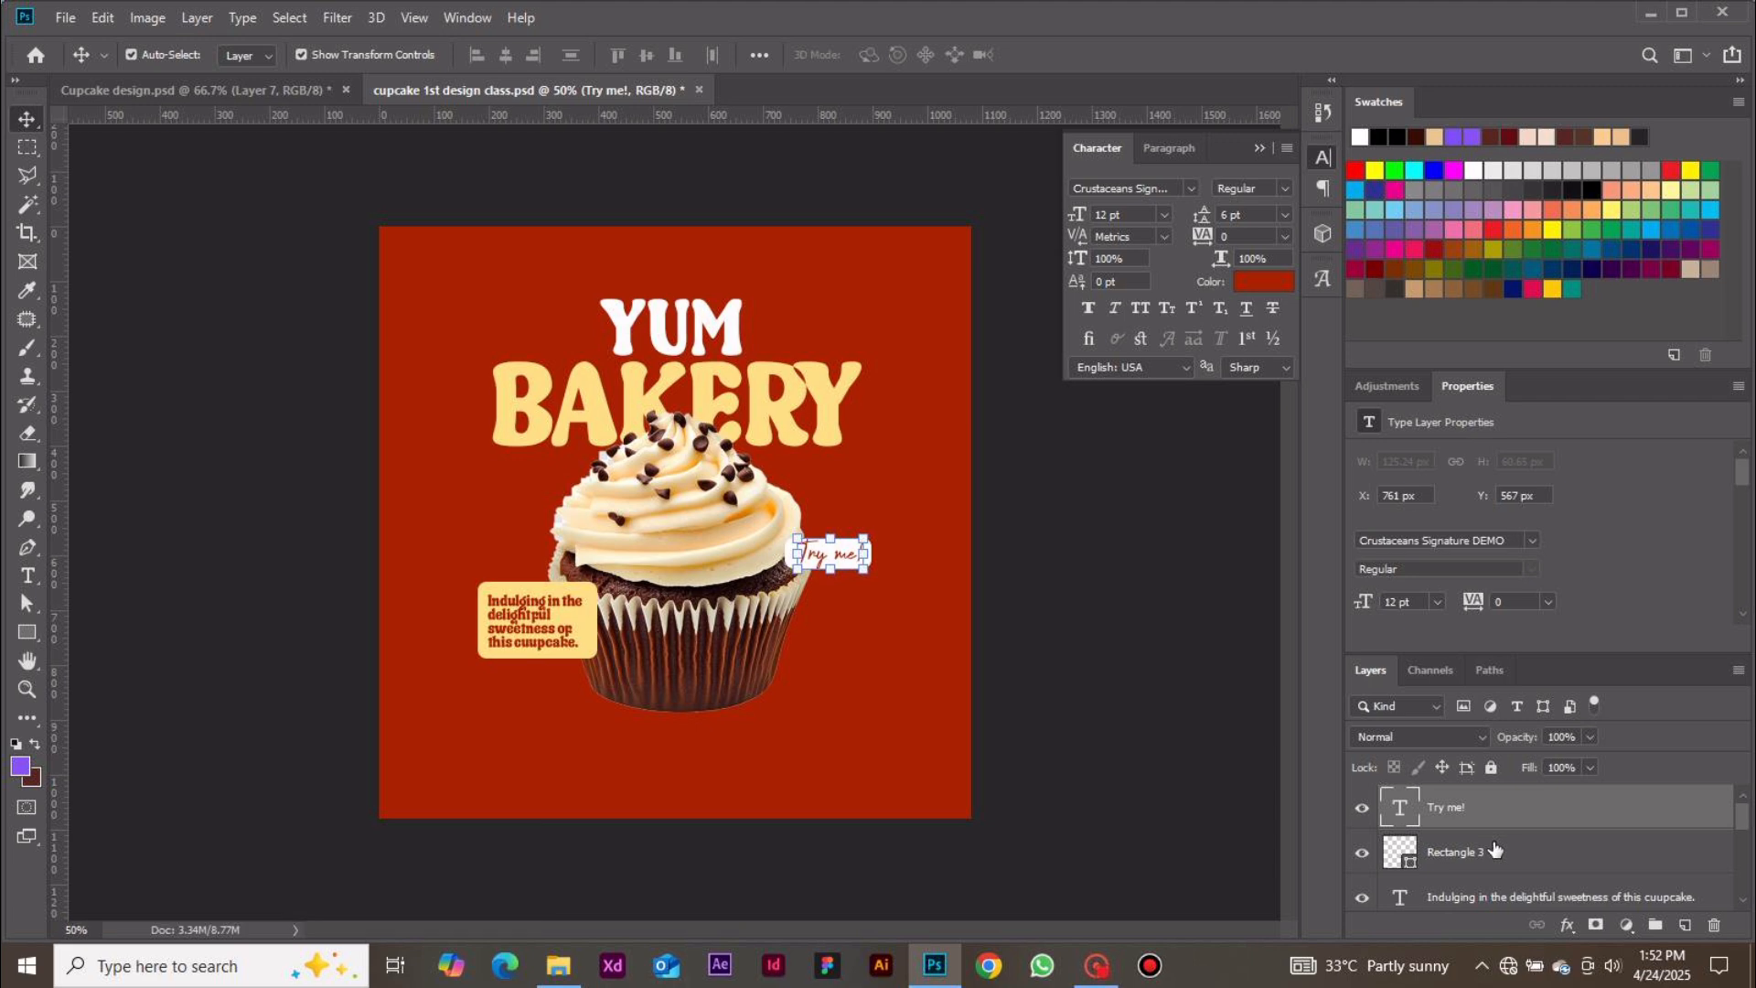
{"action": "left_click", "coordinate": [1494, 850], "text": "ctrl"}
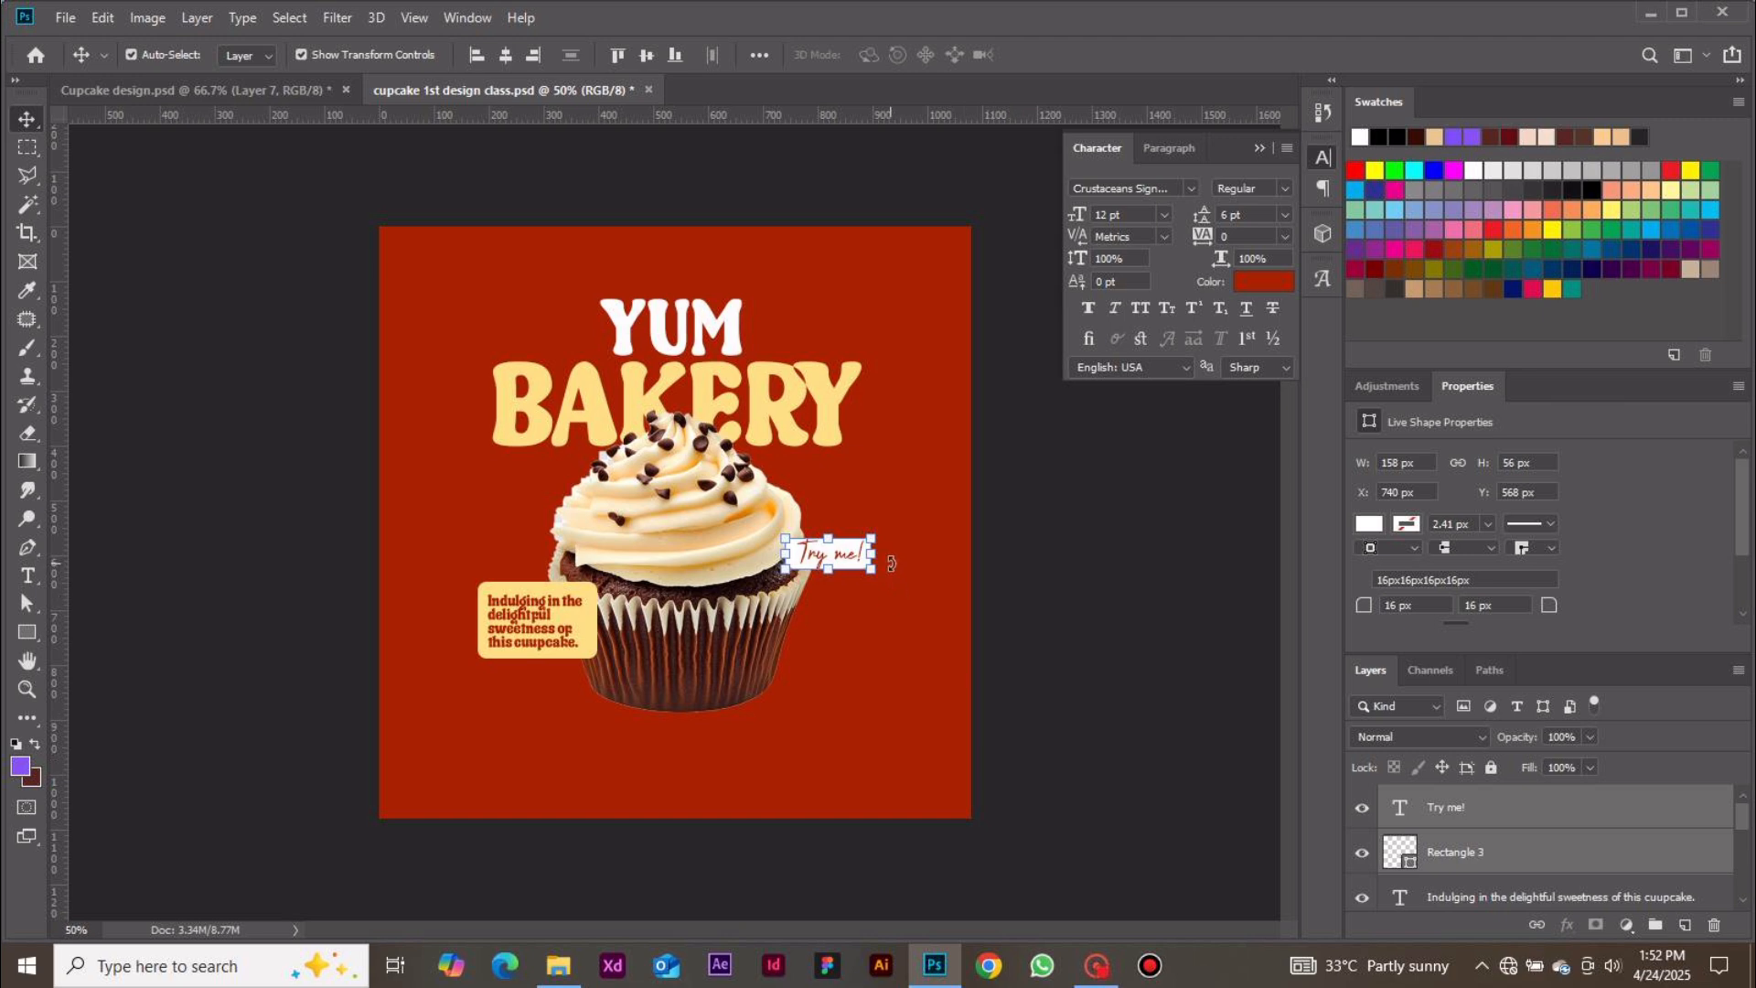
{"action": "left_click_drag", "start_coordinate": [891, 563], "coordinate": [820, 546]}
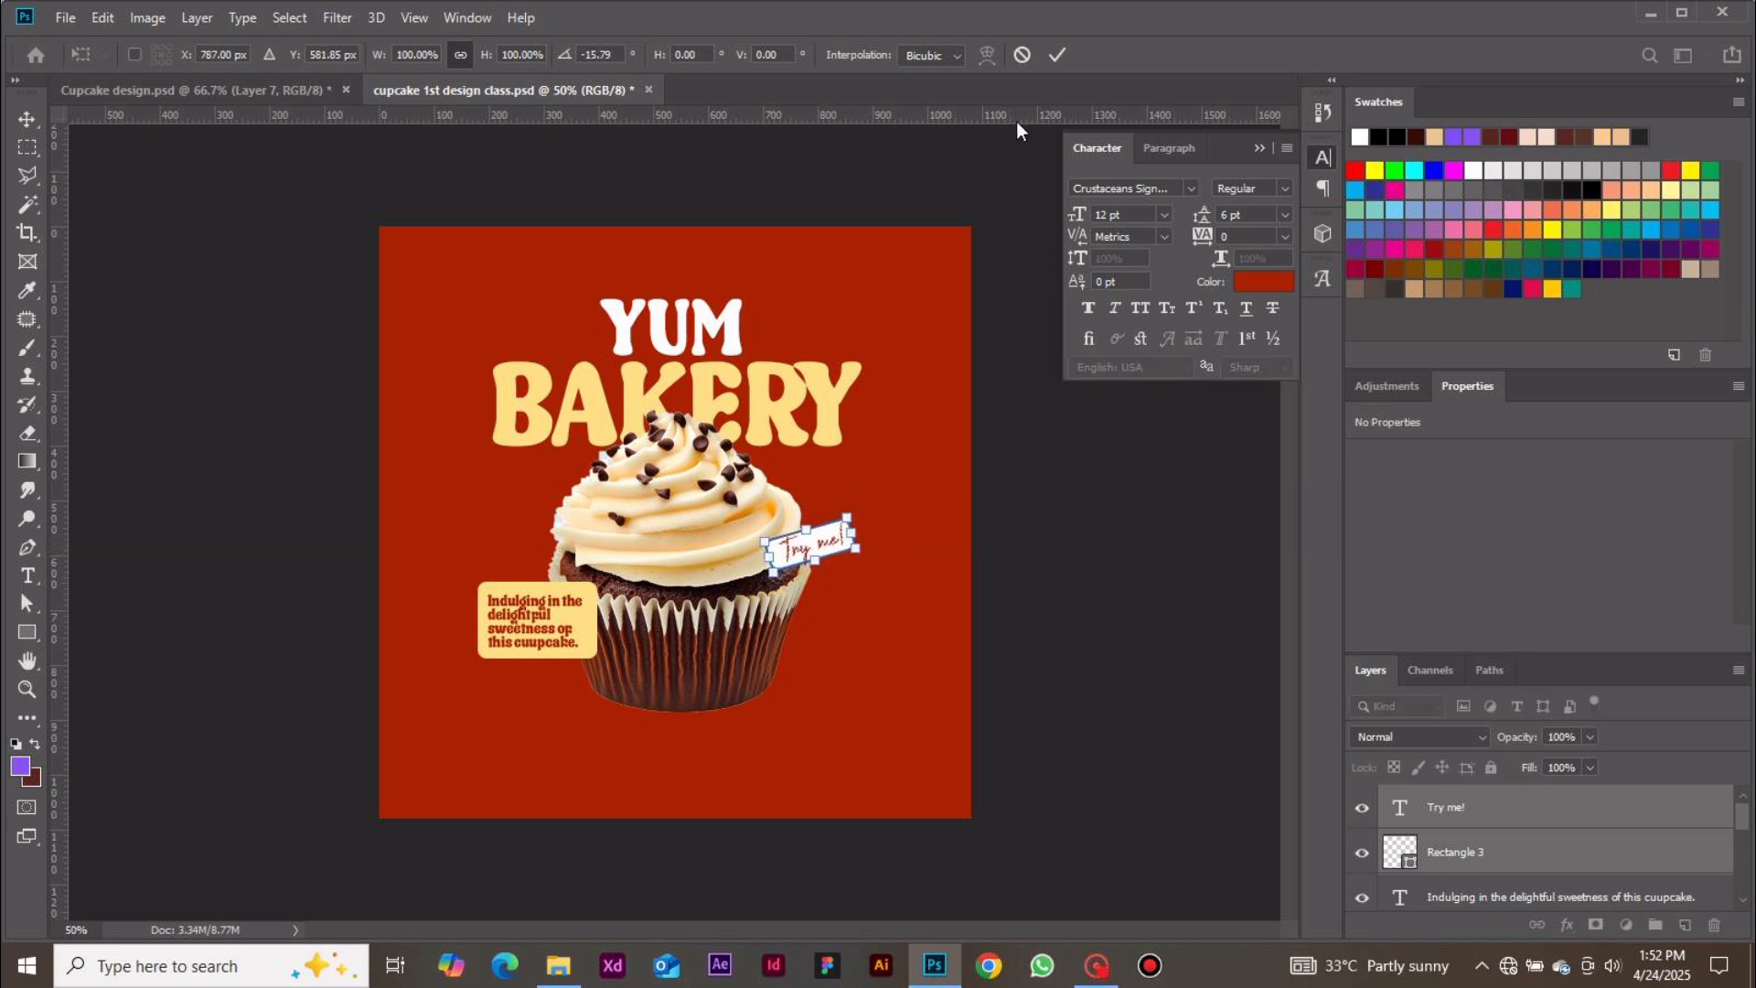
{"action": "left_click", "coordinate": [1059, 56]}
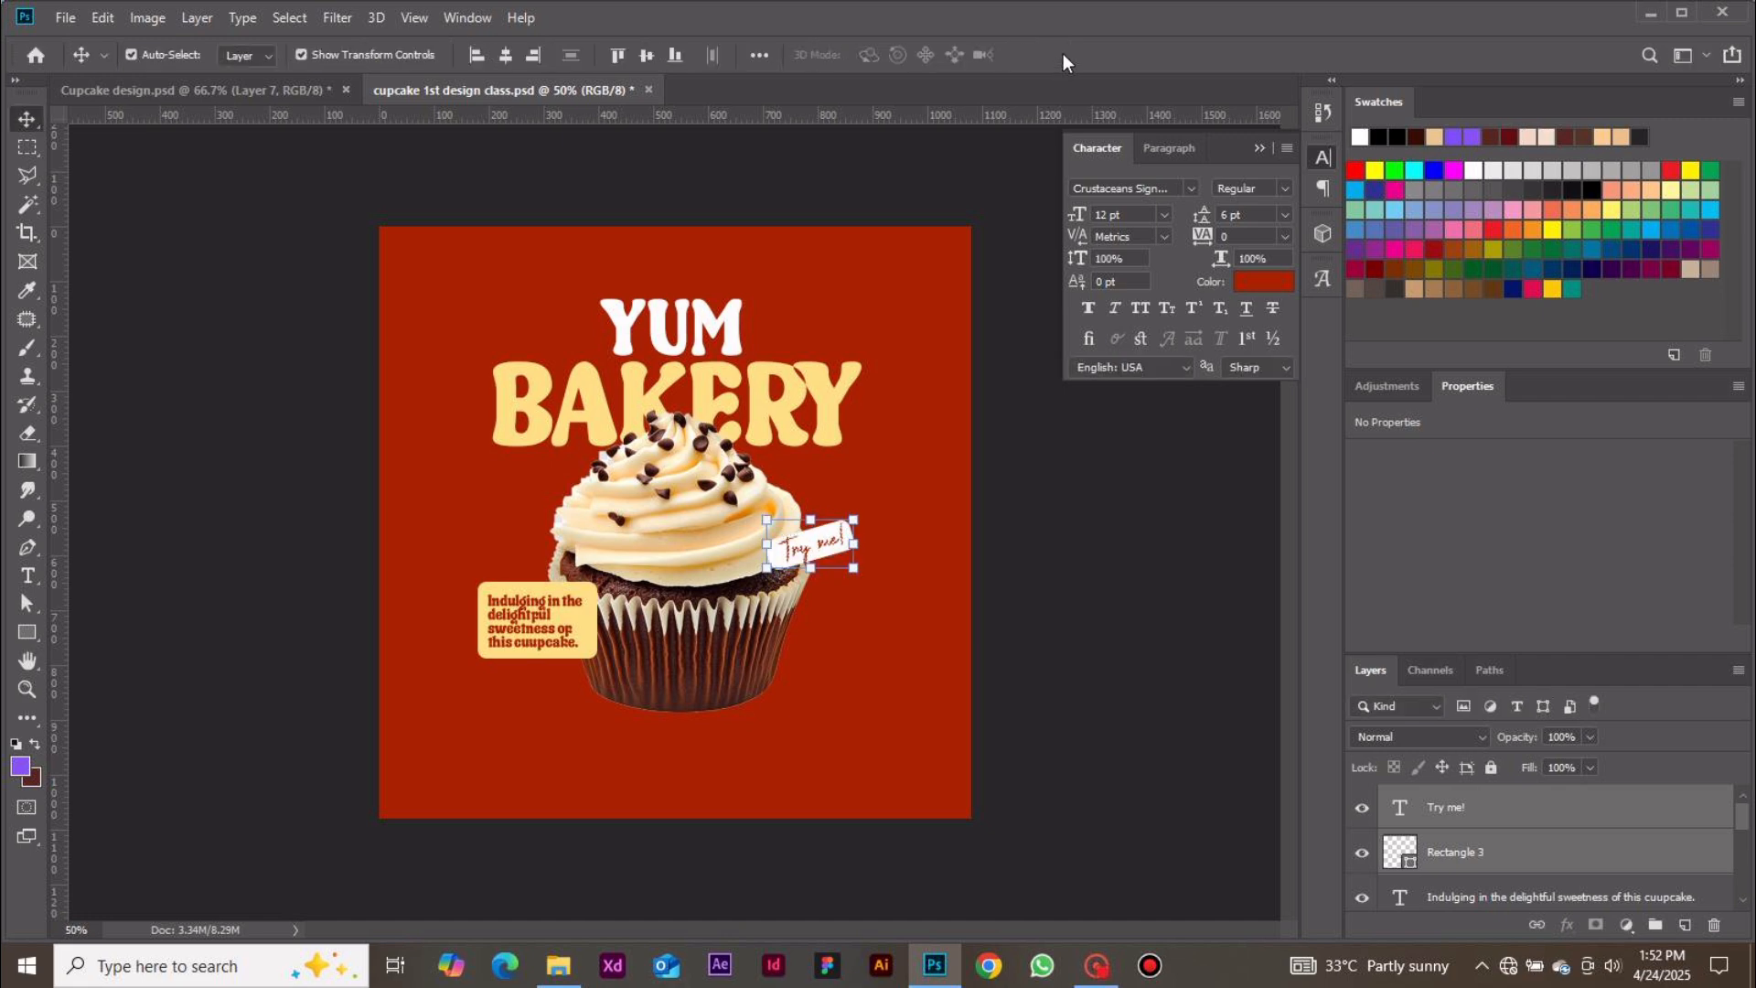
Add a drop shadow to the rounded rectangle with distance 5 px and size 5 px
{"action": "left_click", "coordinate": [1642, 864]}
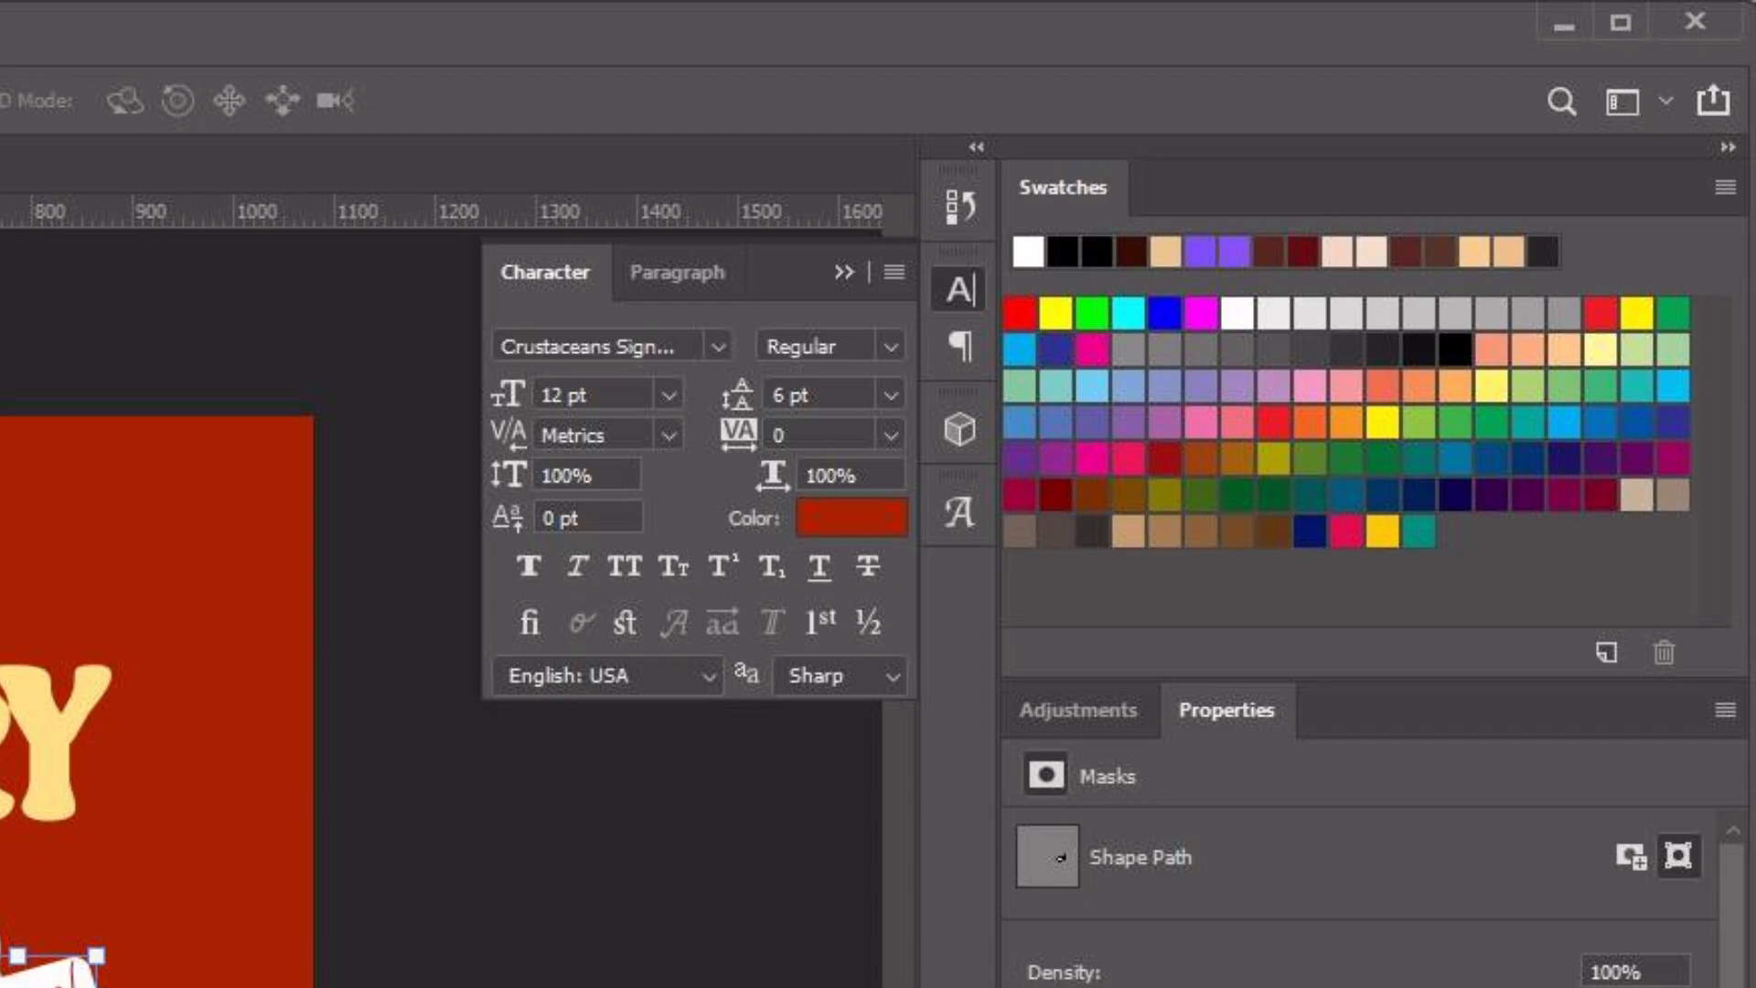
{"action": "right_click", "coordinate": [1104, 983]}
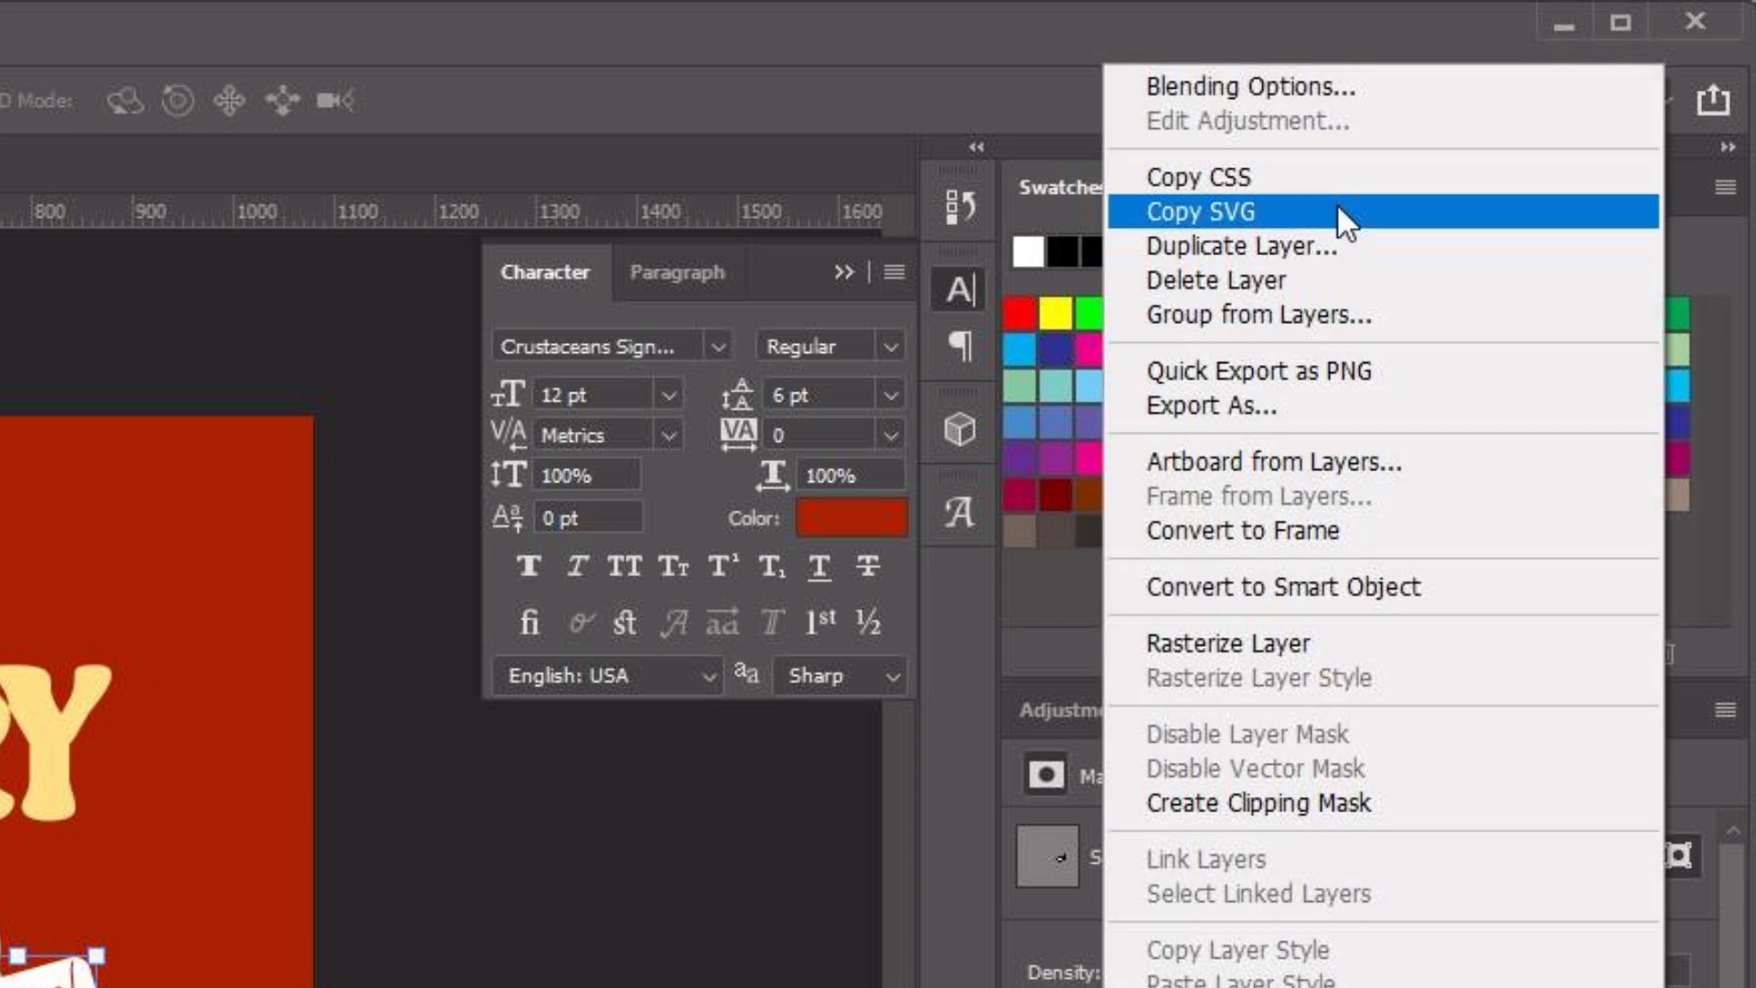
{"action": "left_click", "coordinate": [1293, 84]}
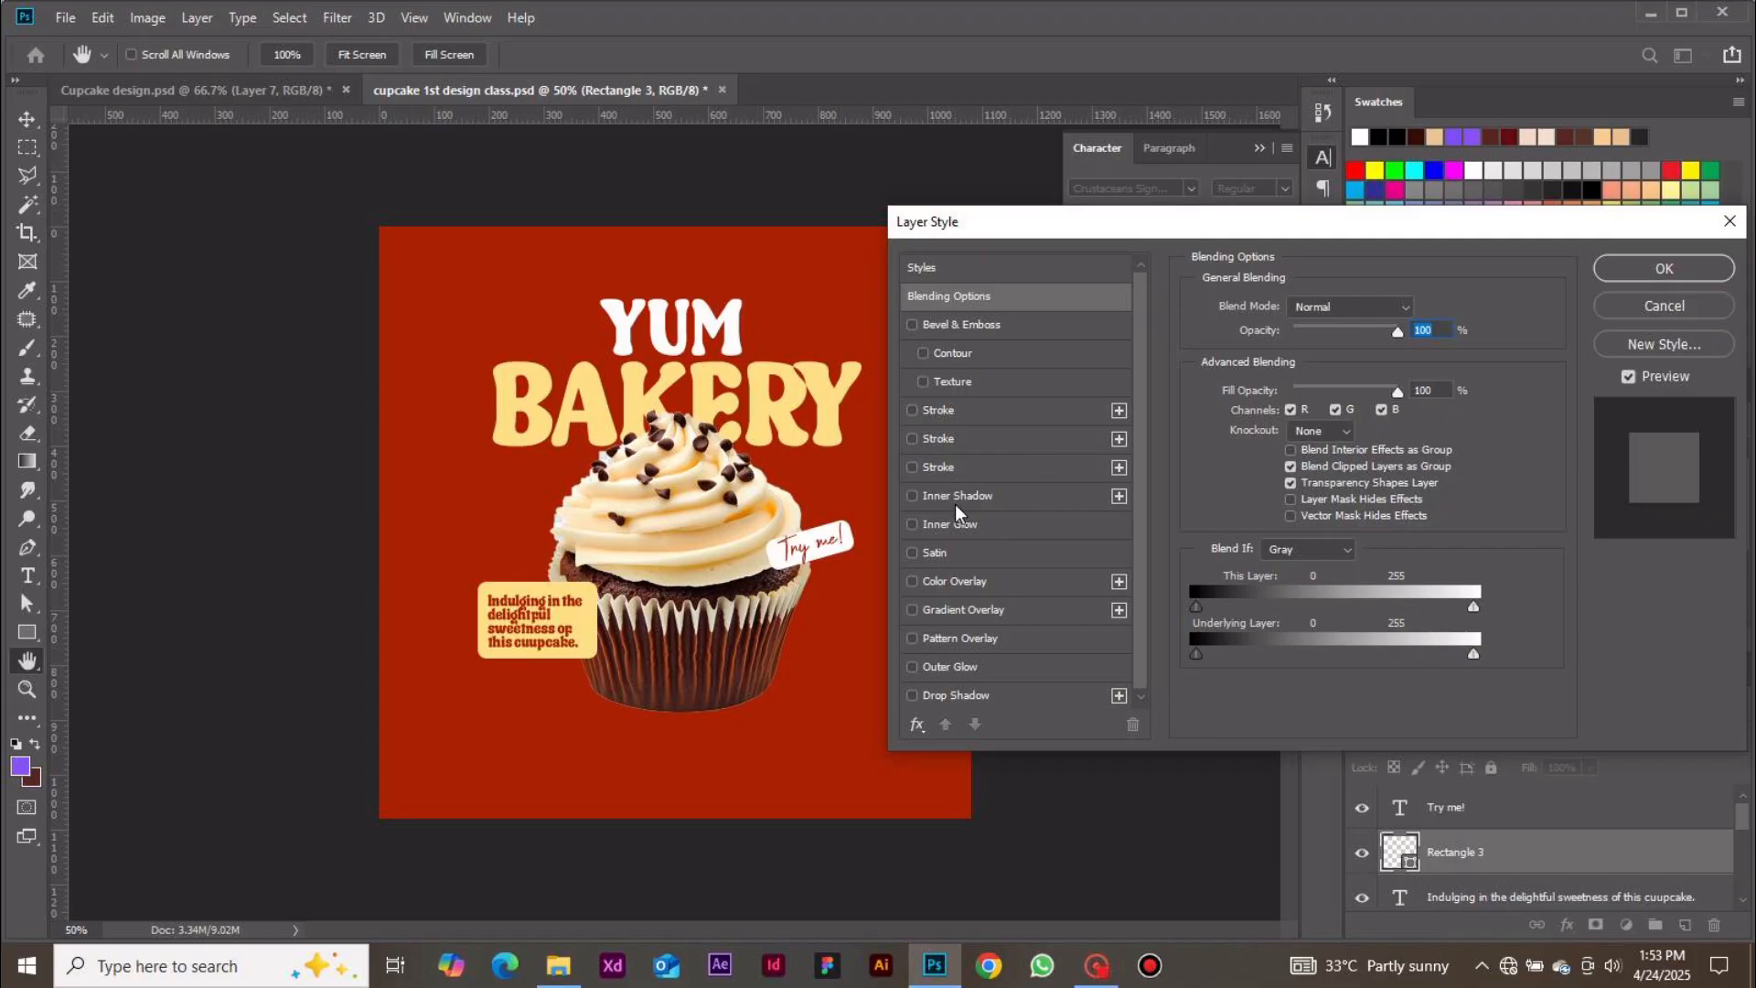
{"action": "left_click", "coordinate": [968, 697]}
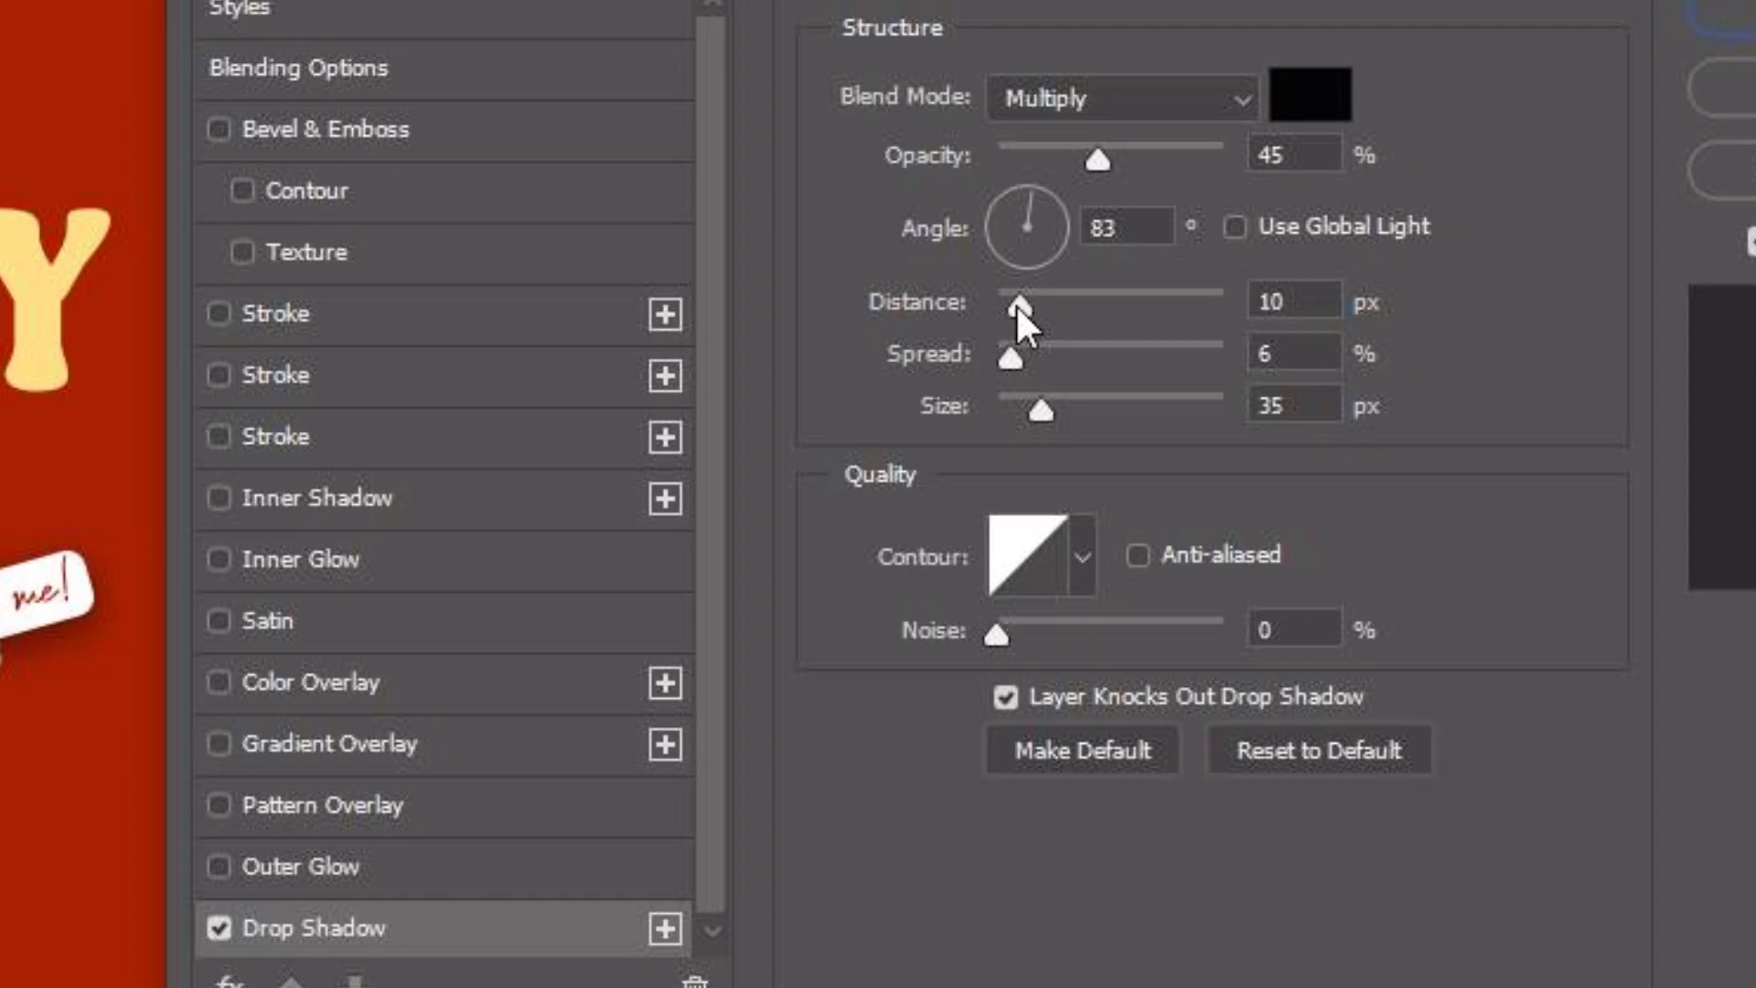
{"action": "left_click_drag", "start_coordinate": [1282, 406], "coordinate": [1281, 407]}
{"action": "left_click_drag", "start_coordinate": [1040, 413], "coordinate": [1018, 414]}
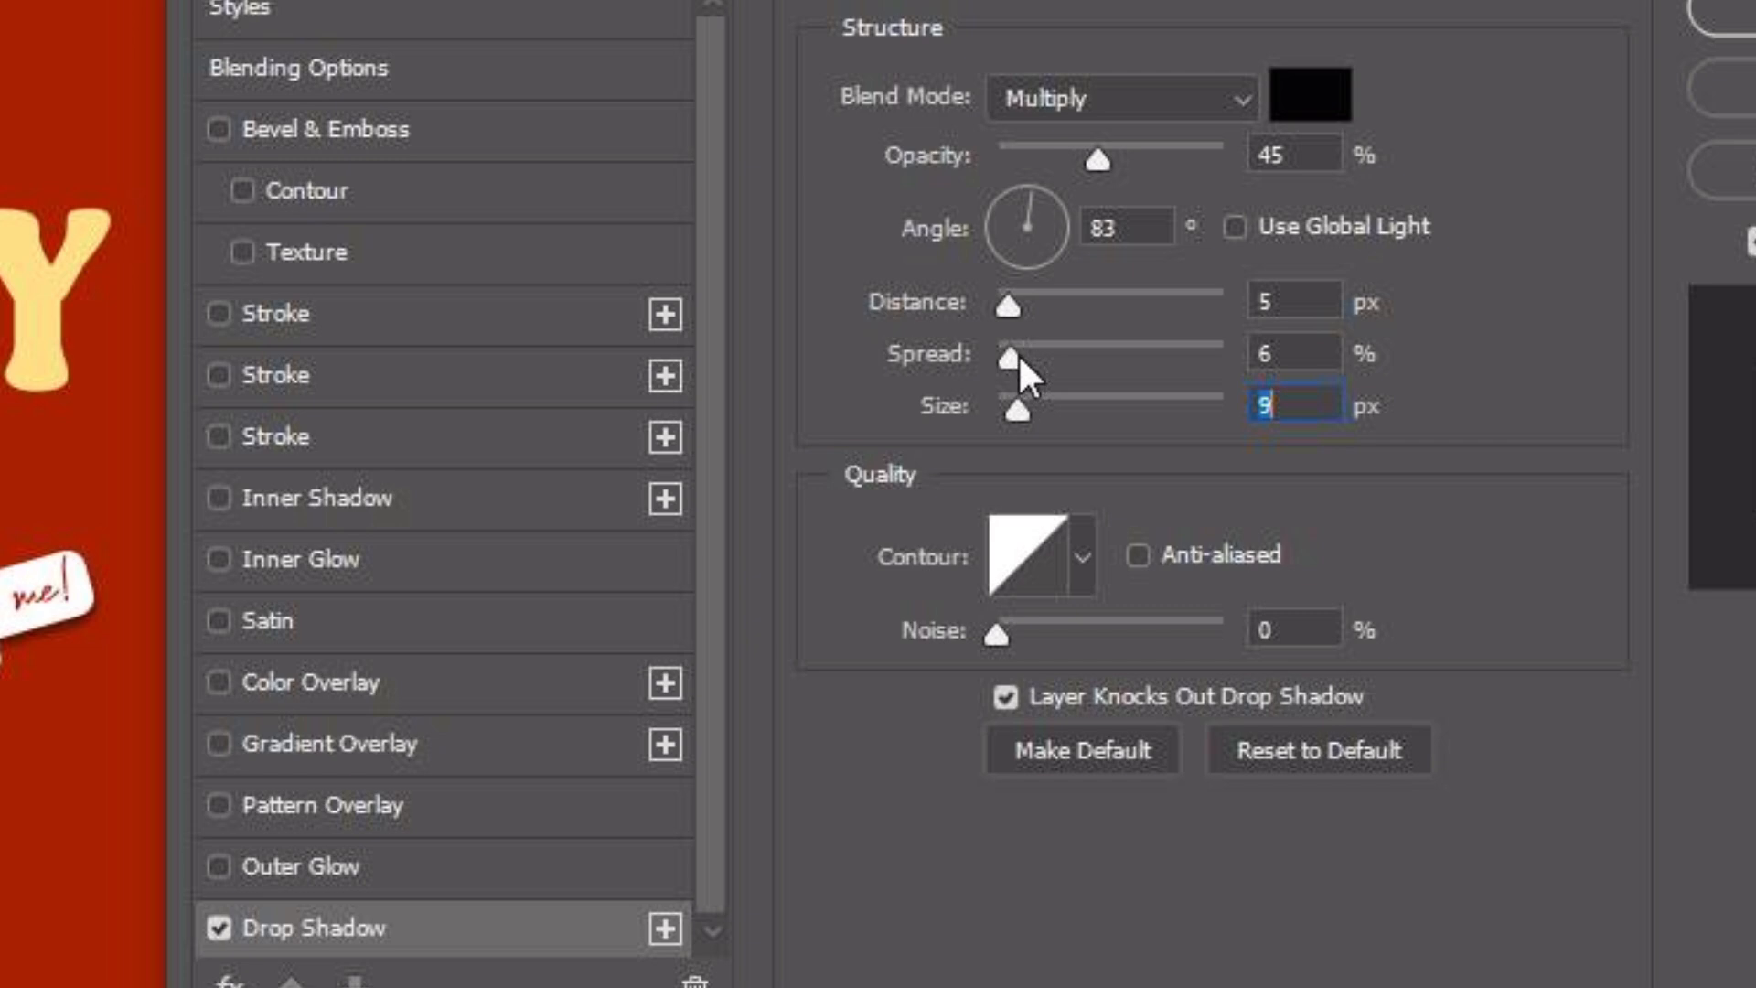
{"action": "left_click_drag", "start_coordinate": [1018, 354], "coordinate": [1007, 414]}
{"action": "left_click_drag", "start_coordinate": [1008, 407], "coordinate": [1019, 360]}
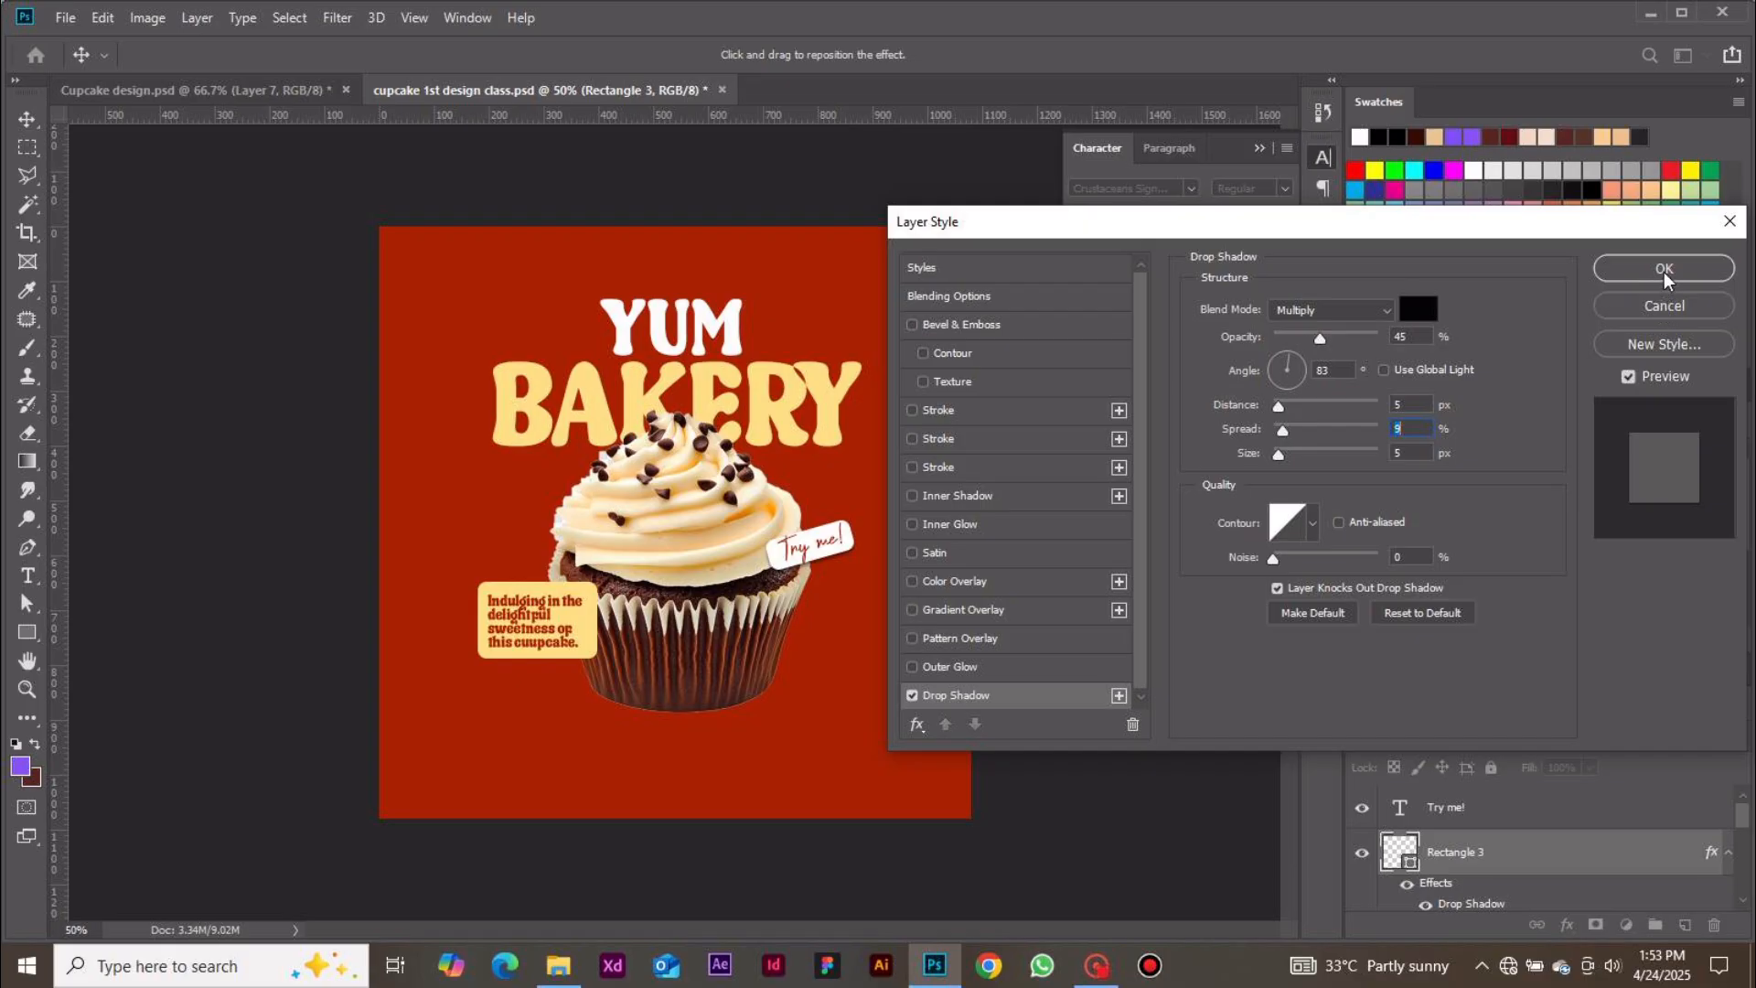
{"action": "left_click", "coordinate": [1664, 271]}
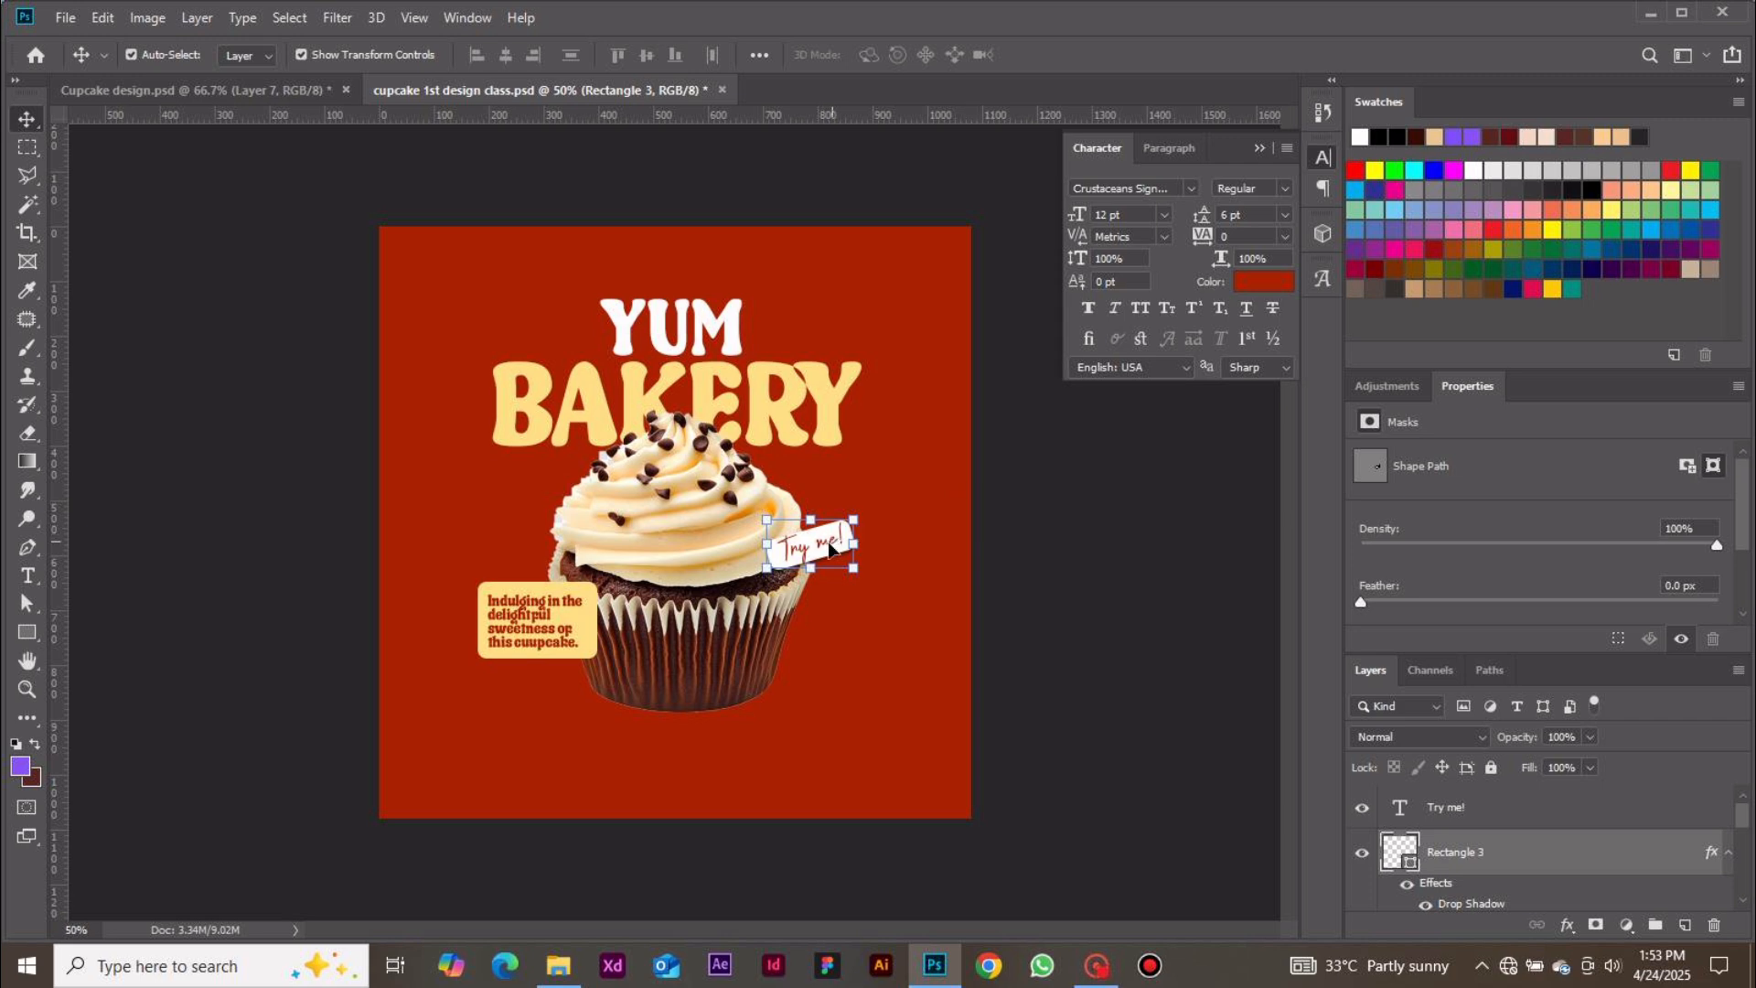
Add a text line with the bakery's phone number below the cupcake and select all of it
{"action": "left_click", "coordinate": [1046, 622]}
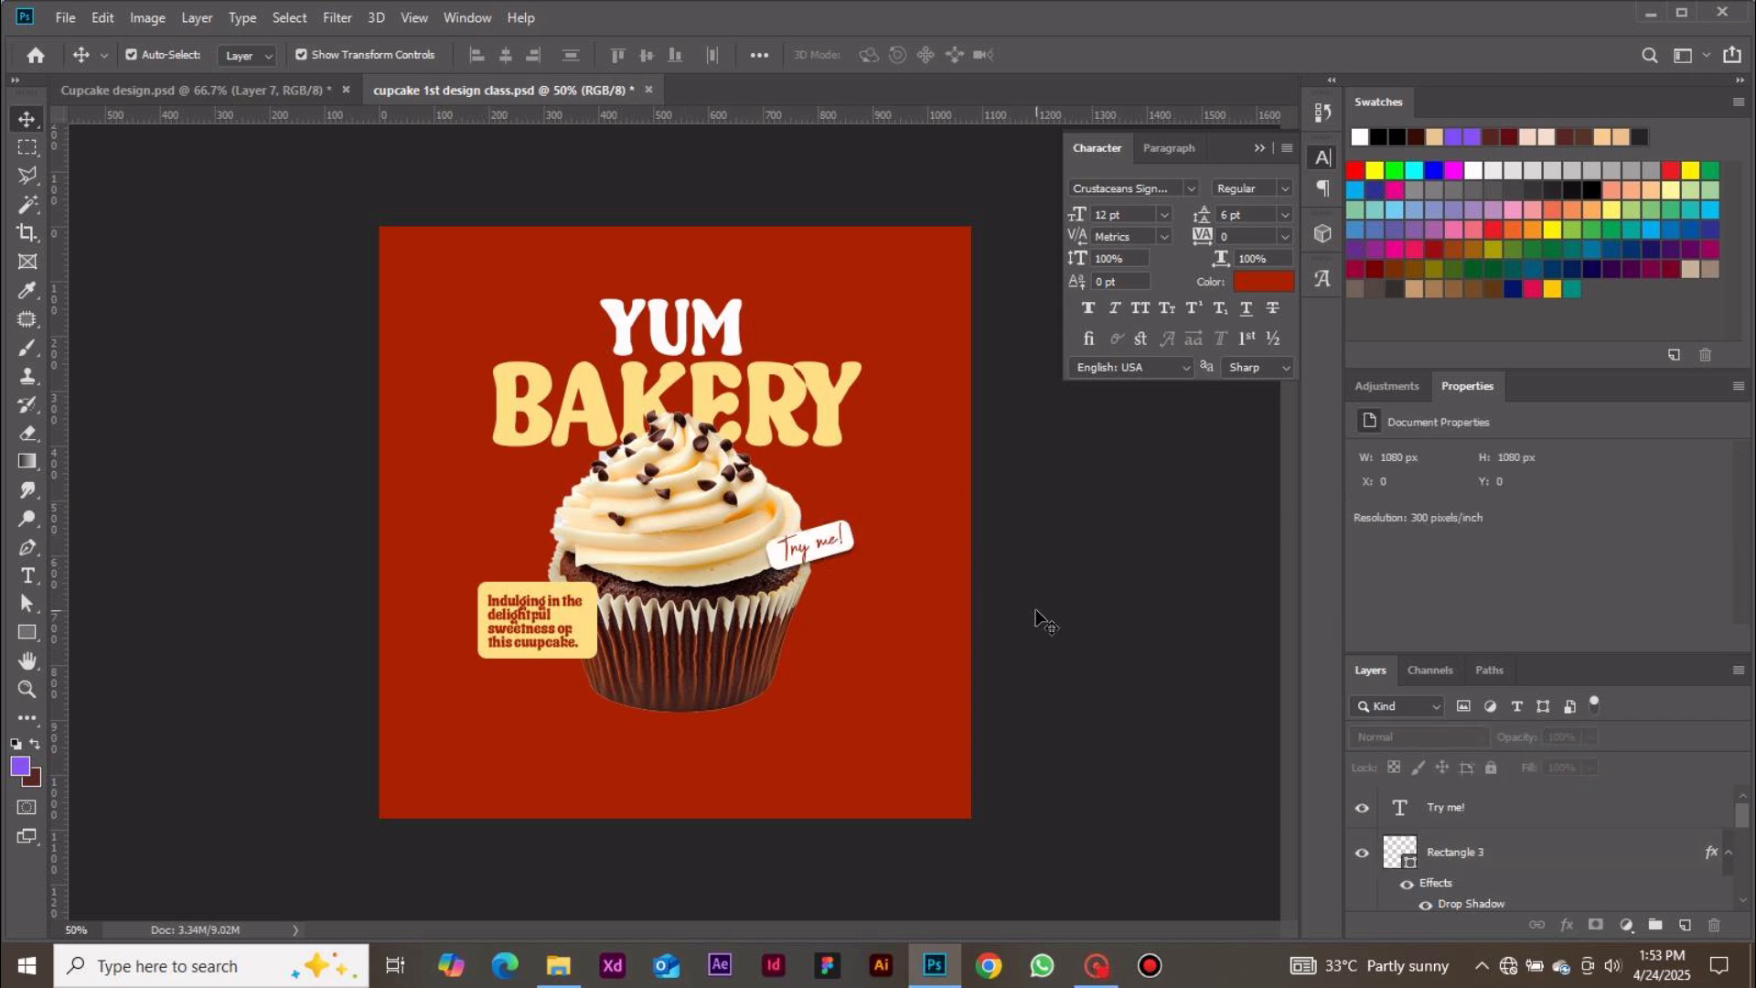
{"action": "left_click", "coordinate": [28, 576]}
{"action": "left_click", "coordinate": [573, 751]}
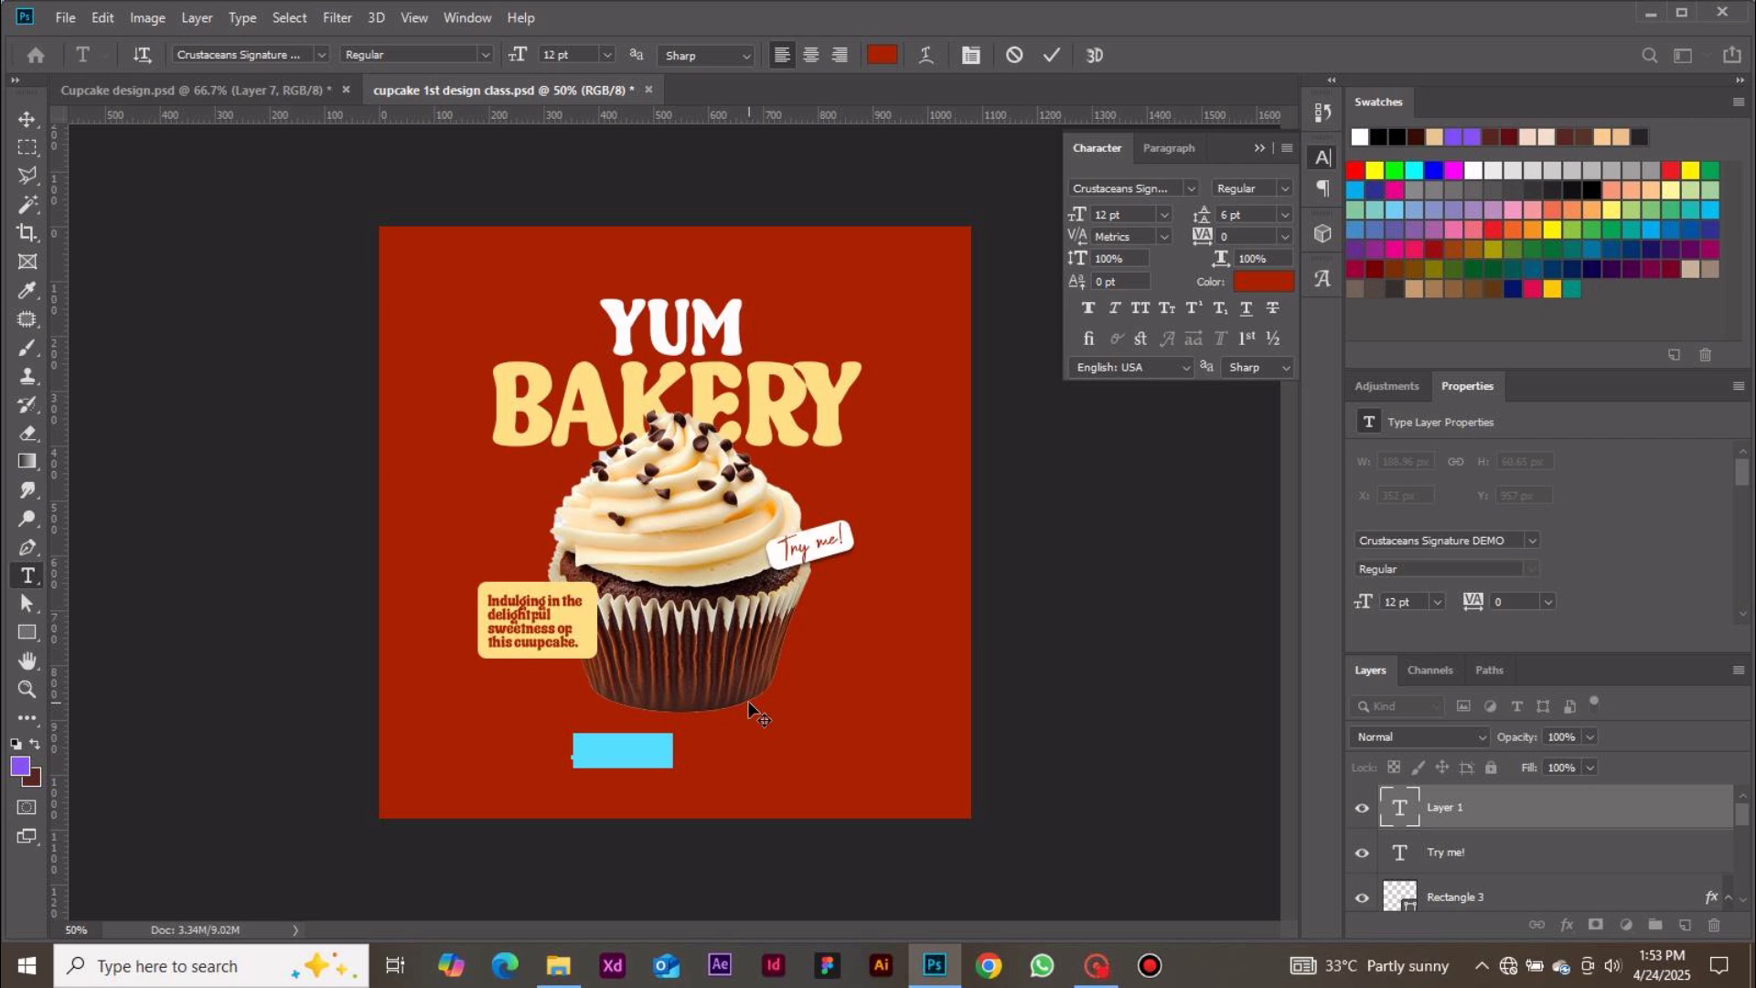
{"action": "key", "text": "BackSpace"}
{"action": "type", "text": "rd"}
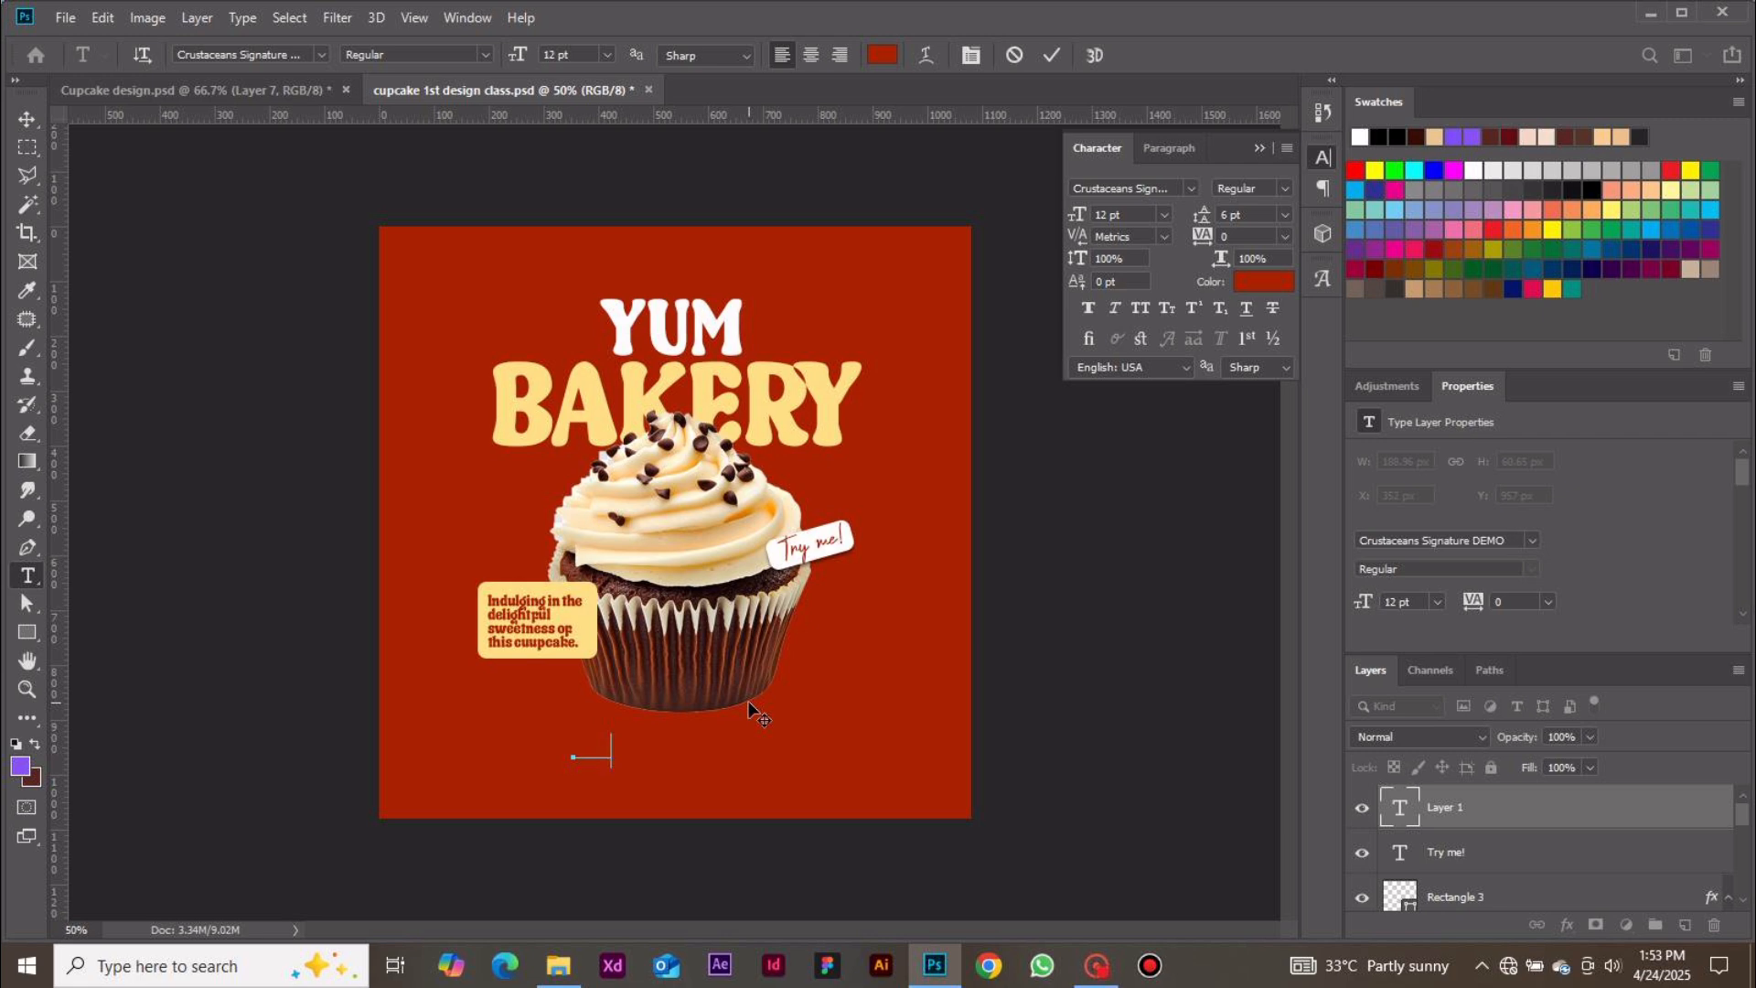
{"action": "key", "text": "ctrl+a"}
Colour the phone number text white
{"action": "left_click", "coordinate": [1265, 283]}
{"action": "left_click", "coordinate": [1163, 568]}
{"action": "mouse_move", "coordinate": [1160, 568]}
{"action": "left_mouse_down"}
{"action": "mouse_move", "coordinate": [1114, 522]}
{"action": "mouse_move", "coordinate": [1224, 552]}
{"action": "mouse_move", "coordinate": [1158, 518]}
{"action": "left_mouse_up"}
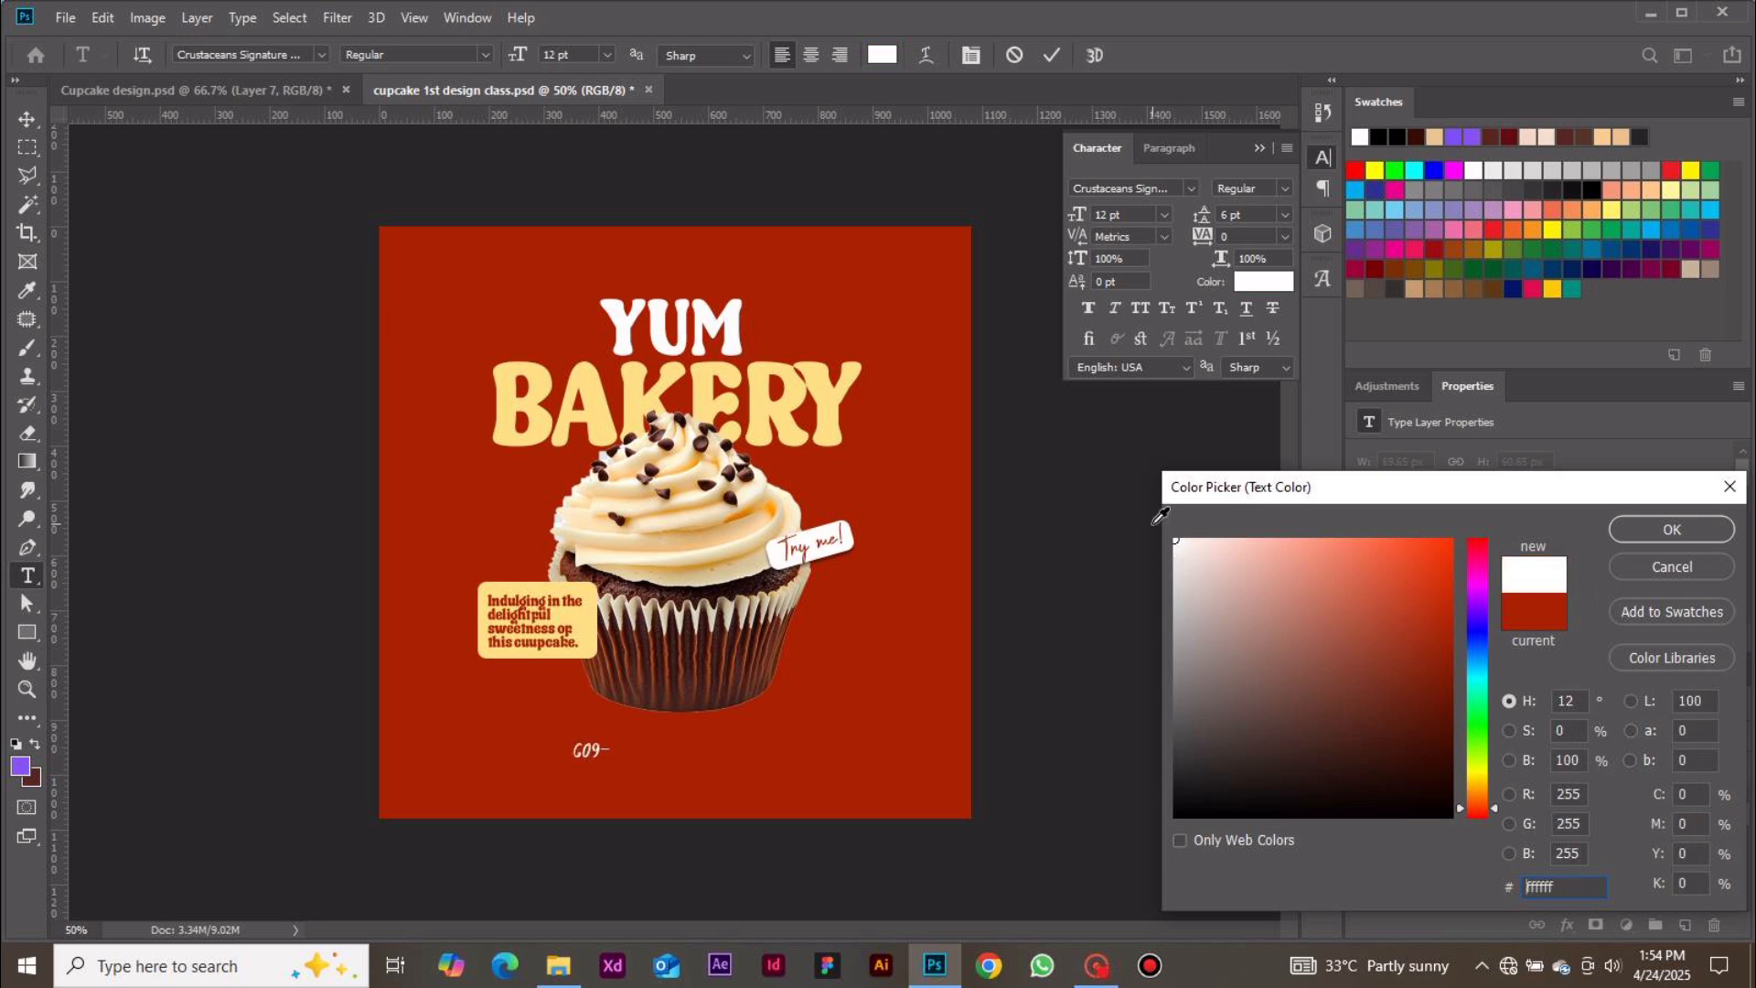
{"action": "left_click", "coordinate": [1666, 532]}
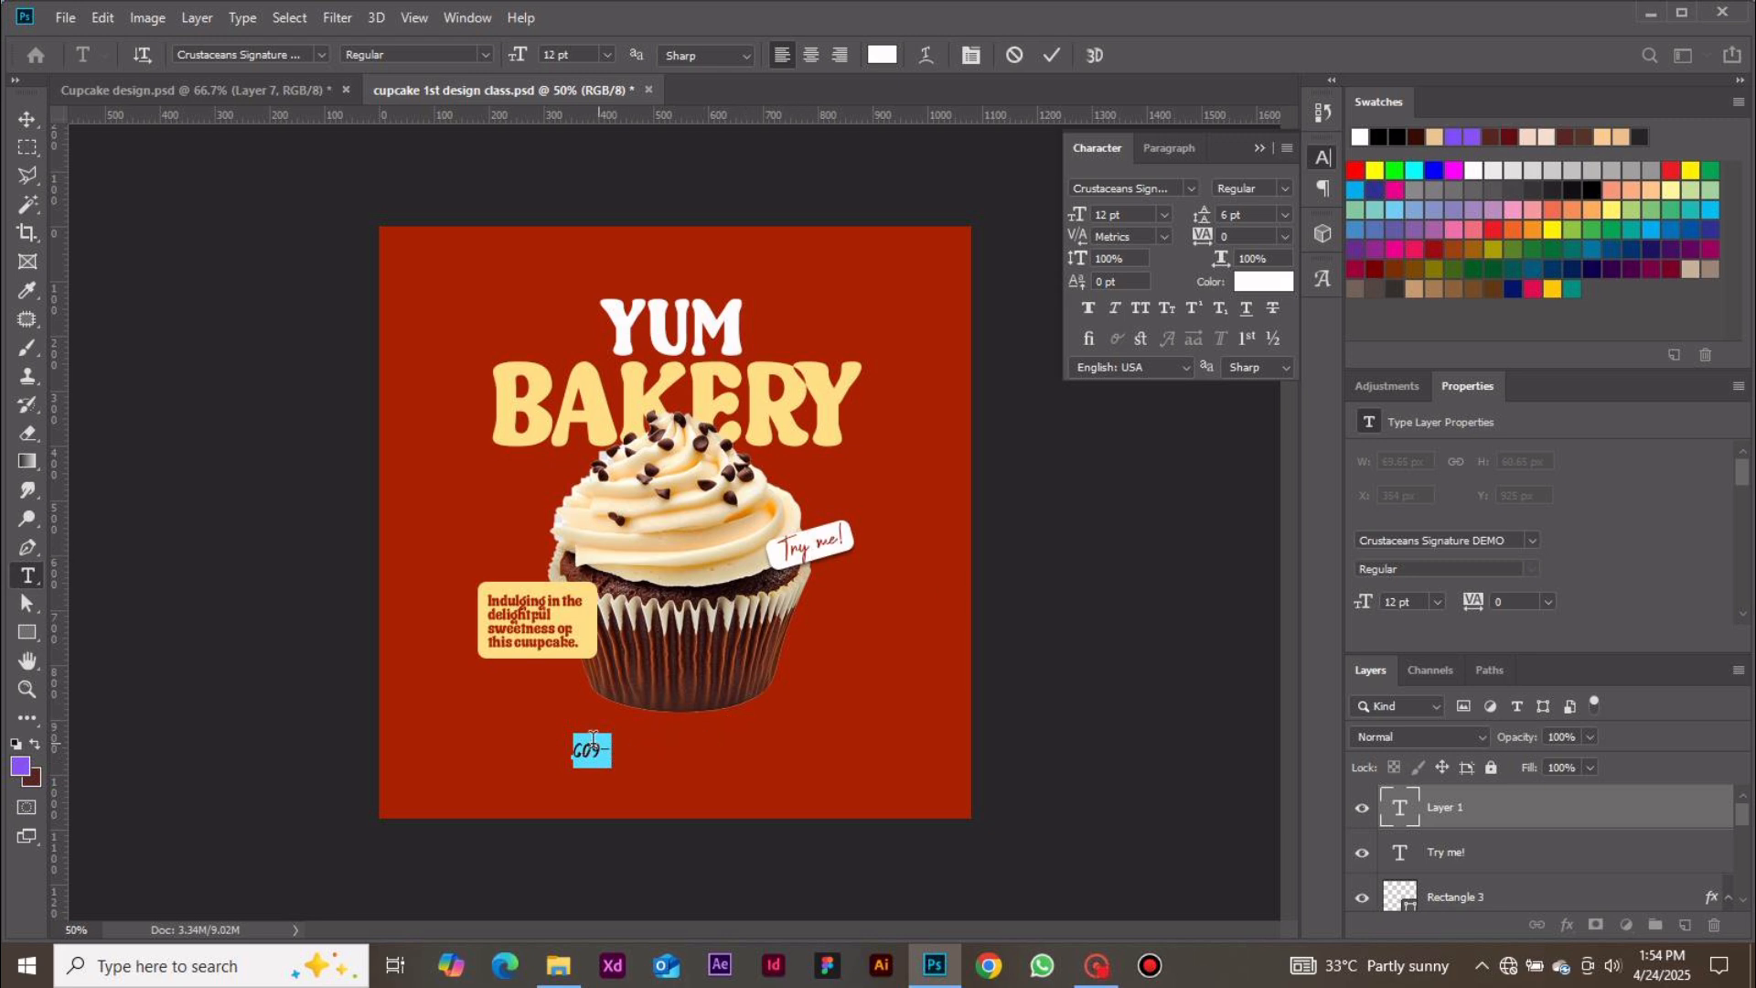
Set the phone number text to Montserrat Bold at 8 pt
{"action": "left_click", "coordinate": [1190, 189]}
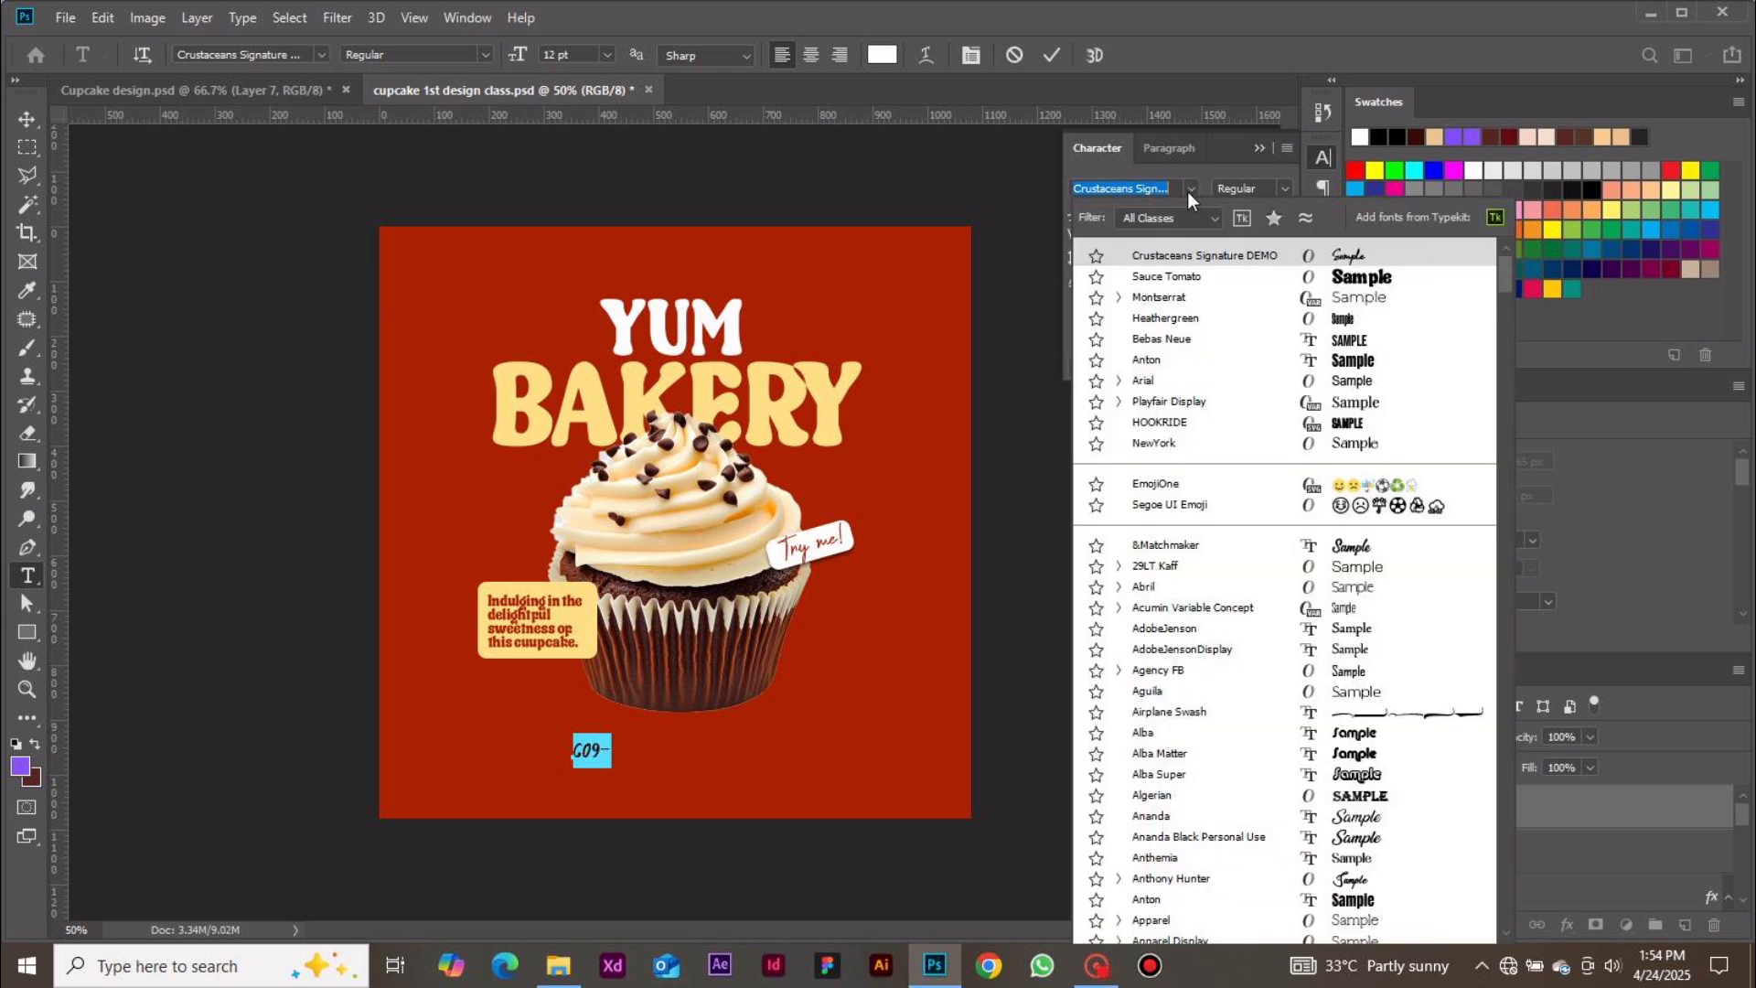
{"action": "left_click", "coordinate": [1183, 299]}
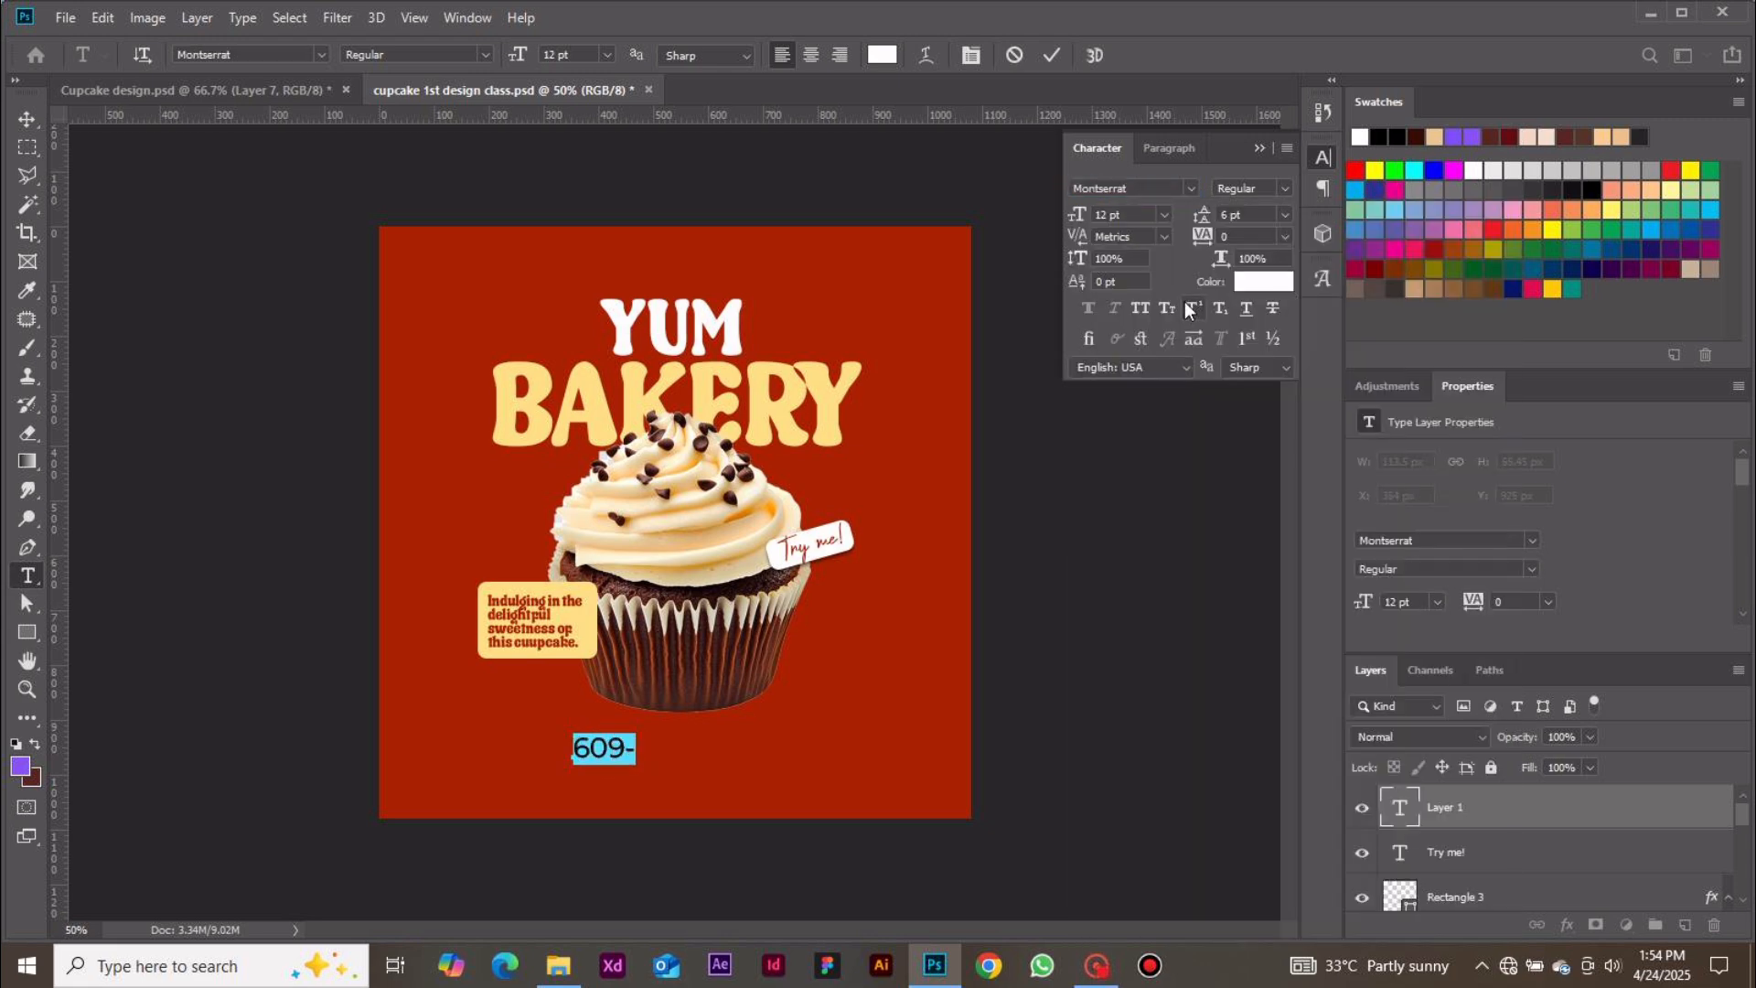
{"action": "left_click", "coordinate": [1284, 189]}
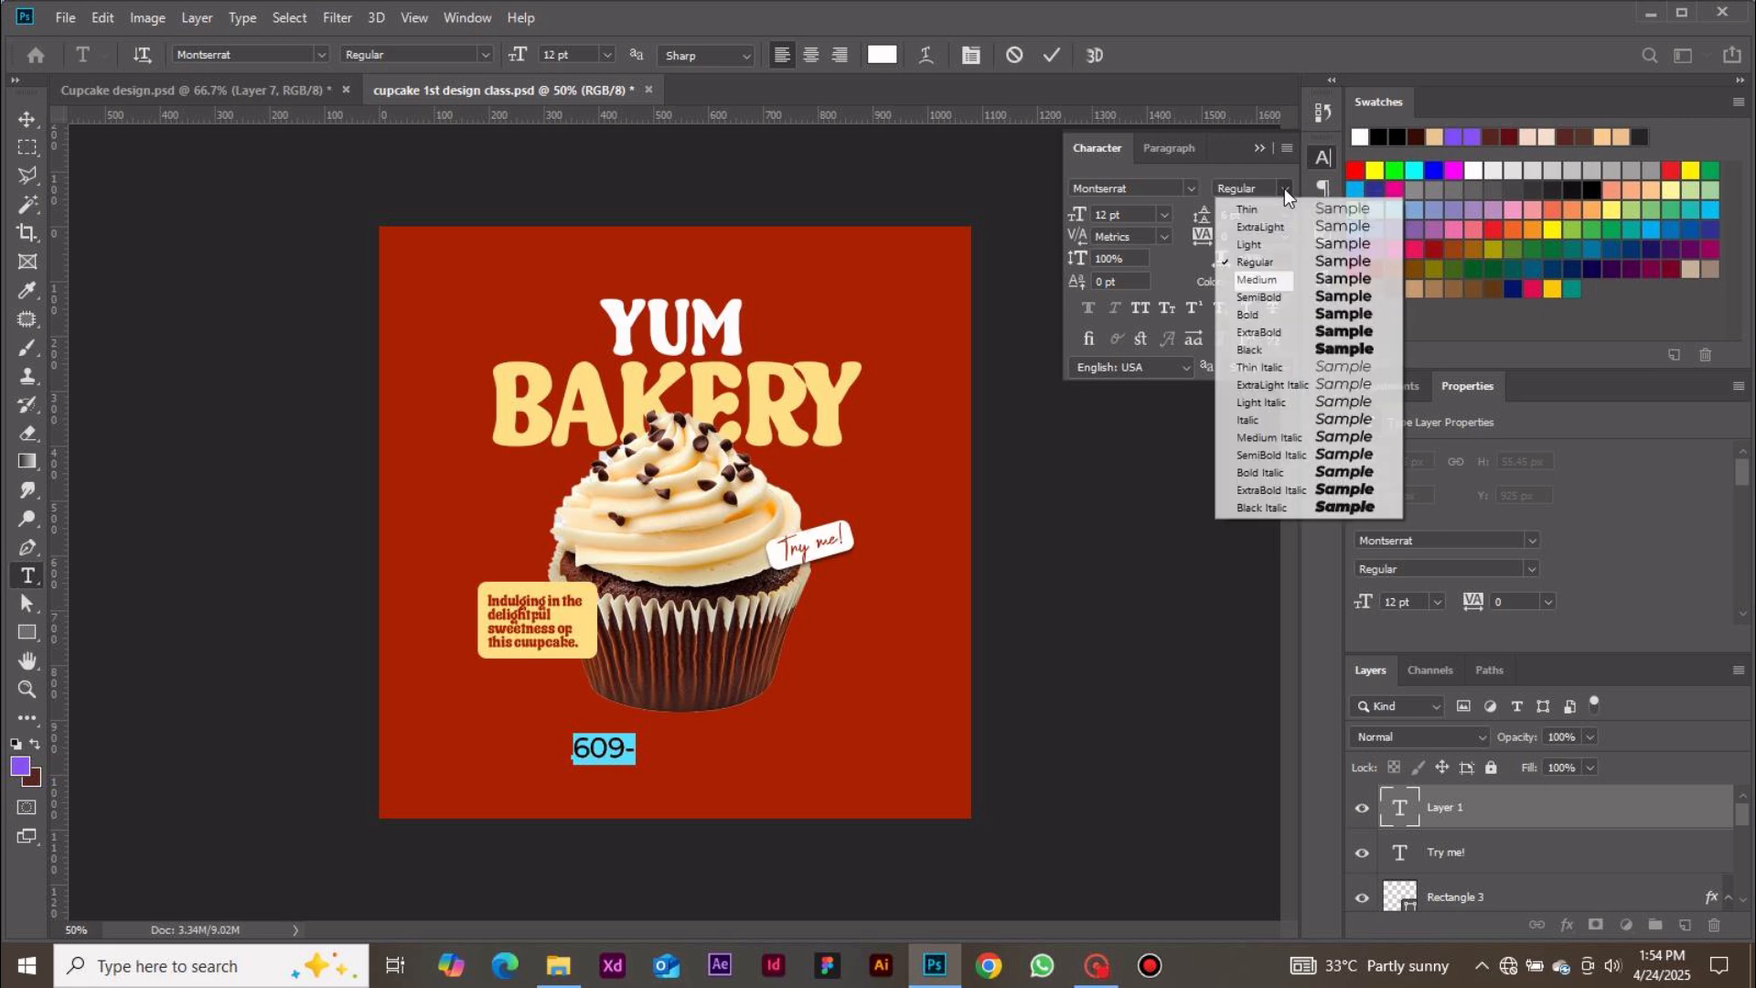
{"action": "left_click", "coordinate": [1249, 314]}
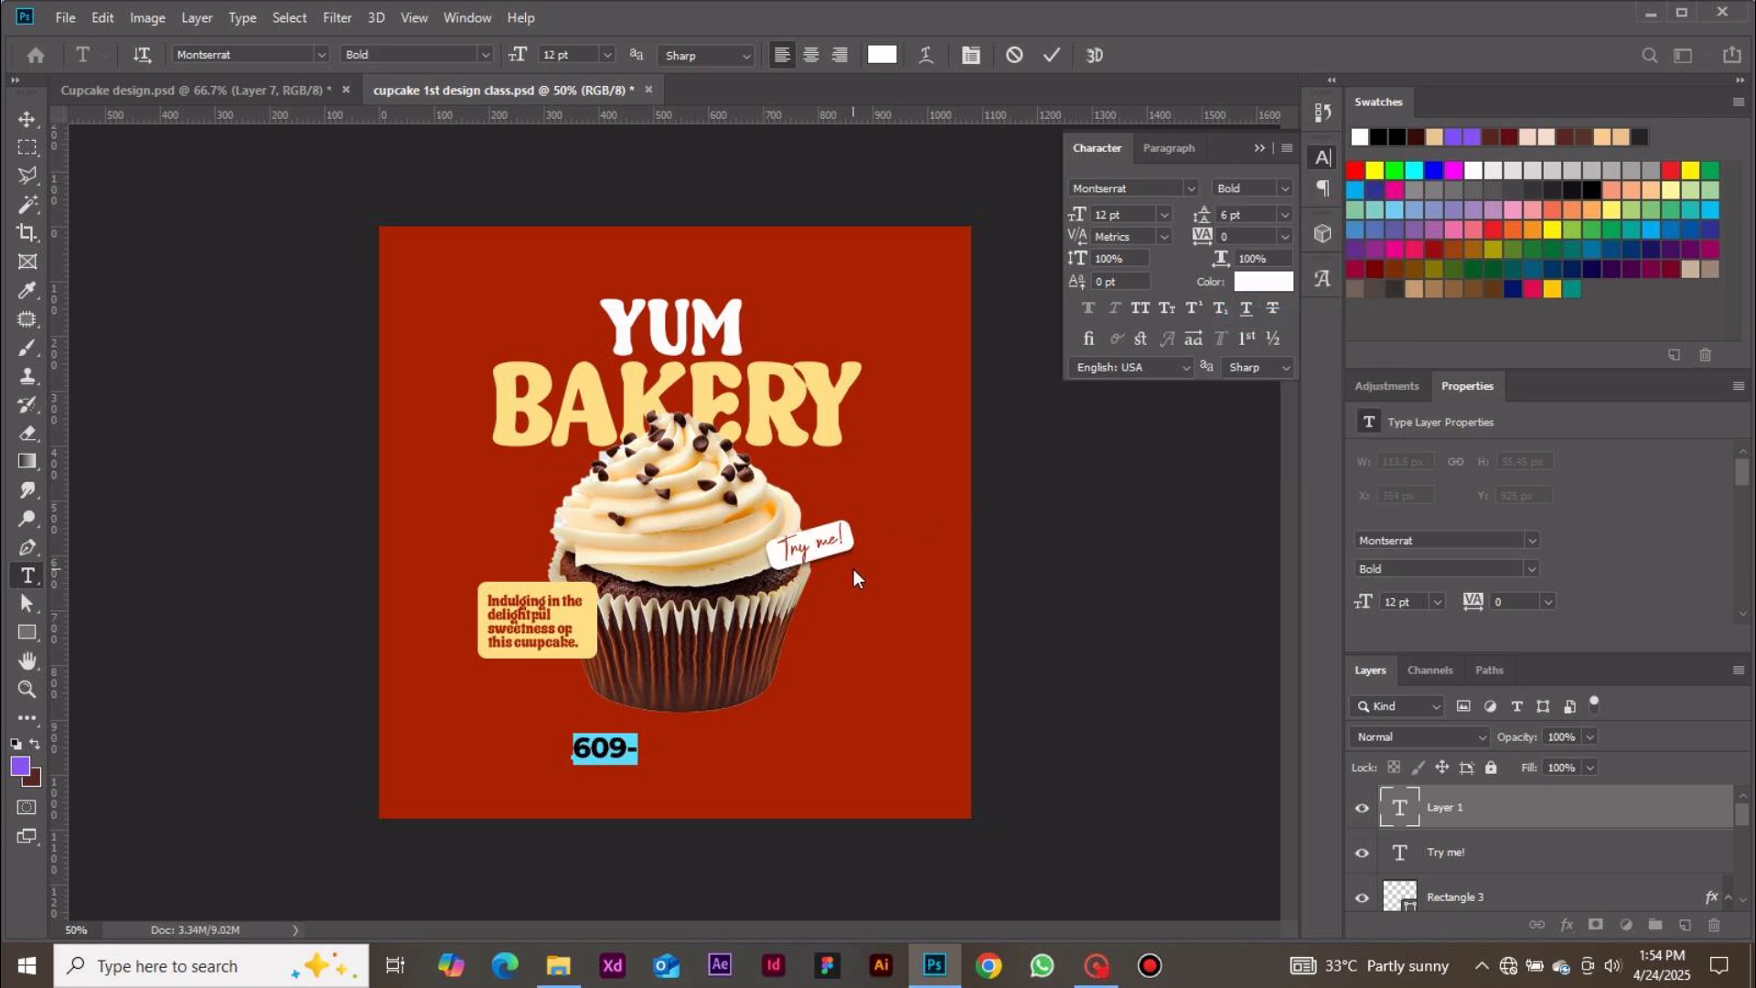
{"action": "left_click", "coordinate": [1162, 215]}
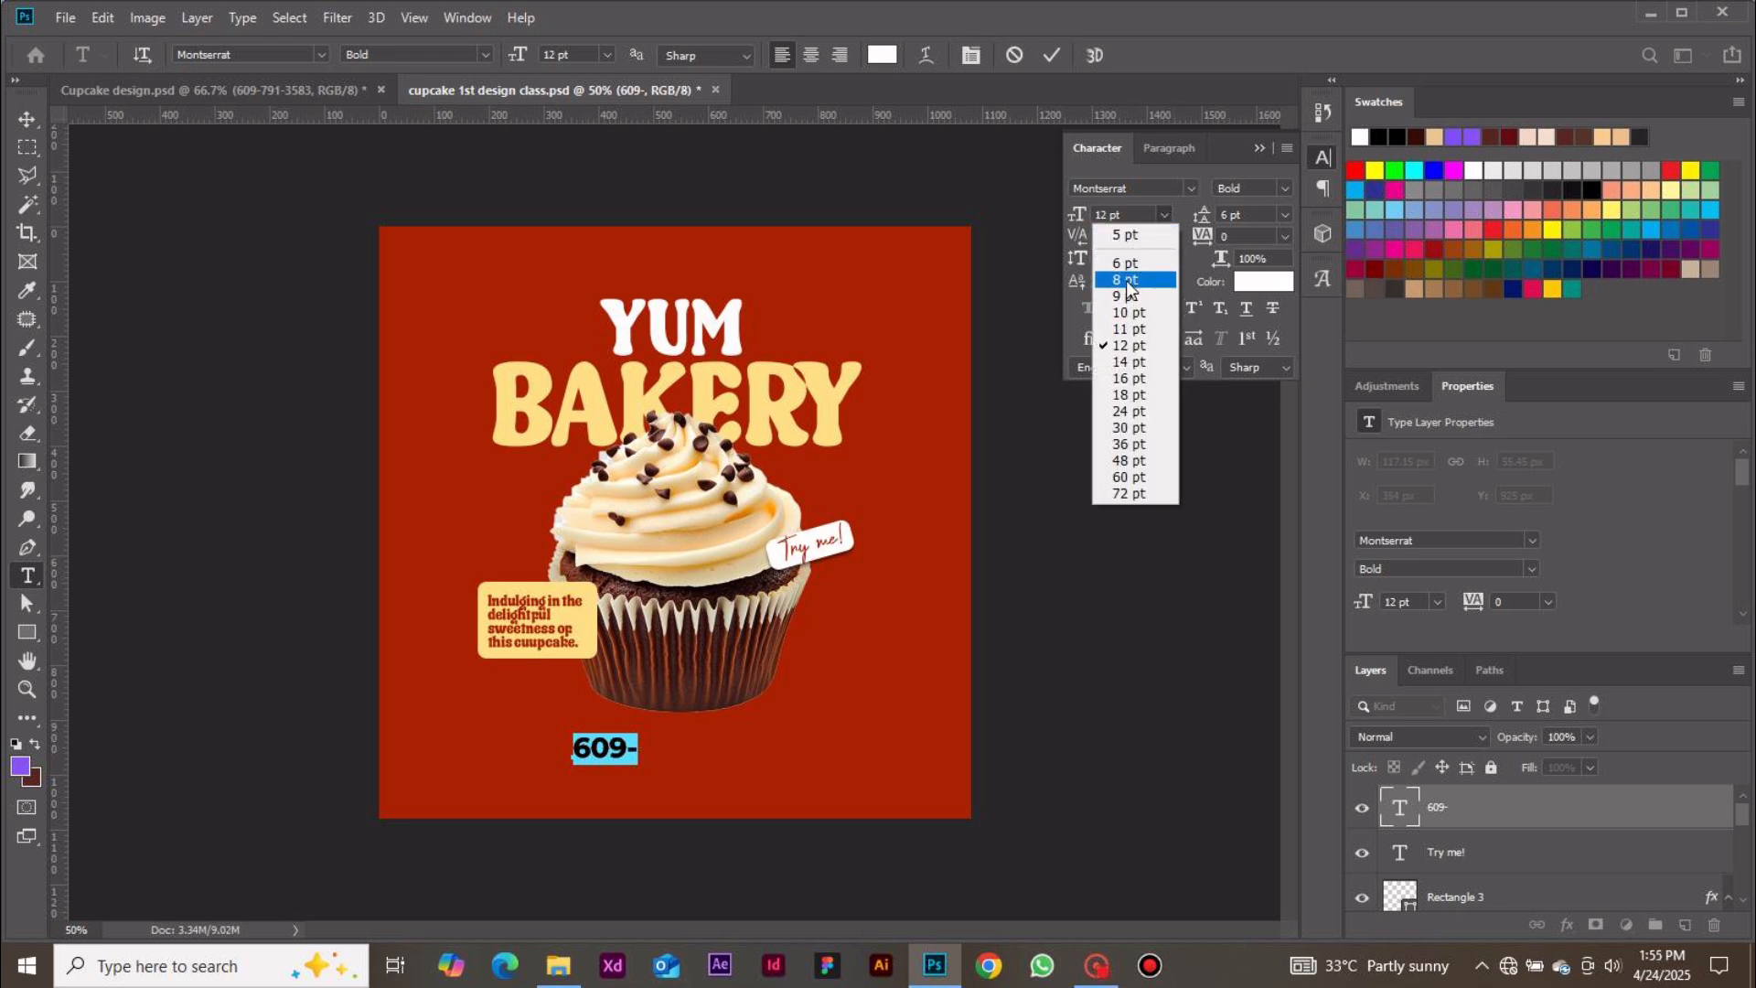
{"action": "left_click", "coordinate": [1125, 279]}
Finish typing the rest of the bakery's phone number and commit the text
{"action": "left_click", "coordinate": [631, 757]}
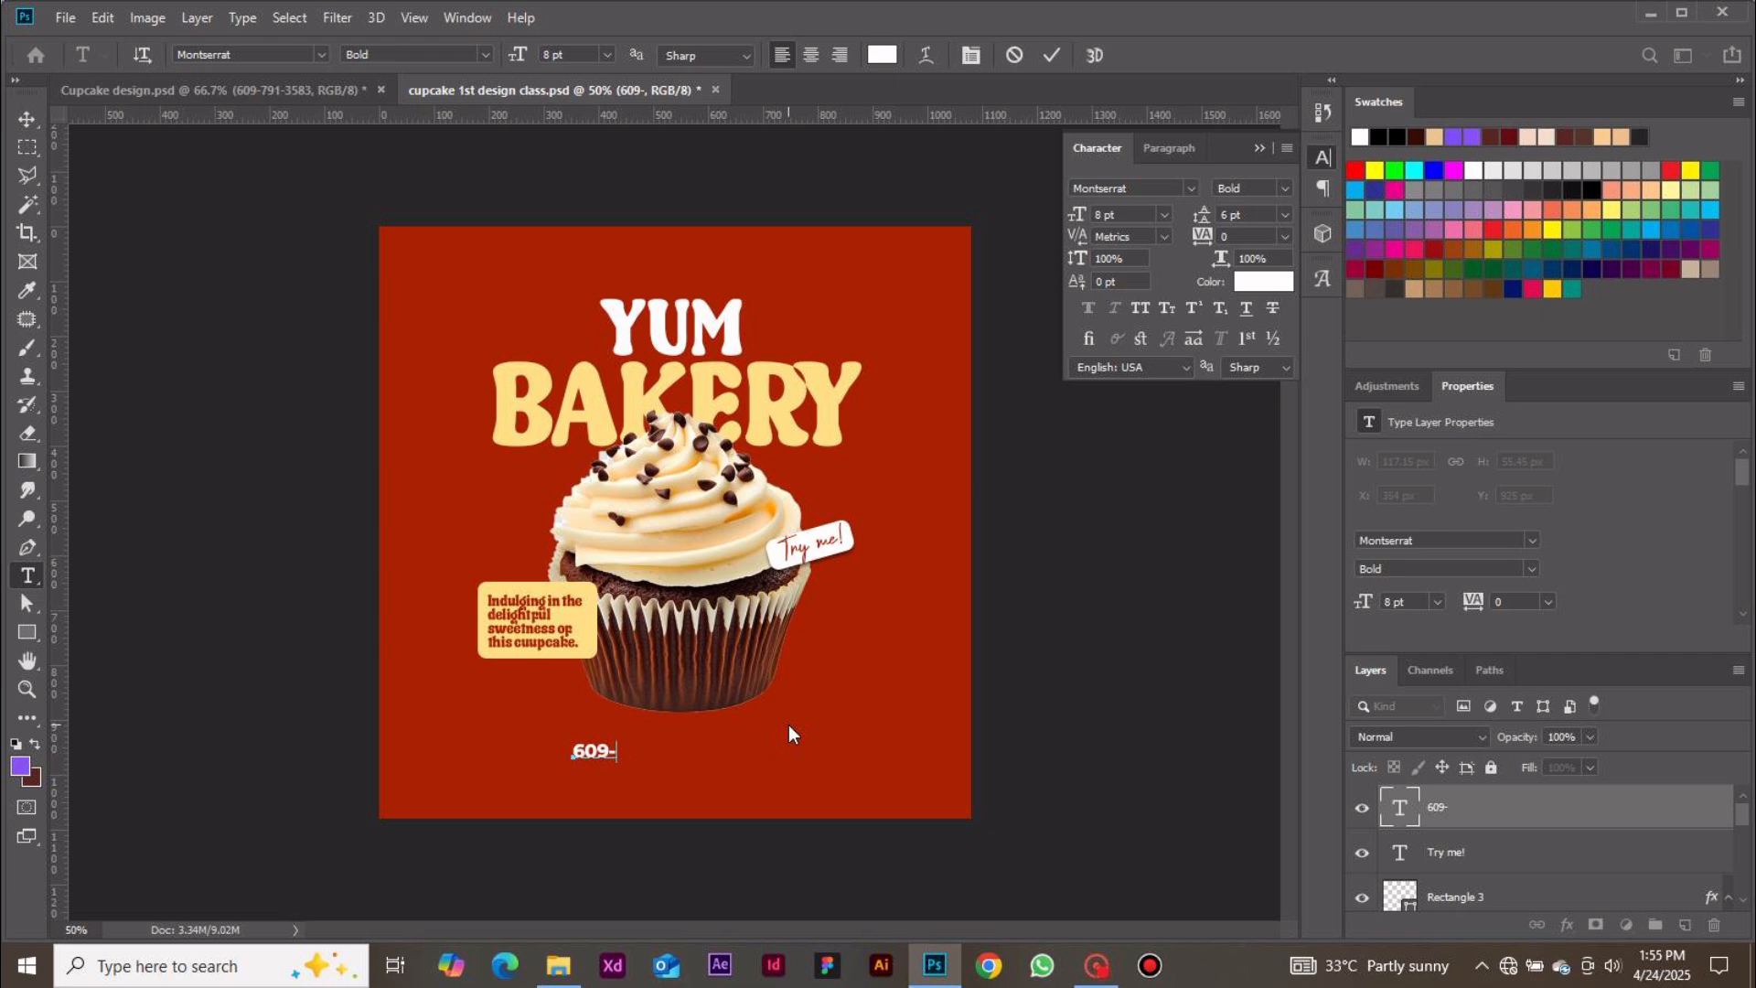
{"action": "type", "text": "791-3583"}
{"action": "left_click", "coordinate": [1056, 53]}
Move the phone number text so it sits centred below the cupcake
{"action": "key", "text": "v"}
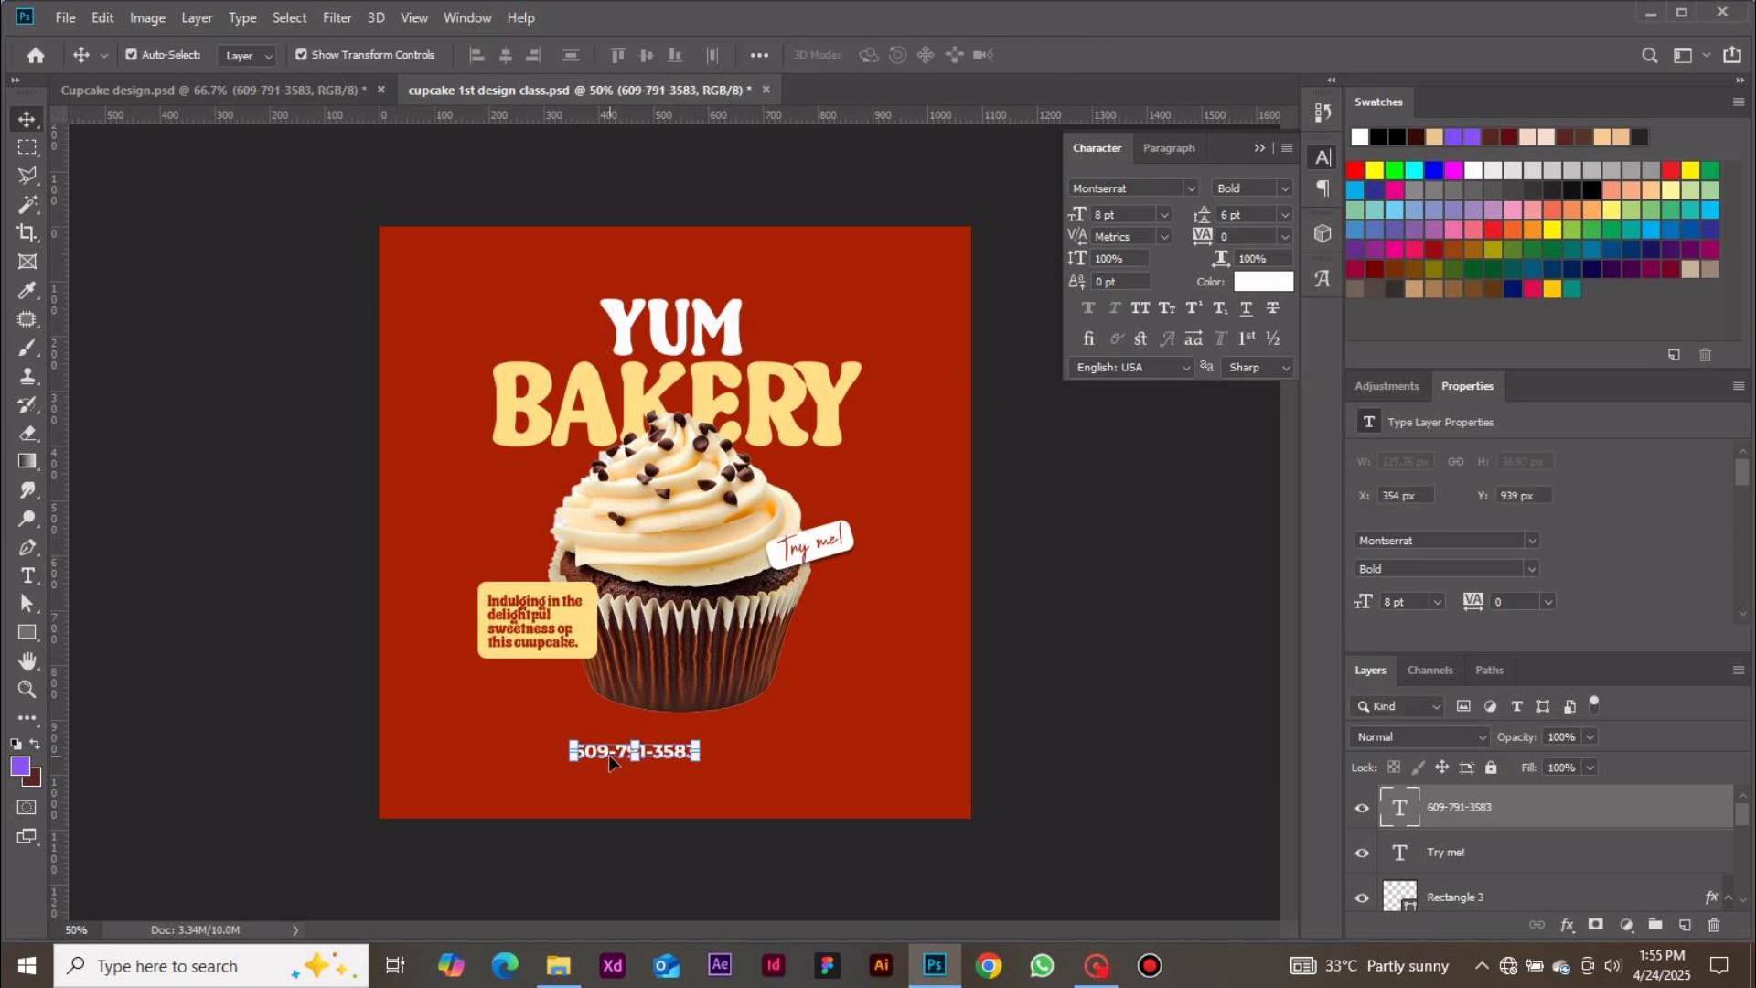
{"action": "left_click_drag", "start_coordinate": [607, 754], "coordinate": [587, 769]}
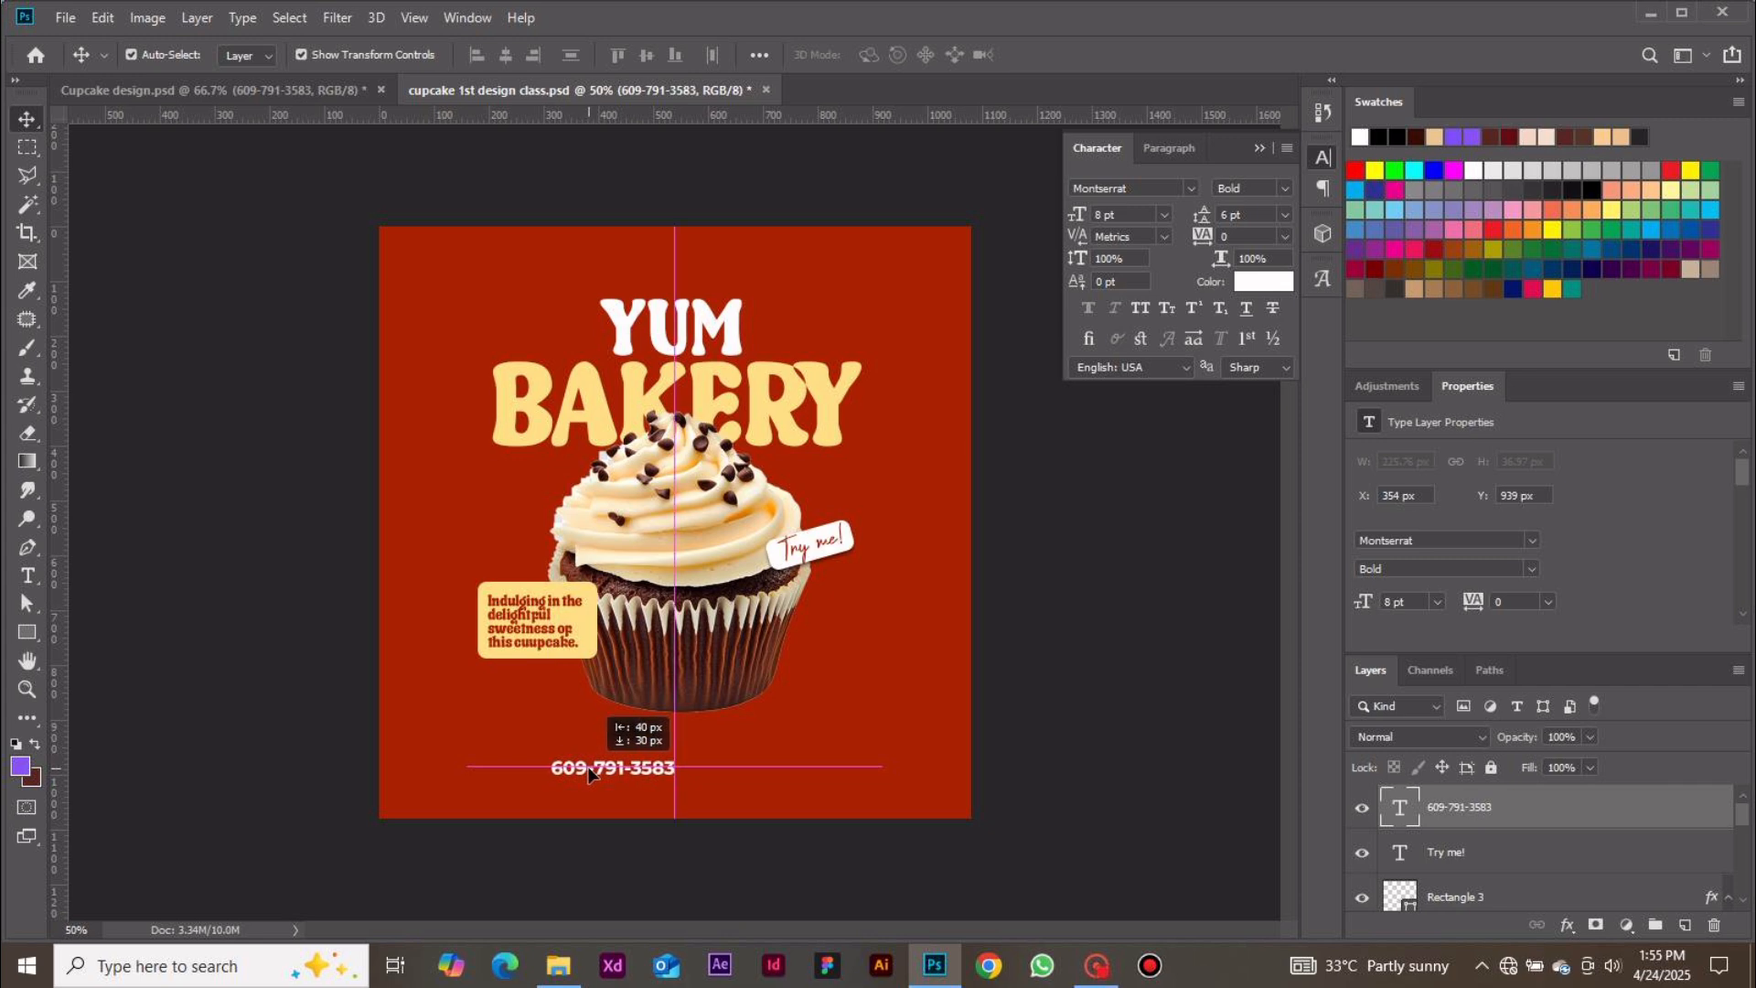
{"action": "left_click_drag", "start_coordinate": [588, 768], "coordinate": [590, 770]}
{"action": "left_click", "coordinate": [1042, 777]}
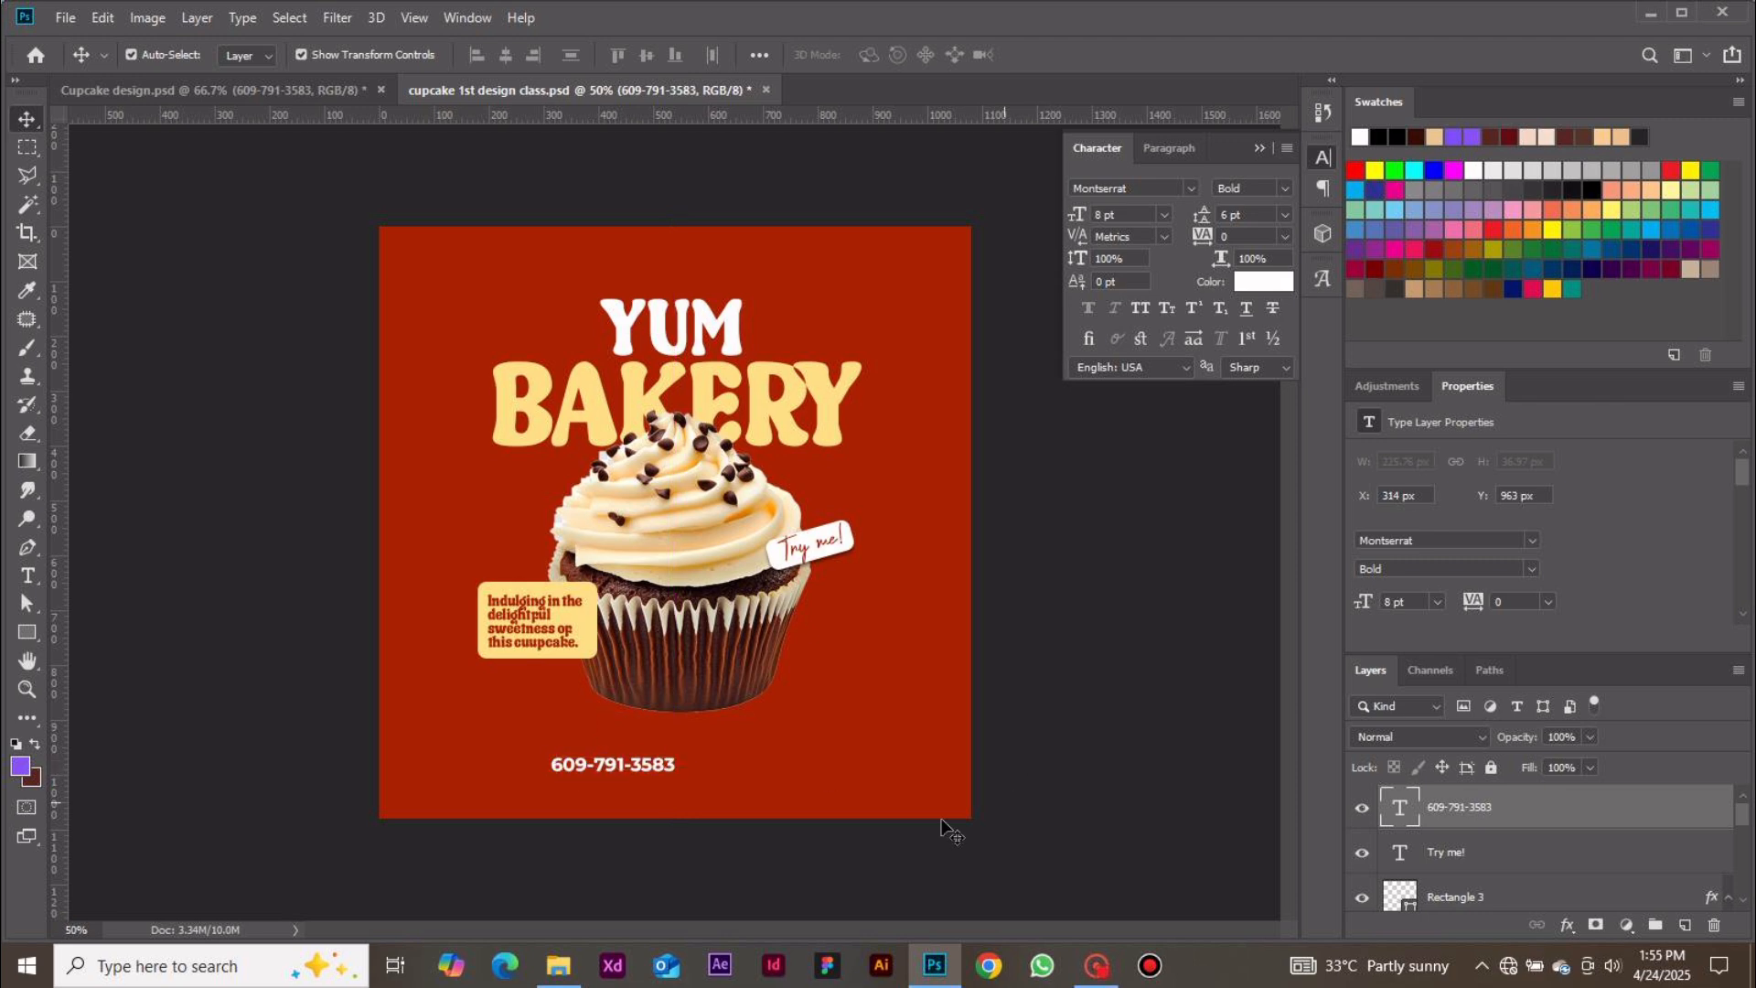
{"action": "key", "text": "t"}
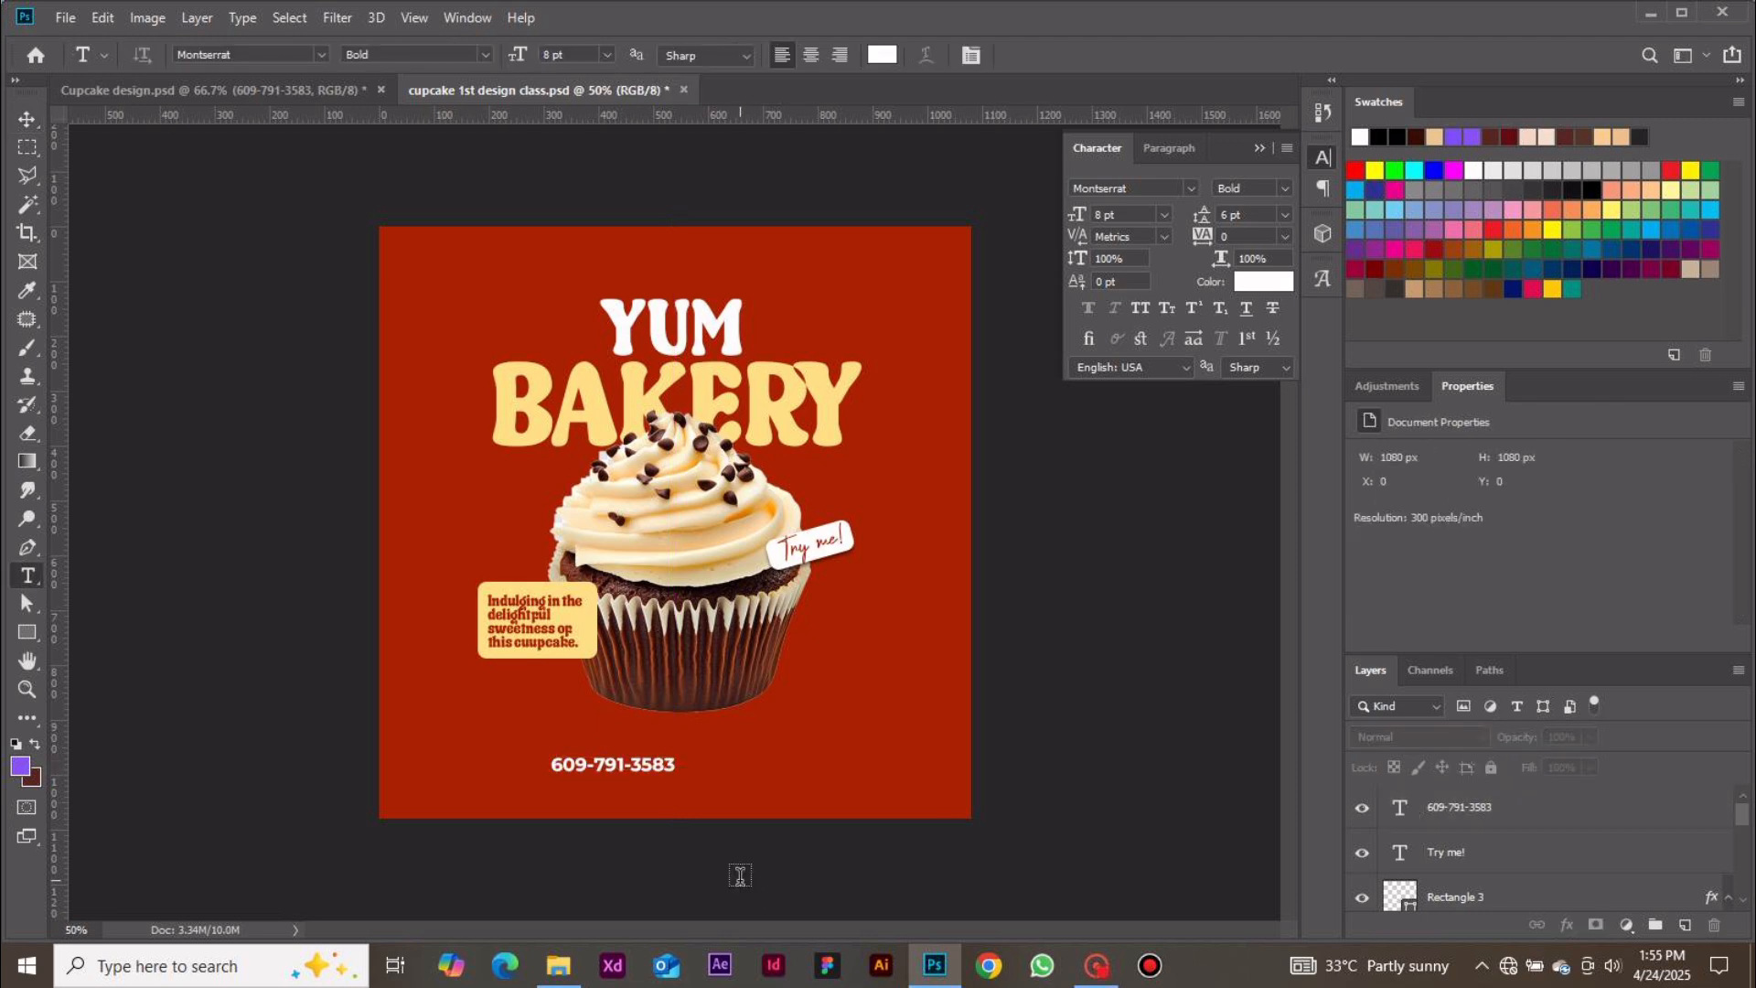
{"action": "left_click", "coordinate": [721, 783]}
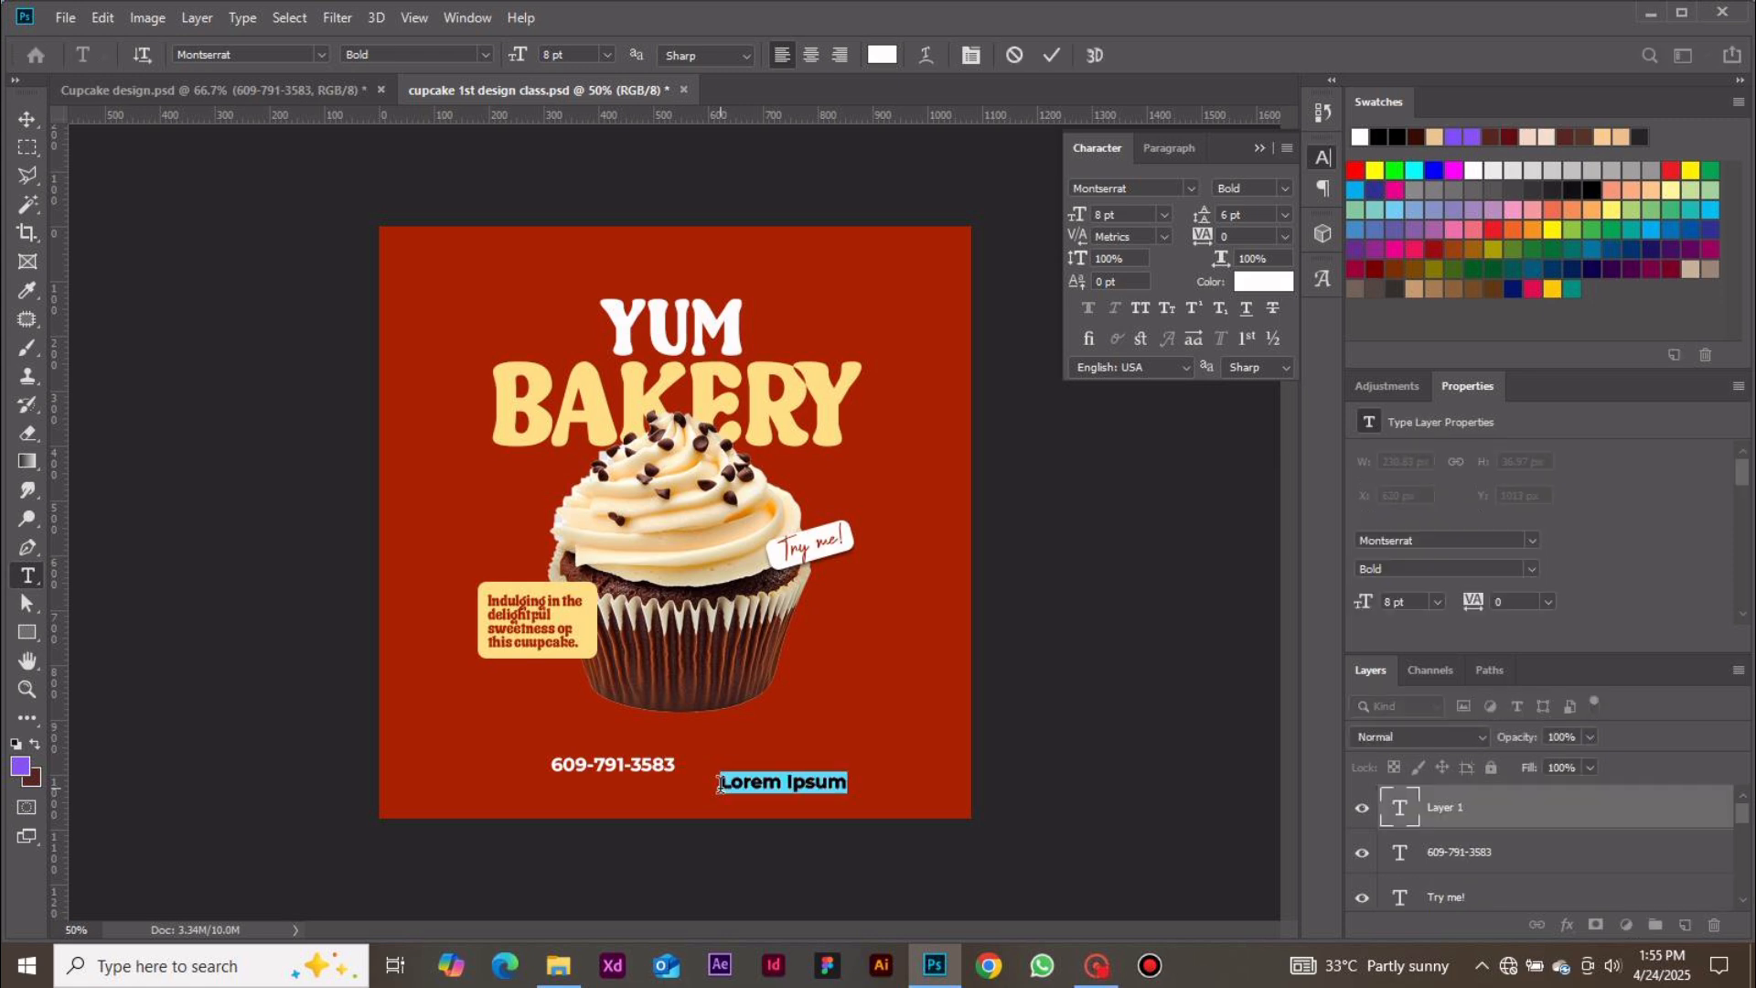
{"action": "type", "text": "www."}
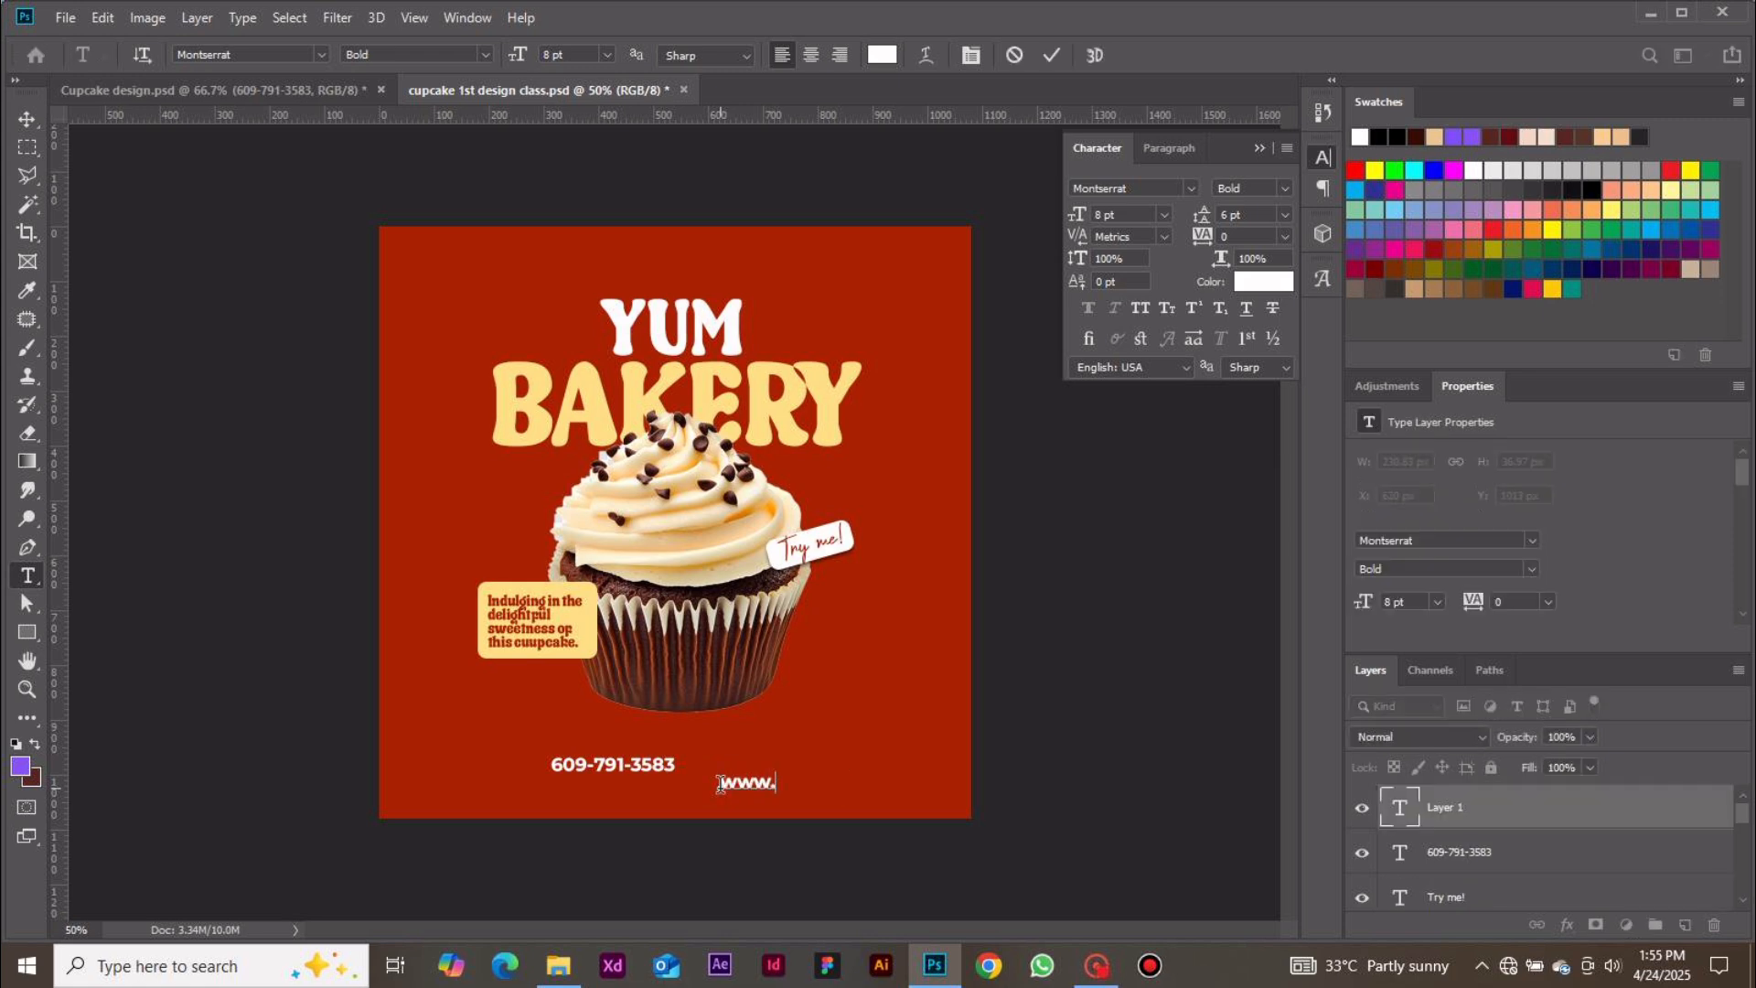
{"action": "type", "text": "yourwebsite"}
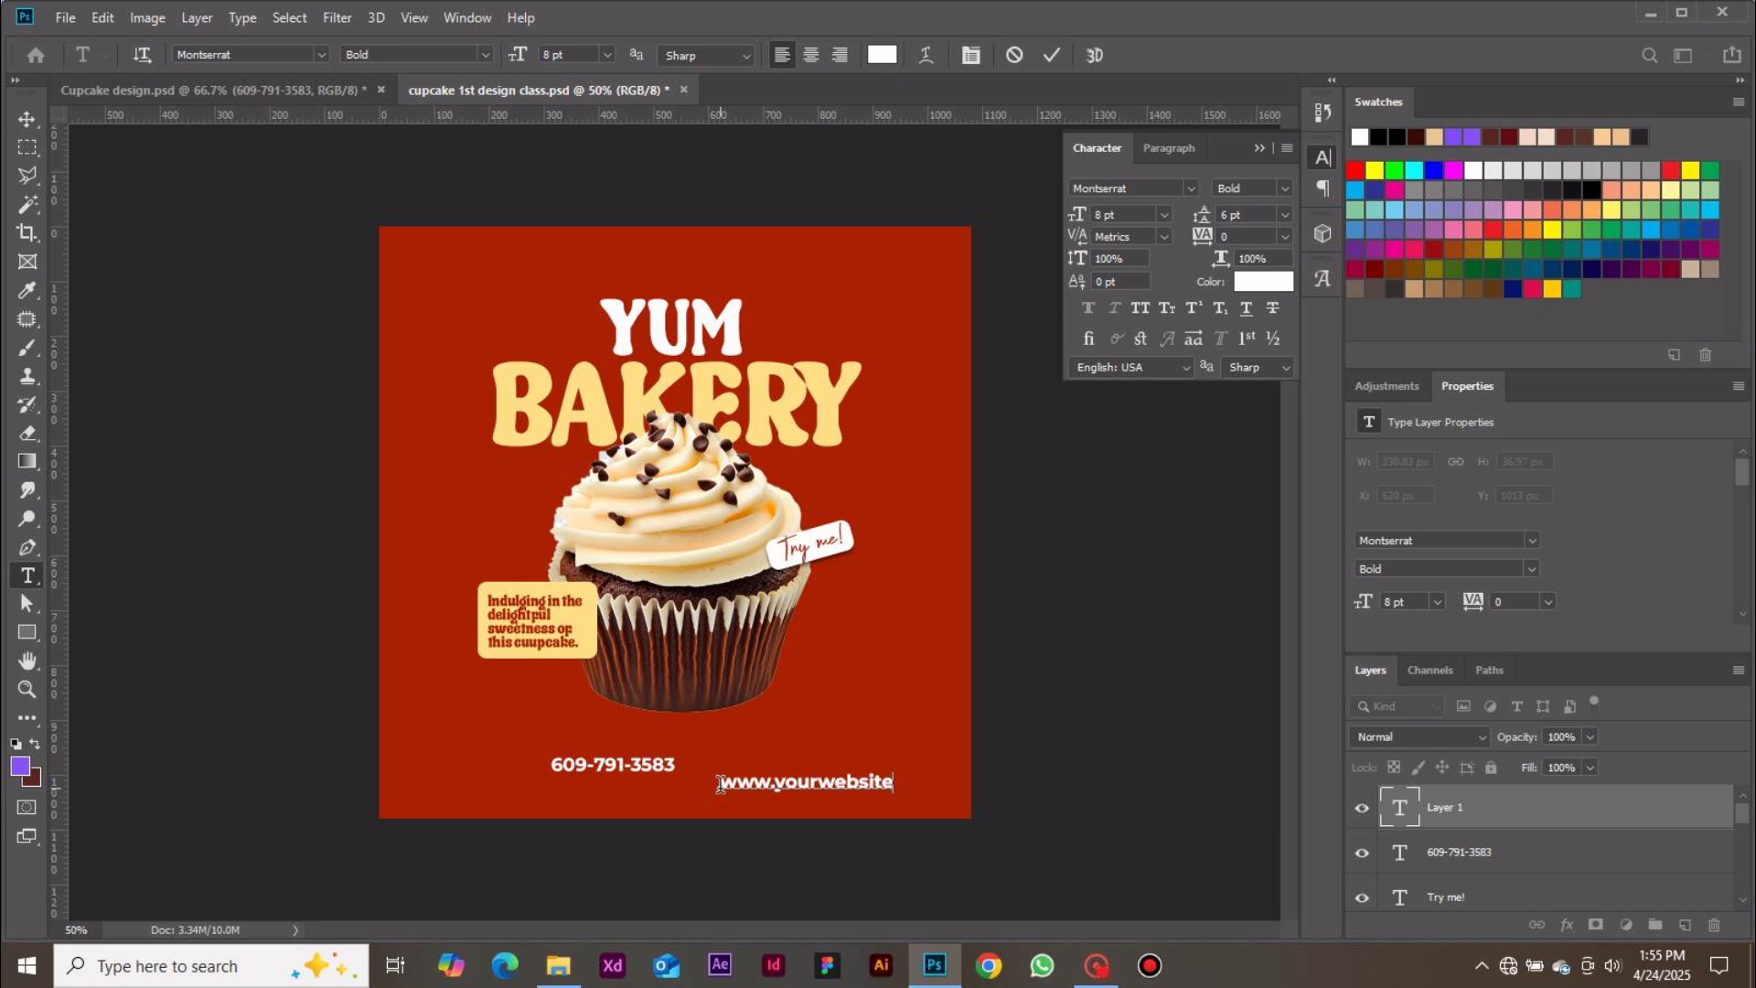
{"action": "key", "text": "BackSpace"}
{"action": "key", "text": "BackSpace"}
{"action": "key", "text": "BackSpace"}
{"action": "key", "text": "BackSpace"}
{"action": "key", "text": "BackSpace"}
{"action": "key", "text": "BackSpace"}
{"action": "key", "text": "BackSpace"}
{"action": "key", "text": "BackSpace"}
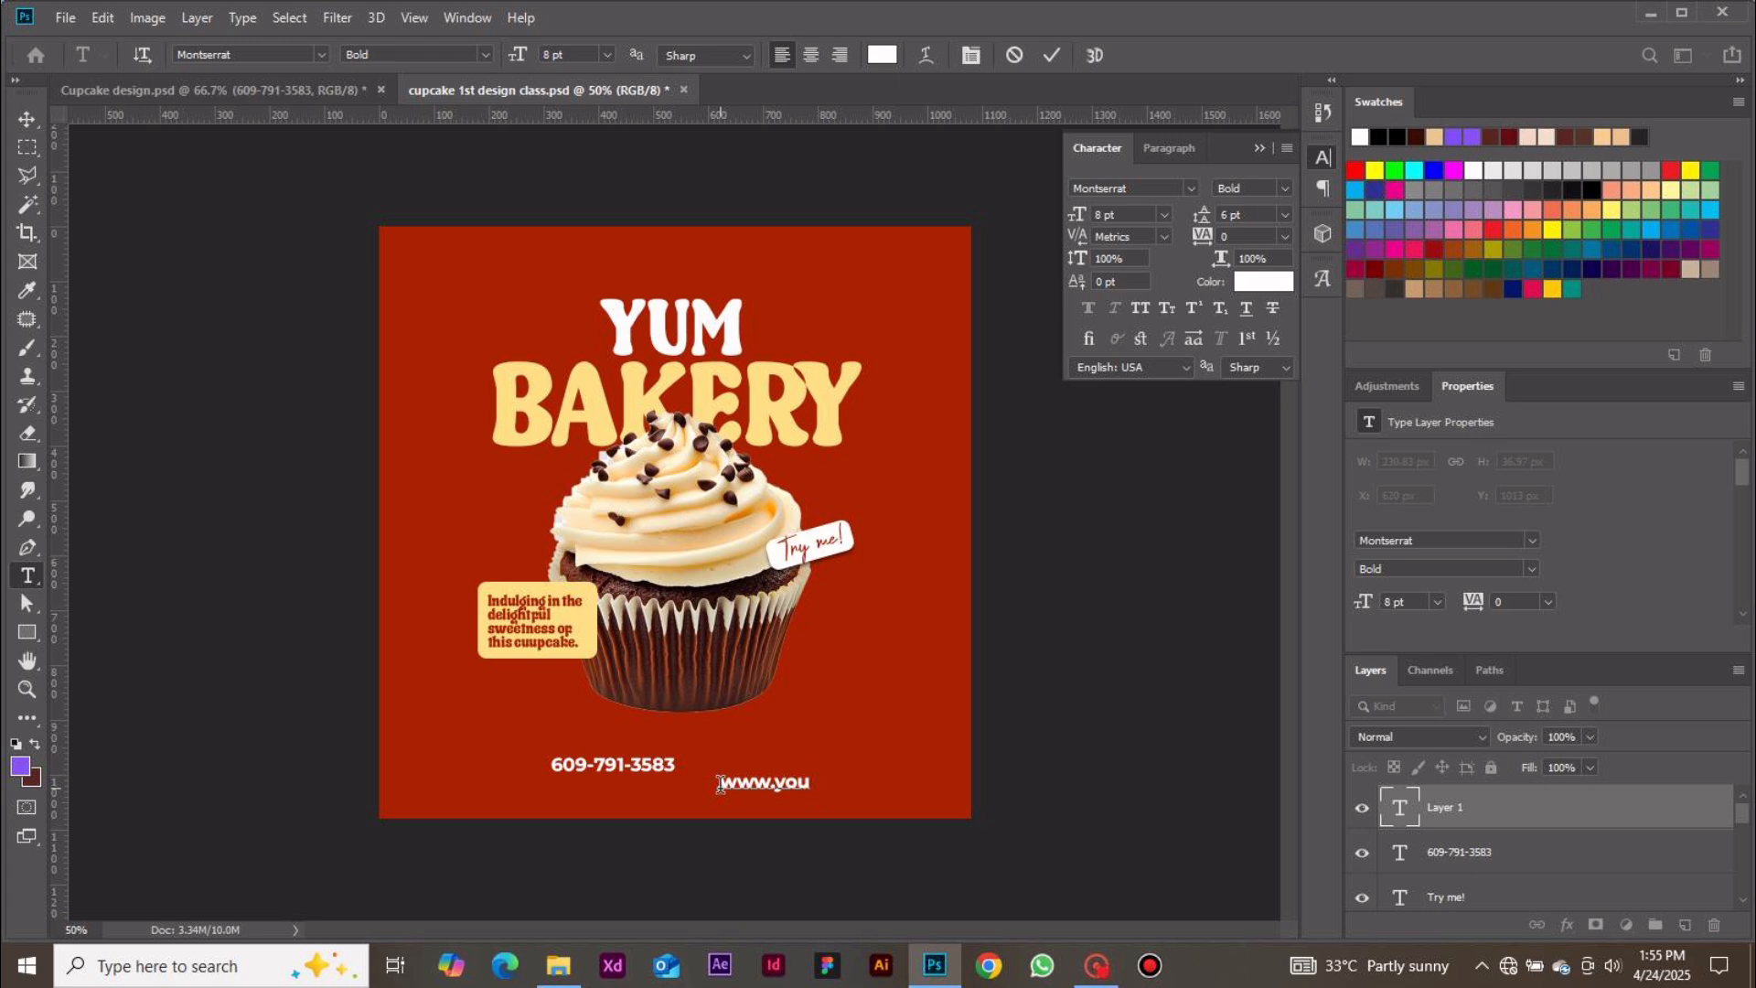
{"action": "type", "text": "rwebsite.com"}
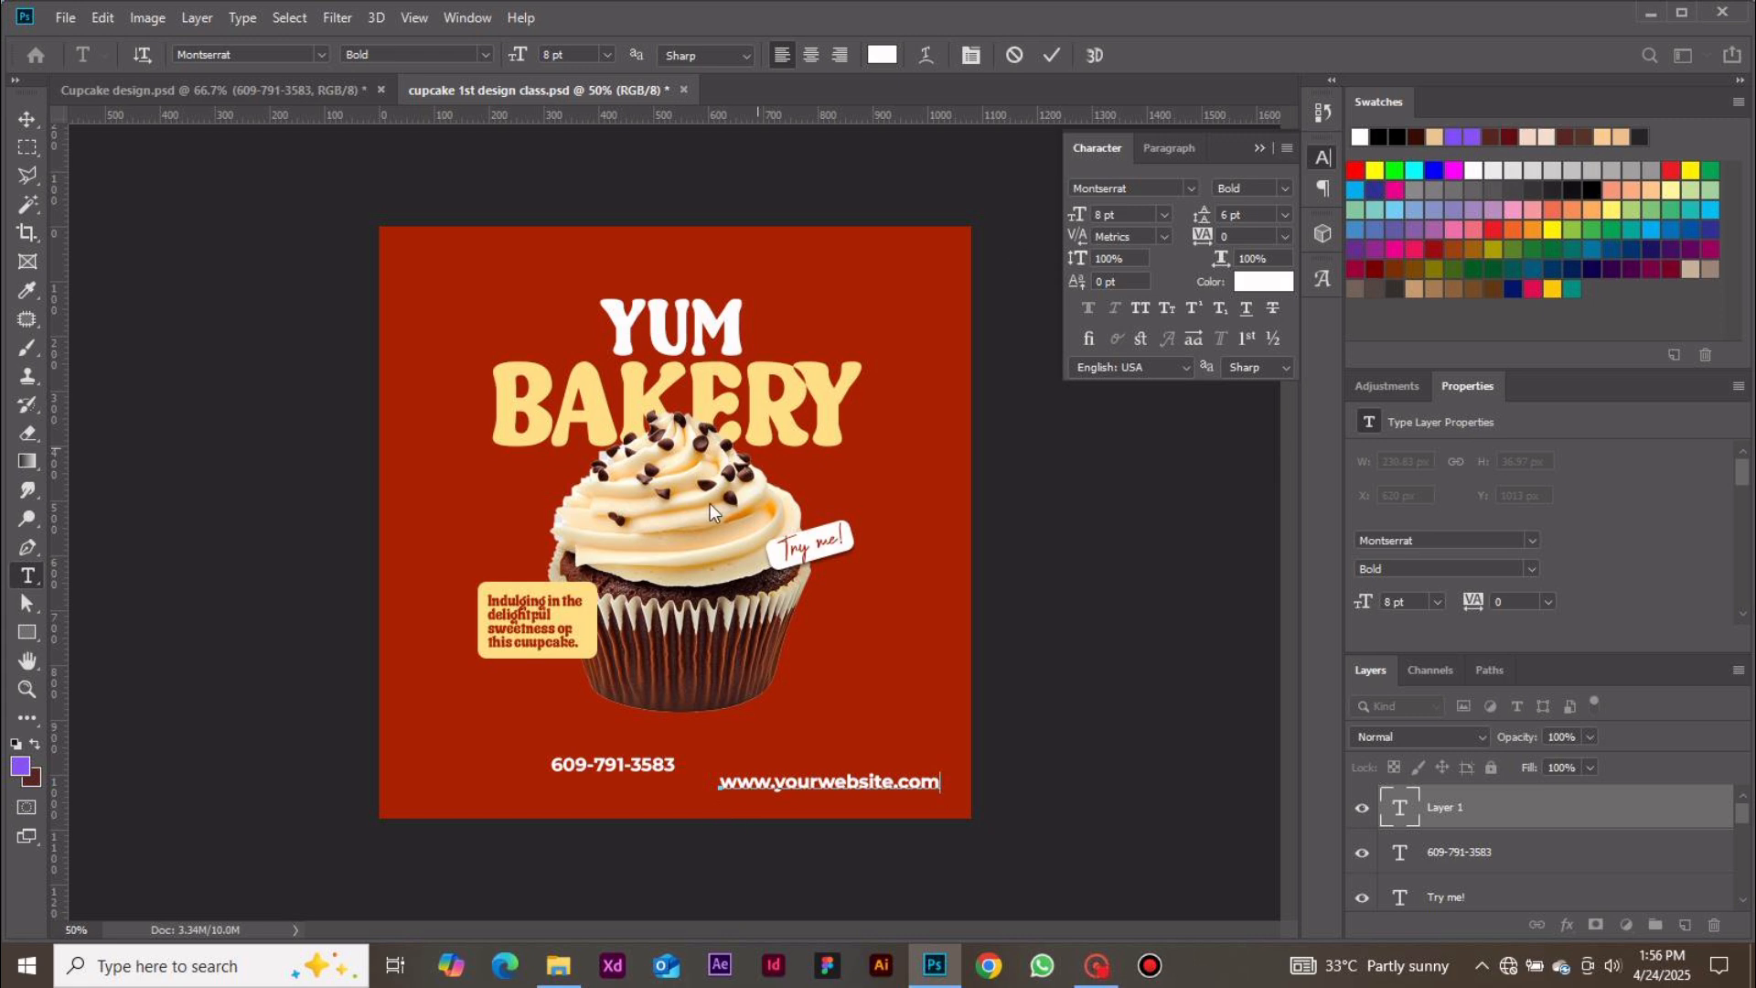
{"action": "left_click", "coordinate": [1061, 60]}
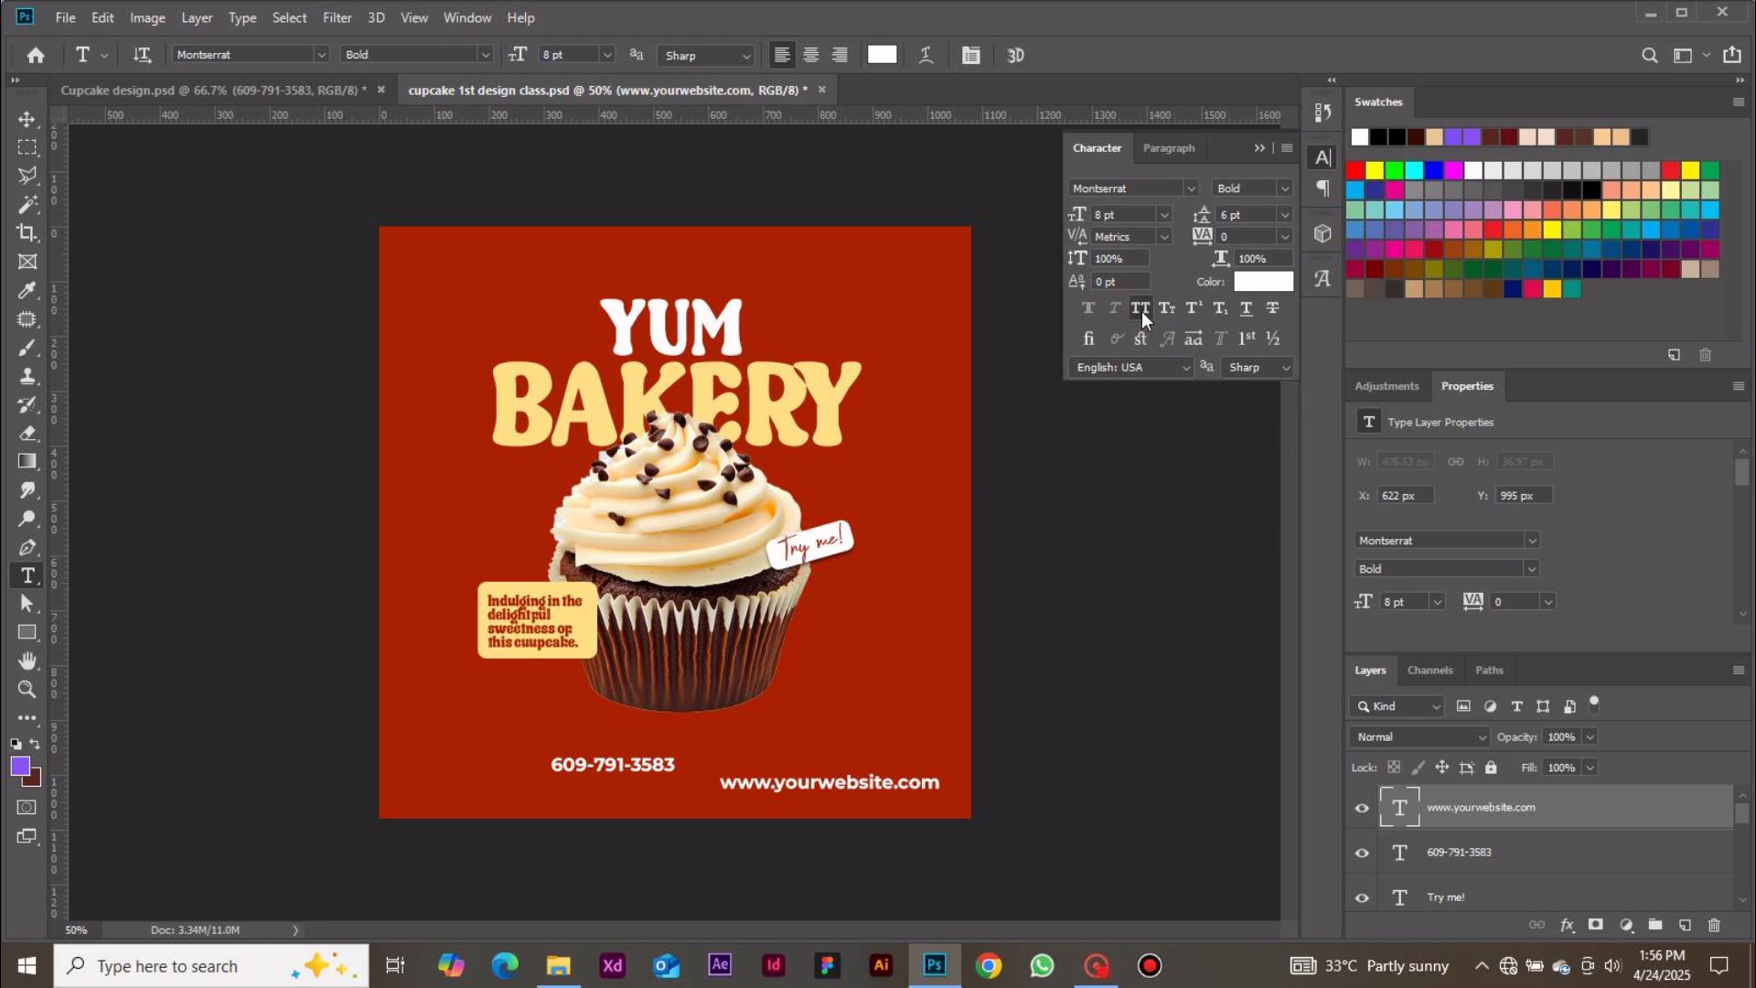
Format the website text in all caps with Montserrat Regular at 5 pt
{"action": "left_click", "coordinate": [1141, 314]}
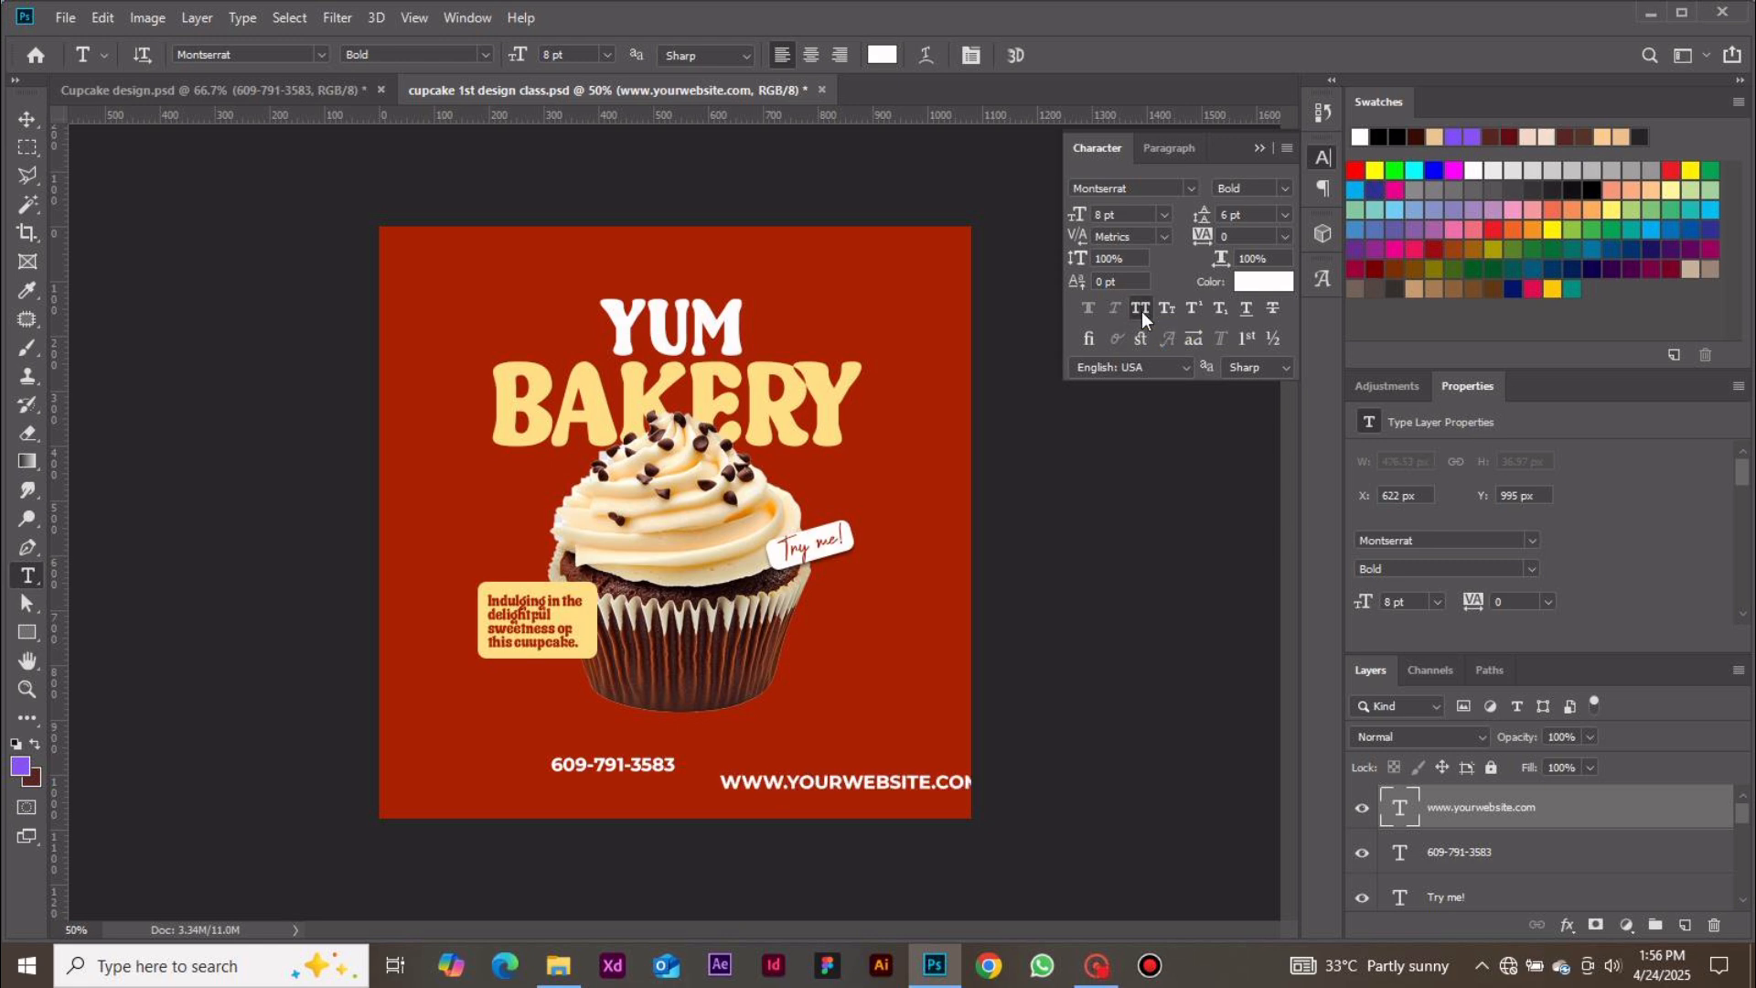
{"action": "left_click", "coordinate": [26, 119]}
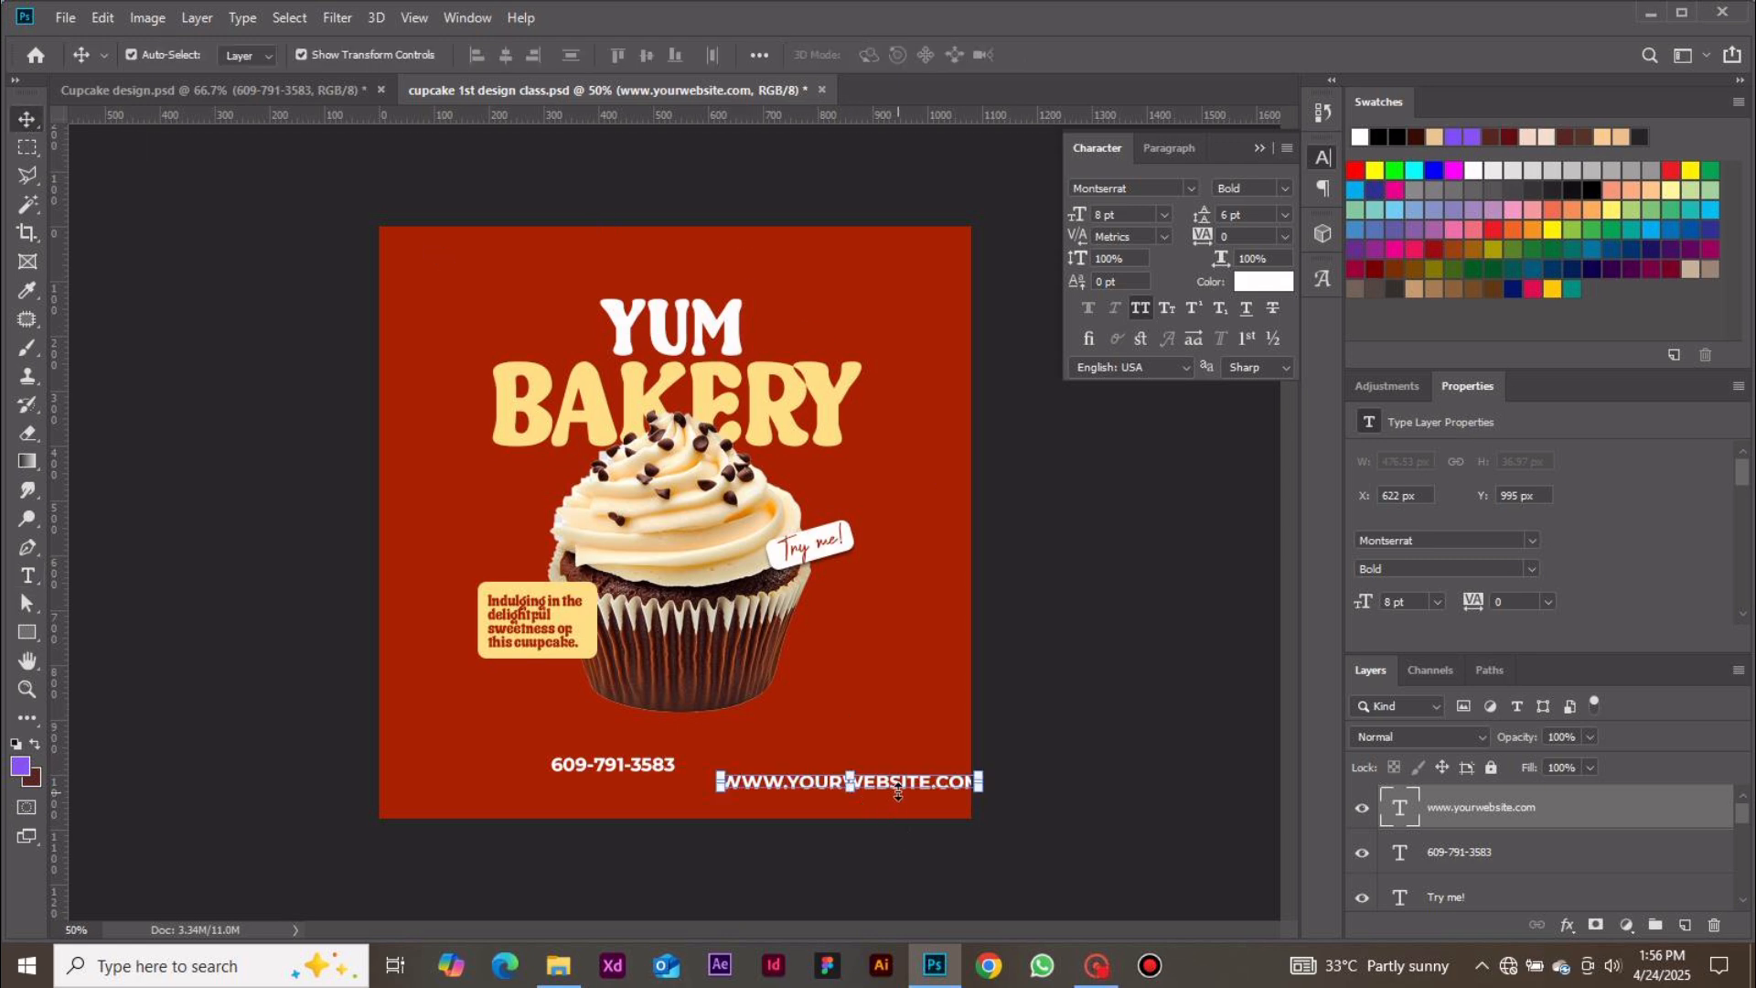
{"action": "left_click_drag", "start_coordinate": [896, 785], "coordinate": [599, 792]}
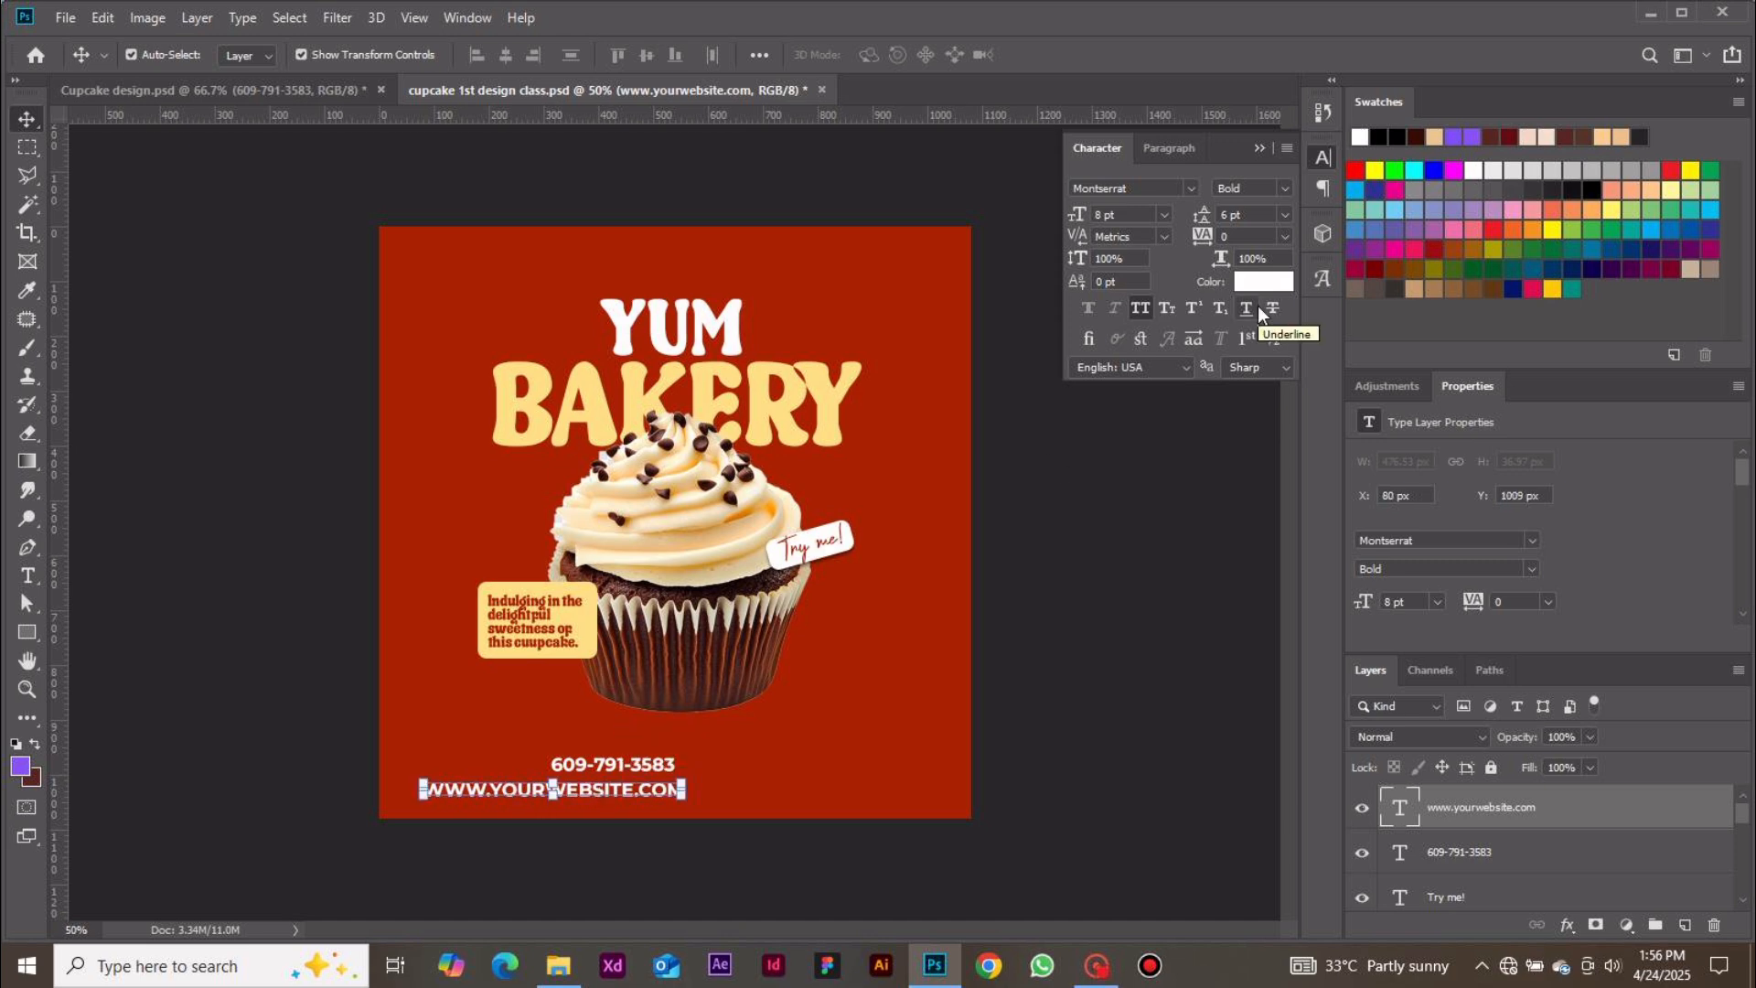
{"action": "left_click", "coordinate": [1284, 186]}
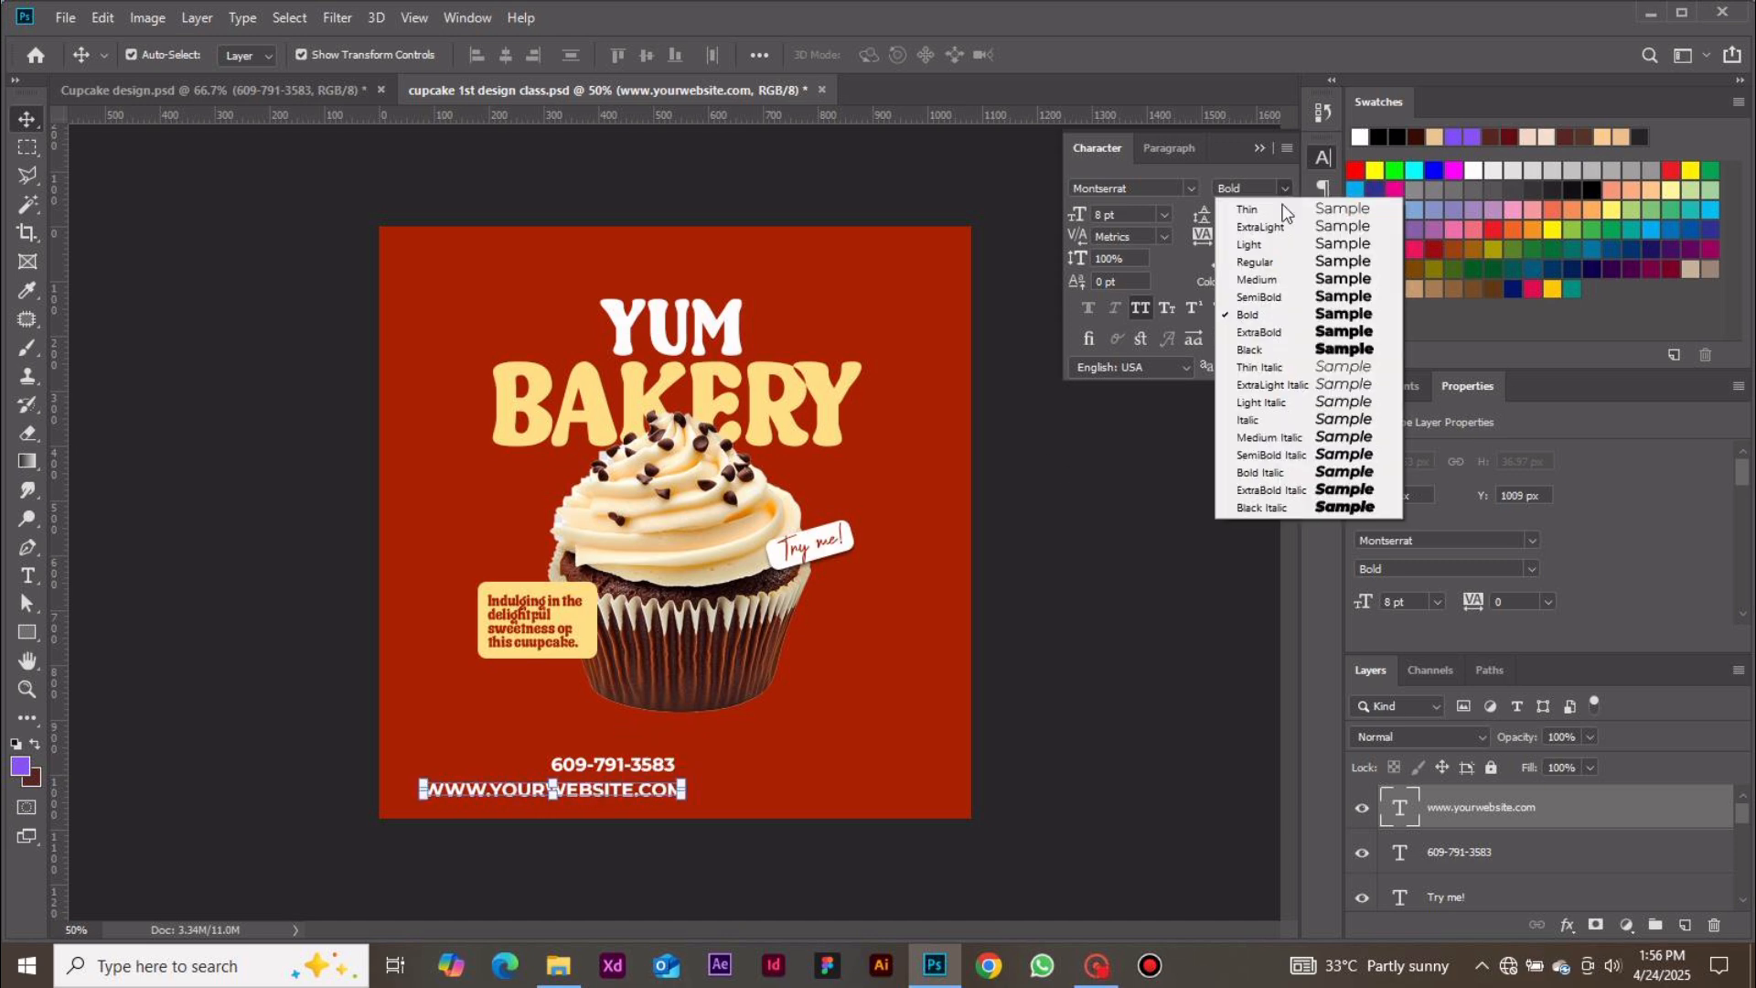
{"action": "left_click", "coordinate": [1278, 265]}
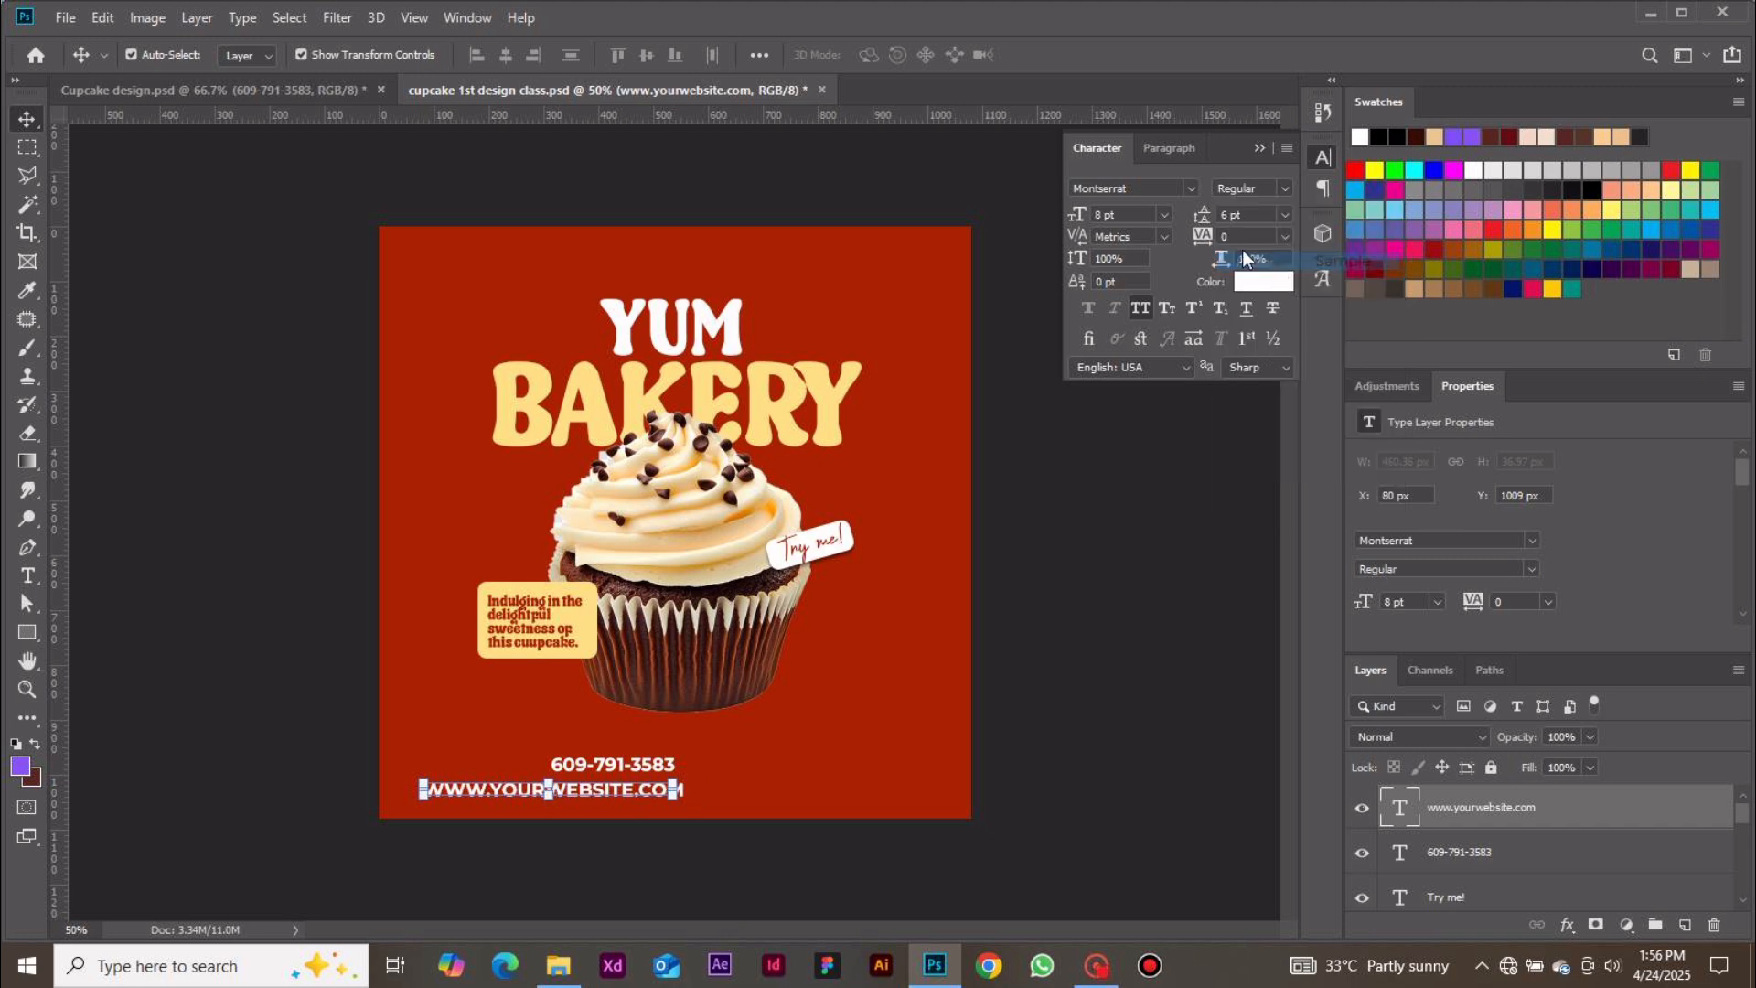
{"action": "left_click", "coordinate": [1161, 215]}
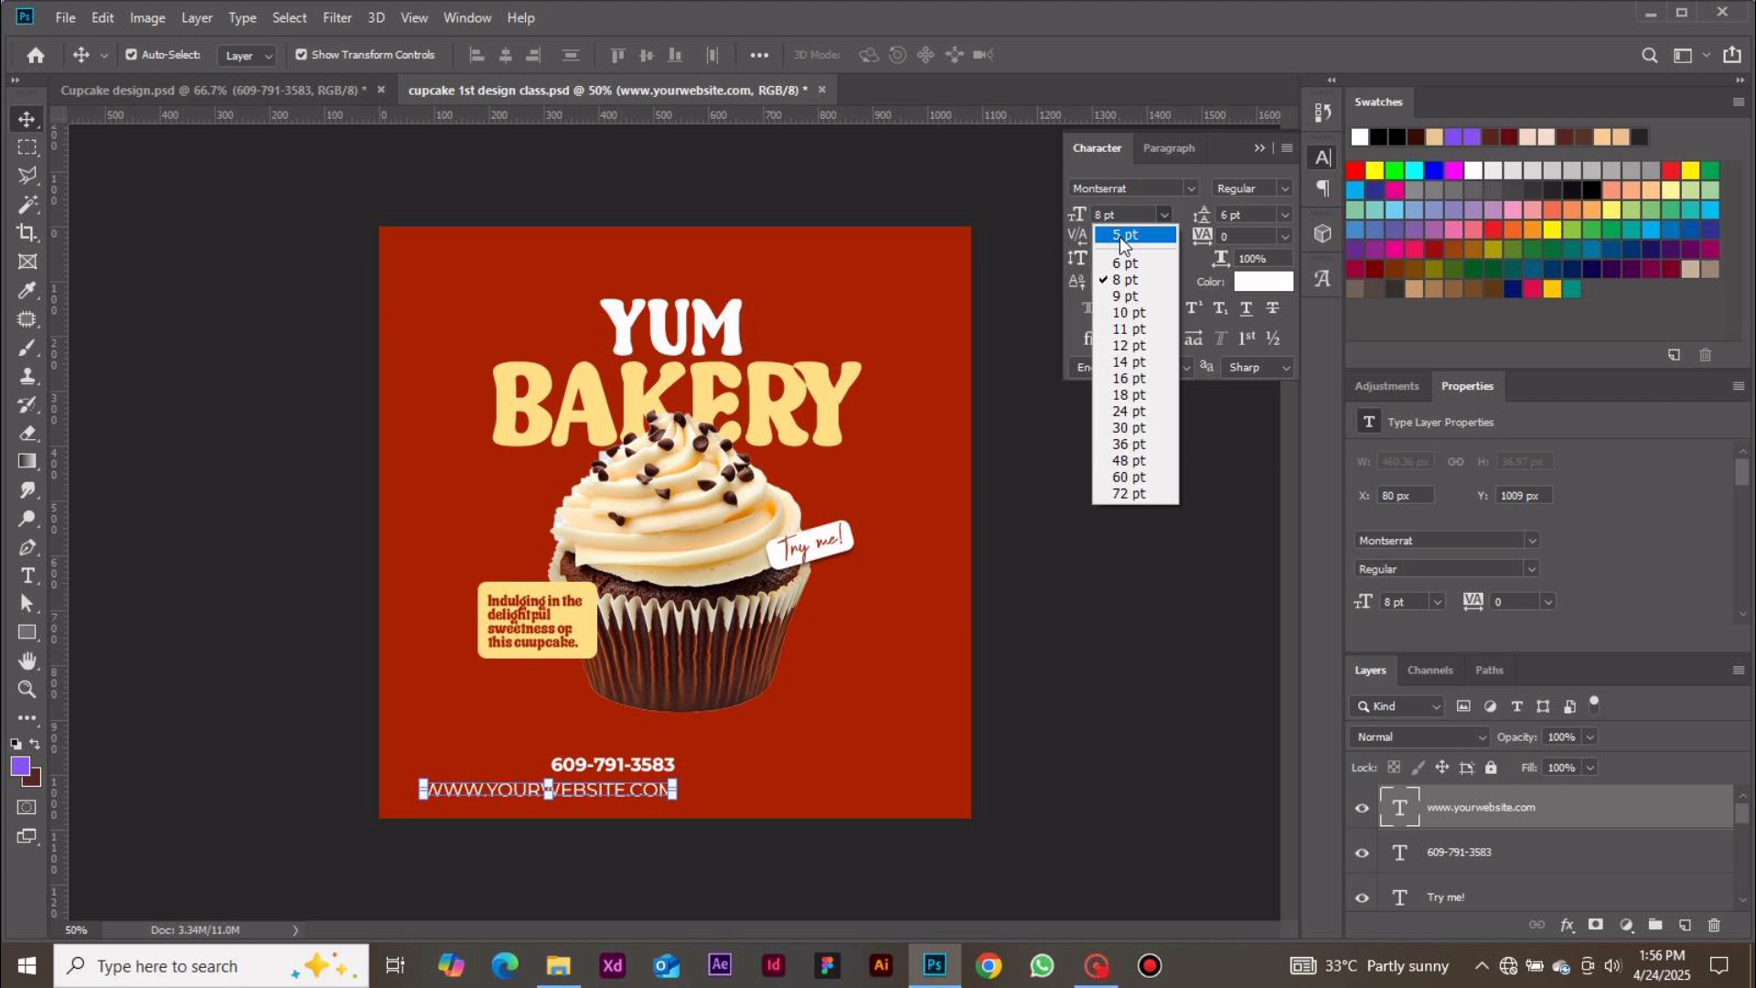
{"action": "left_click", "coordinate": [1121, 235]}
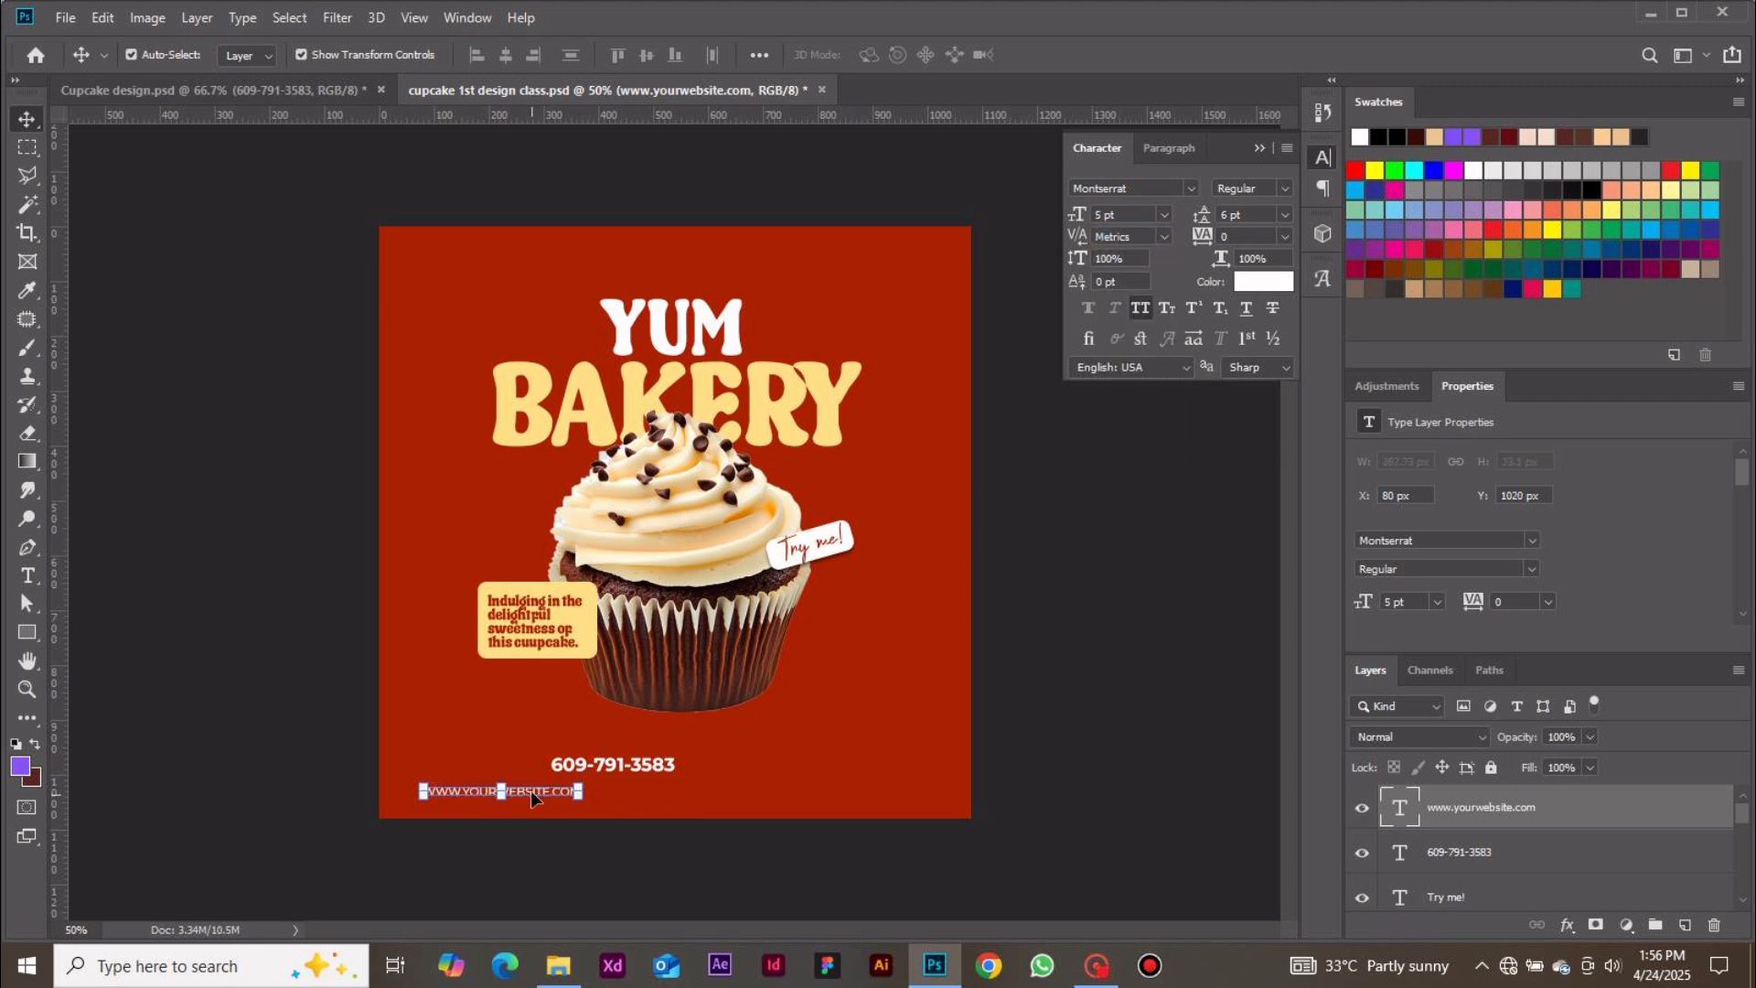
Centre the website text directly under the phone number
{"action": "left_click_drag", "start_coordinate": [531, 790], "coordinate": [626, 788]}
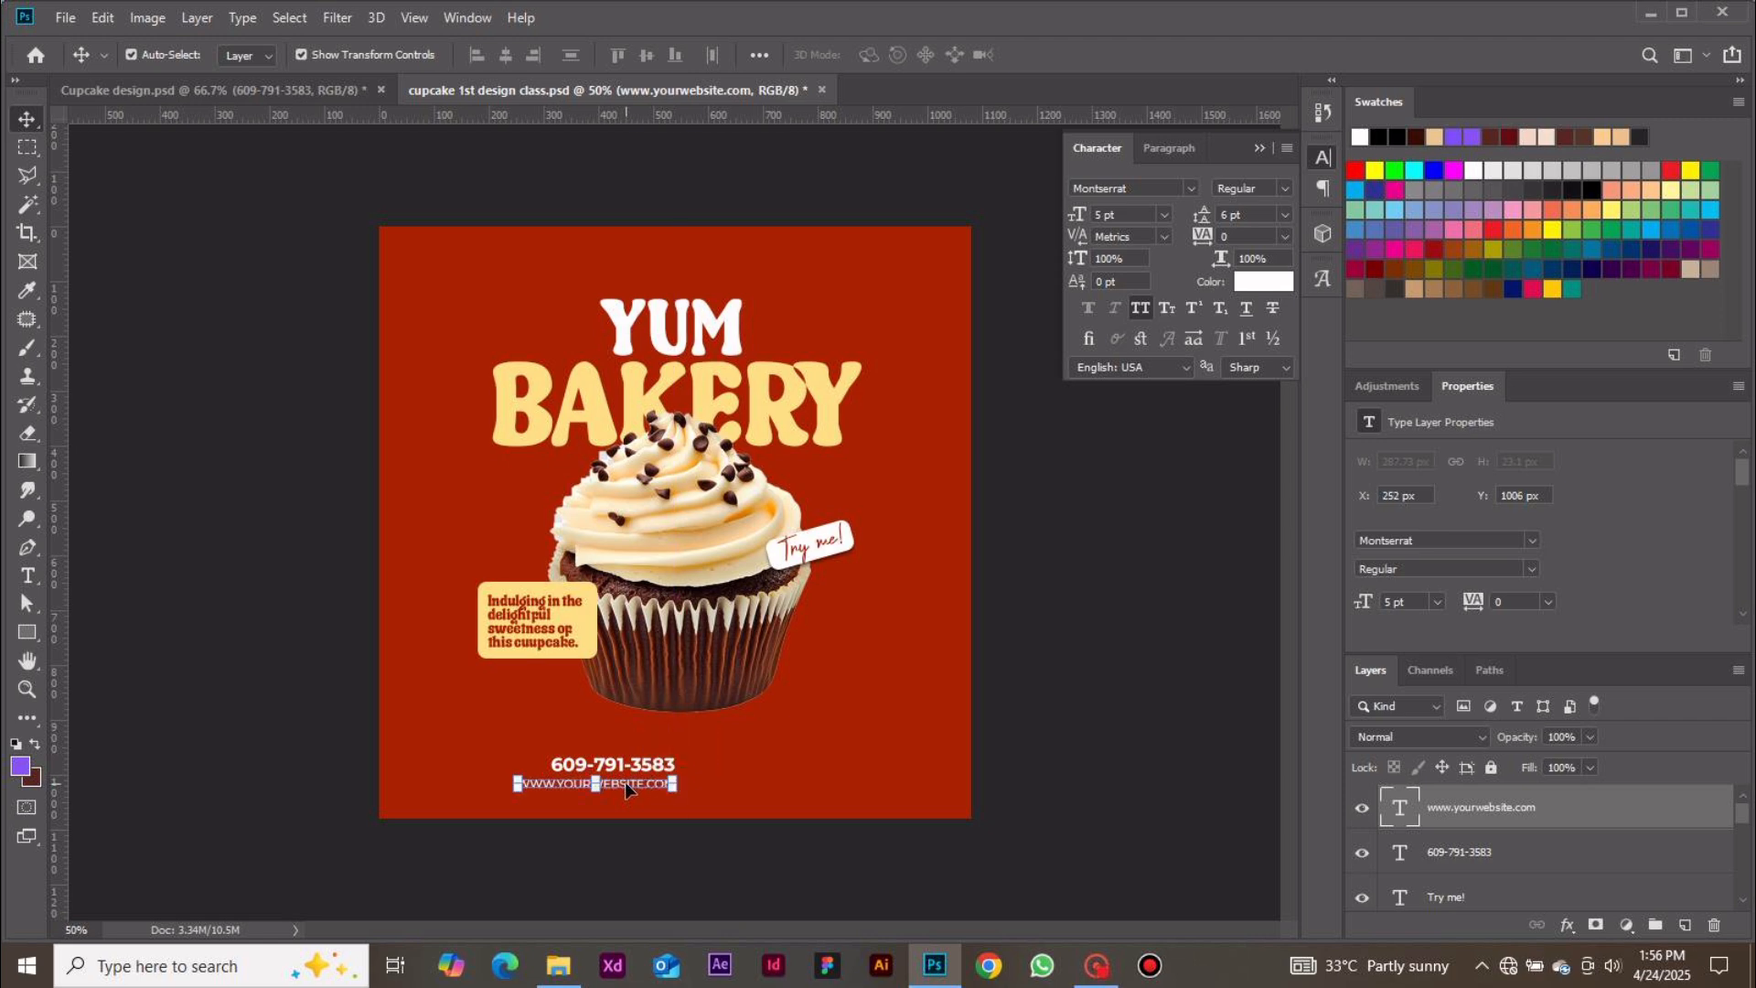
{"action": "left_click", "coordinate": [1036, 766]}
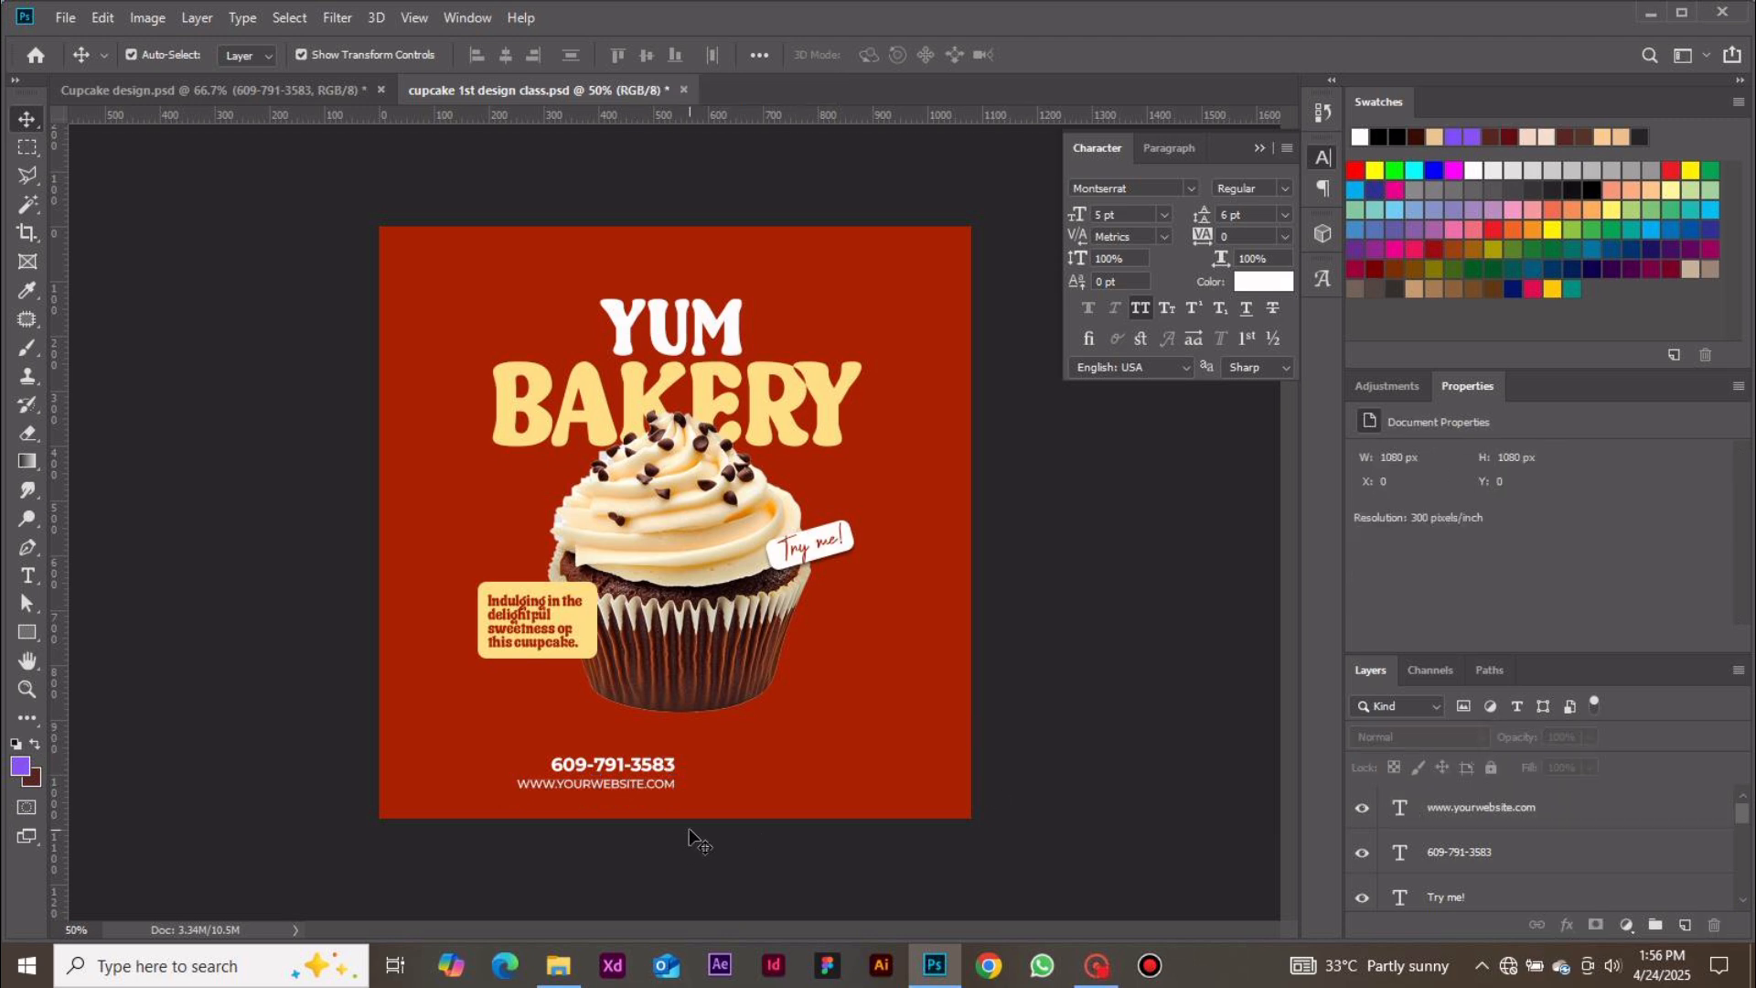
Draw a white rectangle near the bottom of the canvas and set its size to 261 × 63 px
{"action": "left_click", "coordinate": [28, 634]}
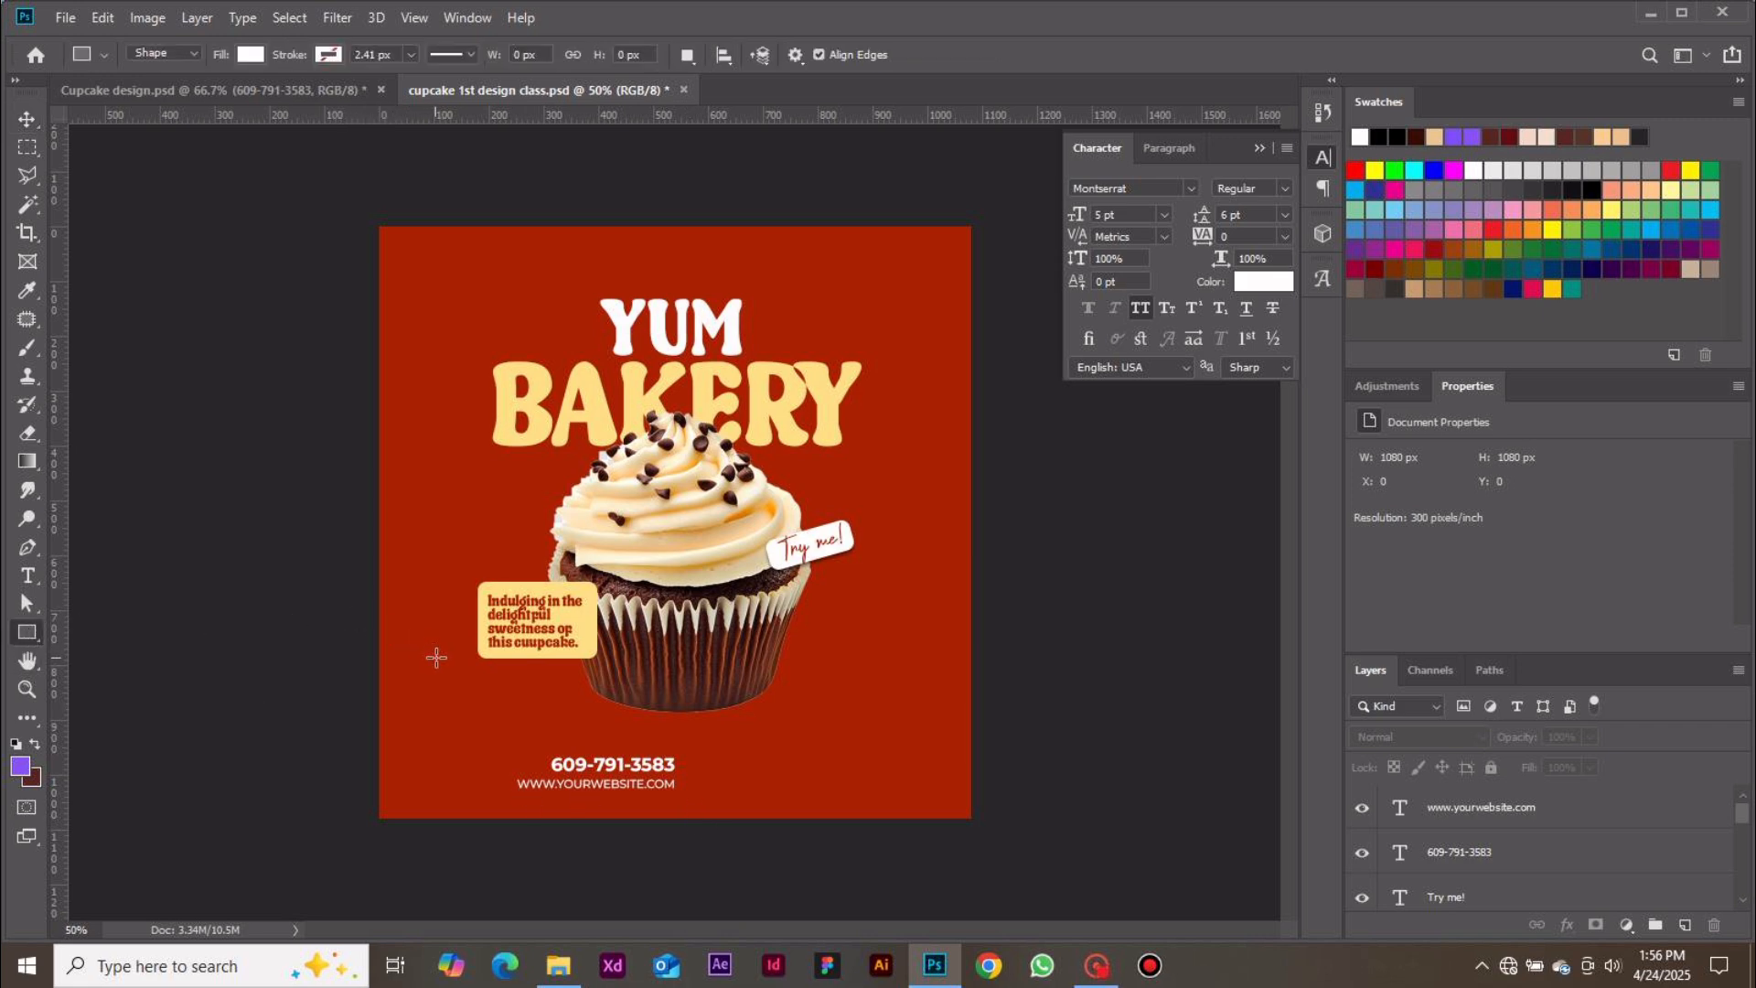
{"action": "left_click_drag", "start_coordinate": [708, 731], "coordinate": [826, 771]}
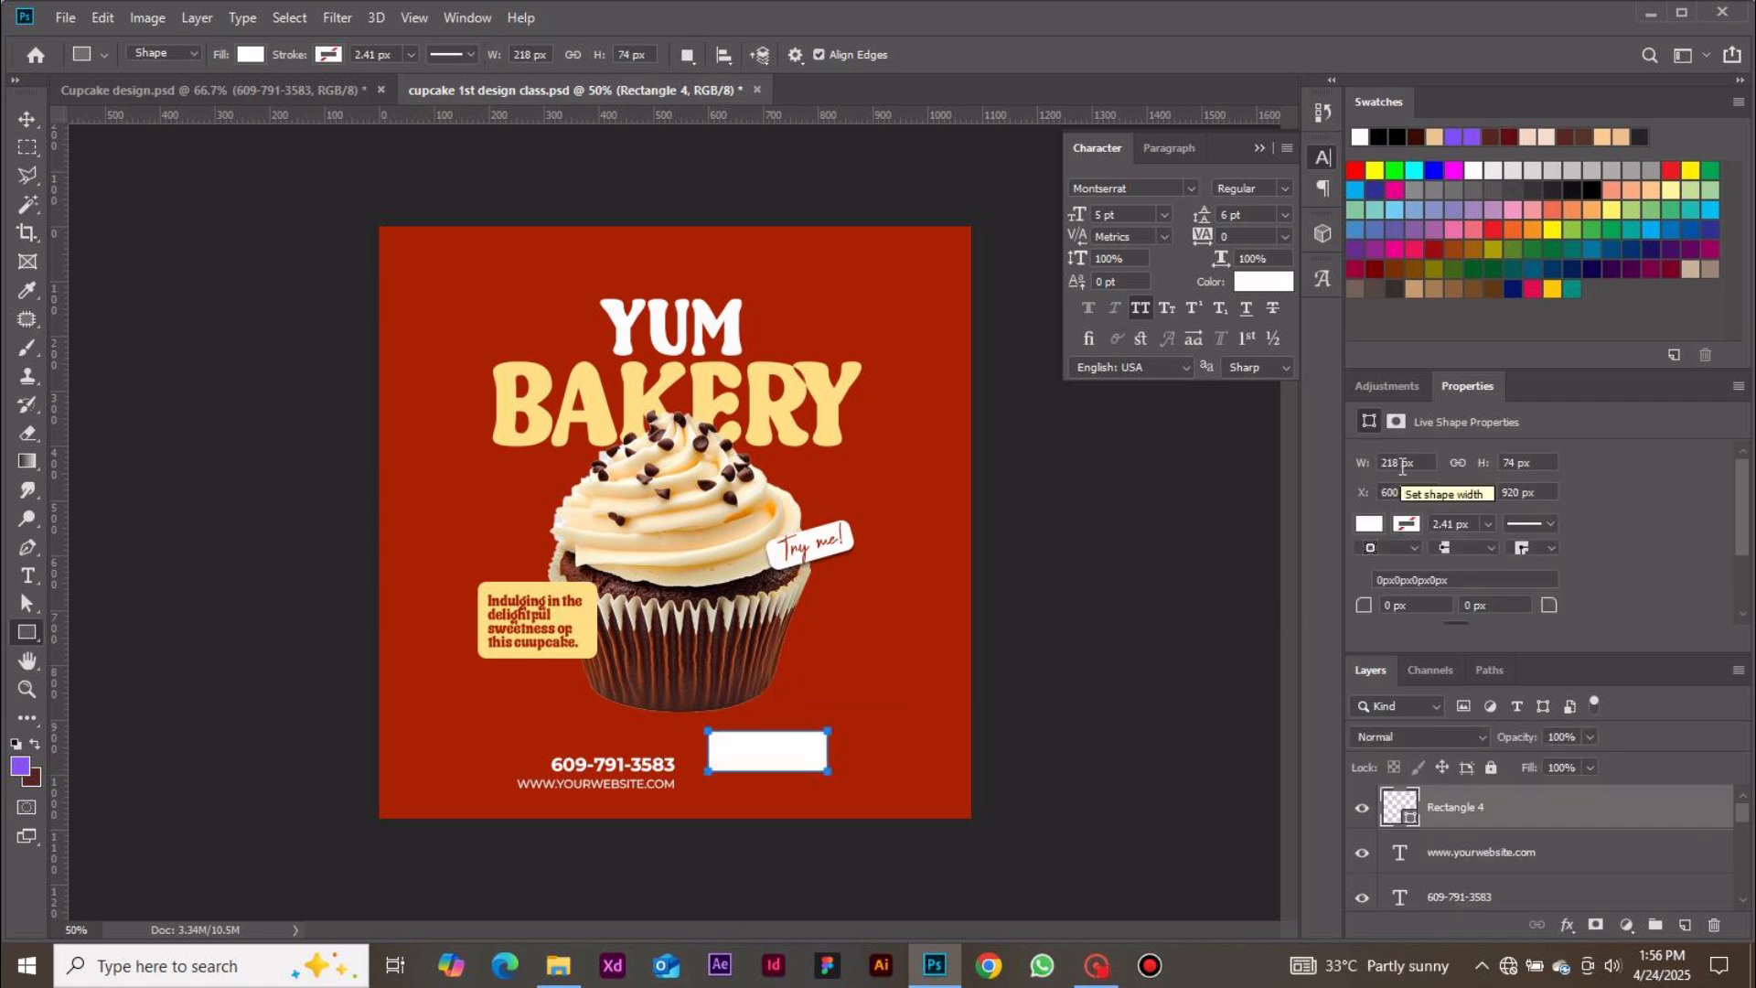
{"action": "left_click", "coordinate": [1402, 464]}
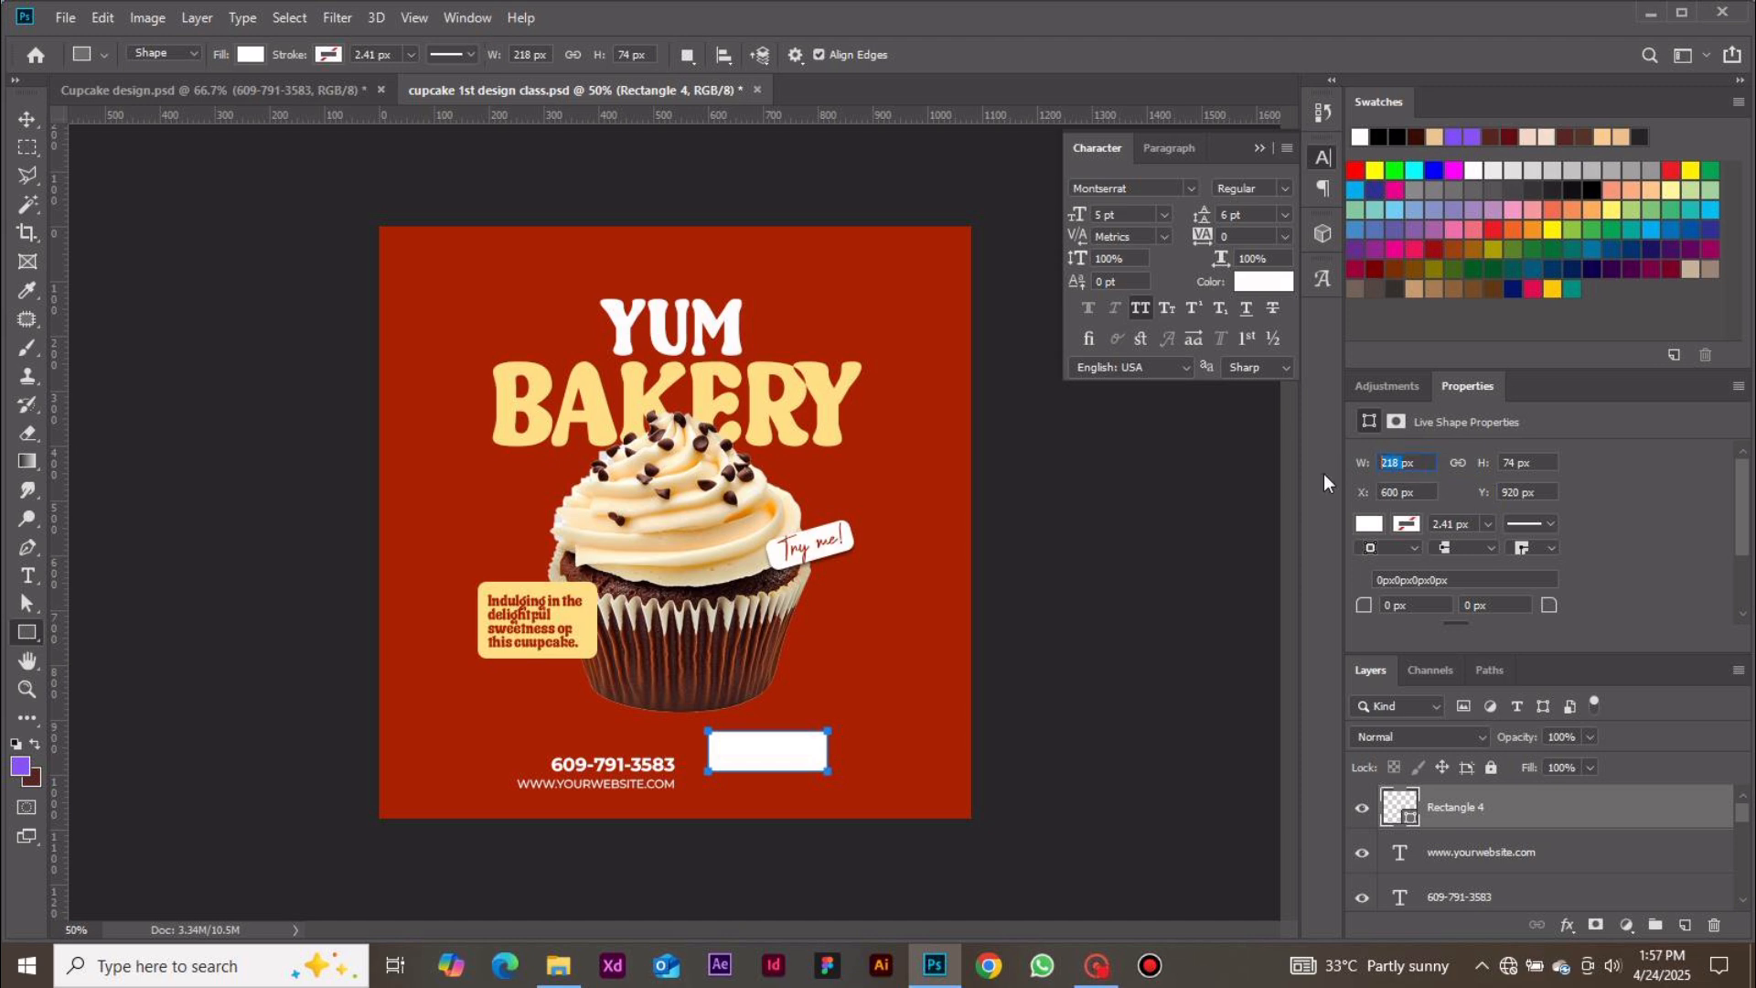
{"action": "type", "text": "6"}
{"action": "key", "text": "BackSpace"}
{"action": "type", "text": "261"}
{"action": "left_click", "coordinate": [1519, 459]}
{"action": "type", "text": "63"}
{"action": "key", "text": "Return"}
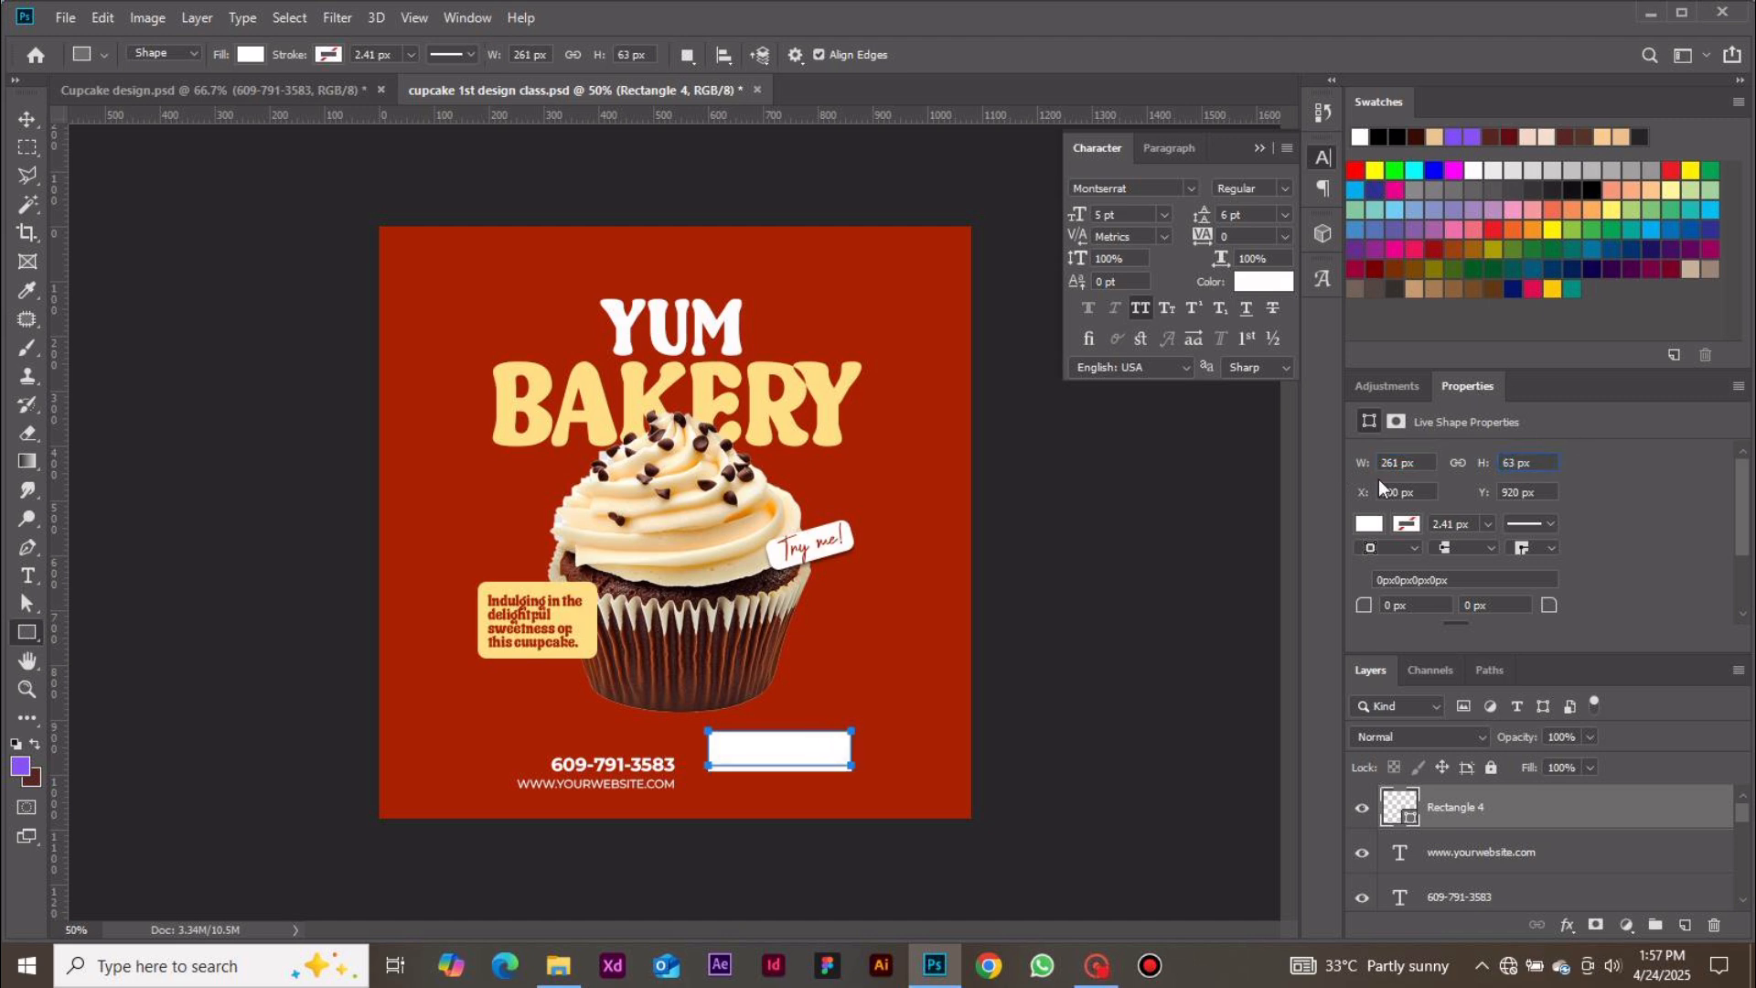
Round the rectangle's corners to 31.5 px and move it slightly lower beside the contact text
{"action": "left_click", "coordinate": [1392, 604]}
{"action": "key", "text": "Return"}
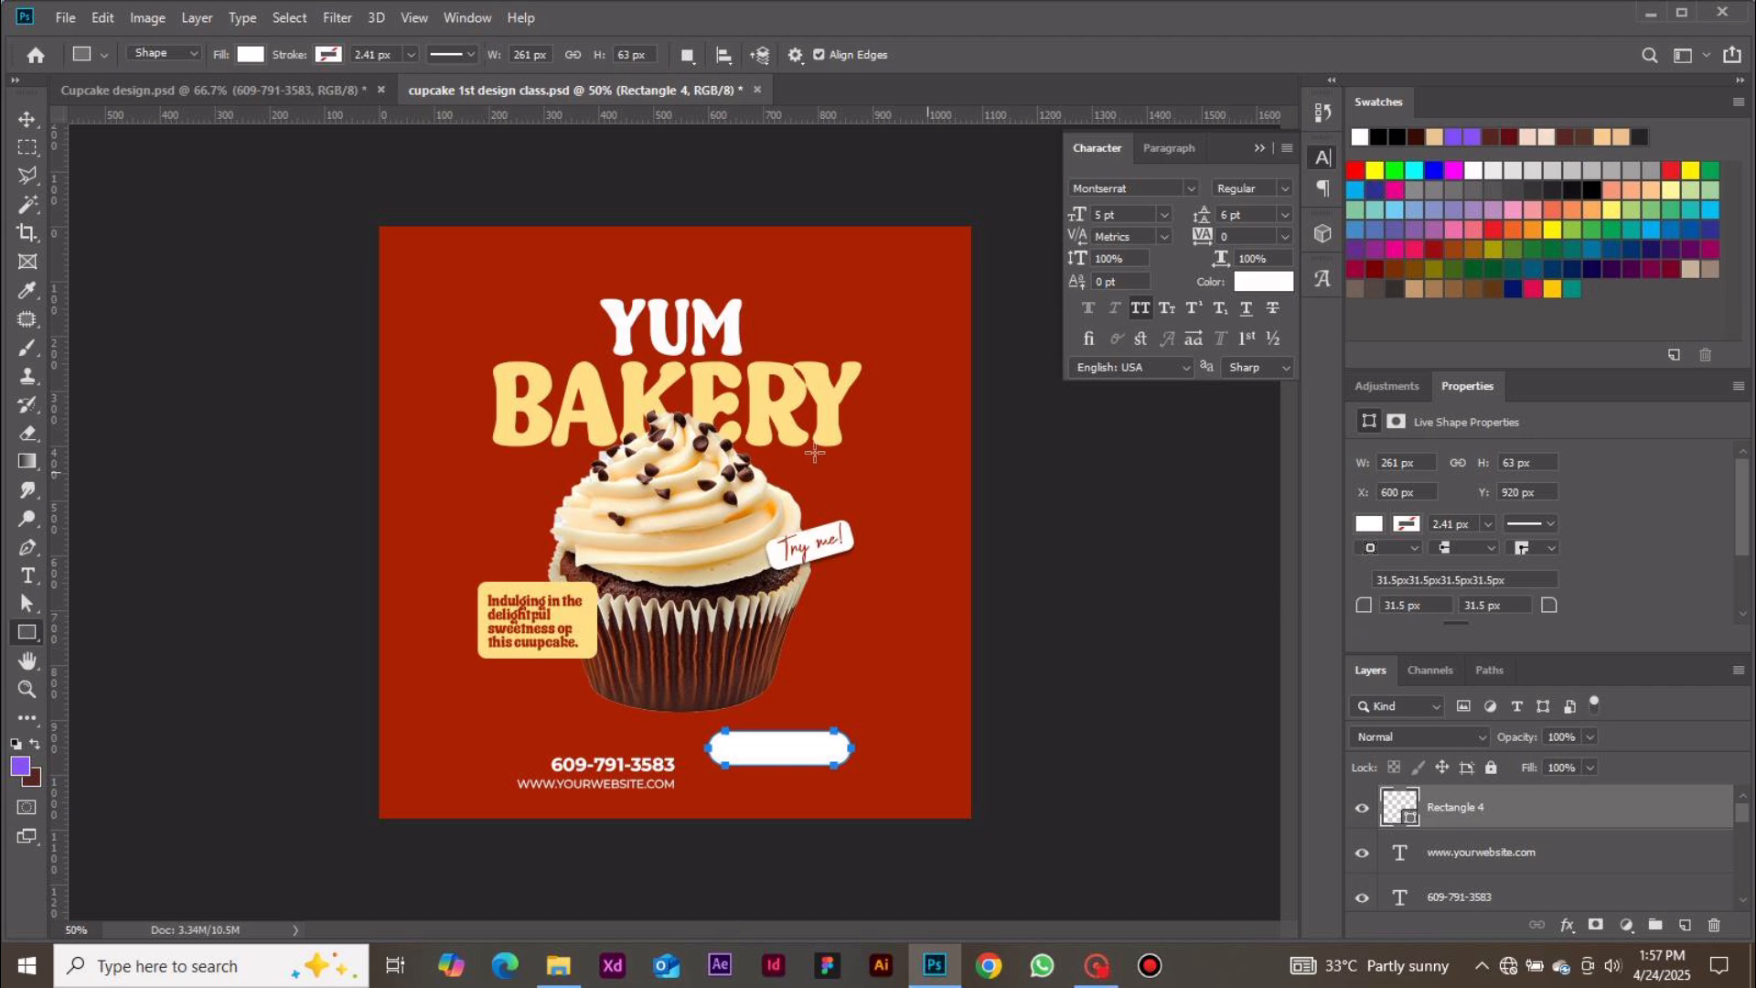
{"action": "left_click", "coordinate": [26, 112]}
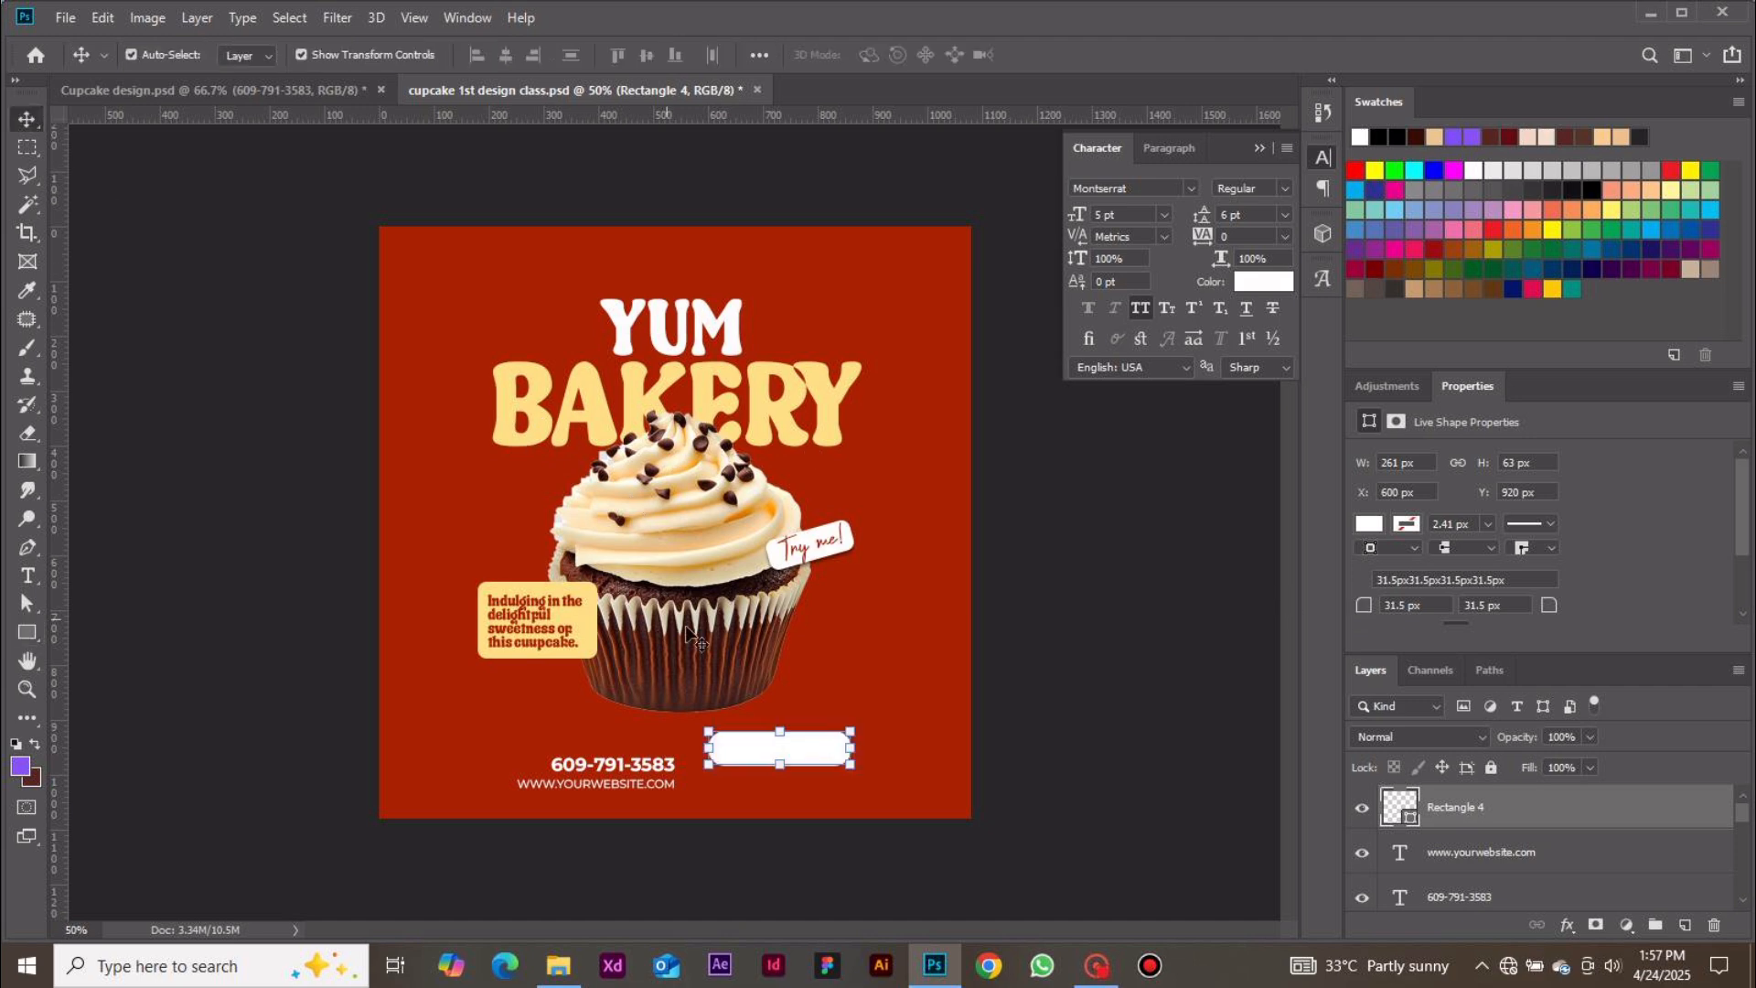
{"action": "left_click_drag", "start_coordinate": [729, 755], "coordinate": [714, 779]}
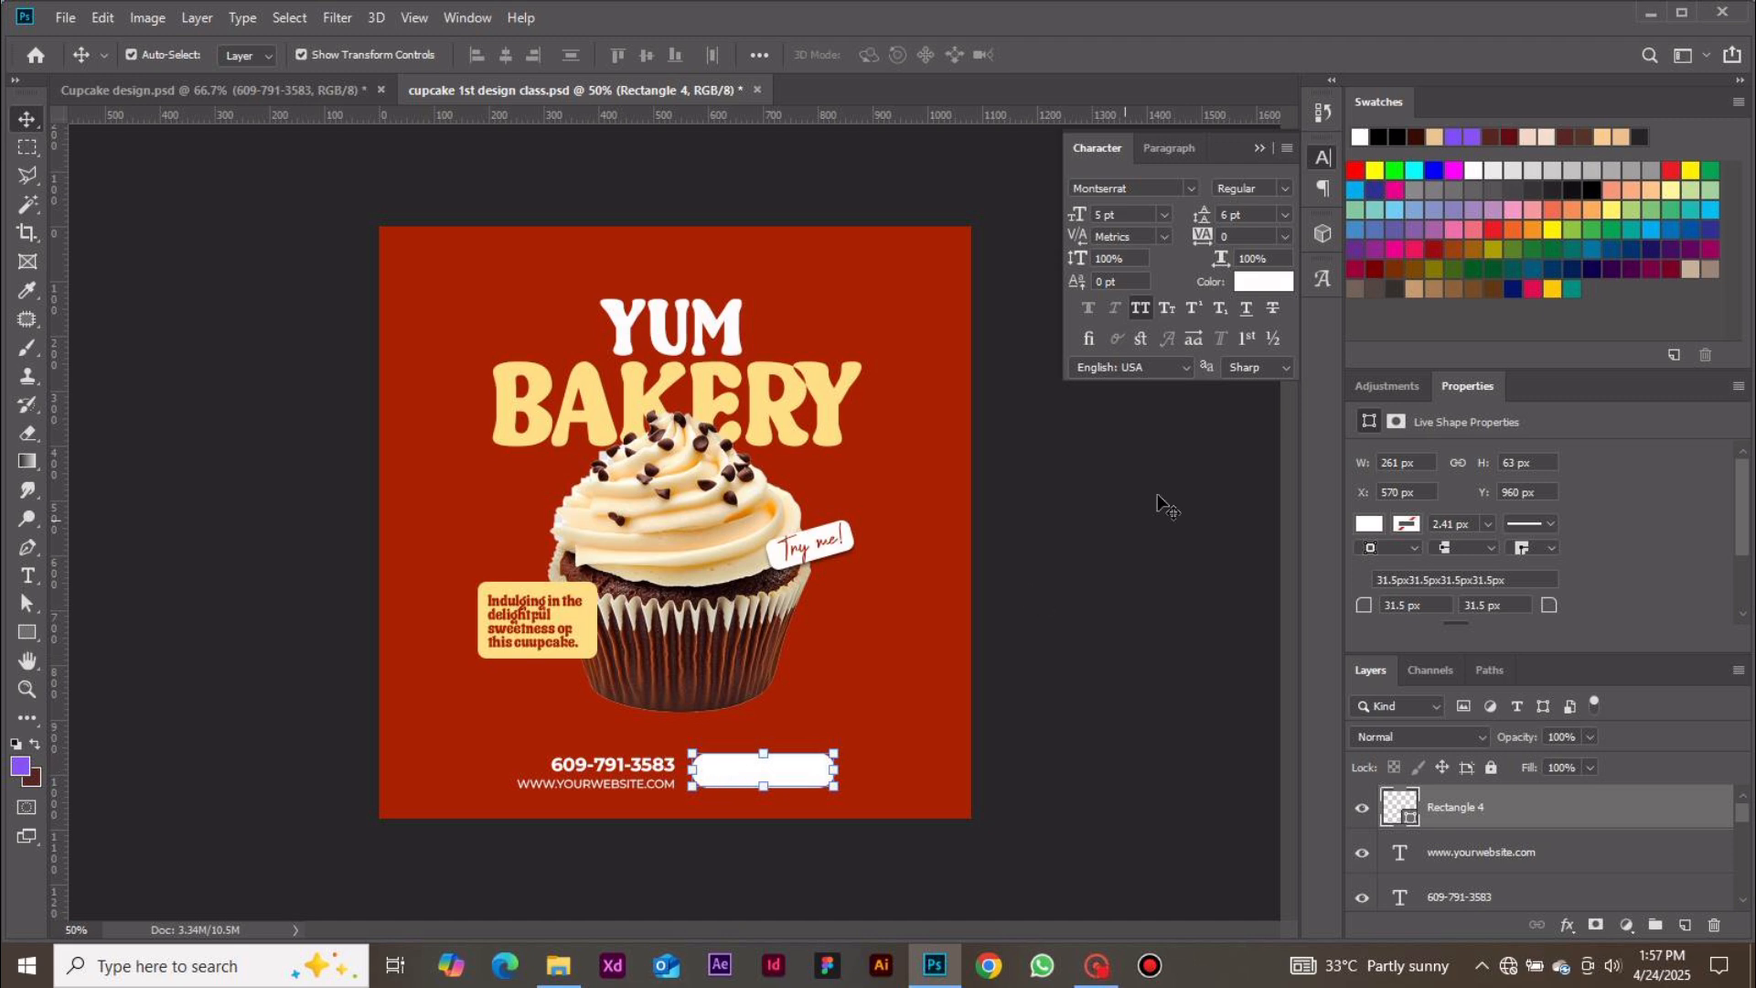
Fill the bottom rounded rectangle with the yellow sampled from the BAKERY headline
{"action": "double_click", "coordinate": [1393, 806]}
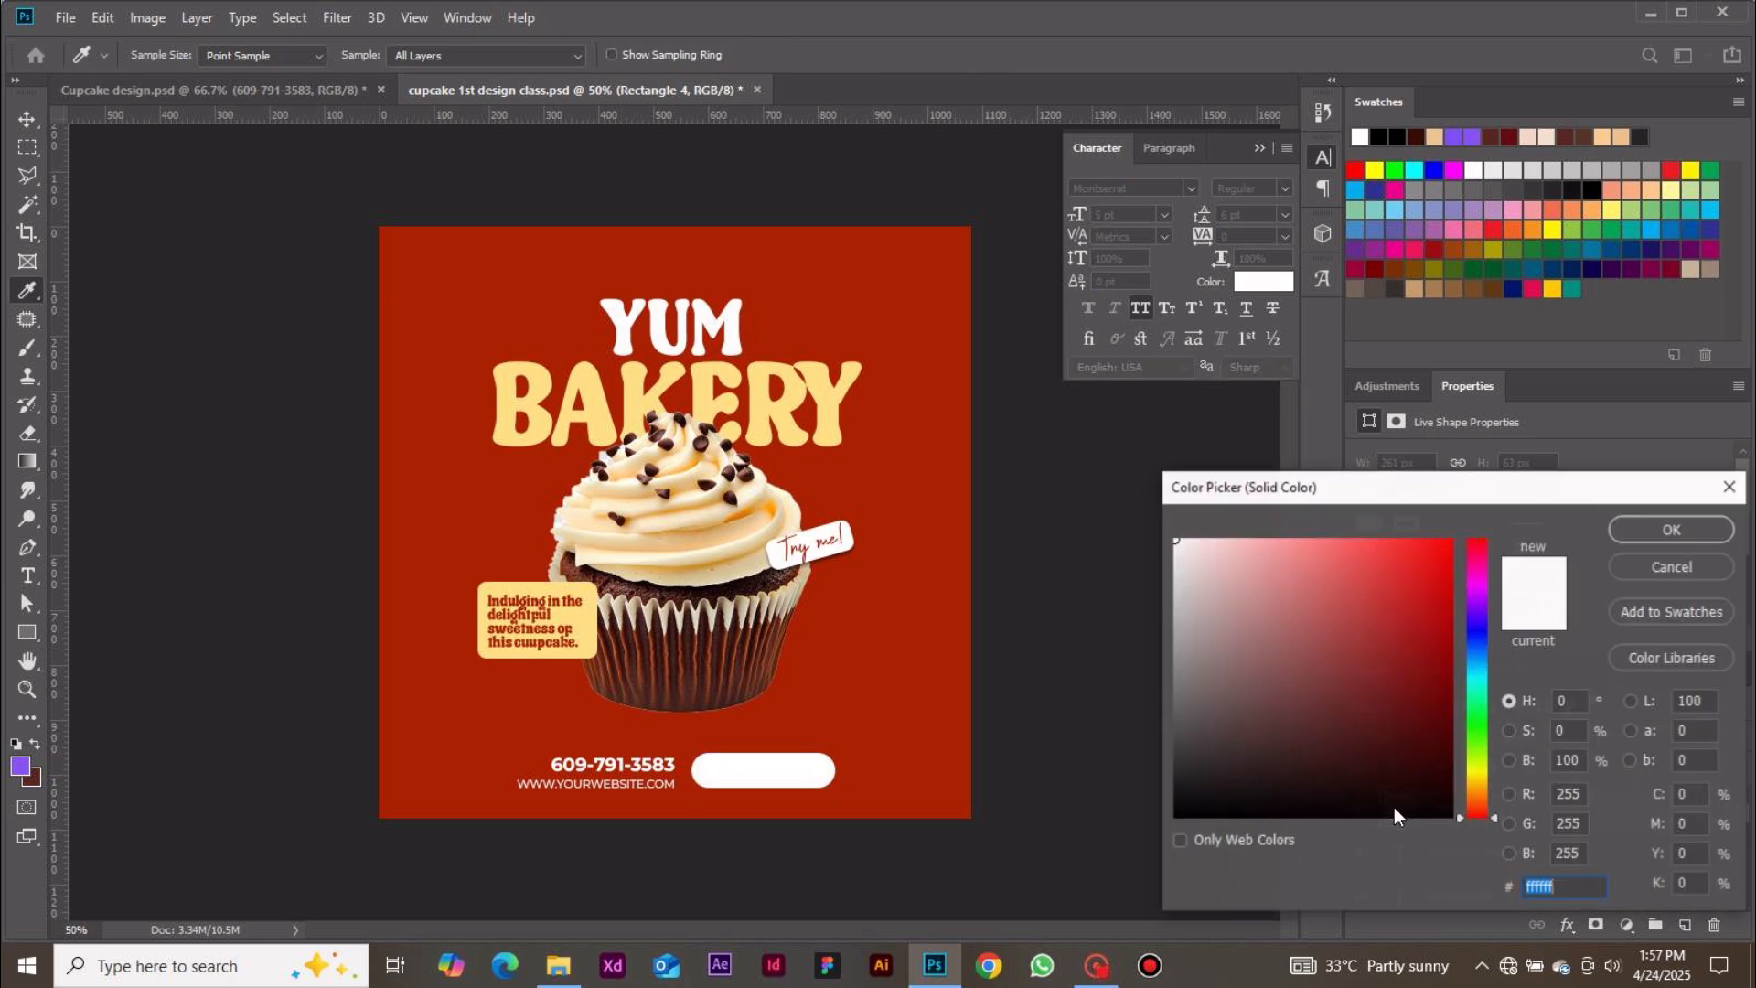
{"action": "left_click", "coordinate": [793, 425]}
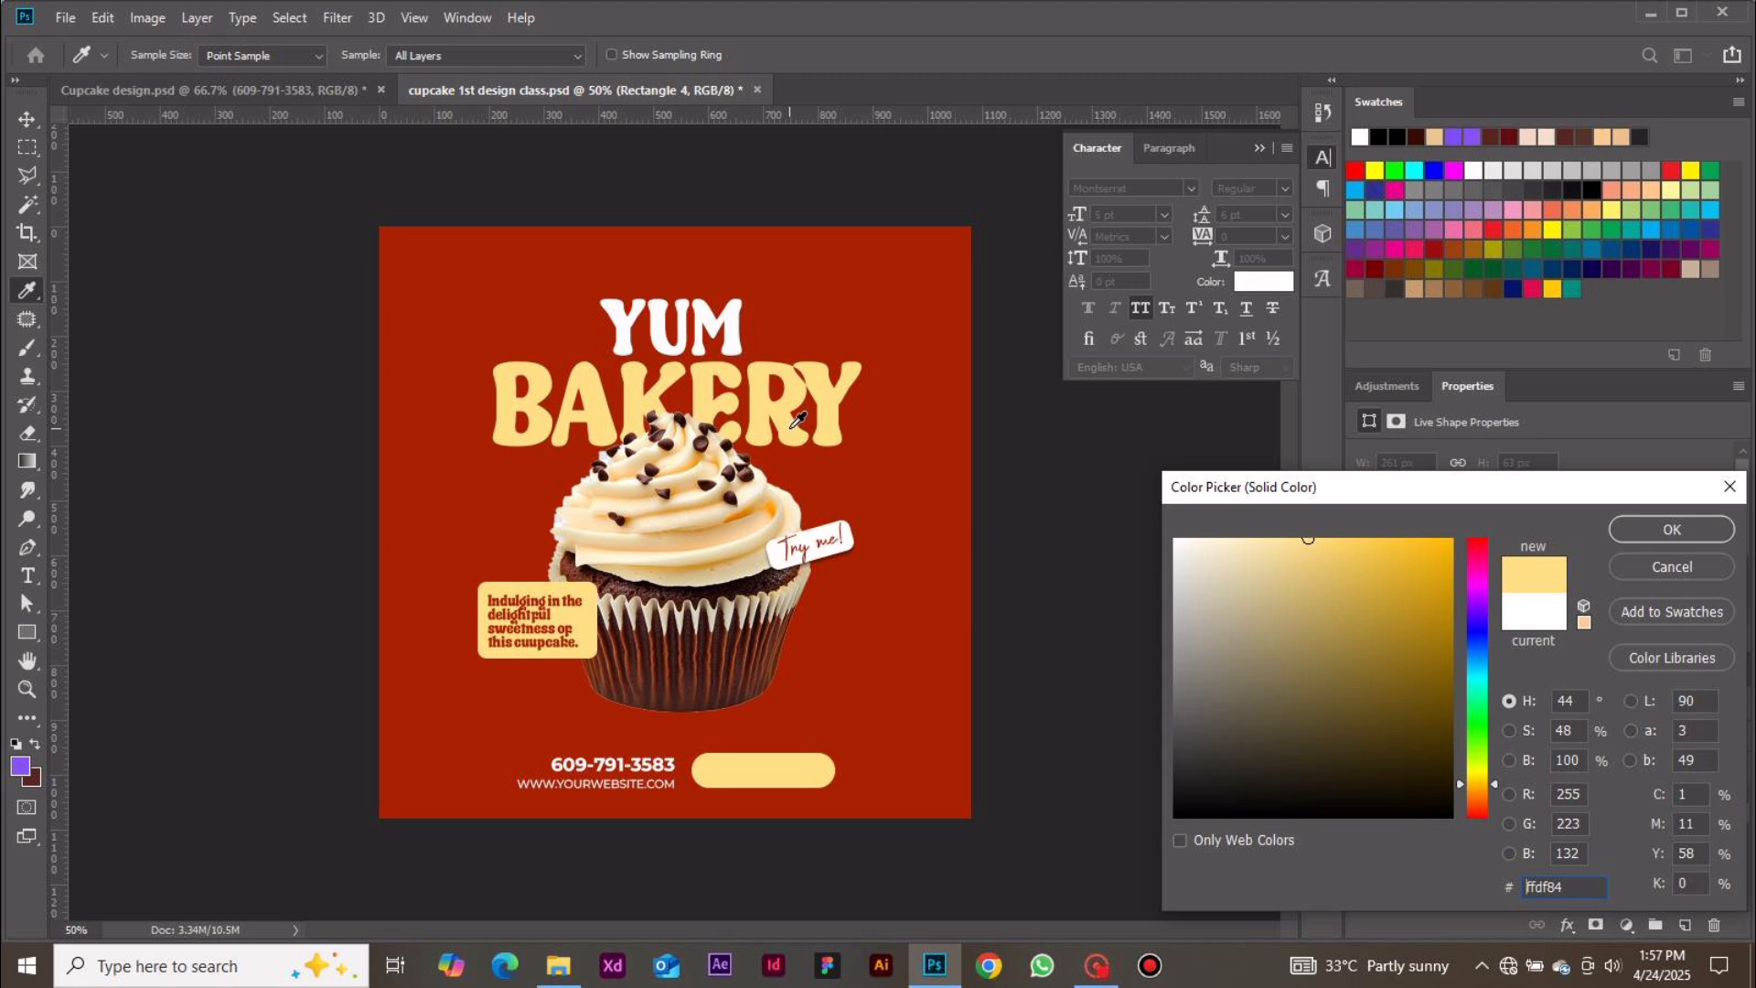
{"action": "left_click", "coordinate": [1626, 530]}
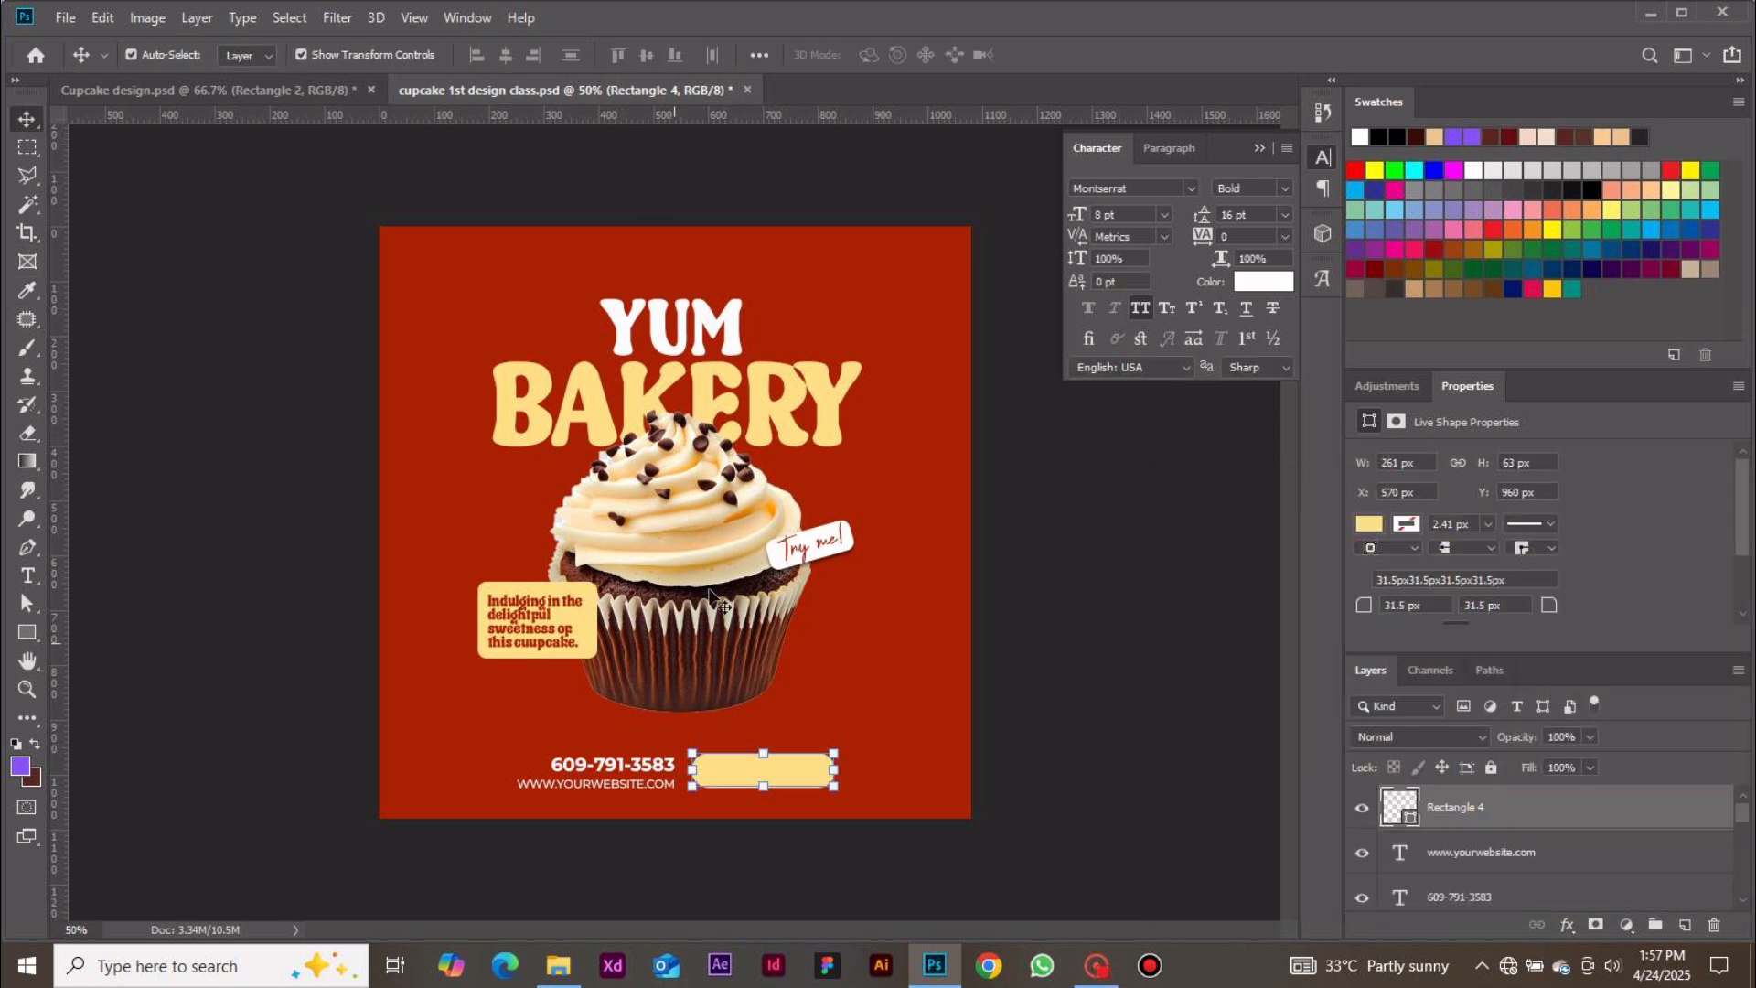
Change the BAKERY headline's text colour to facc91
{"action": "left_click", "coordinate": [844, 378]}
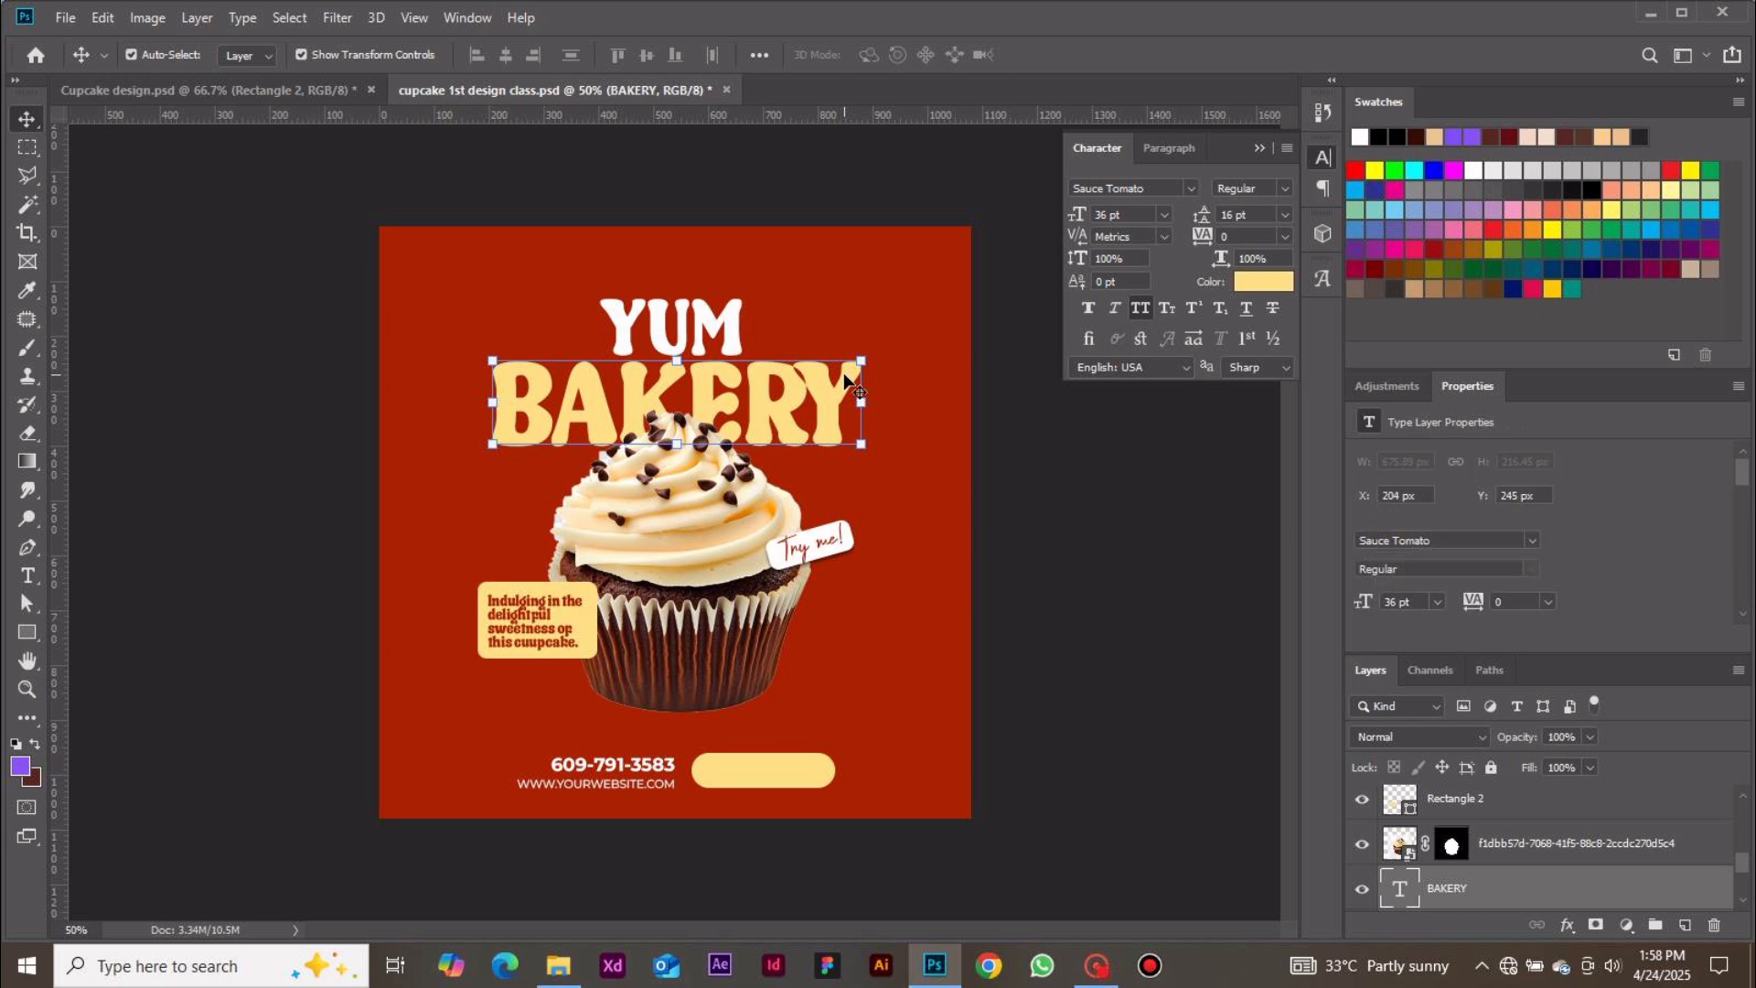
{"action": "left_click", "coordinate": [1255, 283]}
{"action": "type", "text": "facc91"}
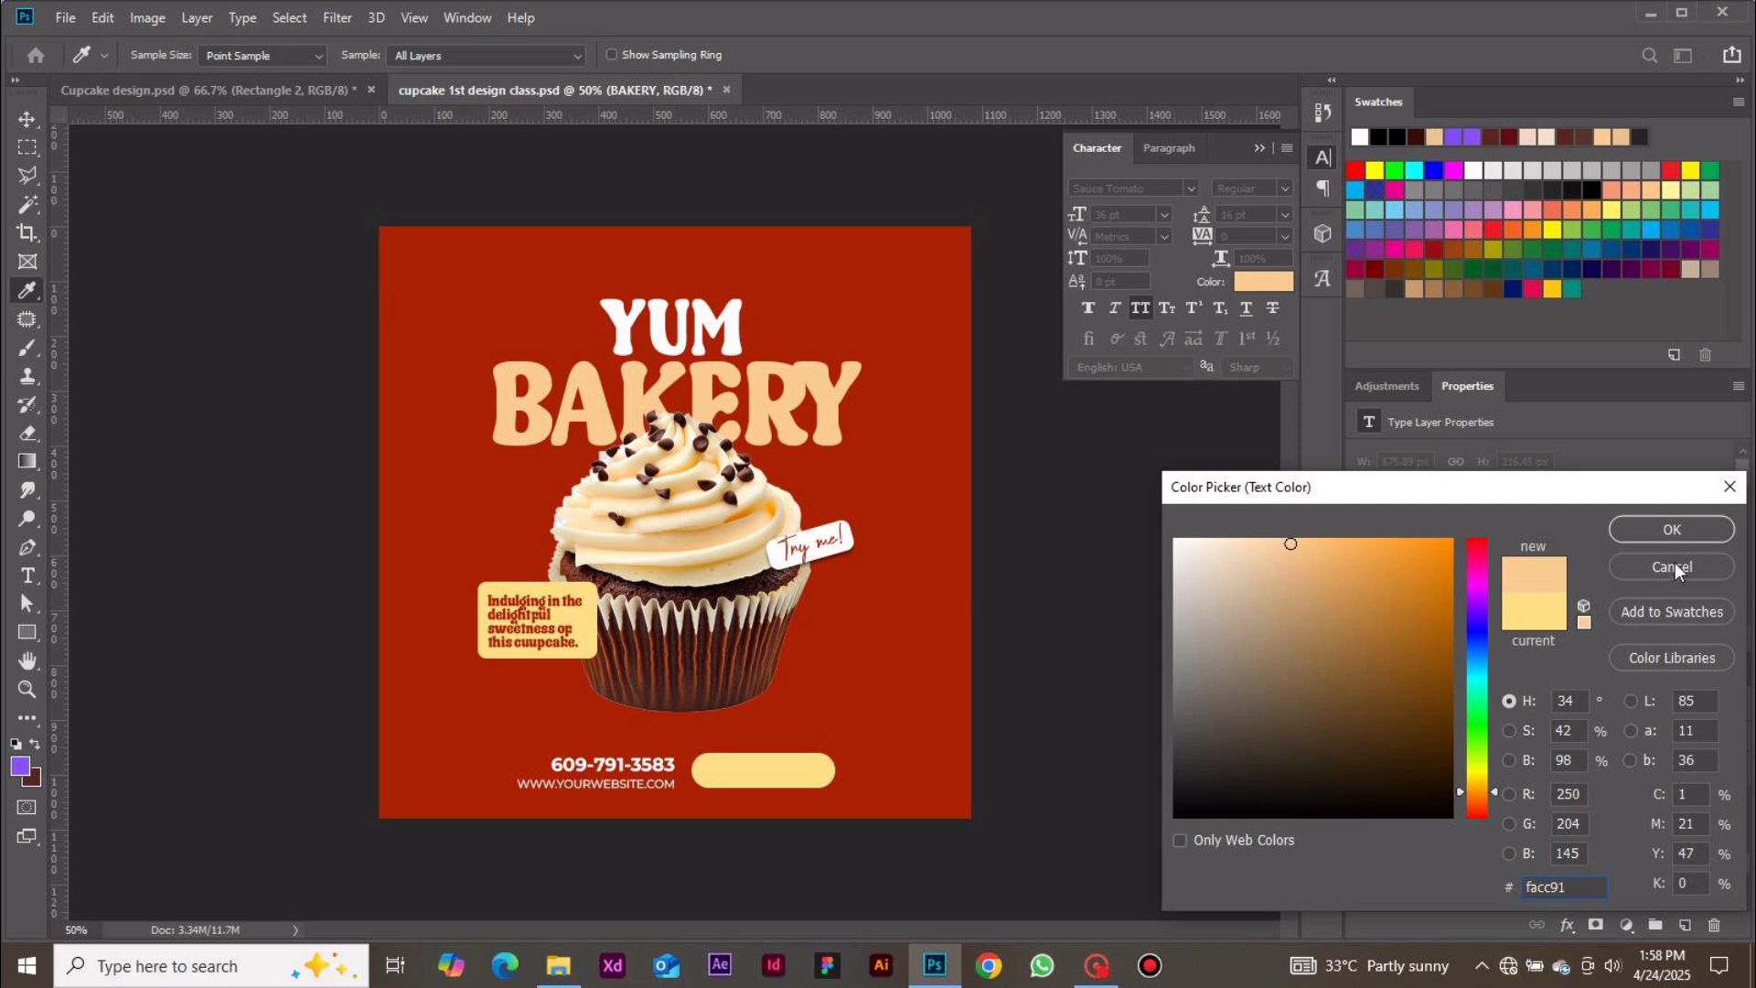
{"action": "left_click", "coordinate": [1670, 531]}
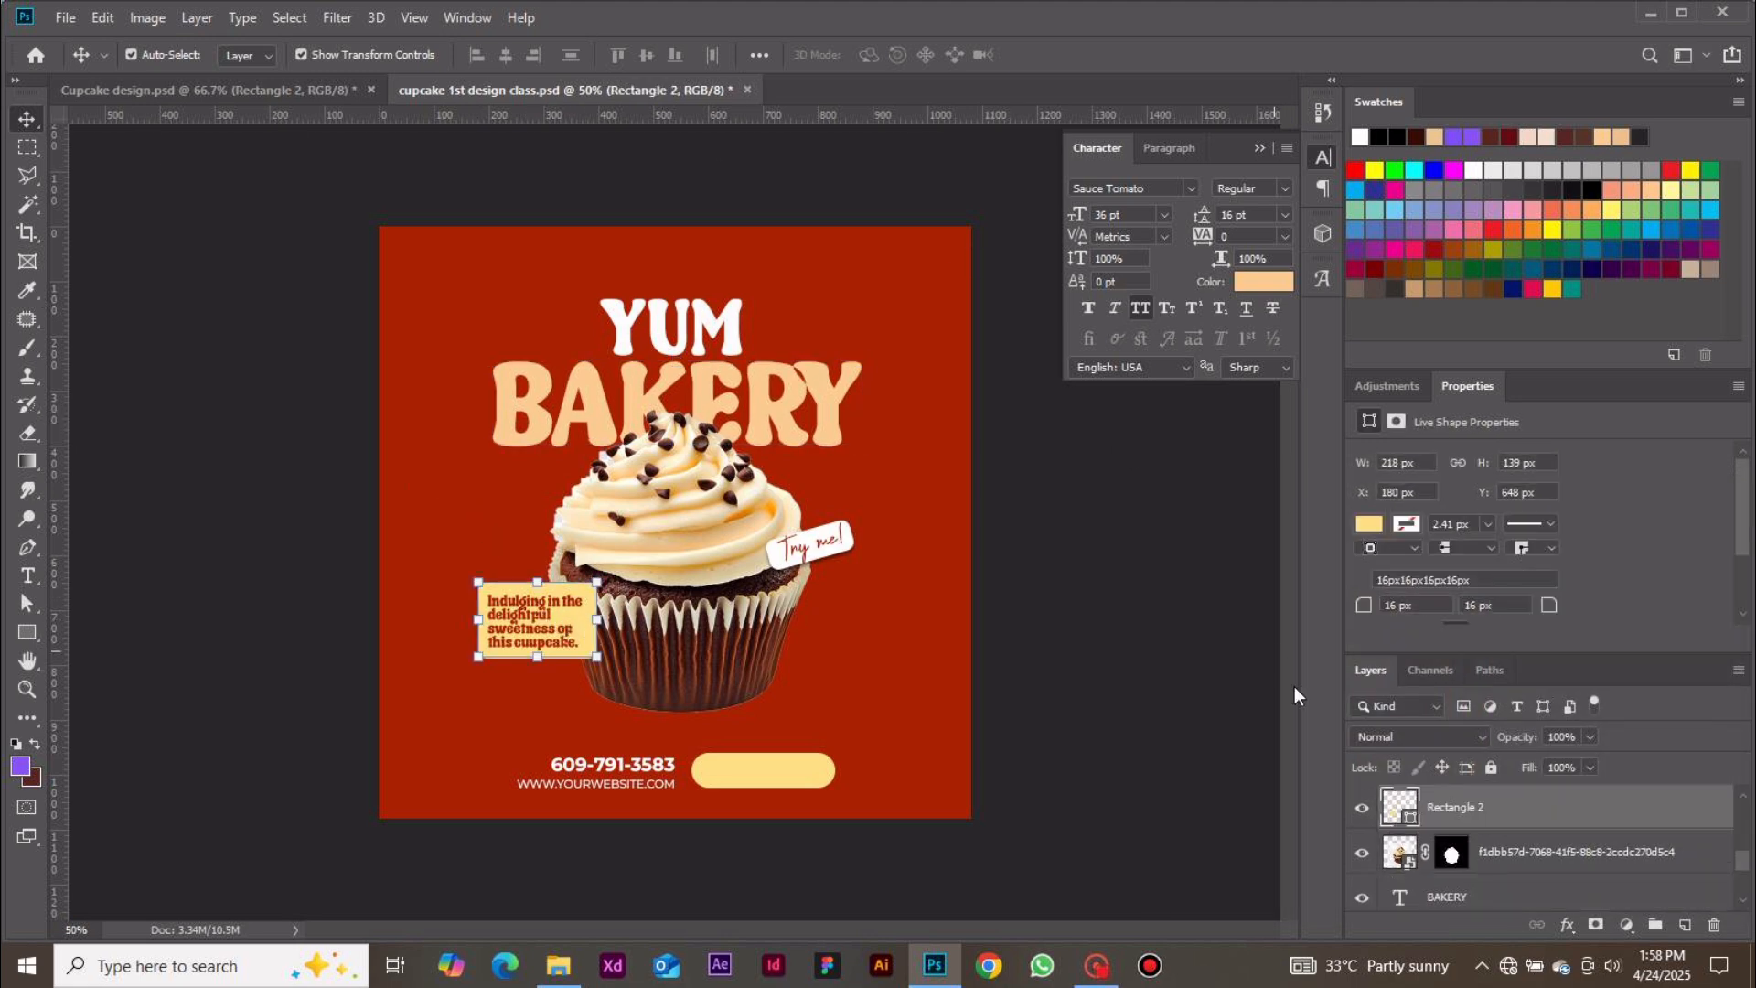
Fill the description label's rectangle with the BAKERY headline colour facc91
{"action": "double_click", "coordinate": [1399, 807]}
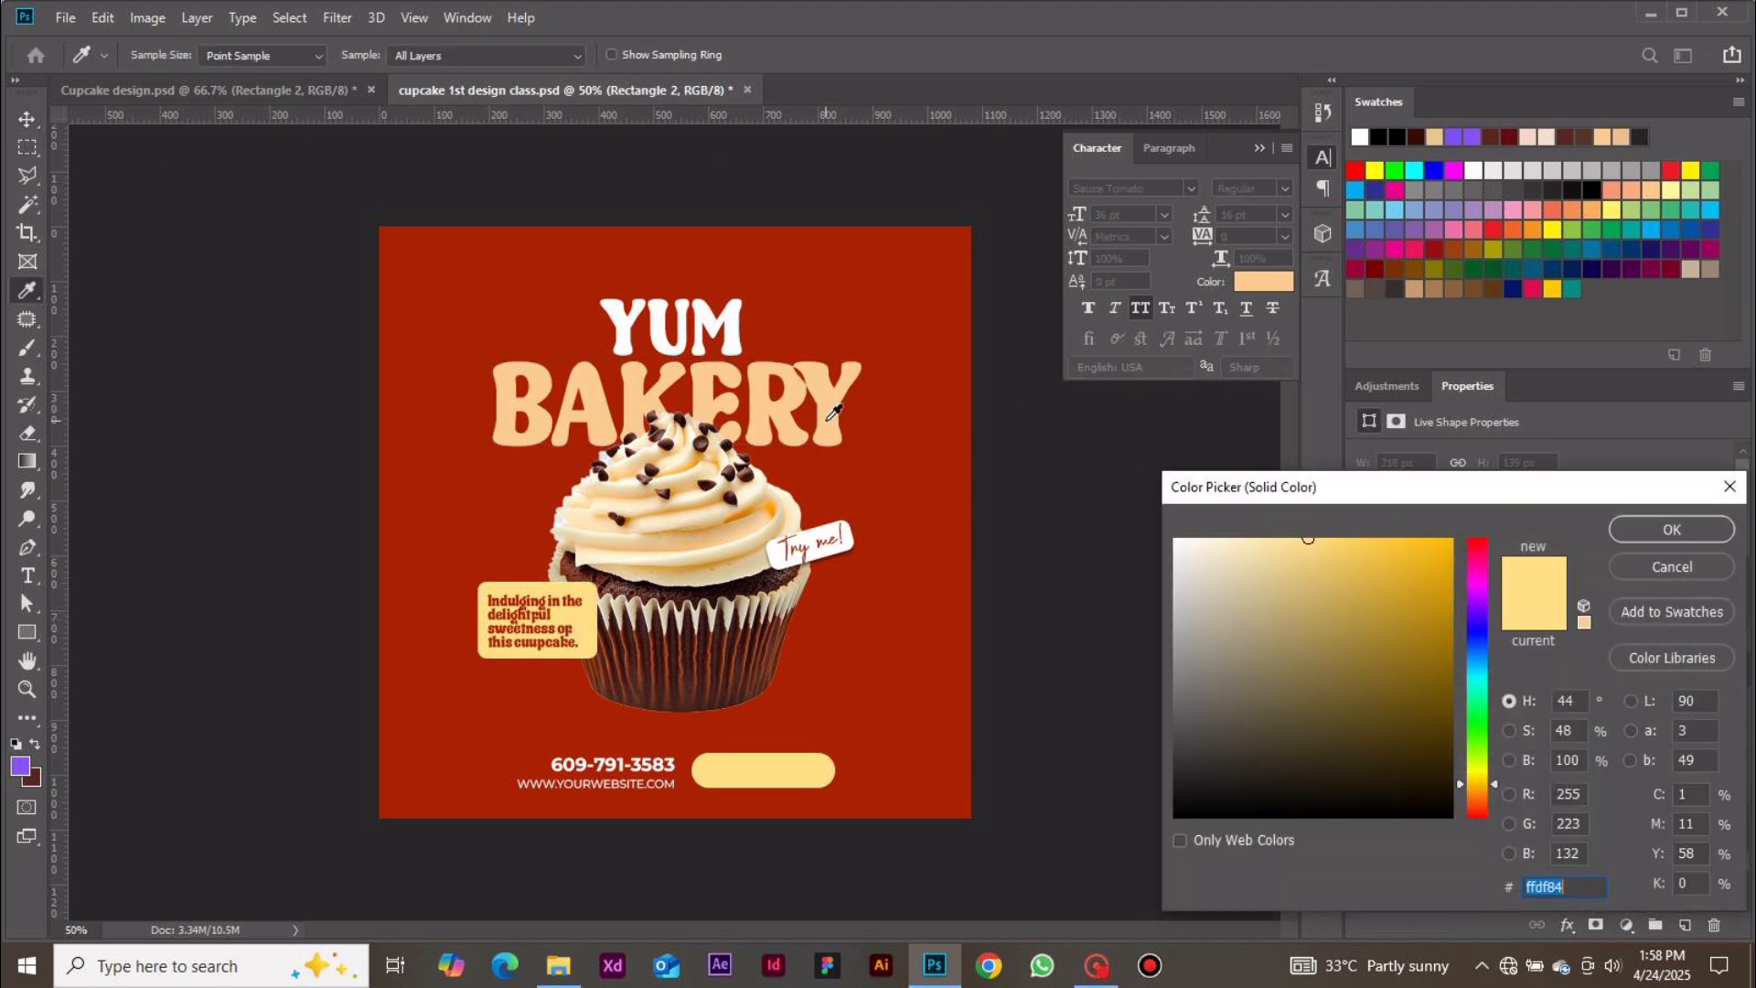
{"action": "left_click", "coordinate": [831, 413]}
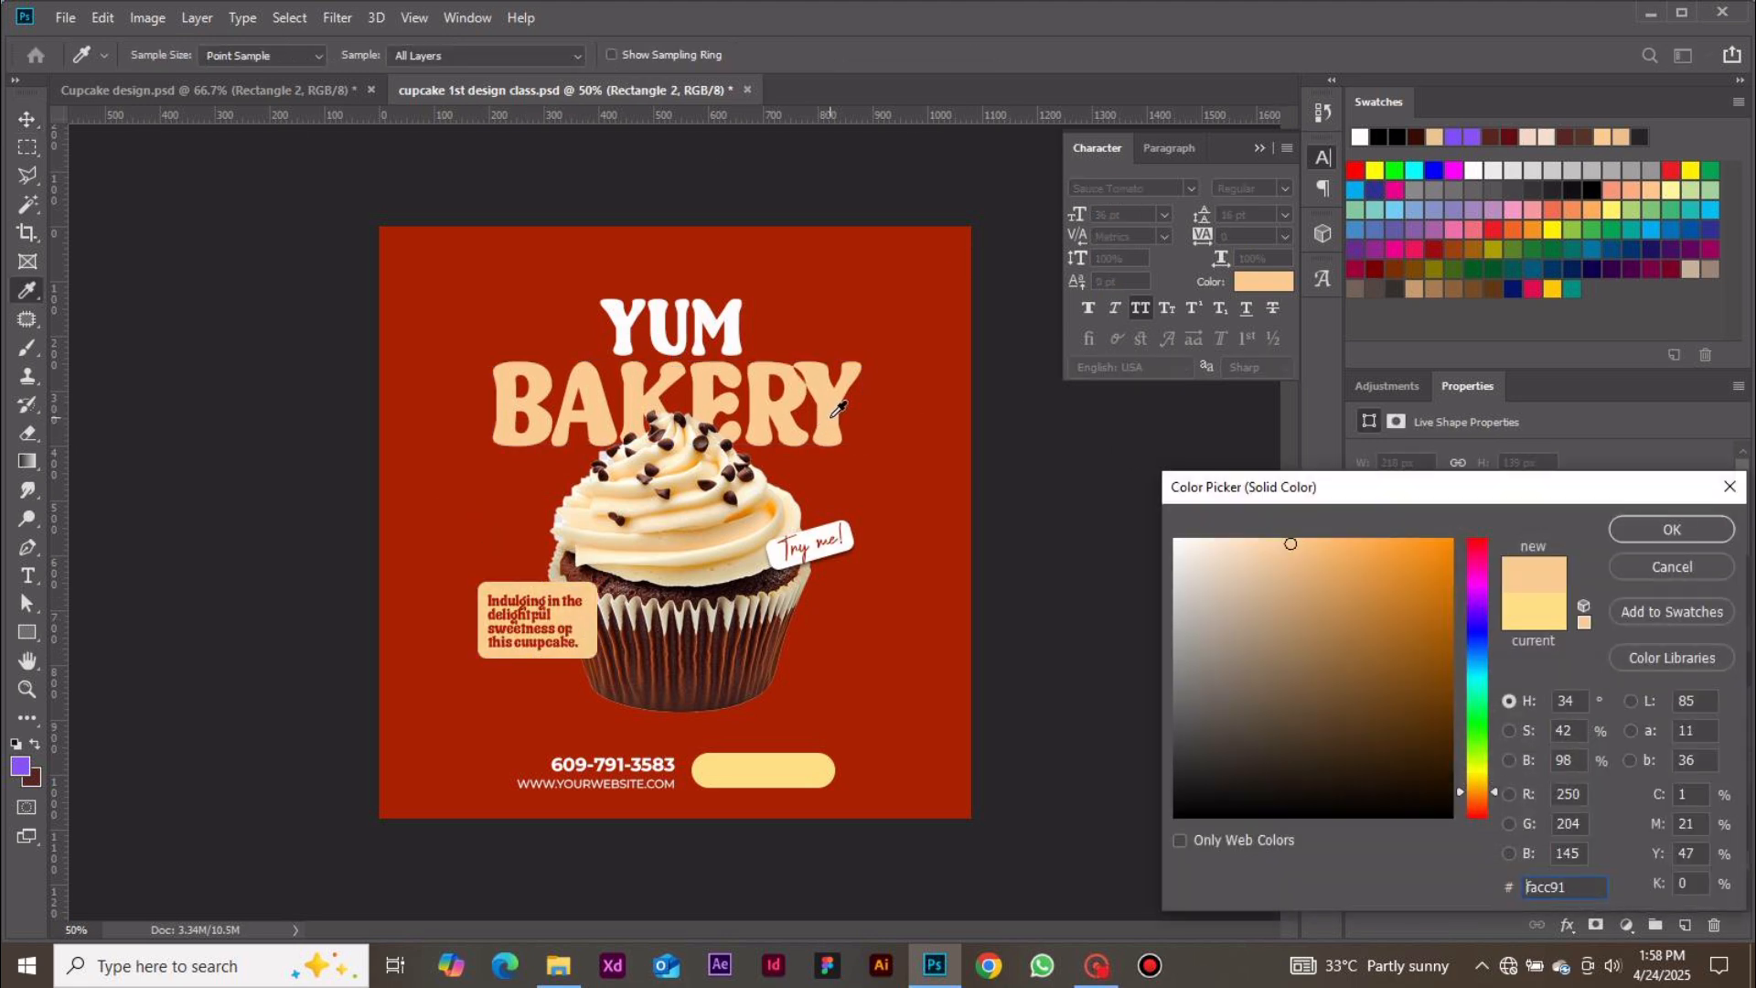
{"action": "left_click", "coordinate": [1648, 528]}
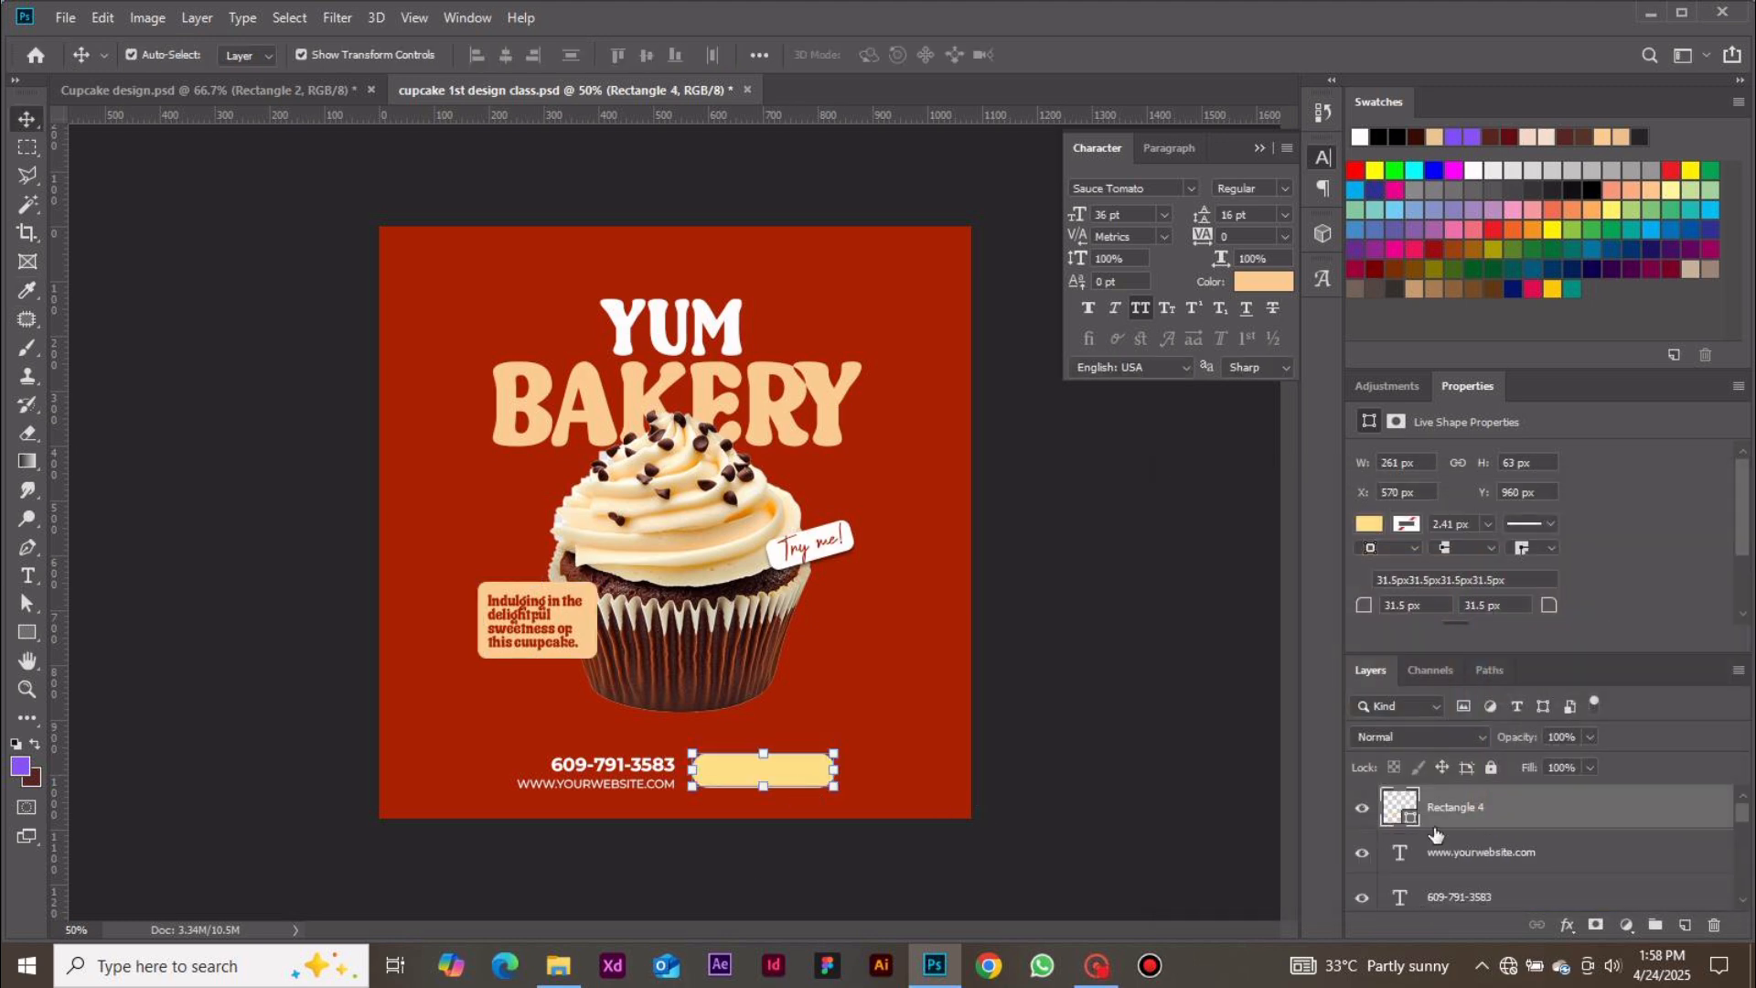
Refill the bottom rounded rectangle with the BAKERY headline colour facc91 and deselect it
{"action": "double_click", "coordinate": [1404, 802]}
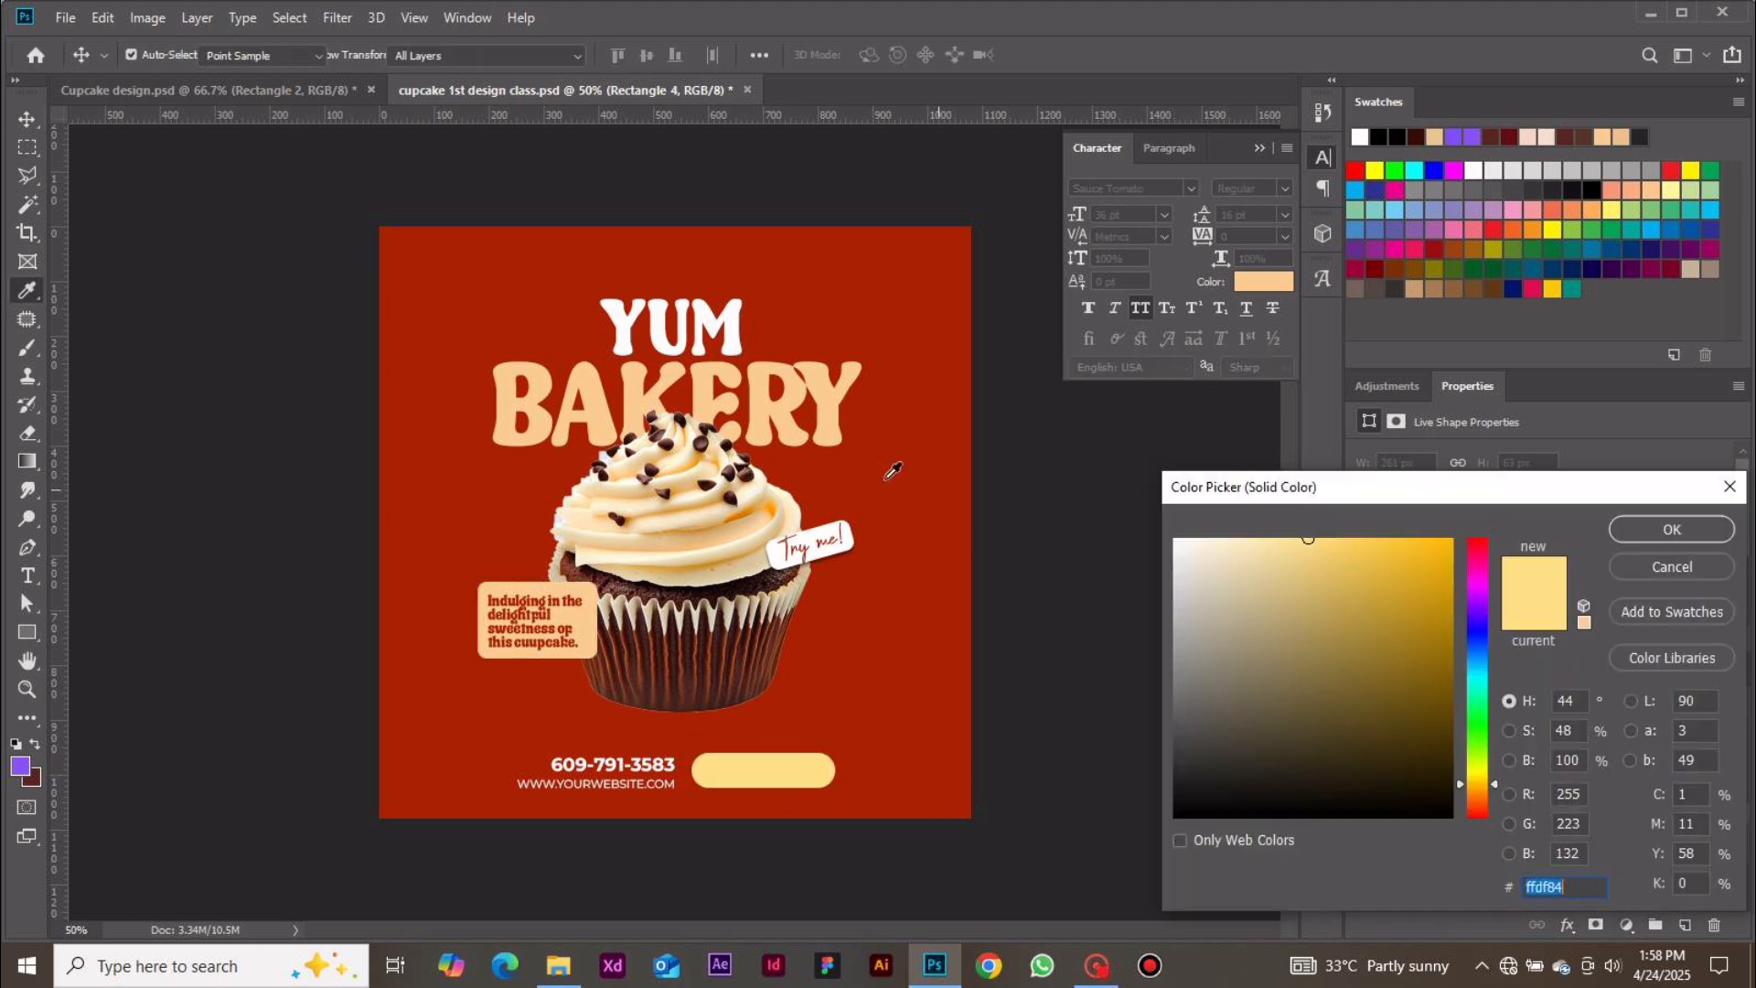
{"action": "left_click", "coordinate": [837, 417]}
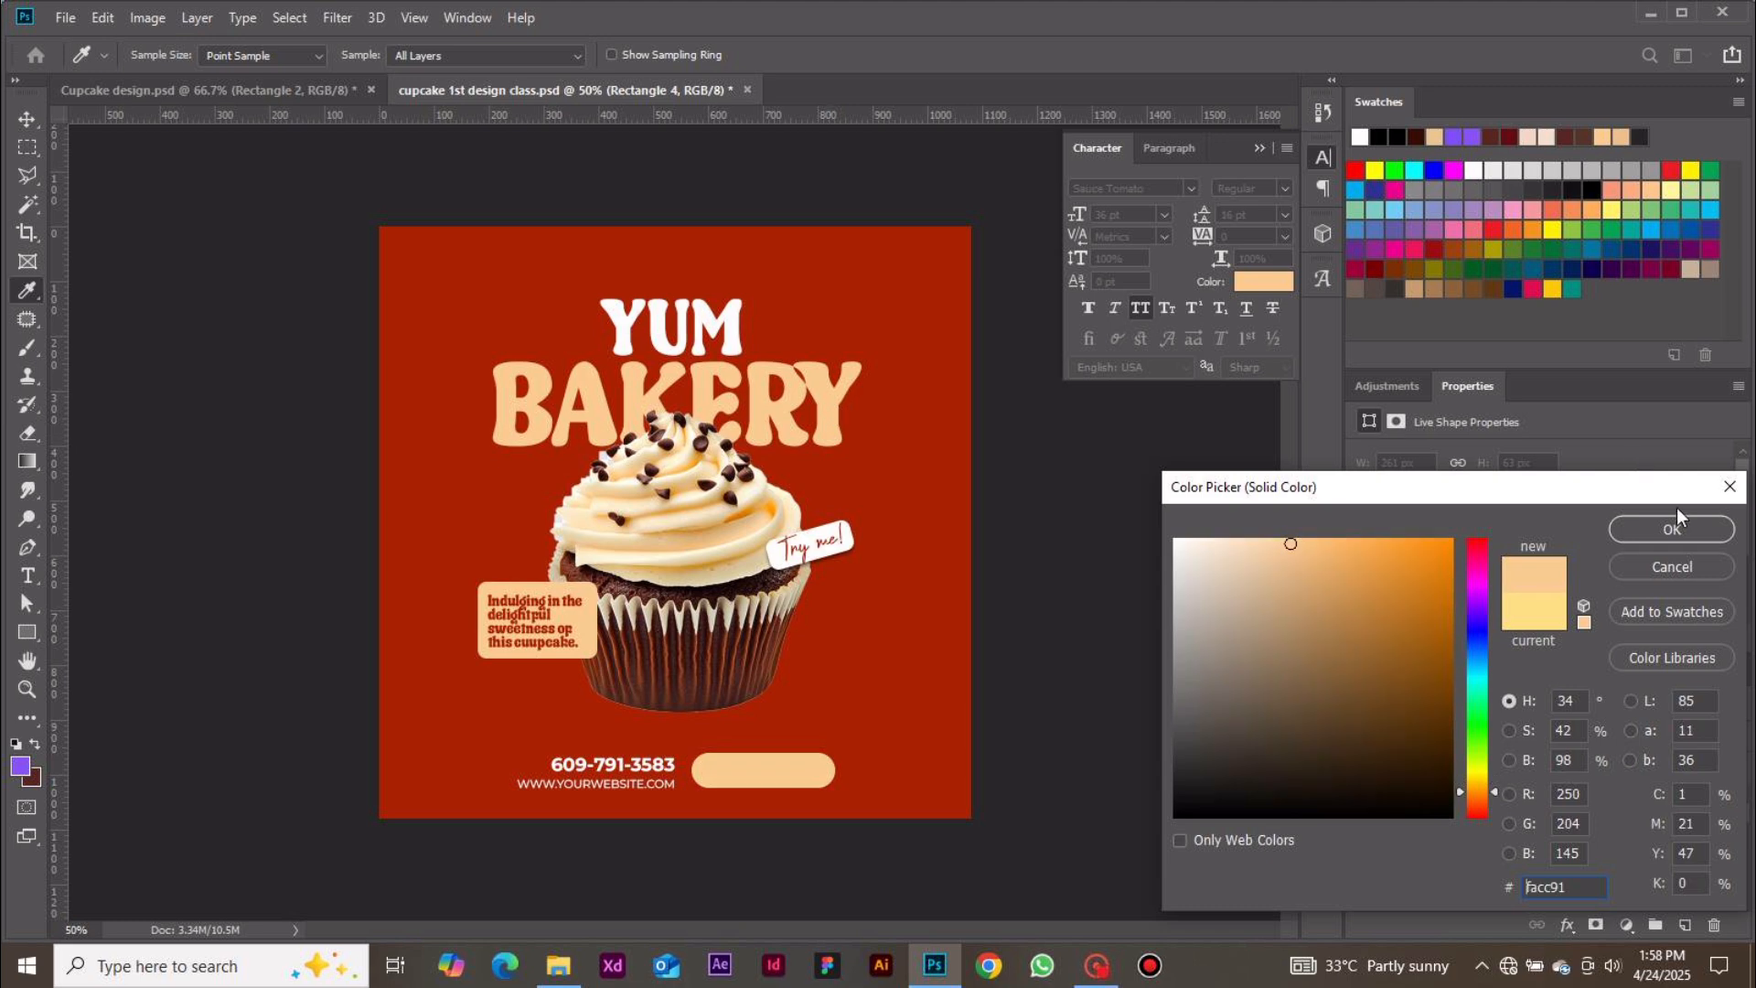
{"action": "left_click", "coordinate": [1673, 529]}
{"action": "left_click", "coordinate": [1158, 765]}
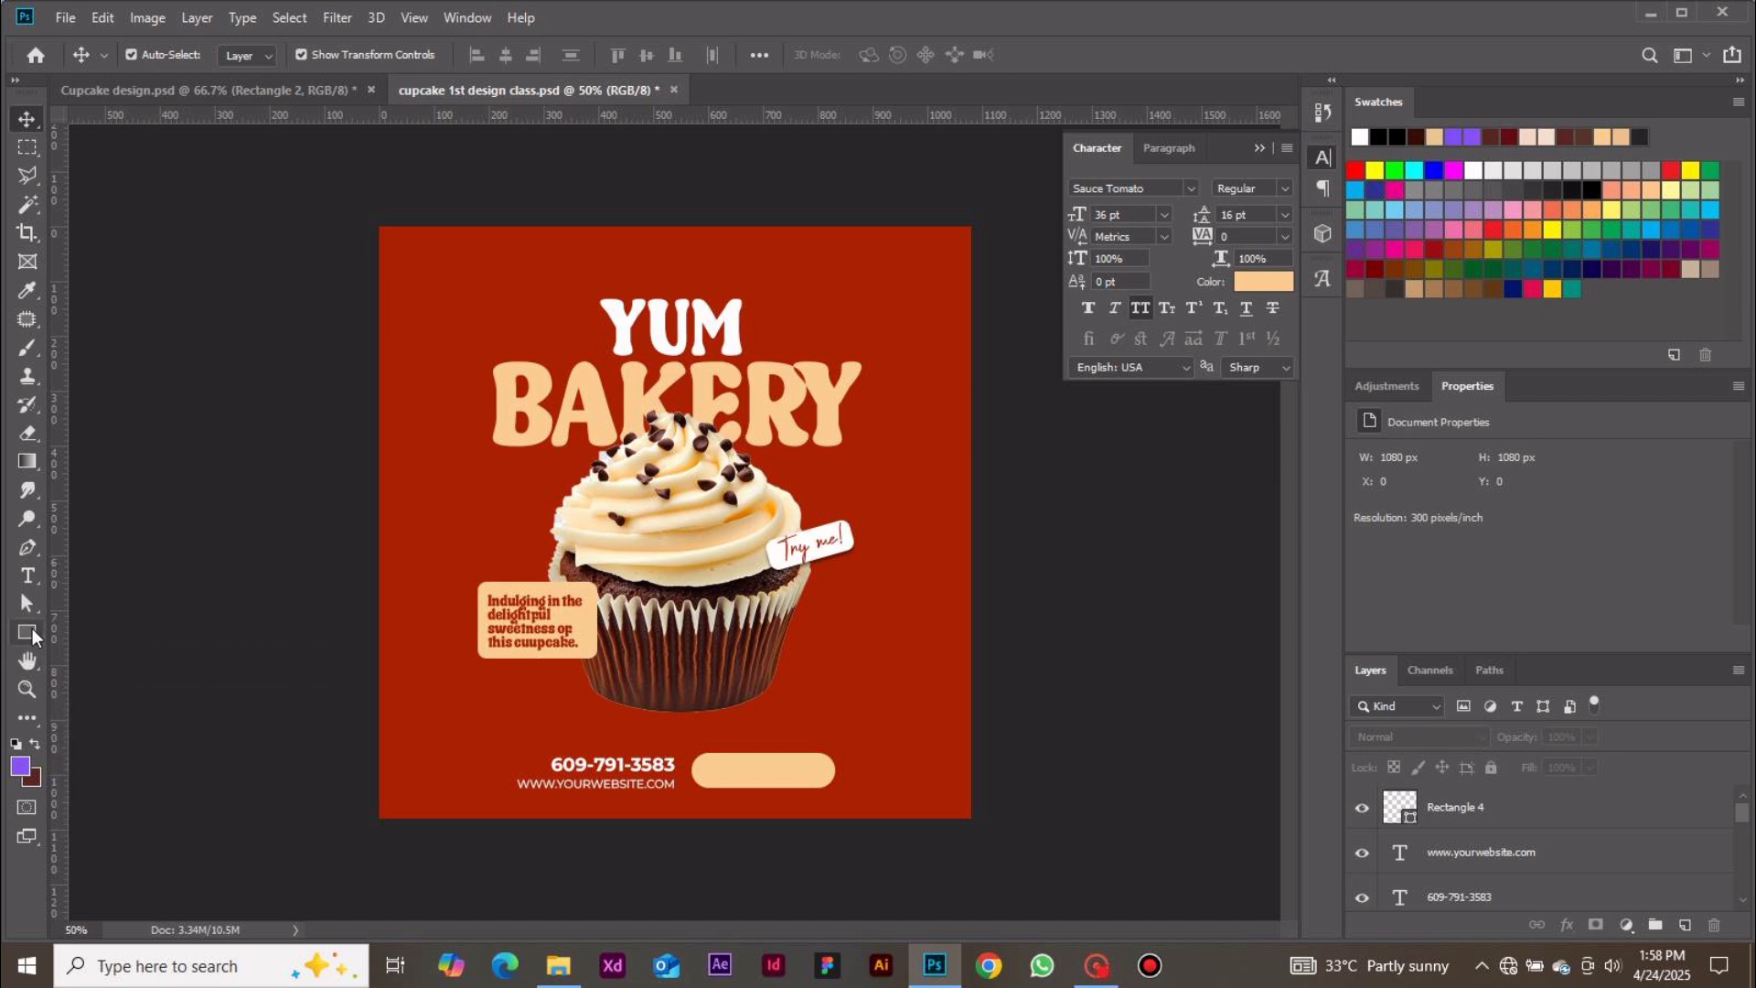
Draw a white circle with the Ellipse tool and set its size to 49 × 49 px
{"action": "left_click", "coordinate": [30, 631]}
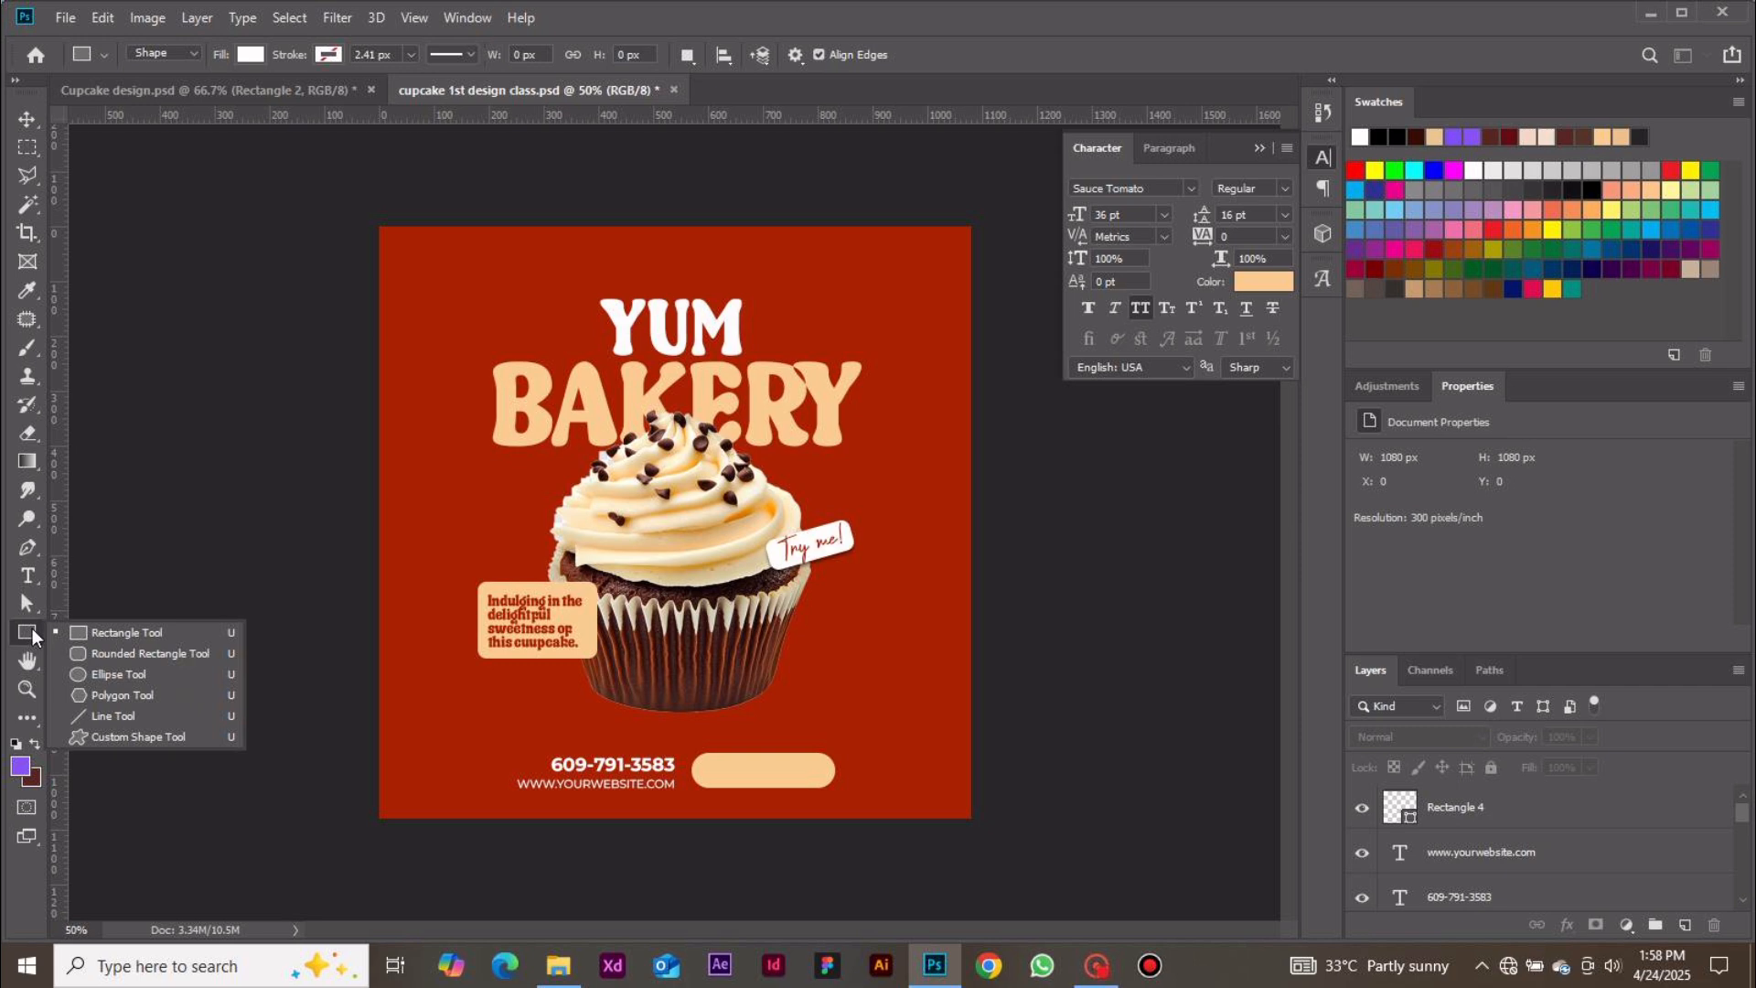
{"action": "left_click", "coordinate": [107, 678]}
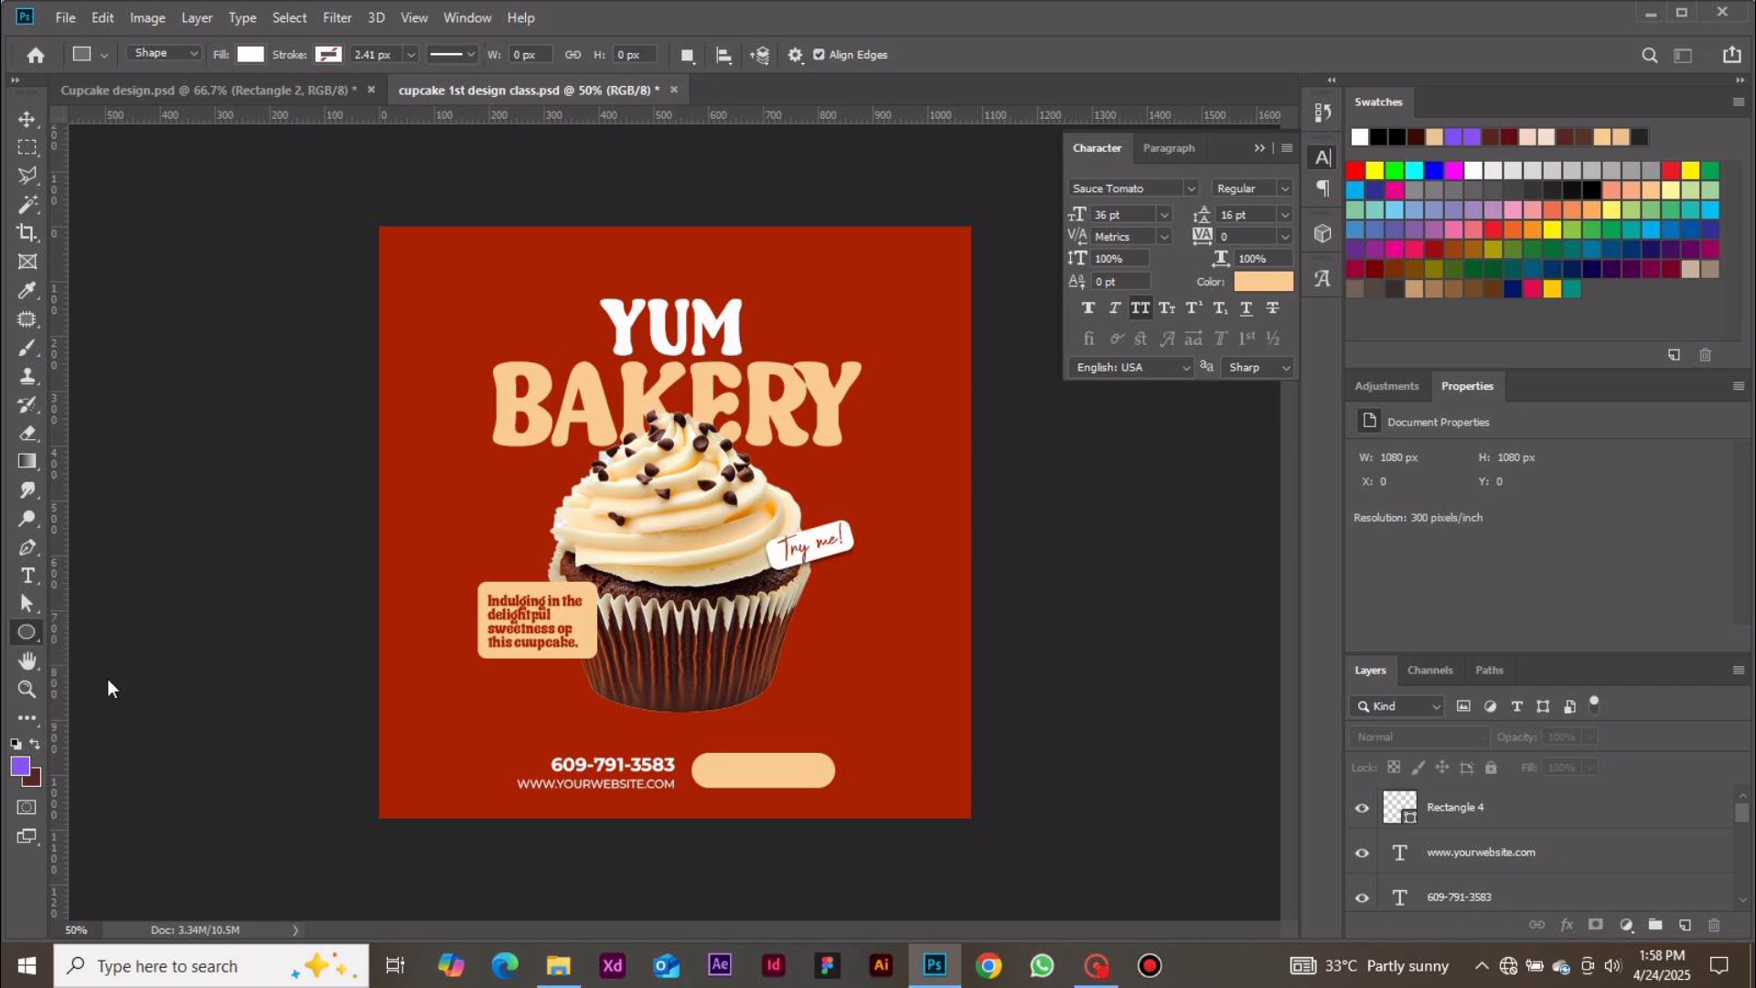
{"action": "left_click", "coordinate": [856, 582]}
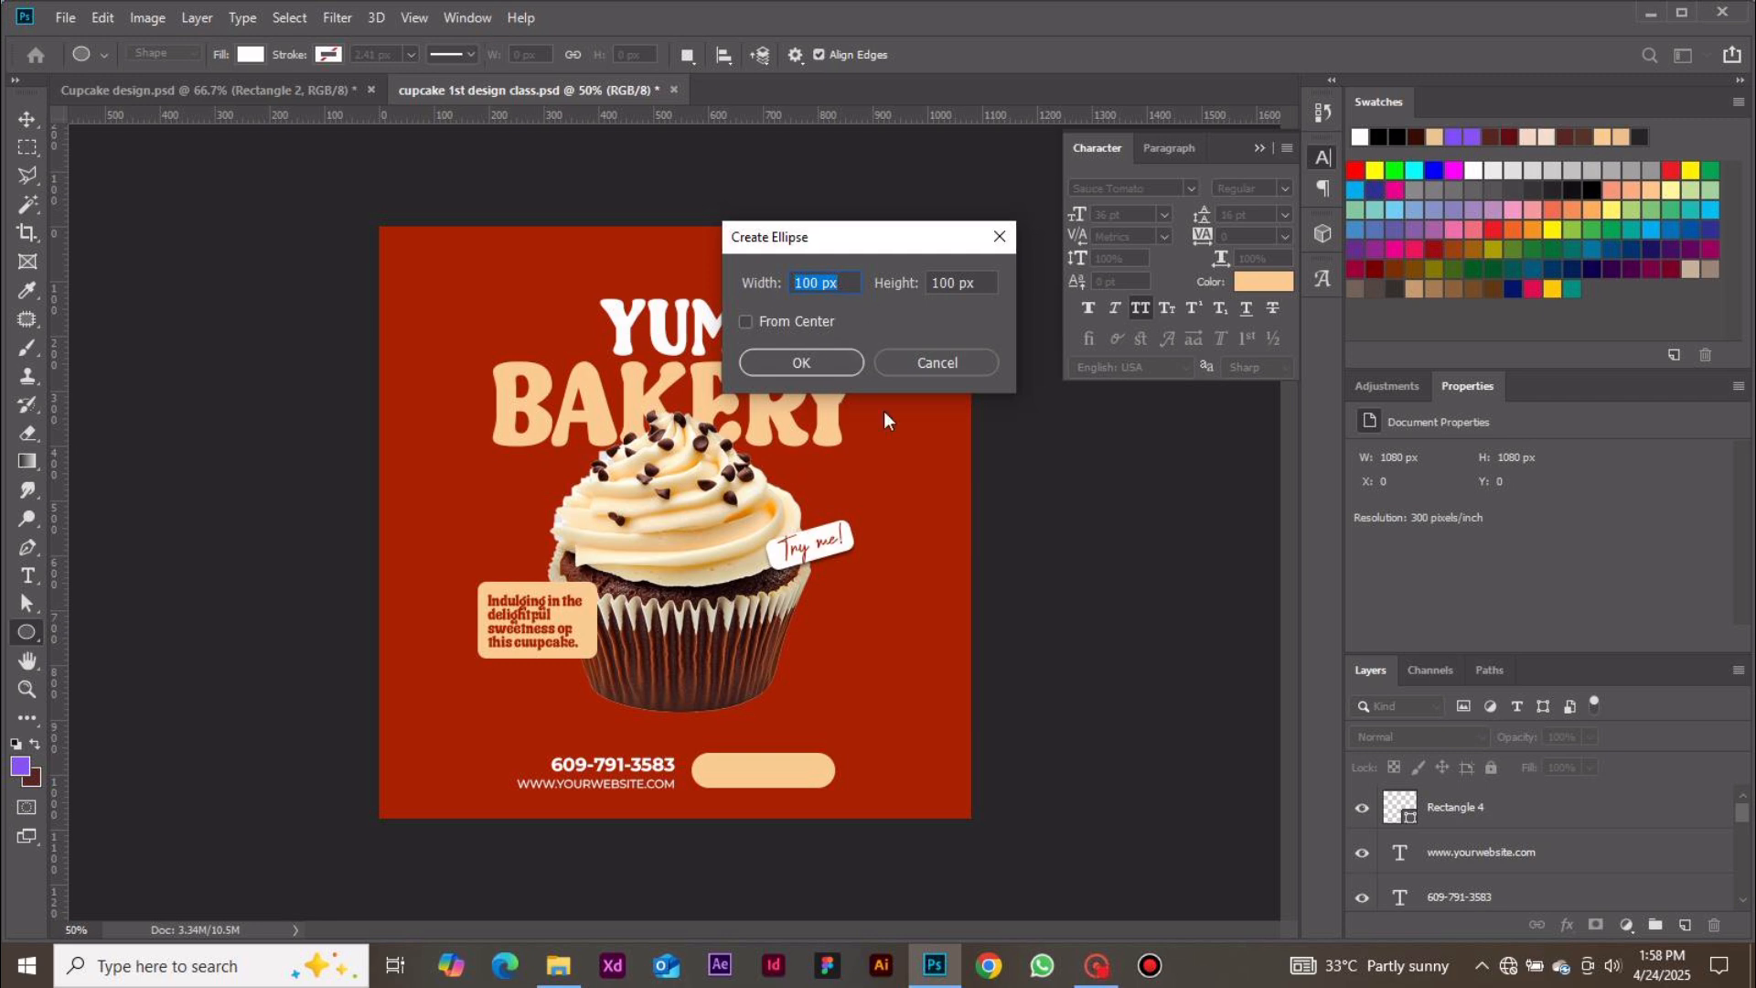
{"action": "left_click", "coordinate": [933, 363]}
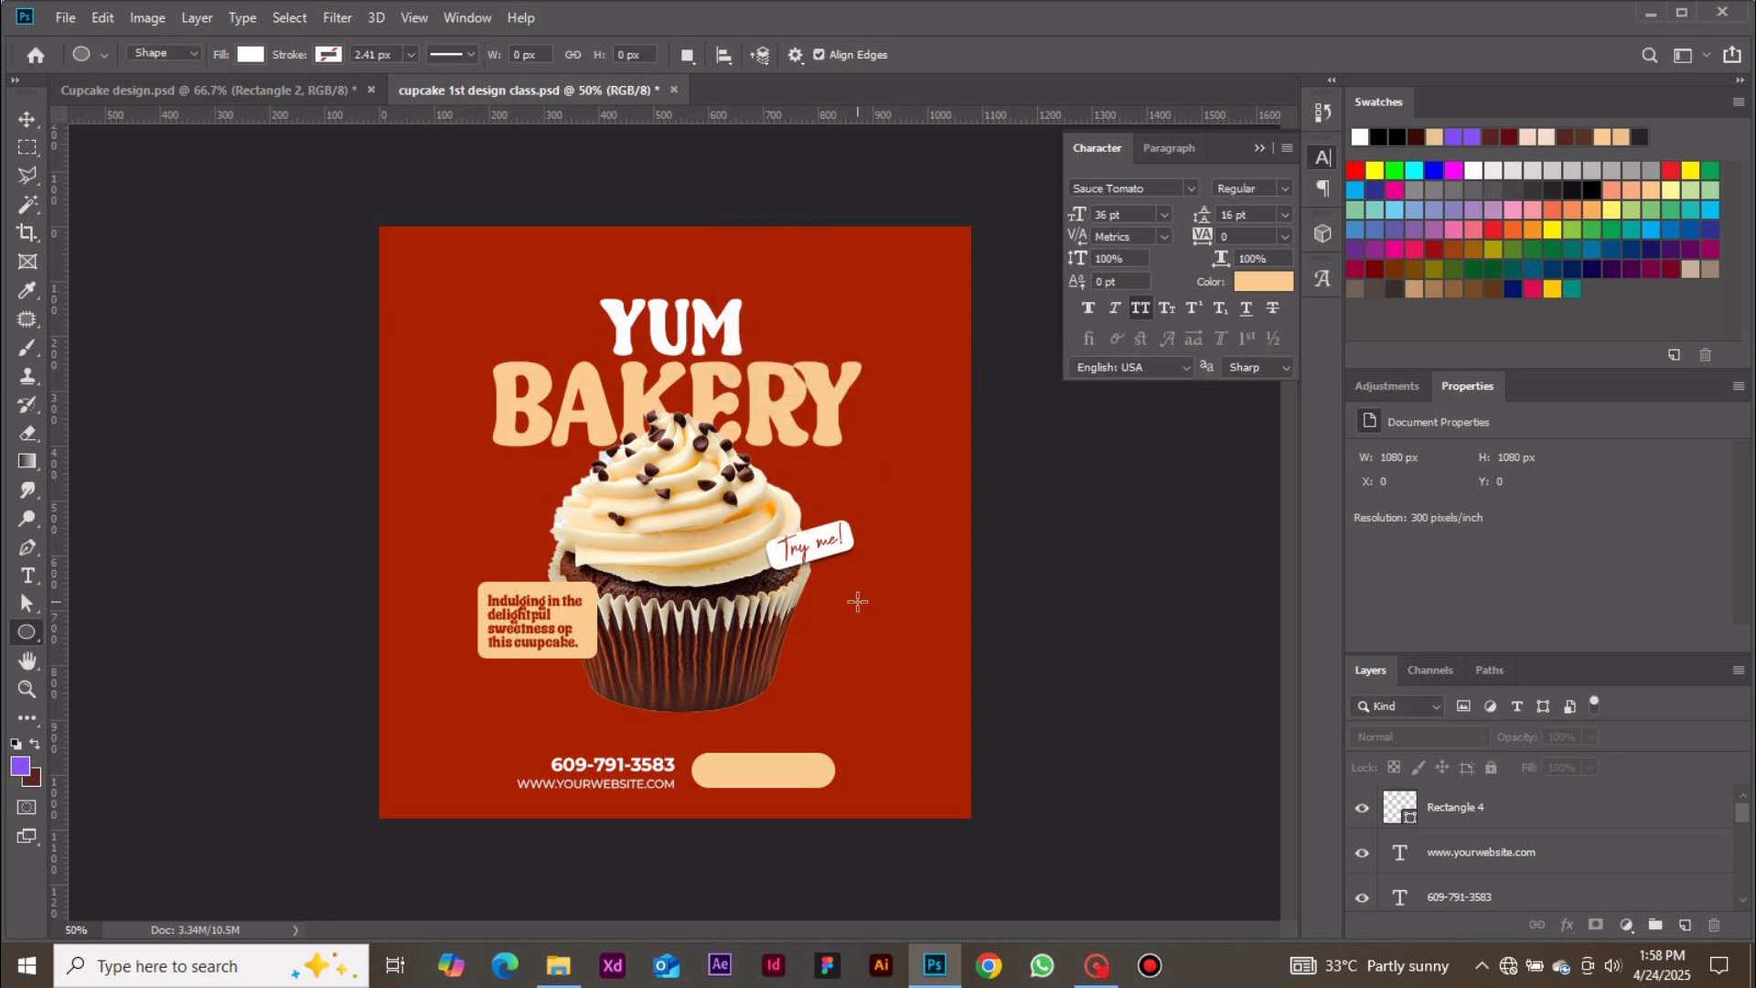
{"action": "left_click_drag", "start_coordinate": [843, 596], "coordinate": [878, 631]}
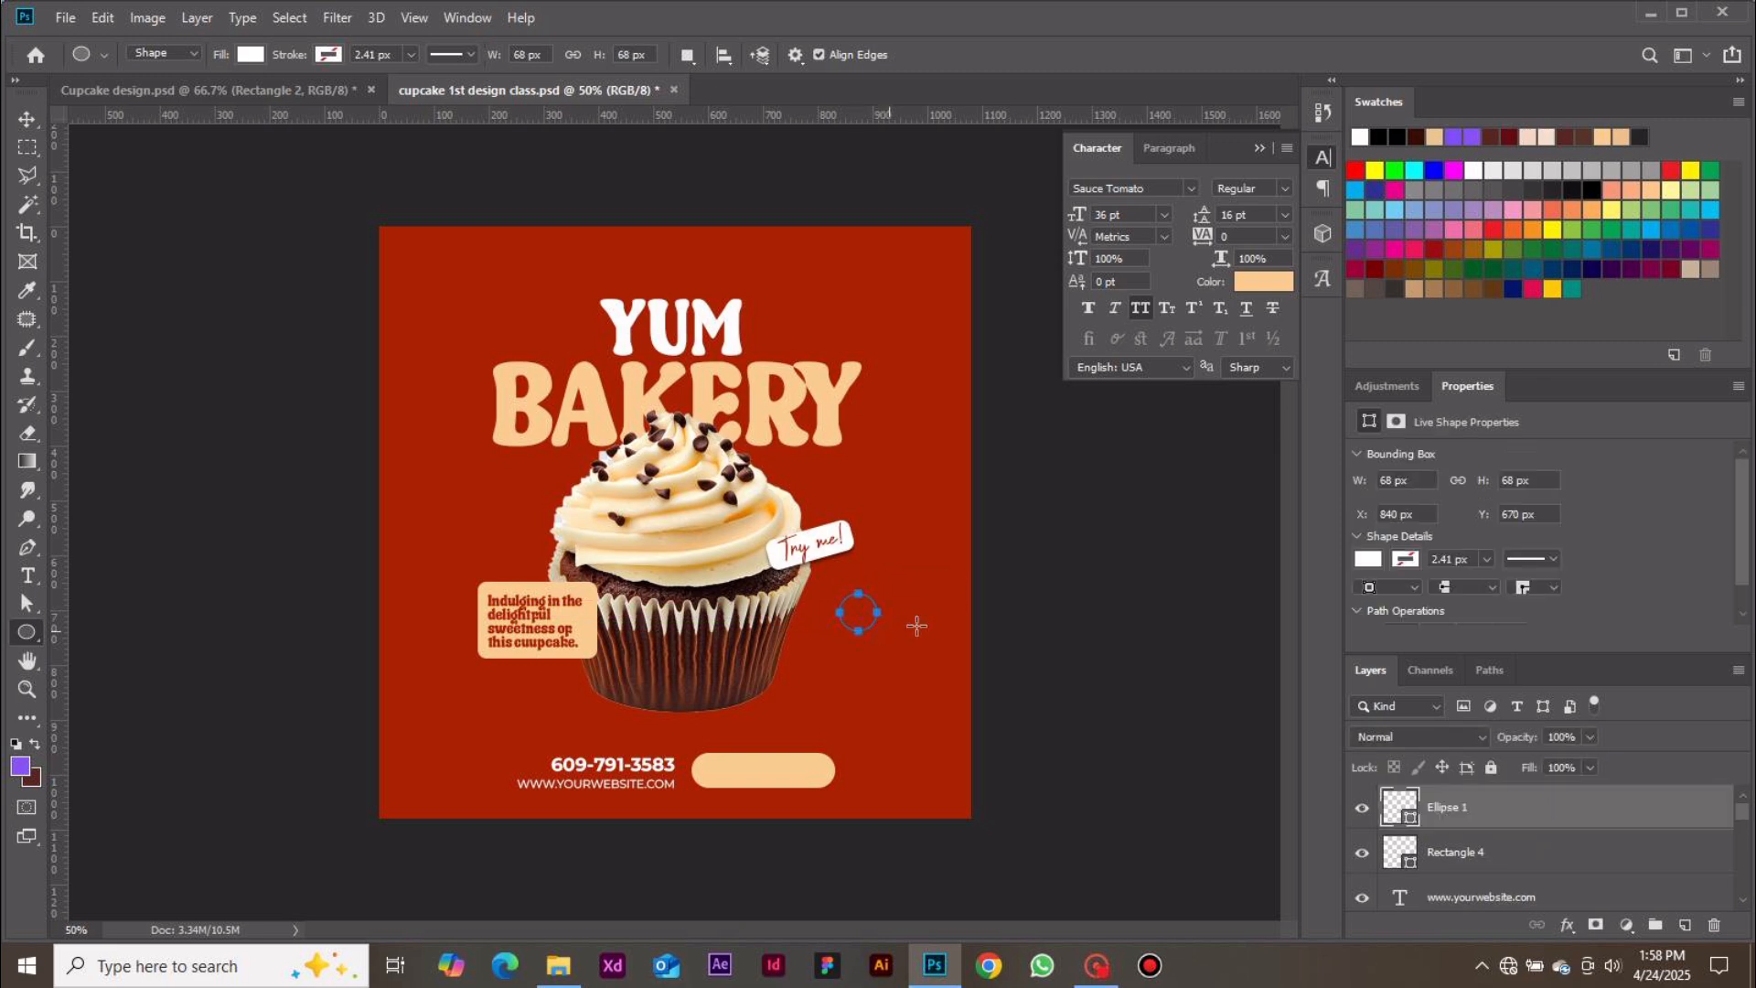
{"action": "double_click", "coordinate": [1390, 480]}
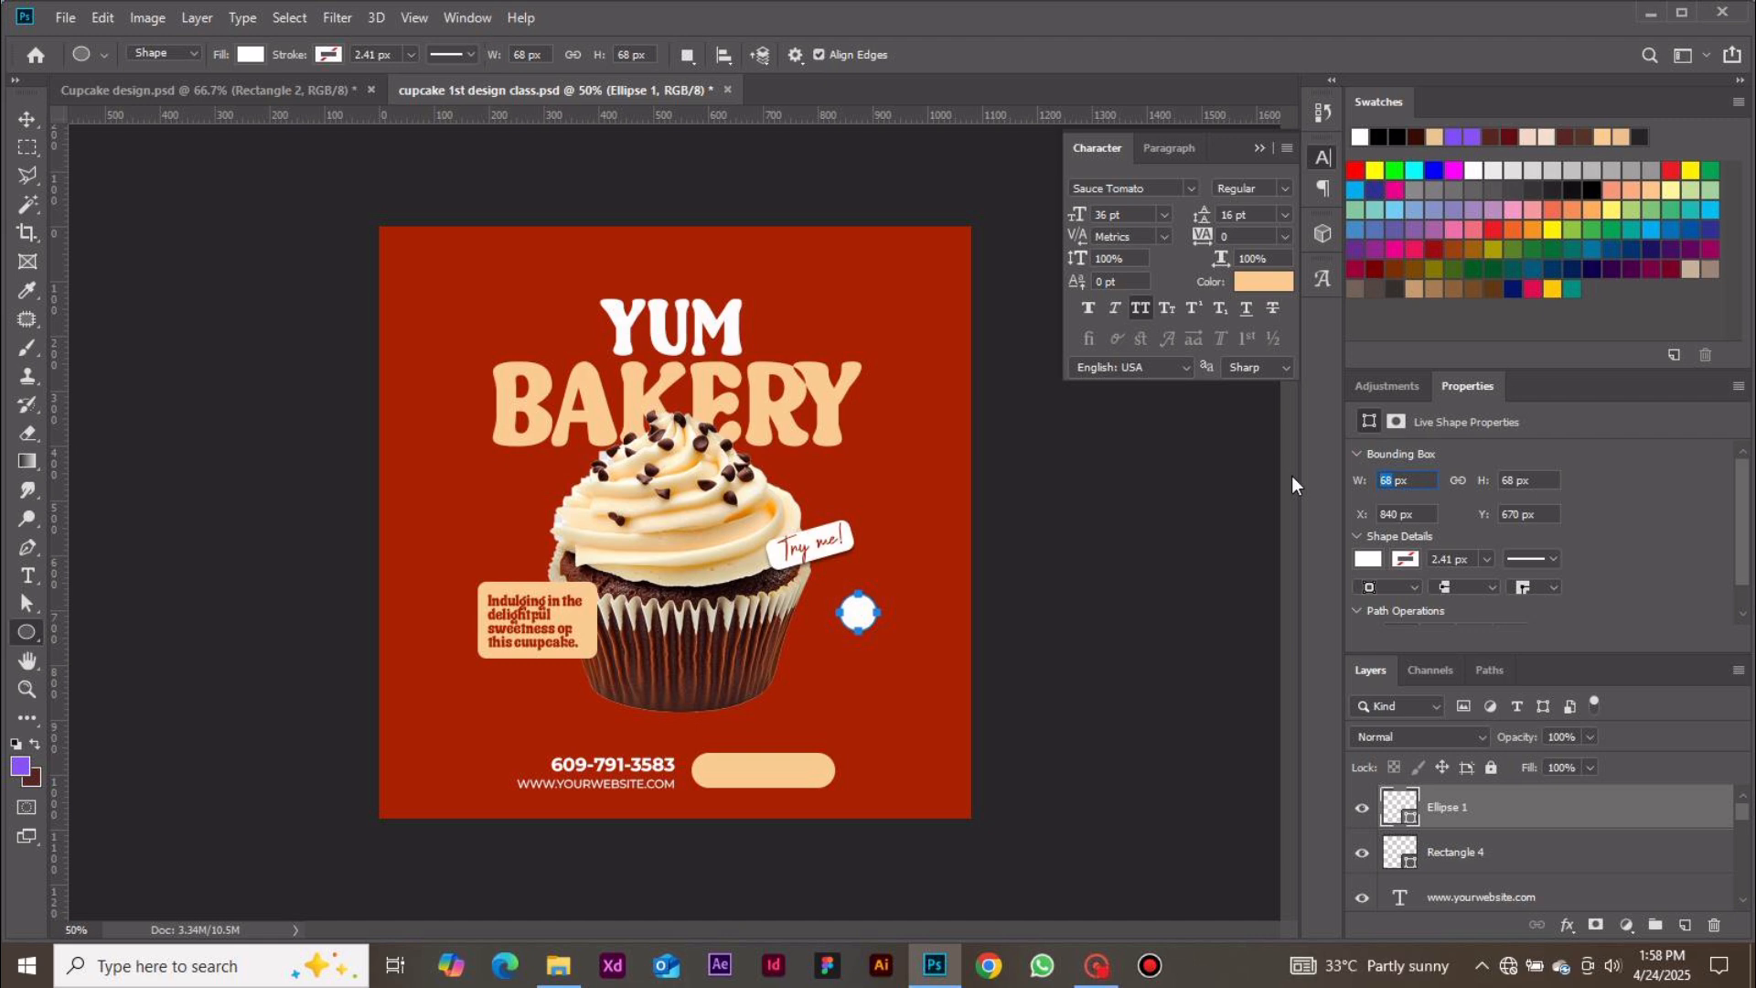
{"action": "type", "text": "49"}
{"action": "key", "text": "Tab"}
{"action": "type", "text": "49"}
{"action": "key", "text": "Return"}
Move the circle onto the left end of the bottom rounded rectangle and nudge it into place
{"action": "left_click", "coordinate": [26, 122]}
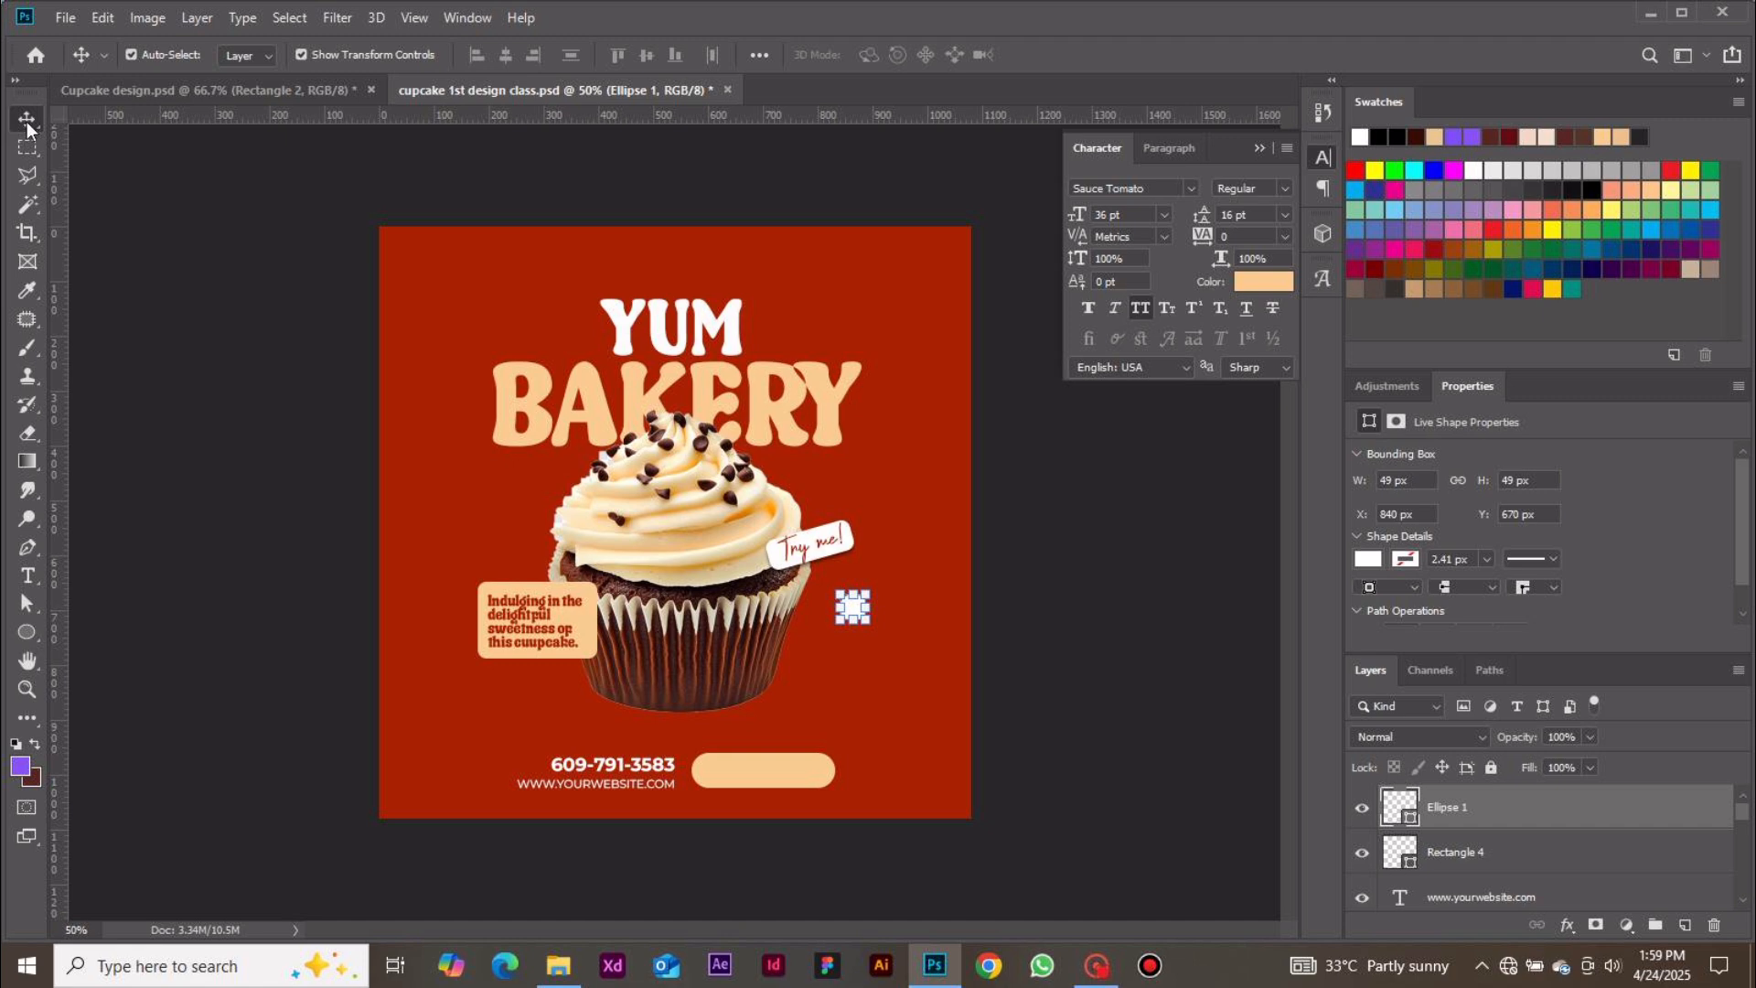
{"action": "left_click", "coordinate": [1080, 606]}
{"action": "left_click", "coordinate": [848, 601]}
{"action": "left_click", "coordinate": [1028, 639]}
{"action": "left_click_drag", "start_coordinate": [851, 611], "coordinate": [708, 773]}
{"action": "key", "text": "ctrl+plus"}
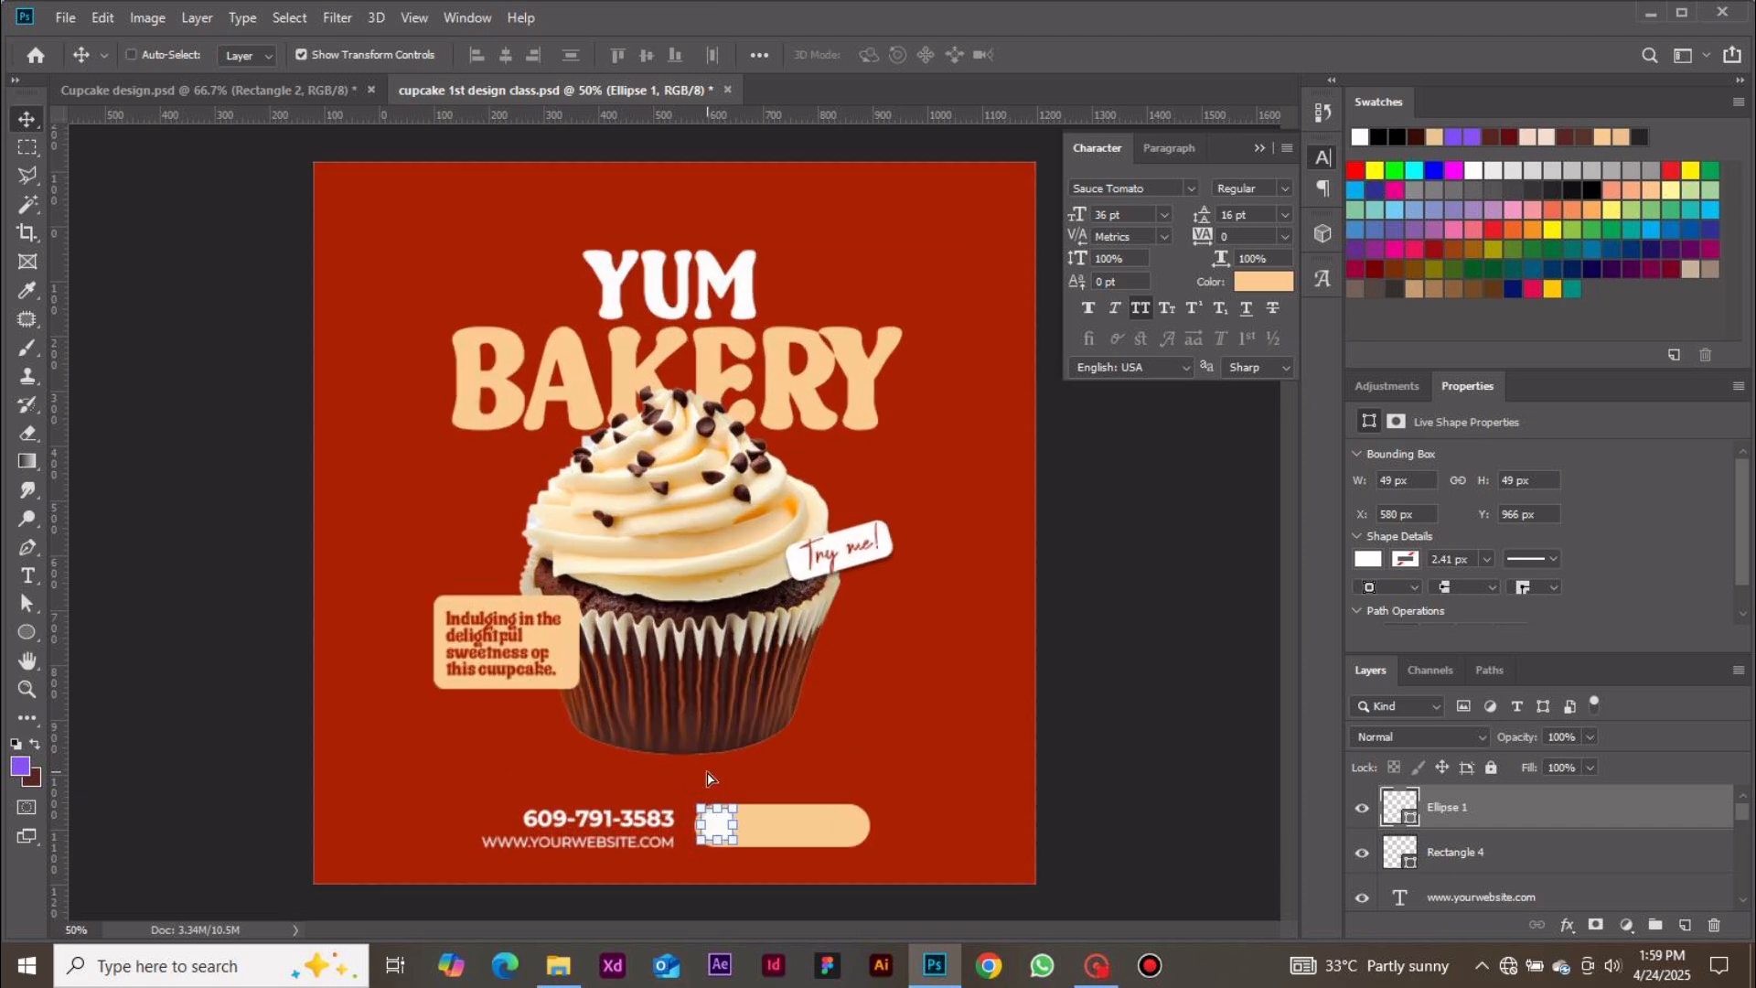
{"action": "key", "text": "ctrl+plus"}
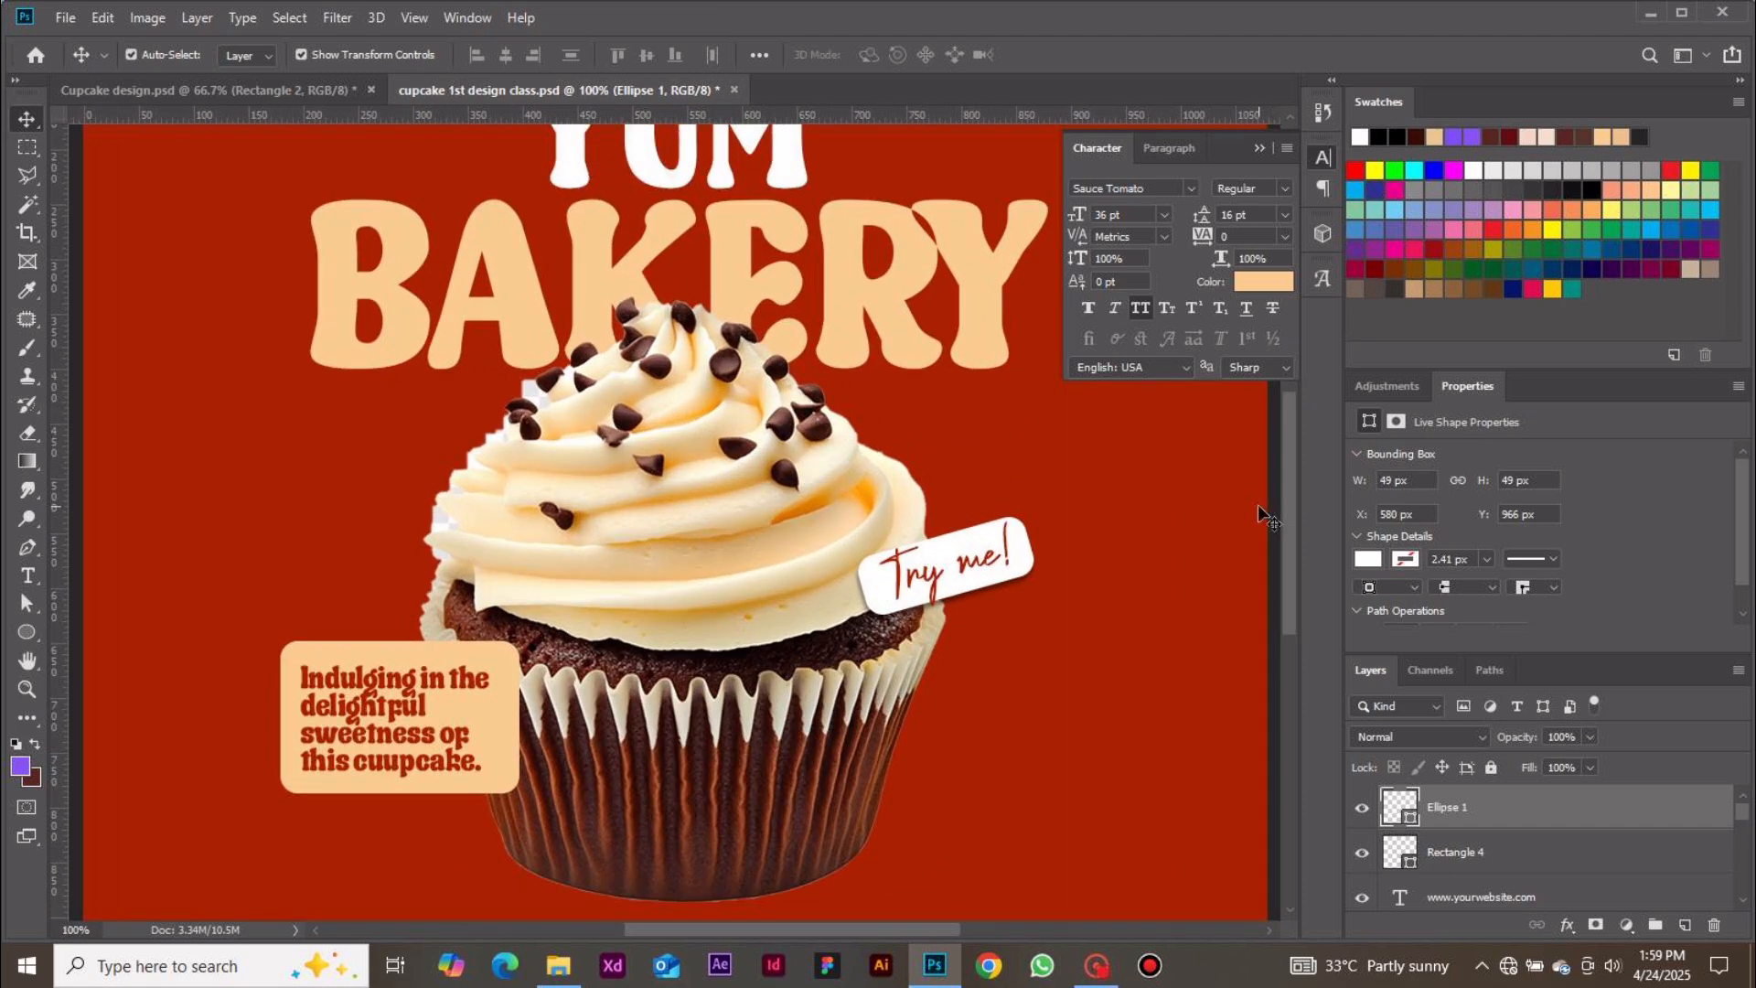
{"action": "left_click_drag", "start_coordinate": [1291, 508], "coordinate": [1289, 601]}
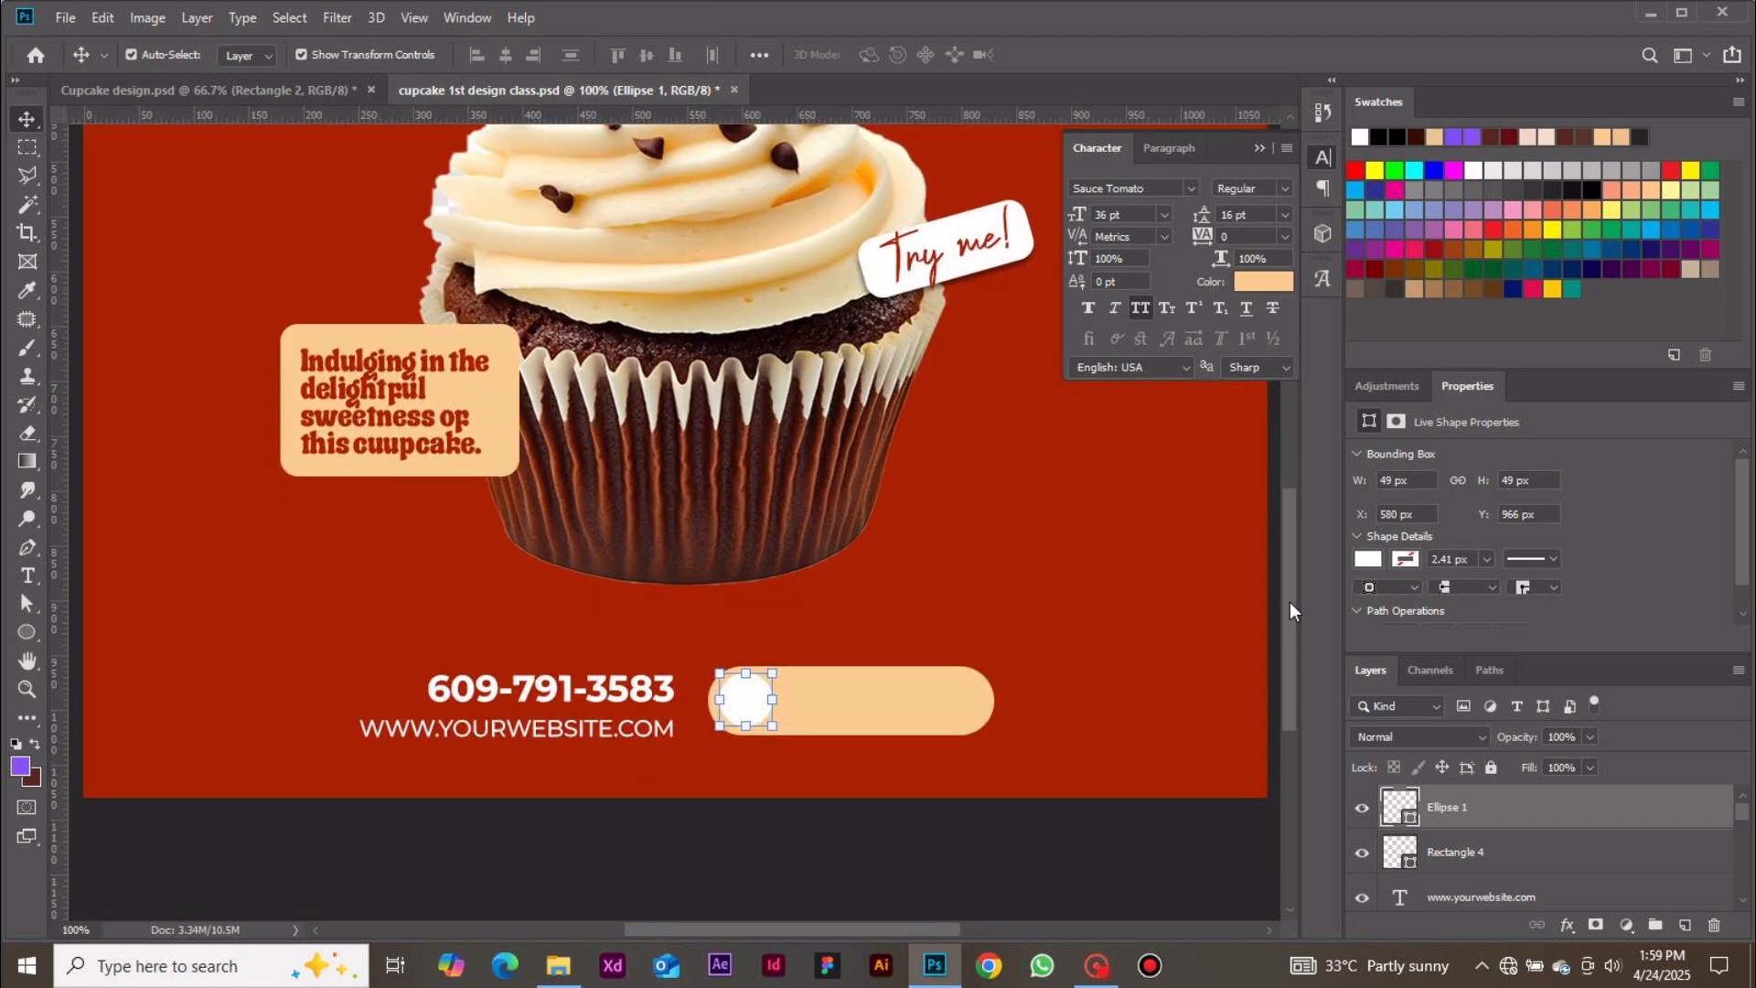
{"action": "key", "text": "Left"}
{"action": "key", "text": "Down"}
Fill the circle with the dark chocolate brown 1c0907 sampled from the cupcake
{"action": "double_click", "coordinate": [1405, 806]}
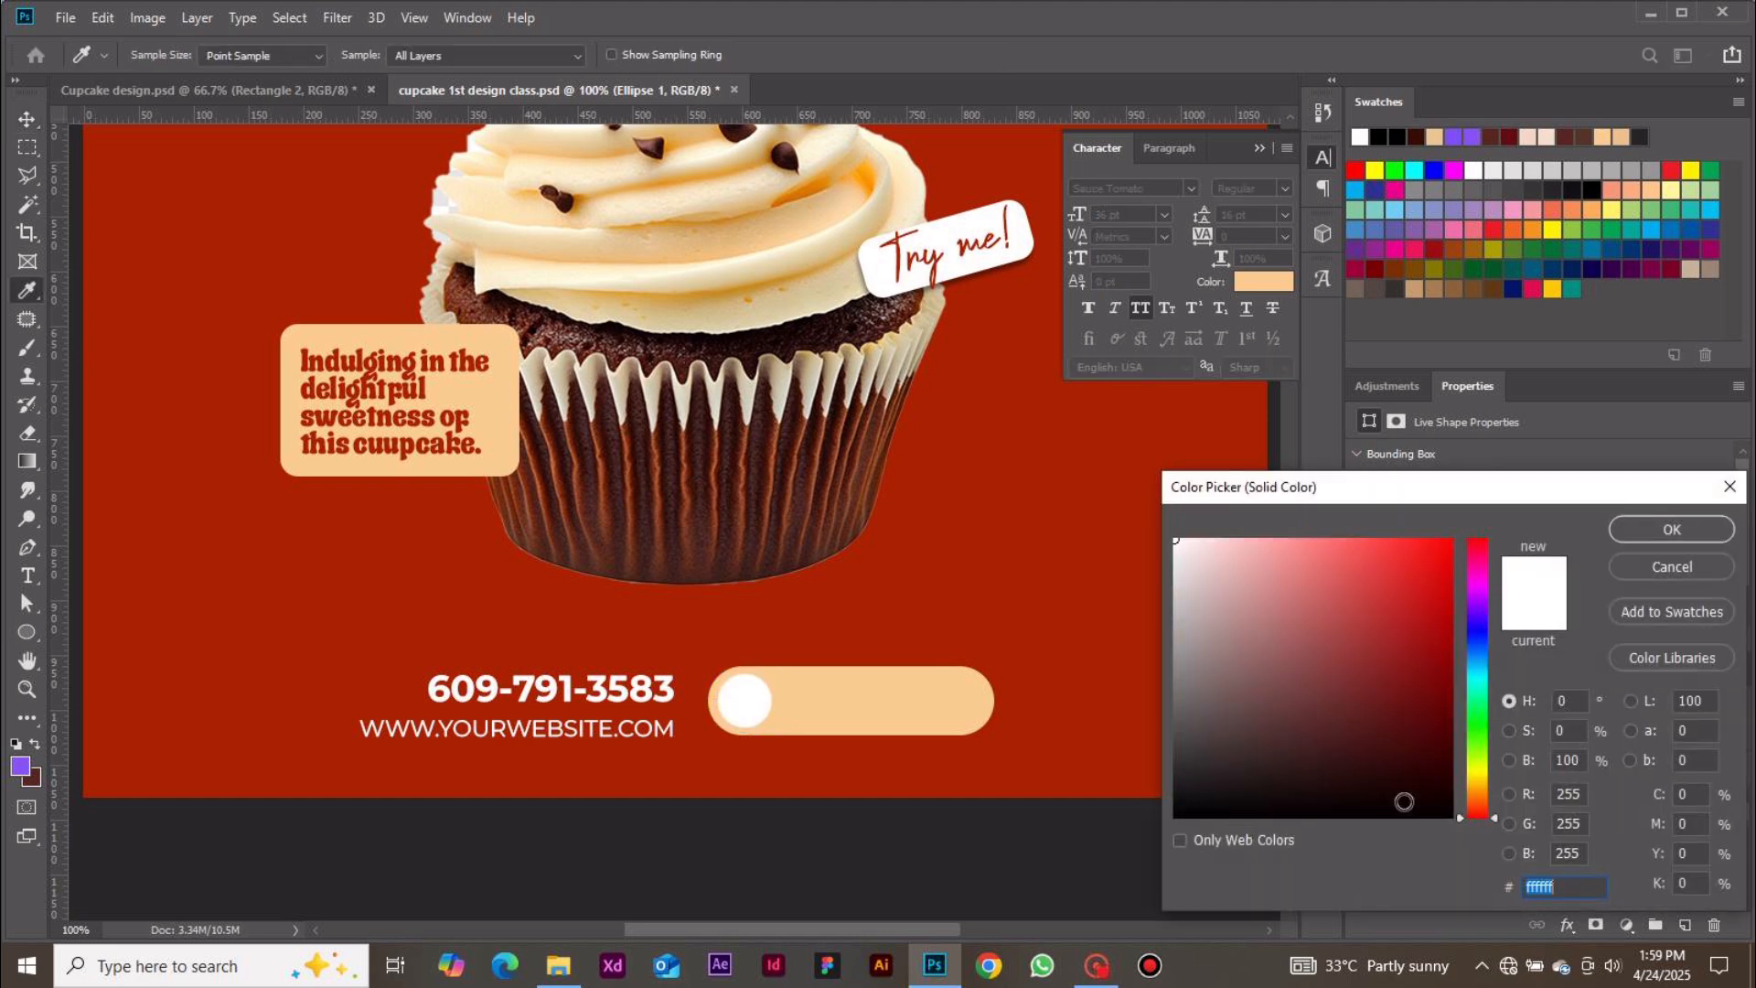
{"action": "left_click", "coordinate": [1708, 571]}
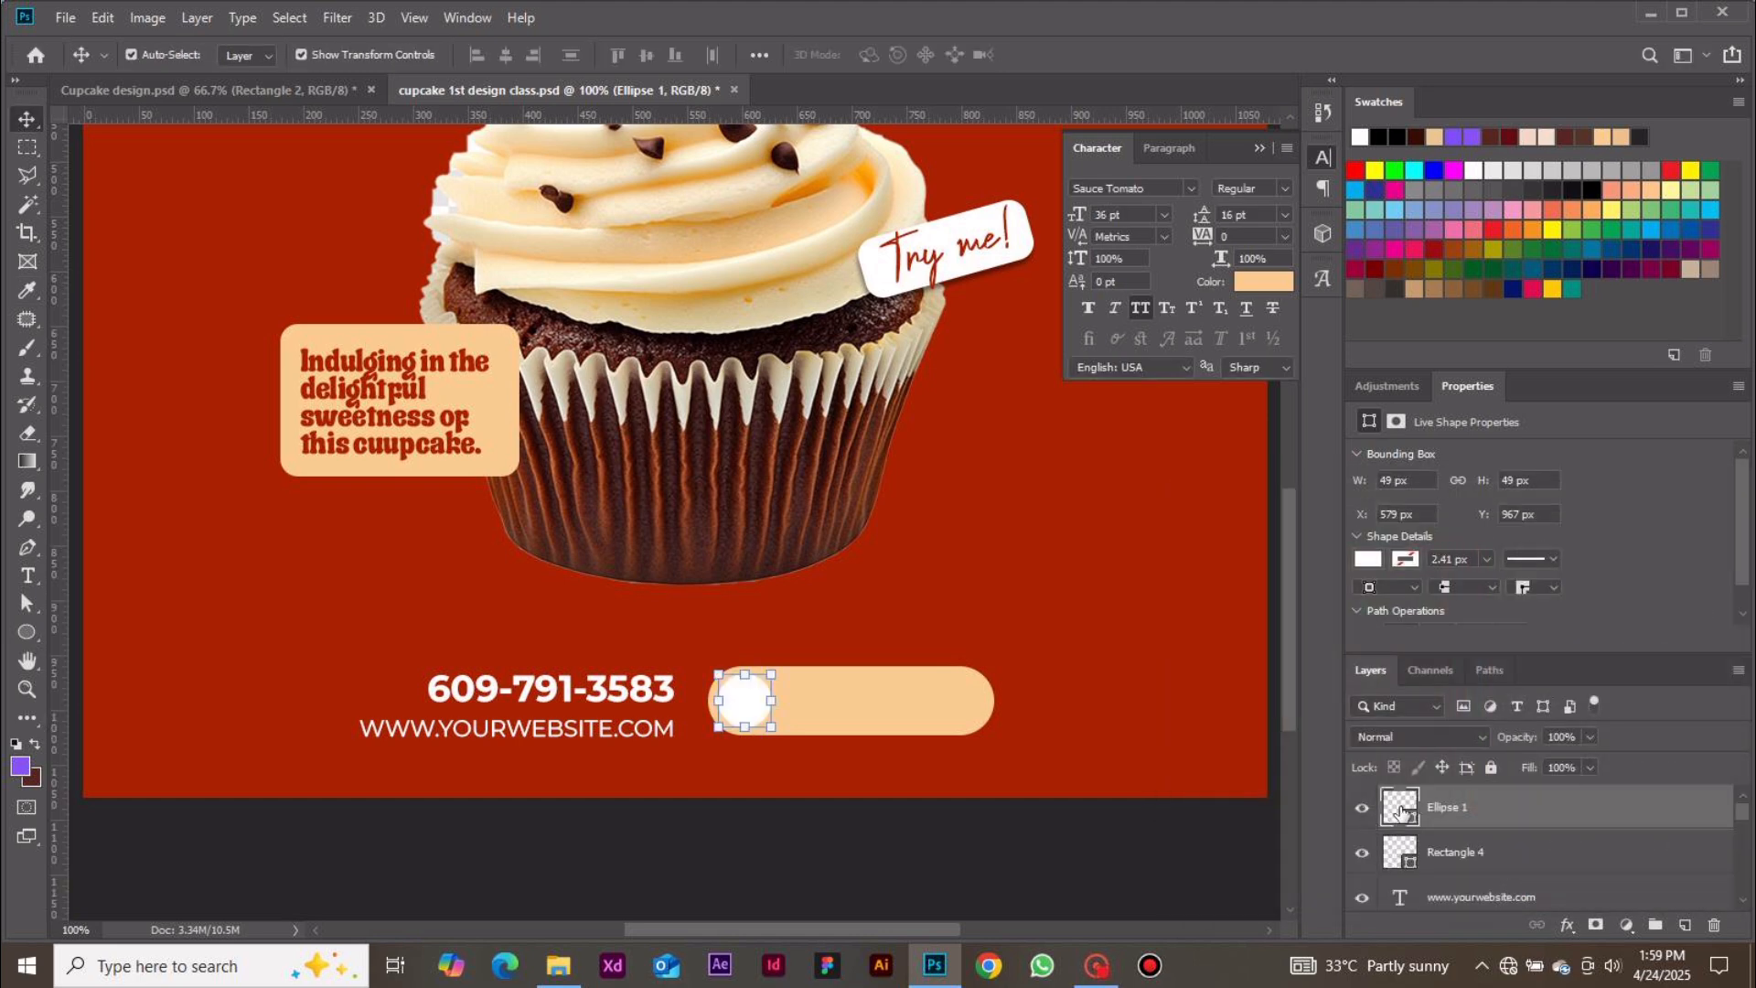
{"action": "double_click", "coordinate": [1399, 809]}
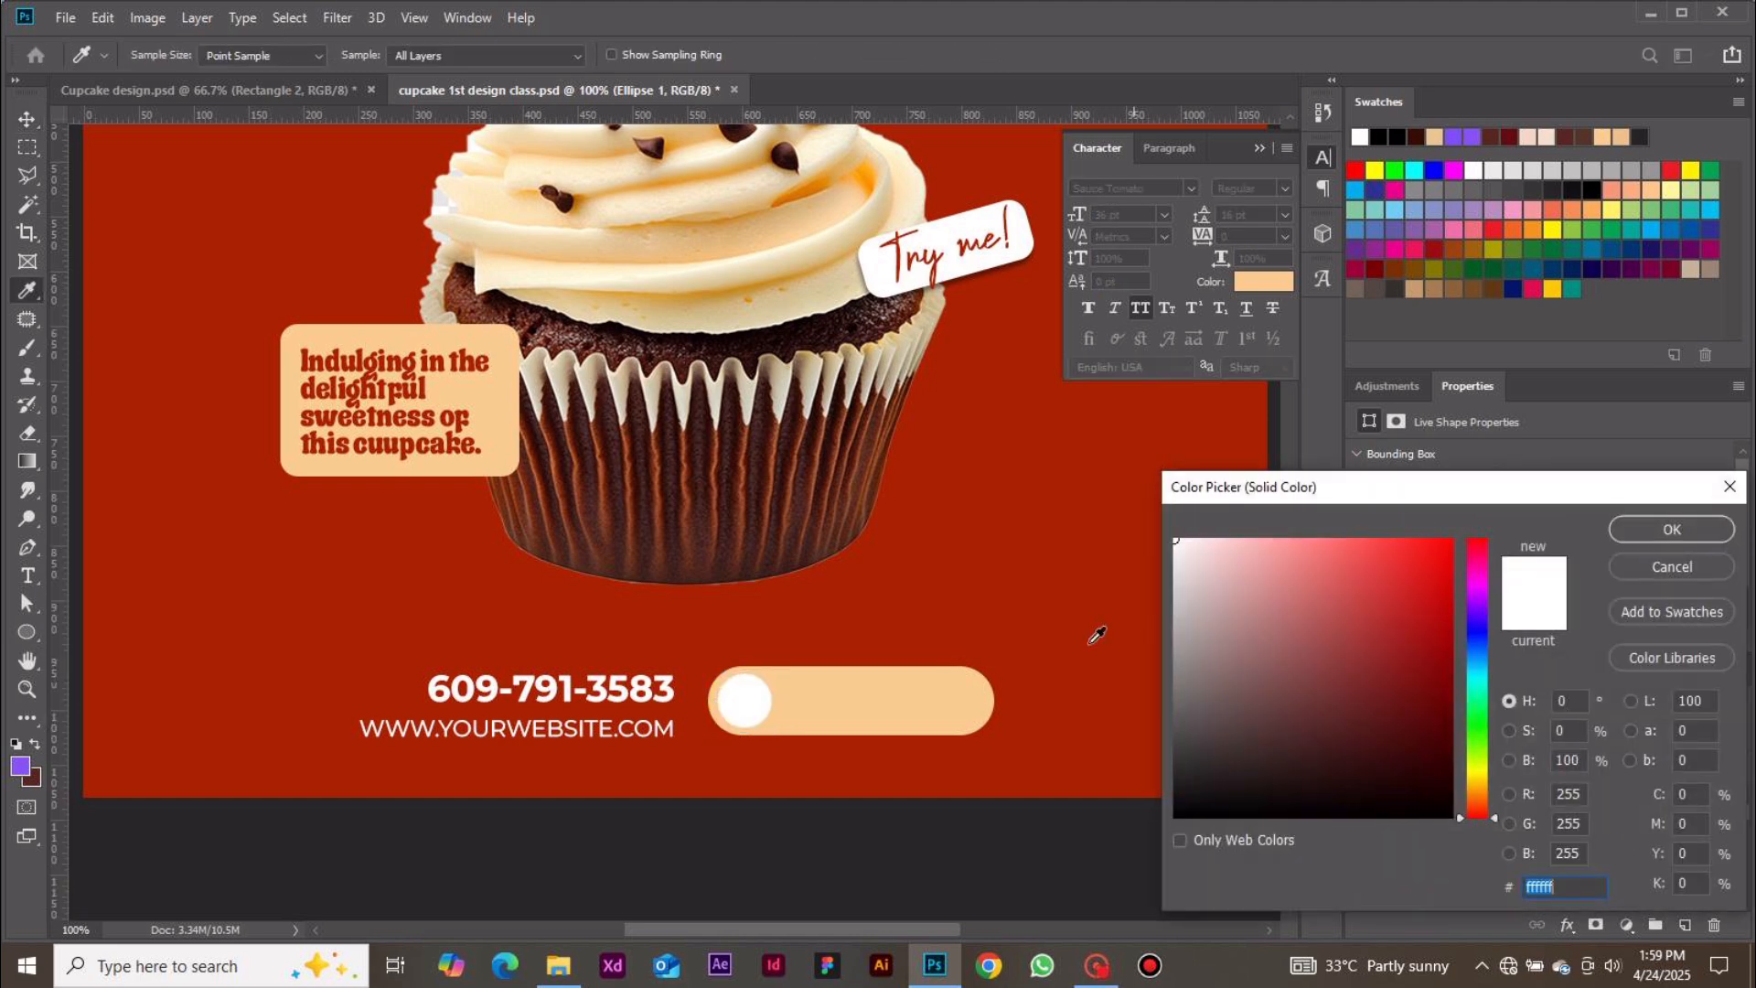
{"action": "left_click", "coordinate": [870, 317]}
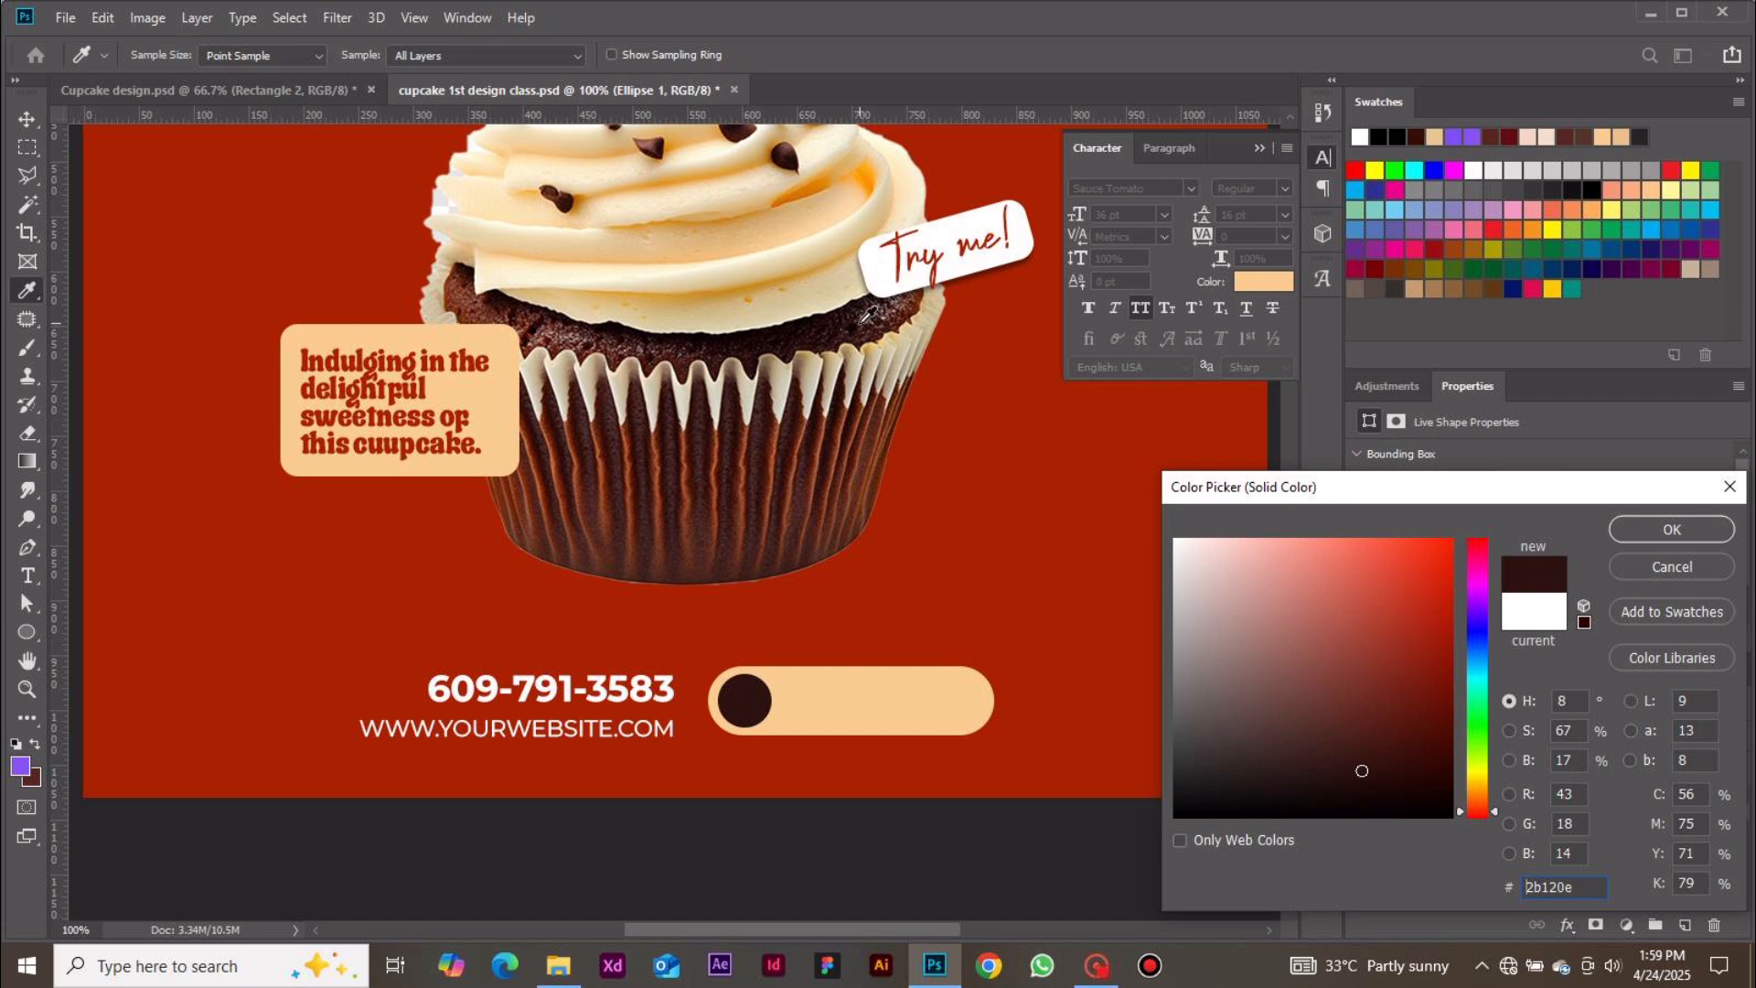
{"action": "left_click", "coordinate": [862, 320]}
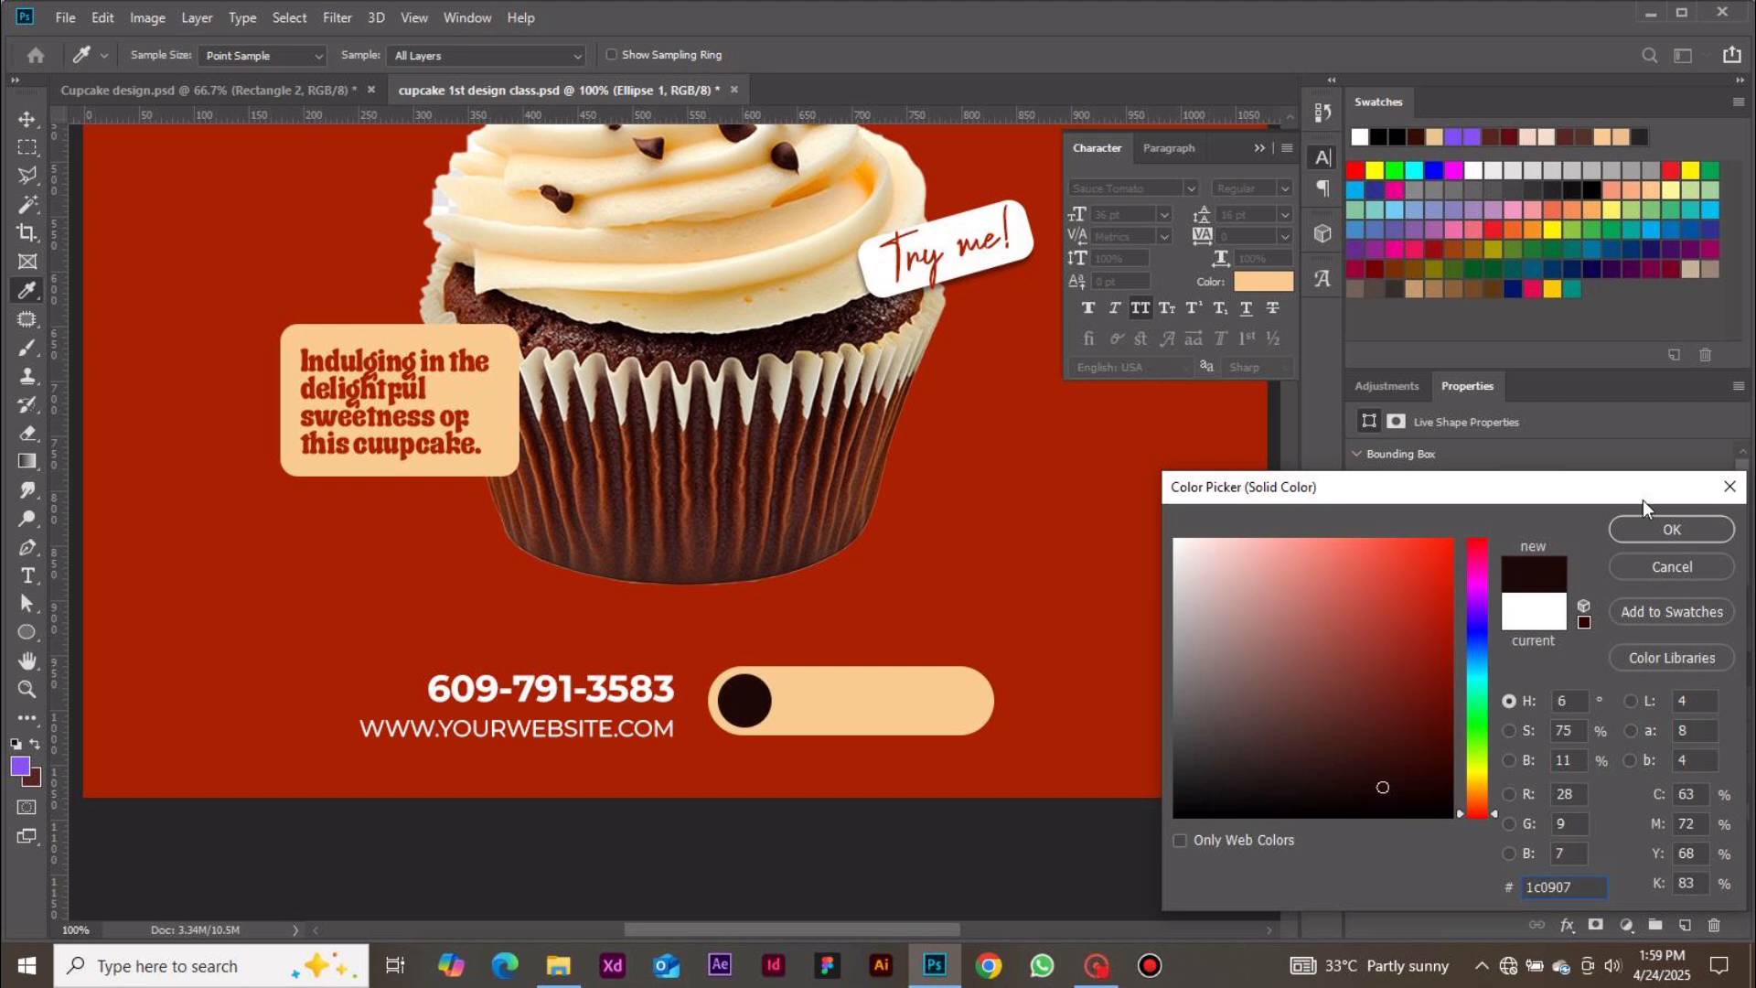
{"action": "left_click", "coordinate": [1673, 531]}
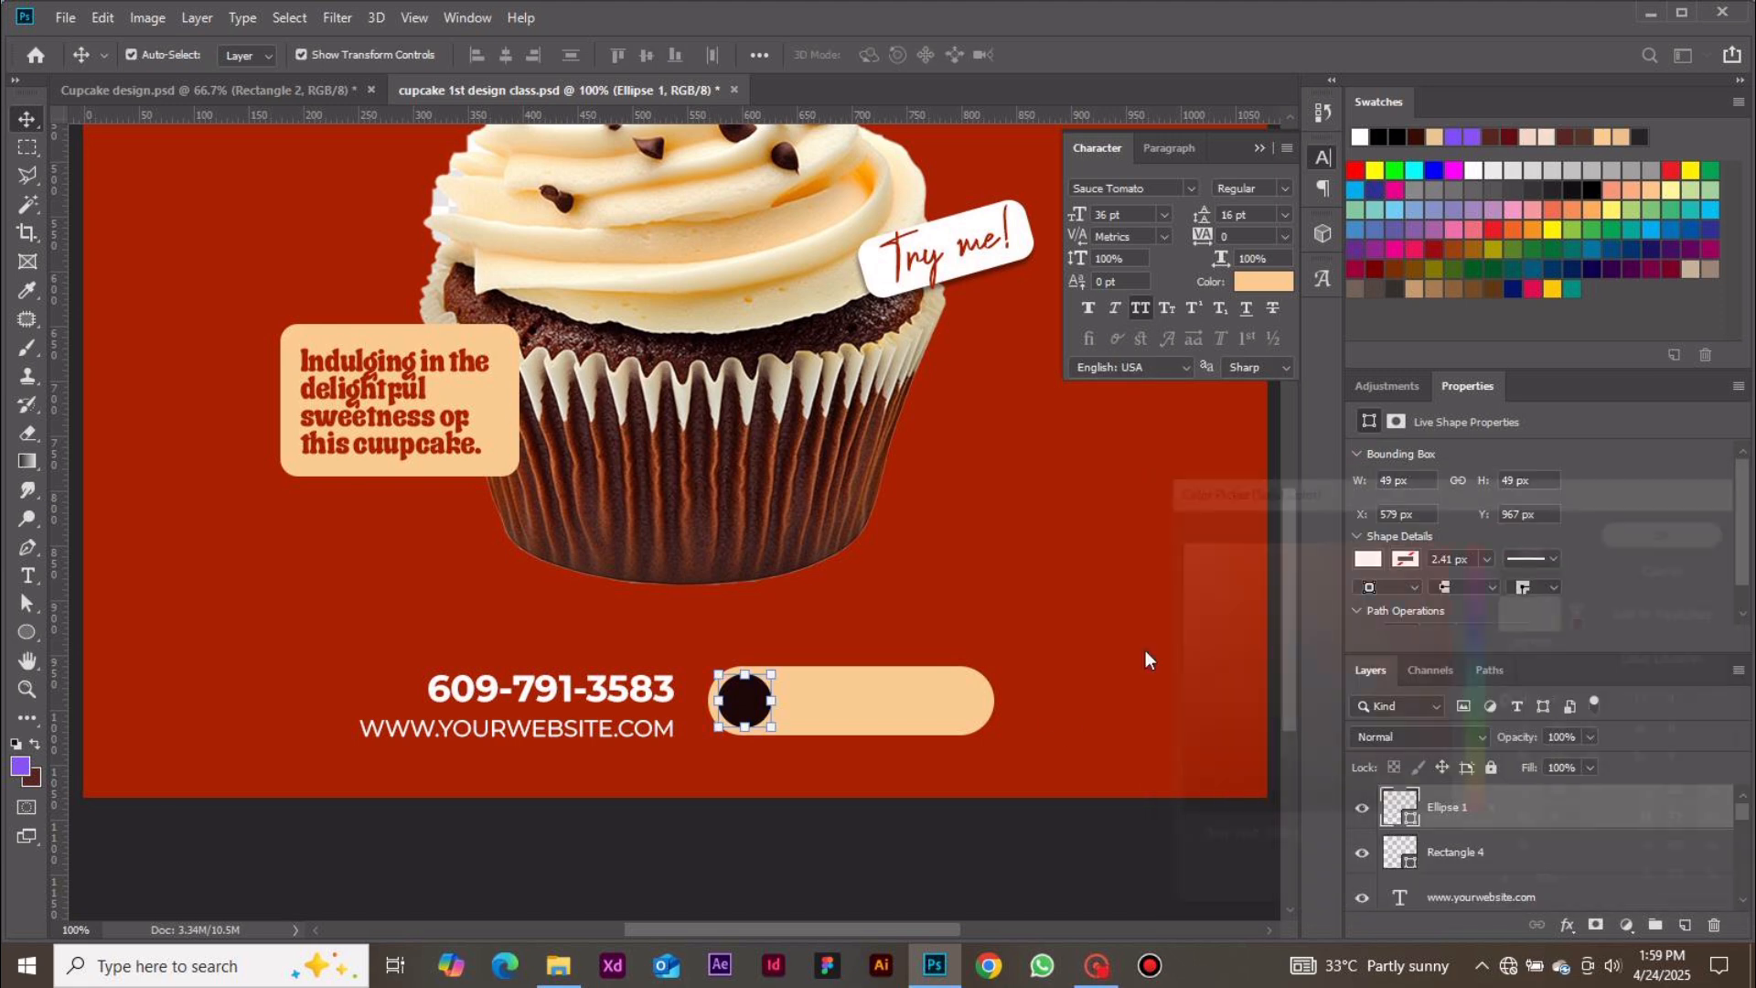
{"action": "left_click", "coordinate": [951, 855]}
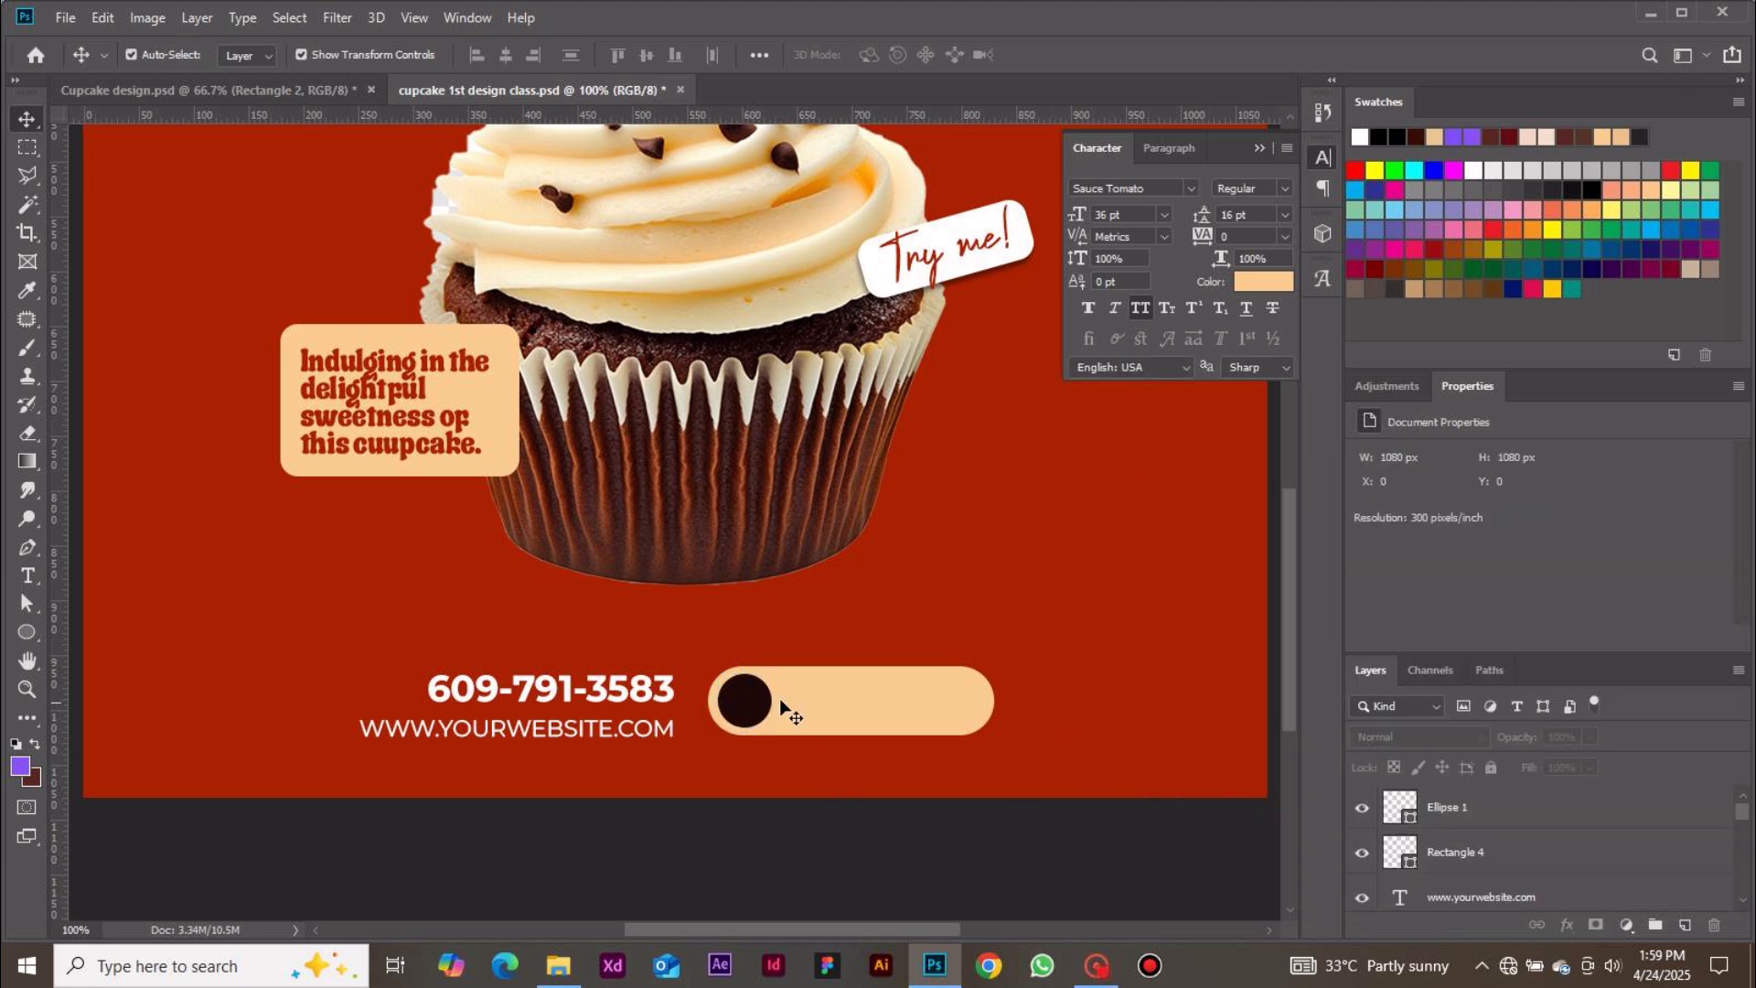
Draw a small white arrow custom shape about 23 × 16 px above the bottom rounded rectangle
{"action": "left_click", "coordinate": [26, 632]}
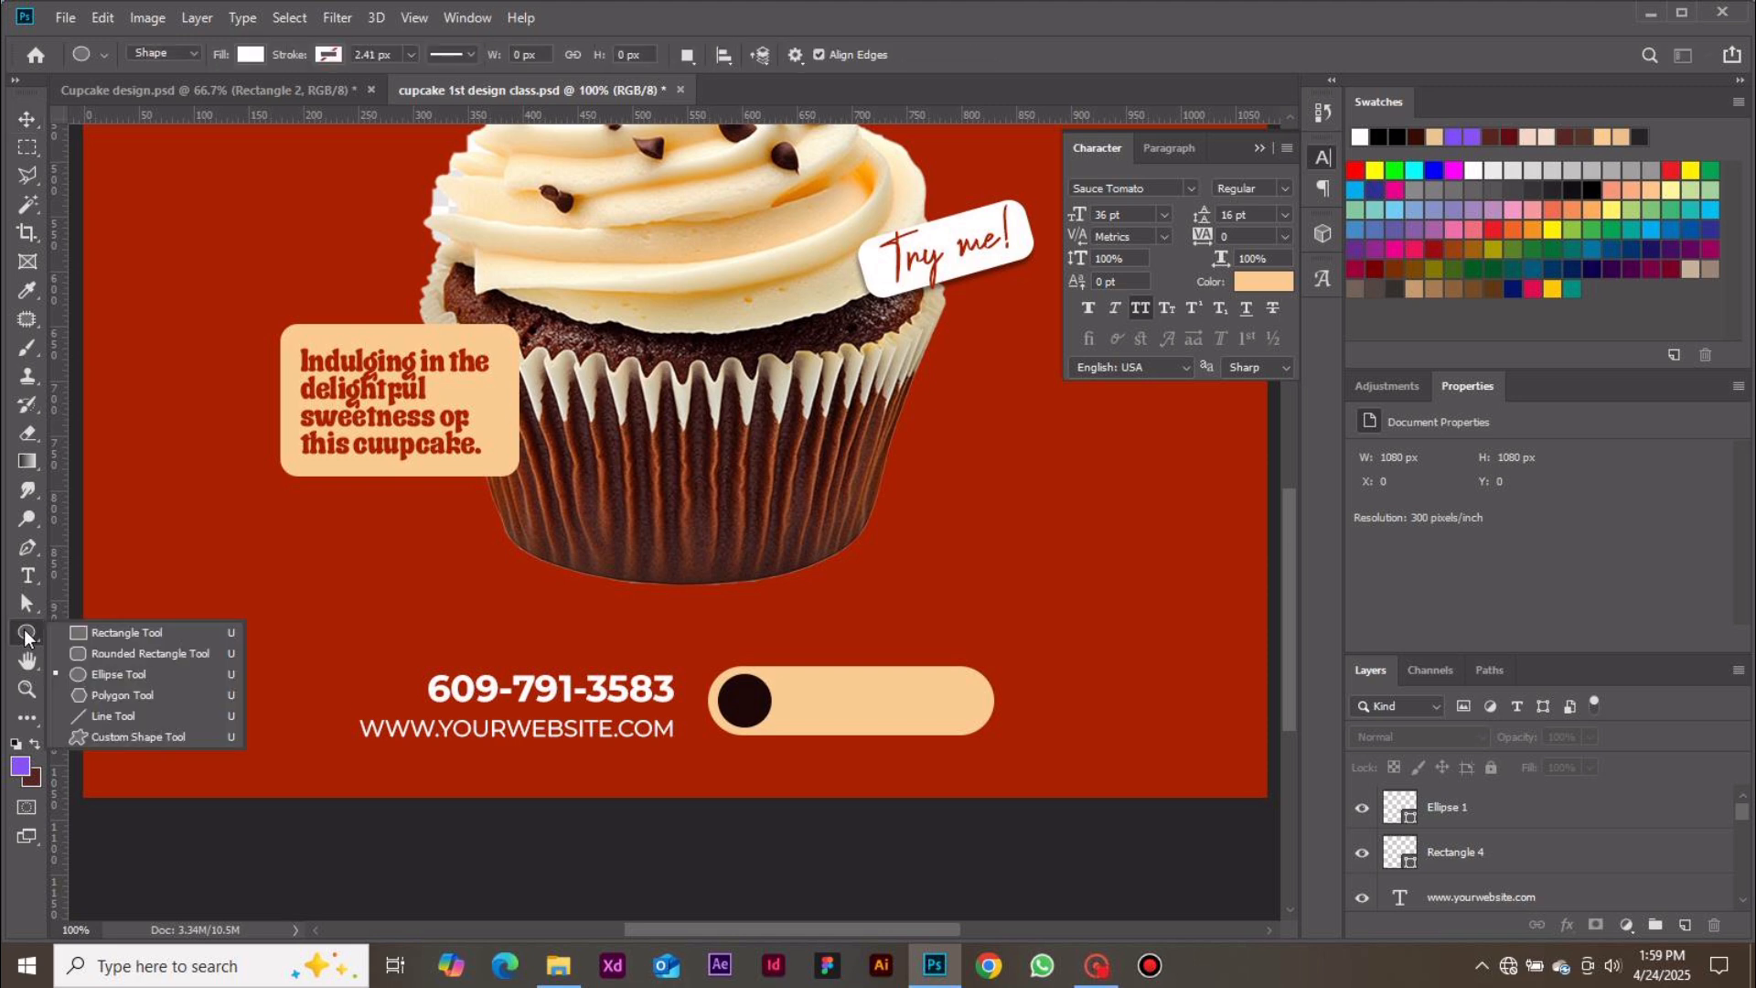
{"action": "left_click", "coordinate": [128, 736]}
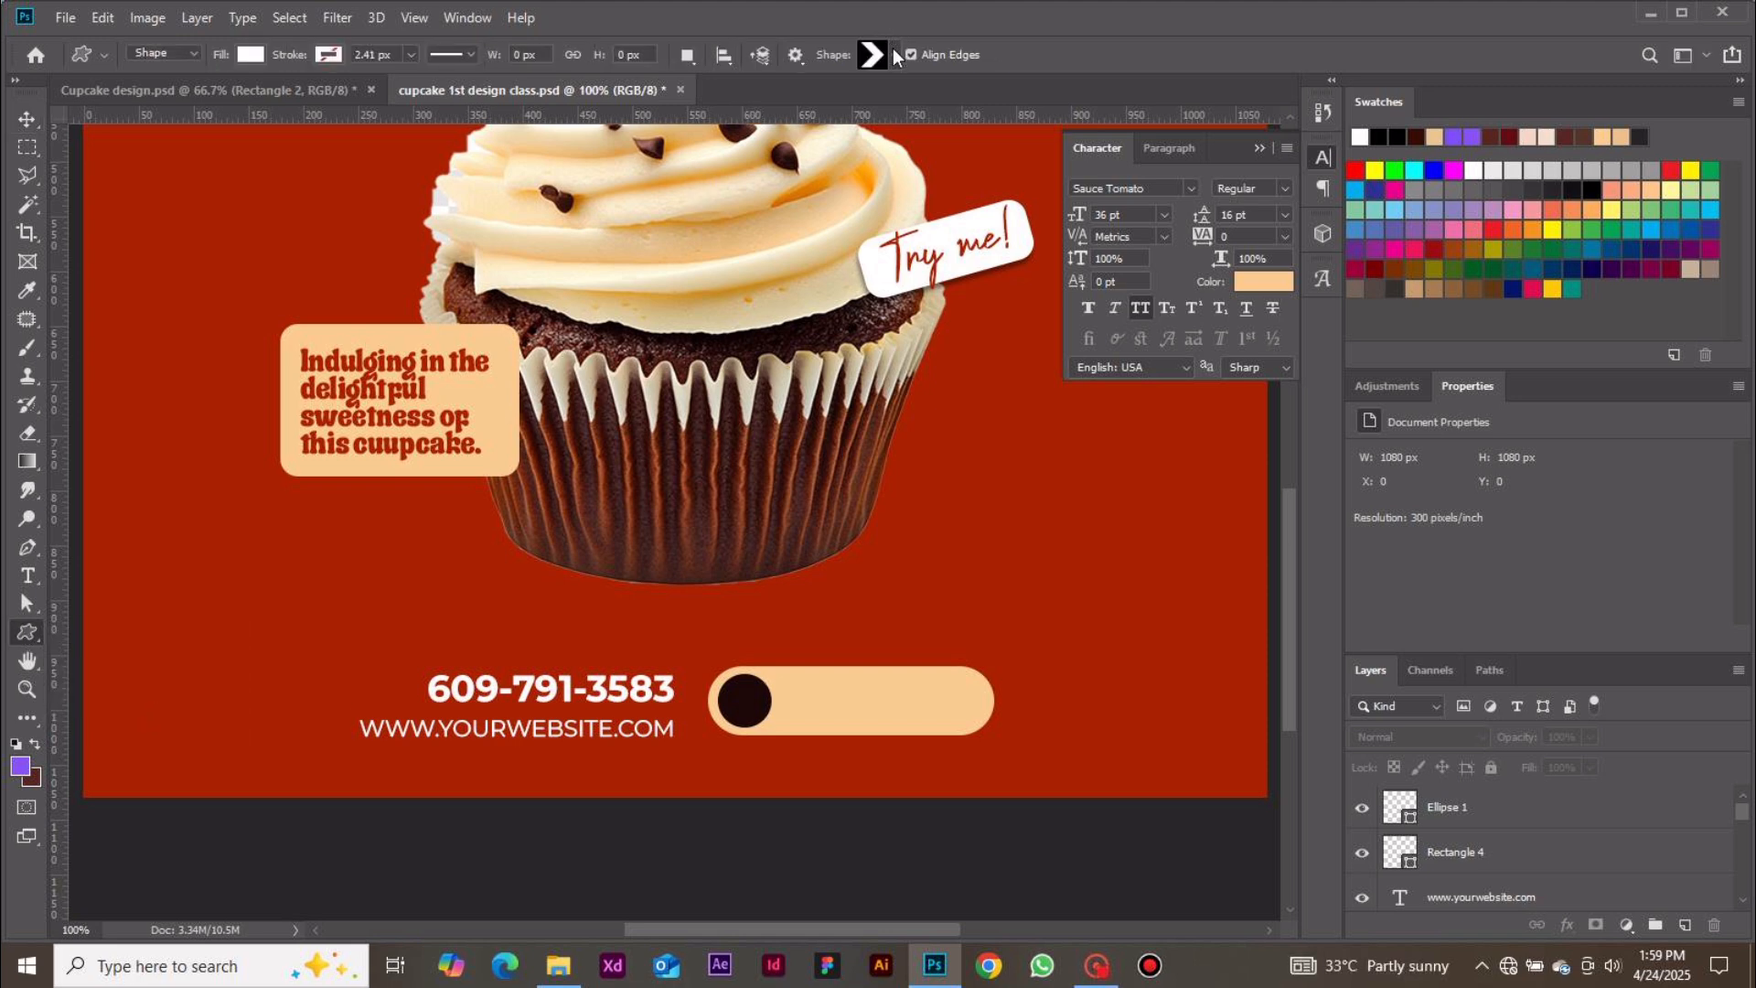
{"action": "left_click", "coordinate": [894, 56]}
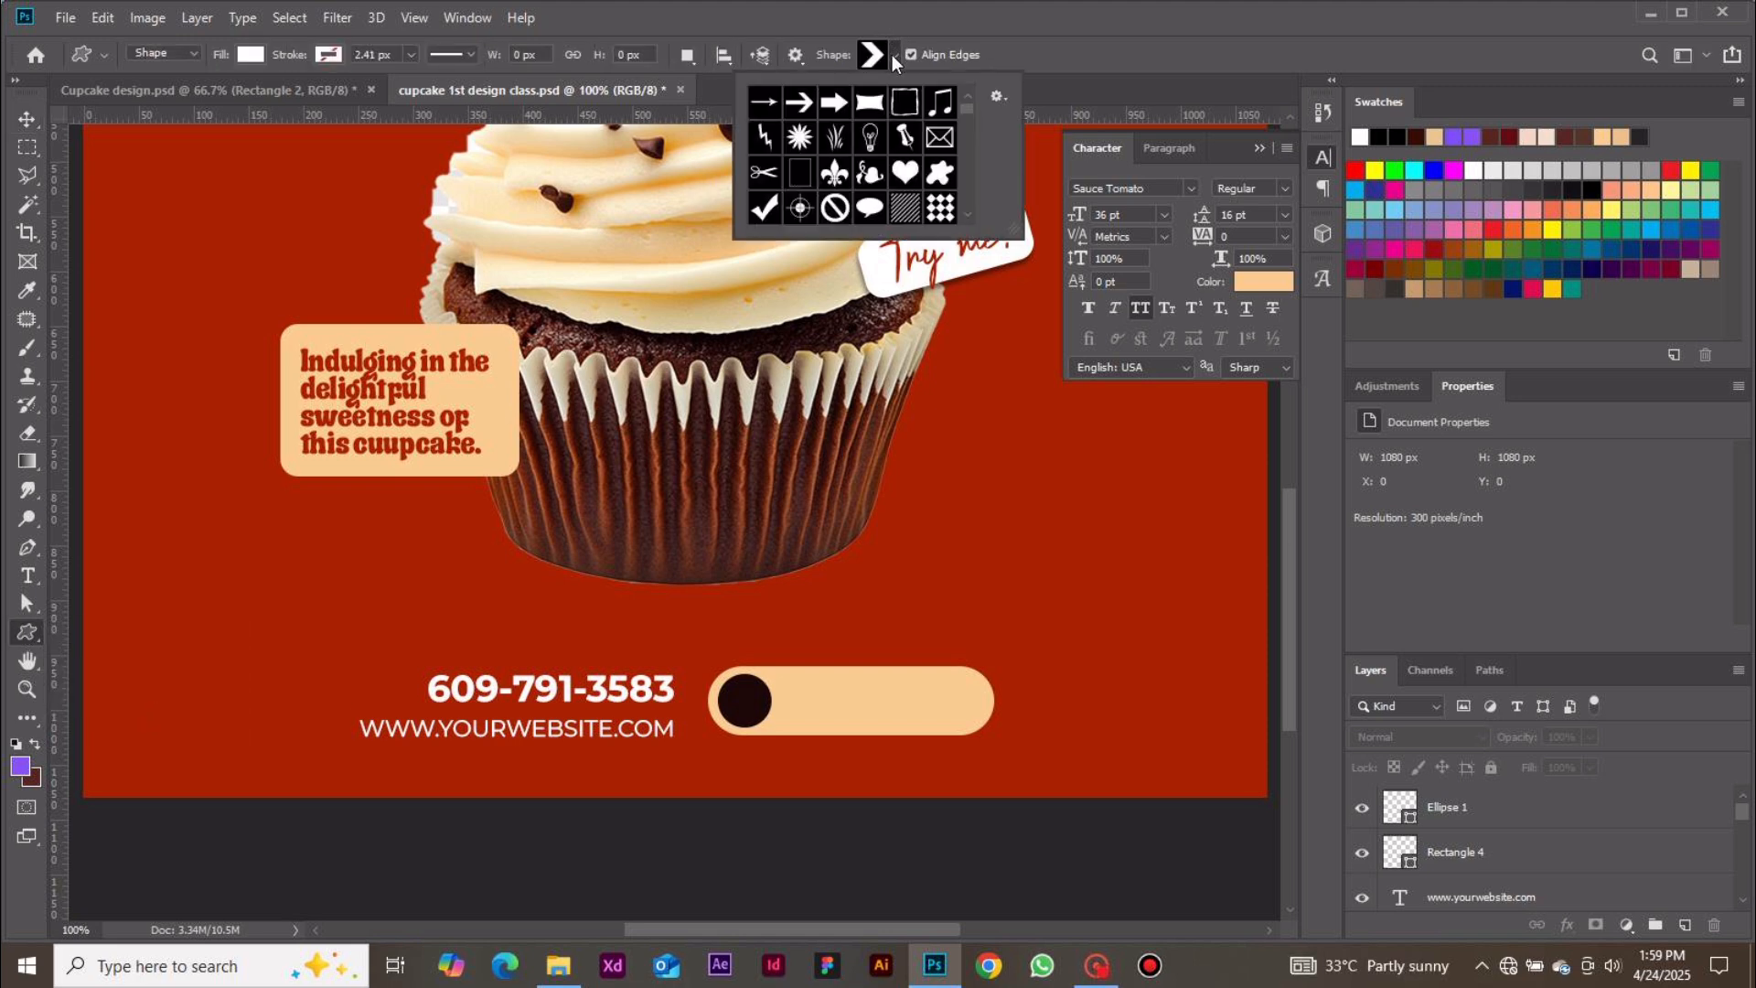
{"action": "left_click", "coordinate": [801, 103]}
{"action": "left_click", "coordinate": [877, 580]}
{"action": "left_click_drag", "start_coordinate": [878, 579], "coordinate": [901, 595]}
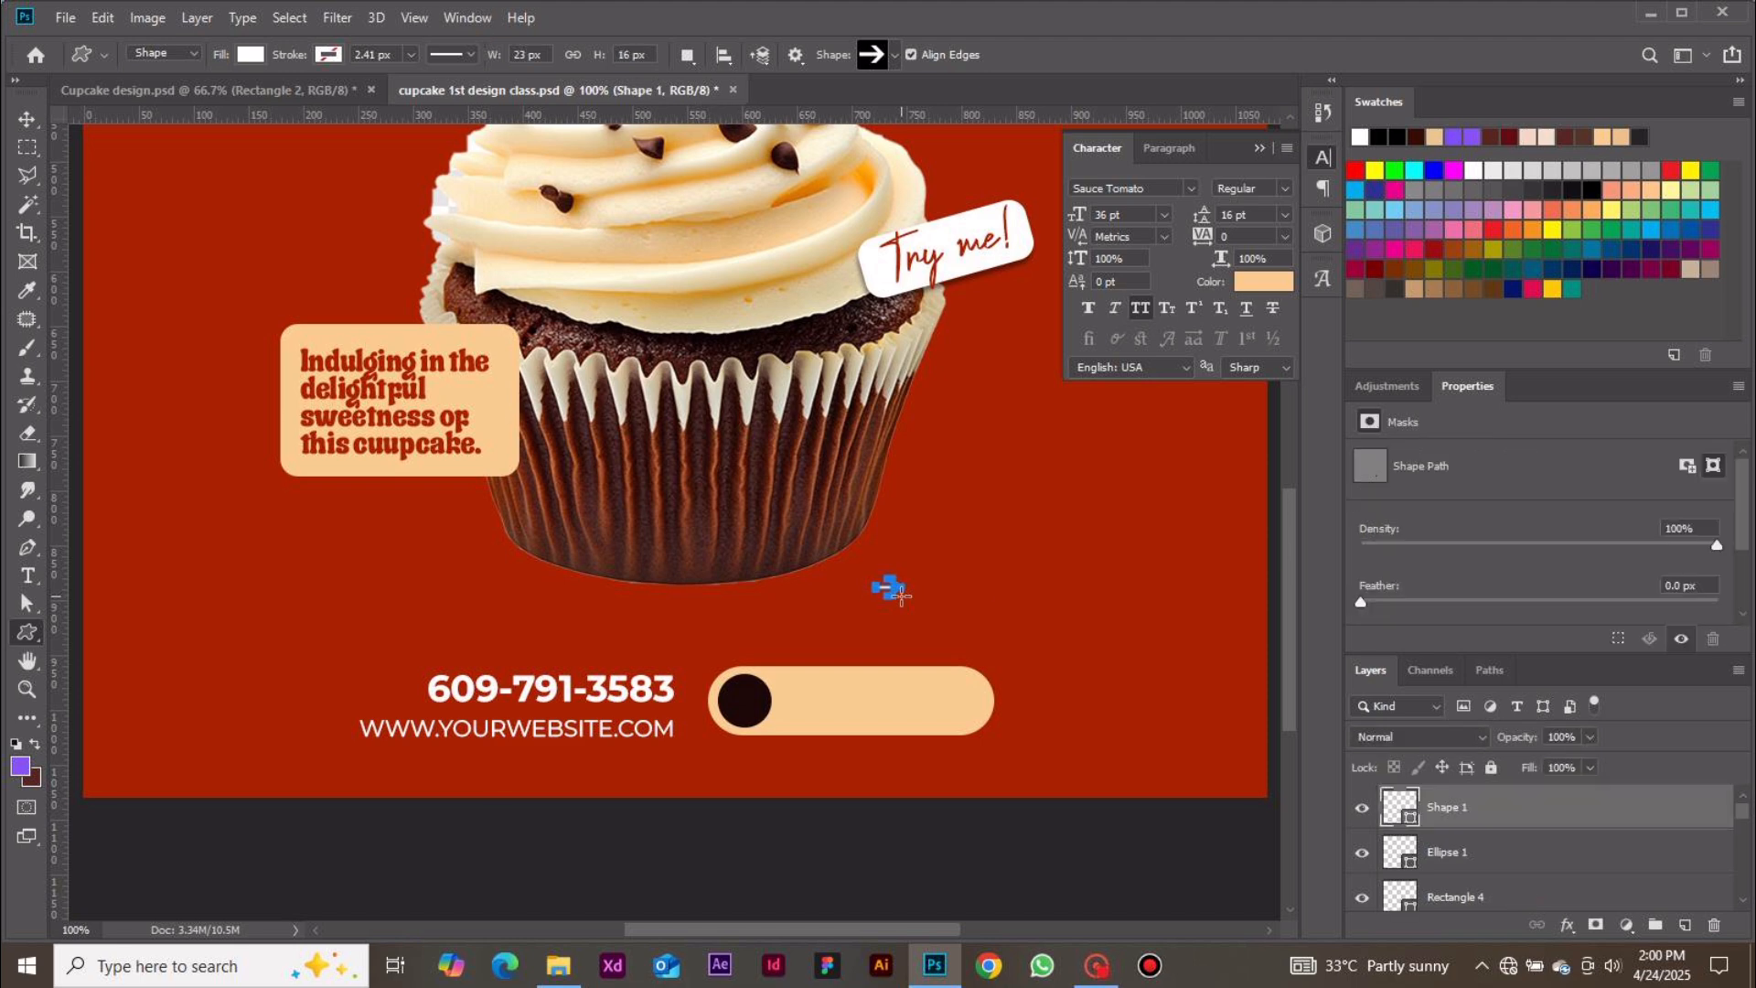
{"action": "left_click", "coordinate": [27, 119]}
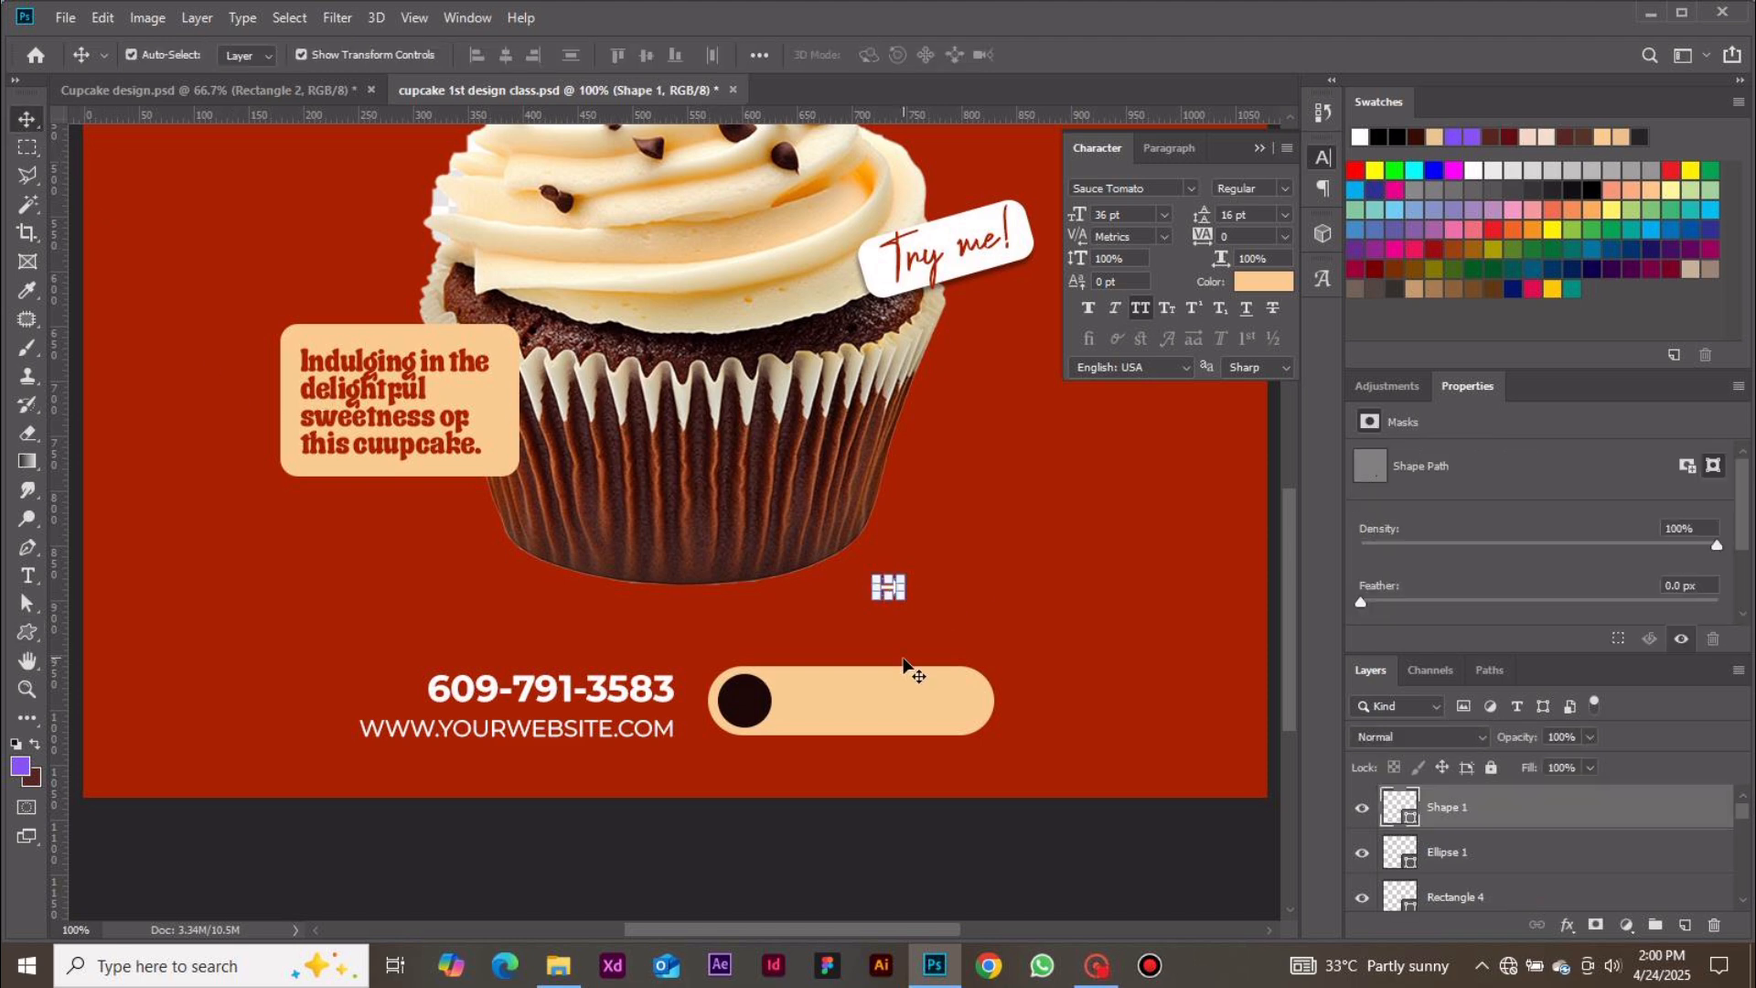
{"action": "left_click", "coordinate": [934, 806]}
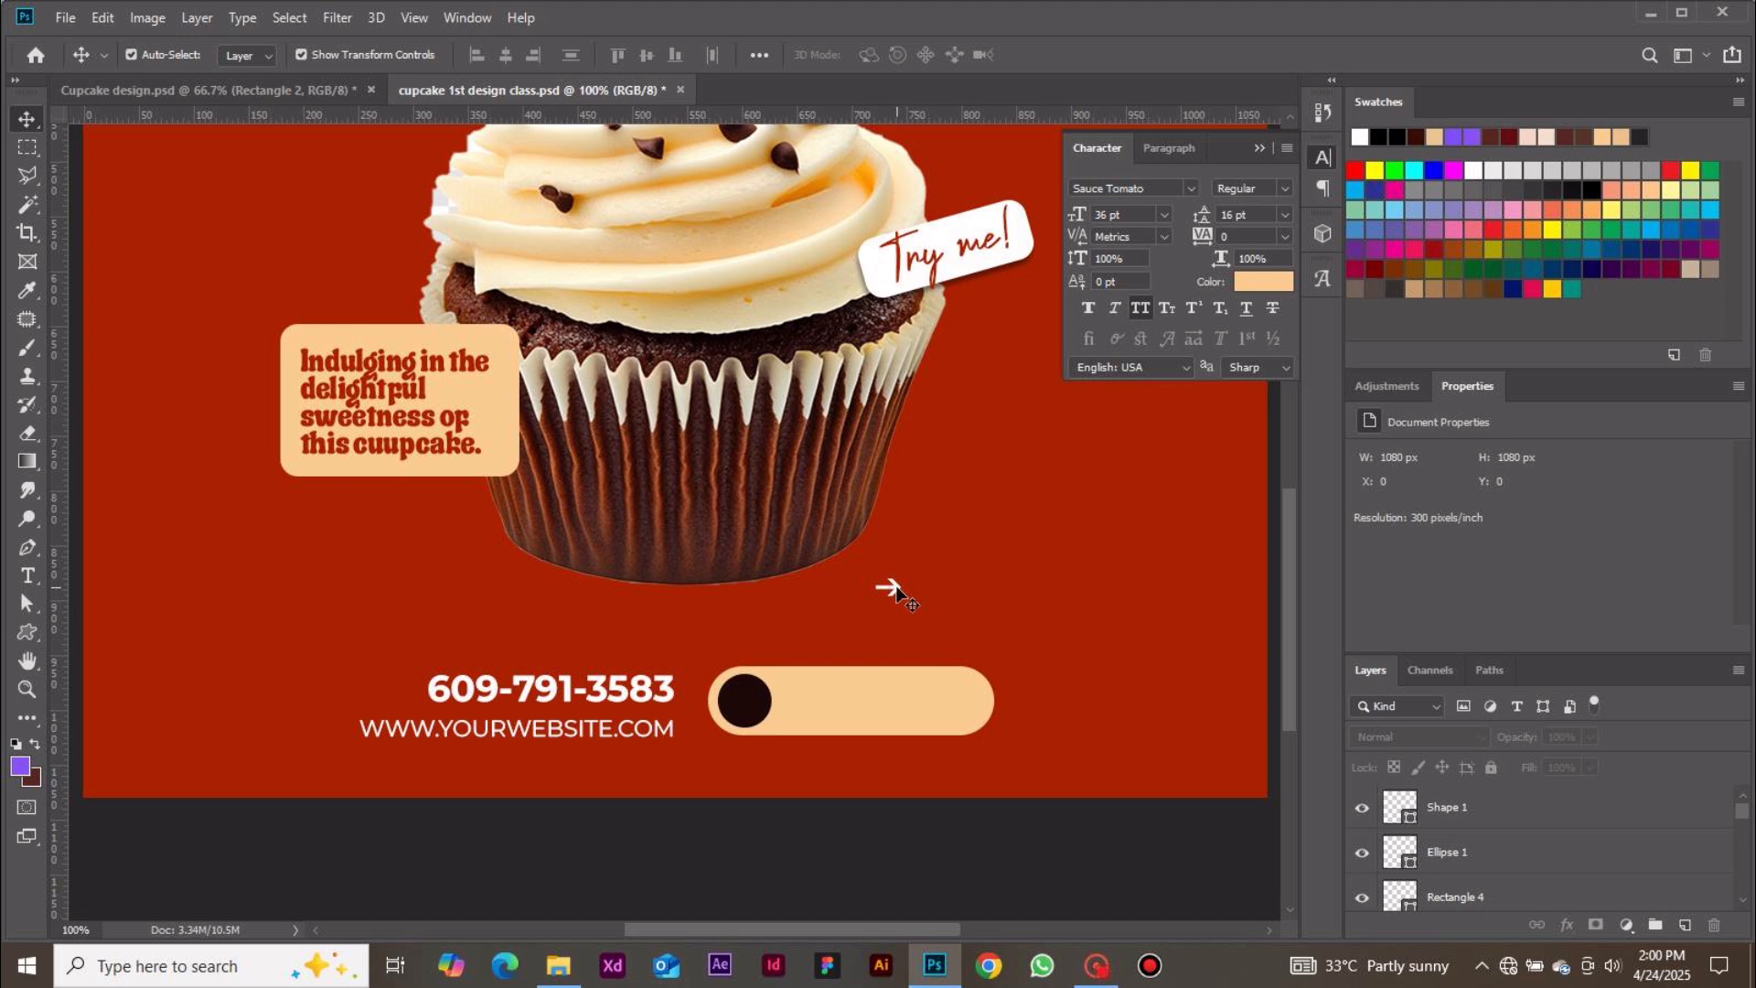
Move the arrow shape onto the center of the dark brown circle
{"action": "left_click_drag", "start_coordinate": [897, 593], "coordinate": [753, 707]}
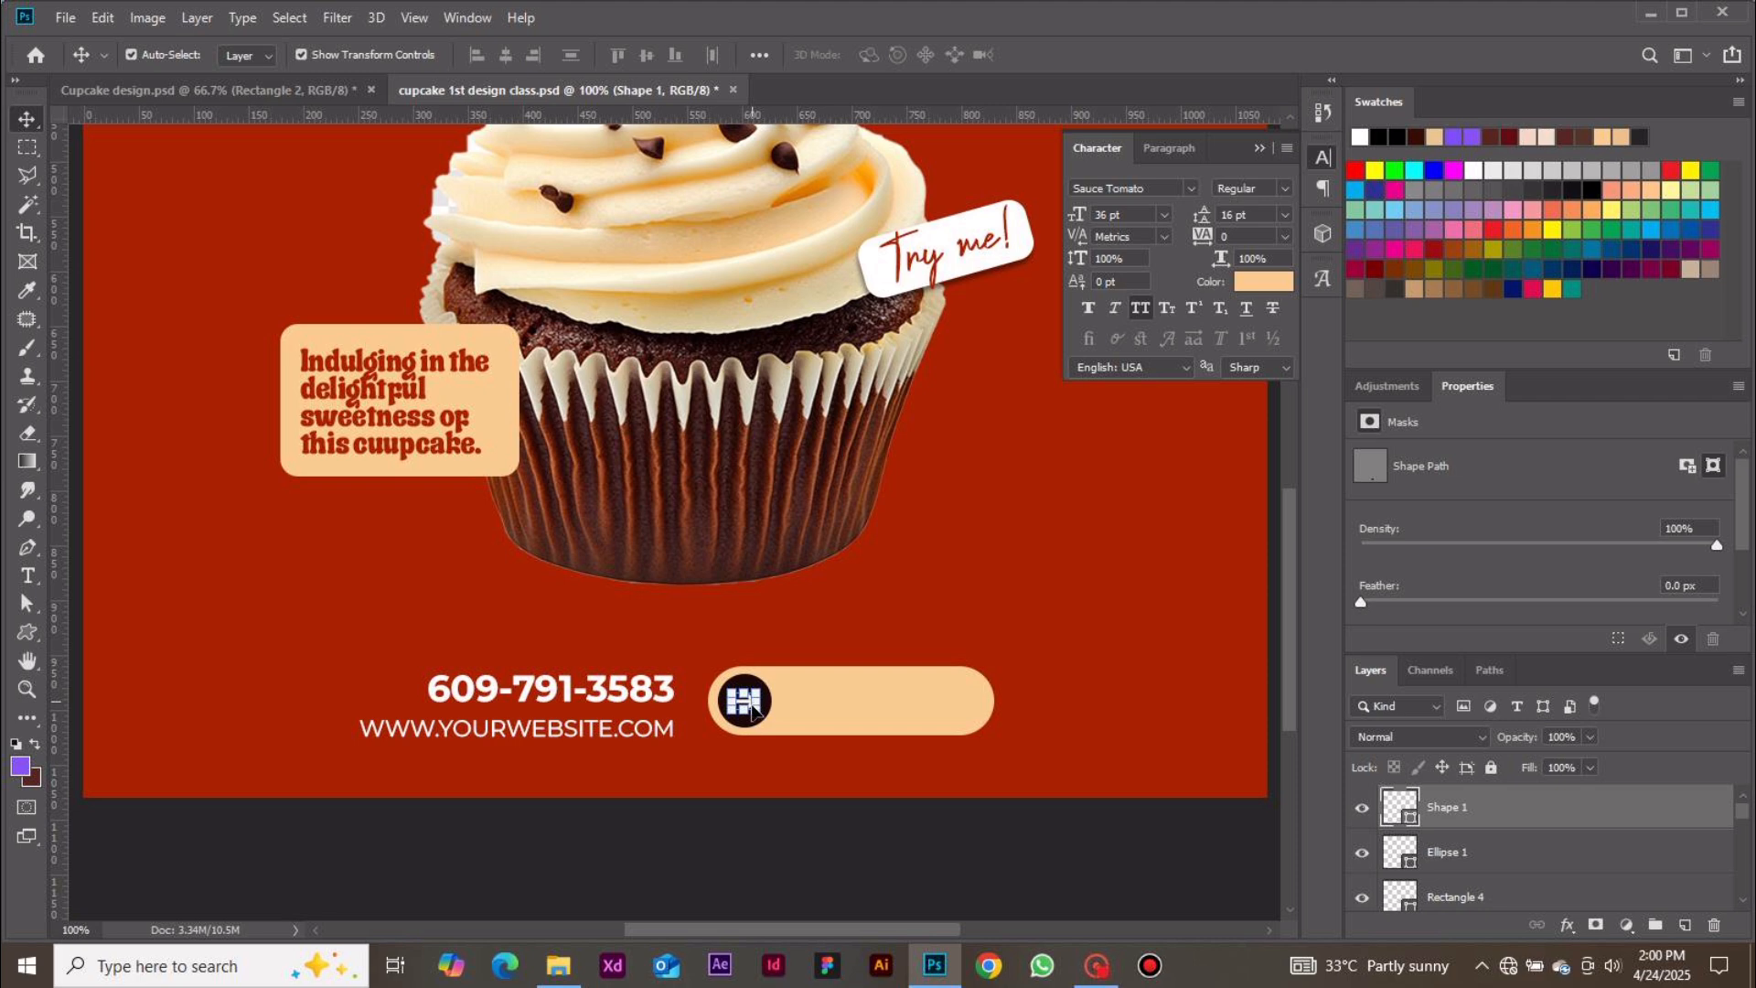
{"action": "left_click", "coordinate": [801, 859]}
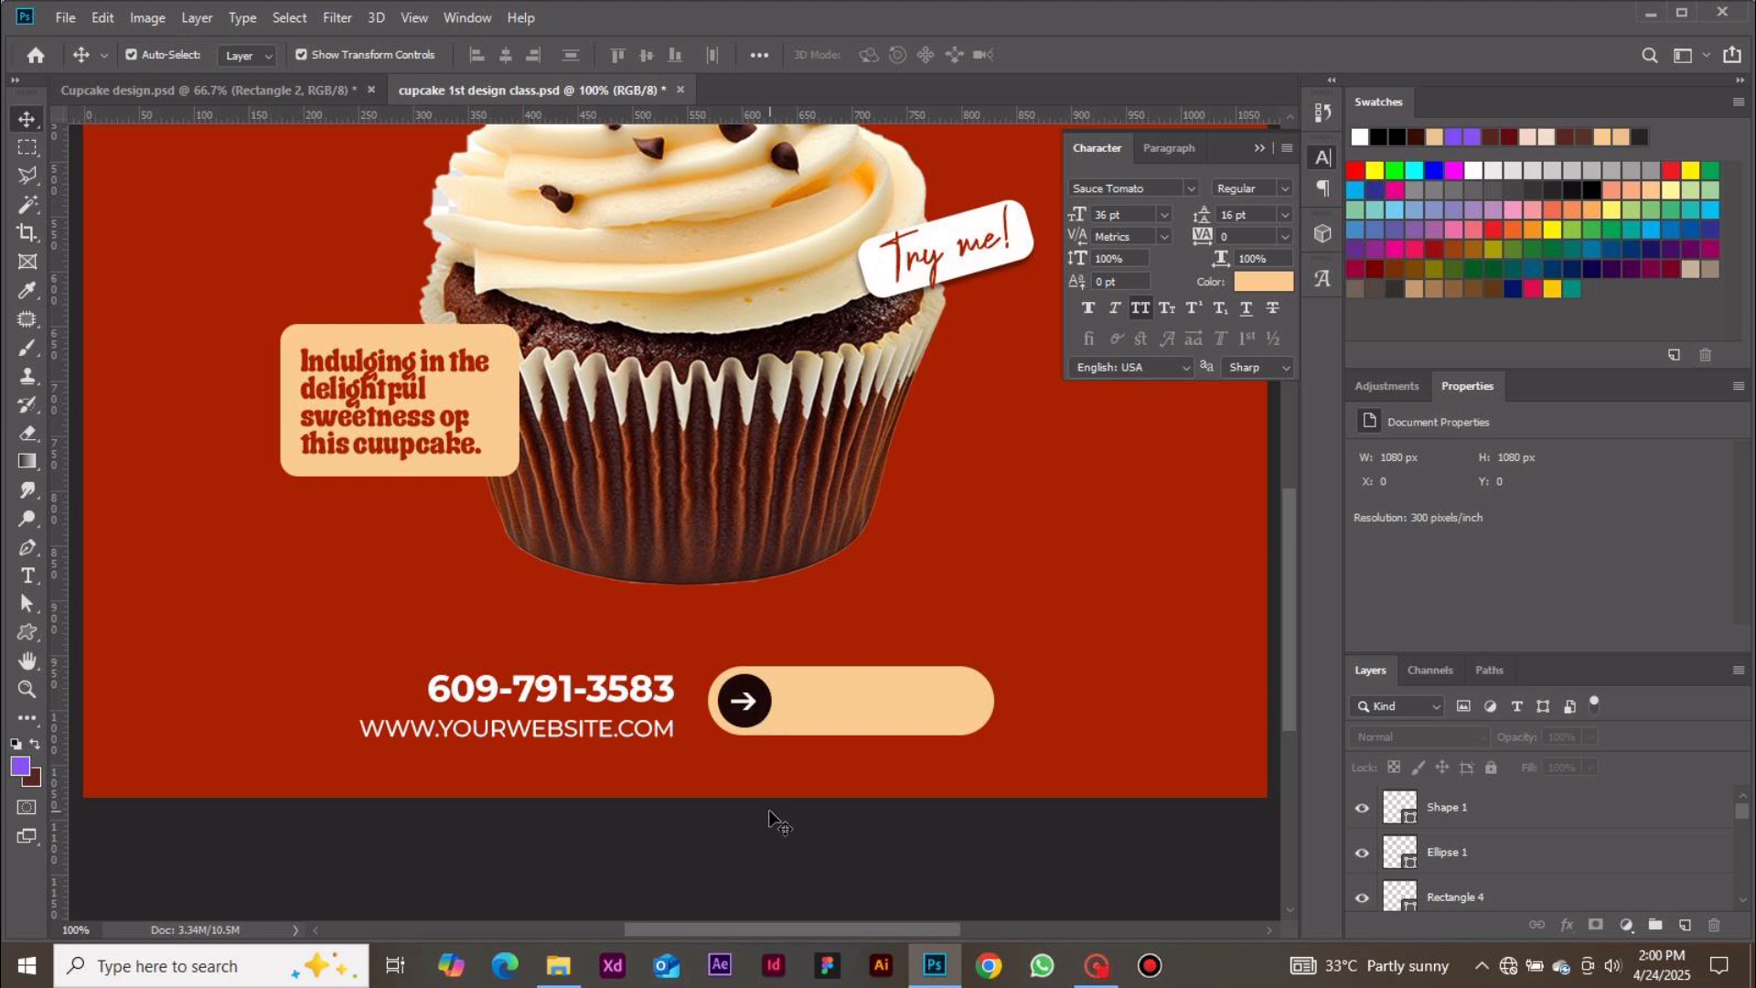
Add a text layer inside the button and set its font to Montserrat Bold at 6 pt
{"action": "key", "text": "t"}
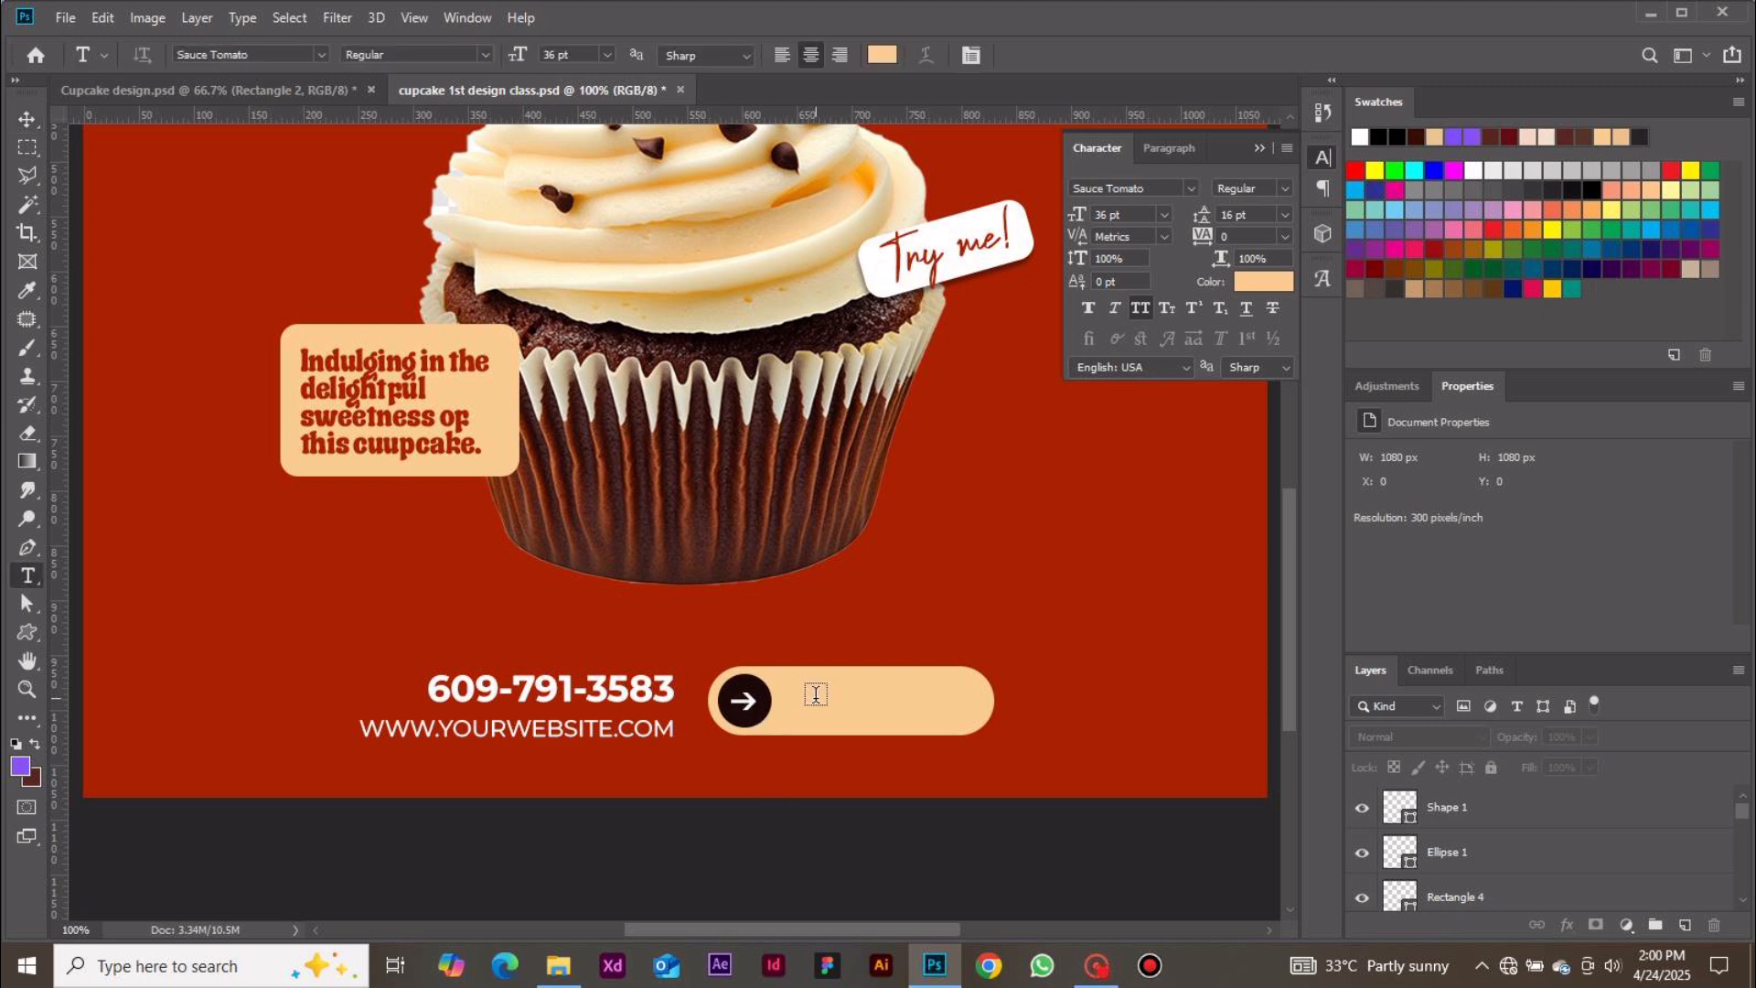
{"action": "left_click", "coordinate": [812, 702]}
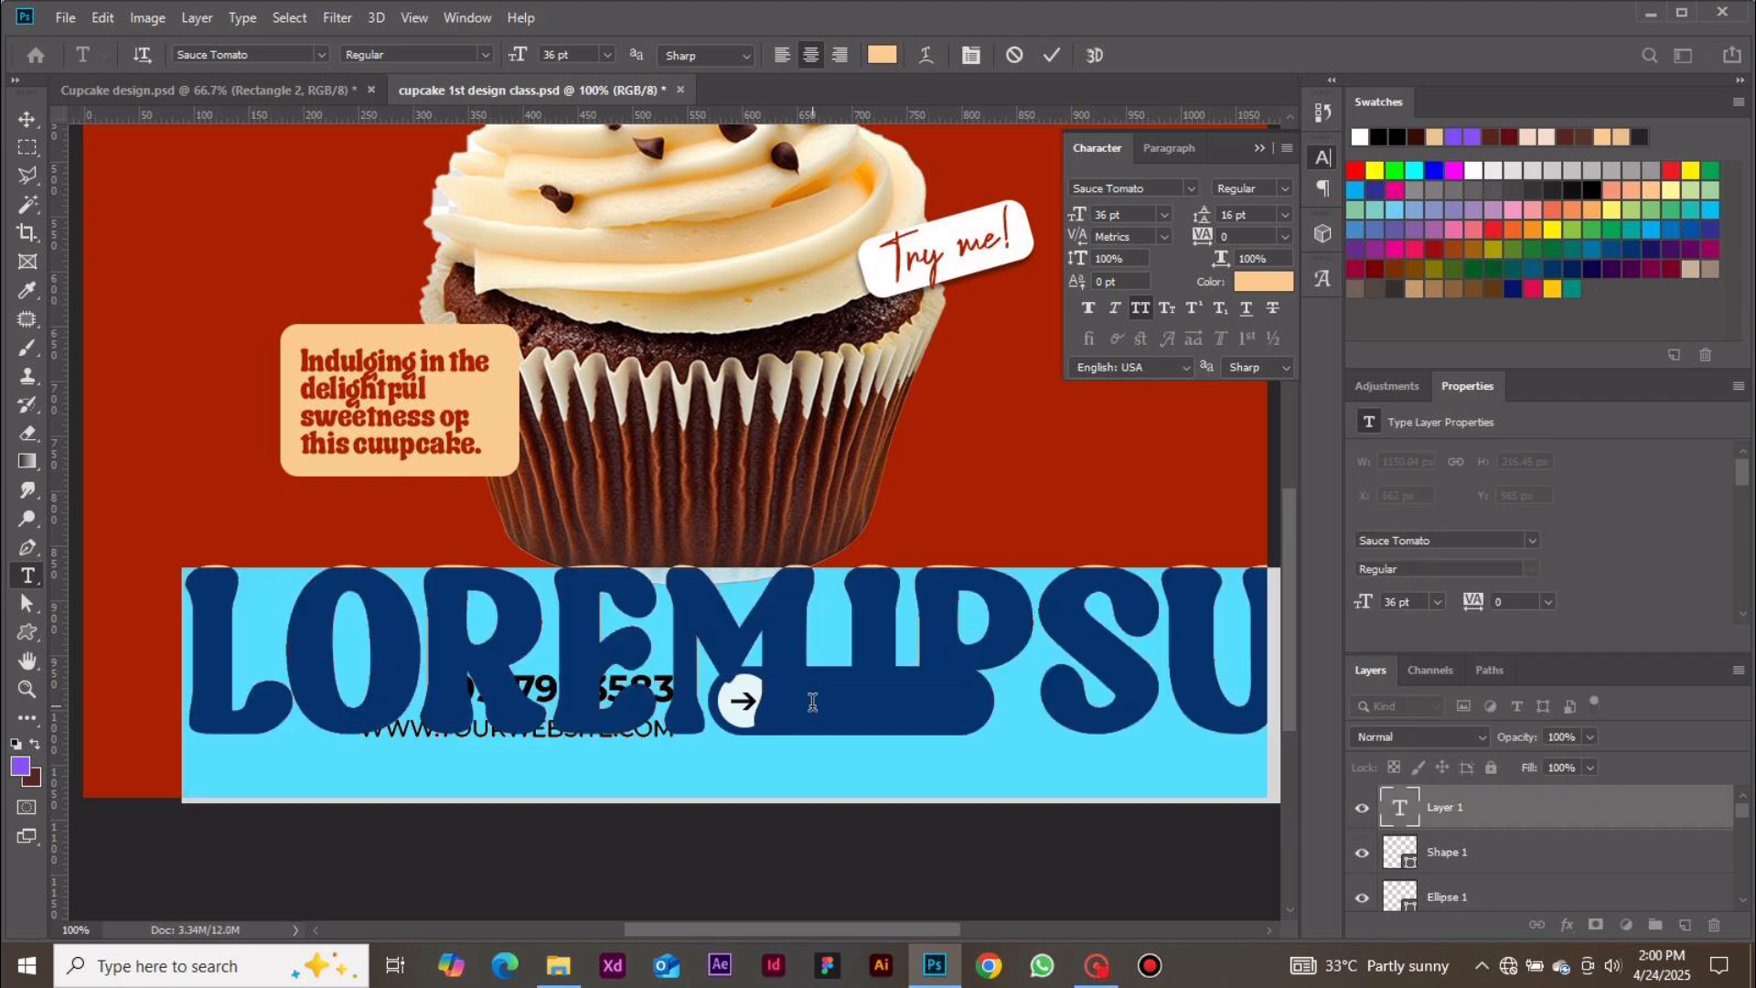
{"action": "left_click", "coordinate": [1193, 189]}
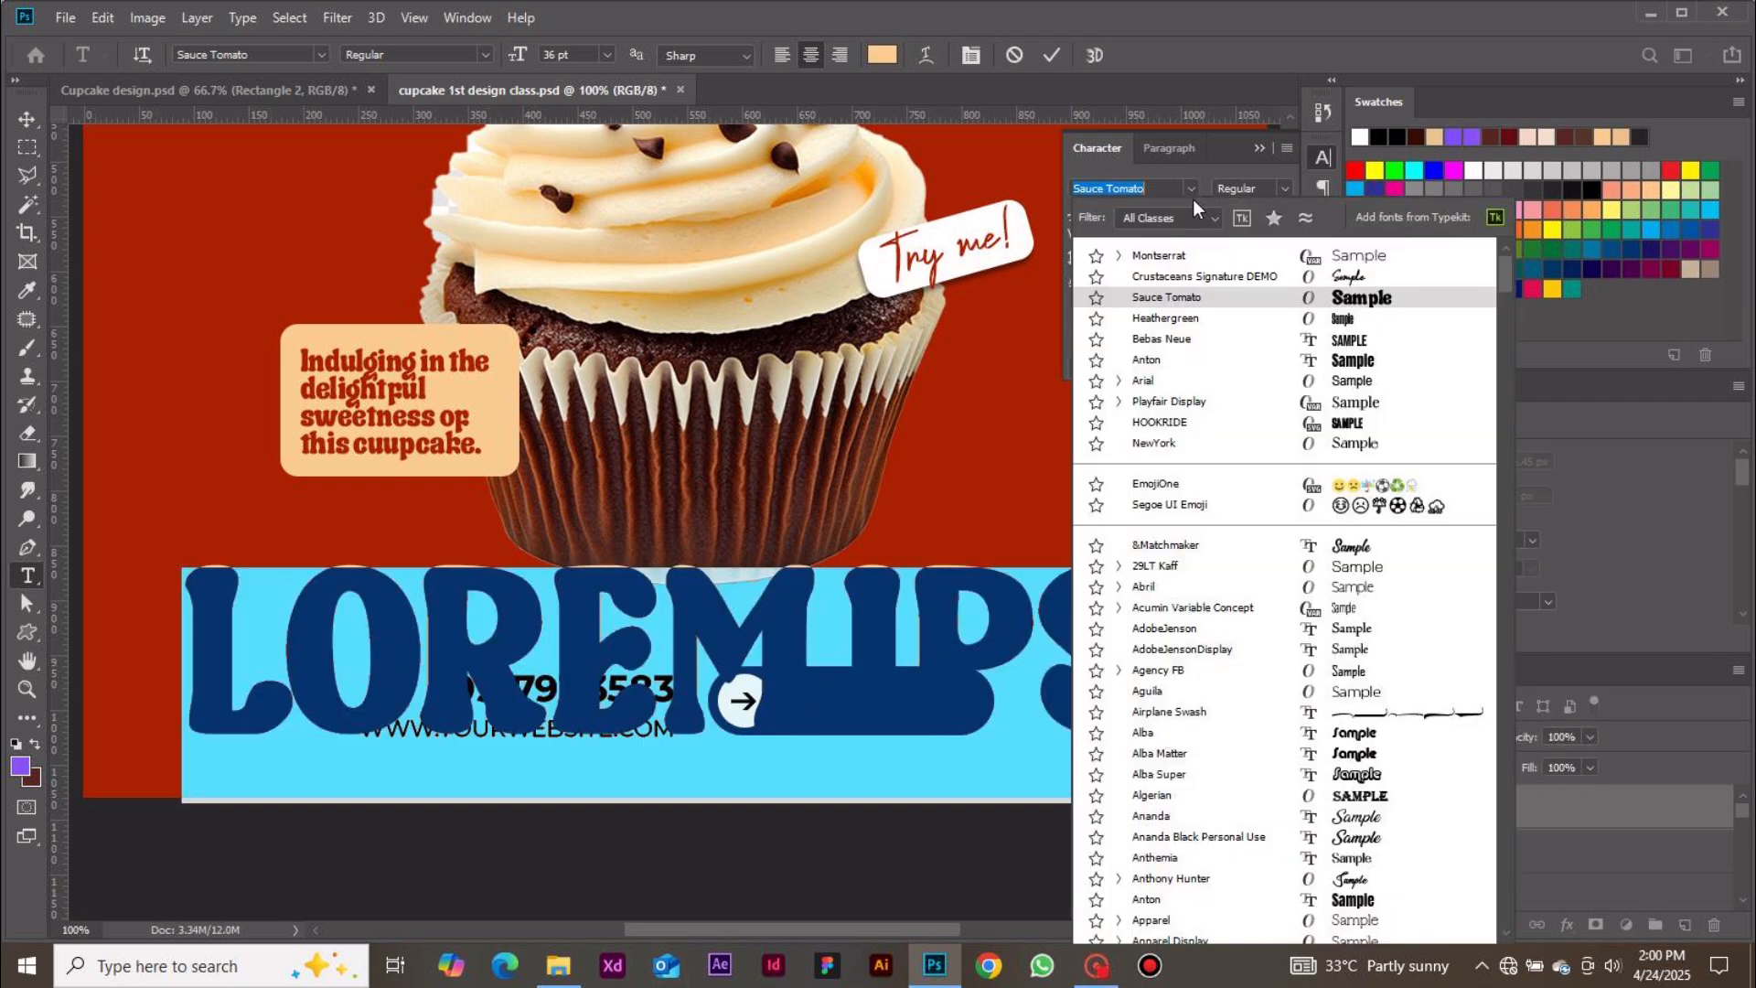
{"action": "left_click", "coordinate": [1193, 263]}
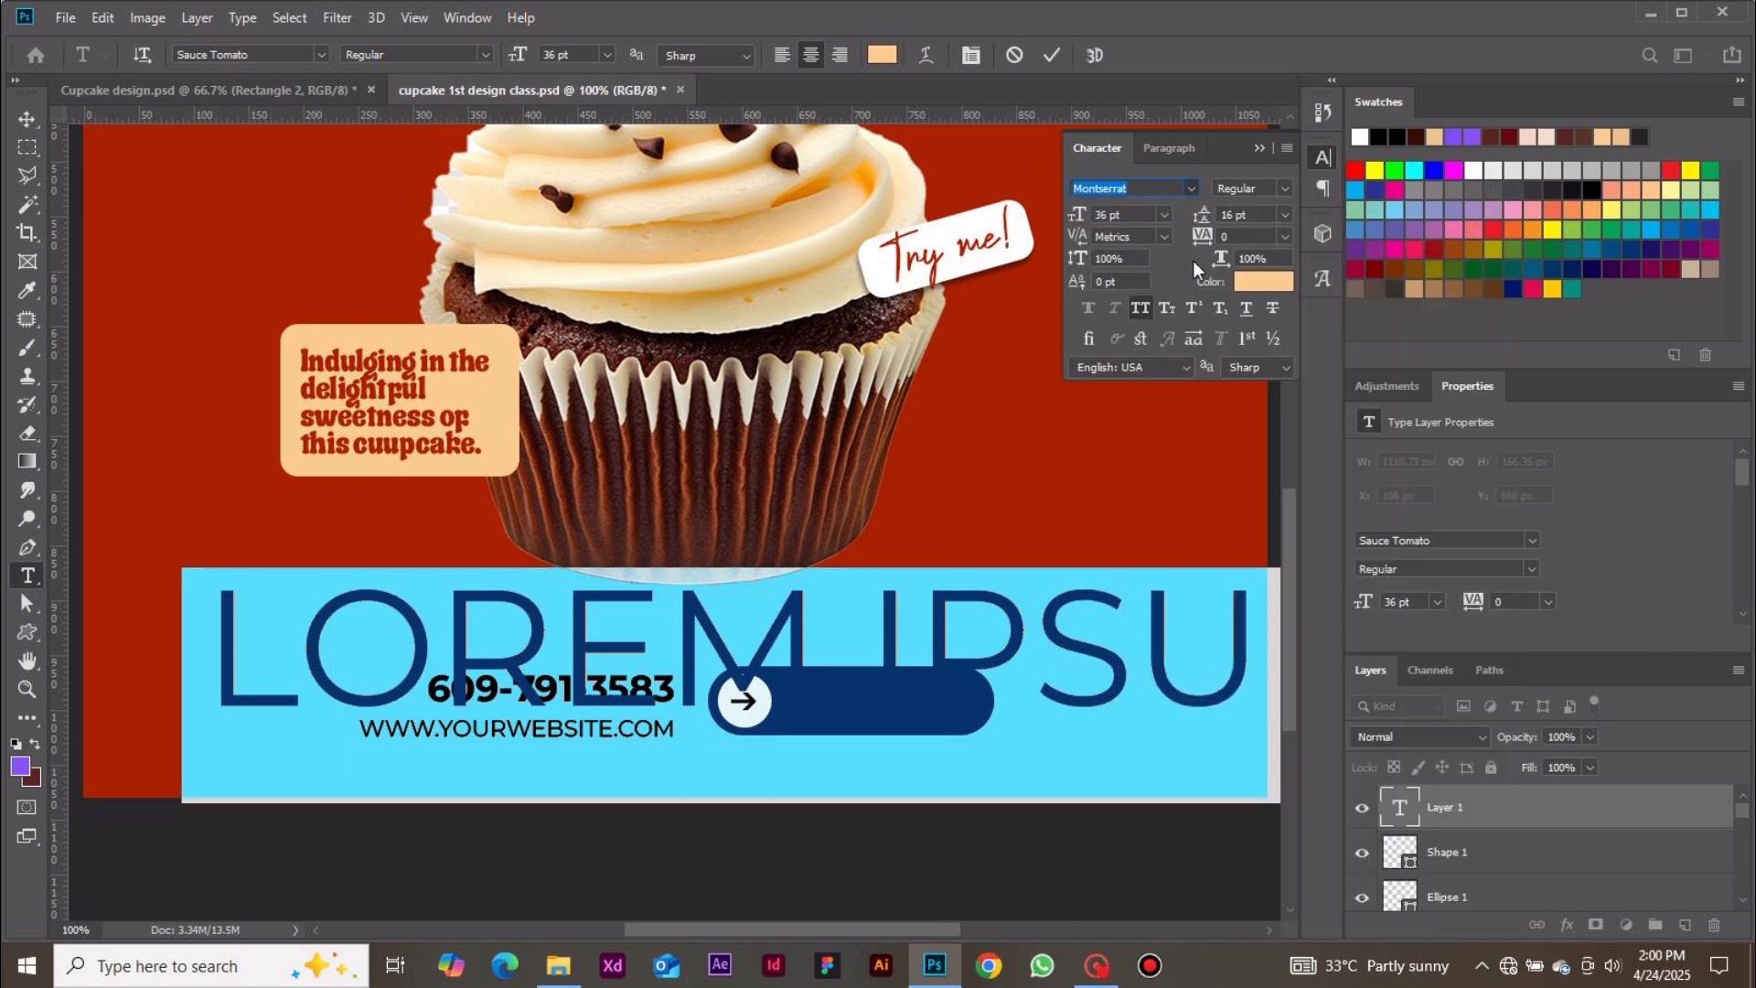
{"action": "left_click", "coordinate": [1286, 190]}
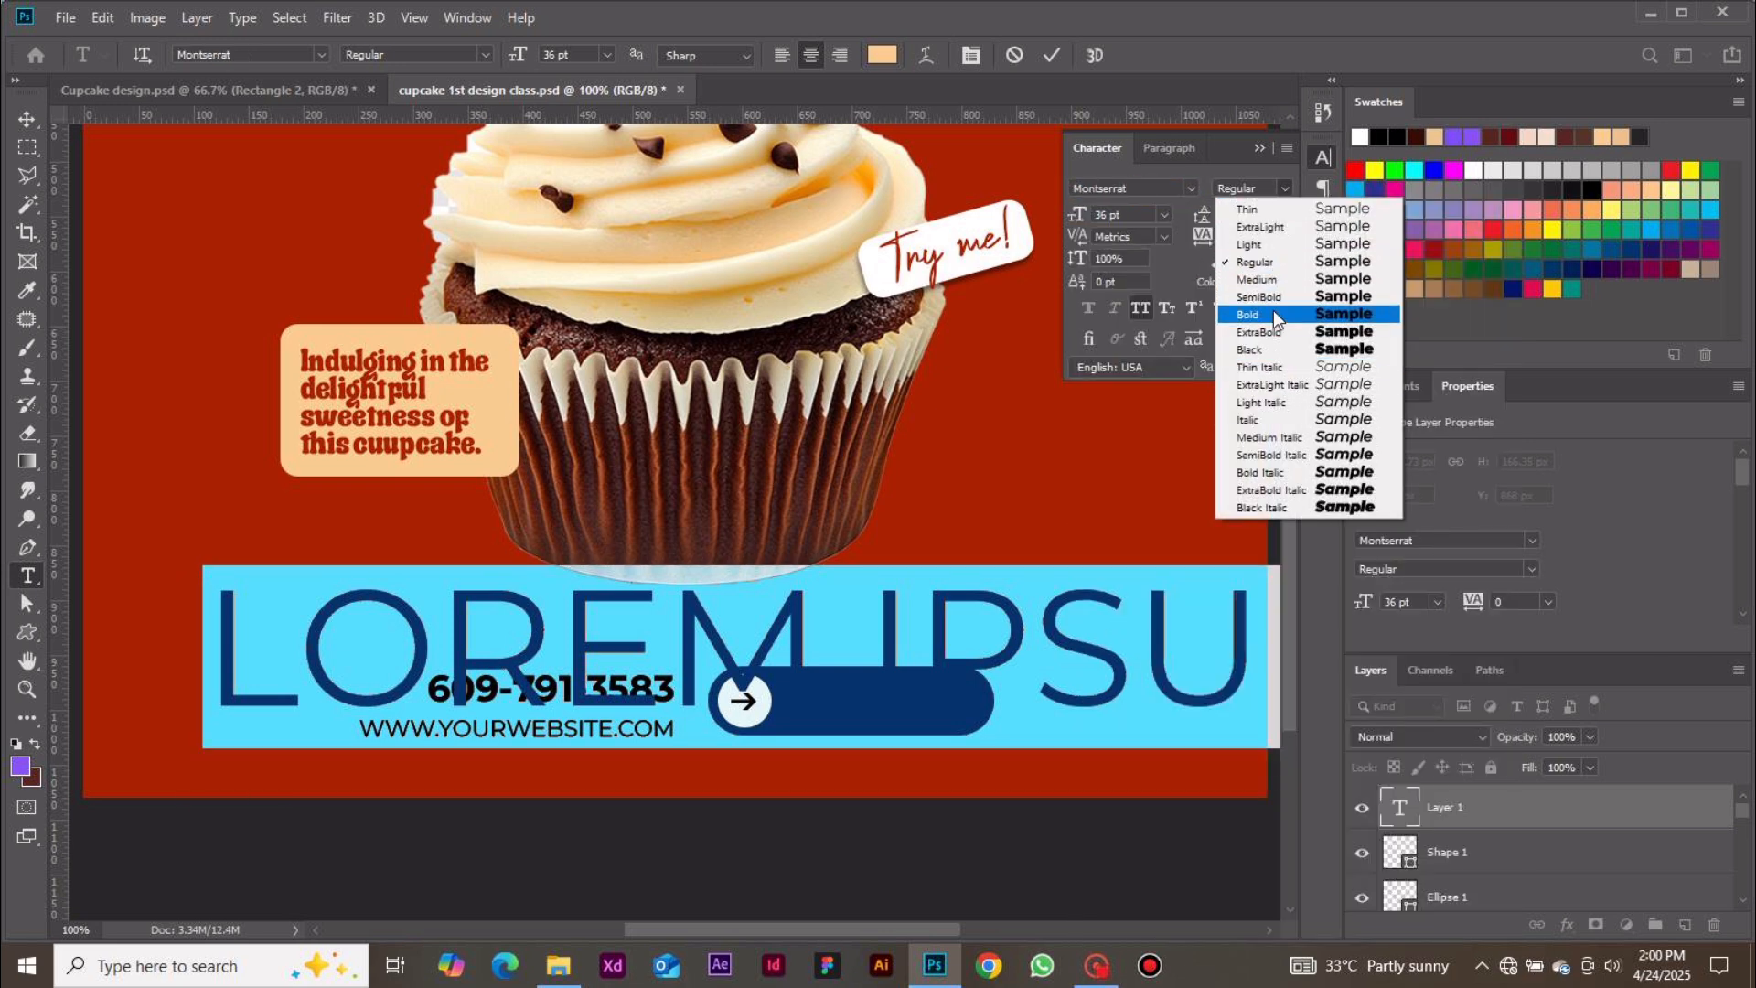
{"action": "left_click", "coordinate": [1273, 313]}
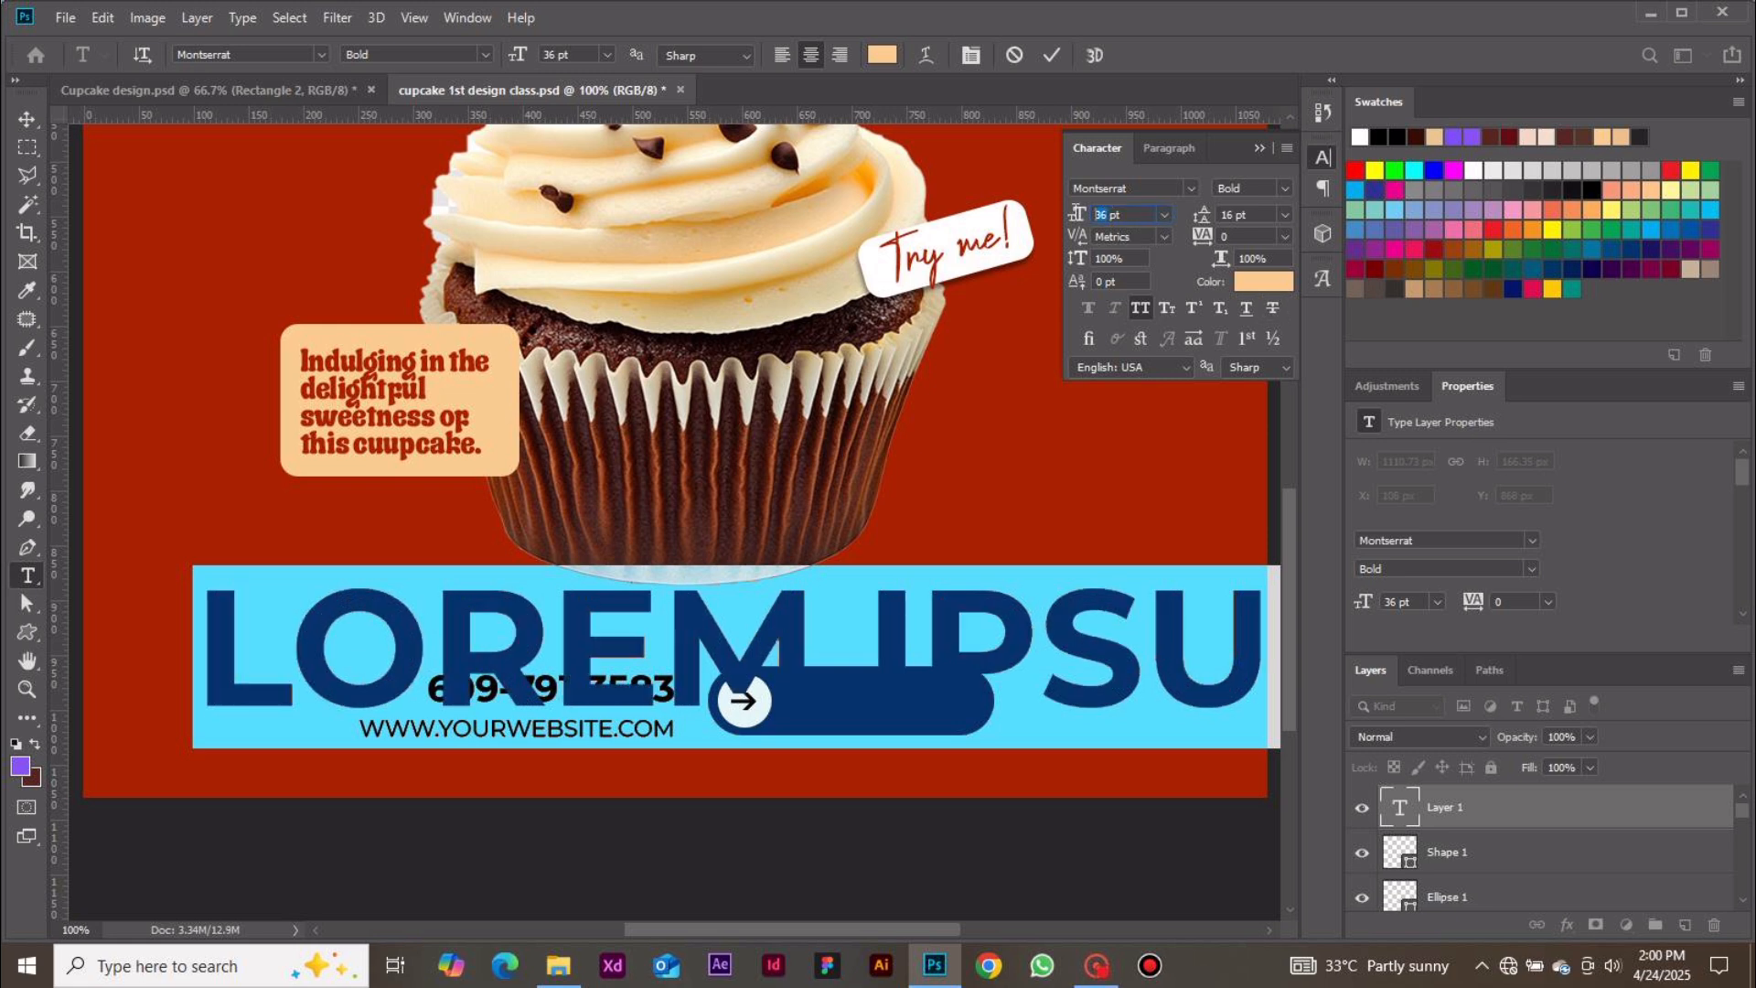
{"action": "left_click", "coordinate": [1164, 215]}
{"action": "left_click", "coordinate": [1136, 263]}
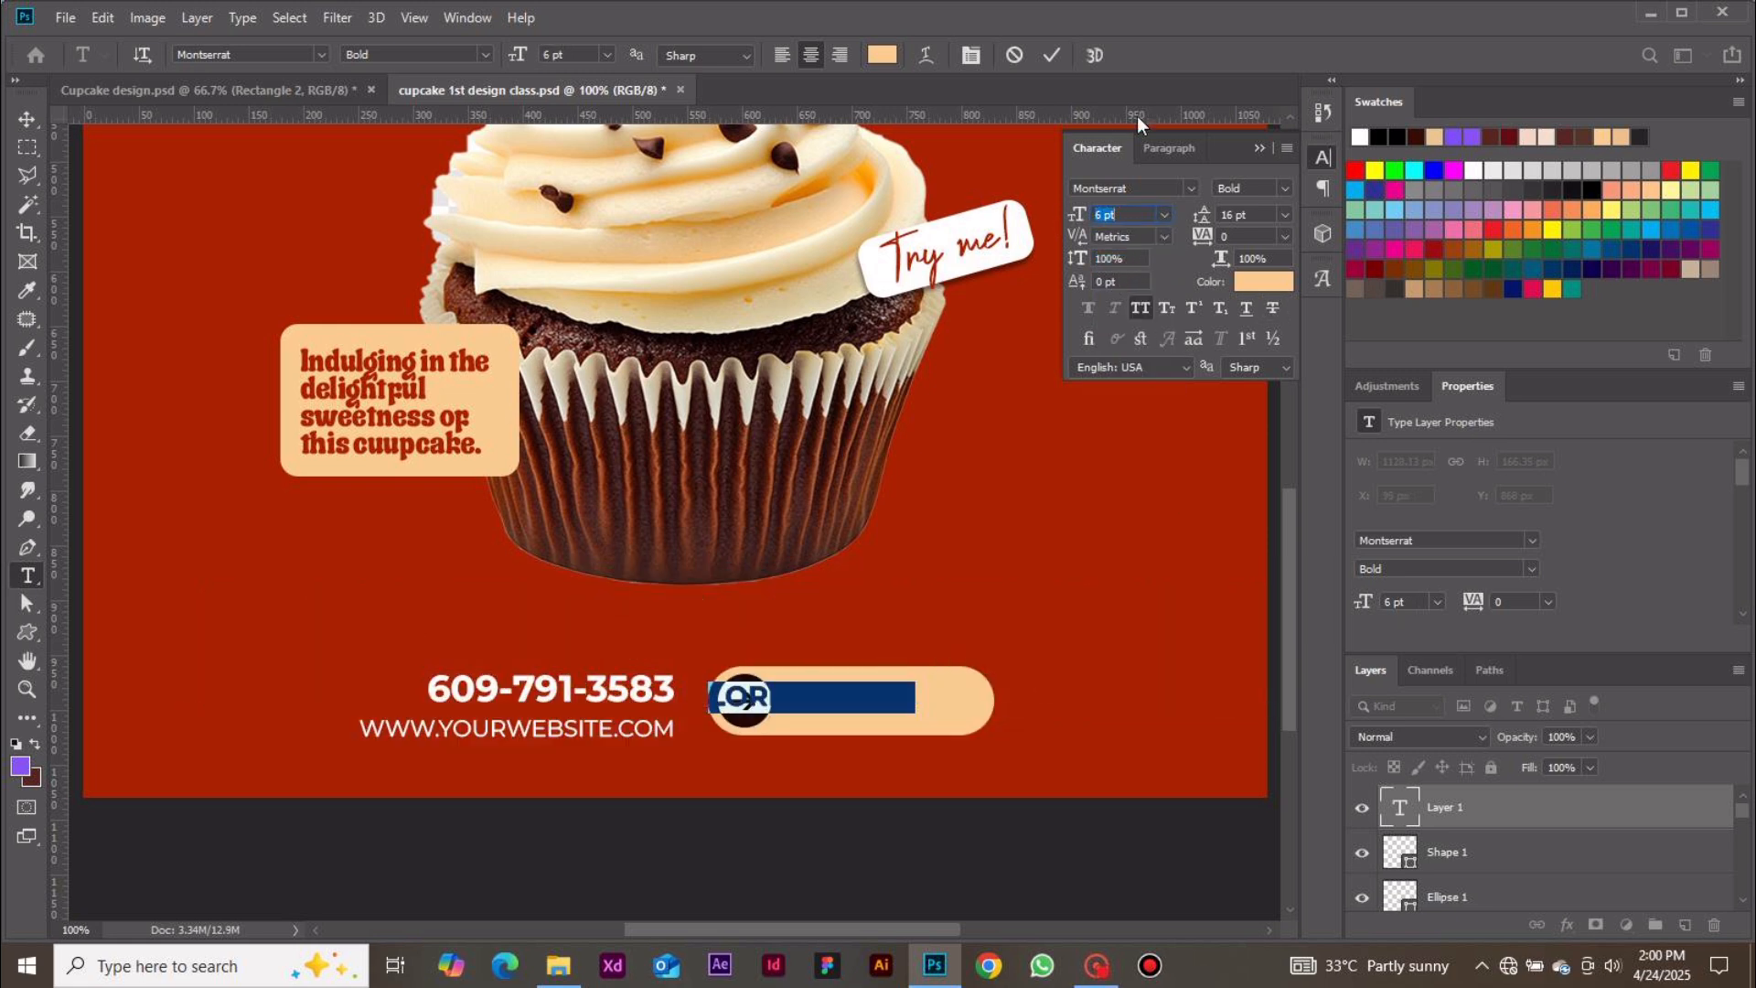
{"action": "left_click", "coordinate": [1052, 57]}
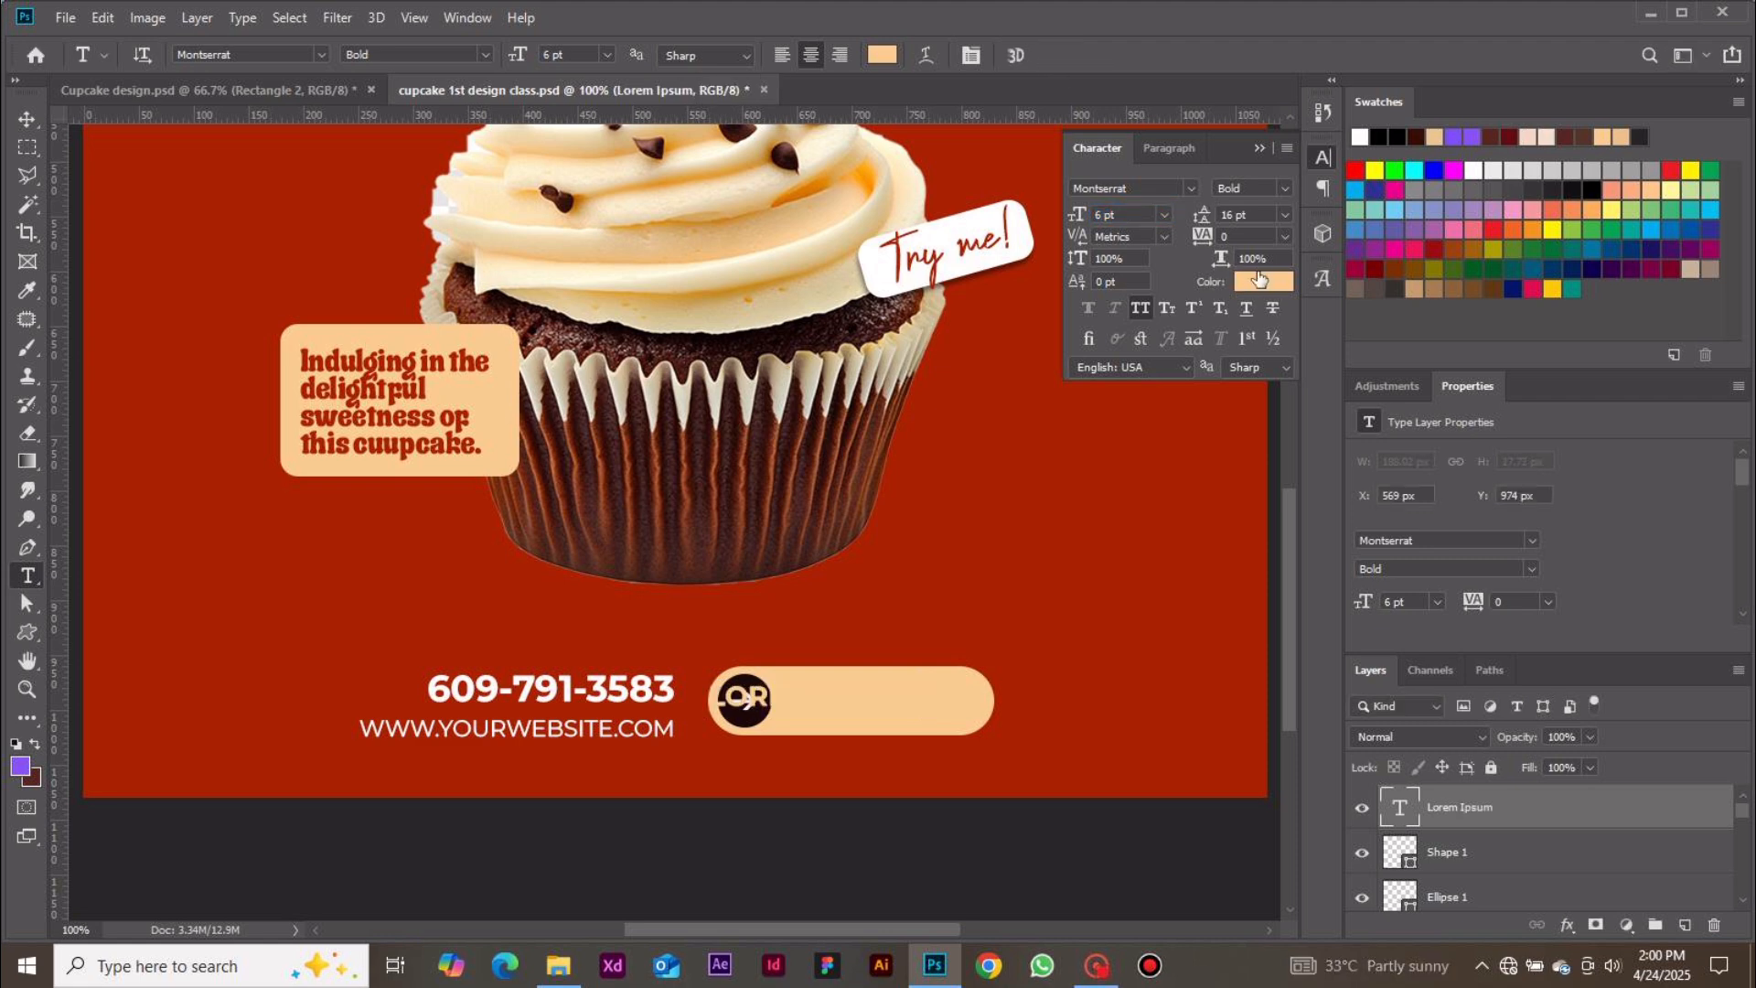
Set the button text color to the dark brown 1c0907 sampled from the circle
{"action": "left_click", "coordinate": [1263, 281]}
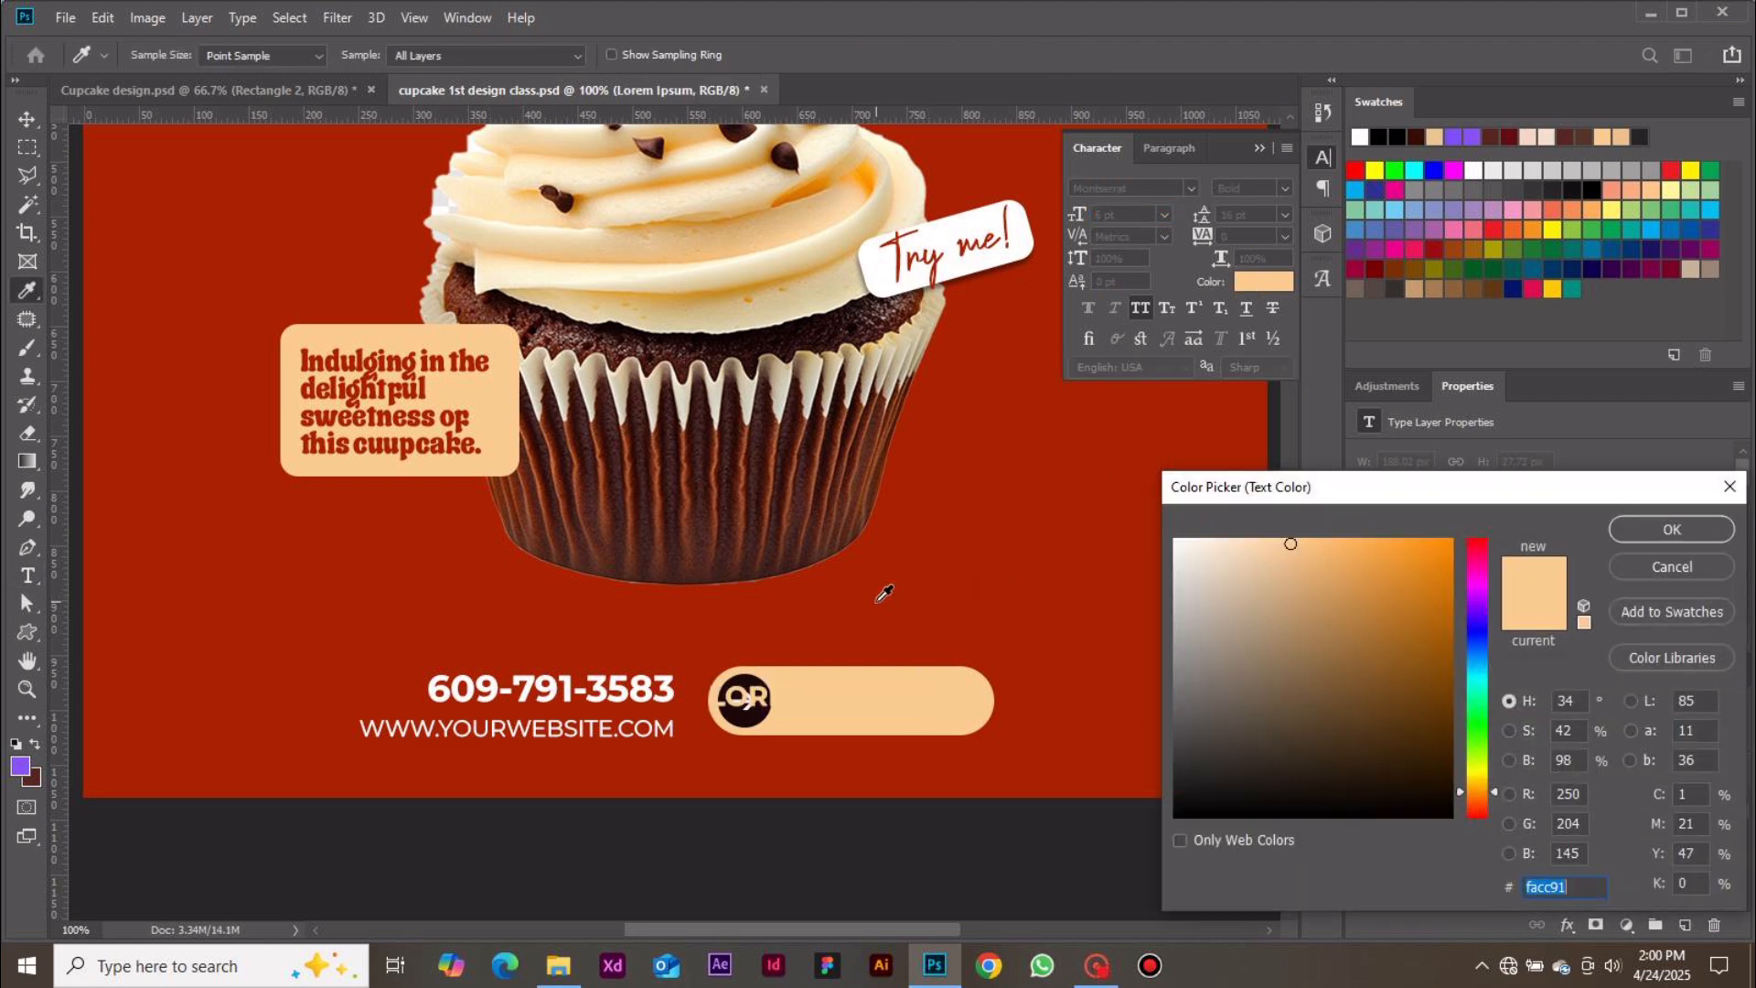
{"action": "left_click", "coordinate": [757, 709]}
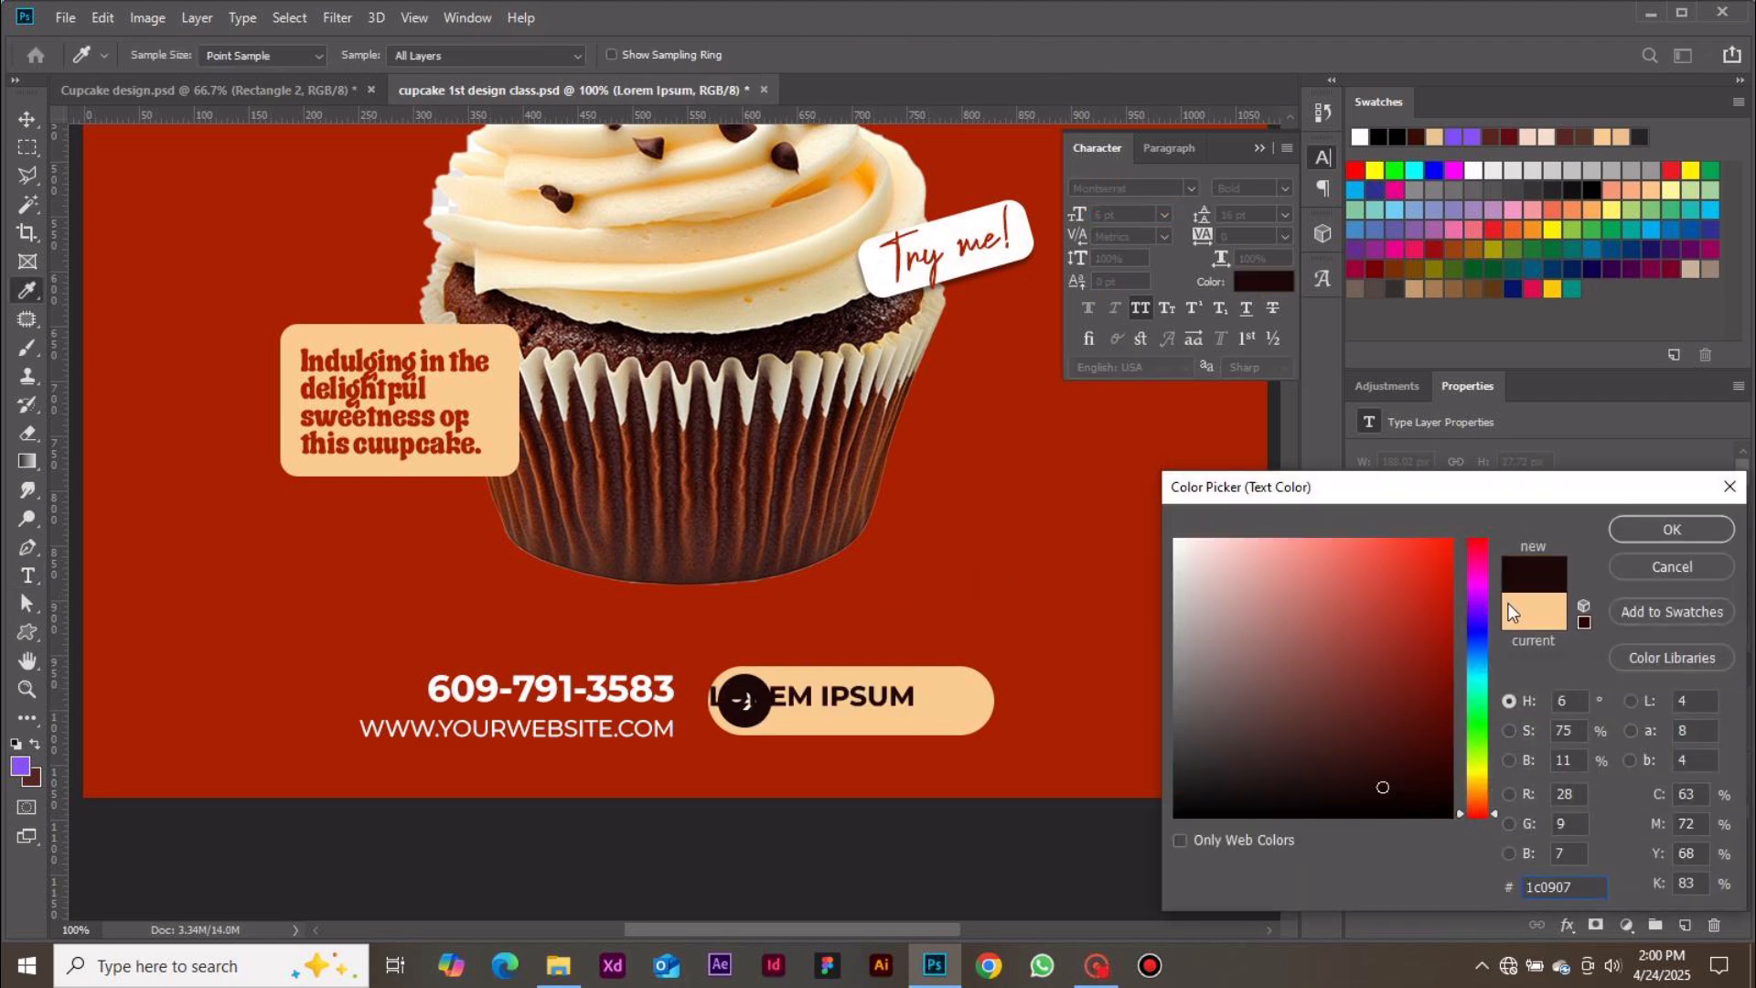
{"action": "left_click", "coordinate": [1646, 534]}
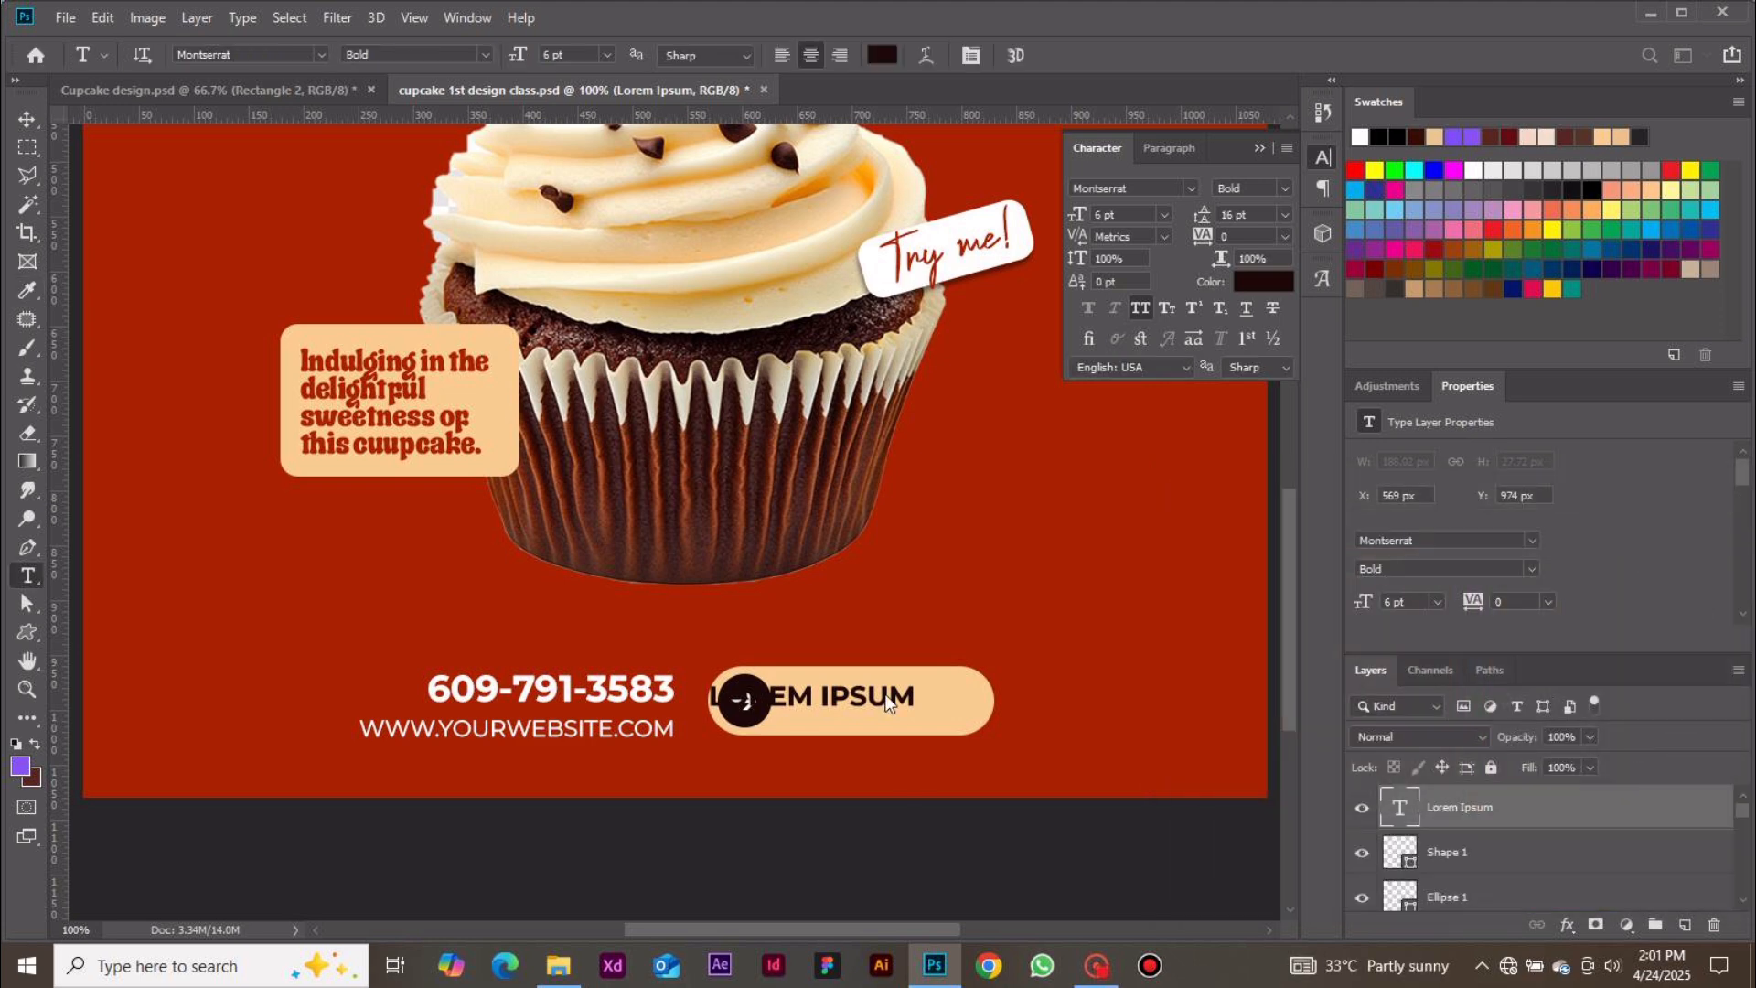
Replace the button's placeholder text with ORDER NOW
{"action": "left_click", "coordinate": [883, 699]}
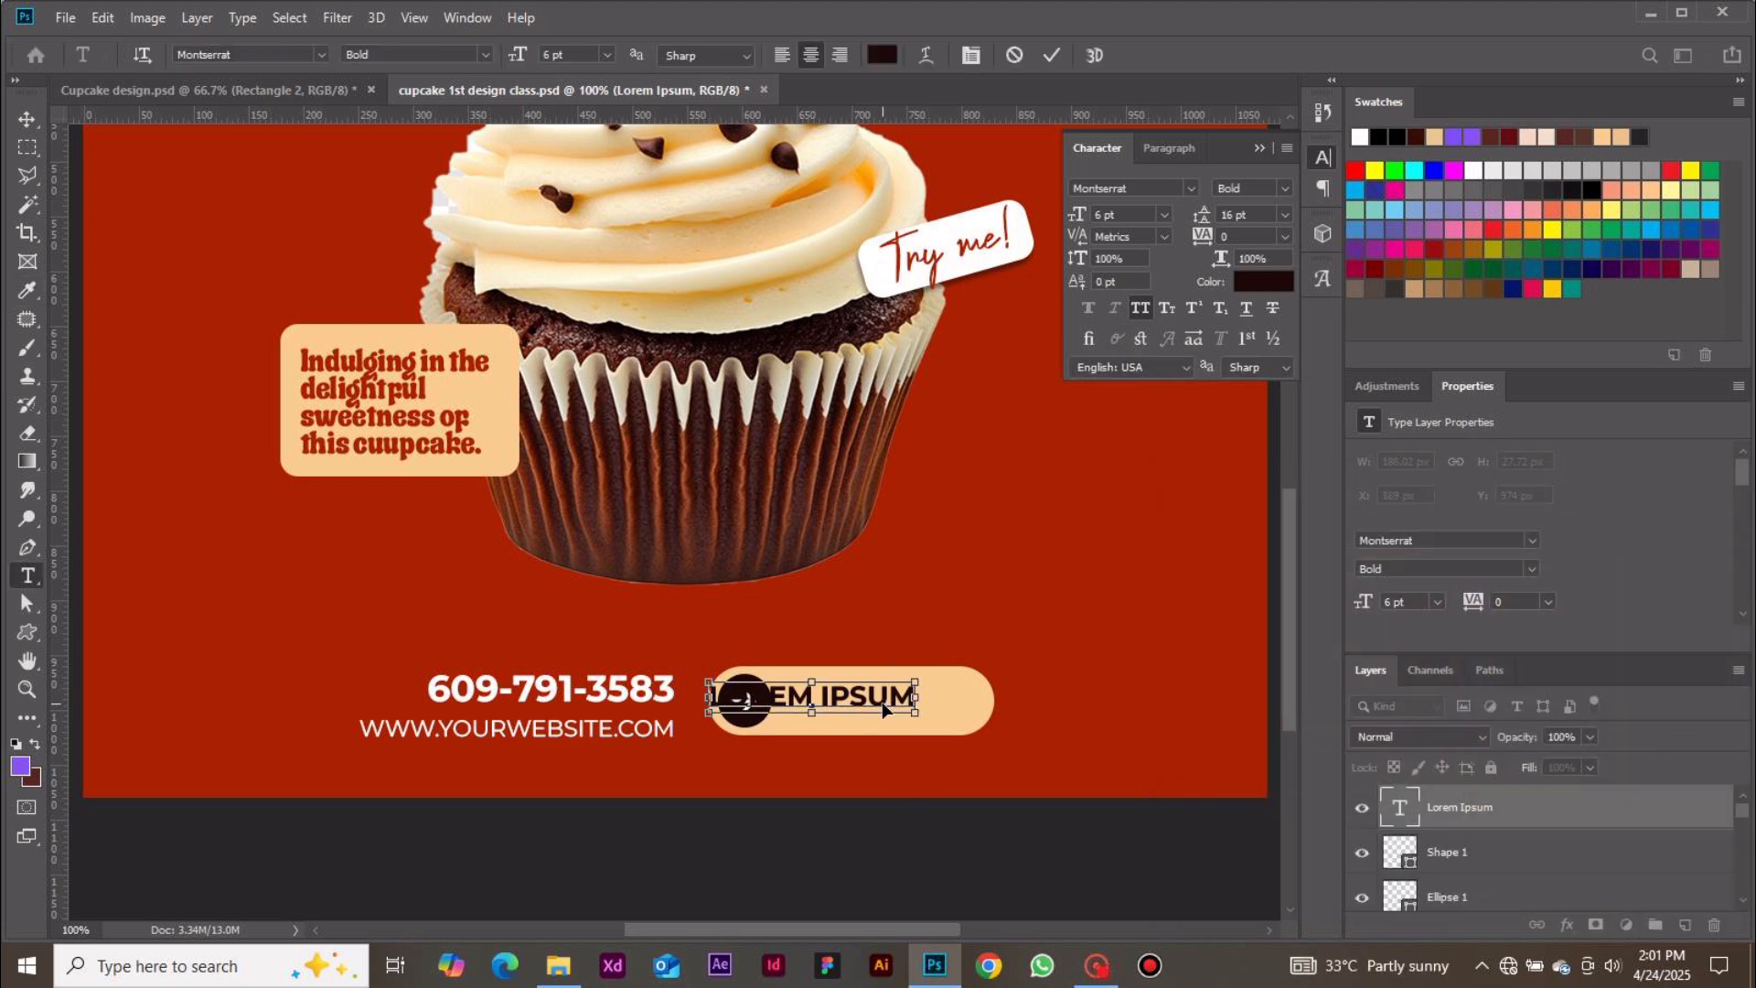
{"action": "key", "text": "ctrl+a"}
{"action": "type", "text": "O"}
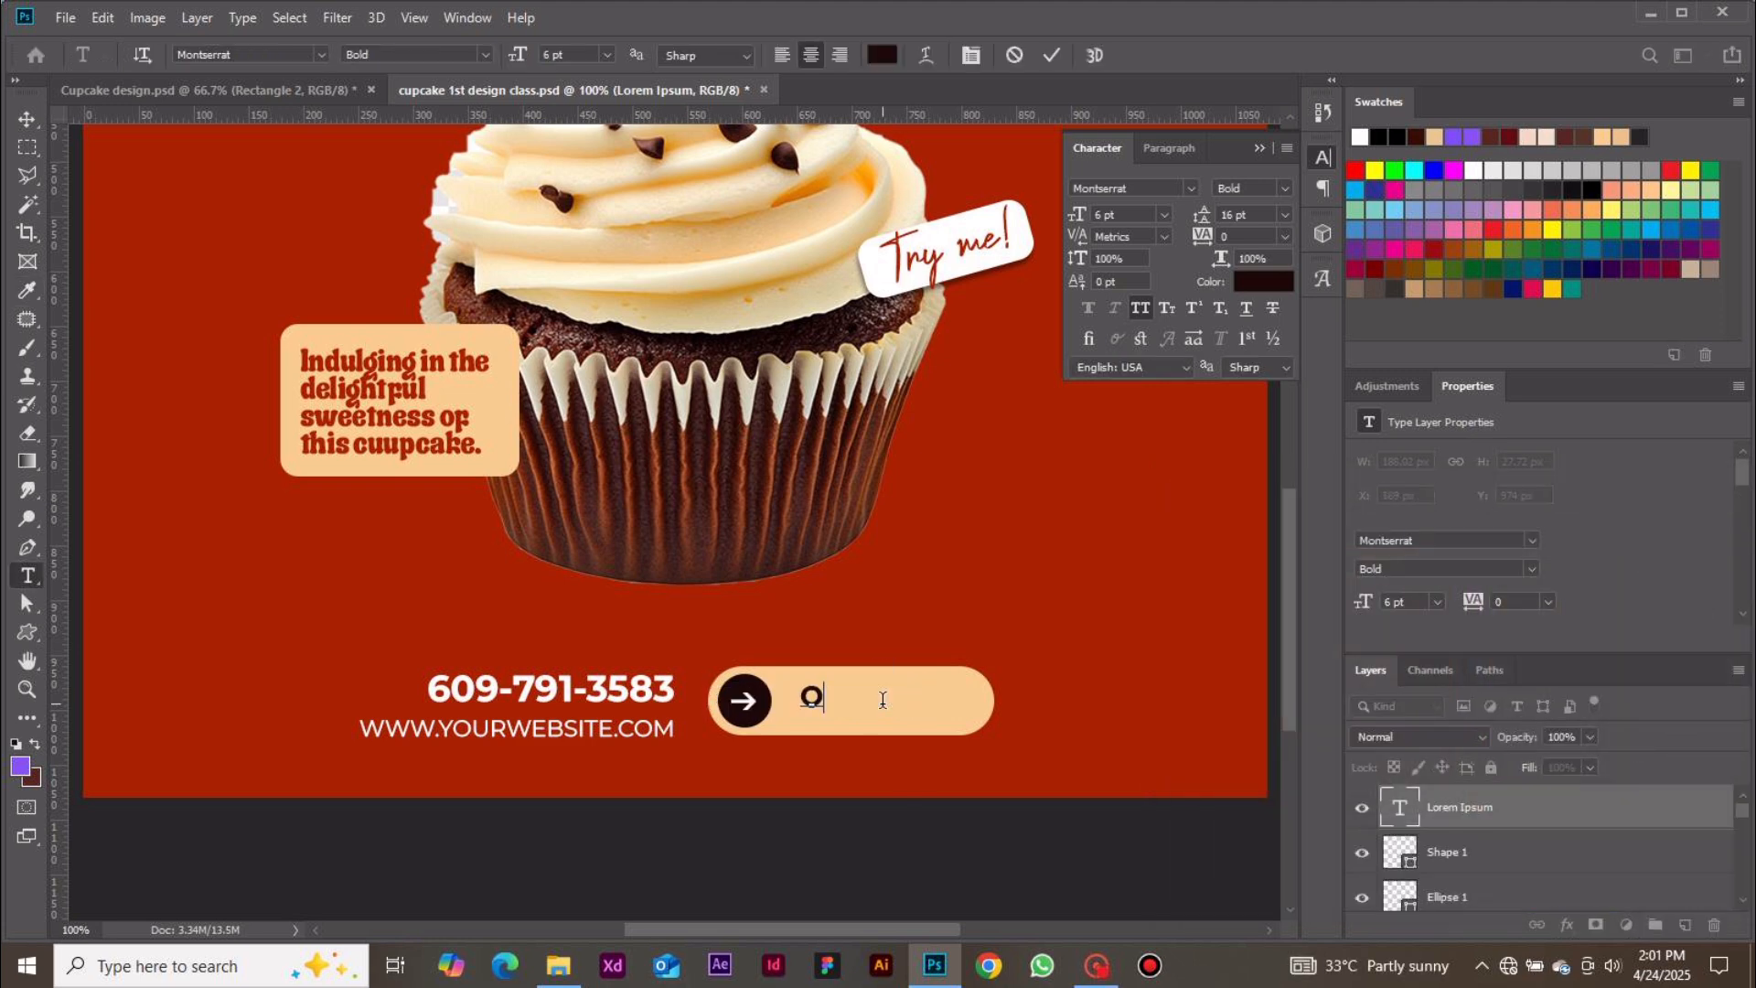
{"action": "type", "text": "RDER NOW"}
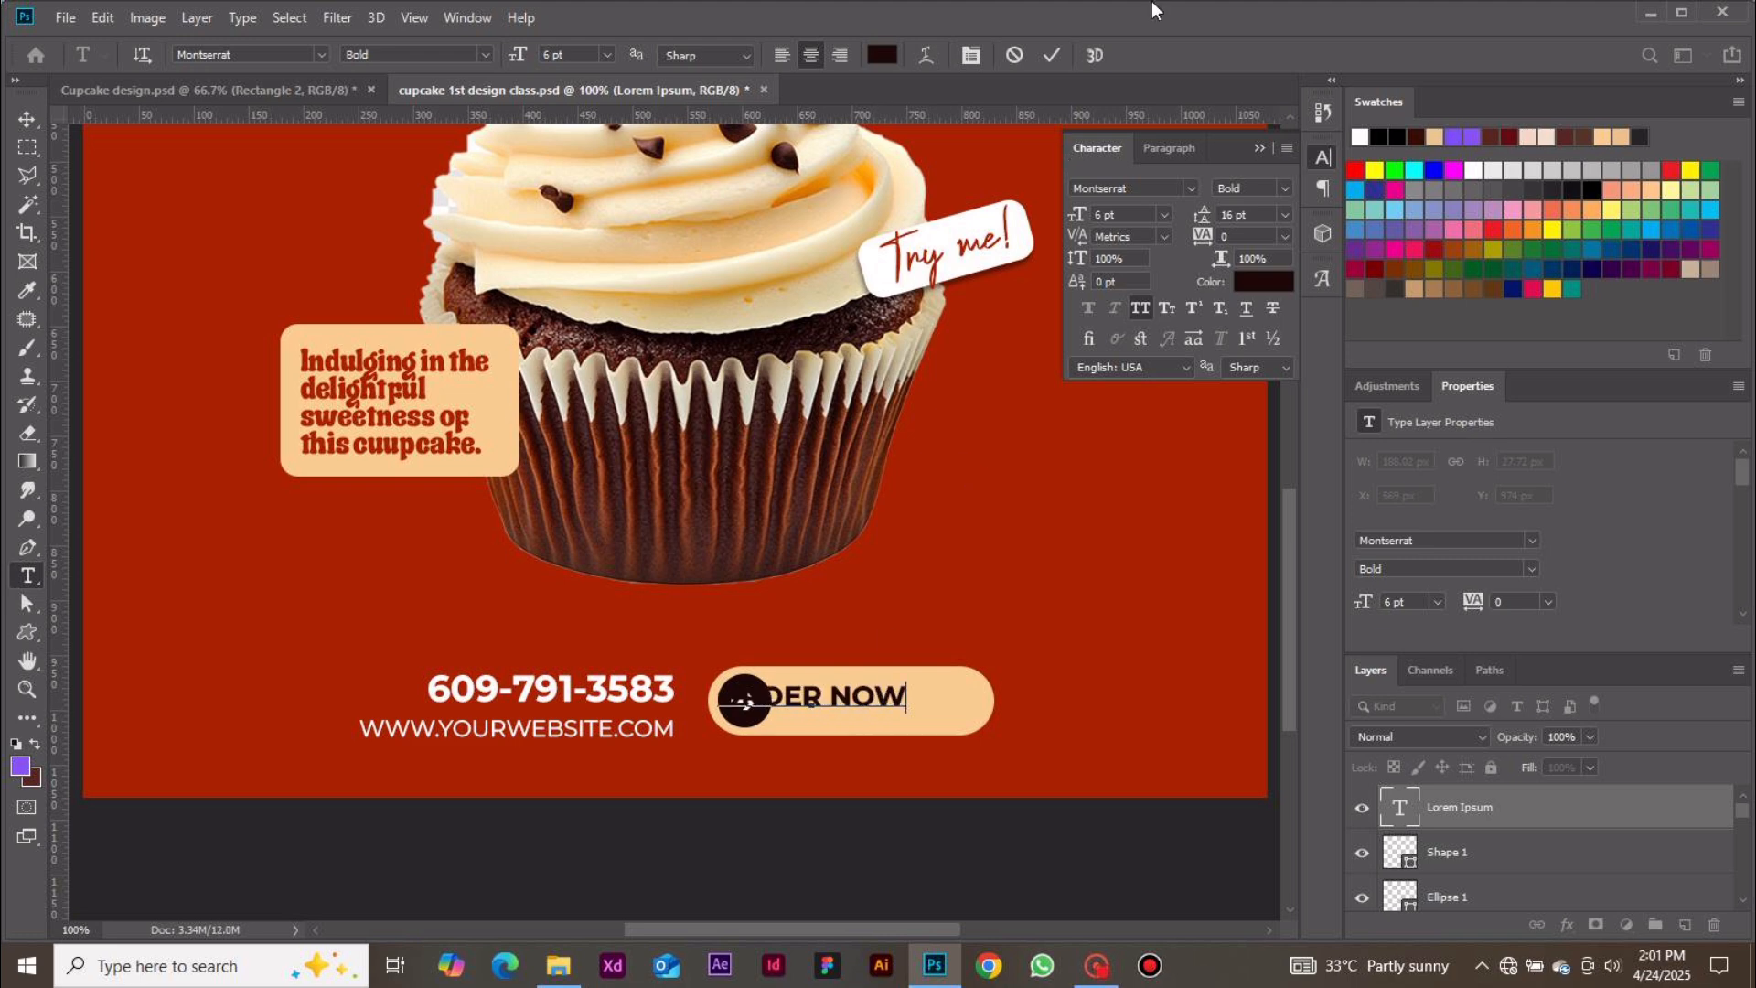
{"action": "left_click", "coordinate": [1051, 56]}
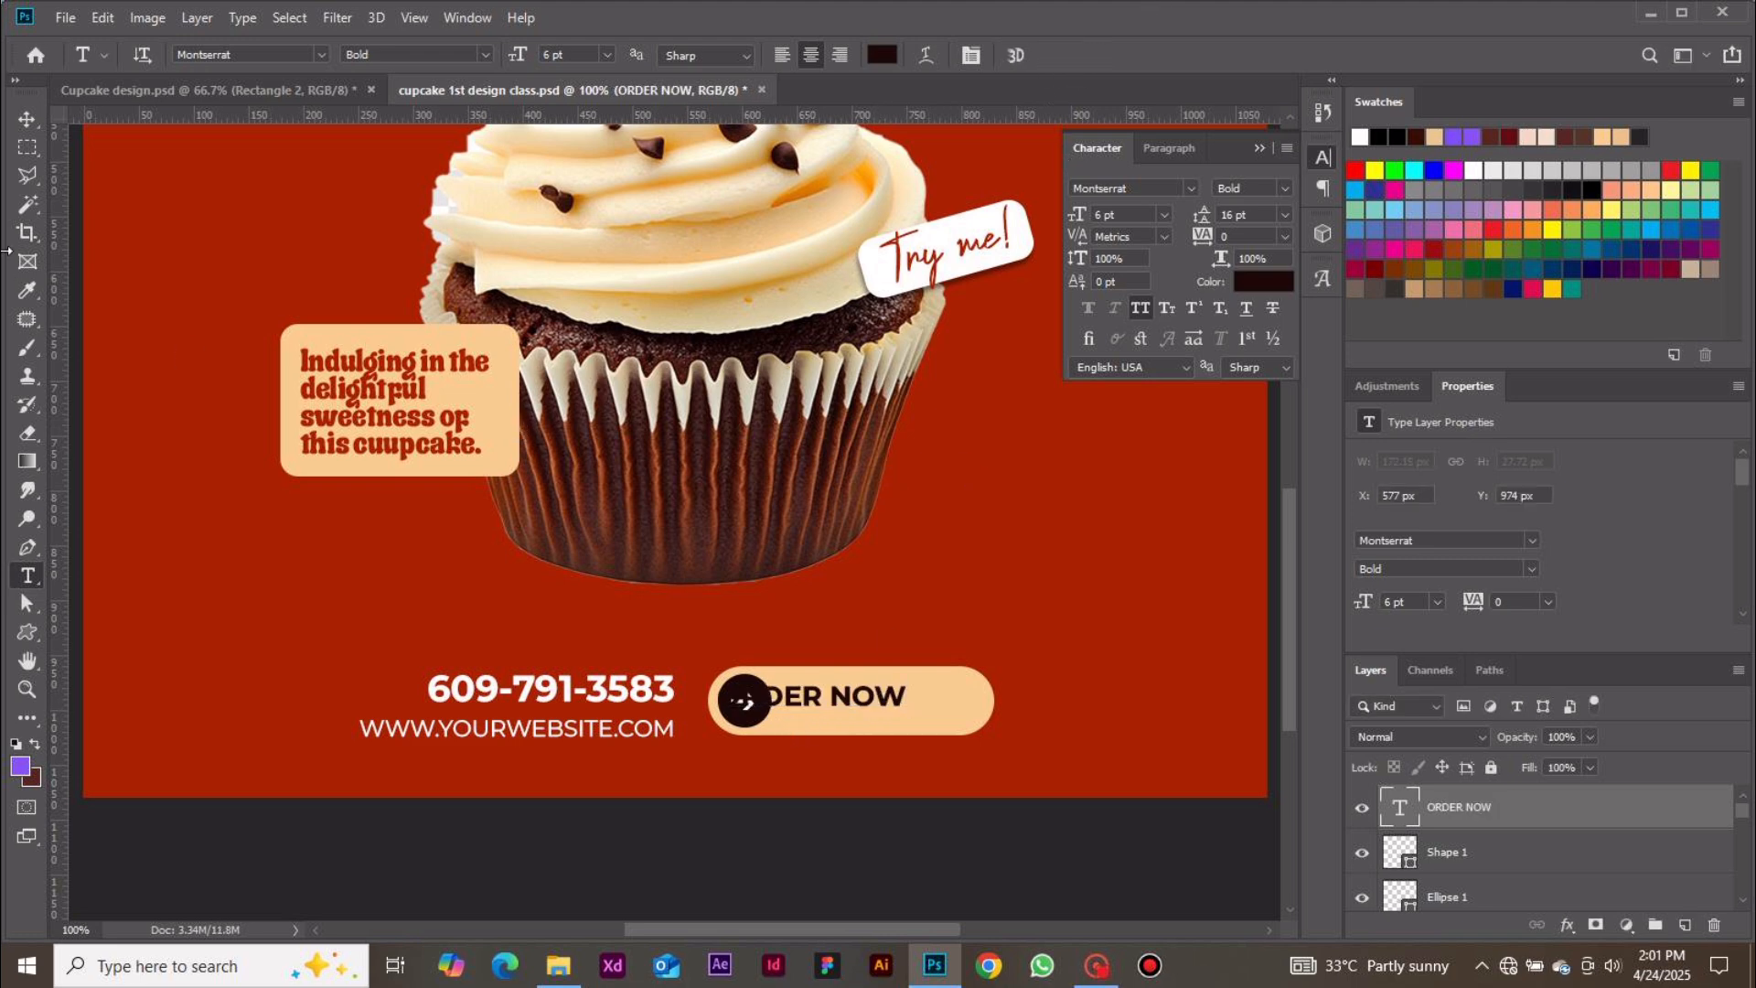
Move the ORDER NOW text to the right, beside the arrow circle
{"action": "left_click", "coordinate": [28, 119]}
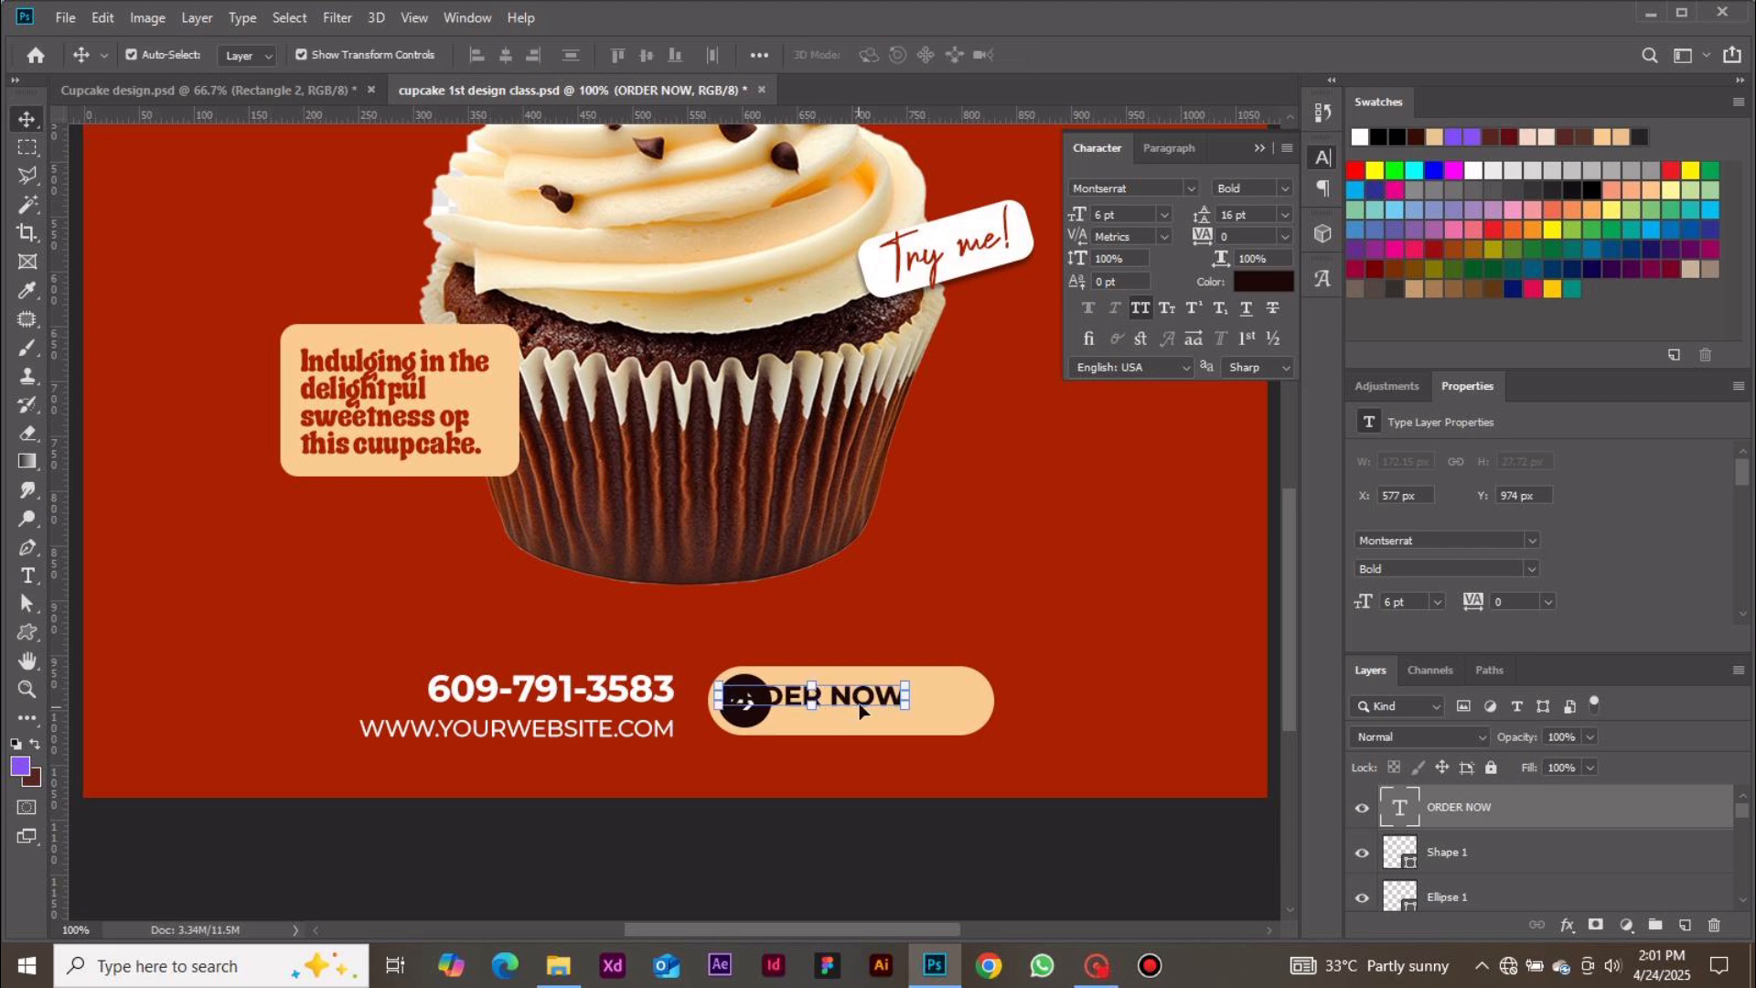
{"action": "left_click_drag", "start_coordinate": [870, 706], "coordinate": [923, 713]}
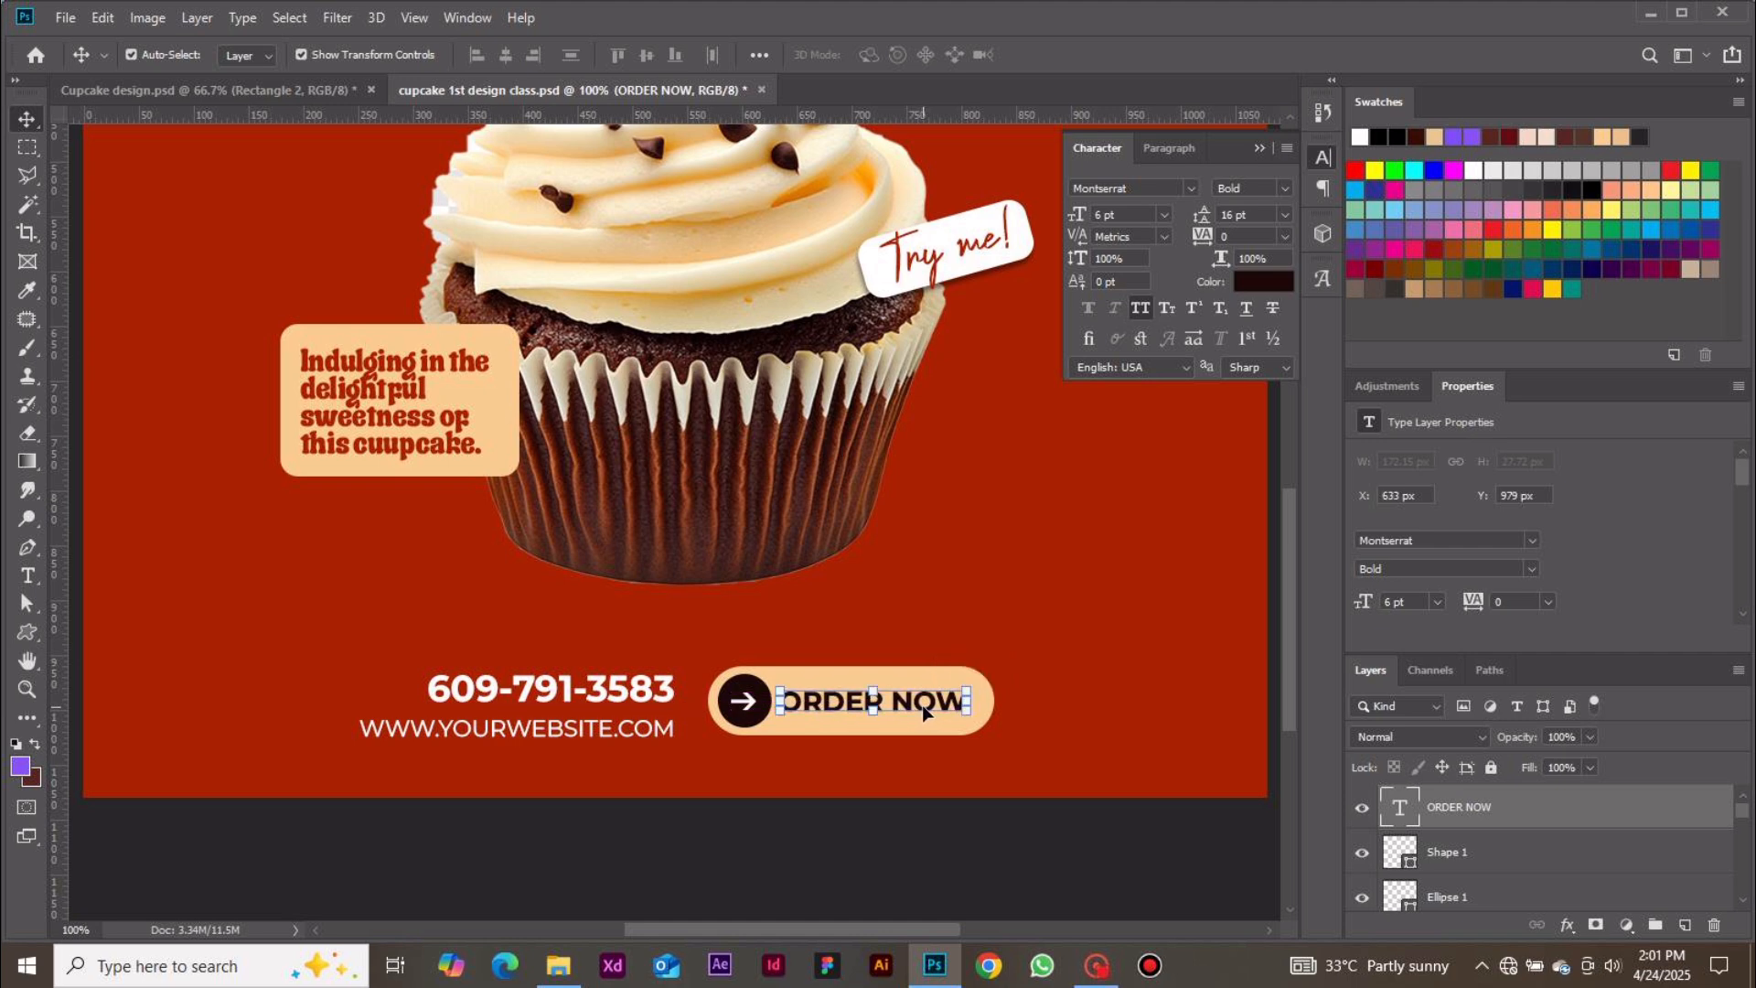
Place the Glued Paper Texture Vol 01 image above the red background and stretch it across the full canvas width
{"action": "key", "text": "ctrl+minus"}
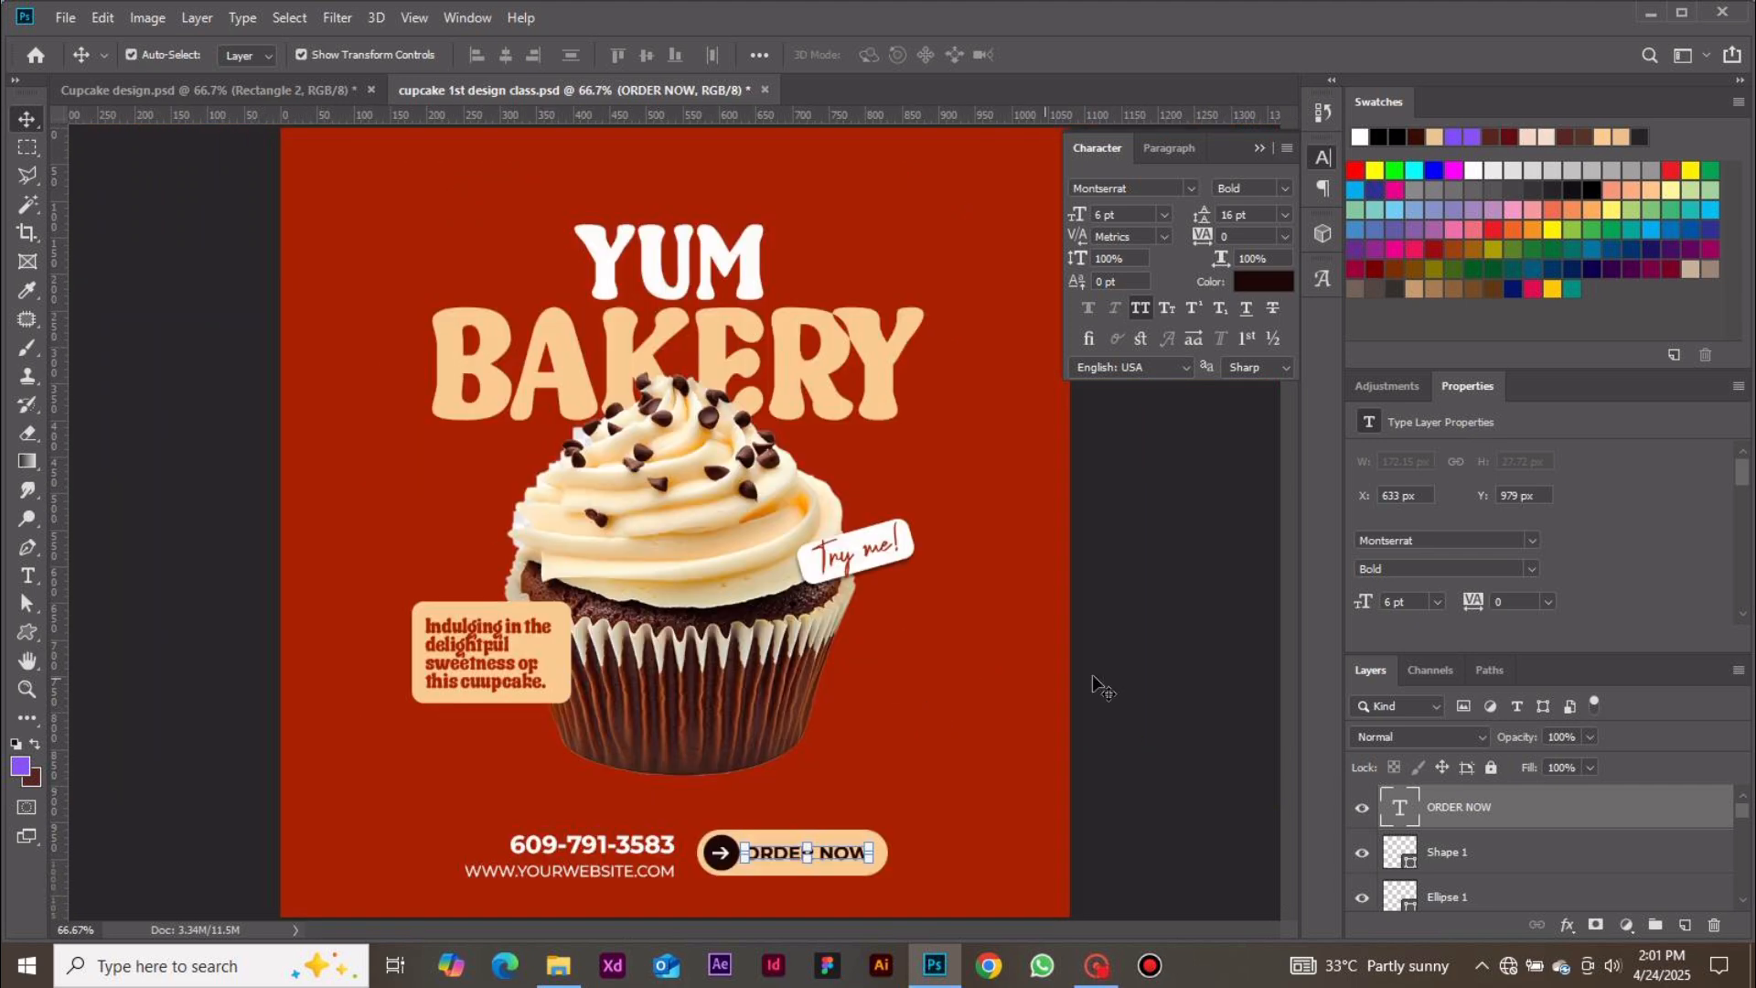
{"action": "left_click", "coordinate": [1154, 681]}
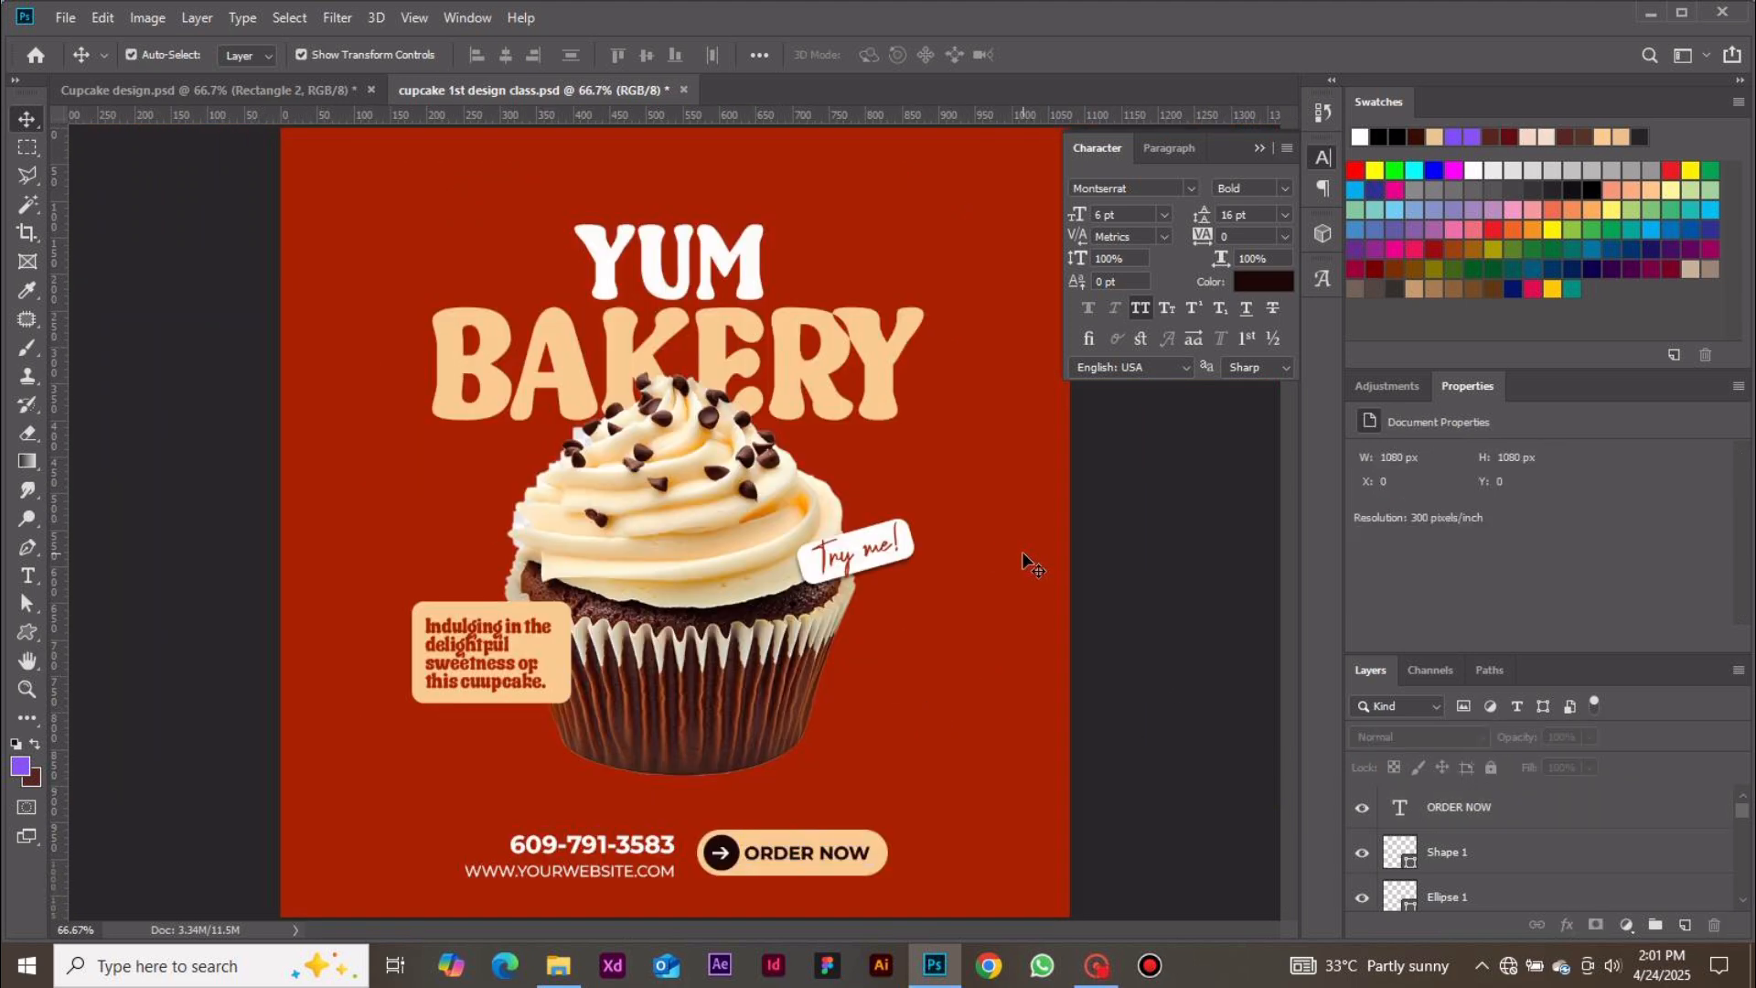
{"action": "left_click", "coordinate": [1047, 519]}
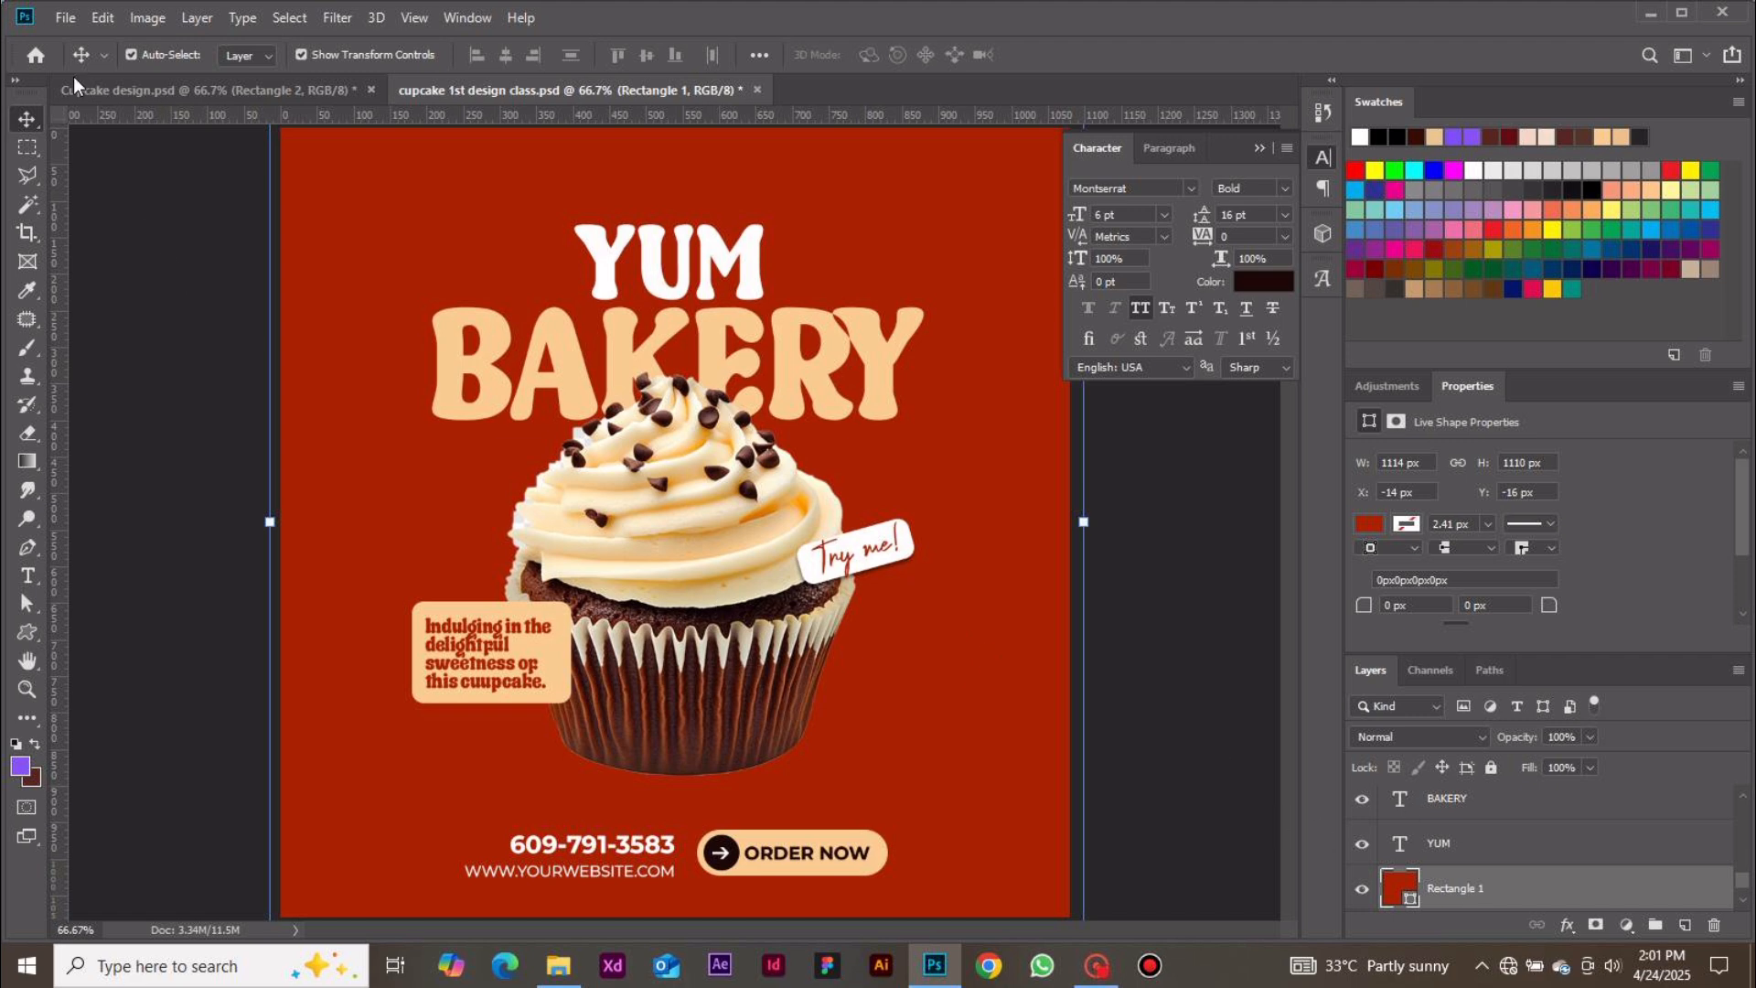
{"action": "left_click", "coordinate": [70, 19]}
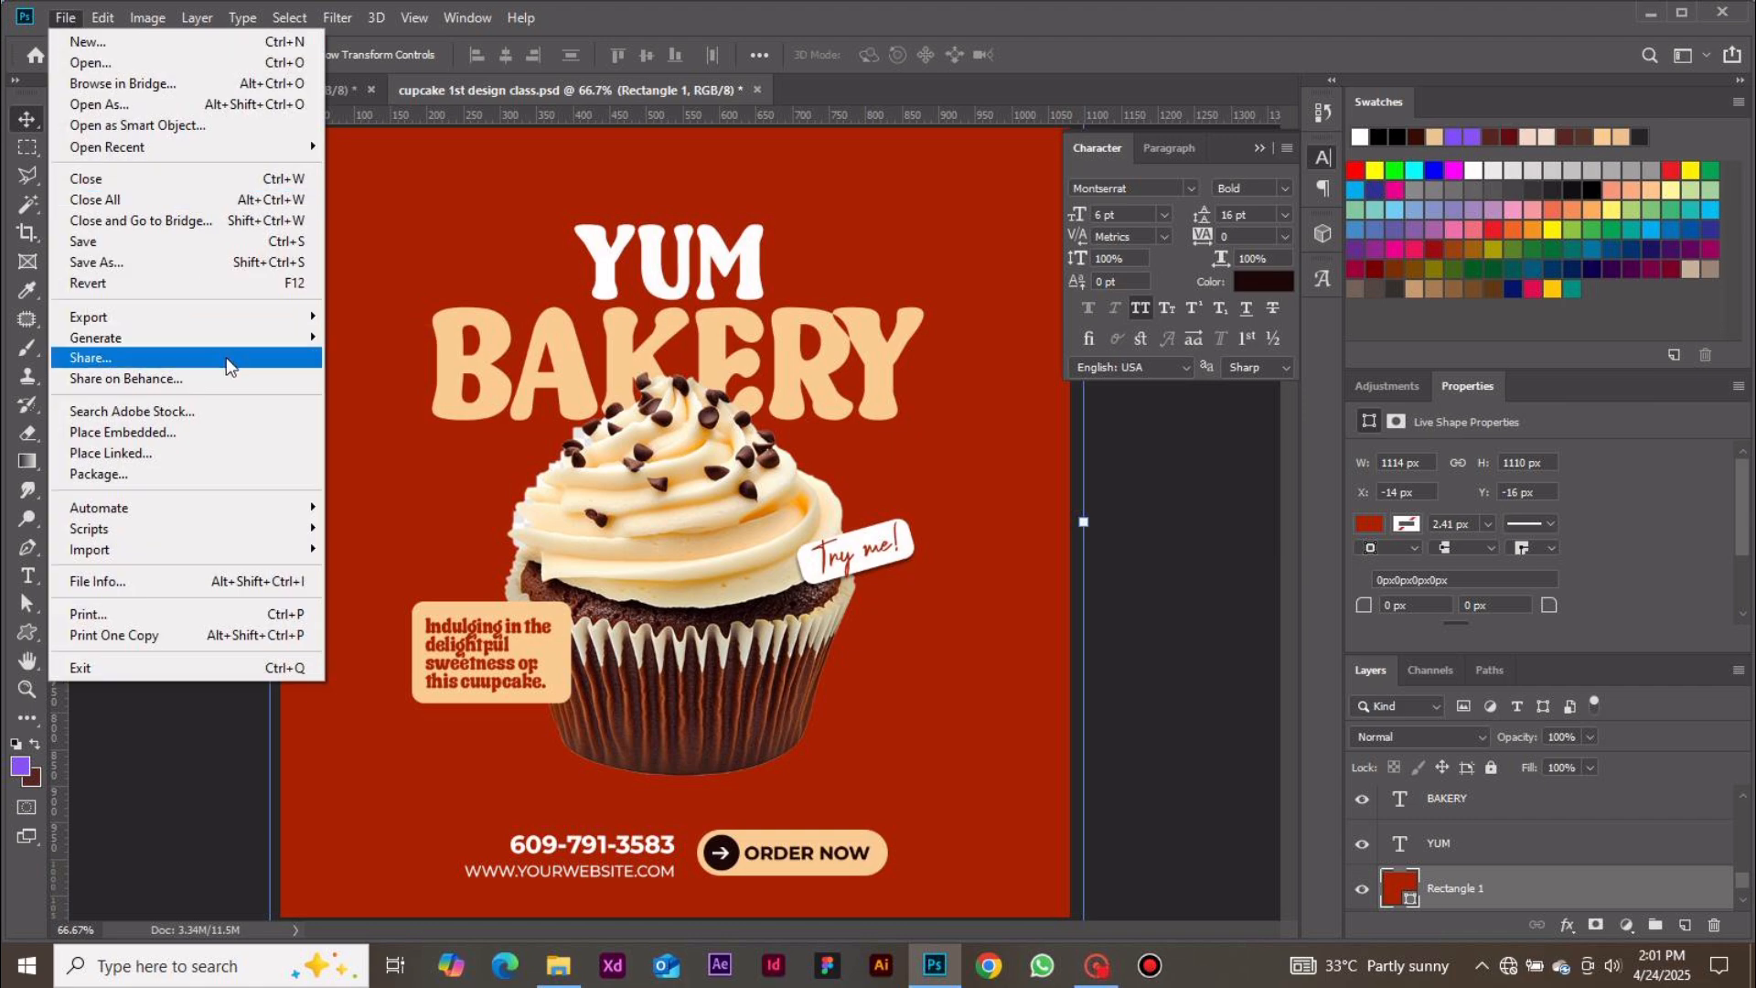
{"action": "left_click", "coordinate": [194, 430]}
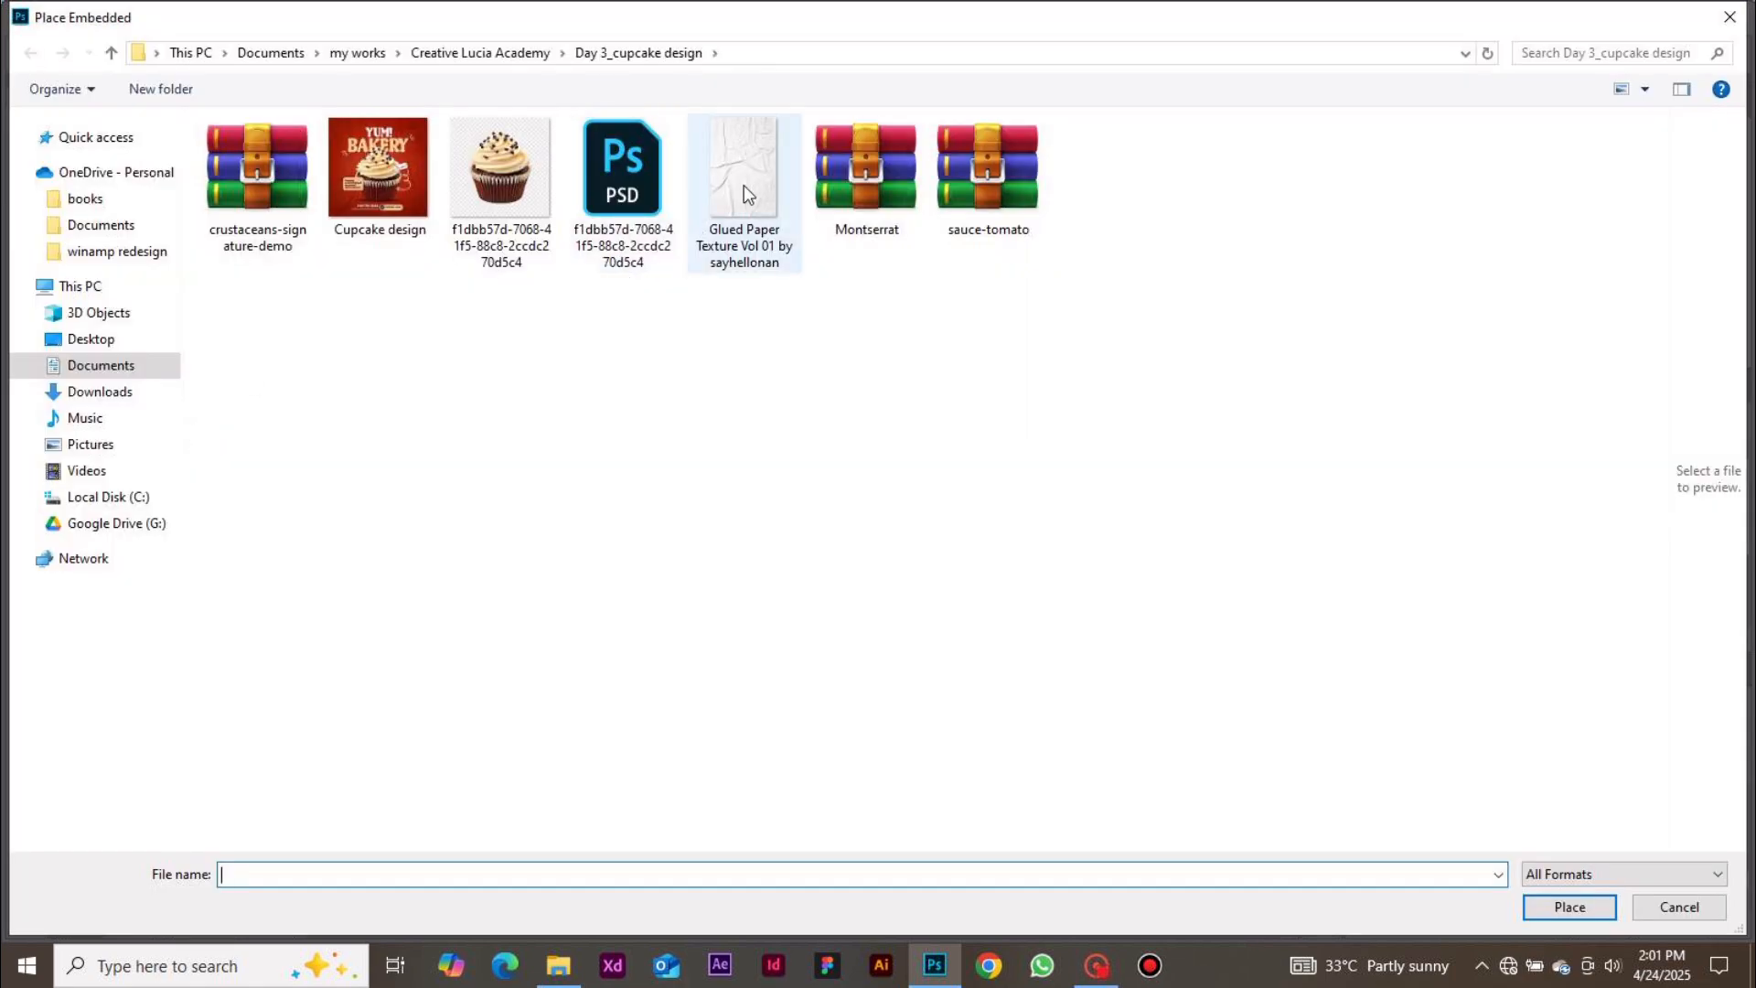
{"action": "double_click", "coordinate": [744, 185]}
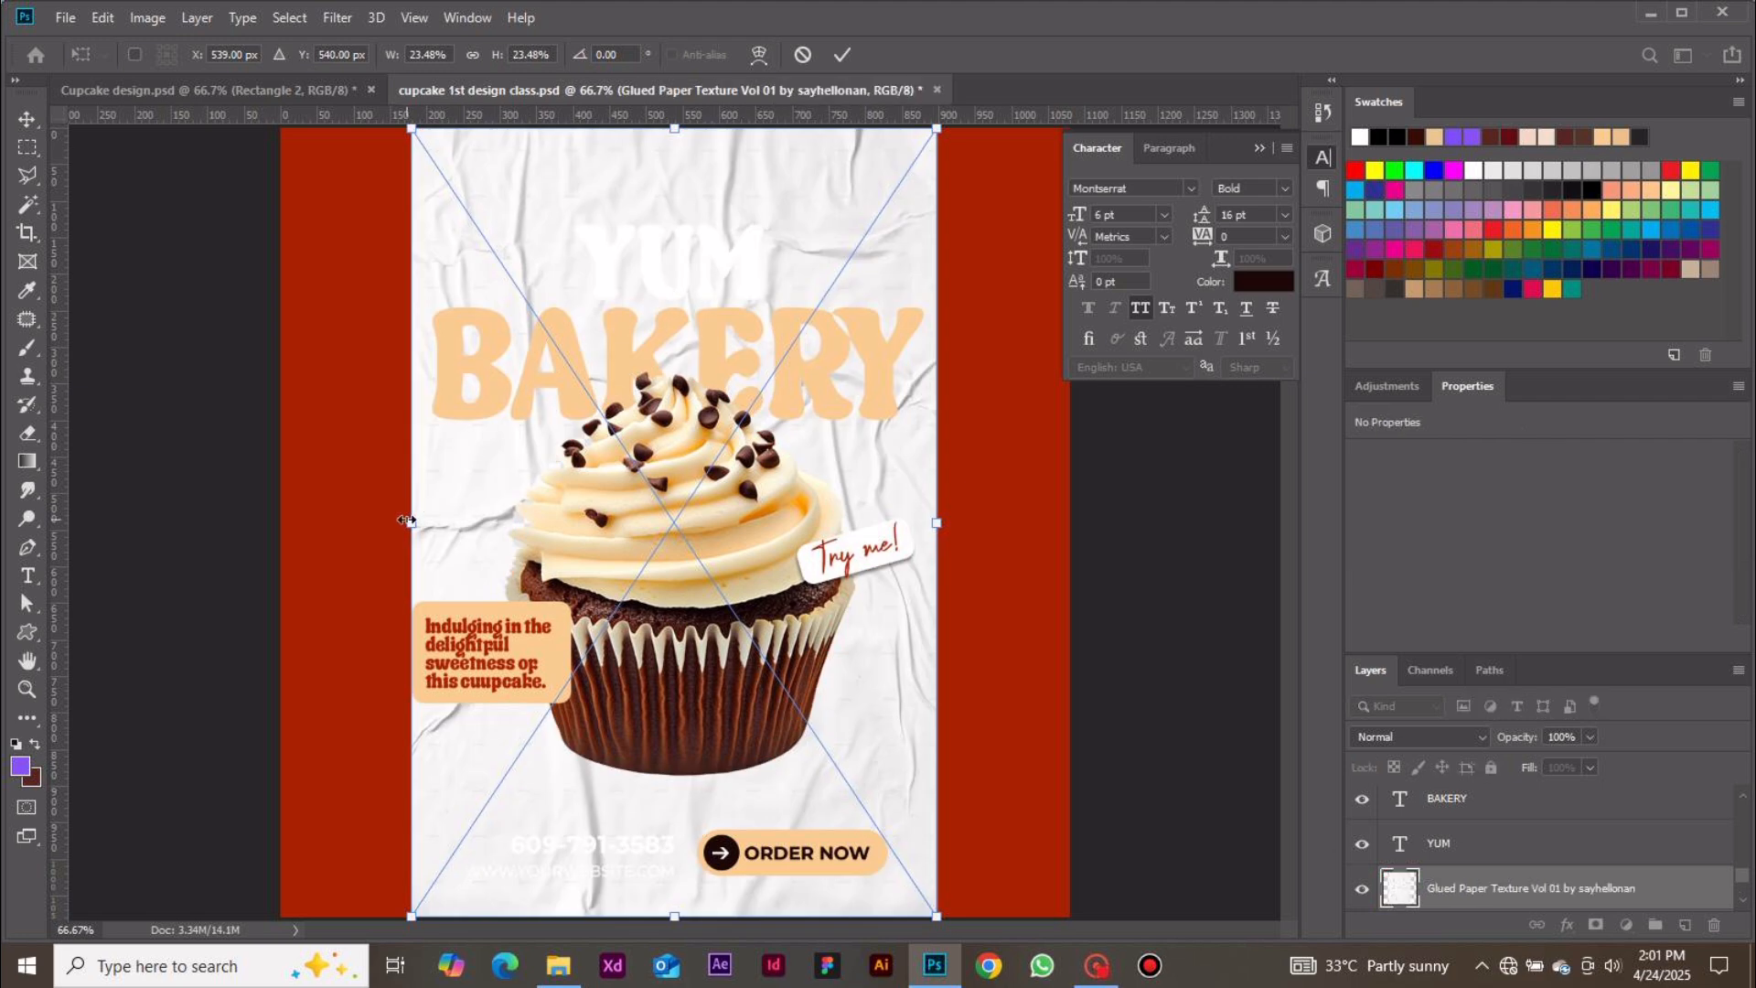
{"action": "left_click_drag", "start_coordinate": [410, 522], "coordinate": [279, 537]}
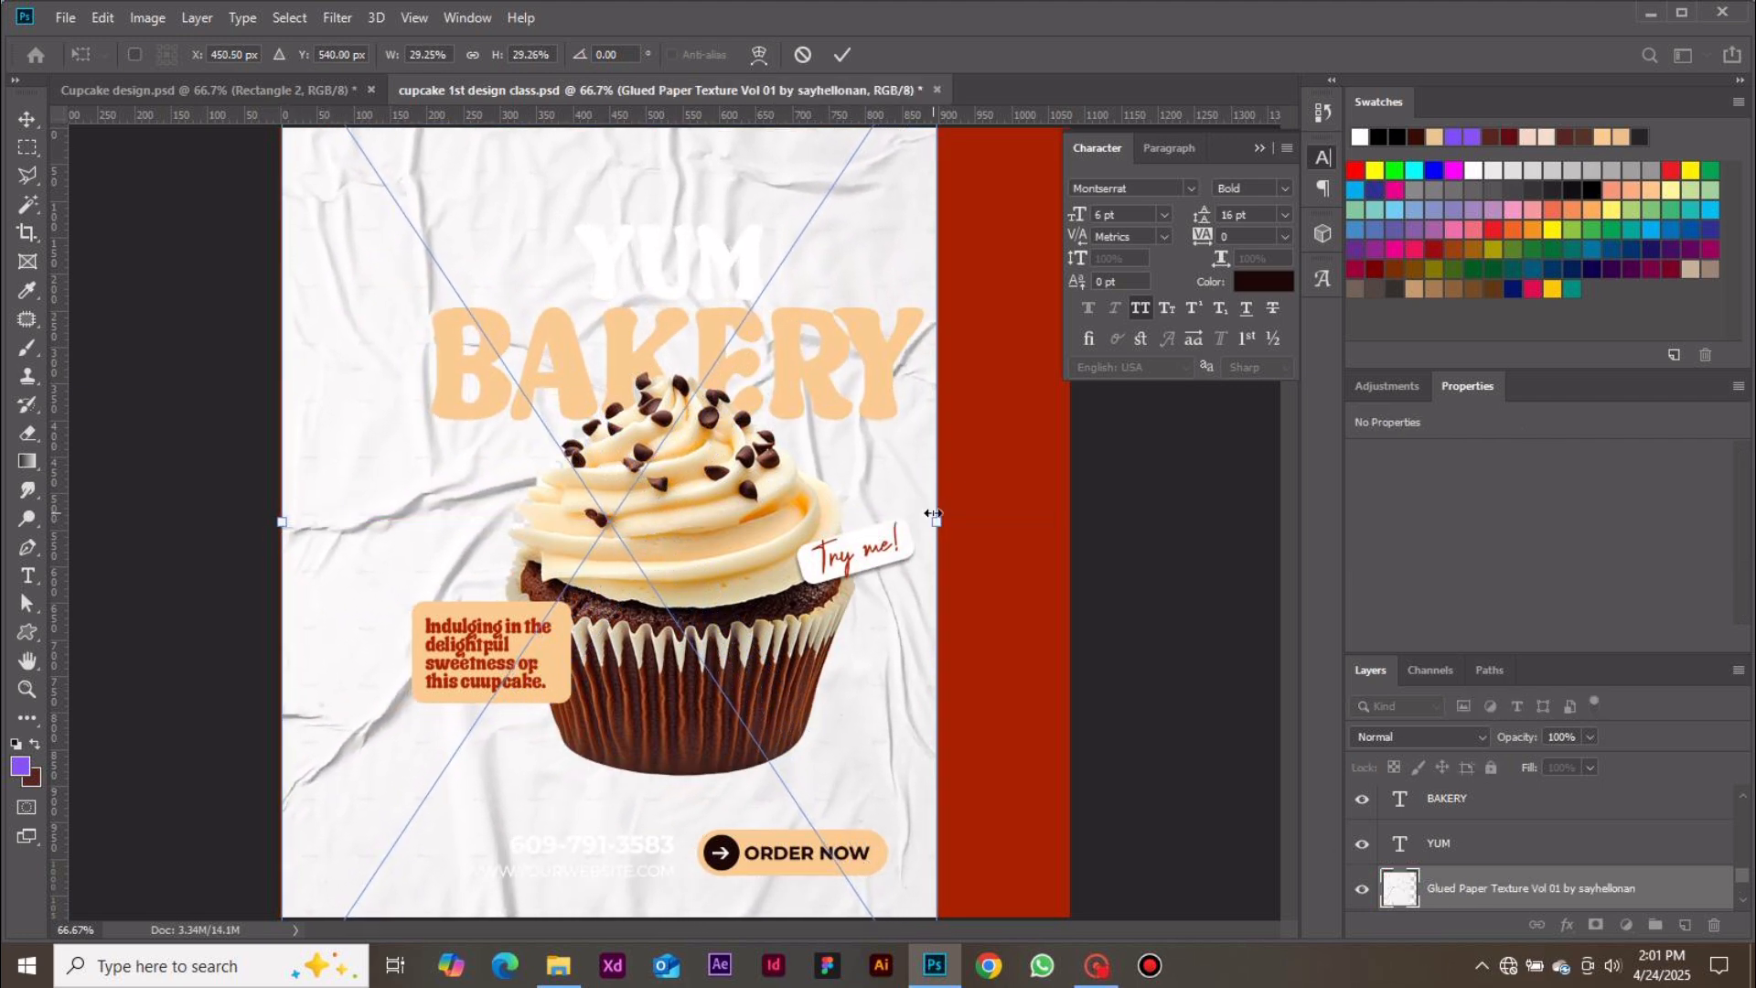
{"action": "left_click_drag", "start_coordinate": [936, 521], "coordinate": [1075, 527]}
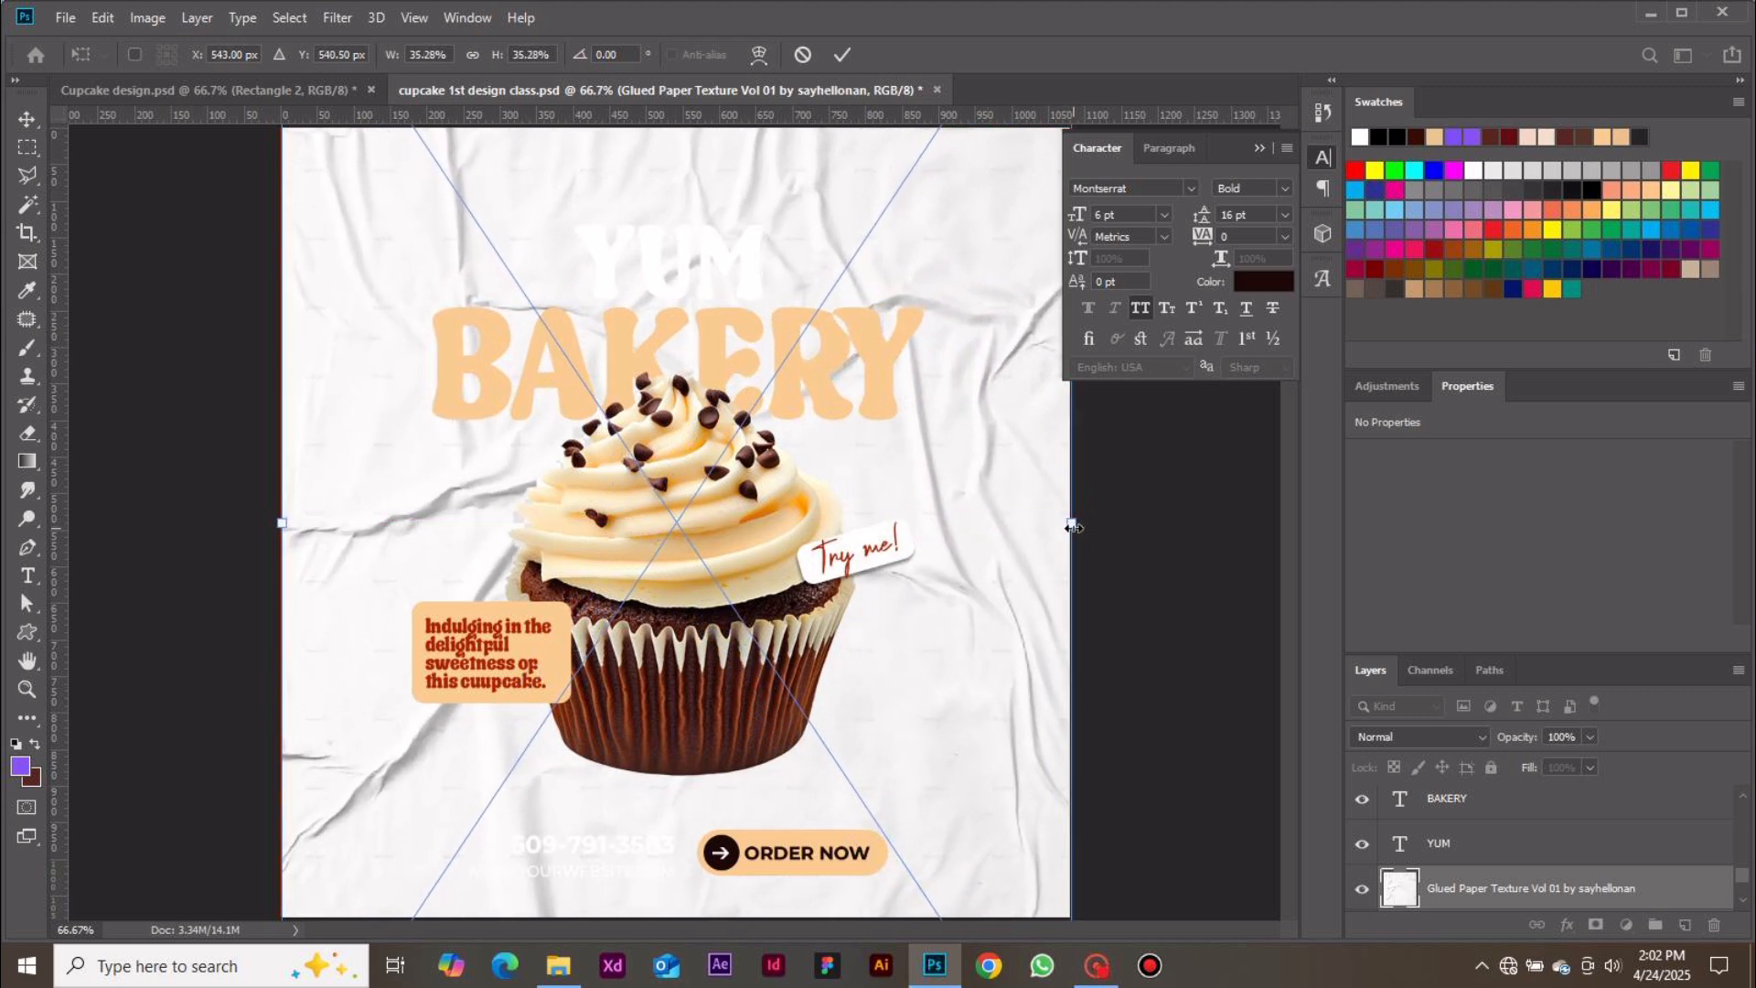
{"action": "left_click", "coordinate": [843, 56]}
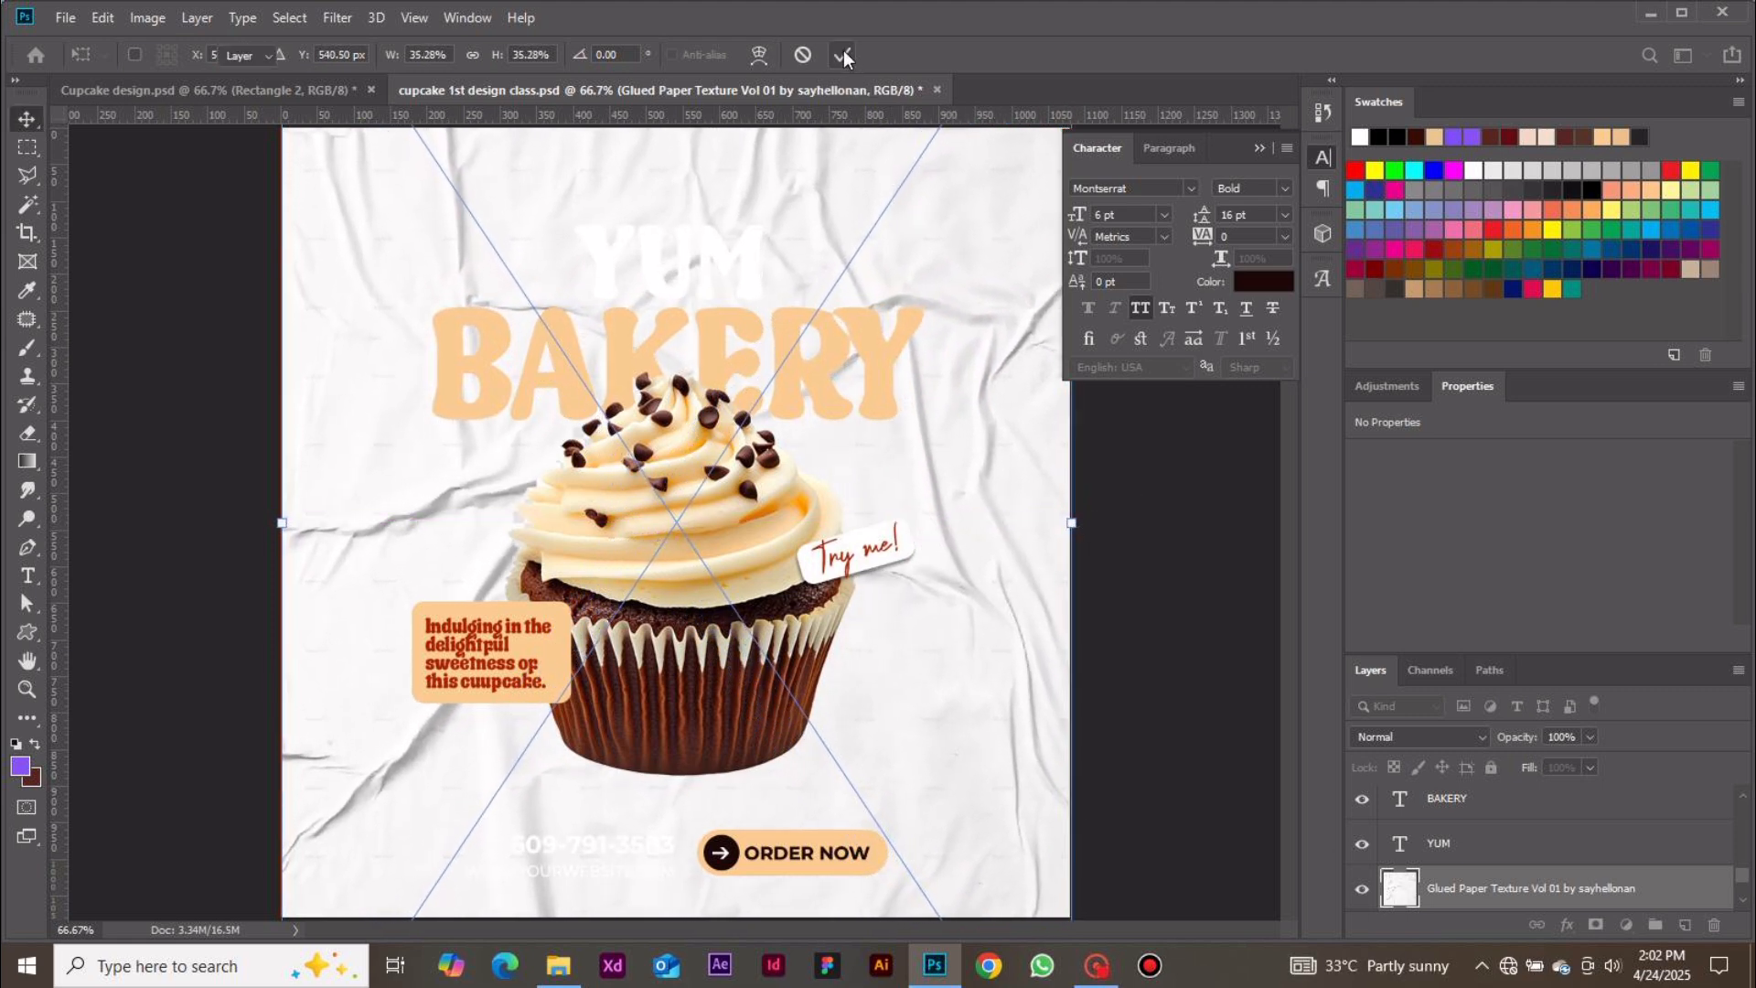
Set the paper texture layer's blend mode to Color Burn and its opacity to 63%
{"action": "left_click", "coordinate": [1481, 737]}
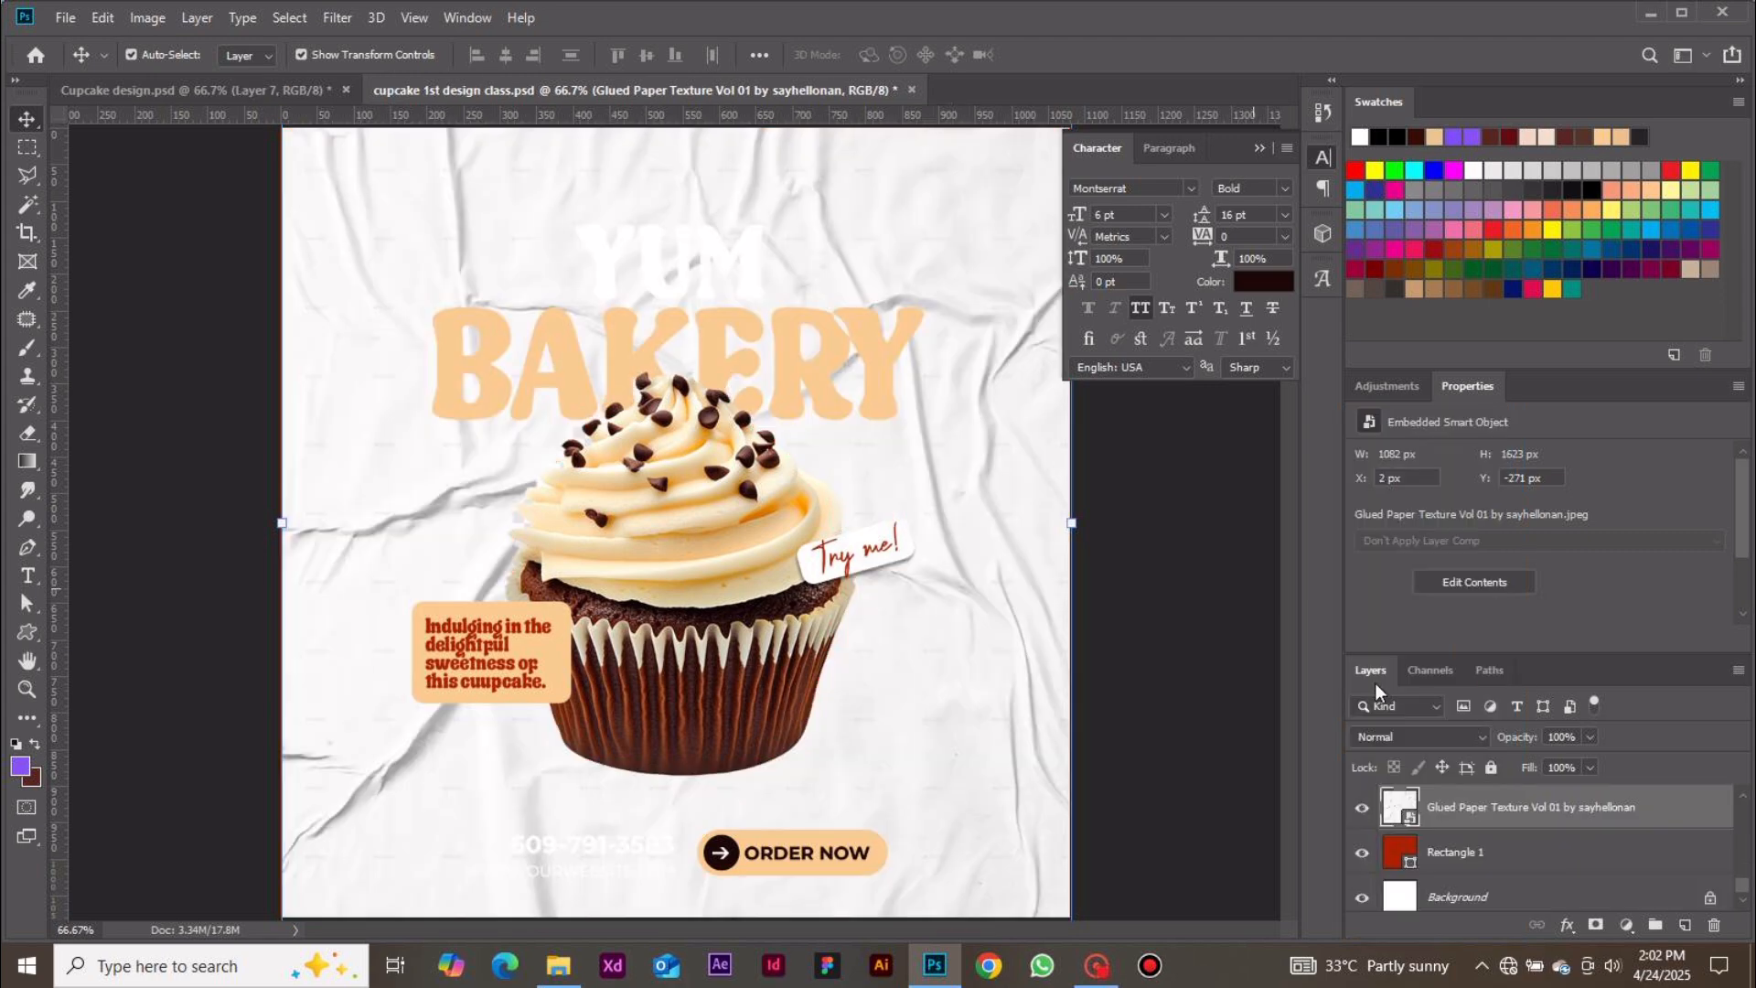
{"action": "left_click", "coordinate": [1463, 733]}
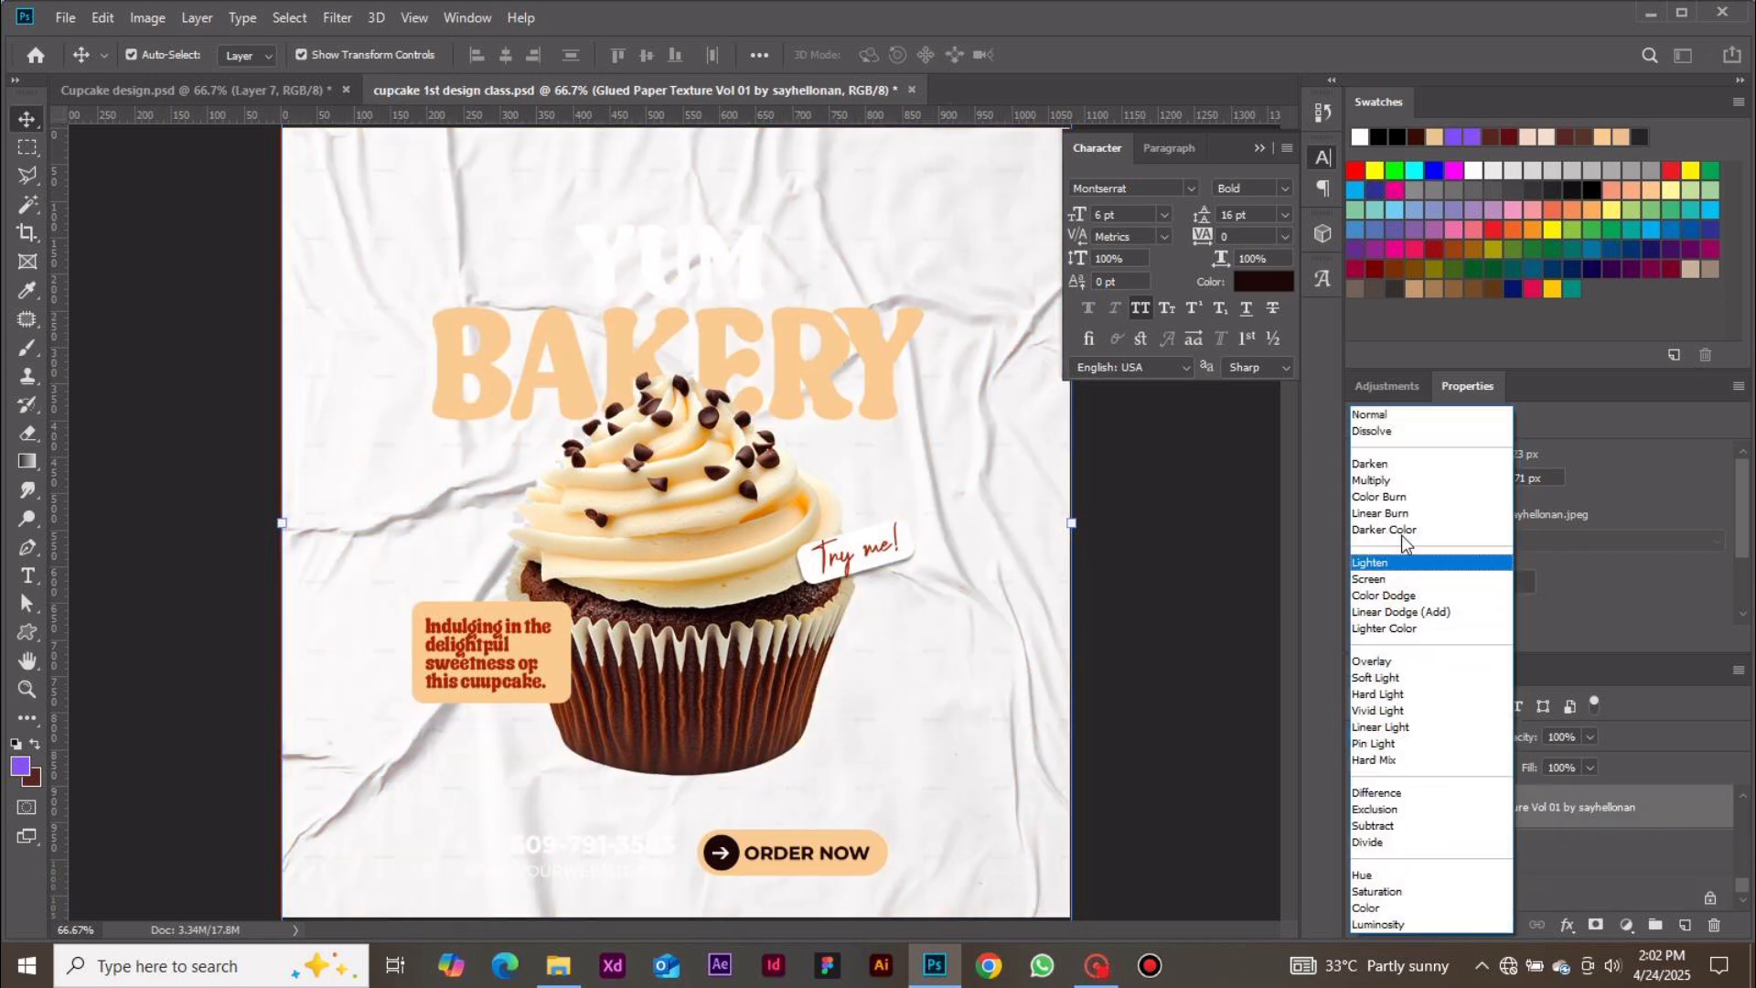
{"action": "left_click", "coordinate": [1403, 498]}
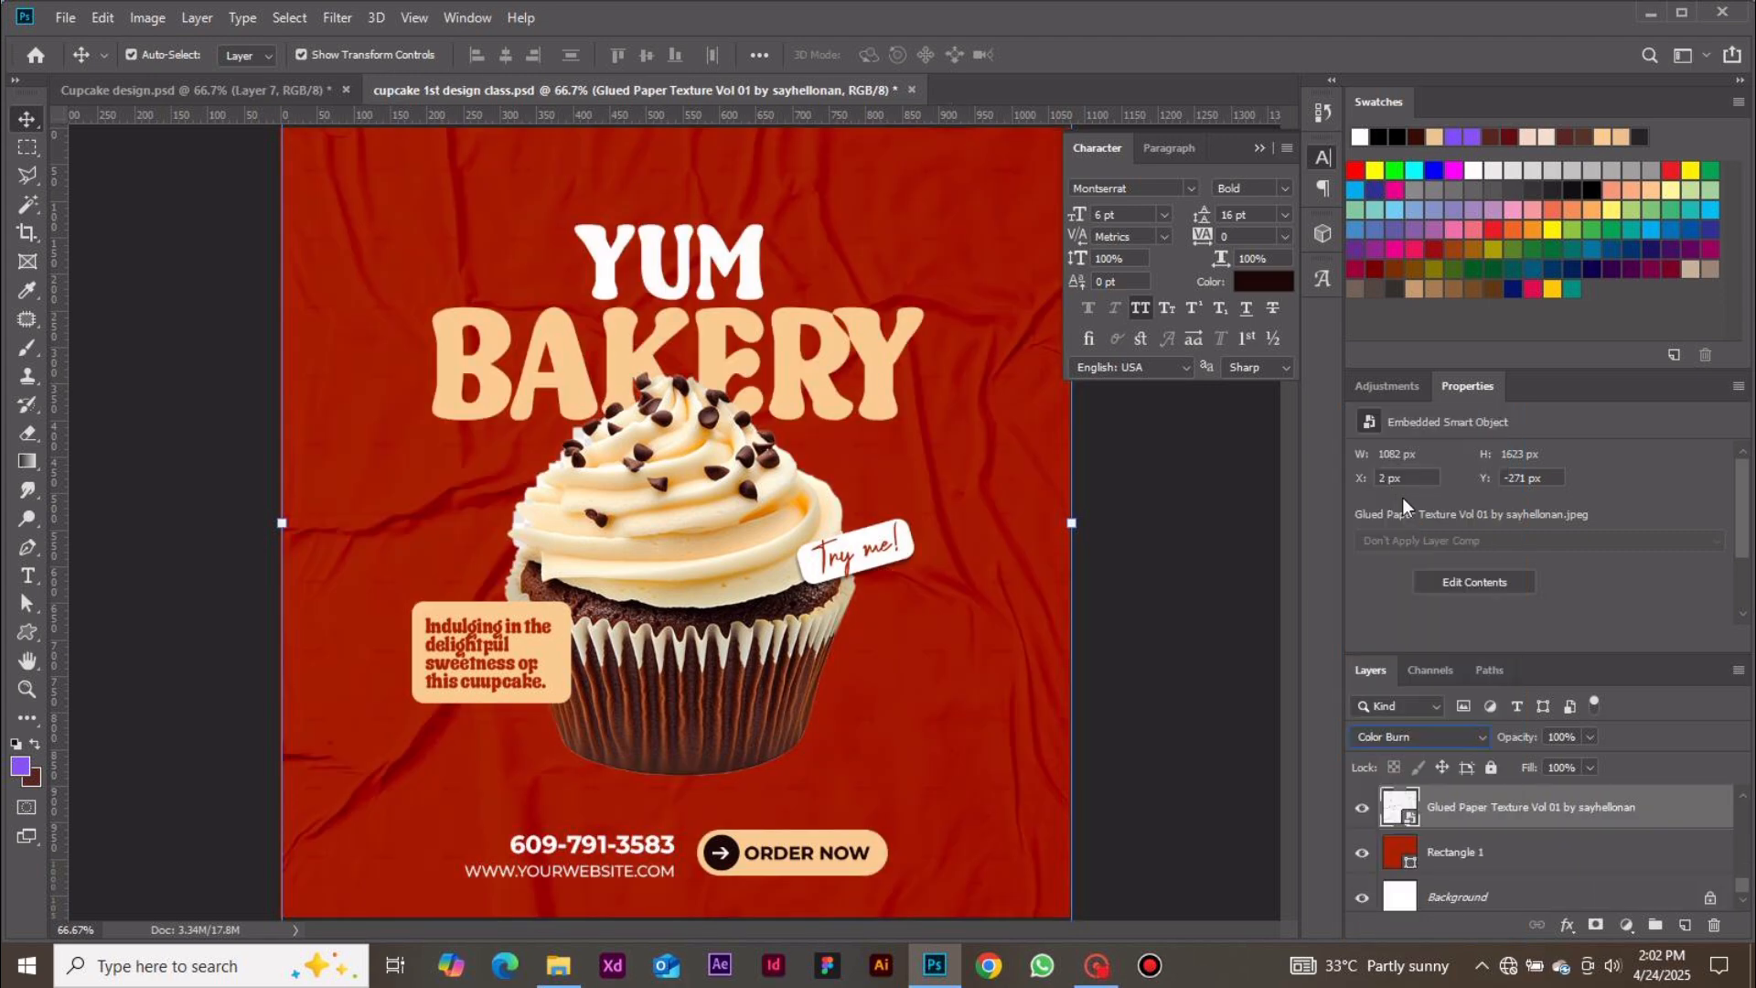
{"action": "left_click", "coordinate": [1562, 737]}
{"action": "type", "text": "63"}
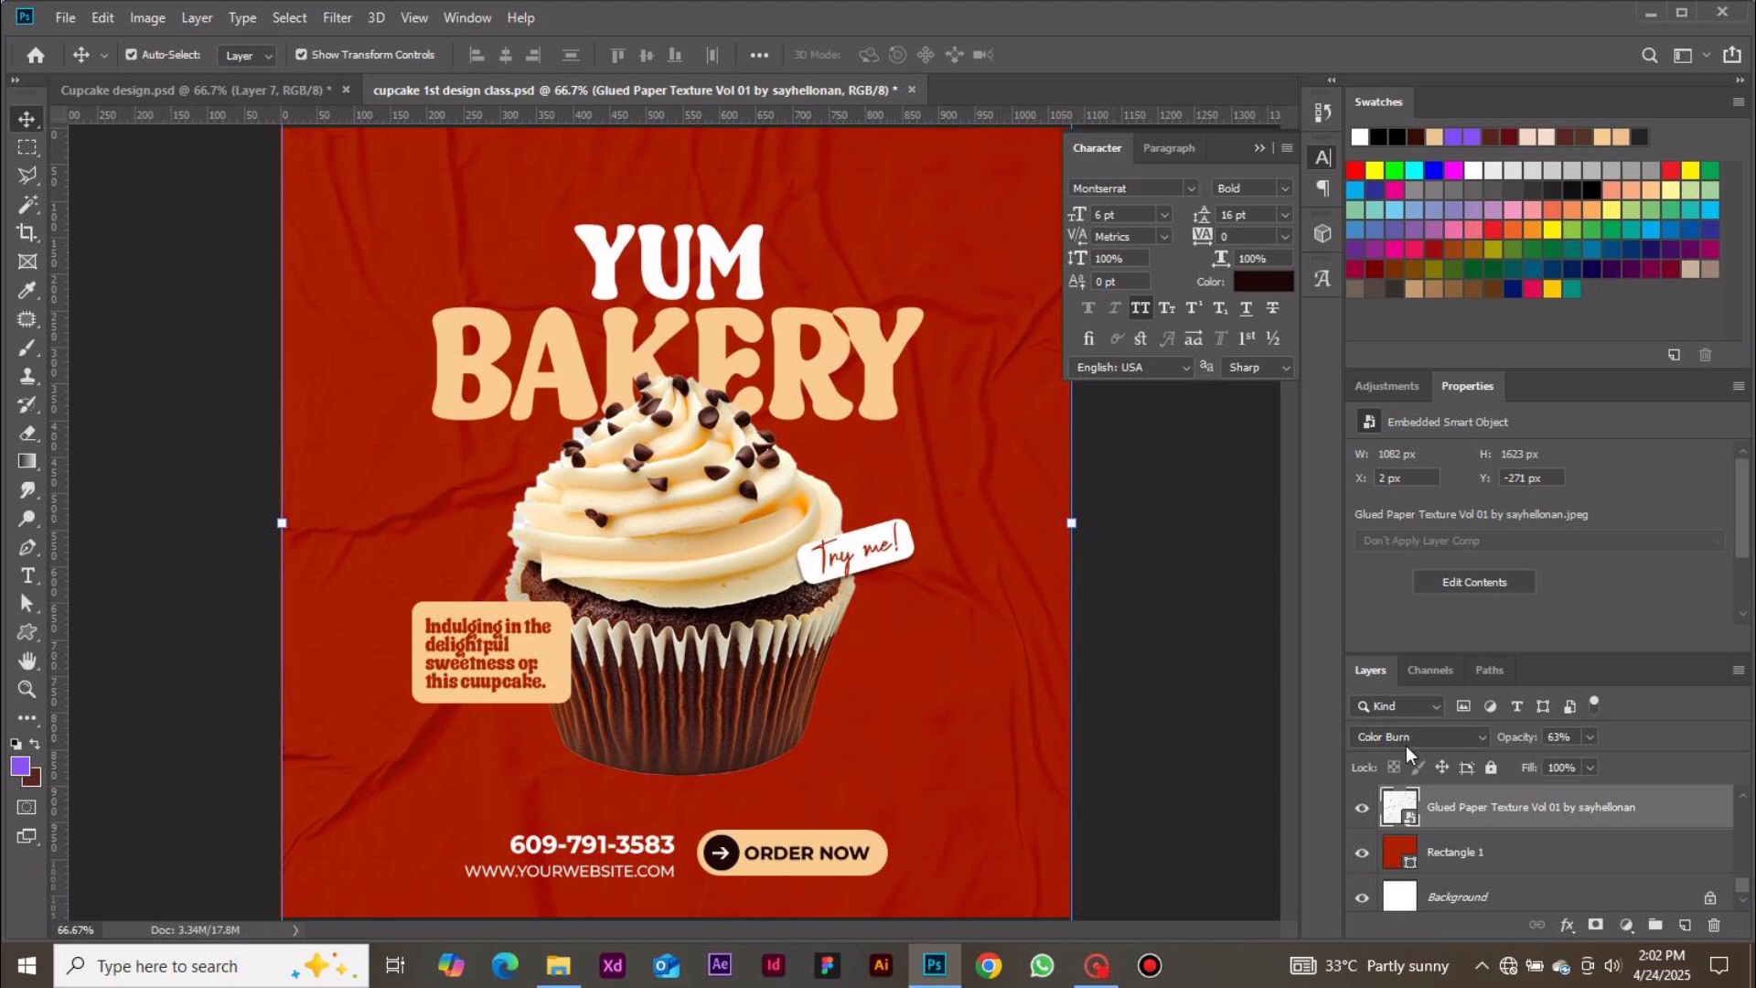
Add a new empty layer above the cupcake layer
{"action": "key", "text": "ctrl+minus"}
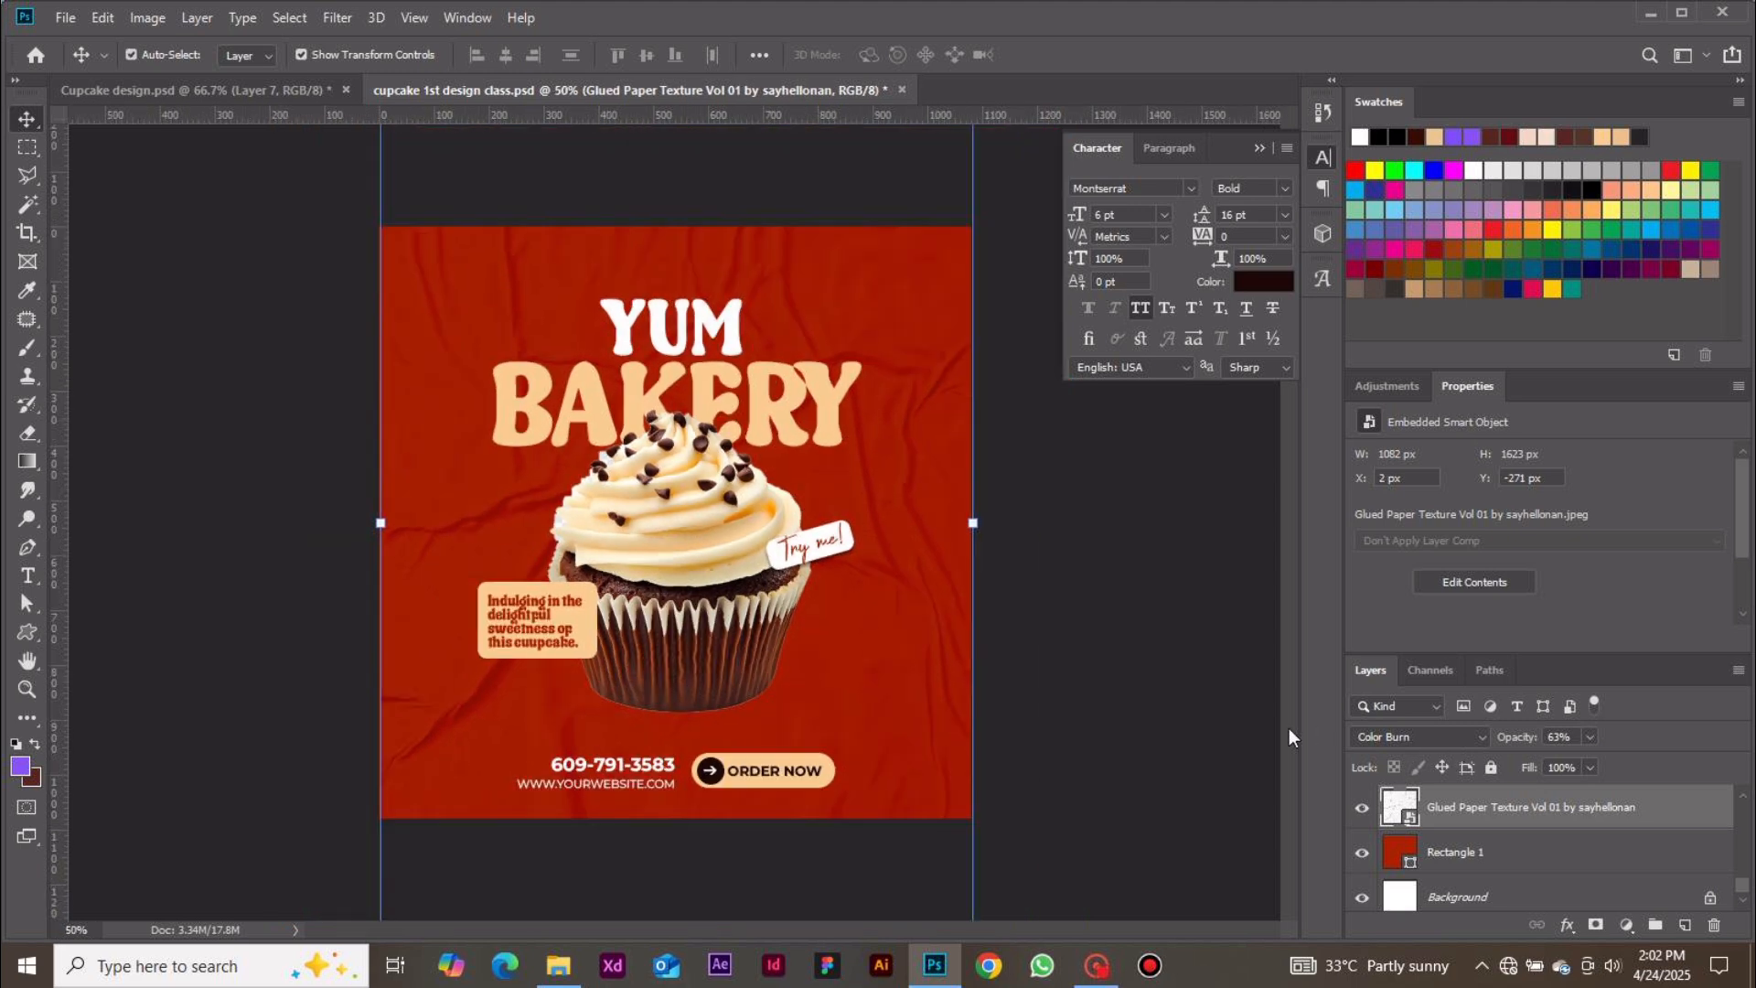
{"action": "left_click", "coordinate": [1179, 576]}
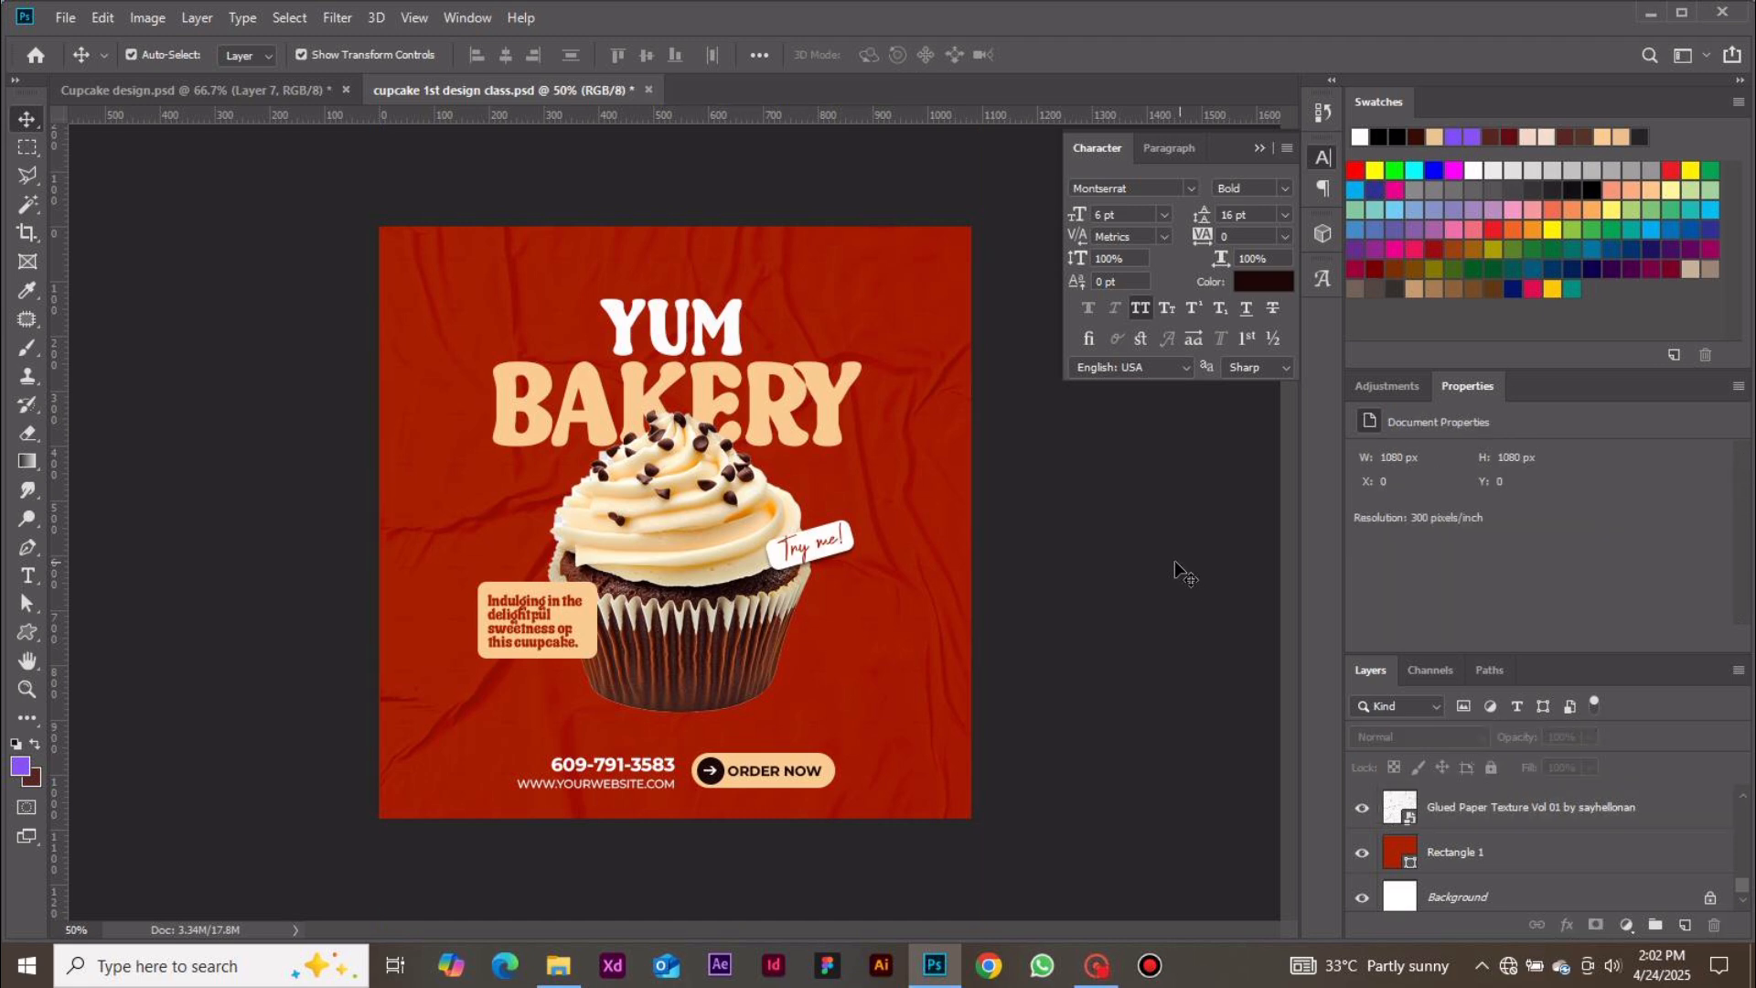
{"action": "left_click", "coordinate": [706, 672]}
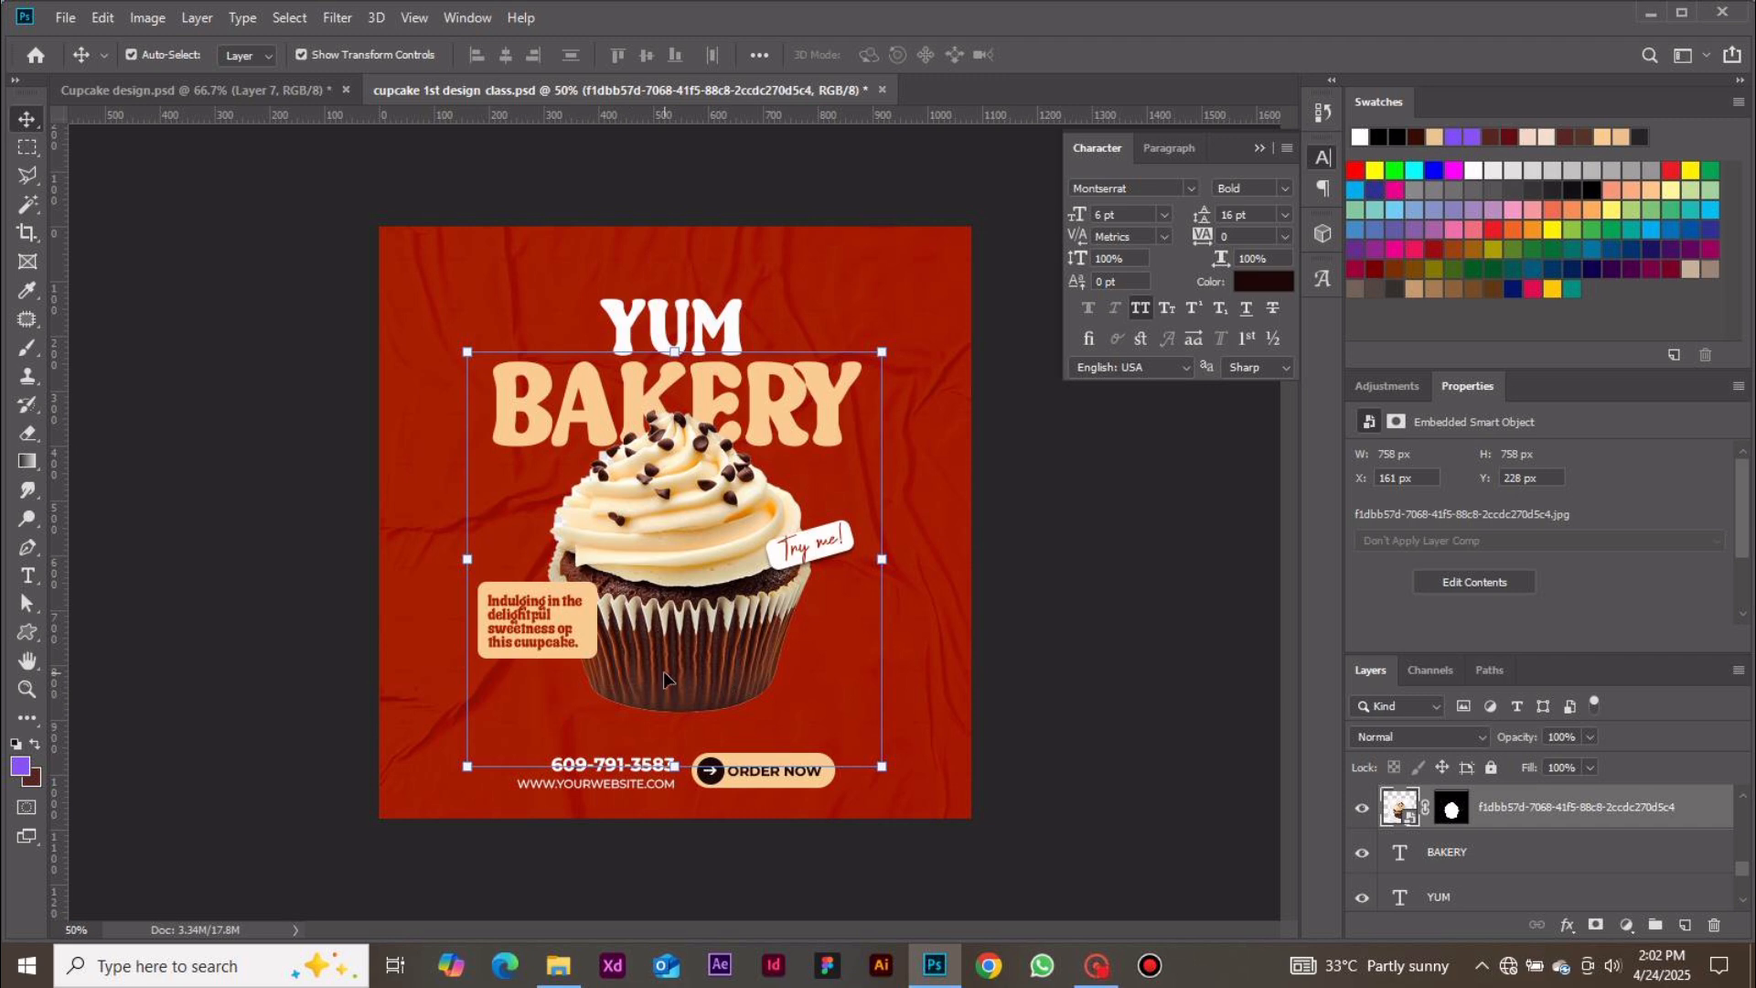
{"action": "left_click", "coordinate": [1013, 700]}
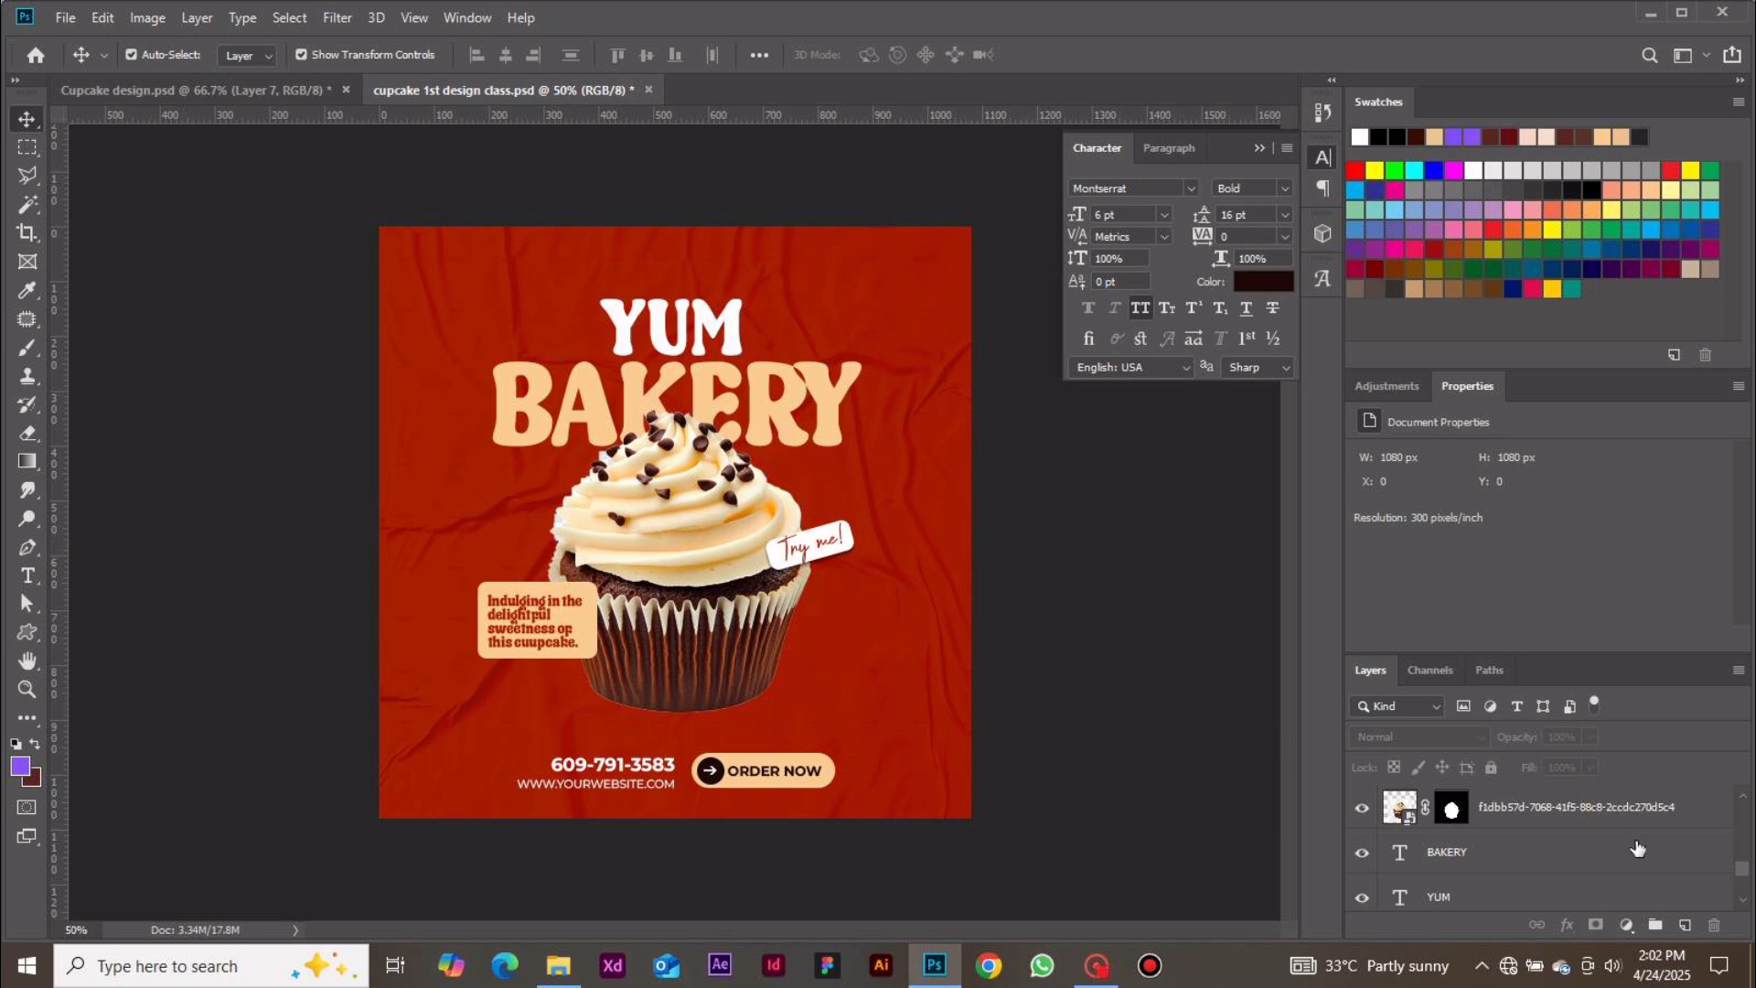
{"action": "left_click", "coordinate": [1614, 813]}
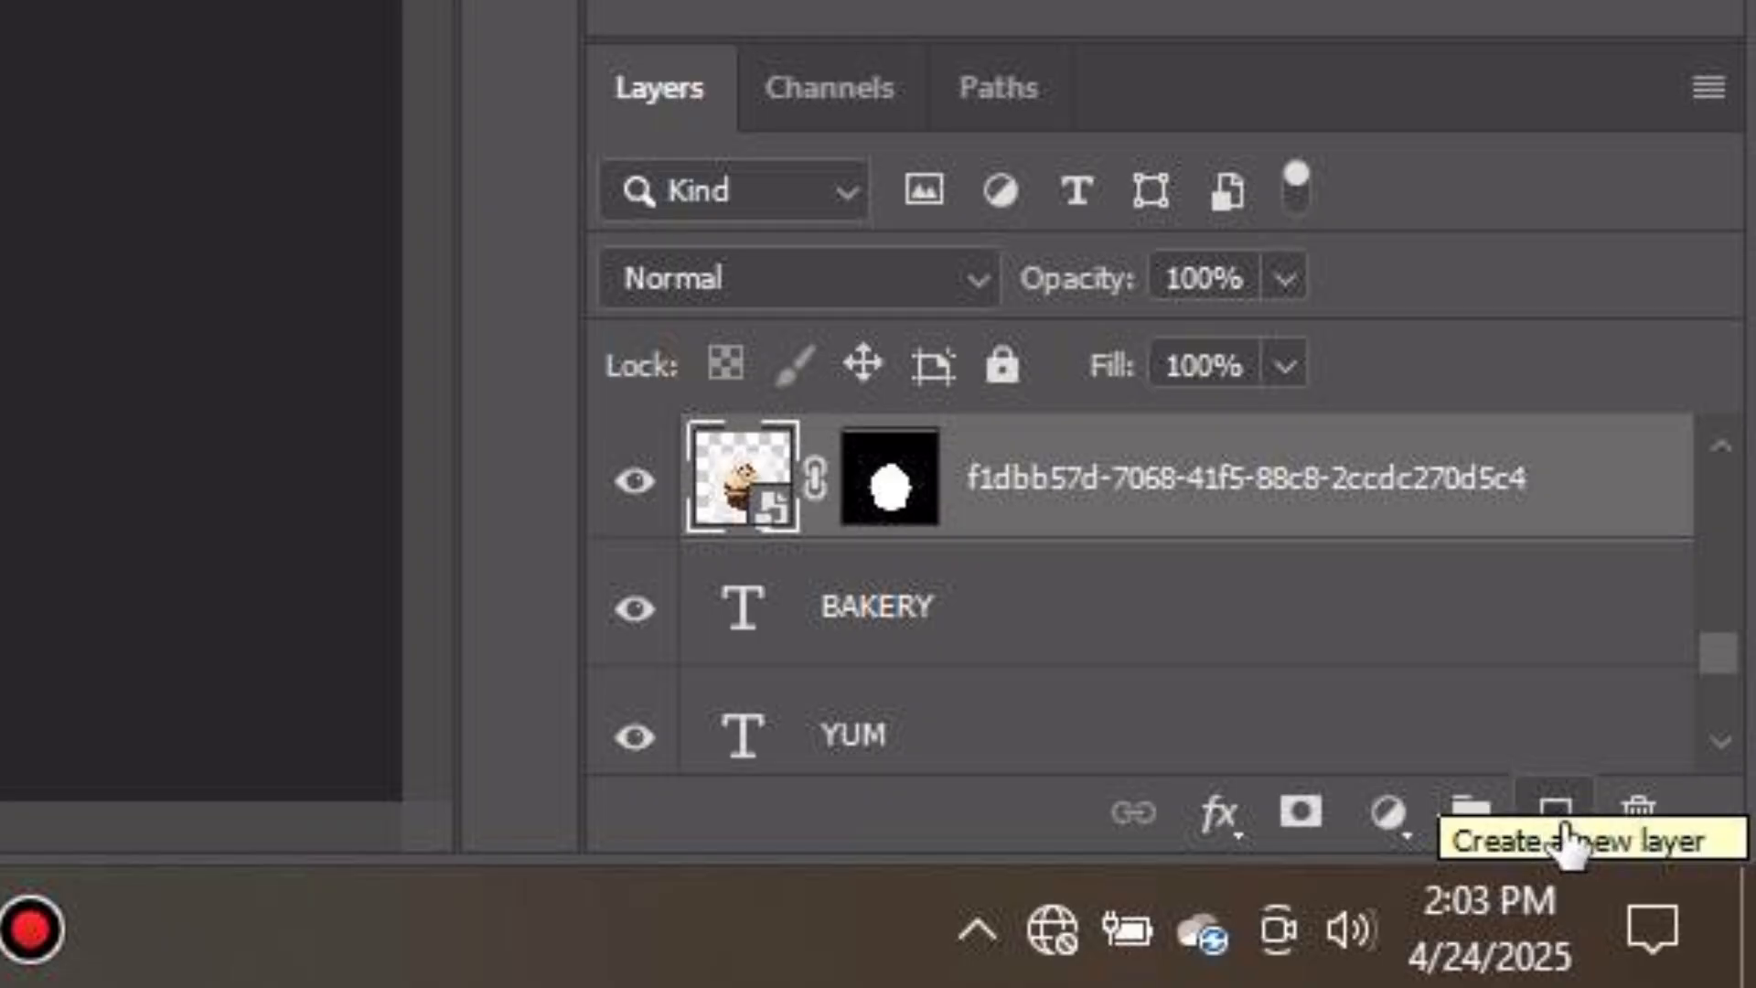
{"action": "left_click", "coordinate": [1555, 814]}
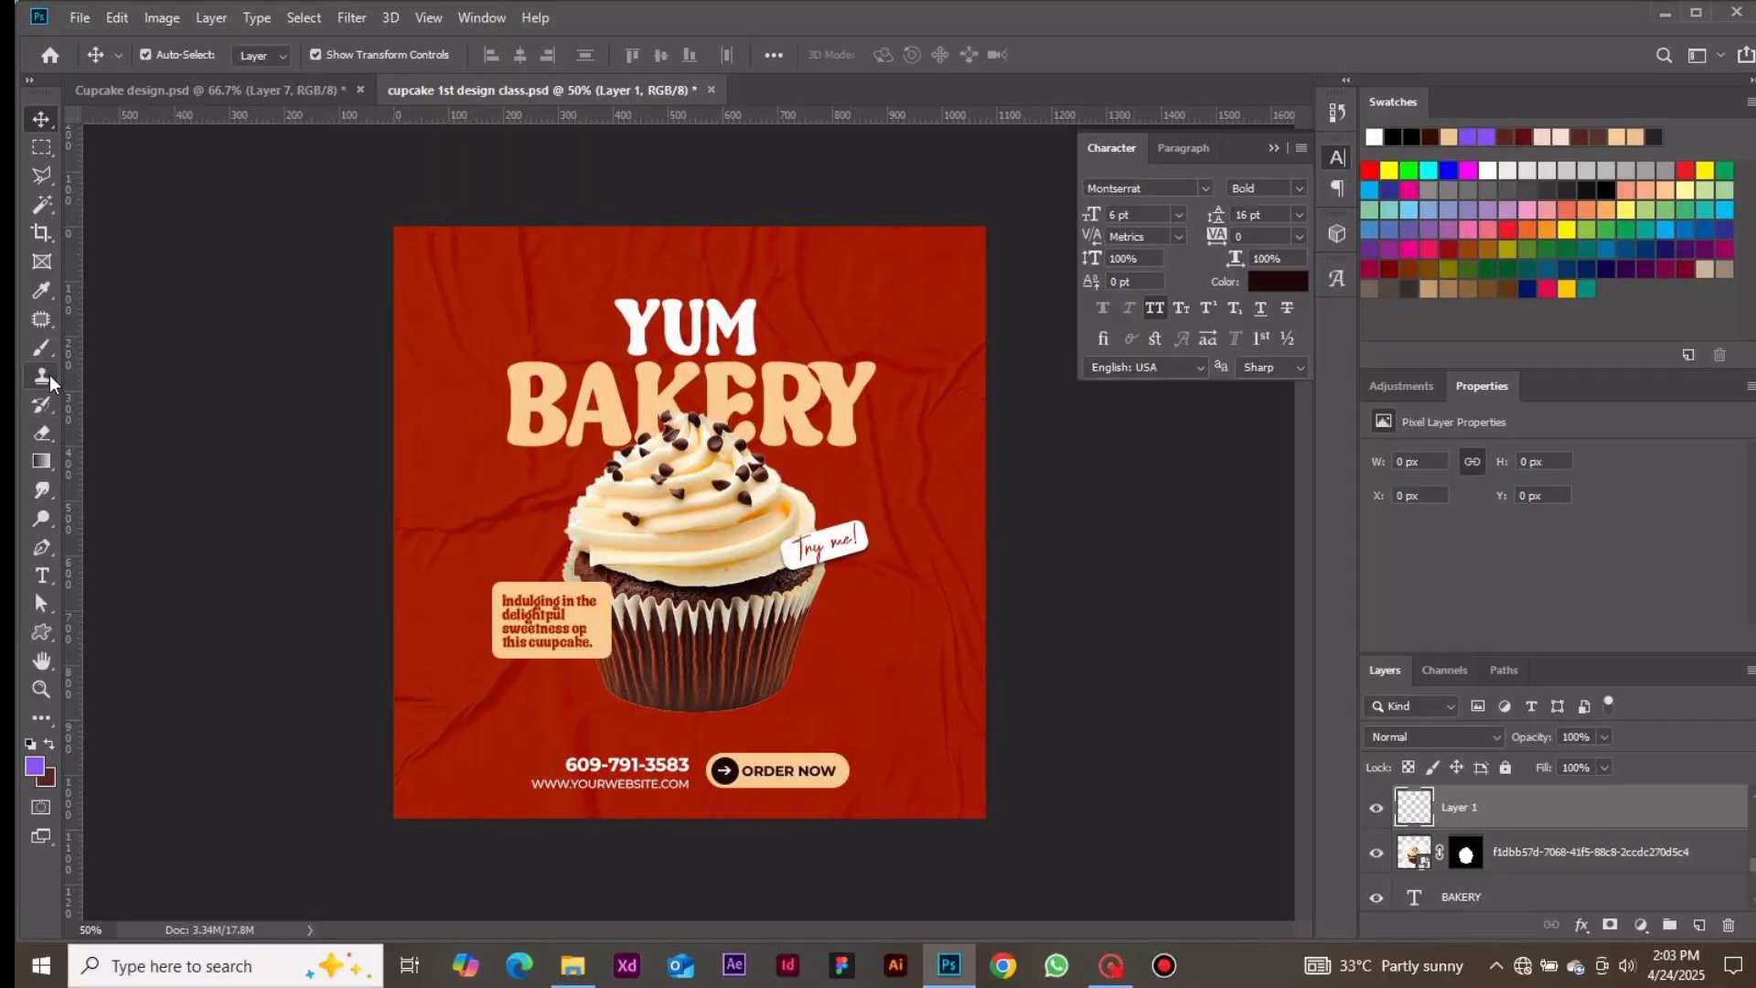
Switch to the Brush tool and sample a near-black foreground colour (#0c0000) from the canvas
{"action": "left_click", "coordinate": [43, 353]}
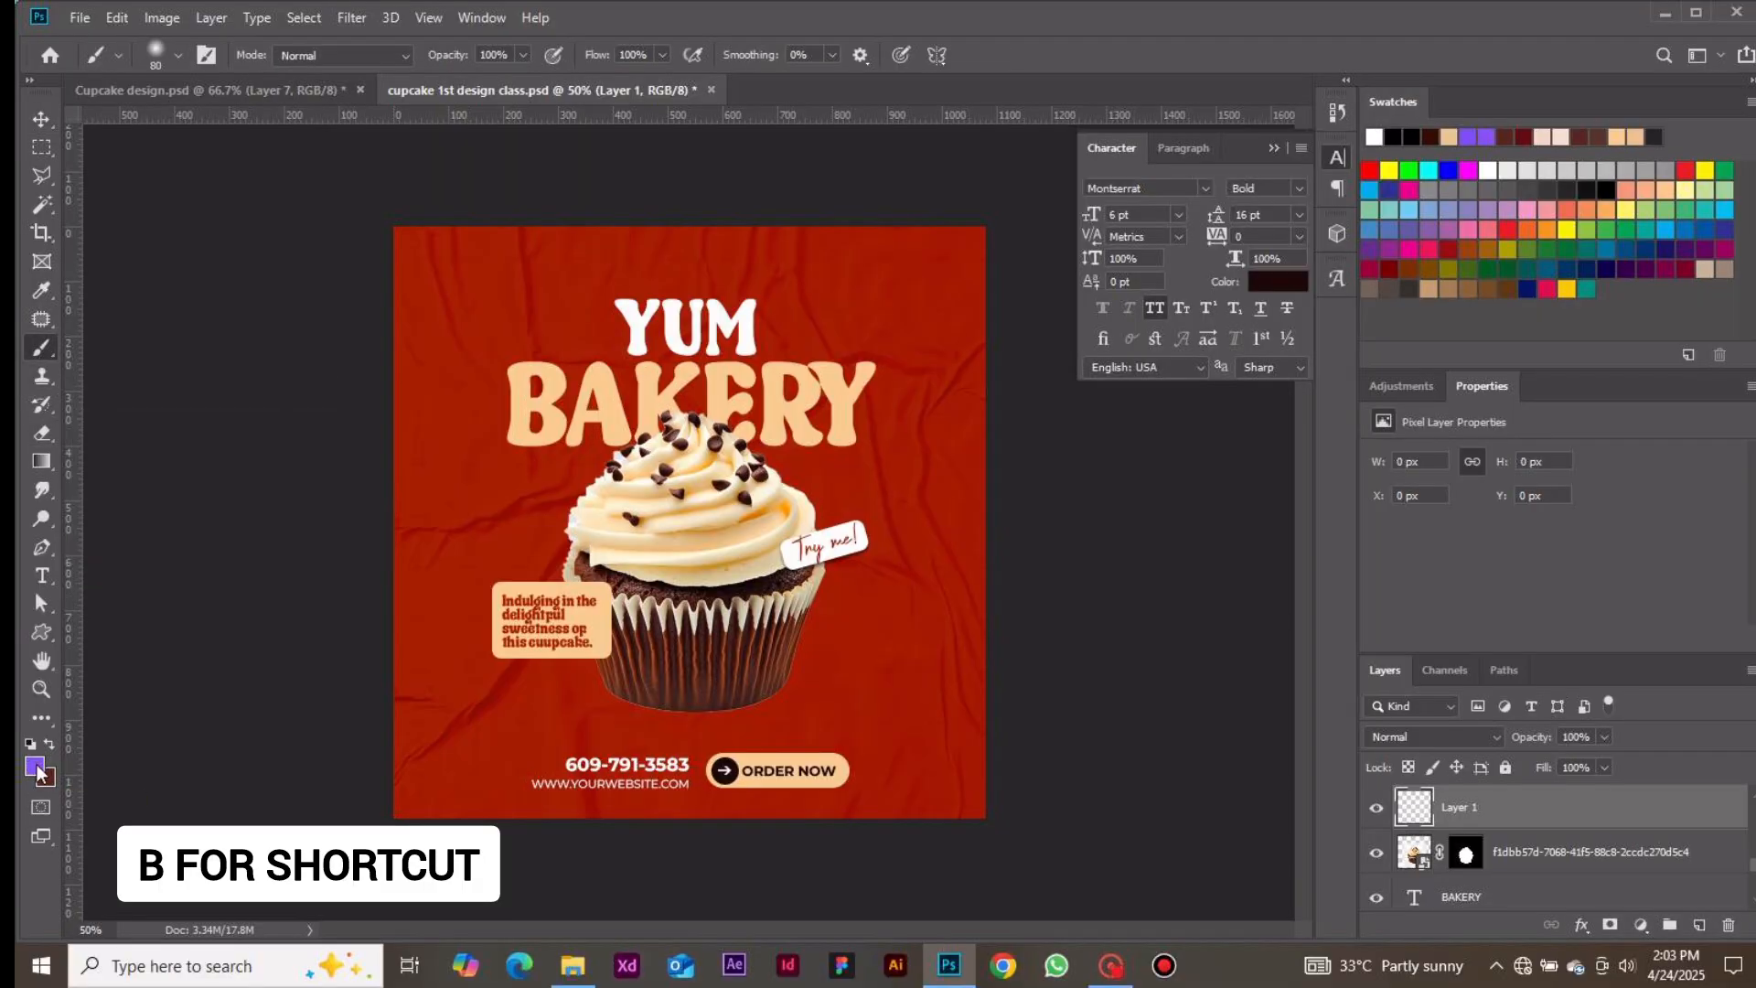
{"action": "key", "text": "x"}
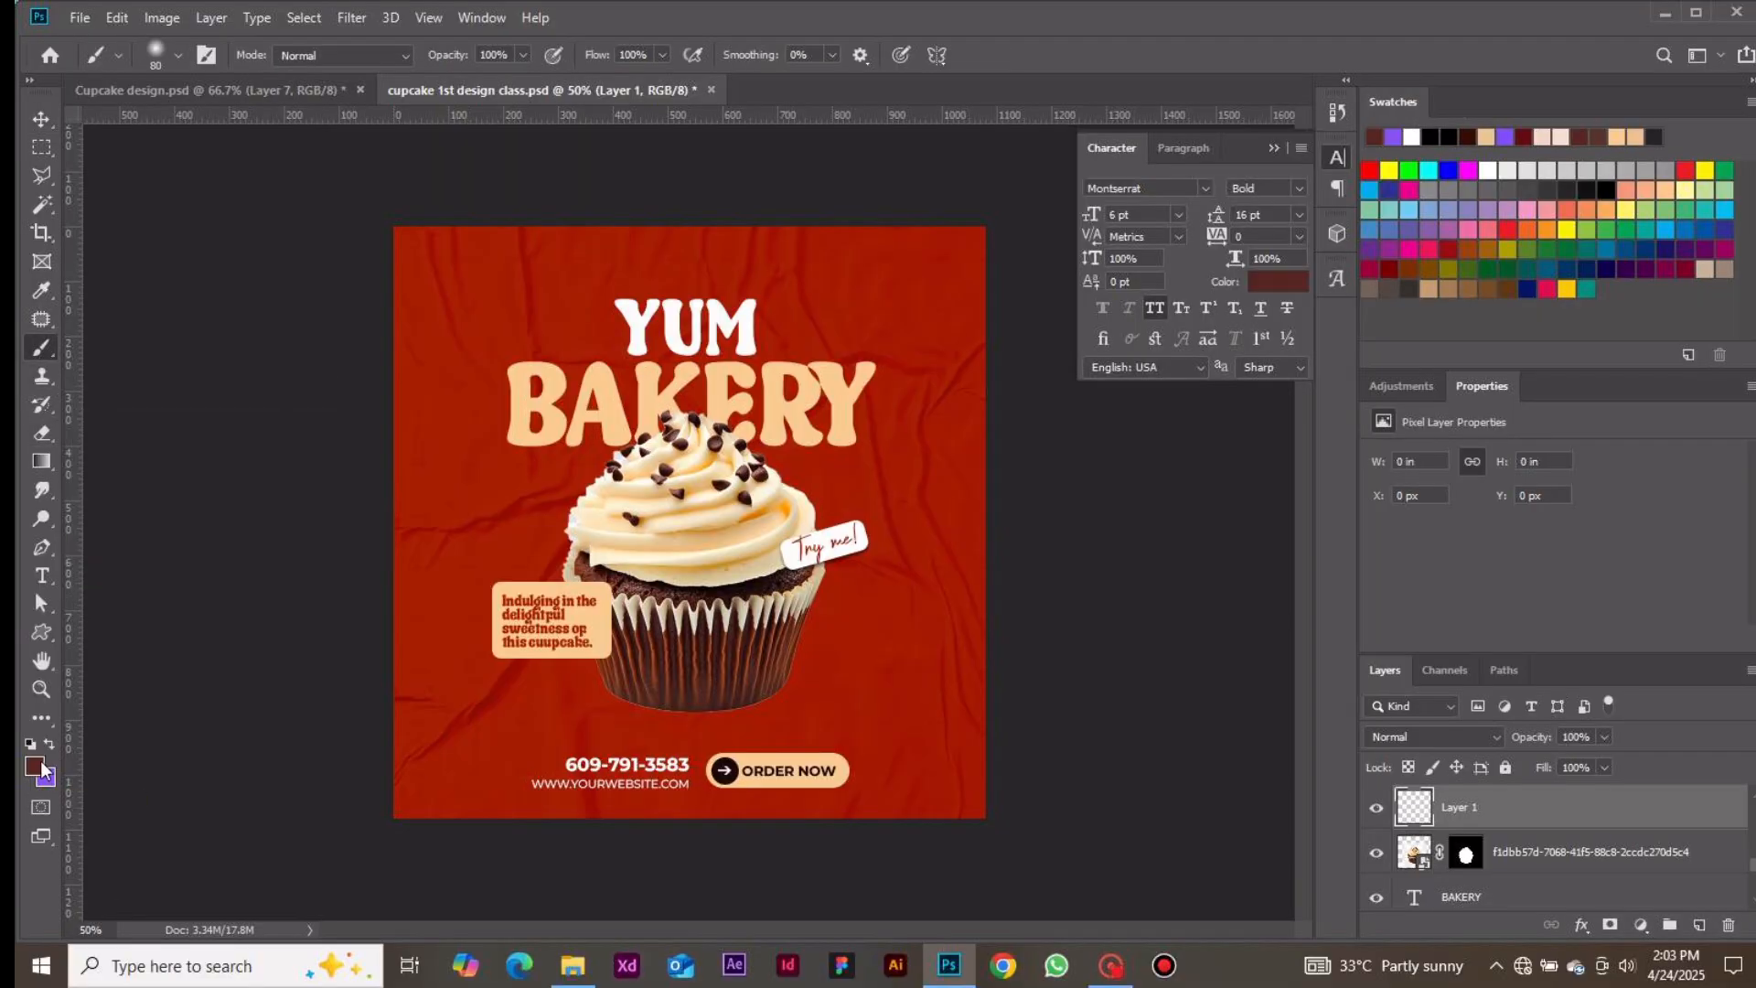
{"action": "left_click", "coordinate": [37, 772]}
{"action": "left_click", "coordinate": [775, 596]}
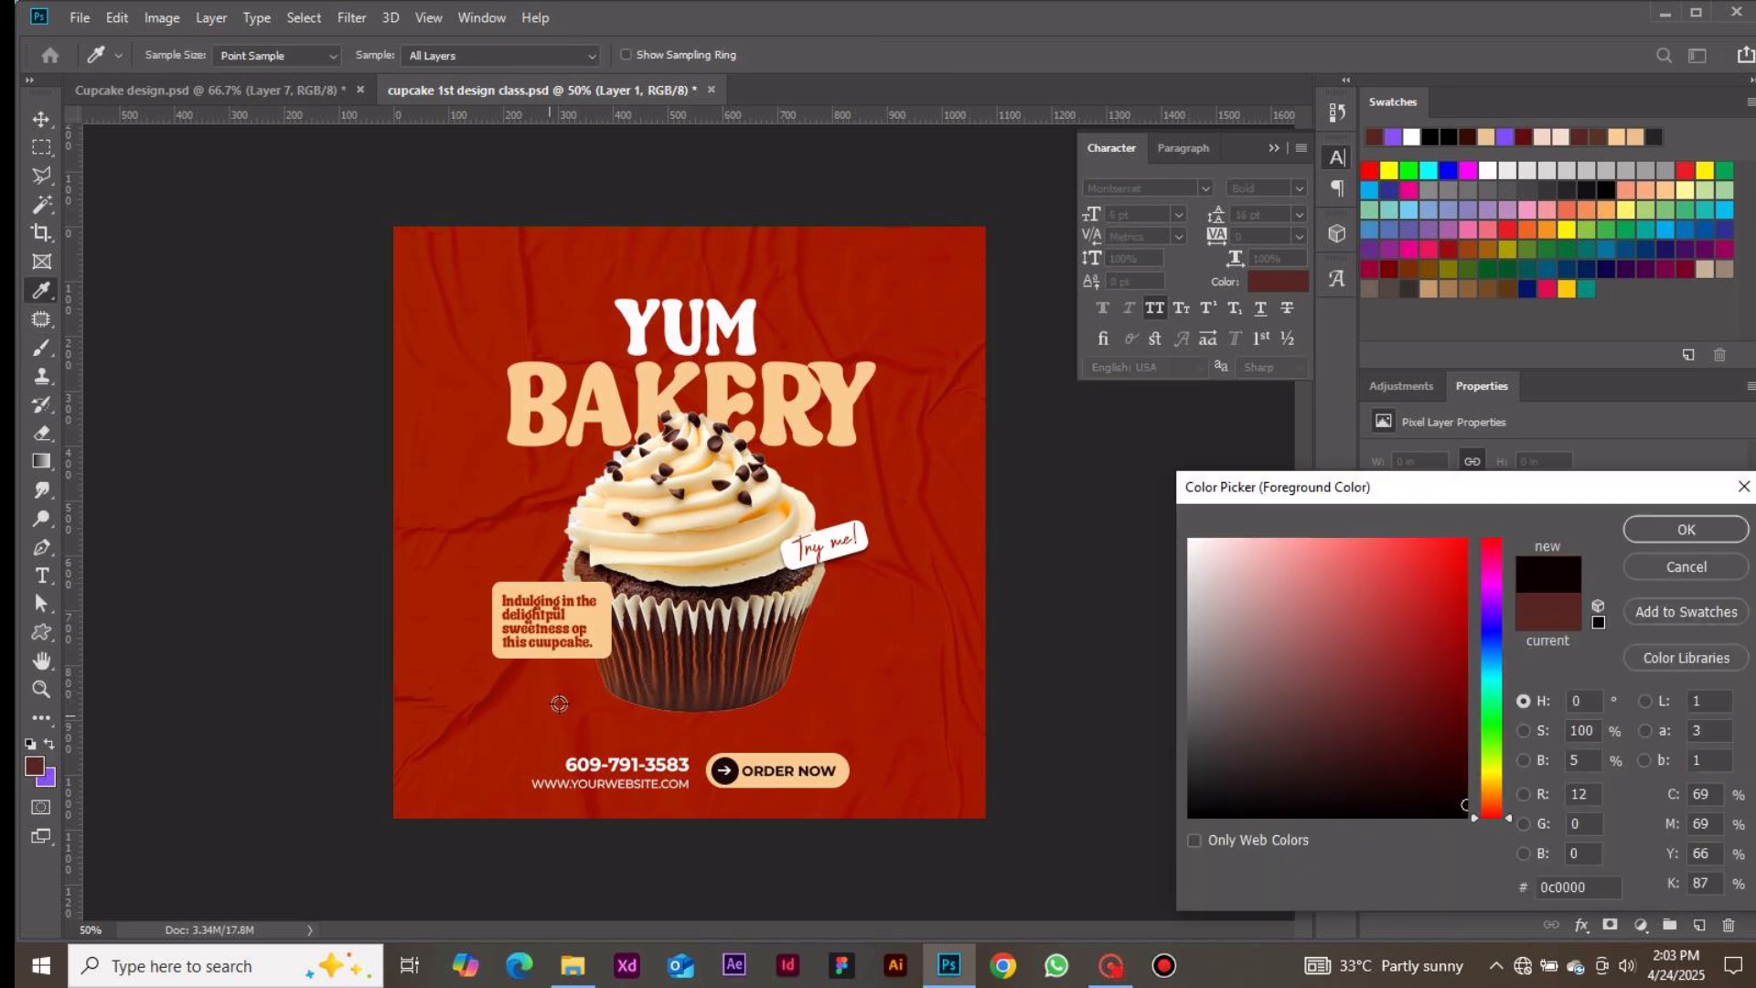
{"action": "left_click", "coordinate": [1685, 529]}
Set the brush size to 300 and dab a soft dark spot beside the cupcake's base on the new layer
{"action": "key", "text": "b"}
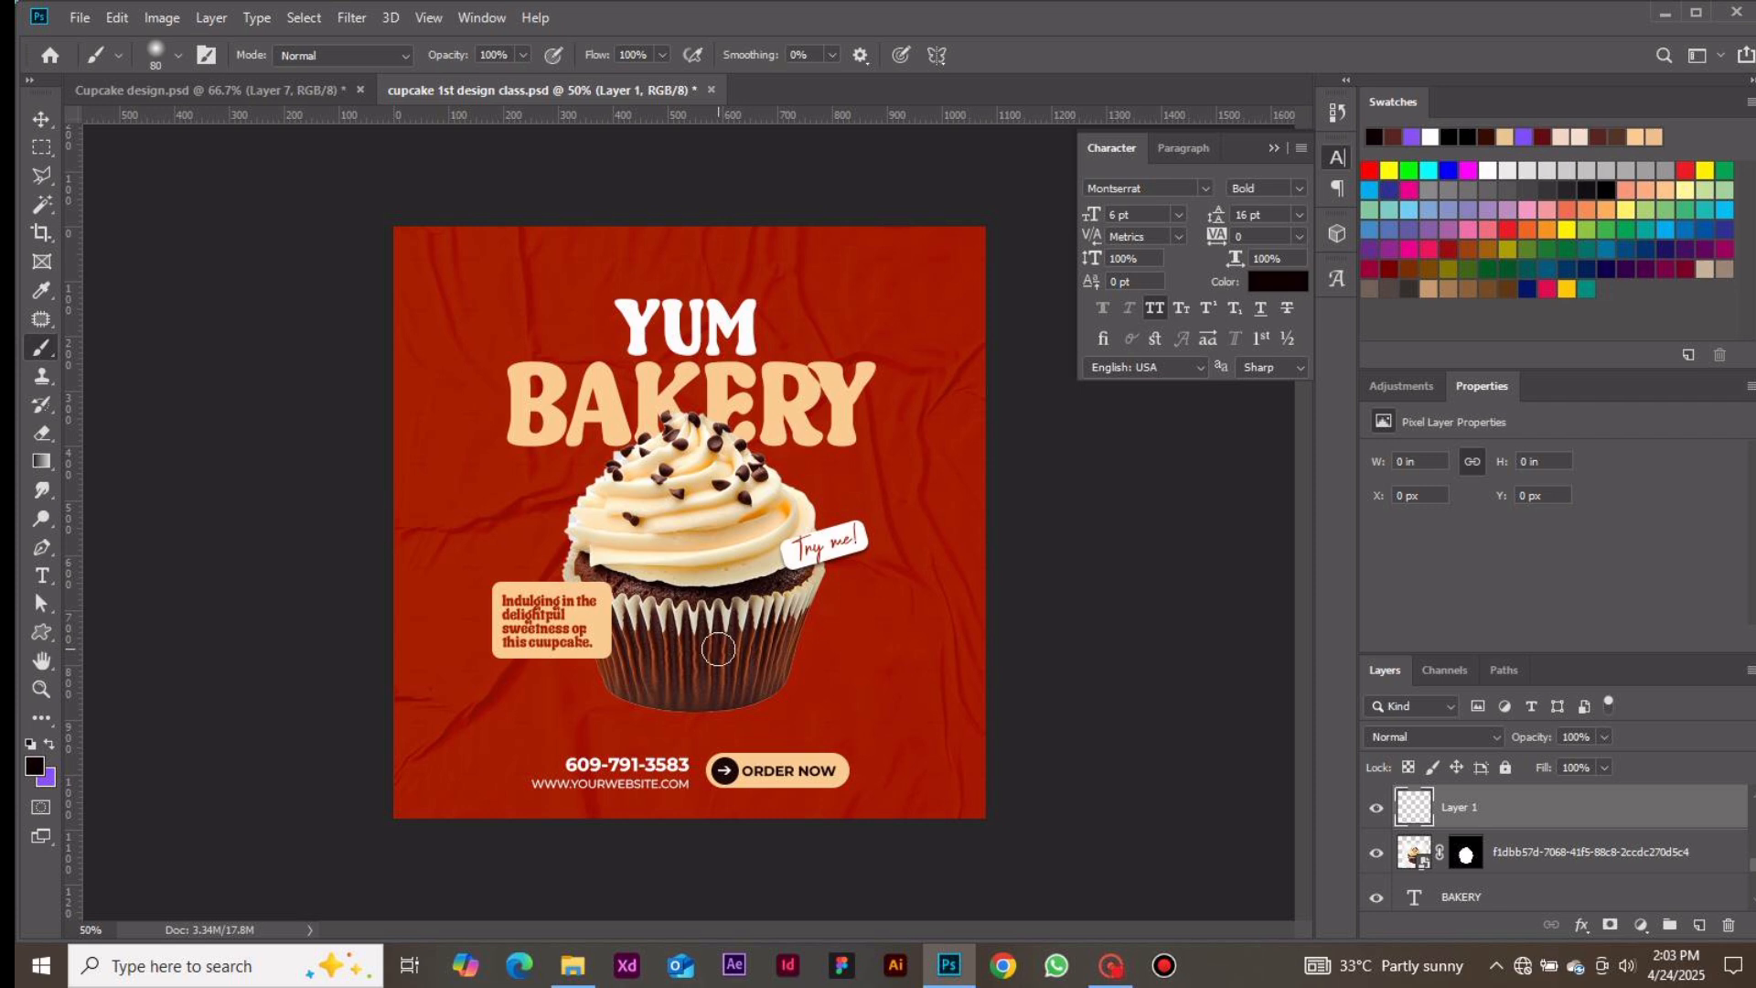
{"action": "key", "text": "bracketright"}
{"action": "key", "text": "bracketright"}
{"action": "key", "text": "bracketright"}
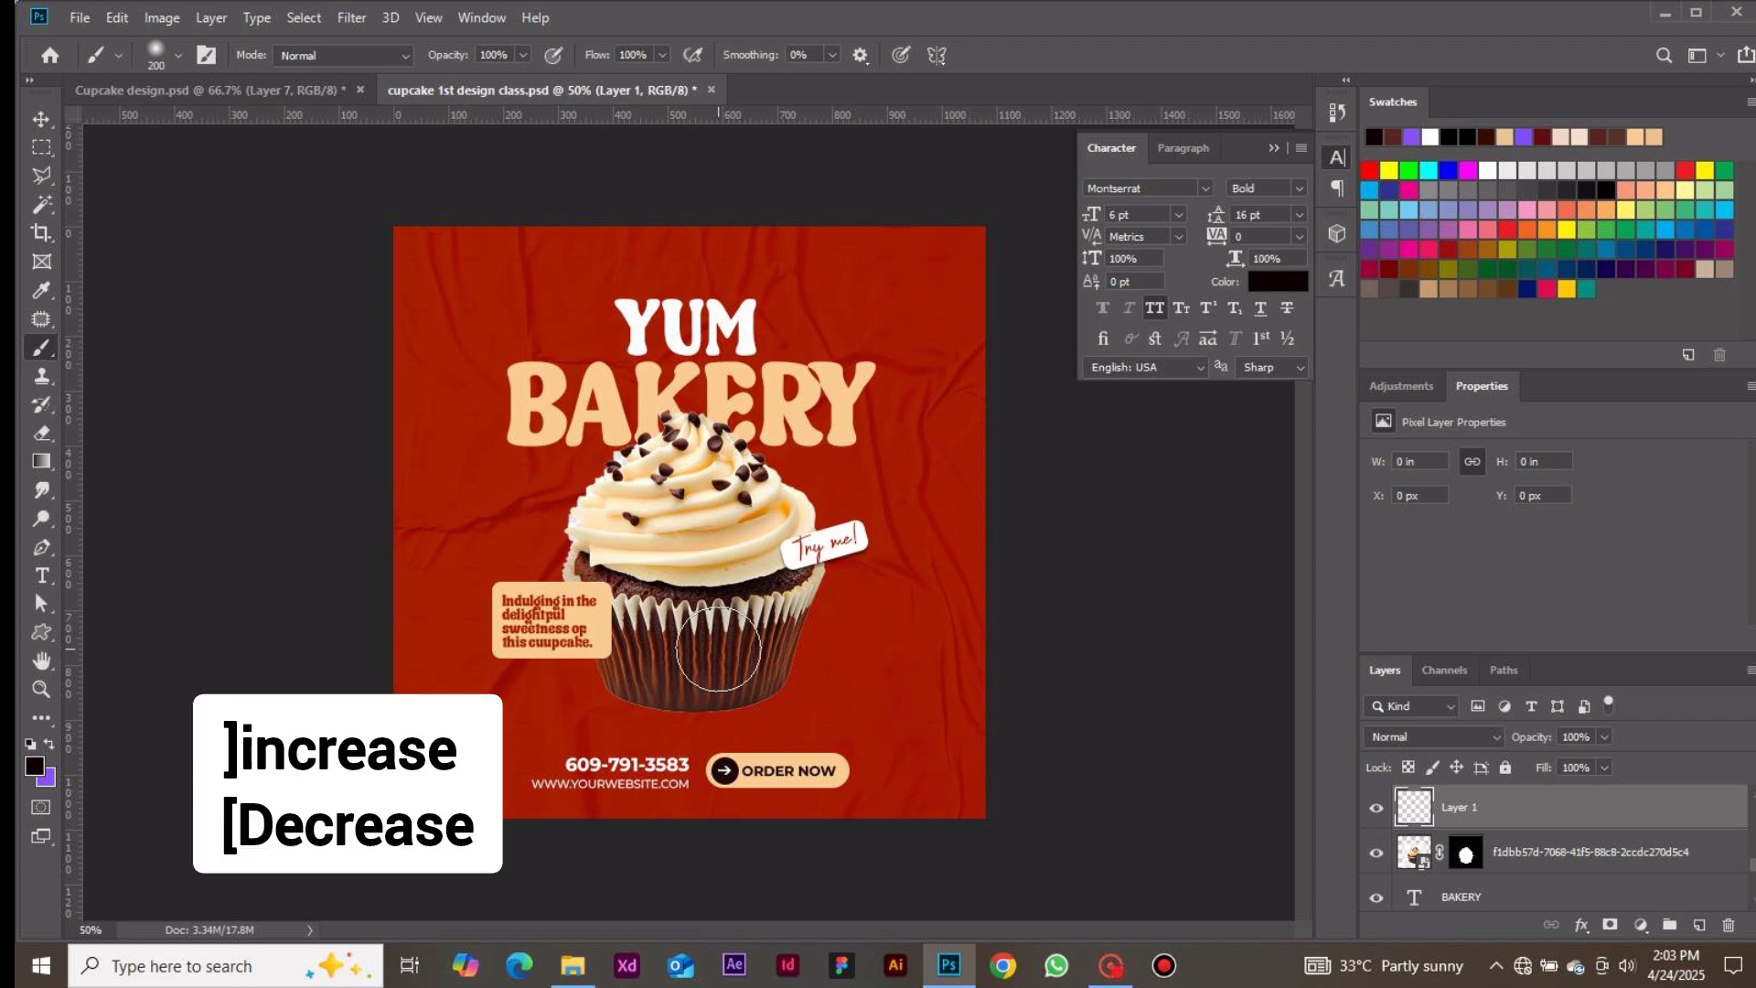
{"action": "key", "text": "bracketright"}
{"action": "key", "text": "bracketright"}
{"action": "key", "text": "bracketright"}
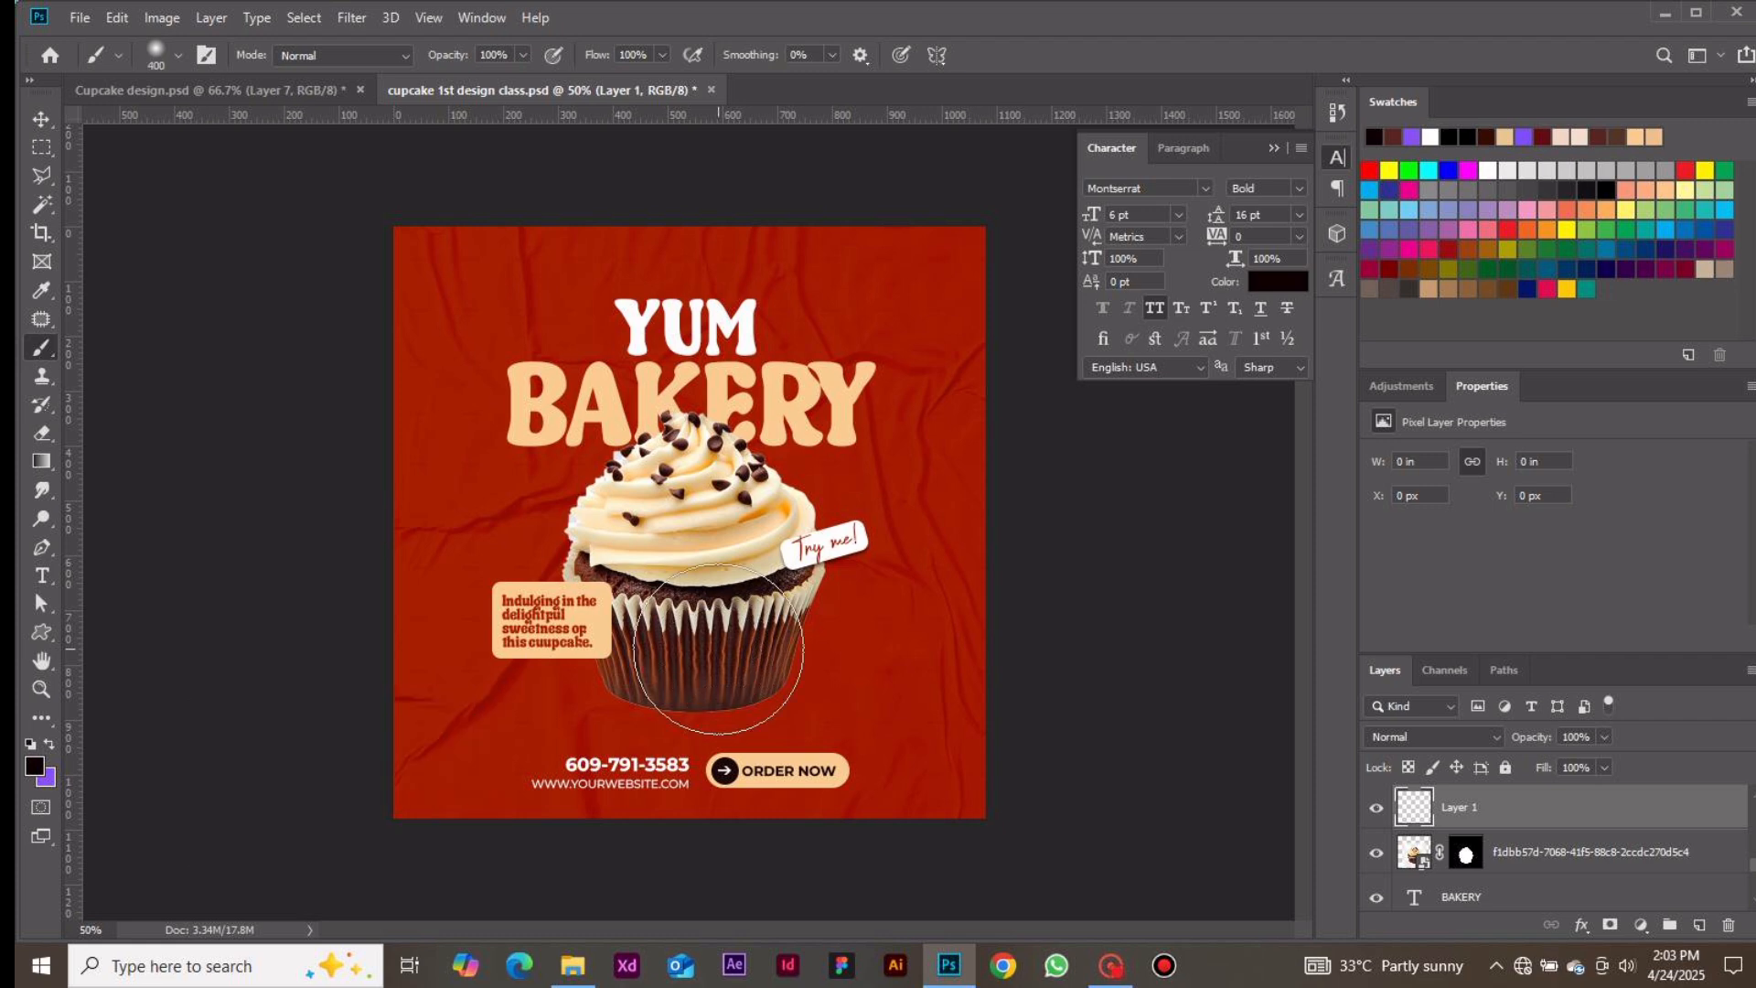
{"action": "key", "text": "bracketleft"}
{"action": "key", "text": "bracketleft"}
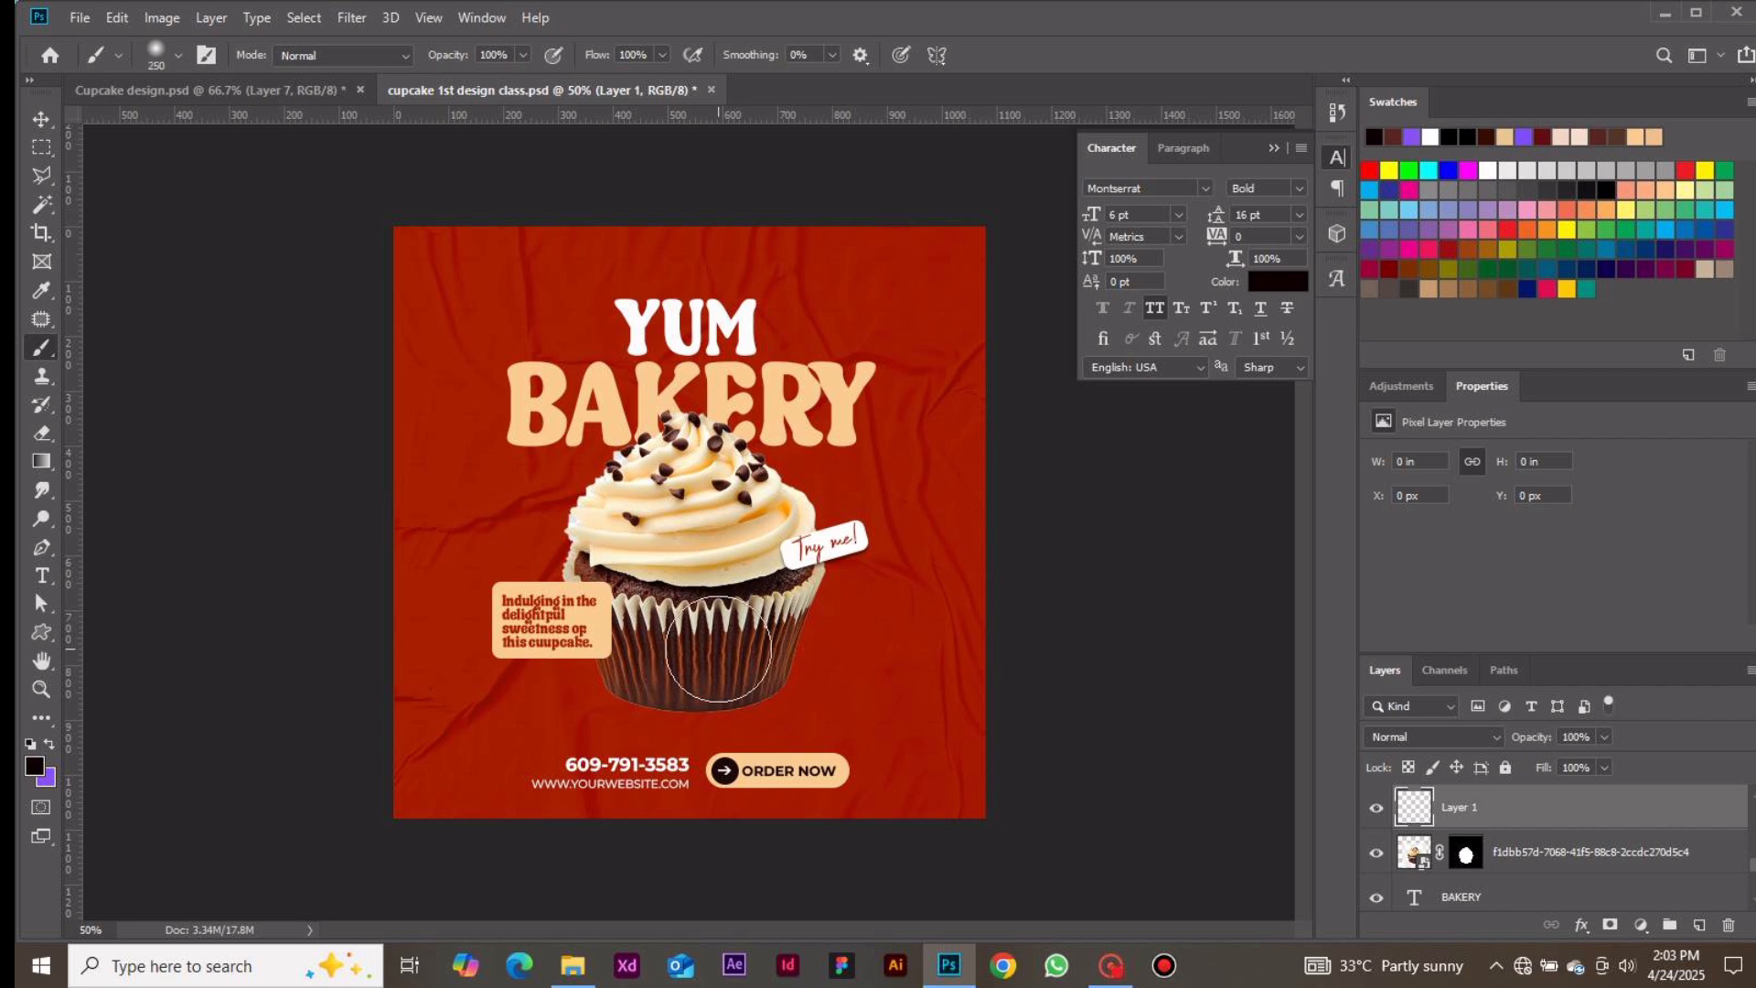
{"action": "key", "text": "bracketright"}
{"action": "key", "text": "bracketright"}
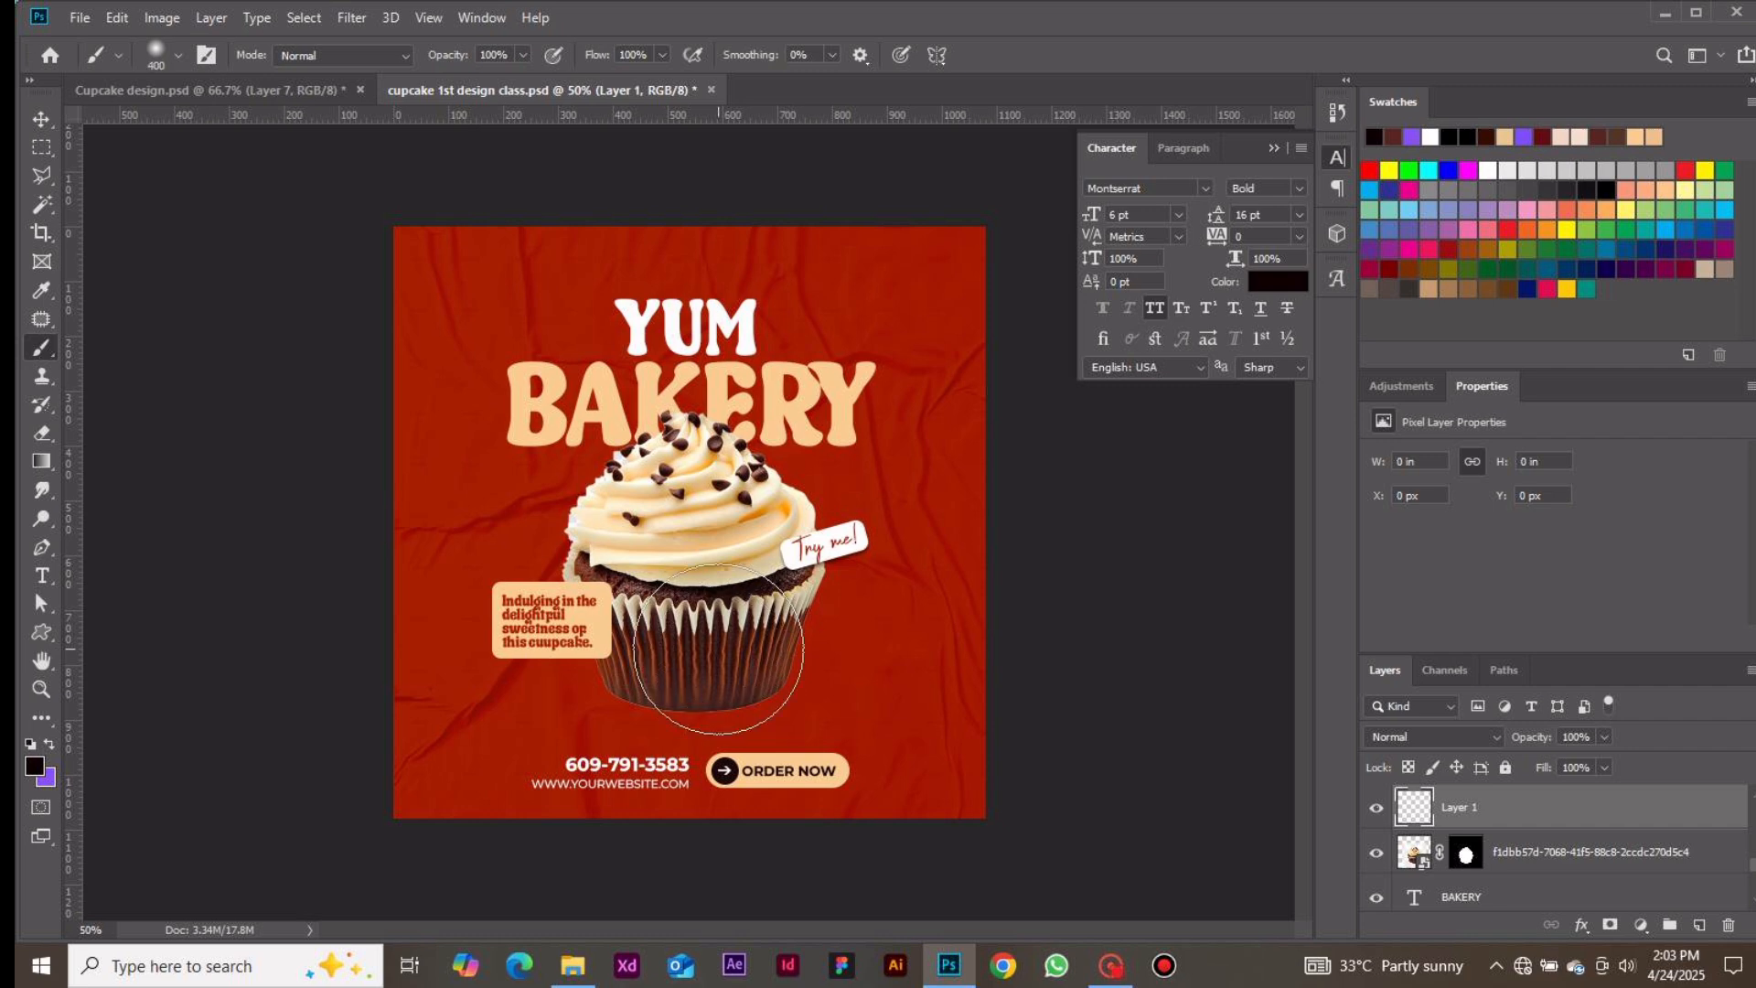
{"action": "key", "text": "bracketleft"}
{"action": "key", "text": "bracketleft"}
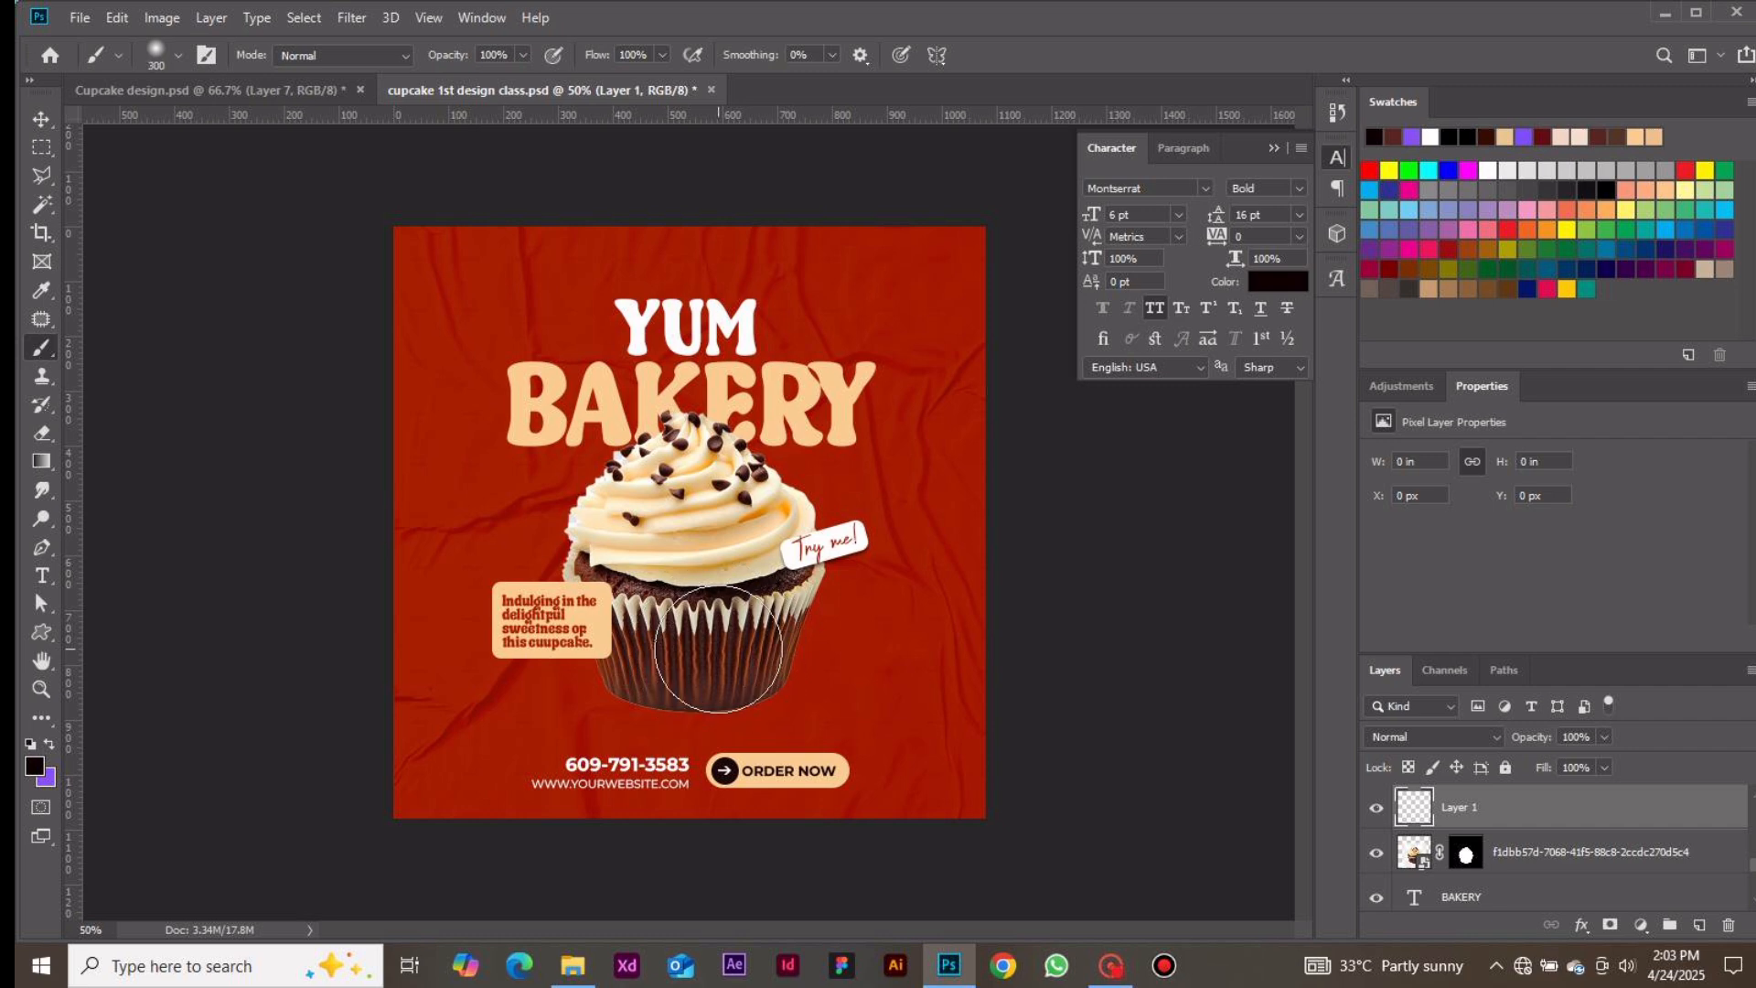
{"action": "left_click", "coordinate": [858, 666]}
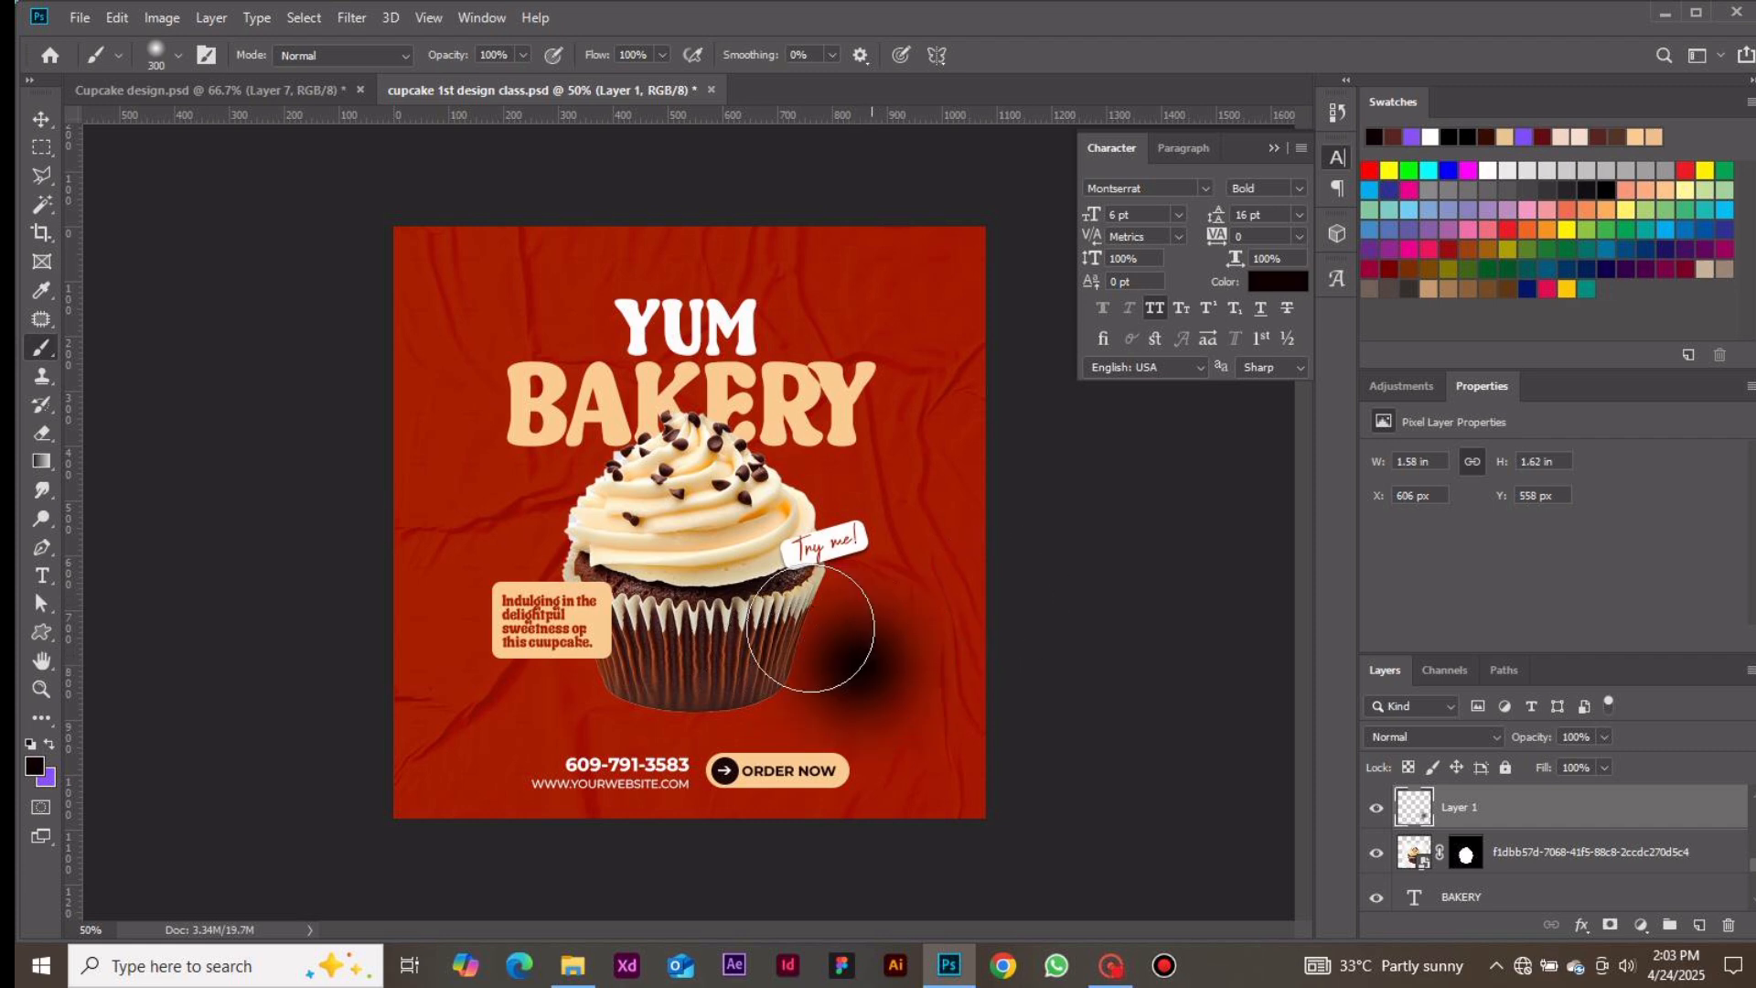
Transform the dark spot into a wide, flat shadow and move it under the cupcake
{"action": "left_click", "coordinate": [43, 123]}
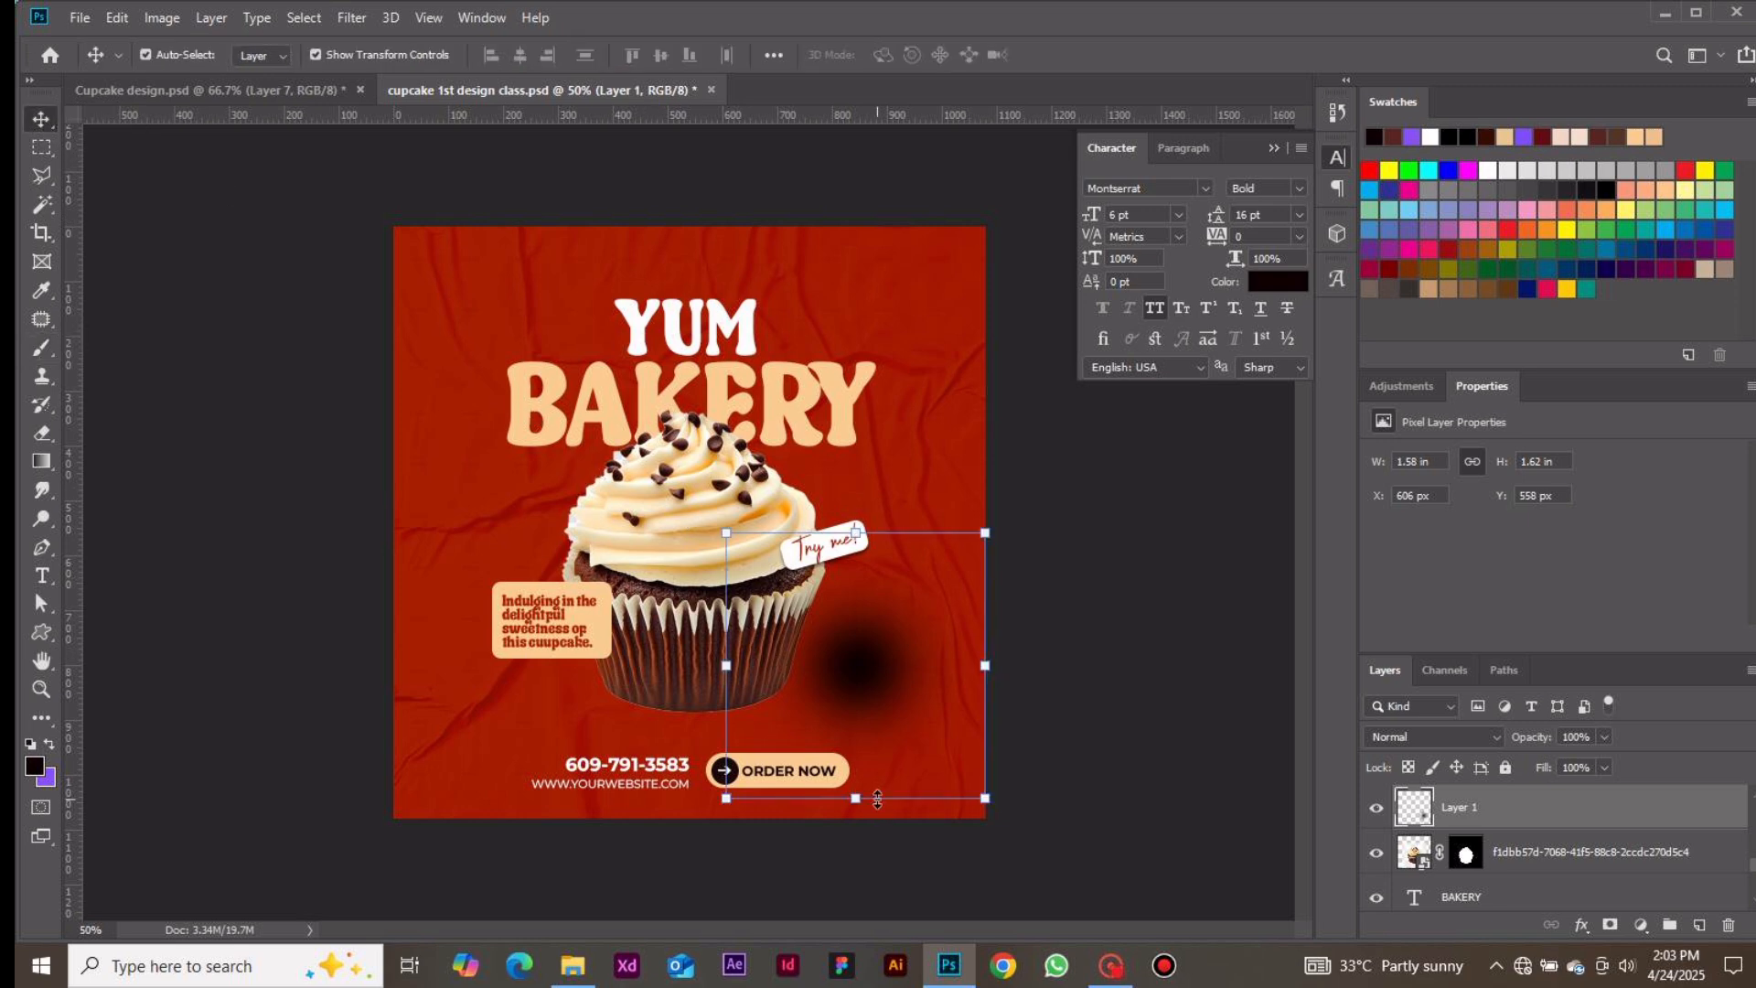
{"action": "left_click_drag", "start_coordinate": [855, 798], "coordinate": [864, 655]}
{"action": "left_click_drag", "start_coordinate": [855, 532], "coordinate": [860, 603]}
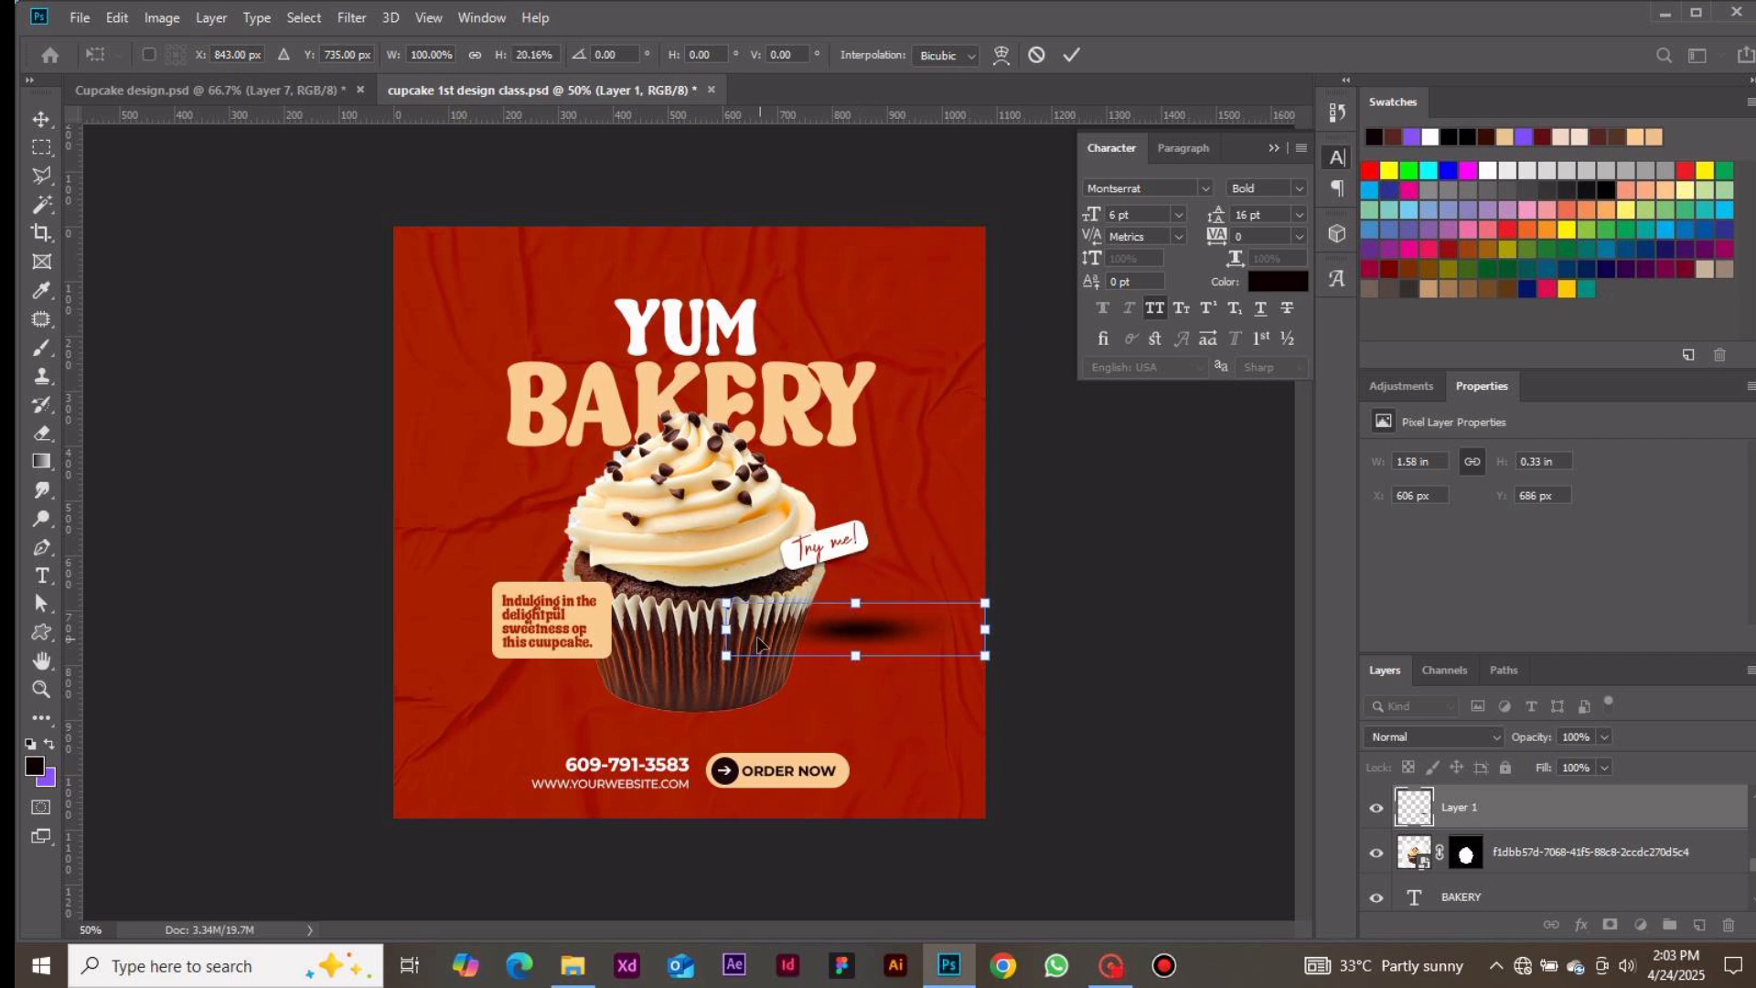
{"action": "left_click_drag", "start_coordinate": [726, 628], "coordinate": [635, 629]}
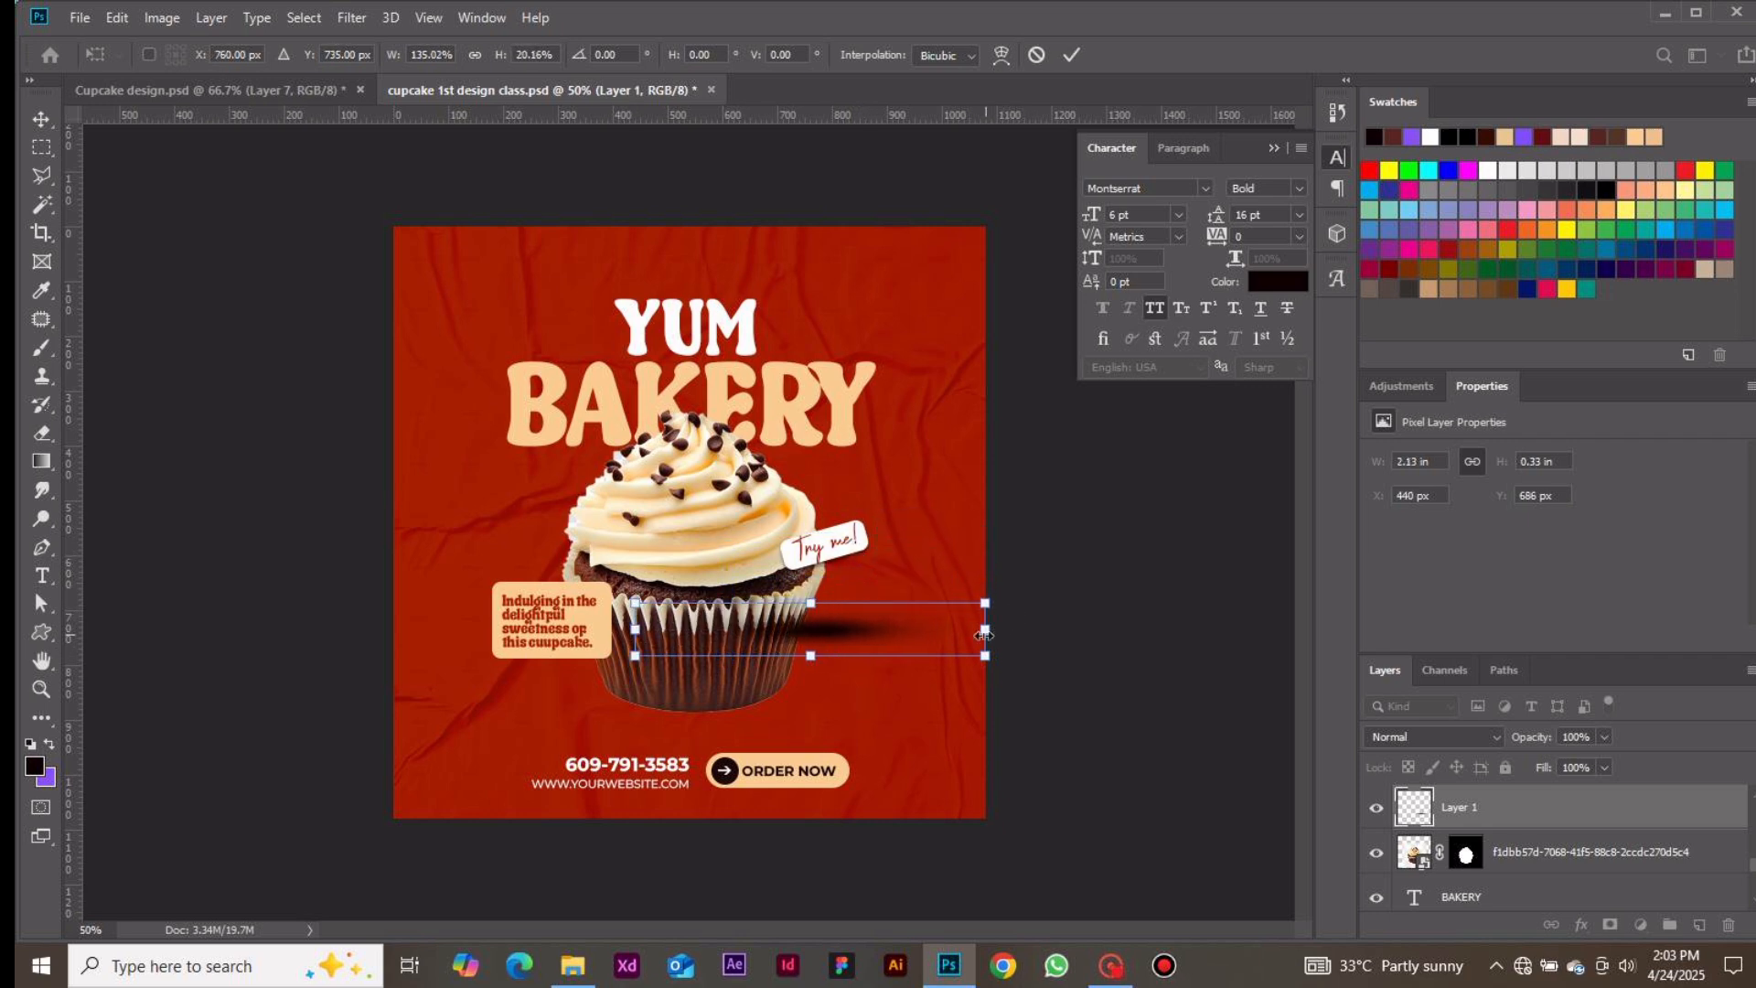
{"action": "left_click_drag", "start_coordinate": [984, 635], "coordinate": [1065, 629]}
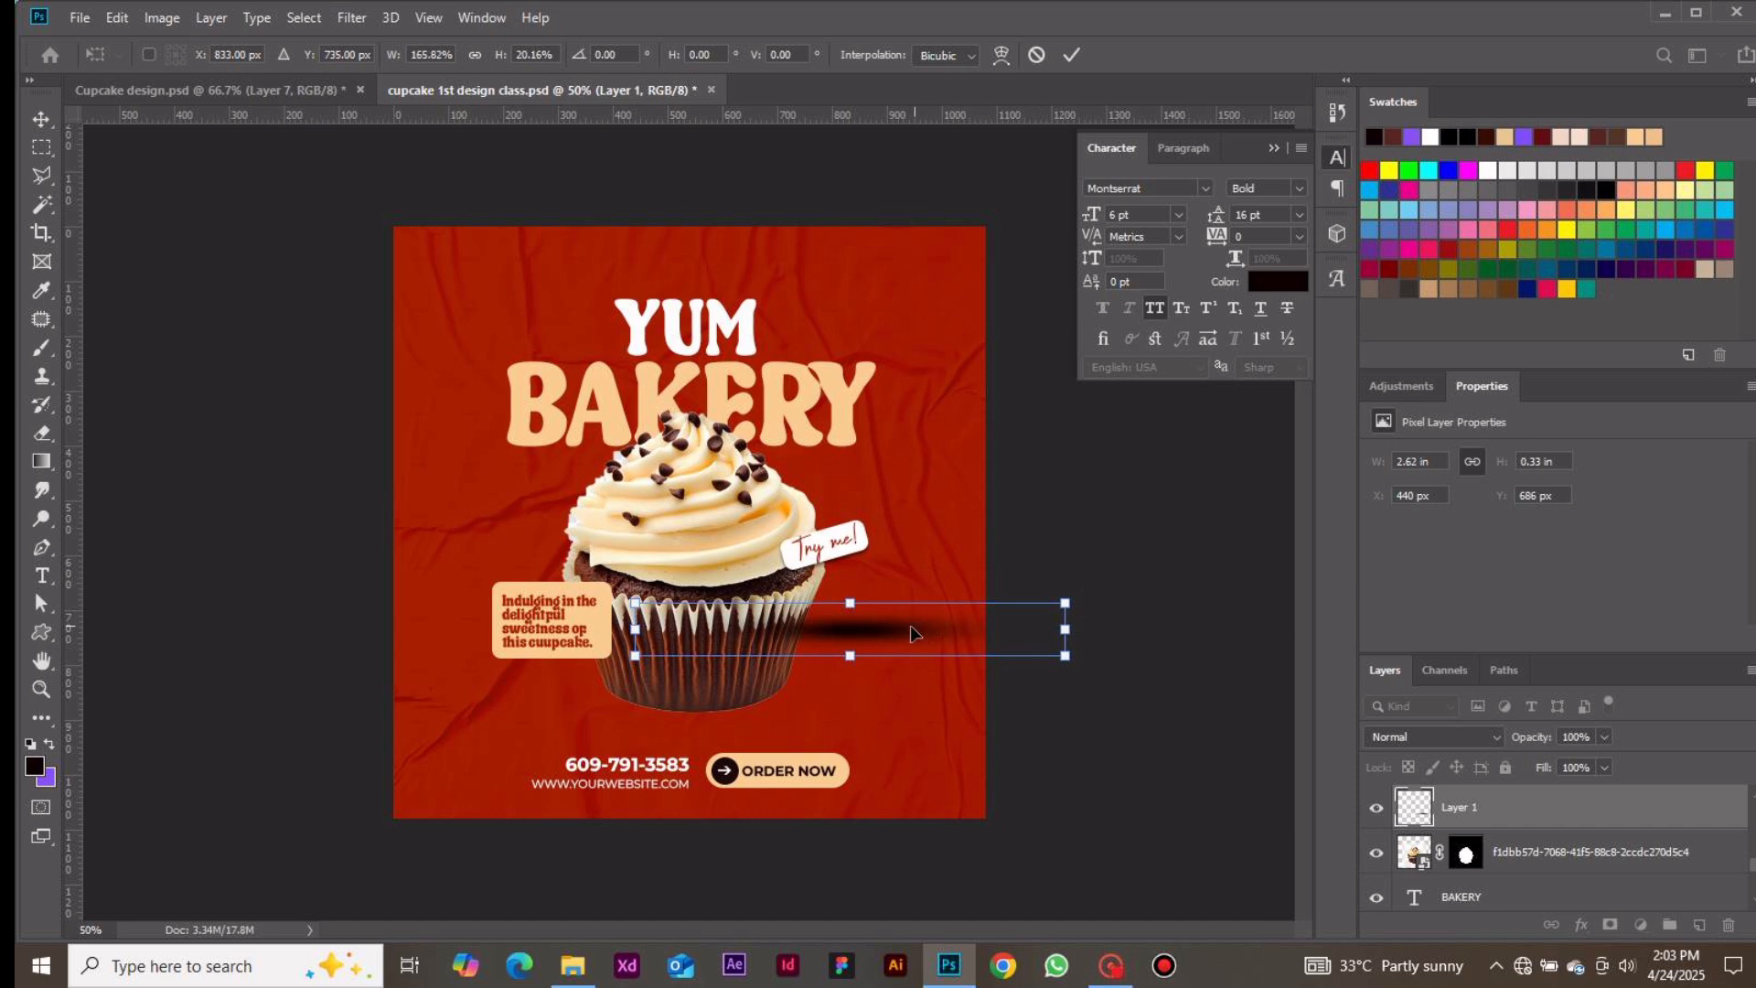
{"action": "left_click_drag", "start_coordinate": [912, 633], "coordinate": [760, 713]}
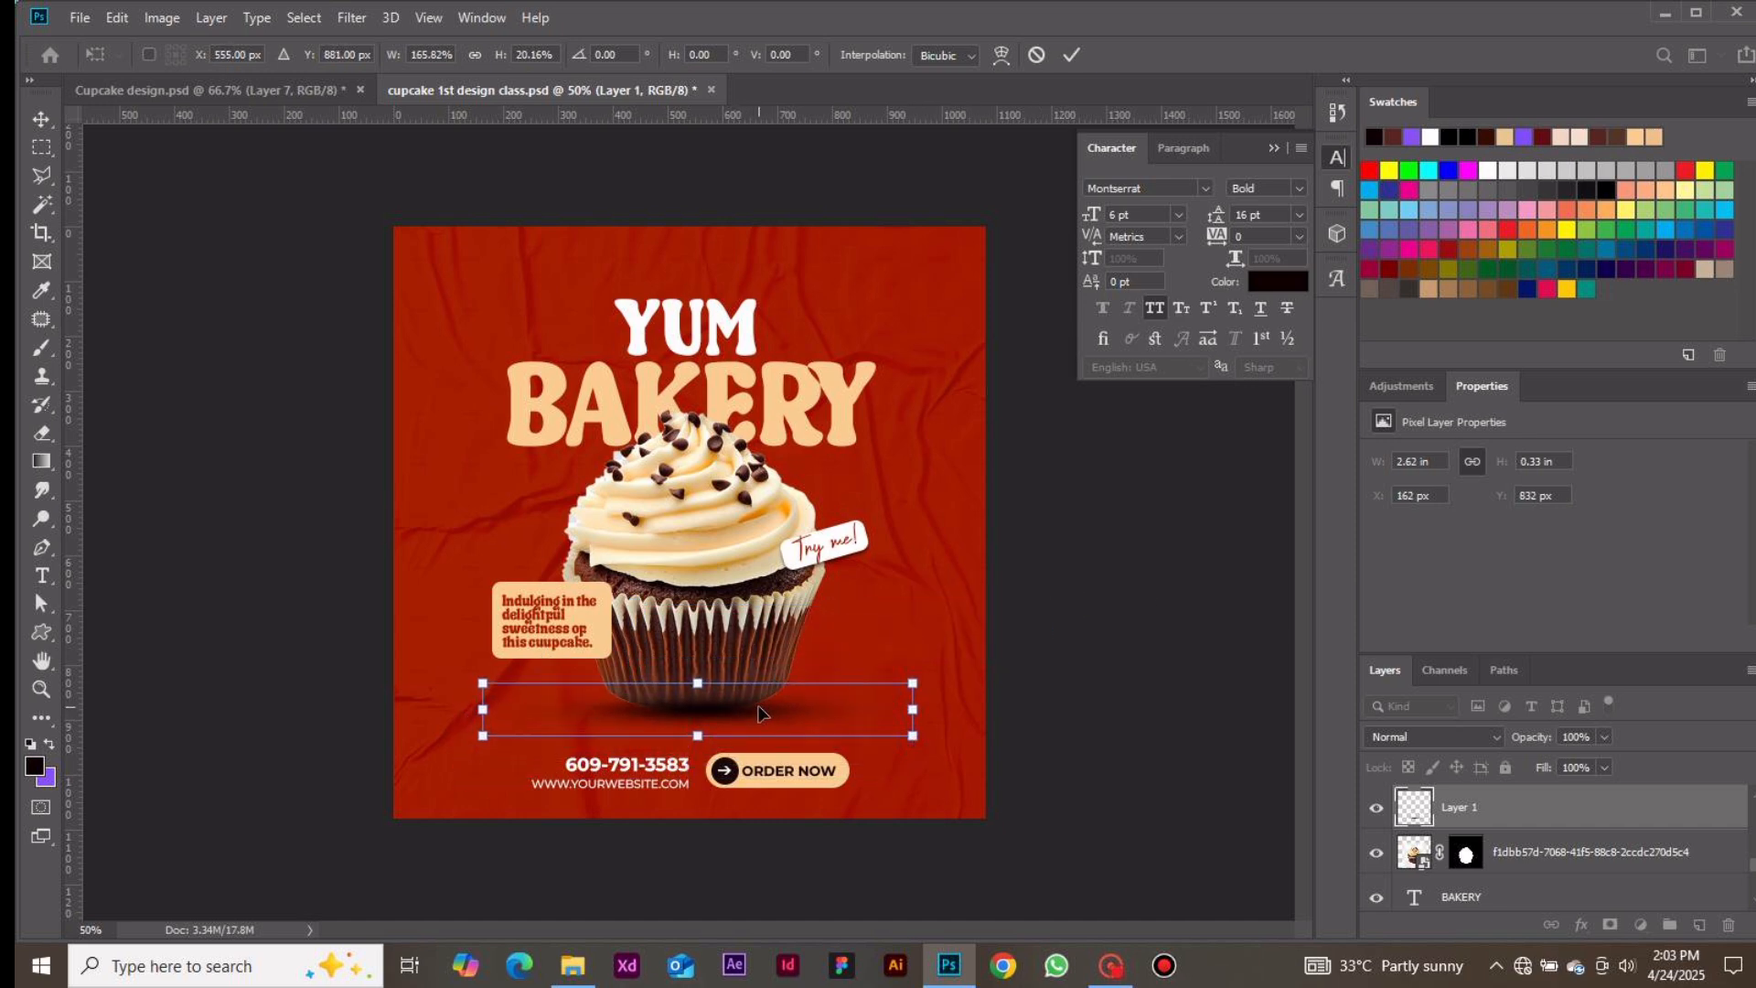
{"action": "left_click", "coordinate": [1072, 53]}
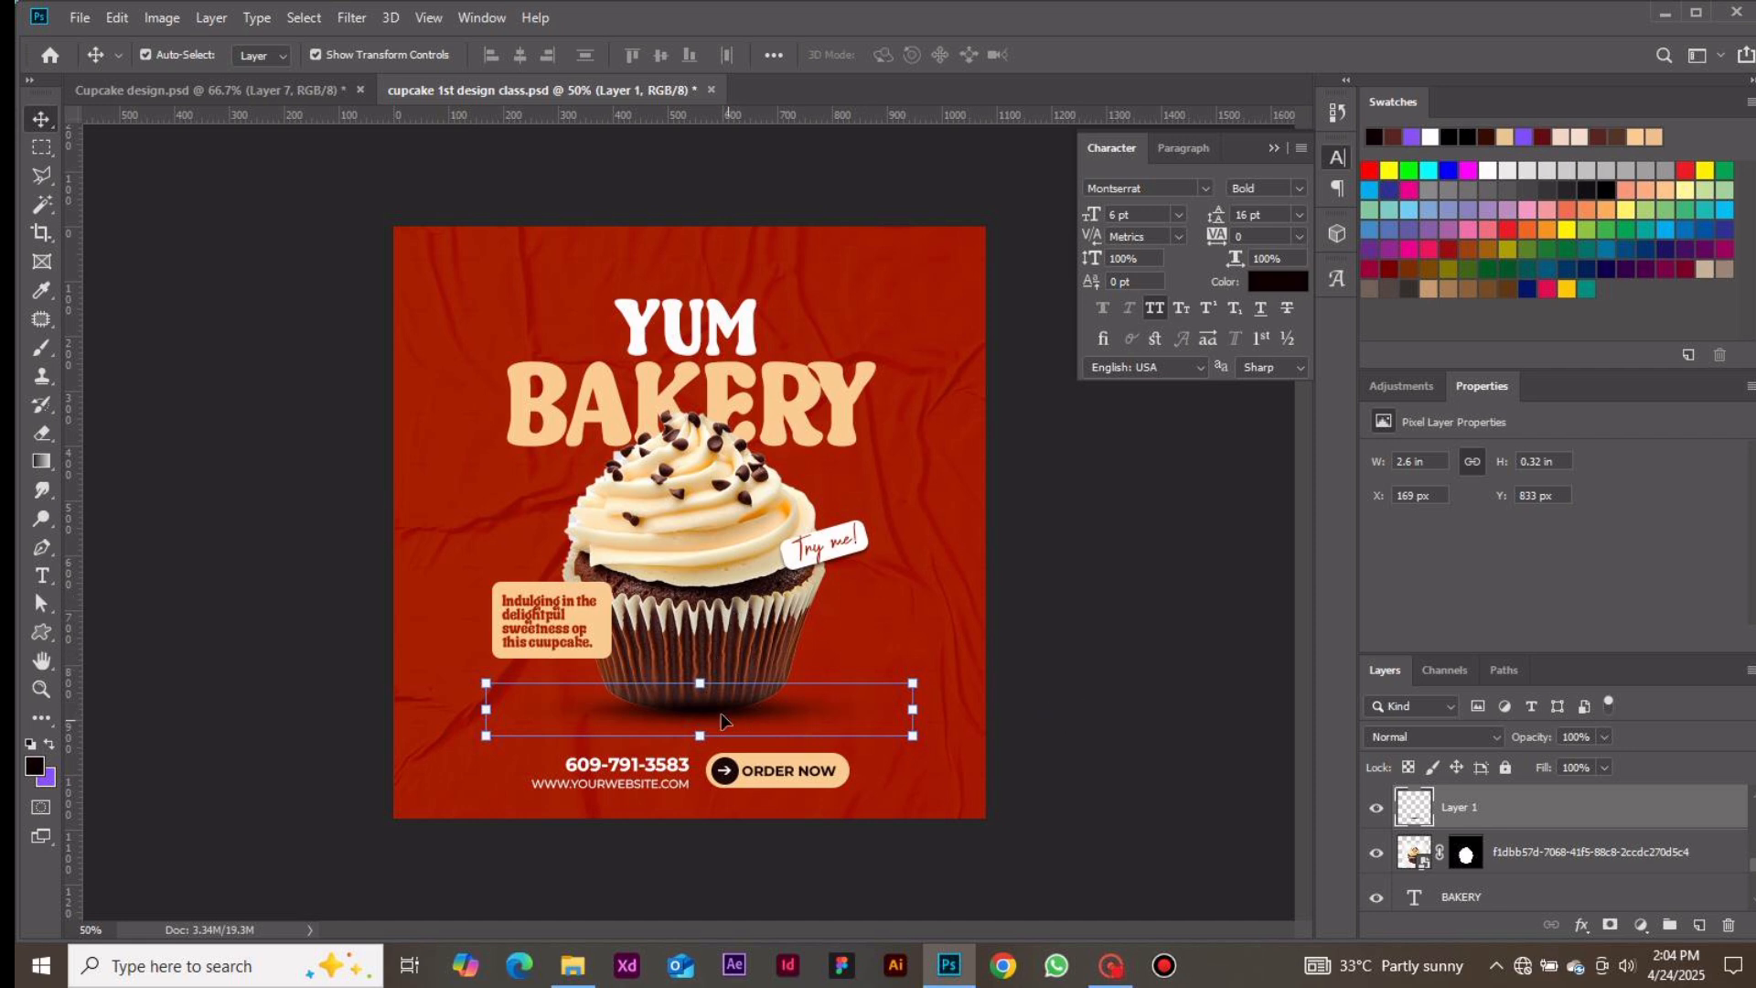
Move the shadow layer beneath the cupcake layer and slightly adjust the shadow's height, position and width
{"action": "left_click_drag", "start_coordinate": [1452, 809], "coordinate": [1454, 875]}
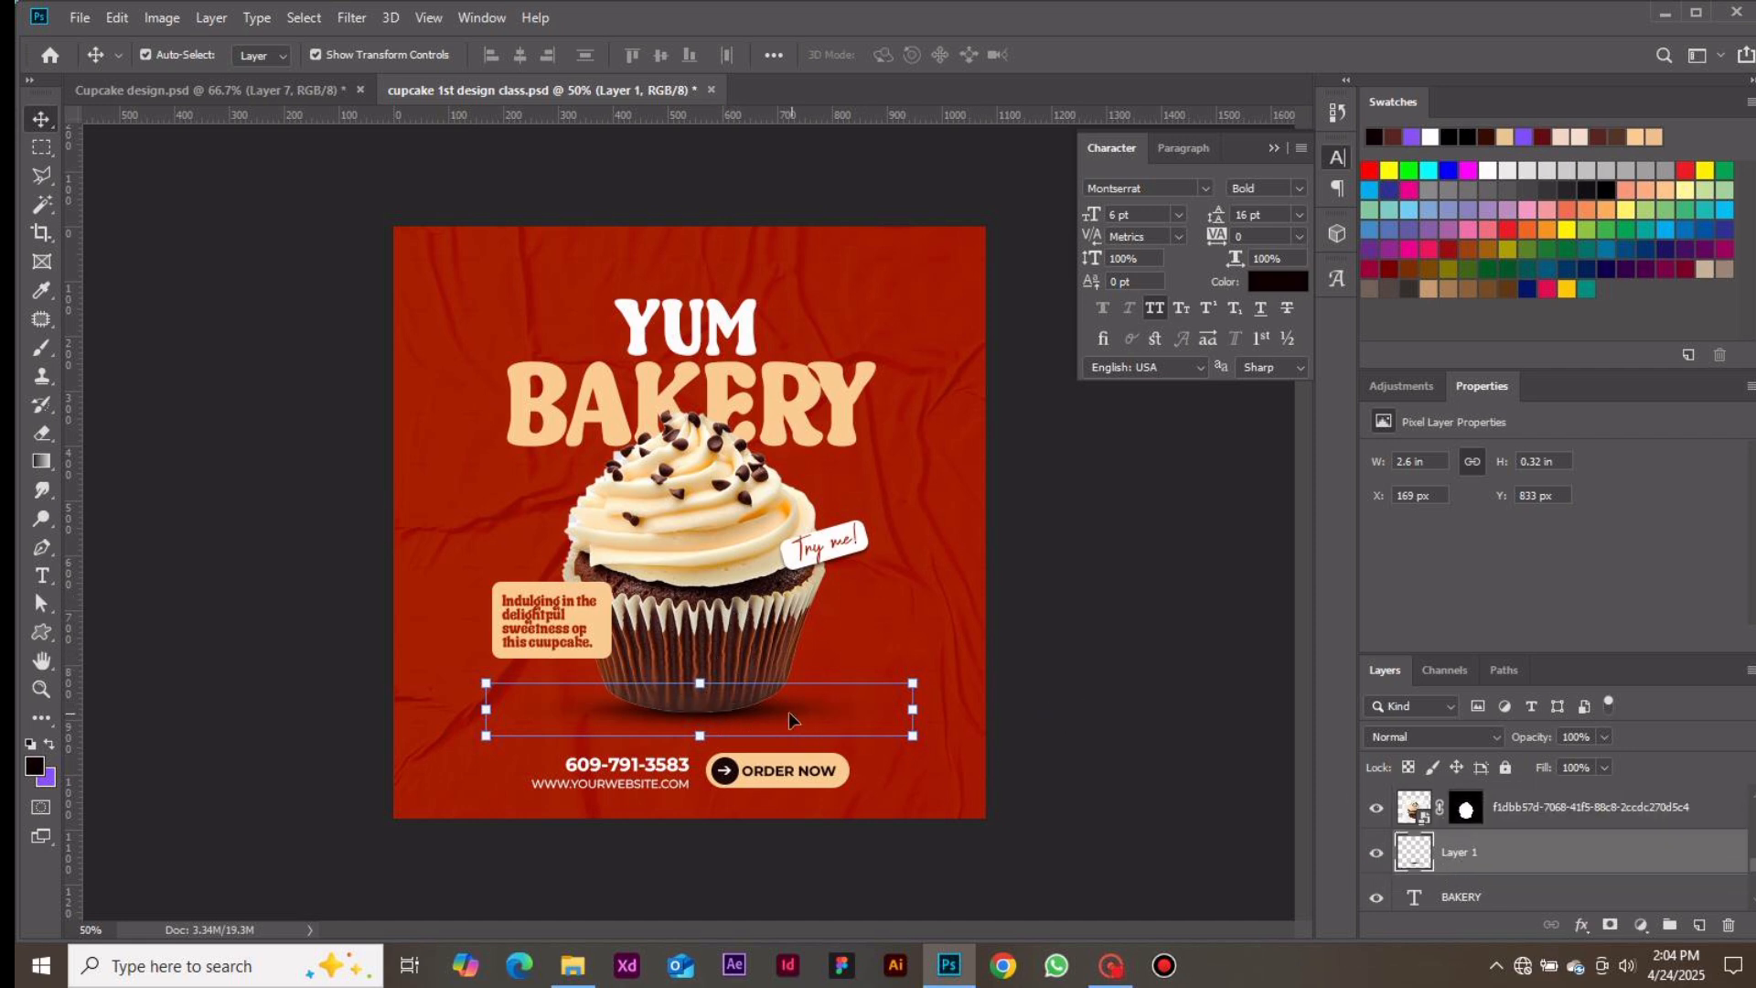
{"action": "left_click_drag", "start_coordinate": [789, 720], "coordinate": [784, 719]}
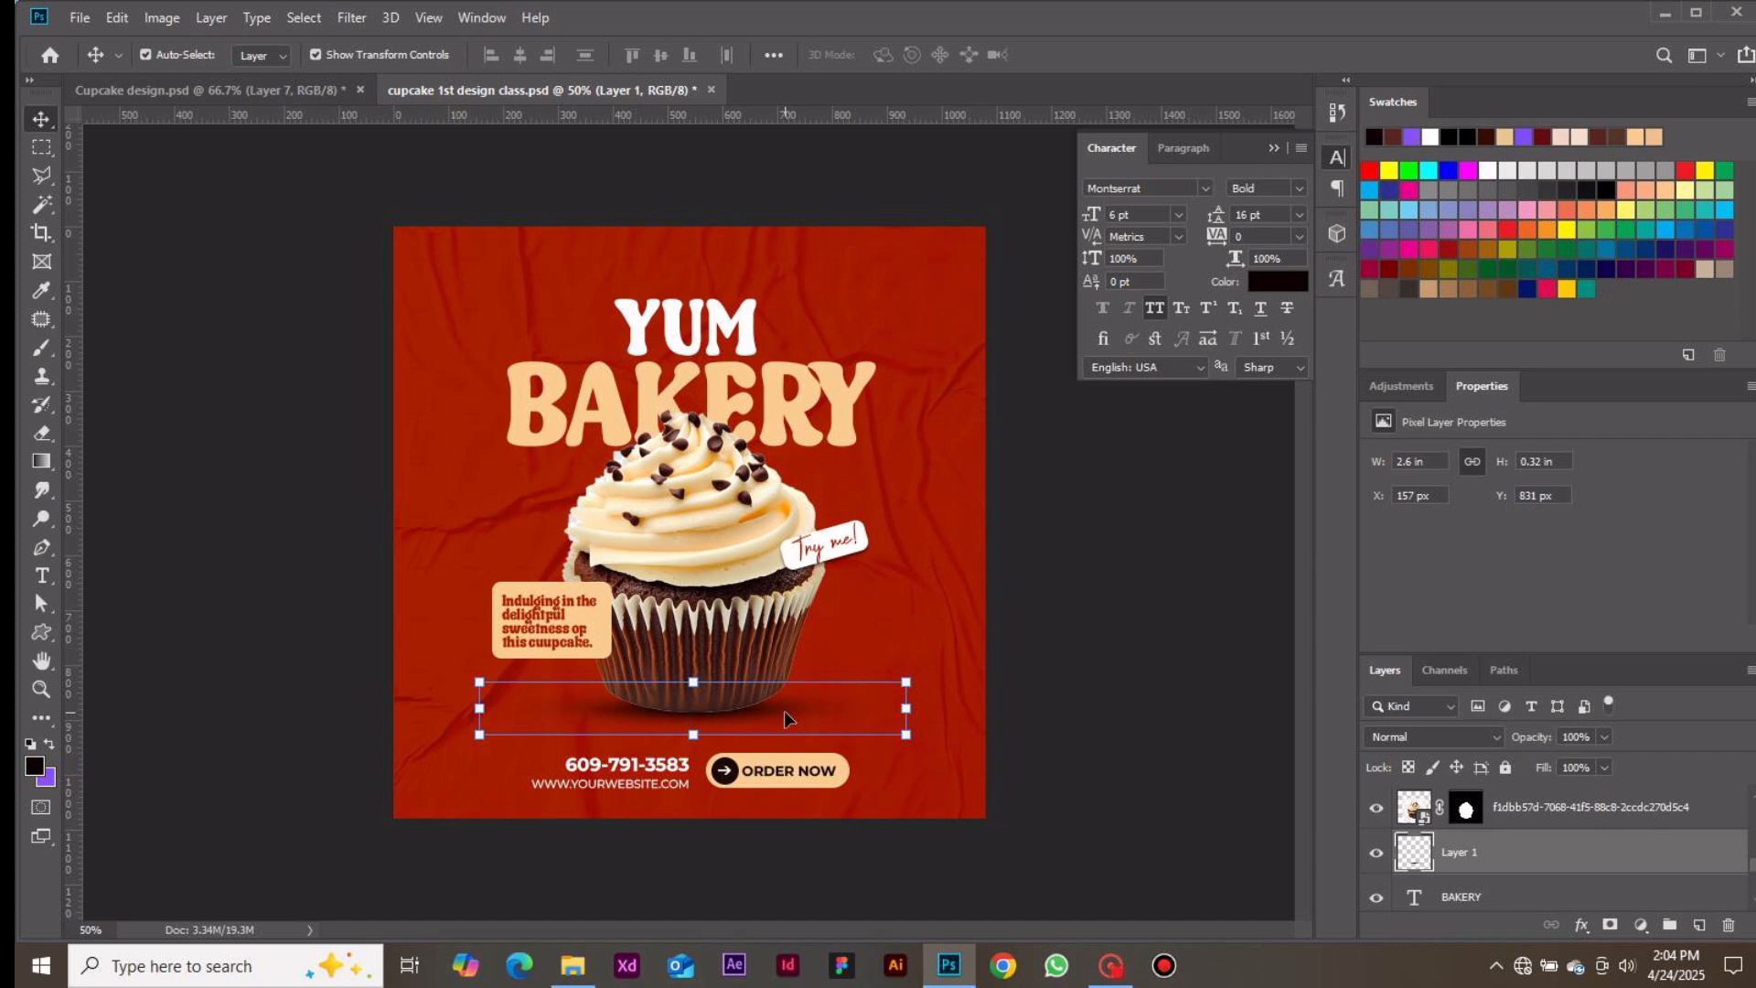
{"action": "left_click", "coordinate": [692, 737]}
{"action": "left_click_drag", "start_coordinate": [691, 737], "coordinate": [692, 742]}
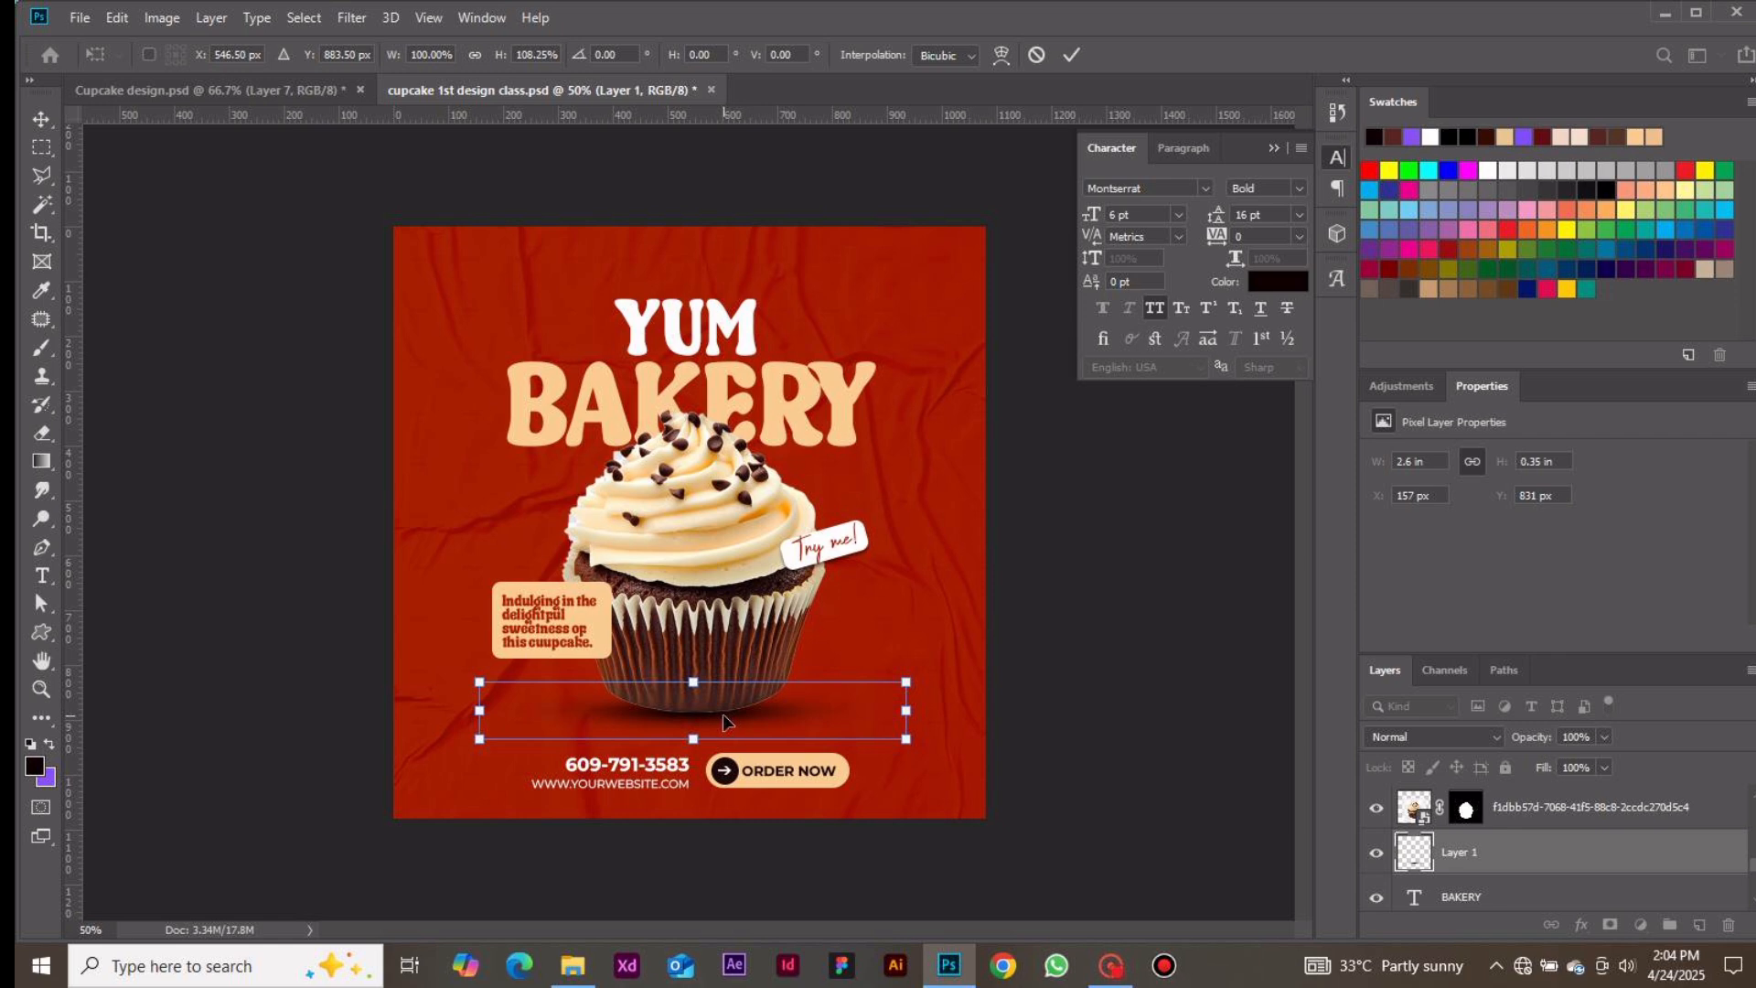
{"action": "key", "text": "Up"}
{"action": "key", "text": "Up"}
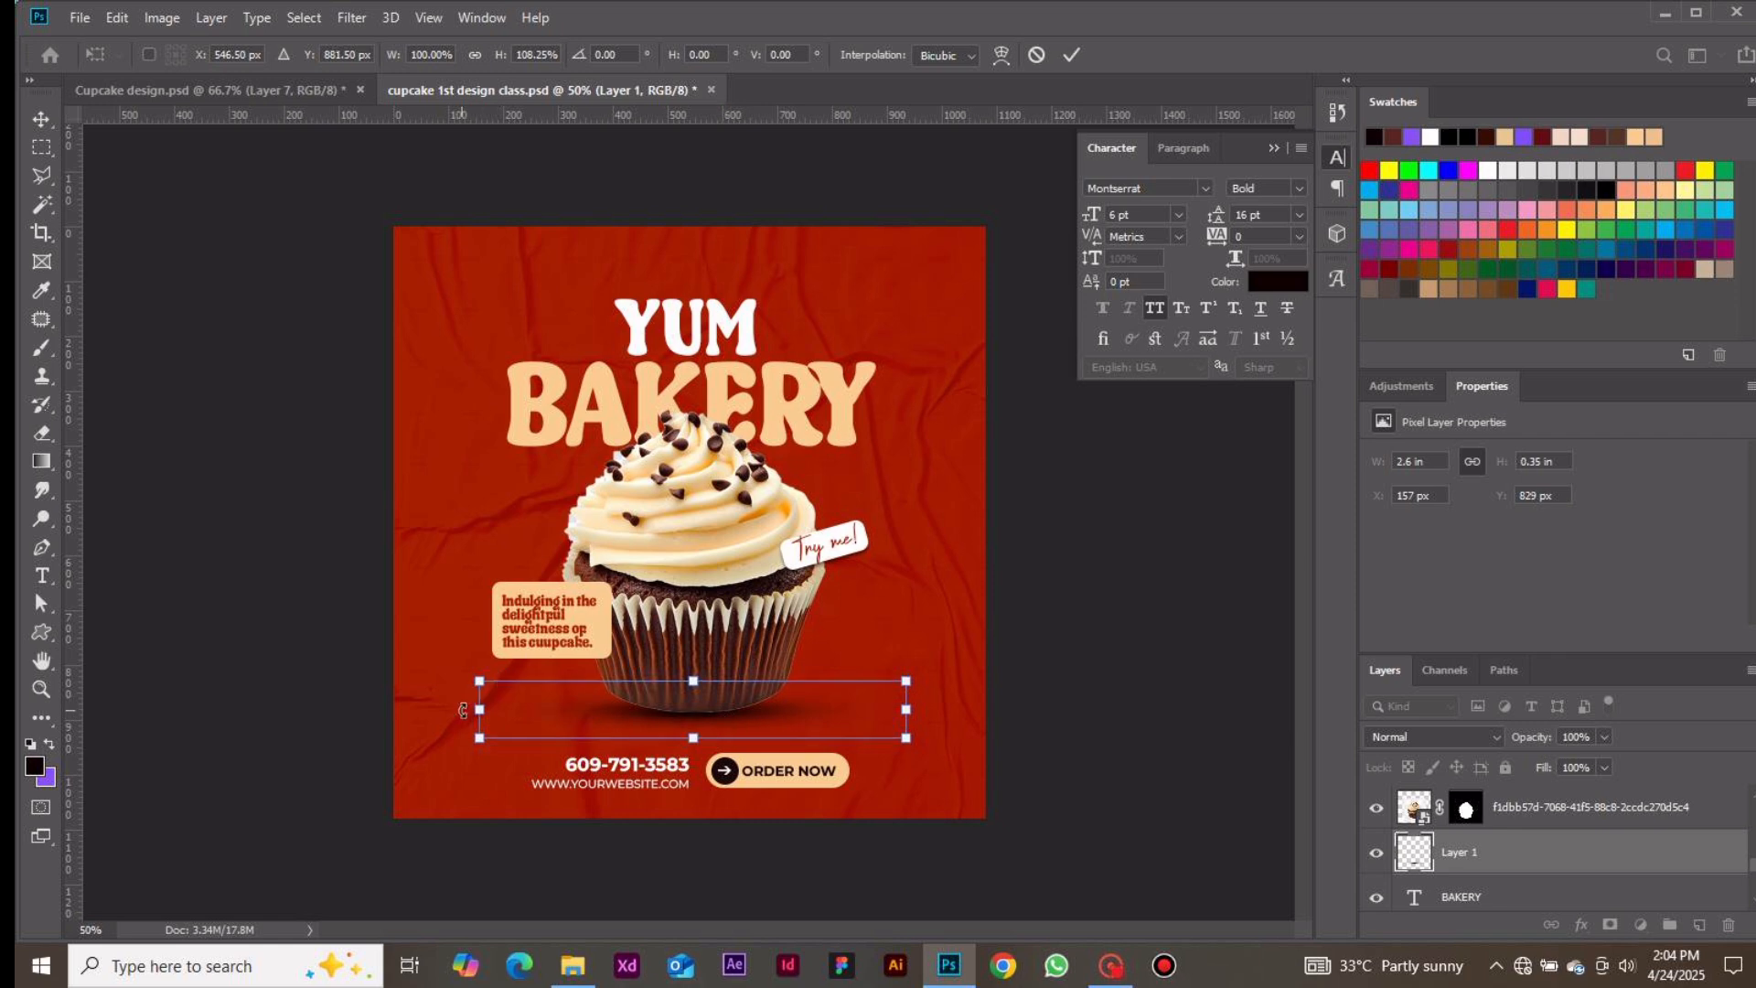
{"action": "left_click_drag", "start_coordinate": [465, 711], "coordinate": [451, 711]}
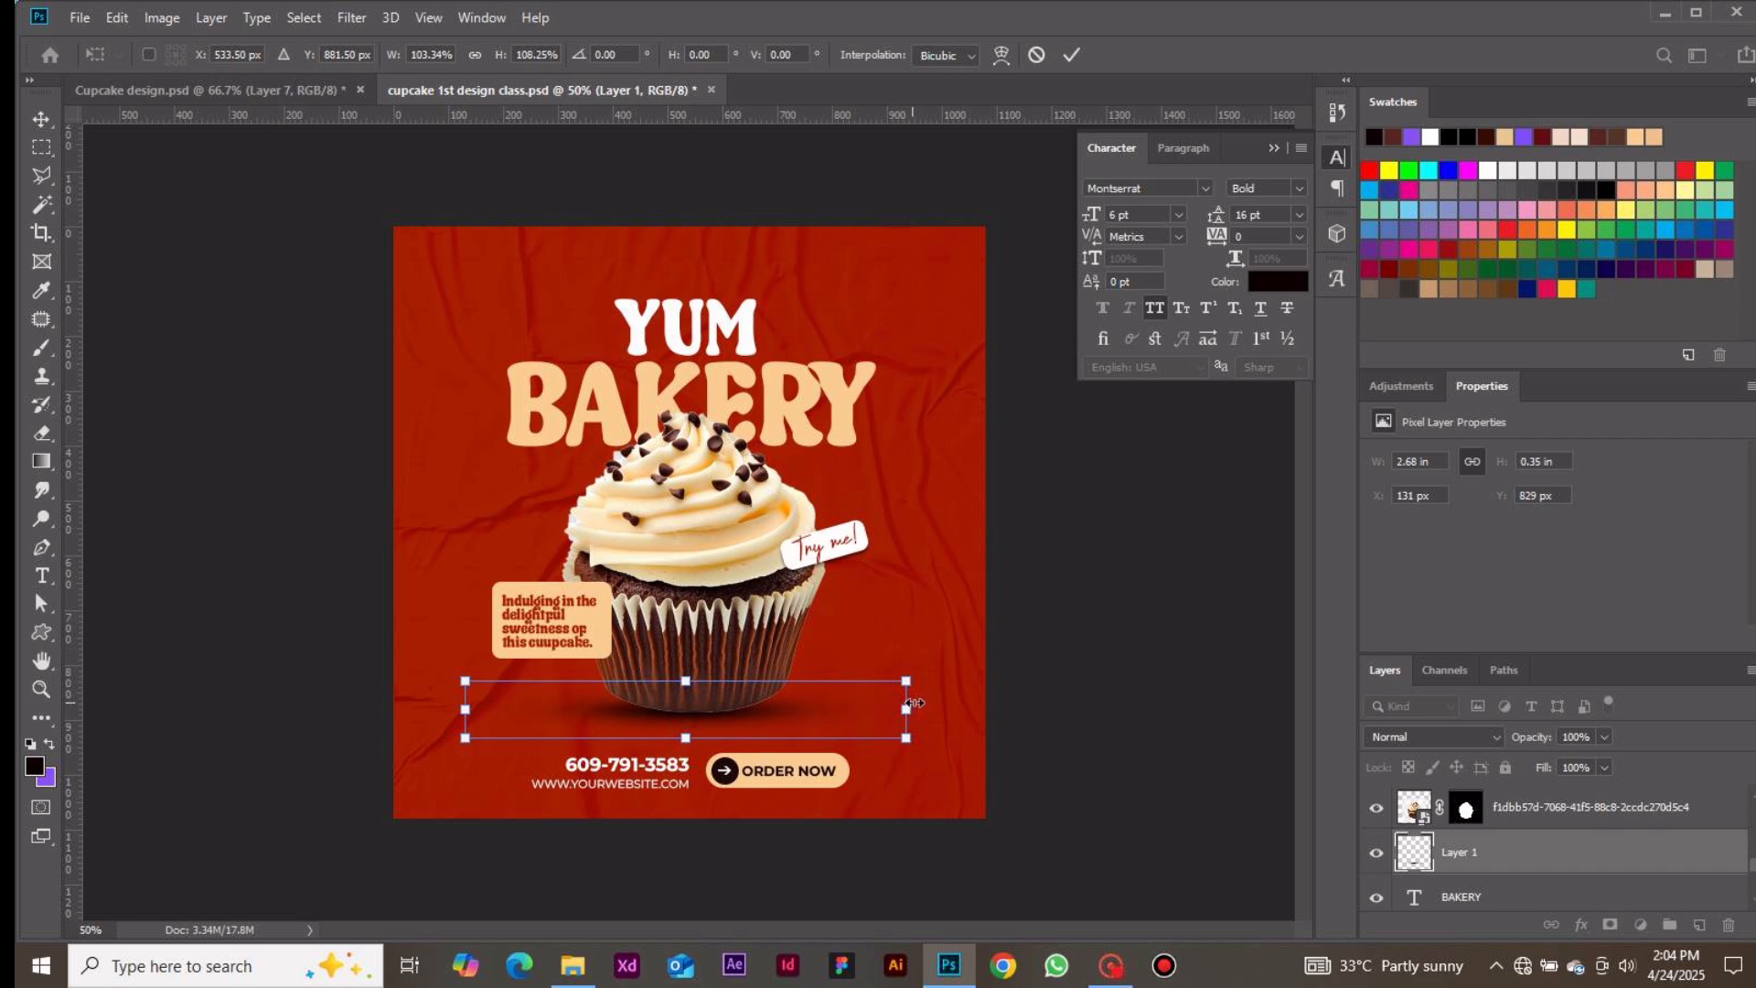
{"action": "left_click_drag", "start_coordinate": [912, 702], "coordinate": [917, 709]}
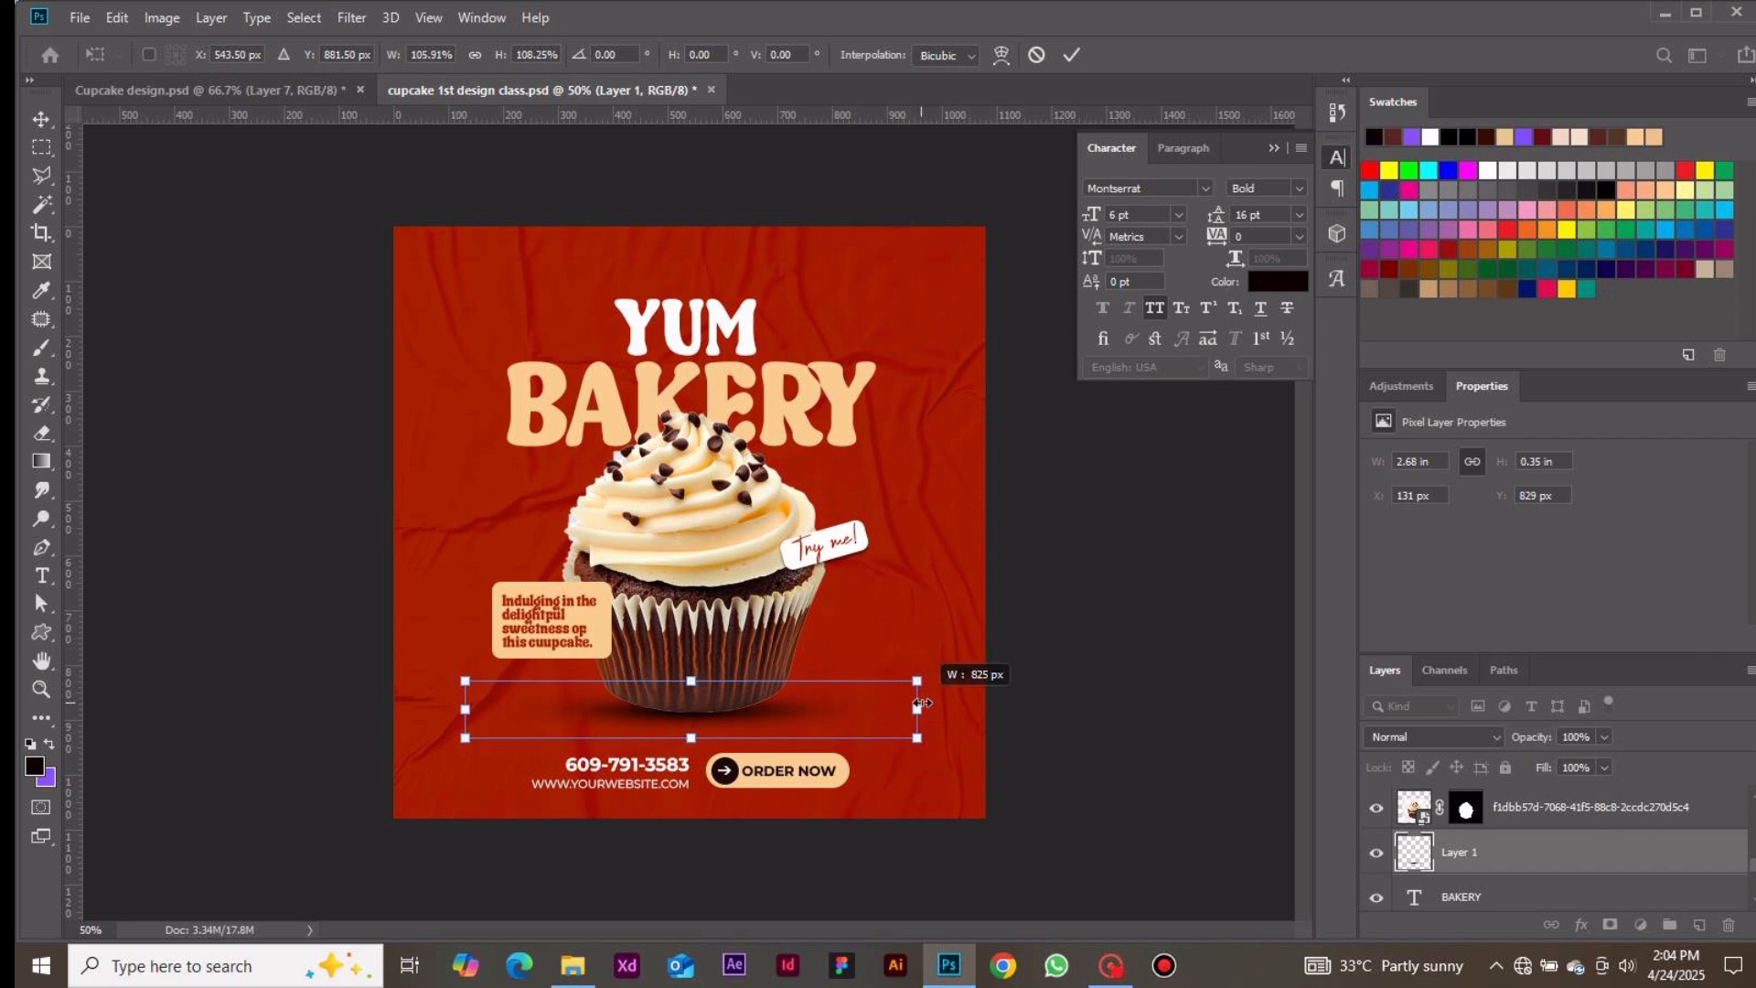
{"action": "left_click", "coordinate": [1076, 55]}
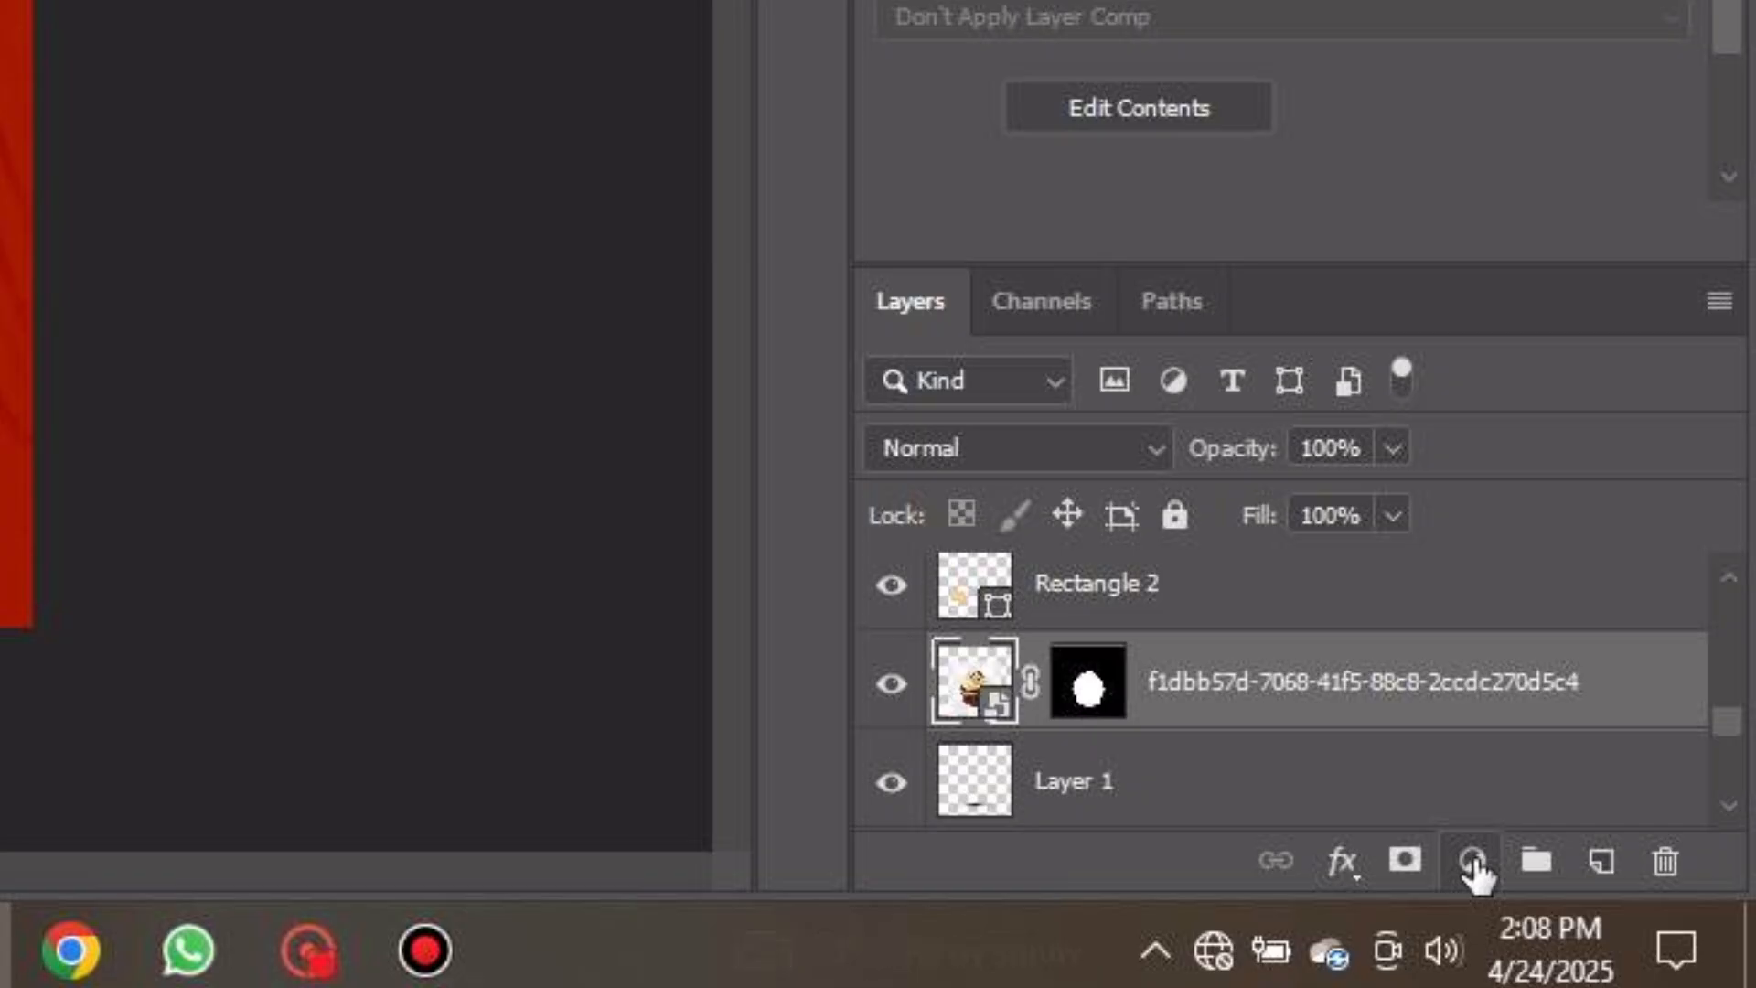
Add a Color Balance adjustment layer clipped to the cupcake layer
{"action": "left_click", "coordinate": [1623, 925]}
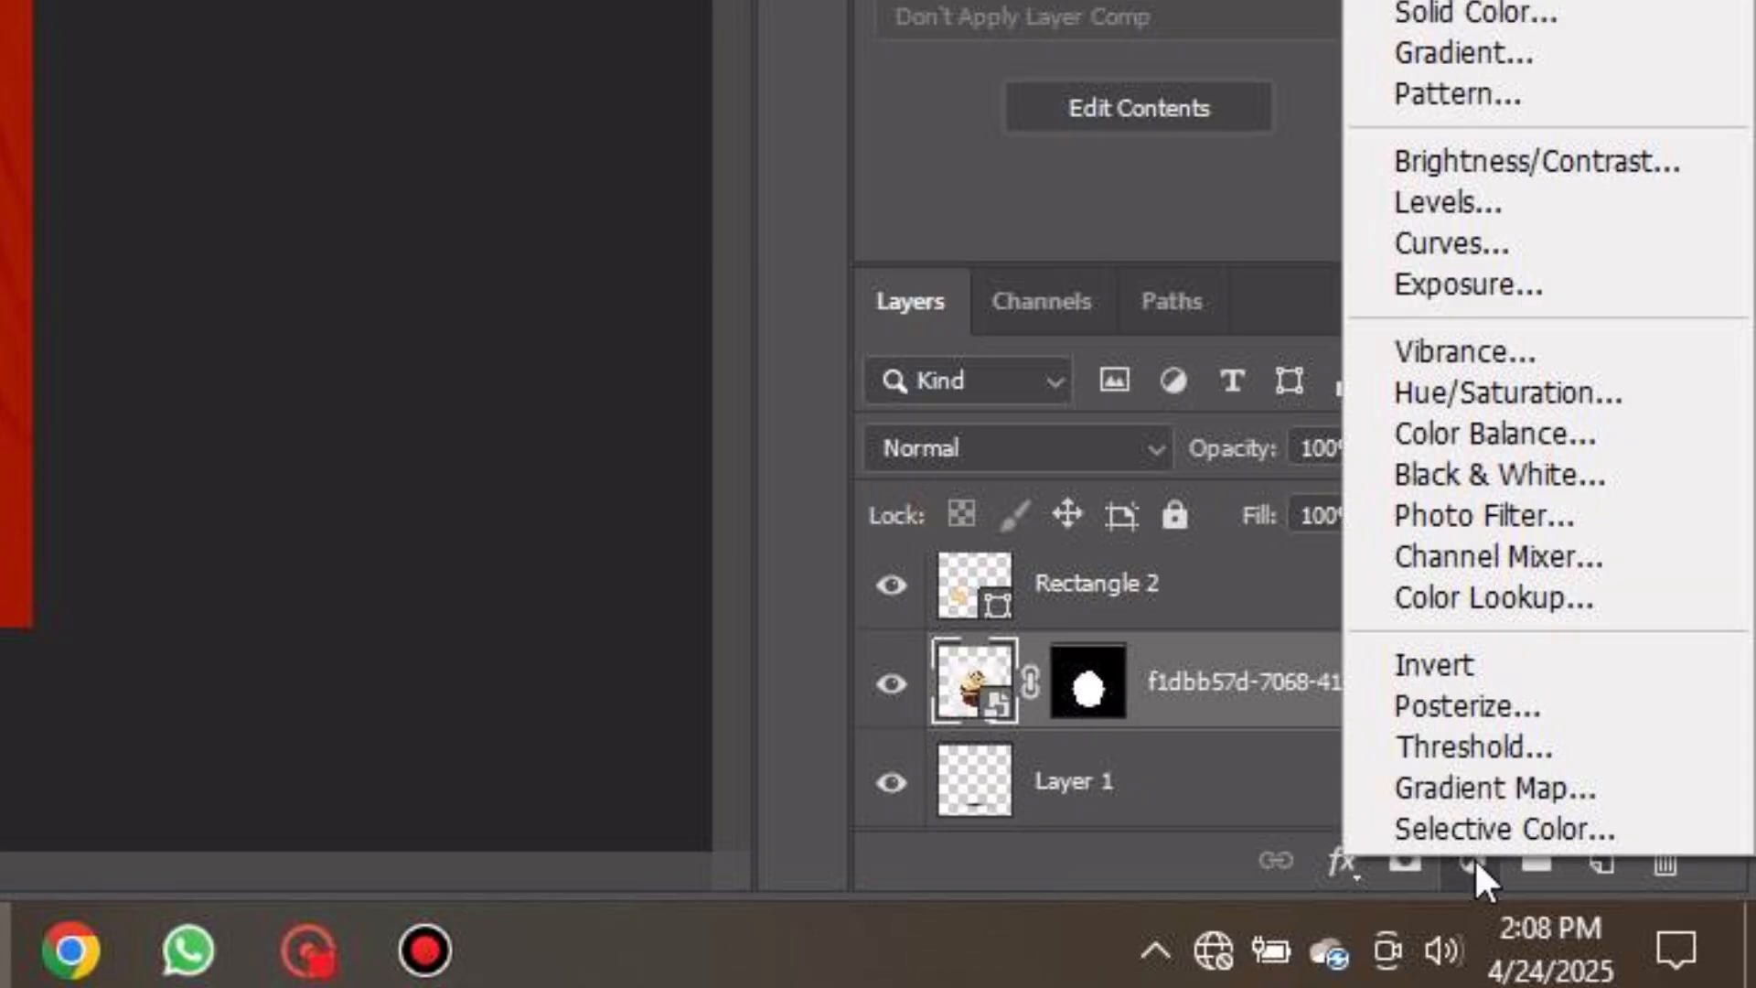
{"action": "left_click", "coordinate": [1532, 433]}
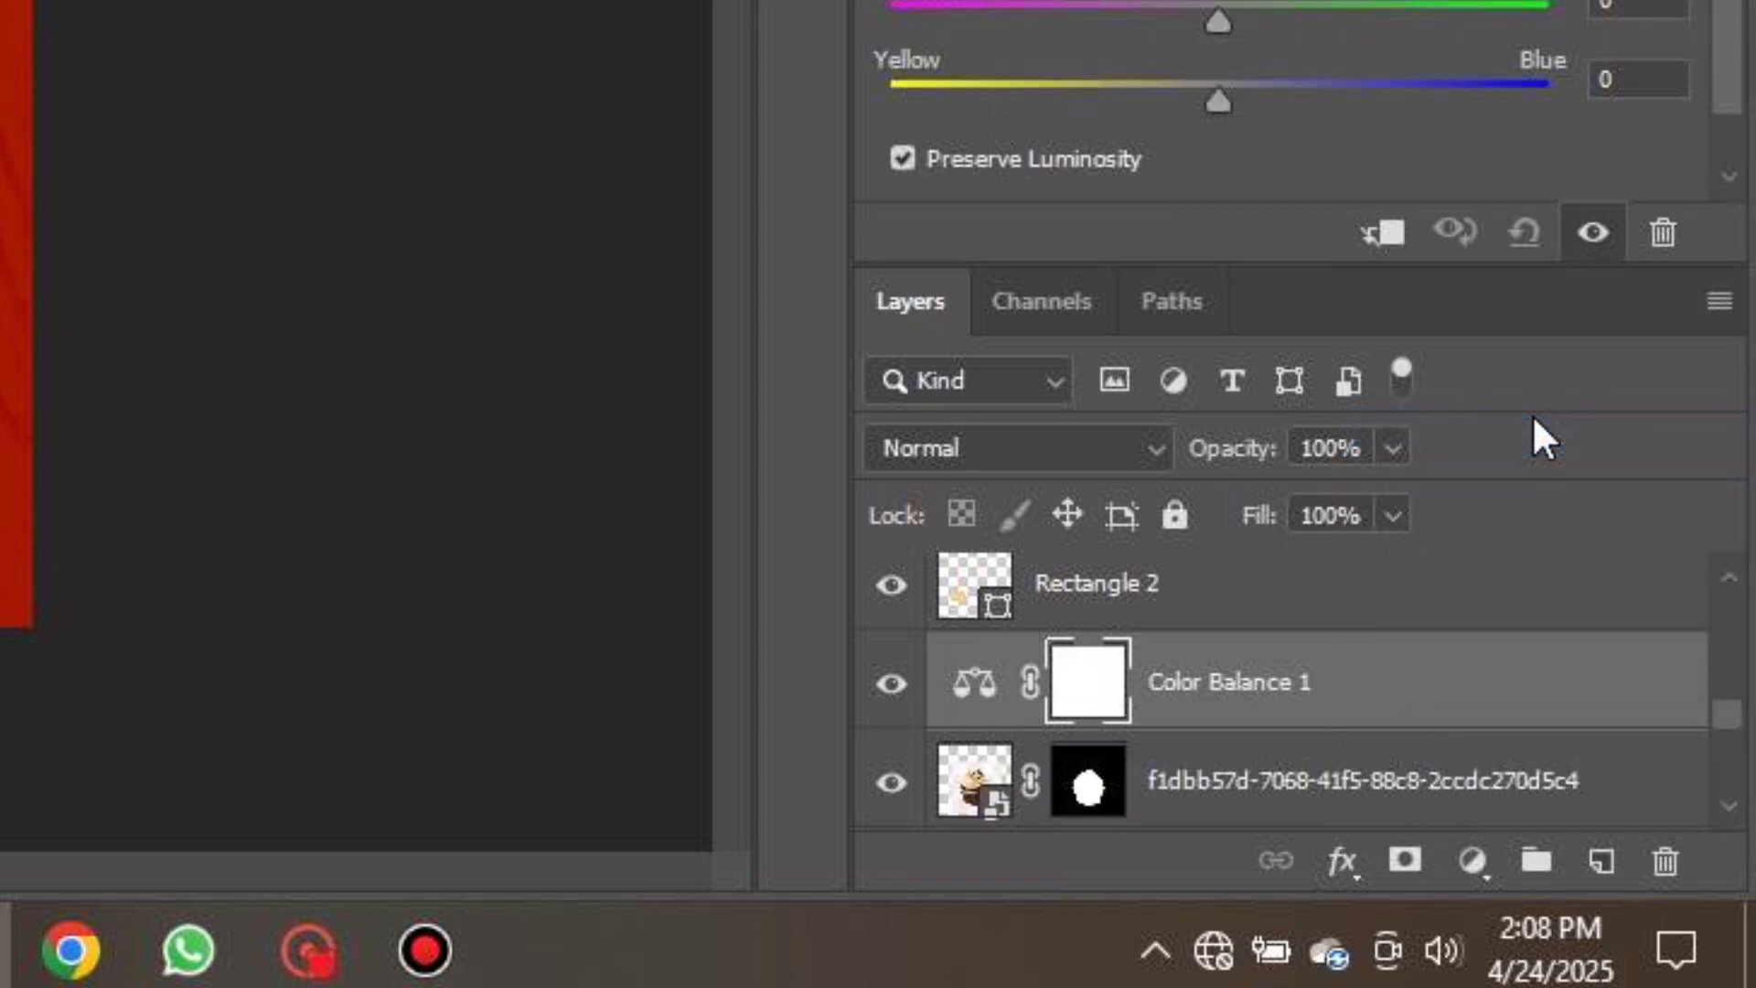
{"action": "left_click", "coordinate": [1382, 236]}
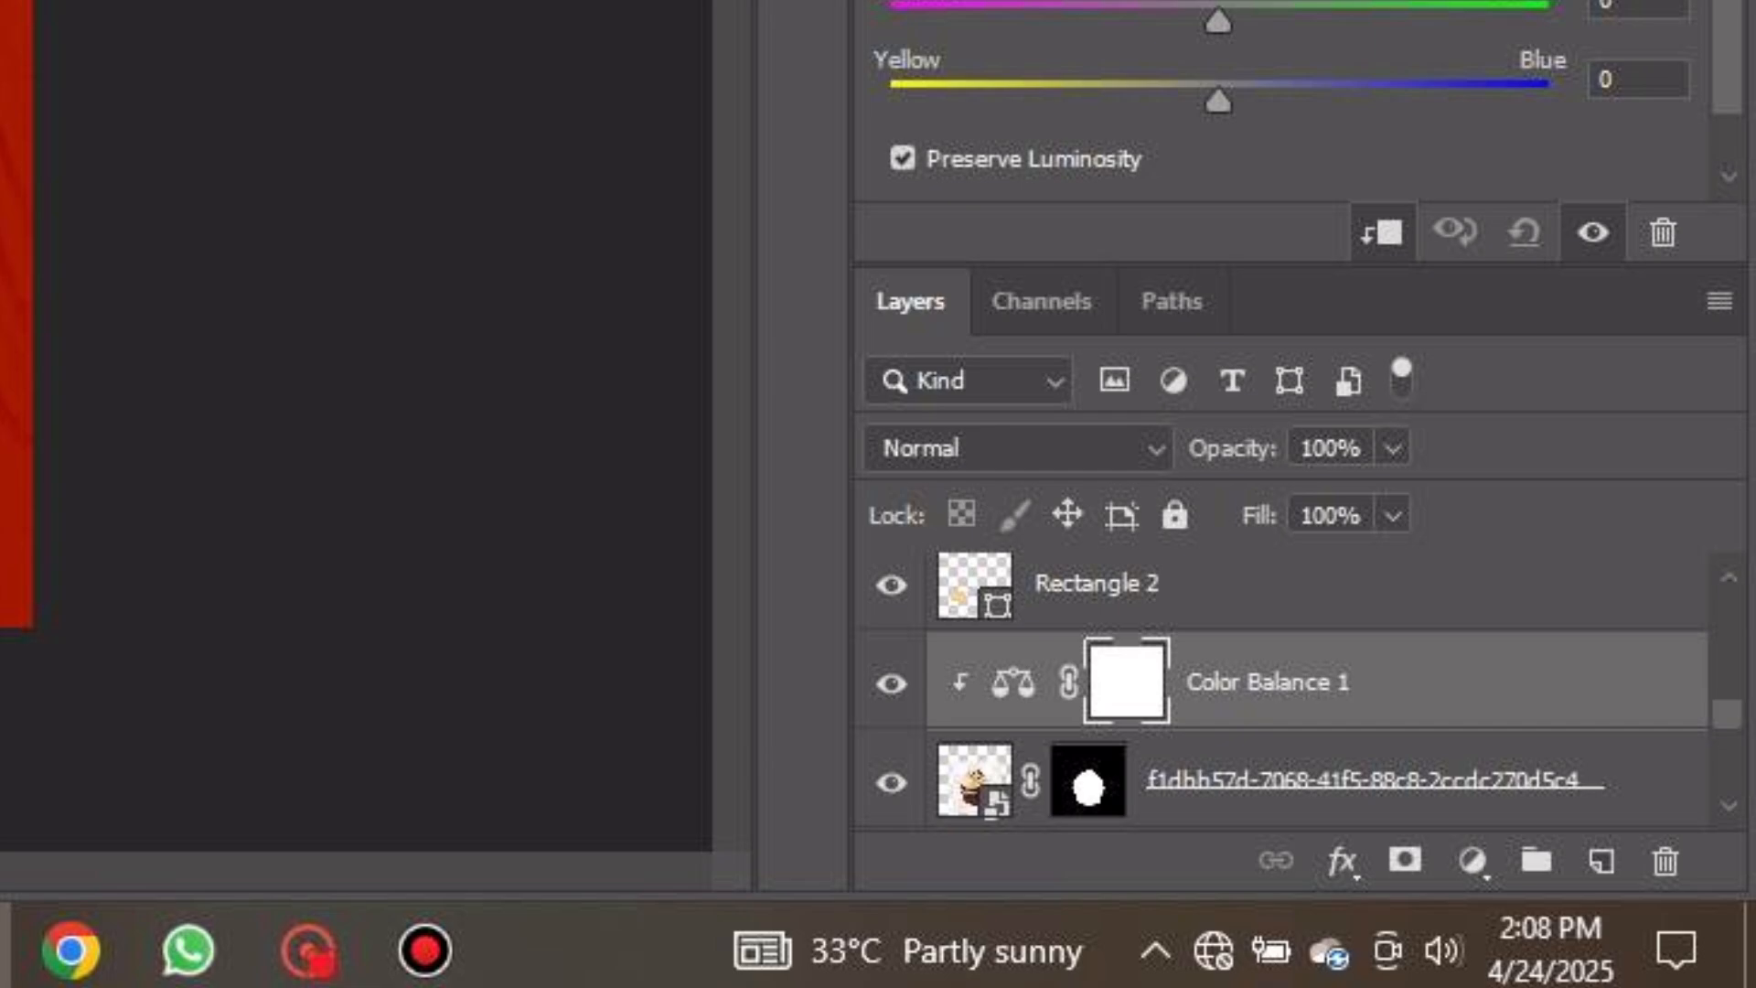
Set the Color Balance midtones to Cyan-Red +11, Magenta-Green +6 and Yellow-Blue +3
{"action": "left_click_drag", "start_coordinate": [1511, 508], "coordinate": [1525, 507]}
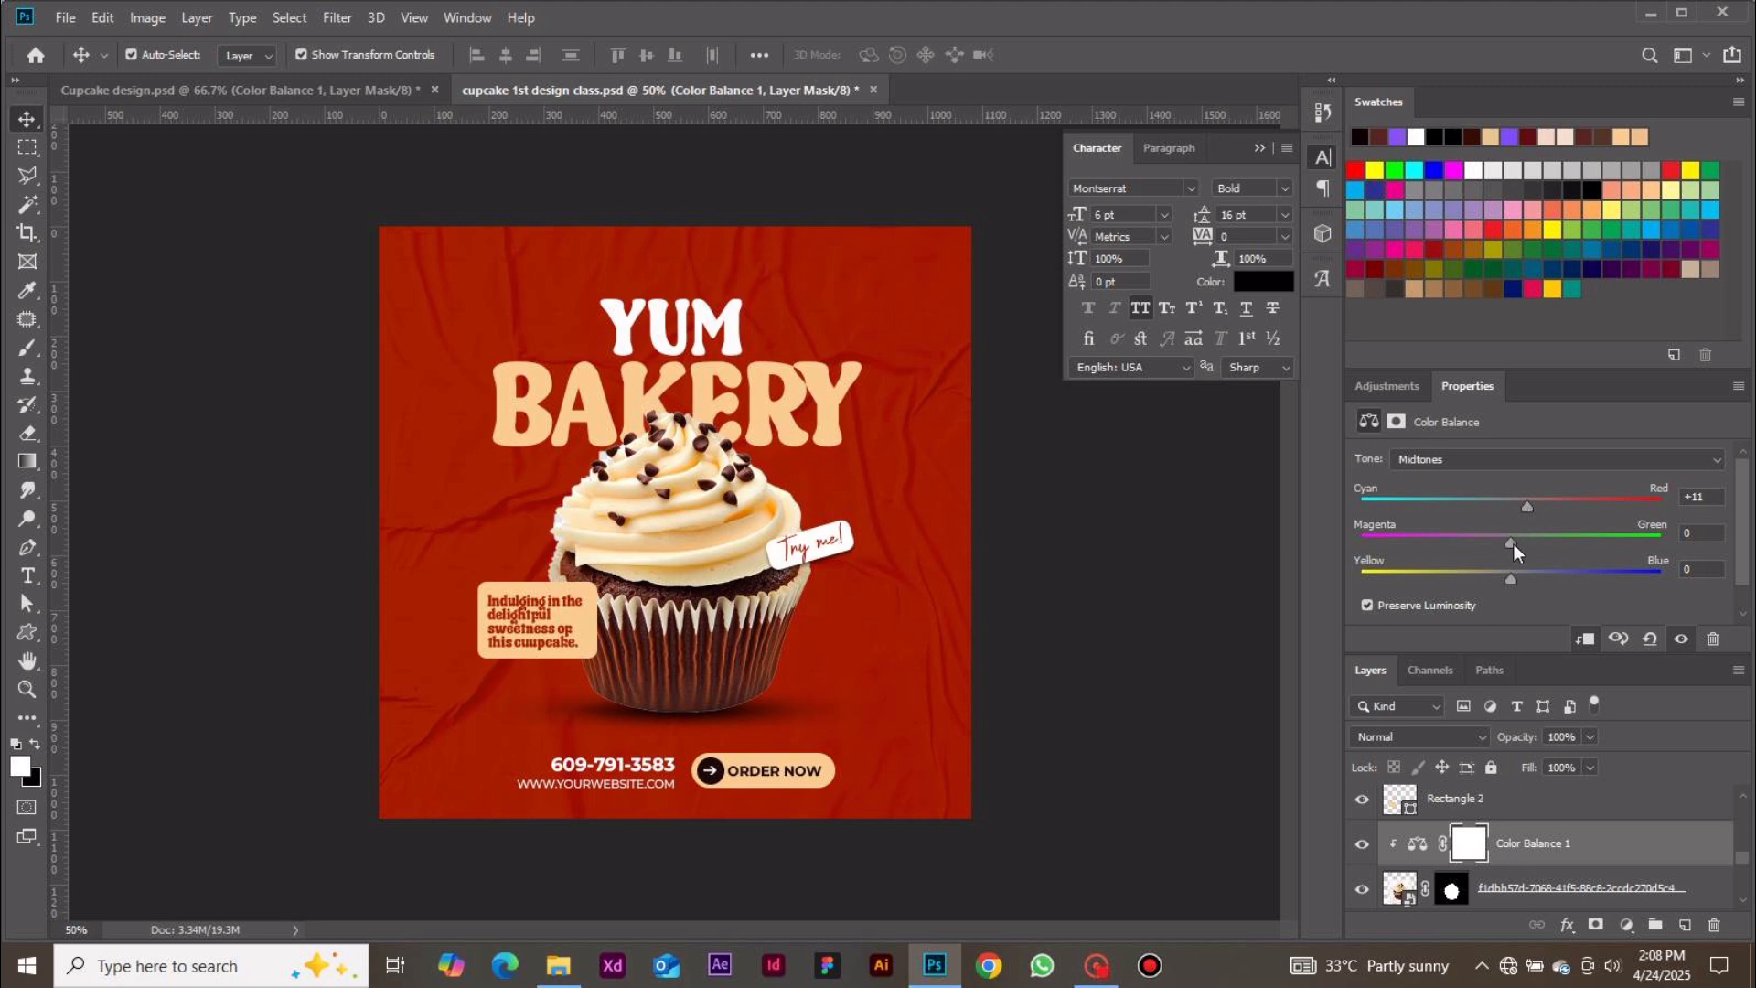
{"action": "left_click_drag", "start_coordinate": [1512, 543], "coordinate": [1507, 545]}
{"action": "left_click_drag", "start_coordinate": [1511, 579], "coordinate": [1513, 579]}
Switch the Color Balance tone to Shadows and set Cyan-Red +11 and Magenta-Green -11
{"action": "left_click", "coordinate": [1484, 463]}
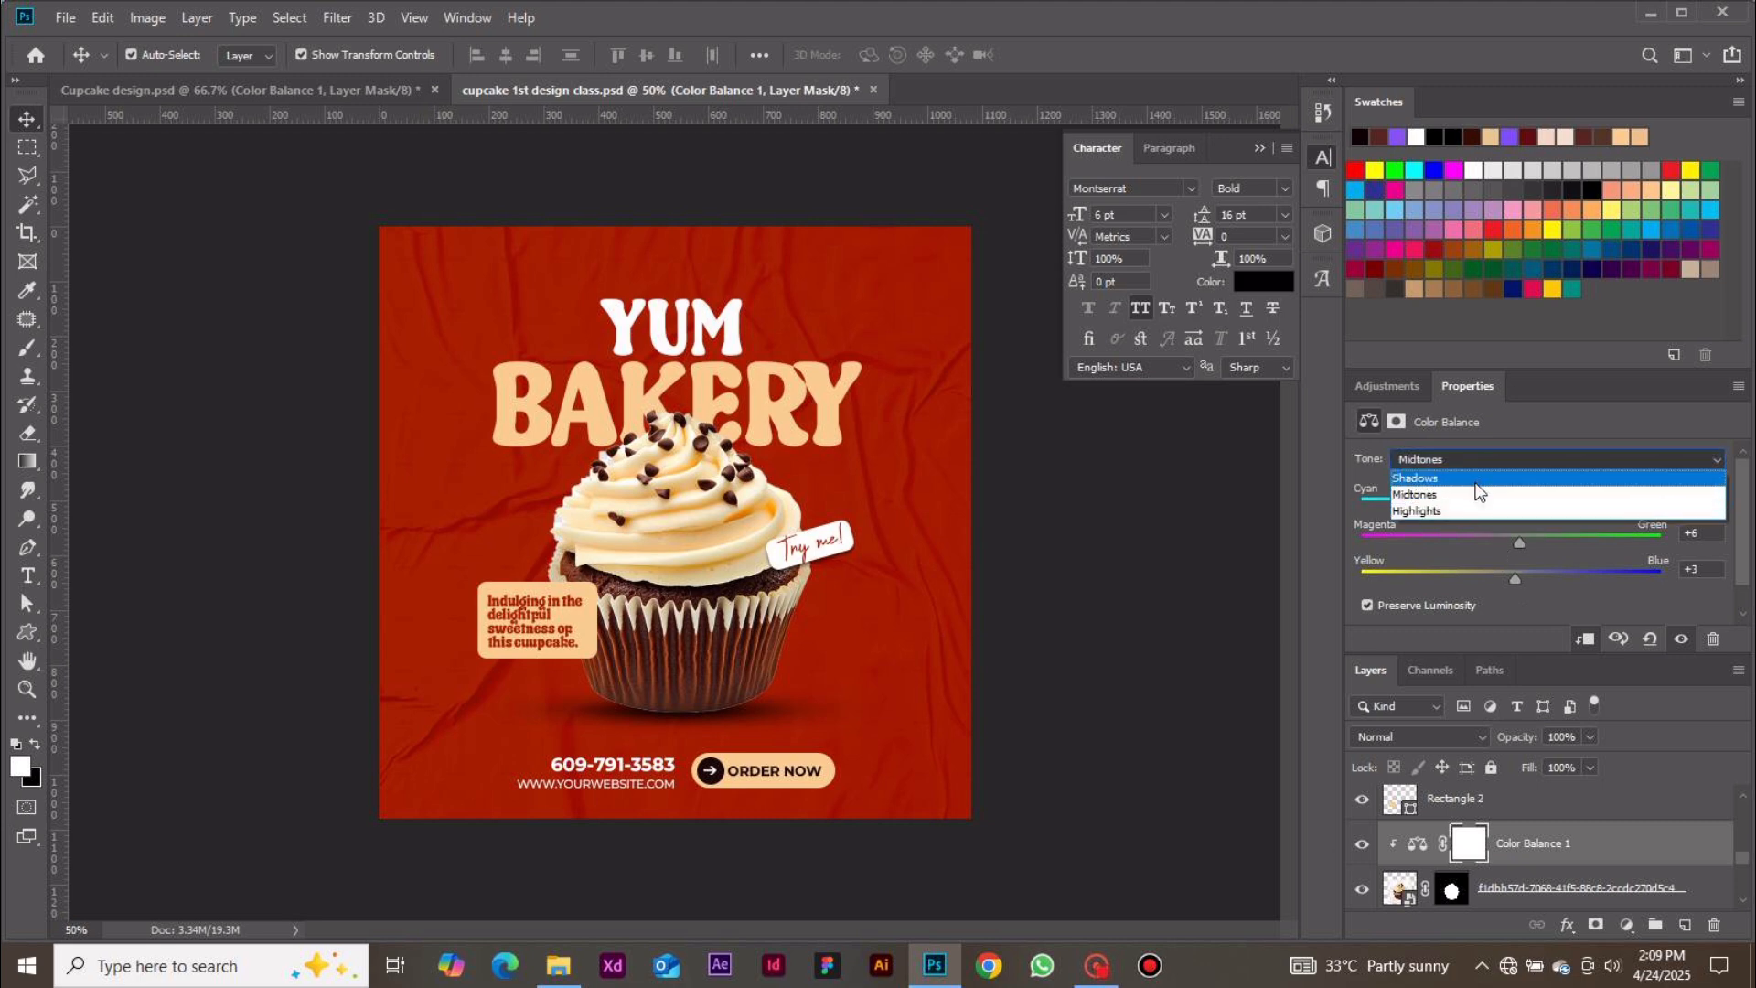
{"action": "left_click", "coordinate": [1474, 478]}
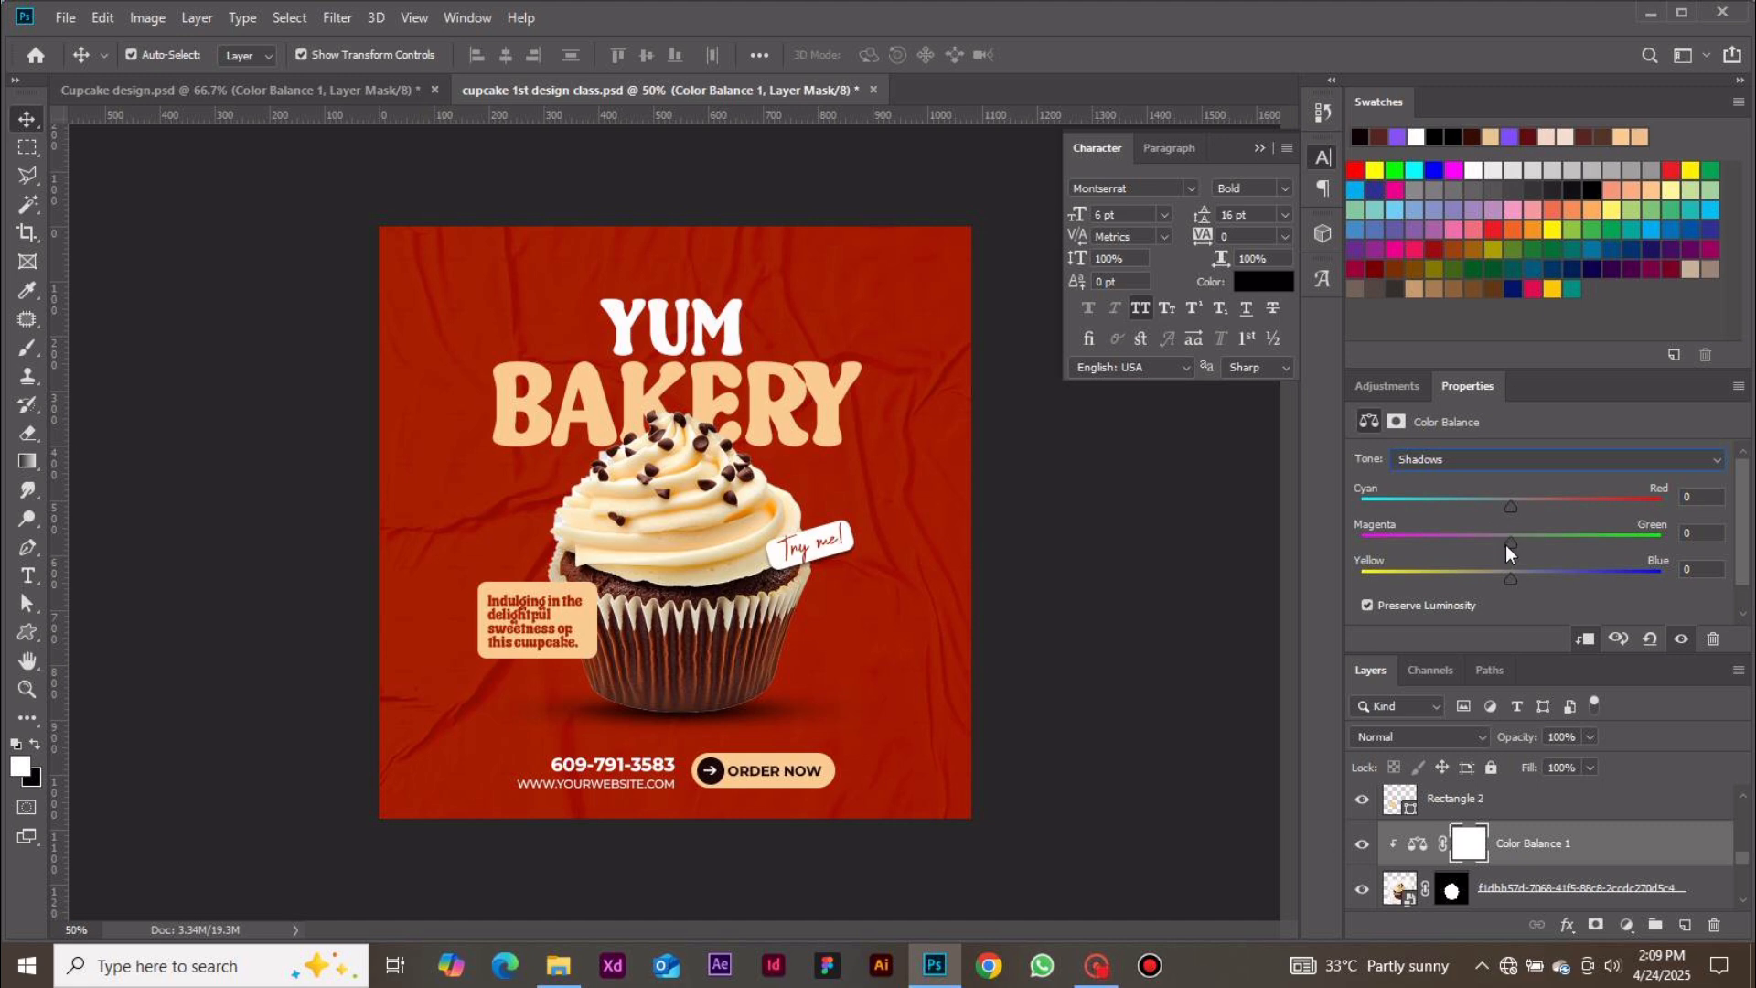
{"action": "left_click_drag", "start_coordinate": [1514, 508], "coordinate": [1525, 508]}
{"action": "left_click_drag", "start_coordinate": [1501, 539], "coordinate": [1495, 540]}
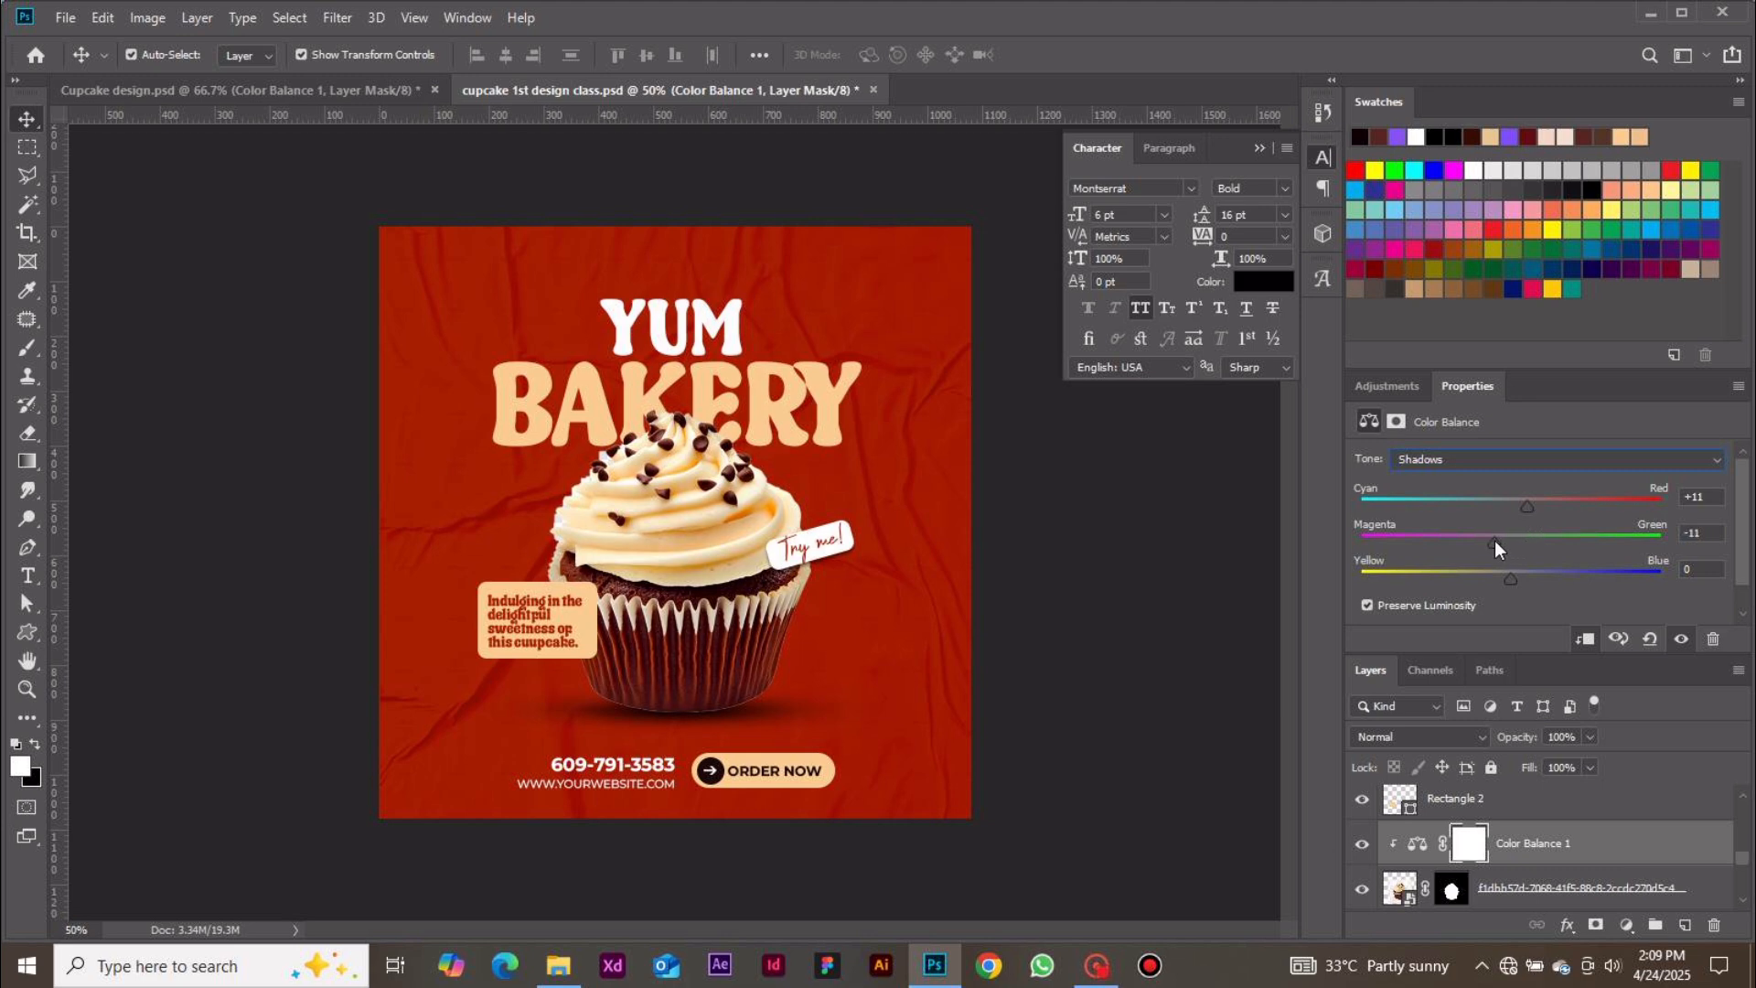
Set the Color Balance shadows Magenta-Green to -6 and Yellow-Blue to +5
{"action": "left_click_drag", "start_coordinate": [1494, 540], "coordinate": [1497, 540]}
{"action": "left_click_drag", "start_coordinate": [1511, 580], "coordinate": [1514, 580]}
{"action": "left_click_drag", "start_coordinate": [1519, 580], "coordinate": [1518, 580]}
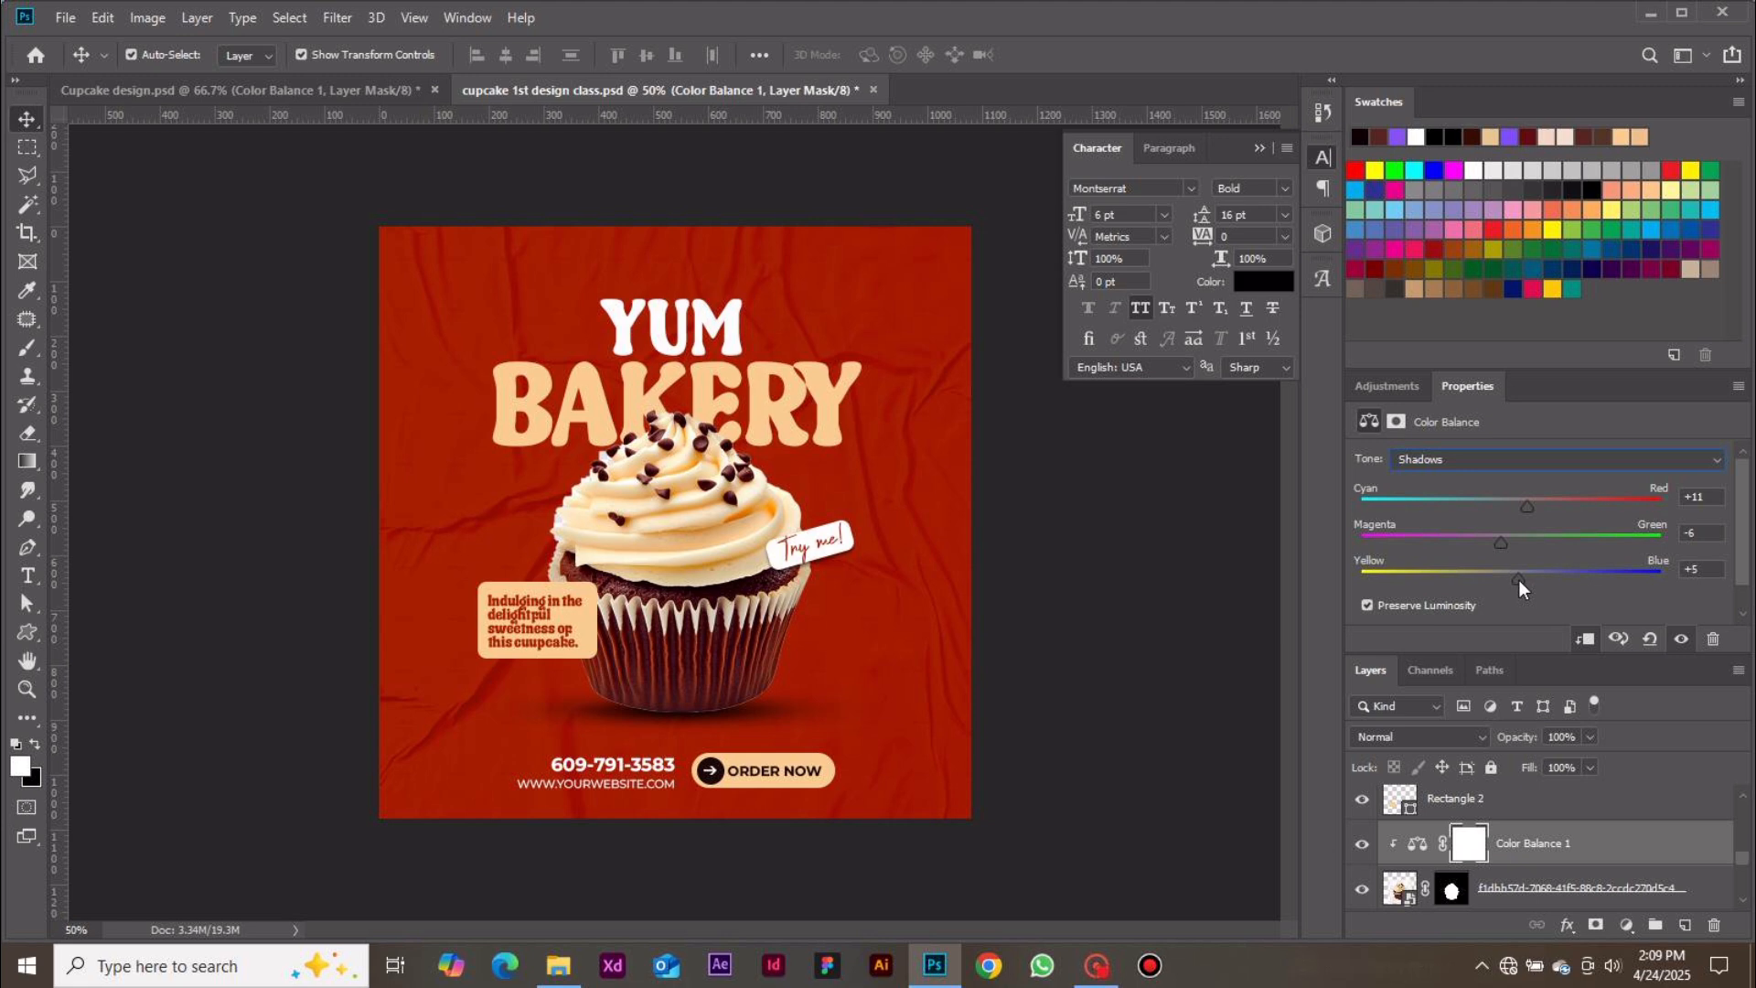
Toggle the Color Balance layer's visibility to compare the cupcake with and without the adjustment
{"action": "left_click", "coordinate": [1359, 847]}
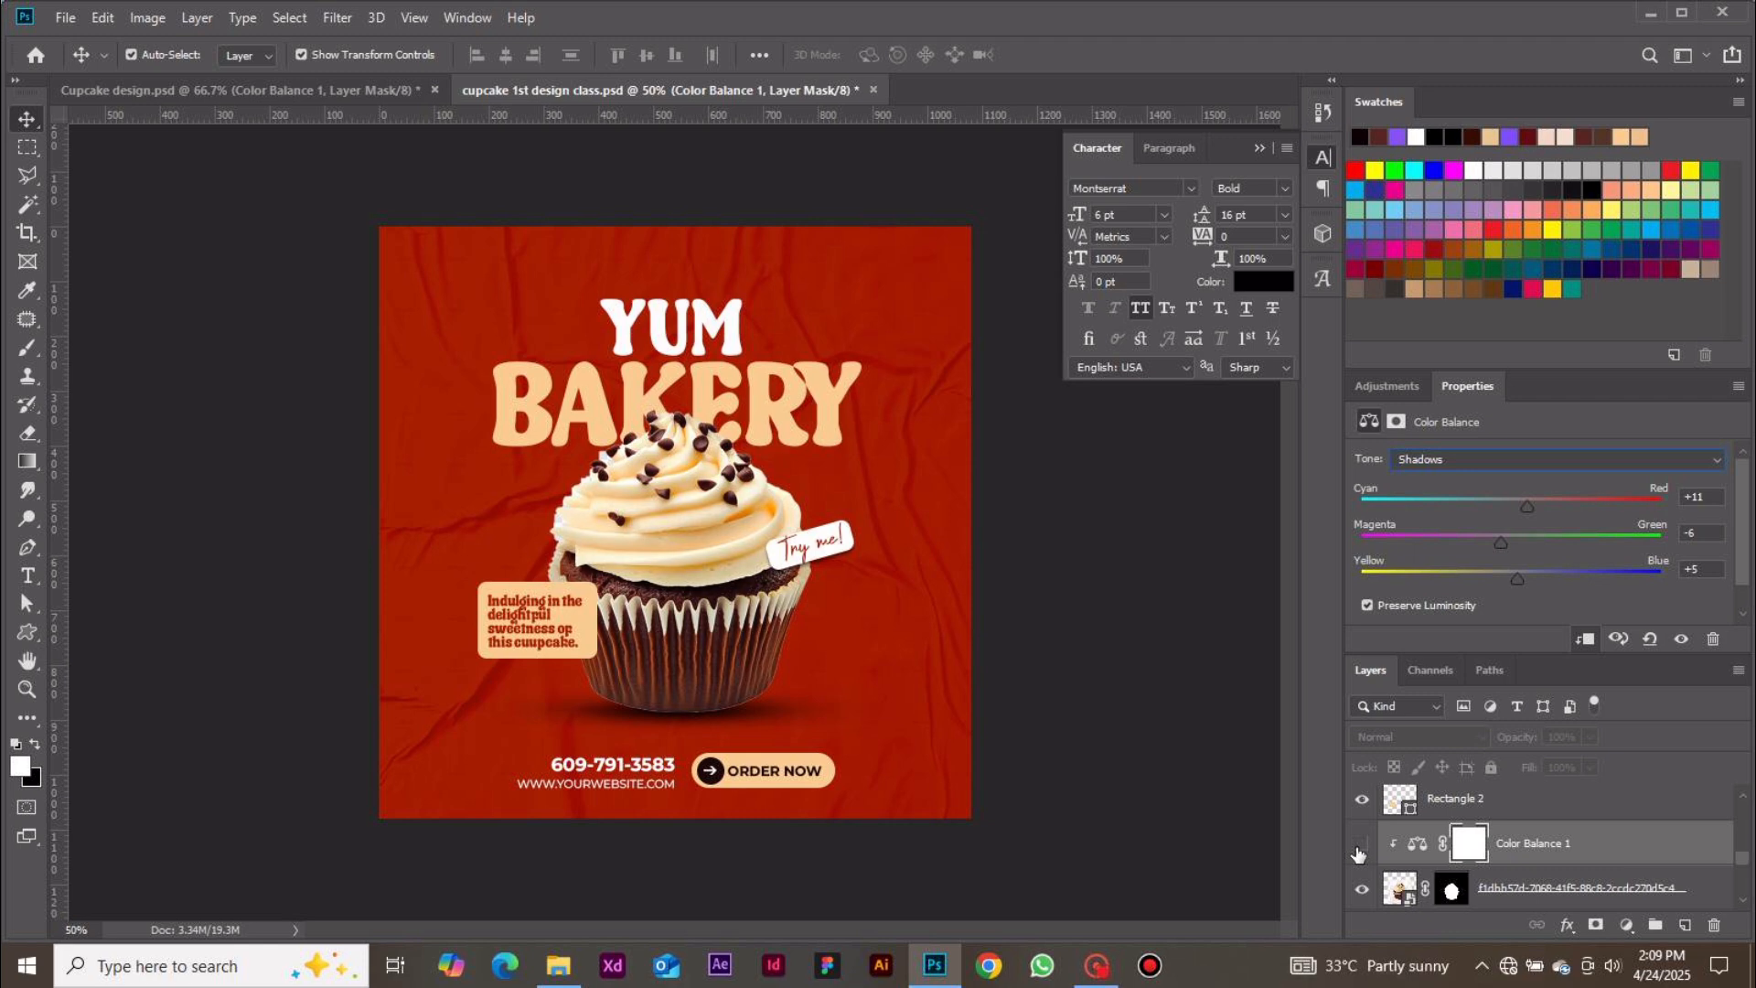
{"action": "left_click", "coordinate": [1360, 845]}
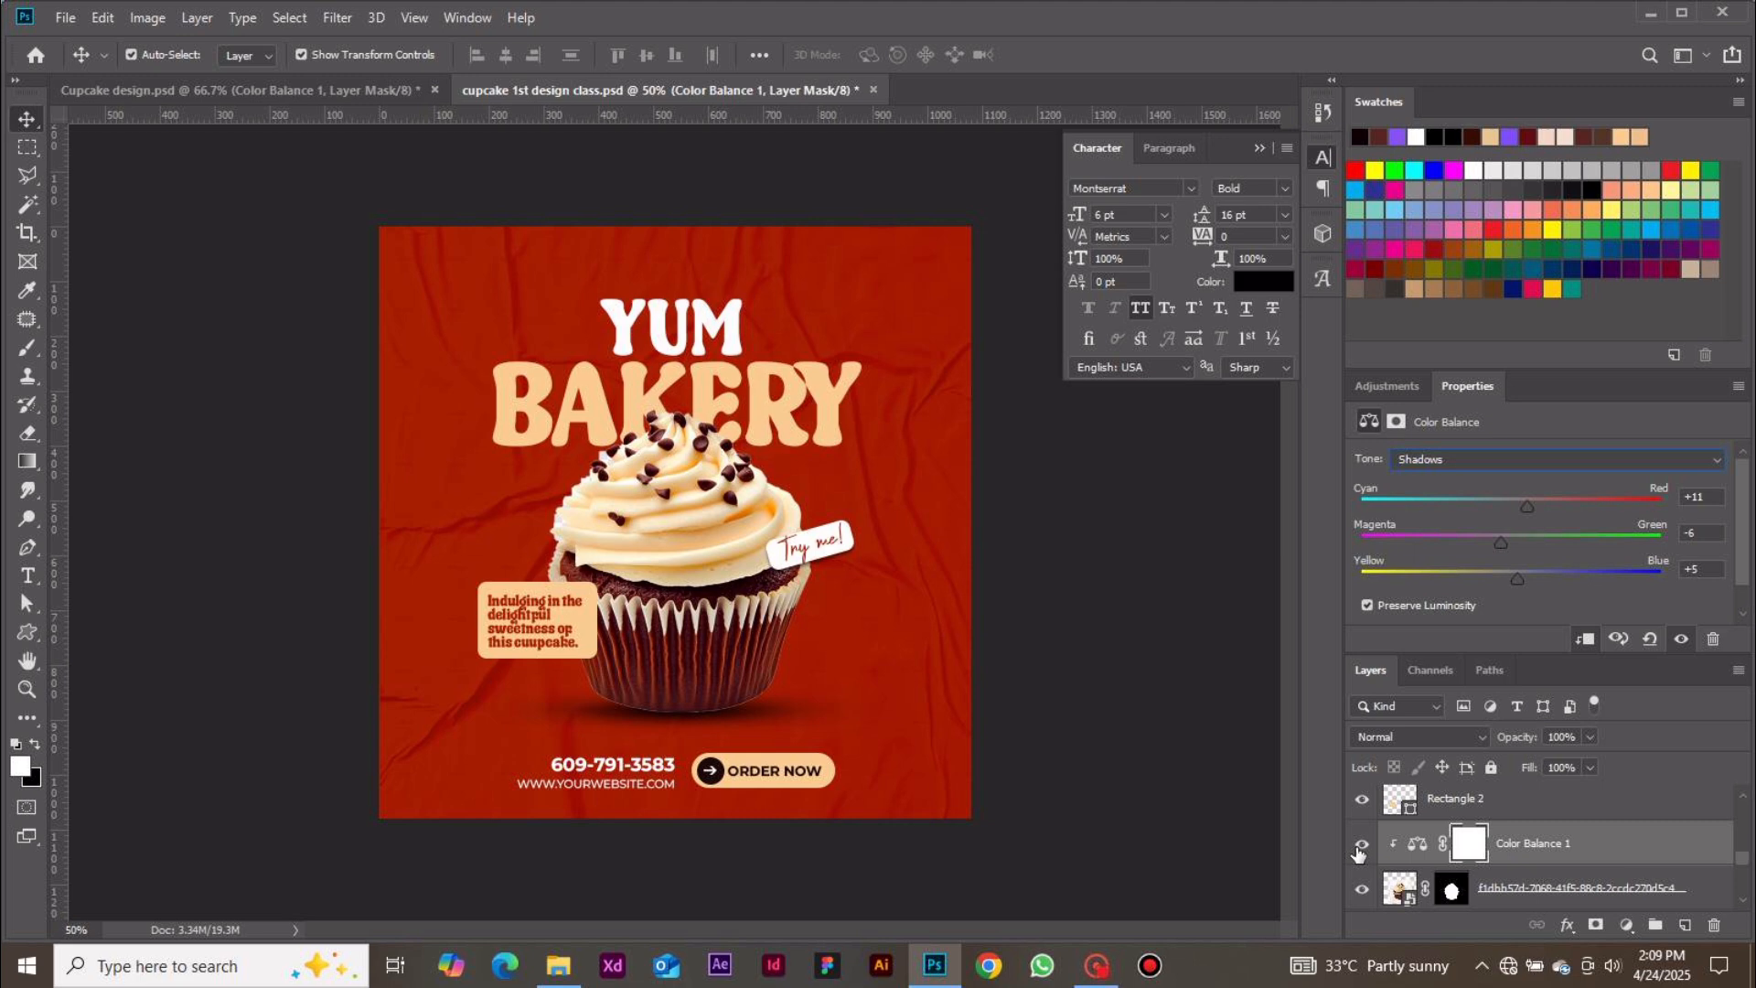
{"action": "left_click", "coordinate": [1134, 776]}
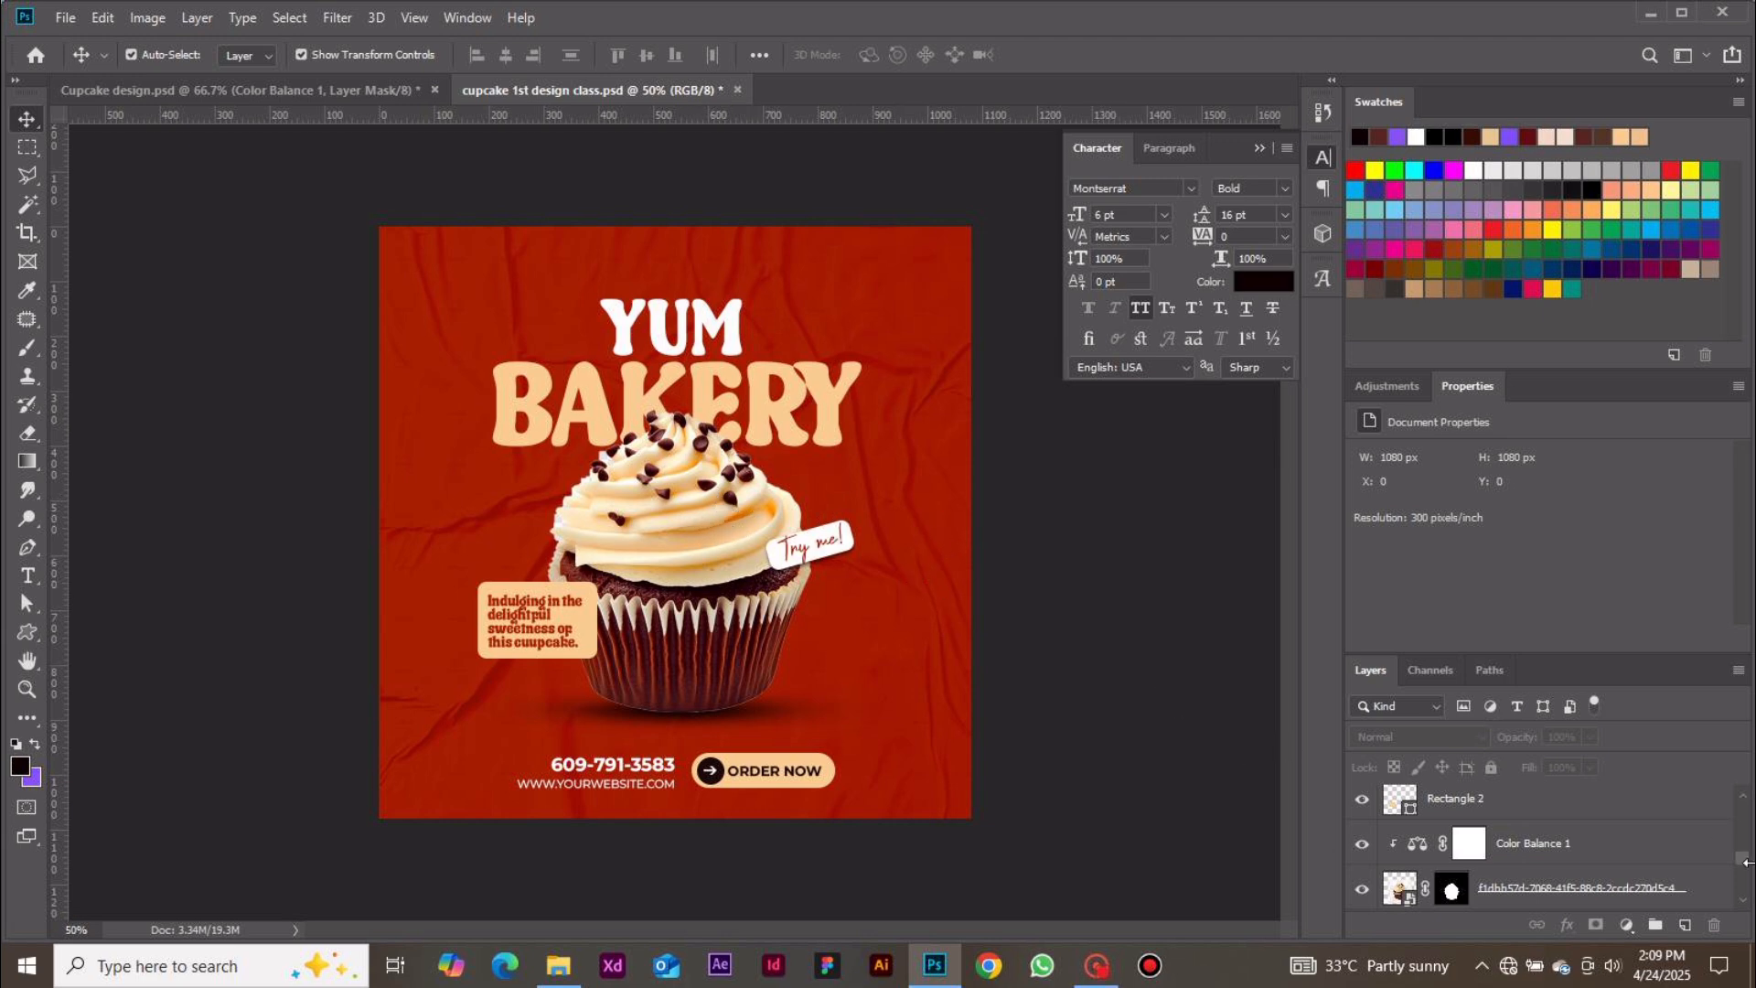
{"action": "left_click_drag", "start_coordinate": [1745, 859], "coordinate": [1750, 817]}
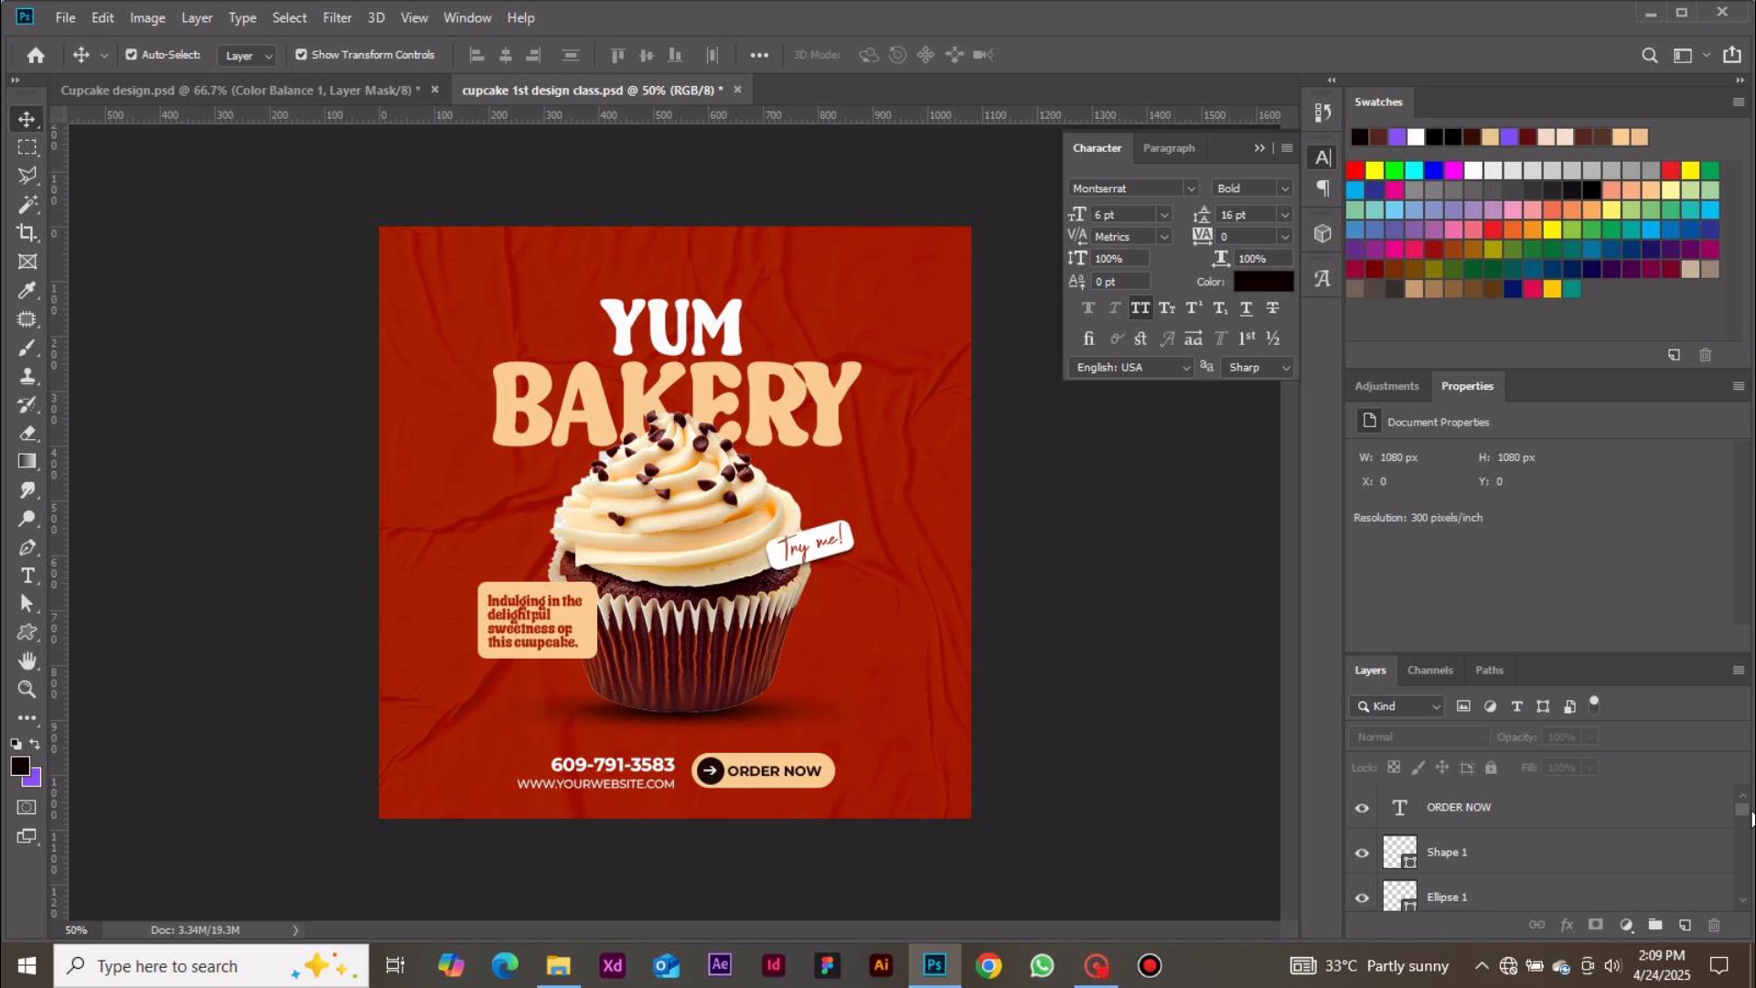
{"action": "left_click", "coordinate": [1678, 826]}
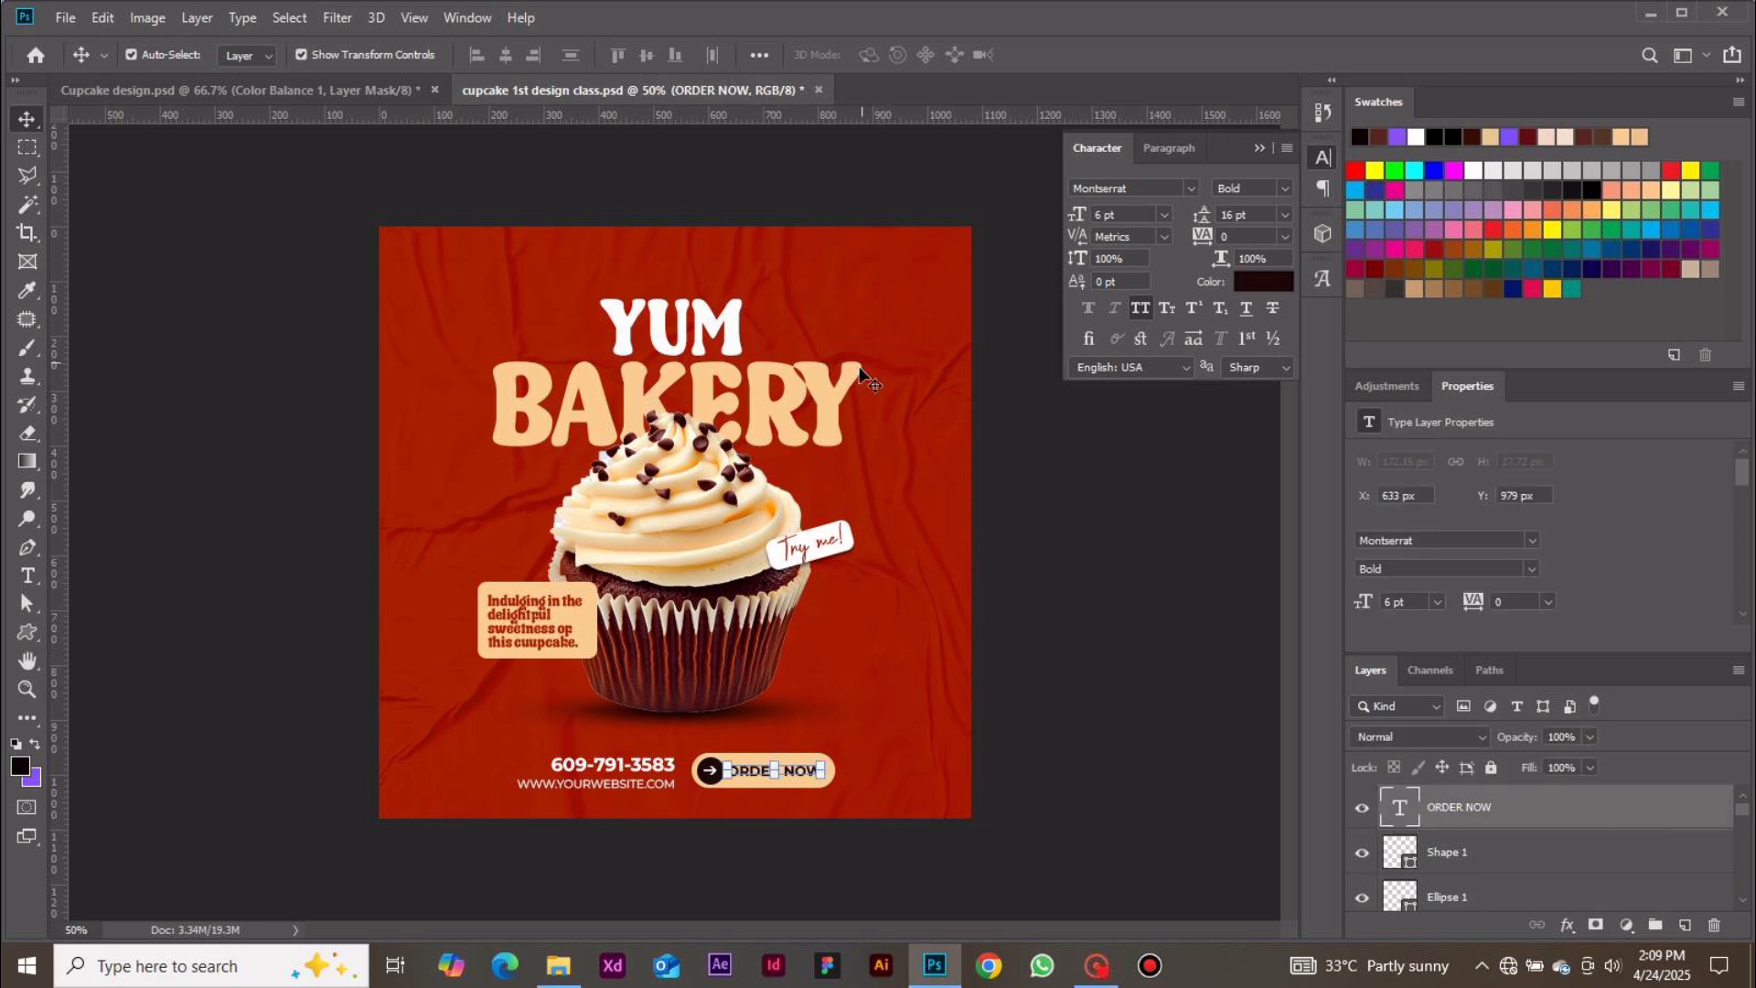
{"action": "left_click", "coordinate": [820, 395]}
{"action": "left_click", "coordinate": [1034, 448]}
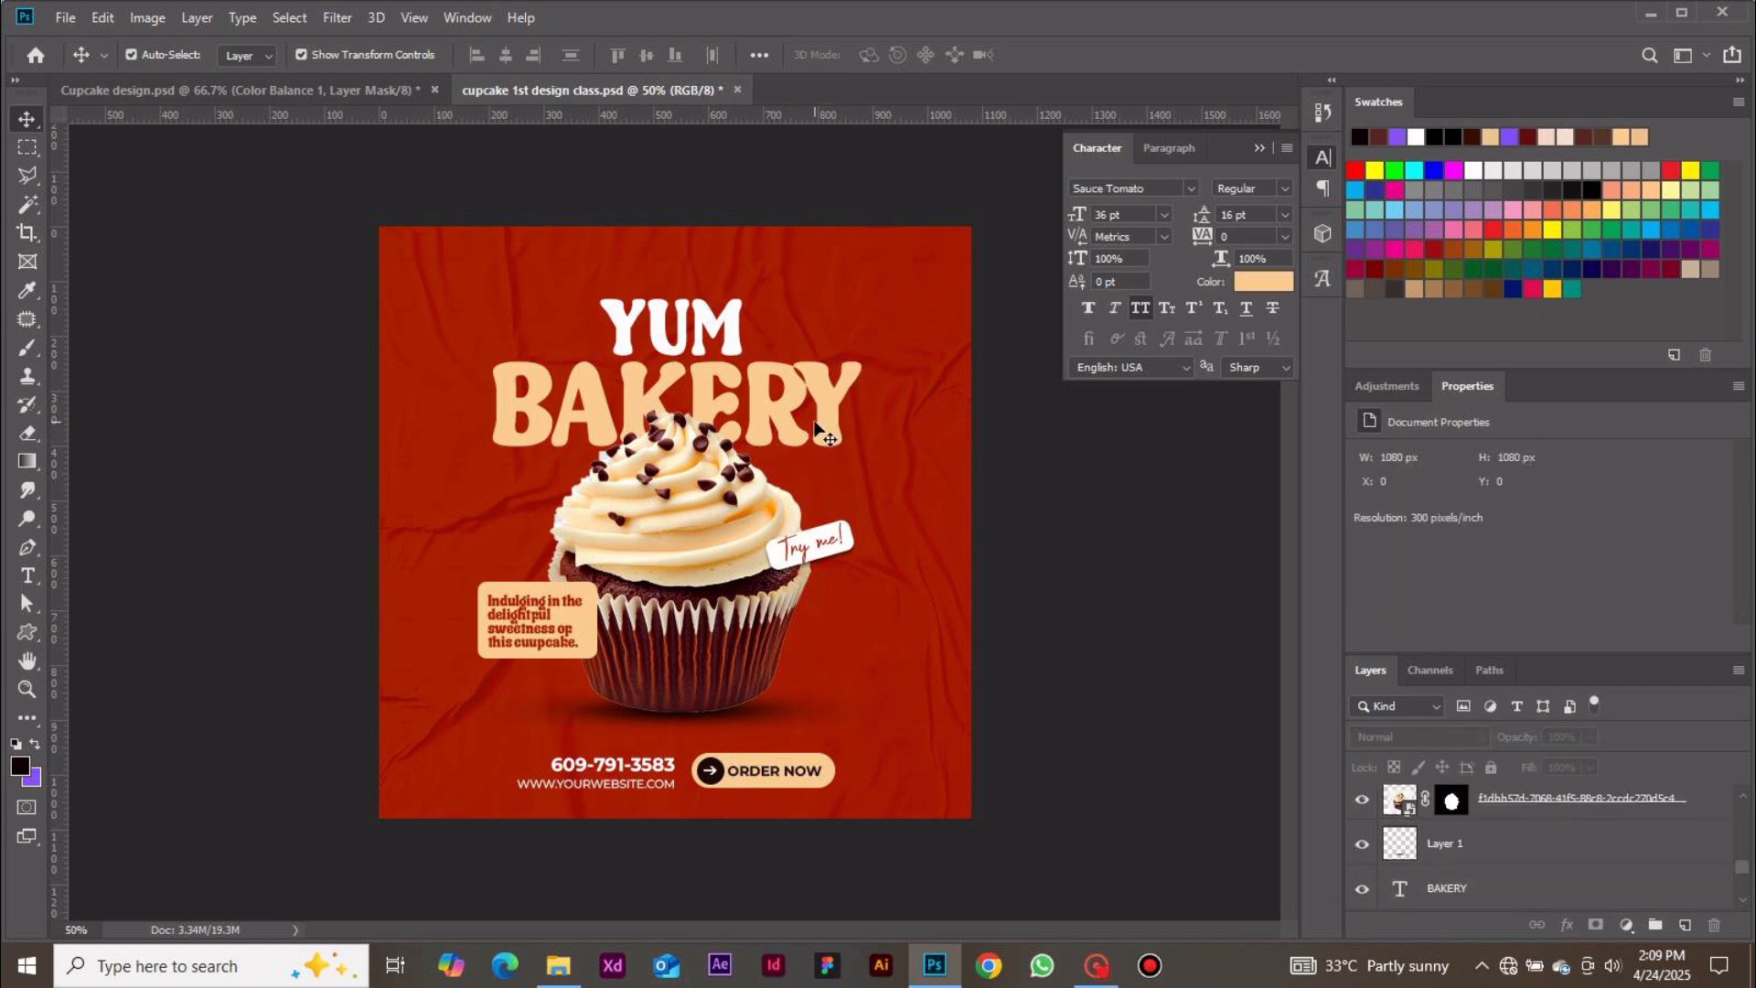
Draw a short diagonal line with the Pen tool, about 22 by 60 px, beside the top right of BAKERY
{"action": "left_click", "coordinate": [27, 548]}
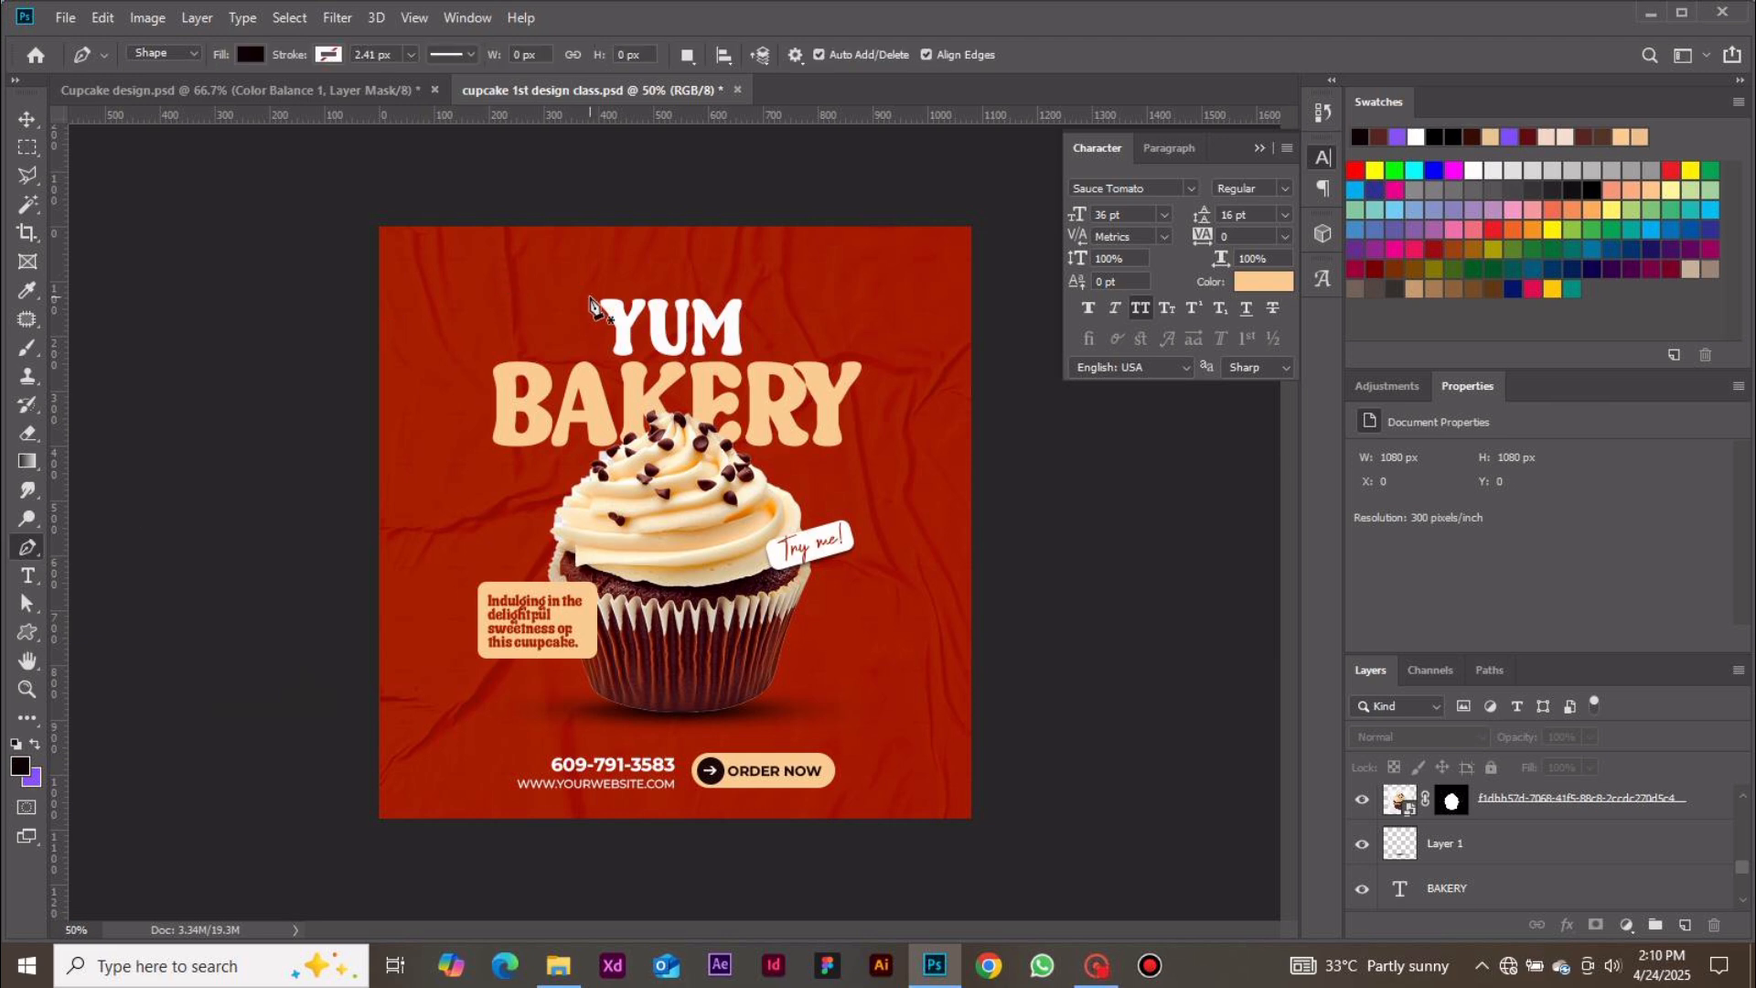
{"action": "left_click", "coordinate": [865, 354]}
{"action": "left_click", "coordinate": [876, 322]}
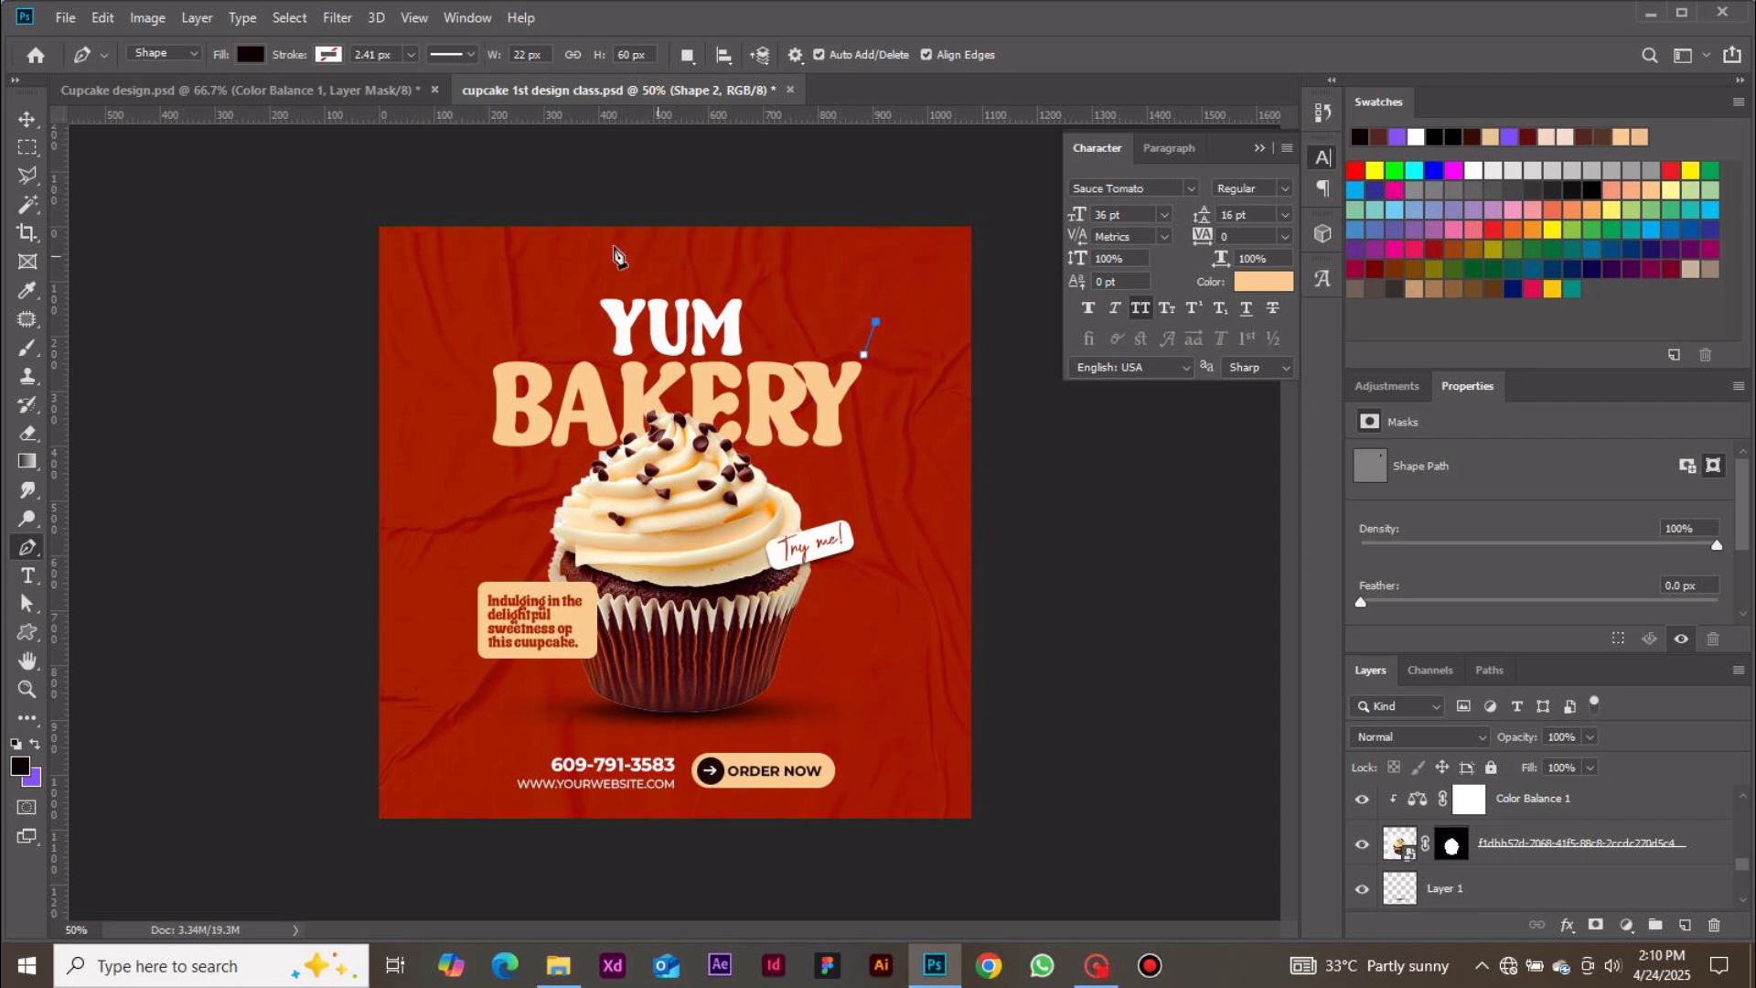
Set the line's fill to no colour and its stroke to the peach colour
{"action": "left_click", "coordinate": [249, 54]}
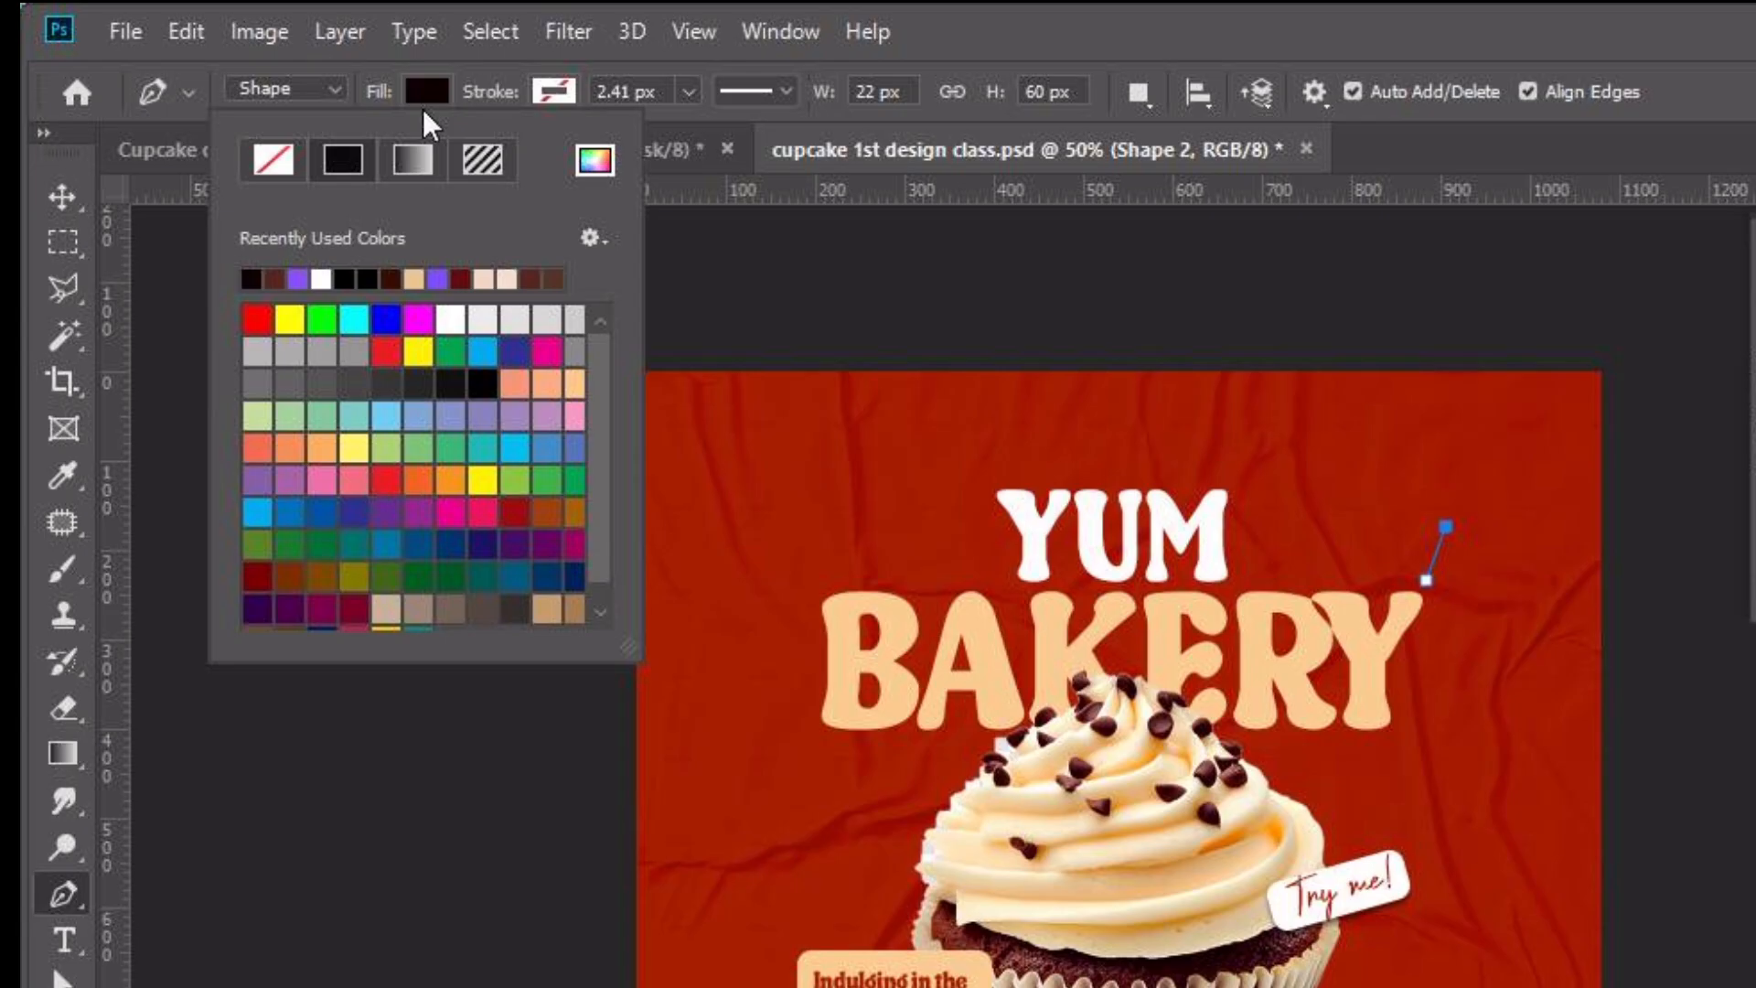
{"action": "left_click", "coordinate": [274, 161]}
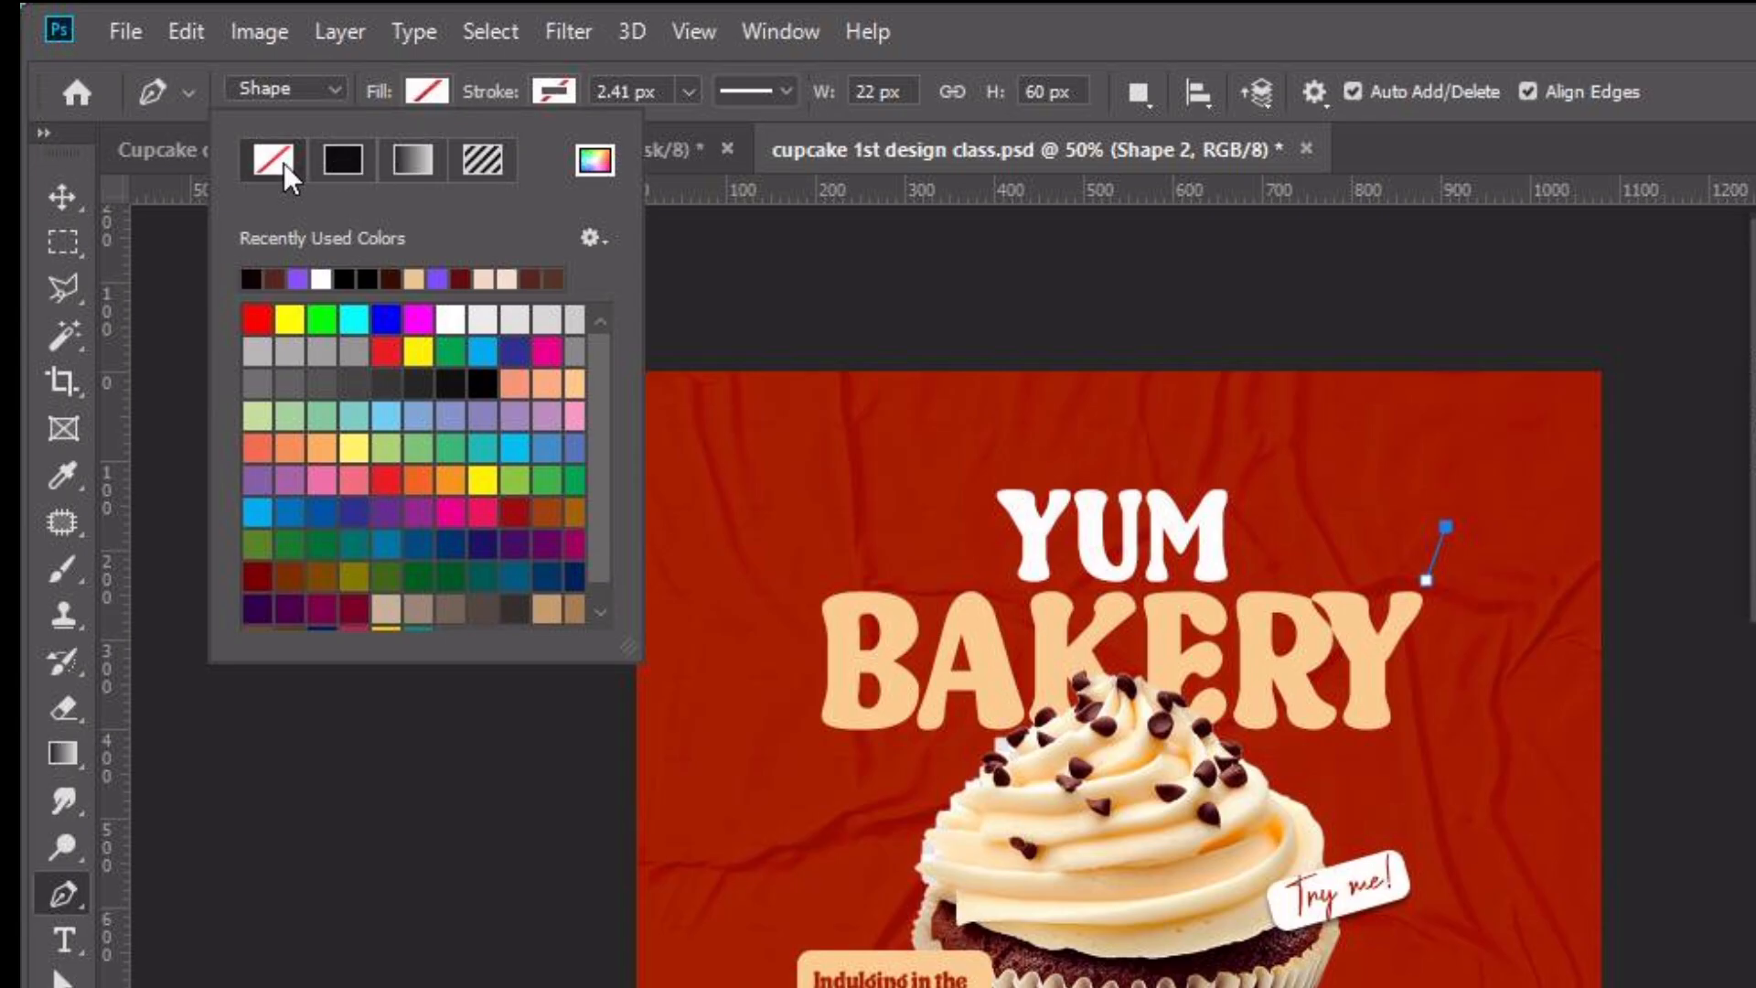
{"action": "left_click", "coordinate": [558, 88]}
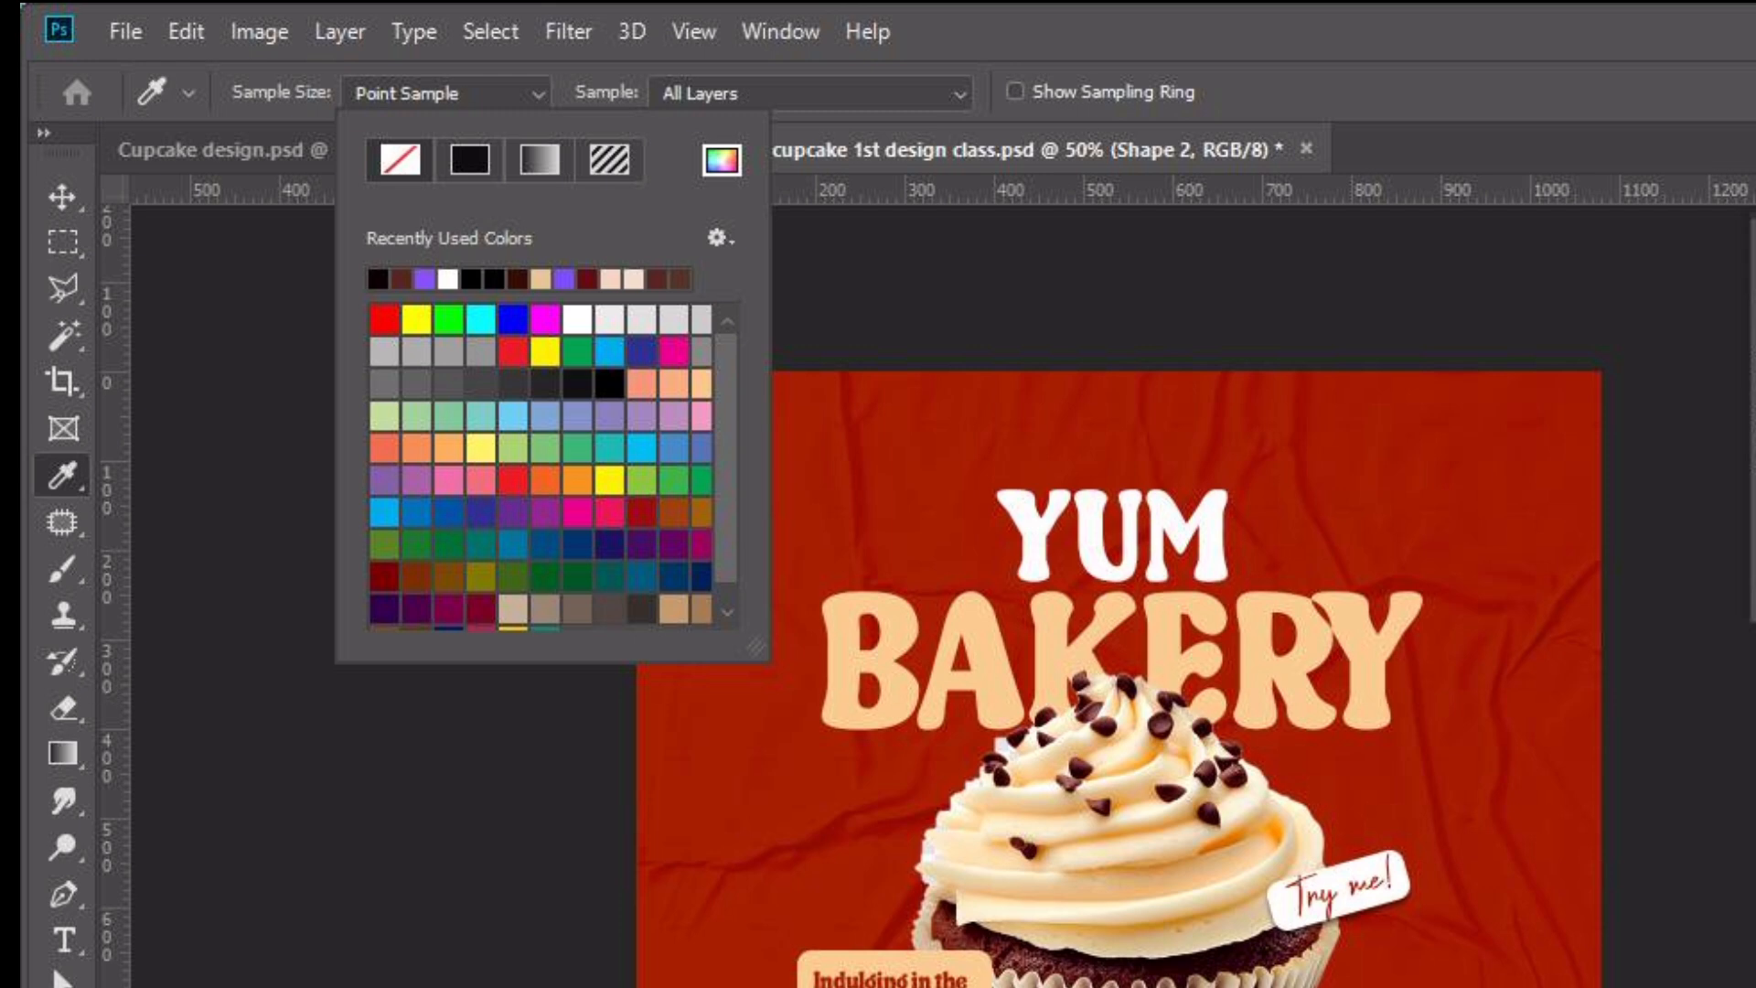
{"action": "left_click", "coordinate": [1749, 658]}
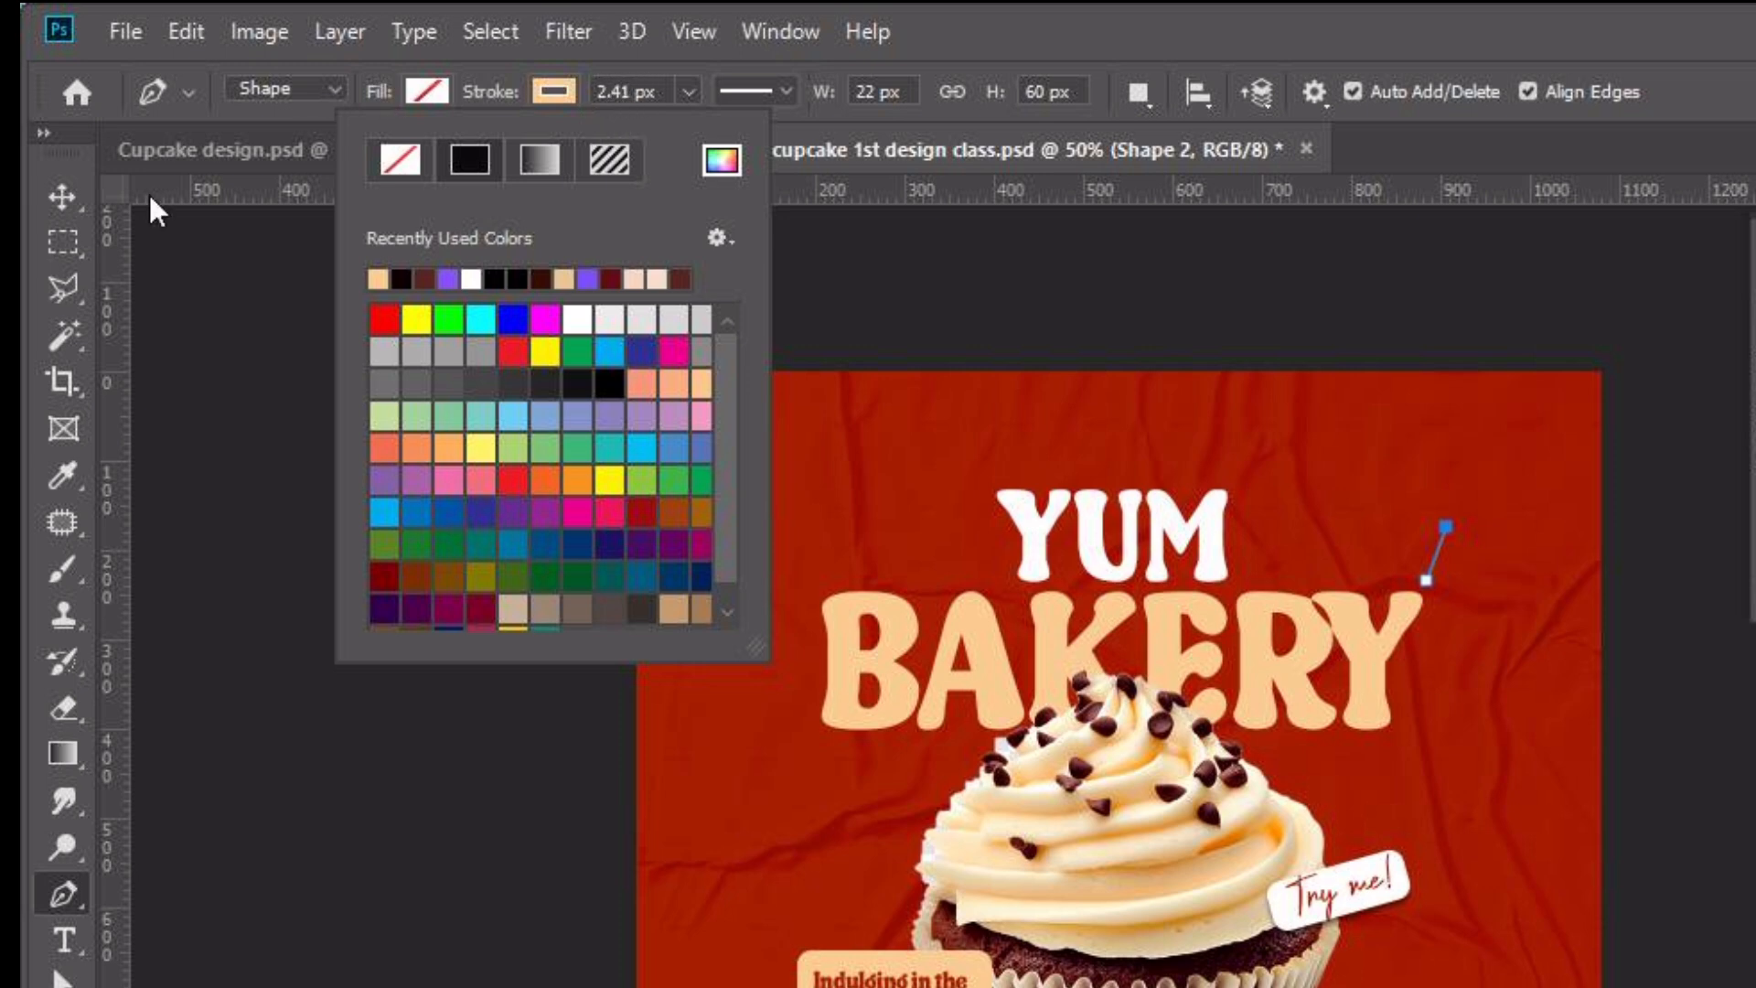
{"action": "left_click", "coordinate": [61, 198]}
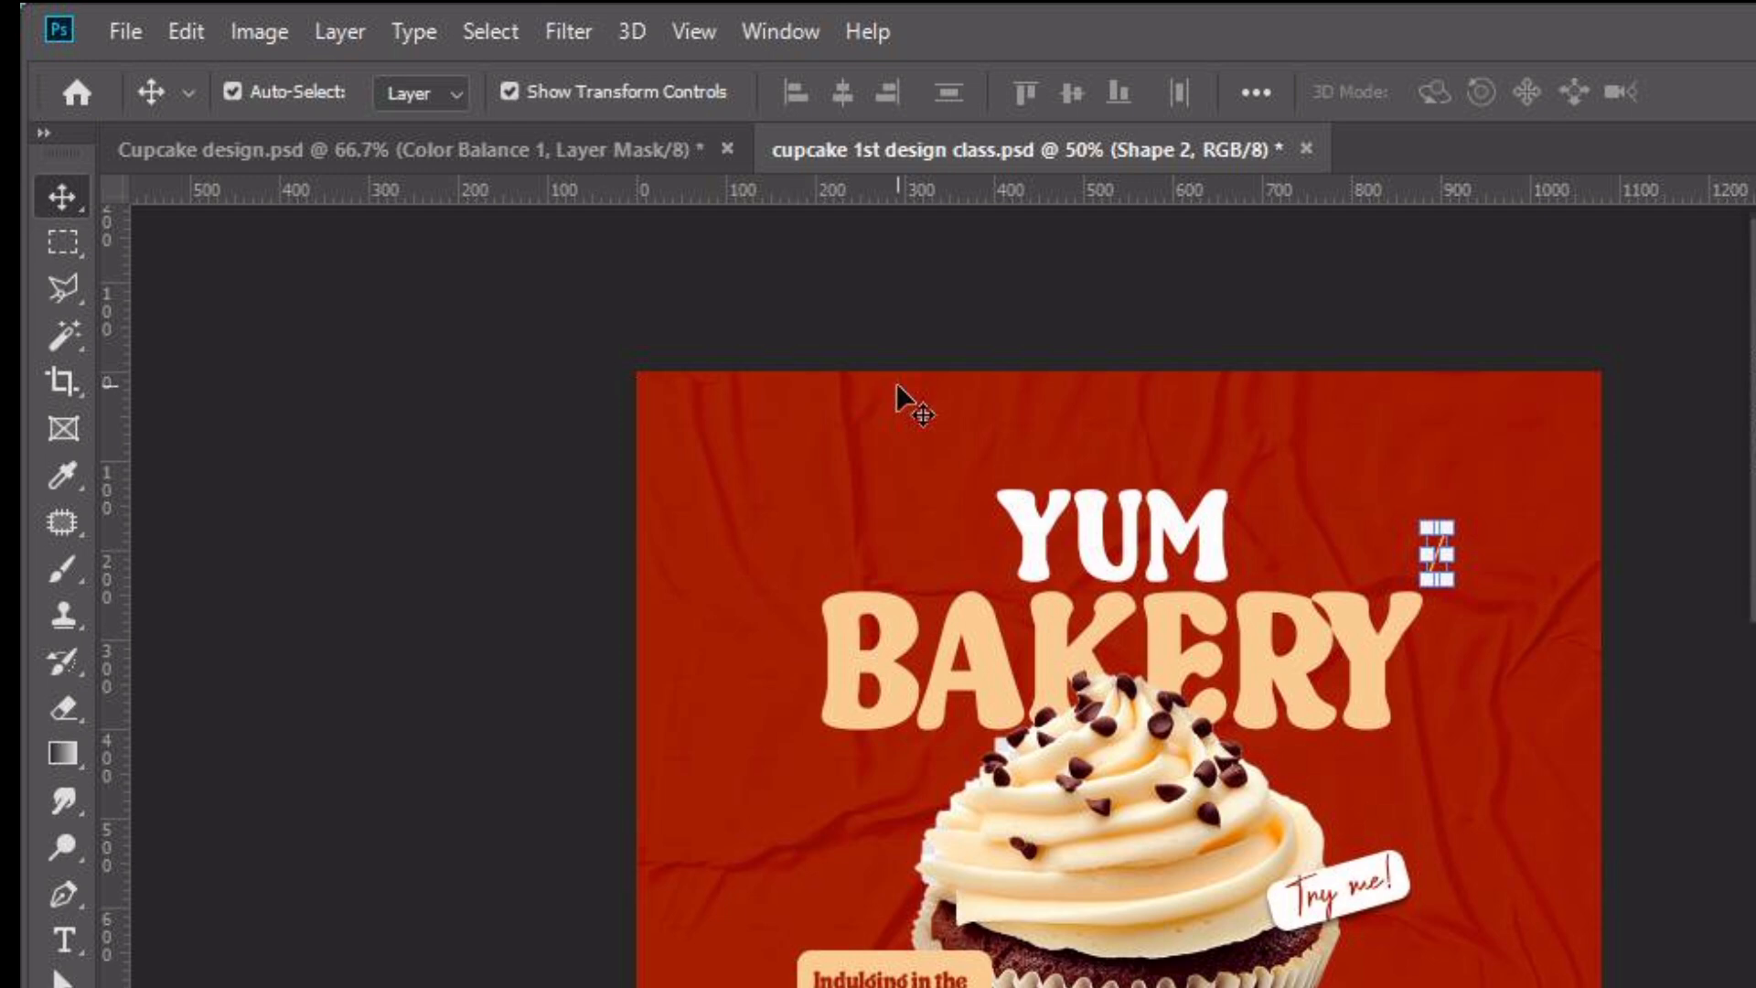
{"action": "key", "text": "p"}
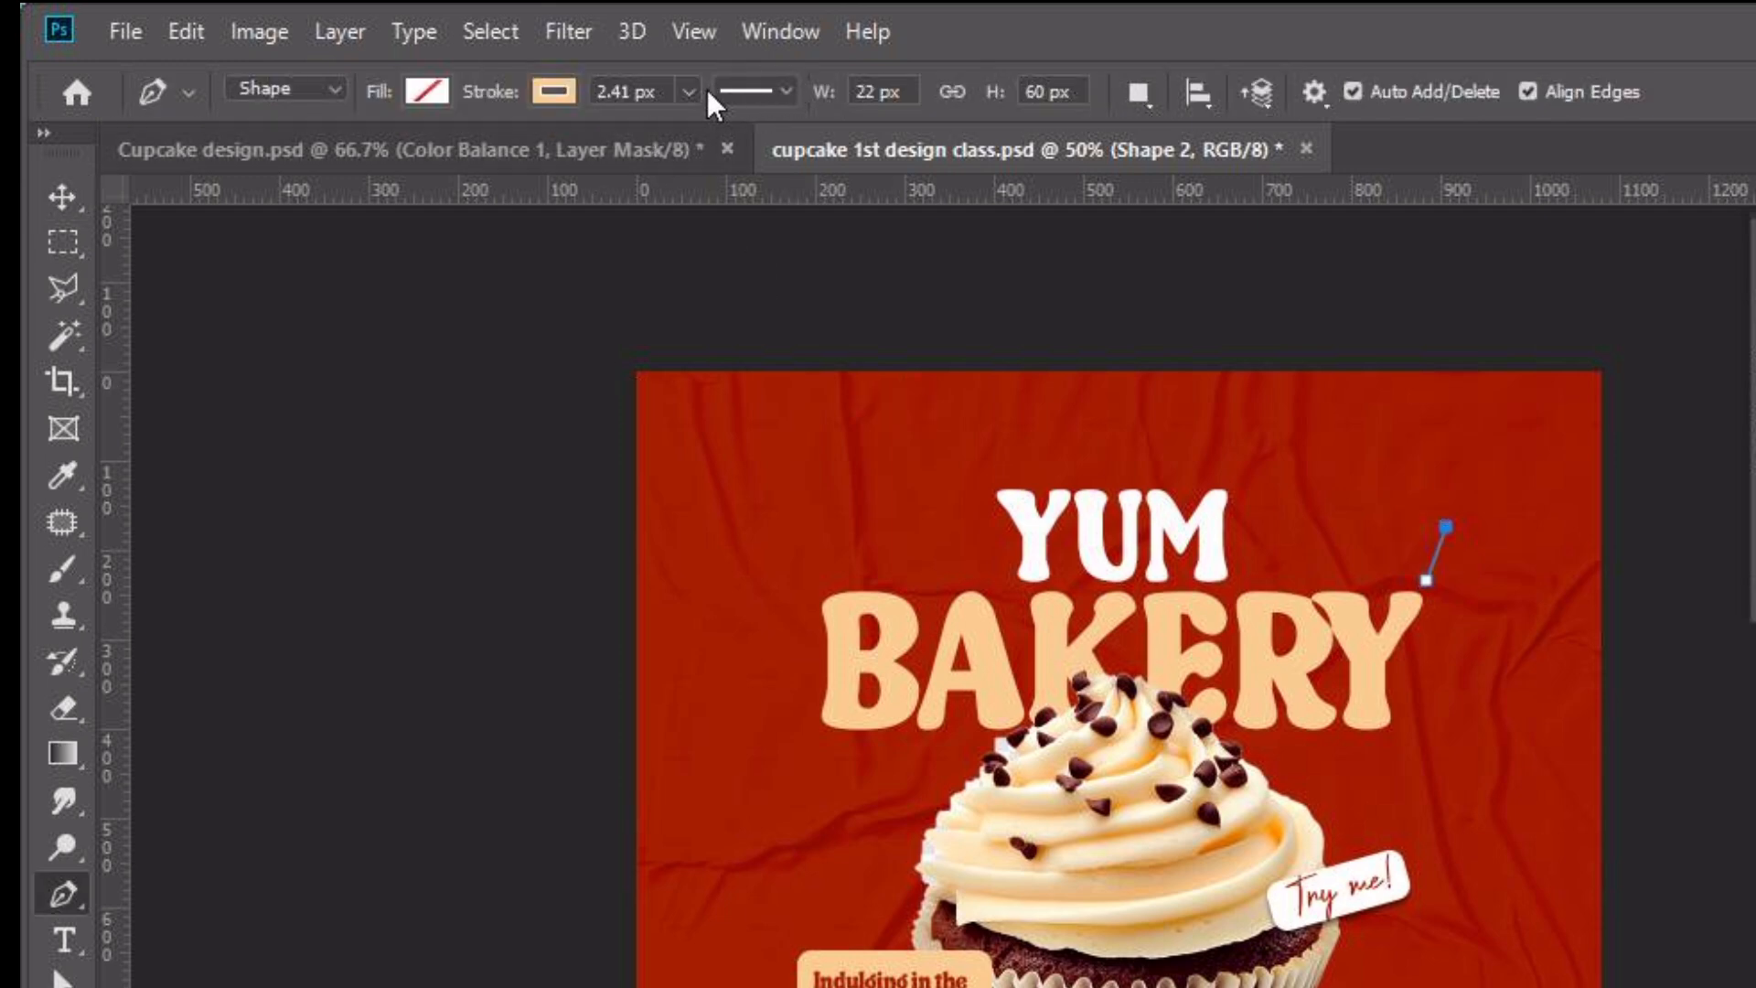
Set the line's stroke width to 4.41 px
{"action": "left_click", "coordinate": [613, 91]}
{"action": "left_click_drag", "start_coordinate": [612, 89], "coordinate": [764, 89]}
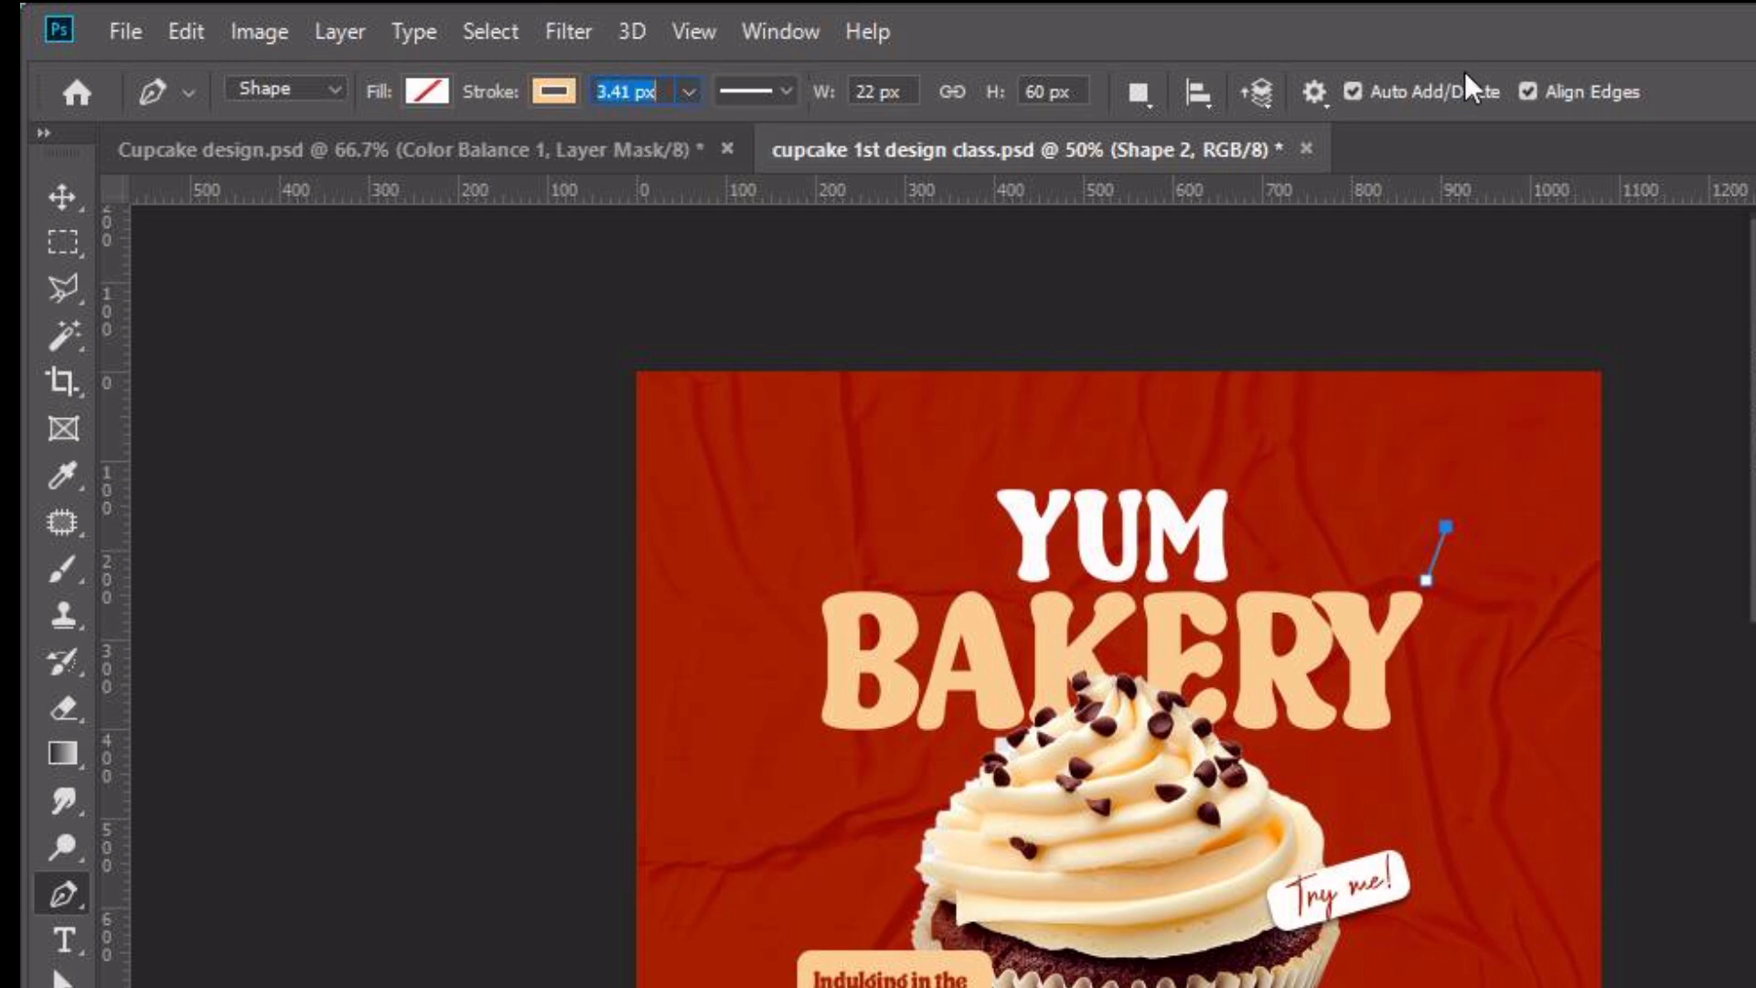
{"action": "key", "text": "Up"}
{"action": "key", "text": "Down"}
{"action": "key", "text": "Return"}
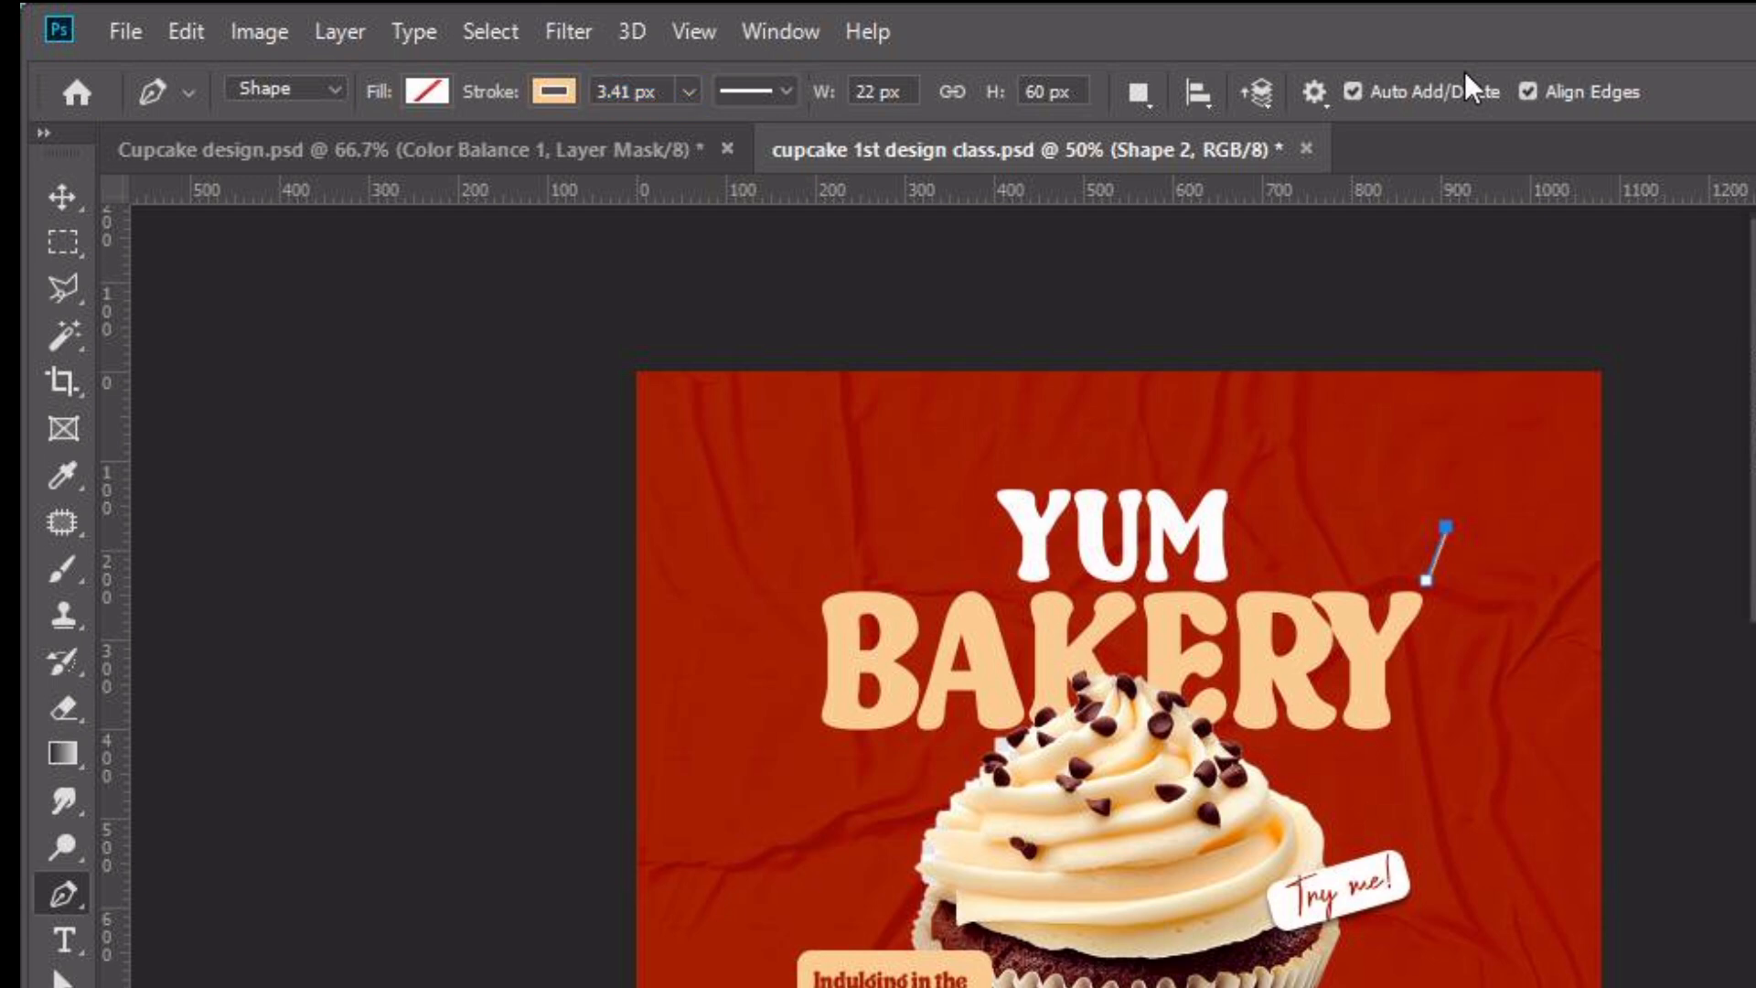
{"action": "left_click", "coordinate": [633, 90]}
{"action": "key", "text": "Up"}
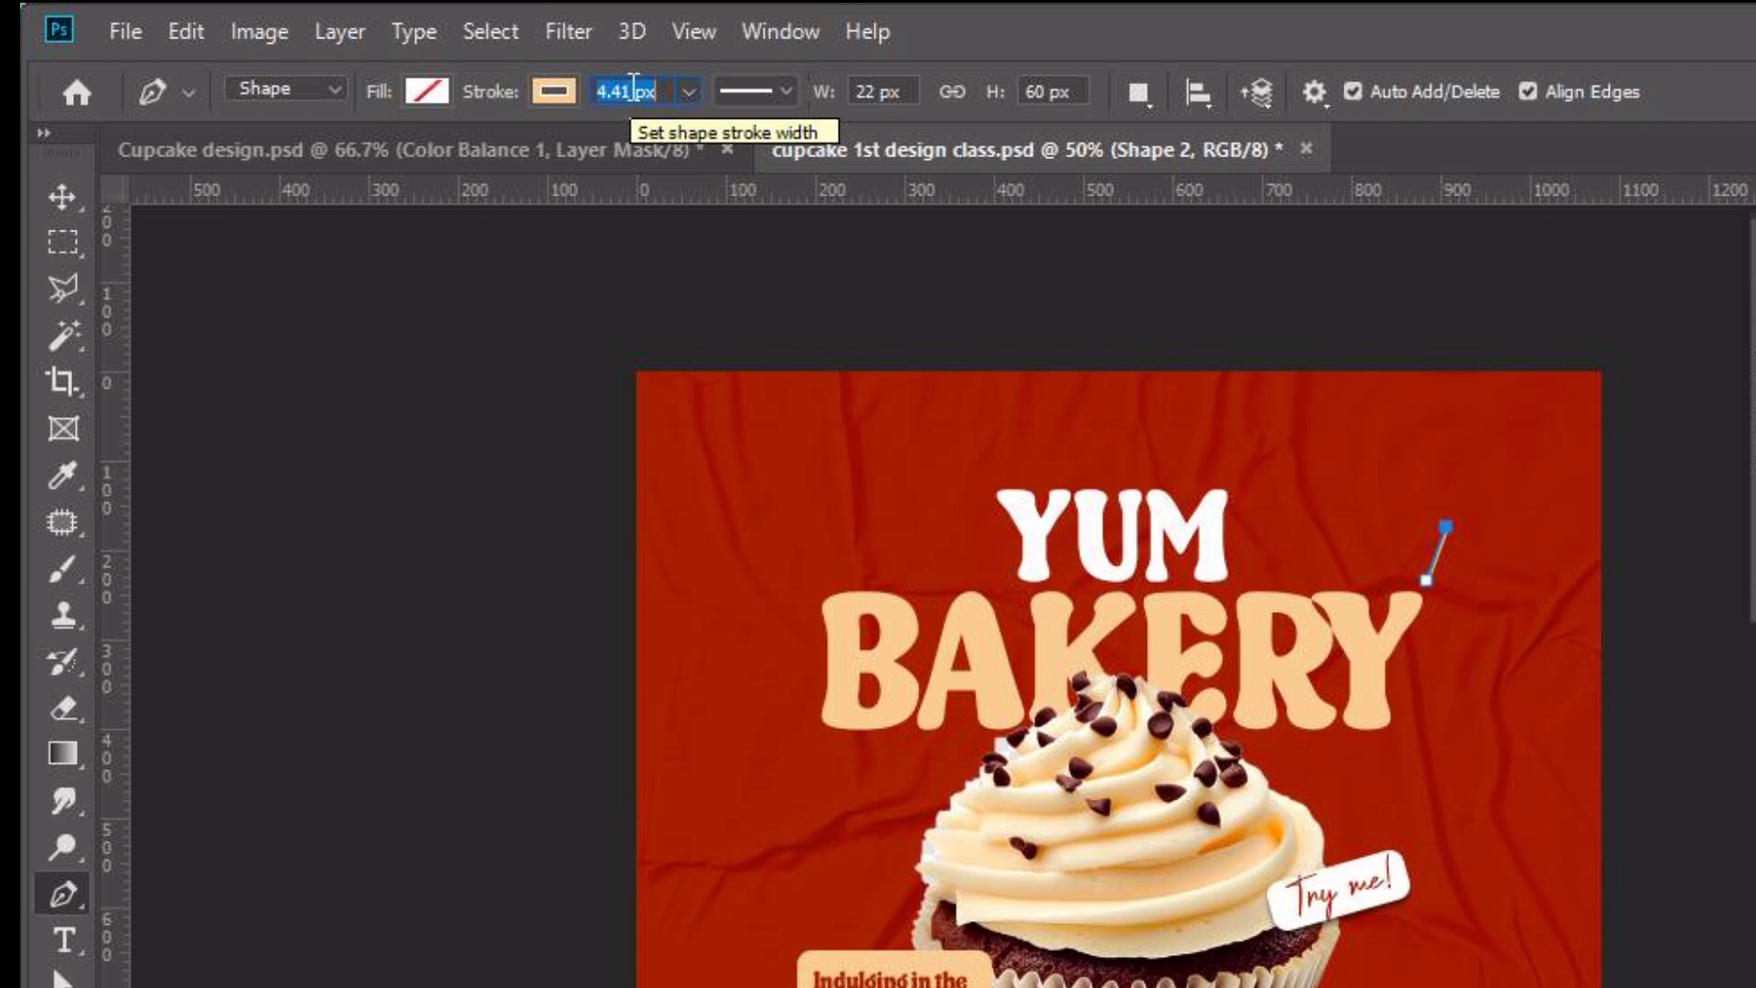
{"action": "key", "text": "Return"}
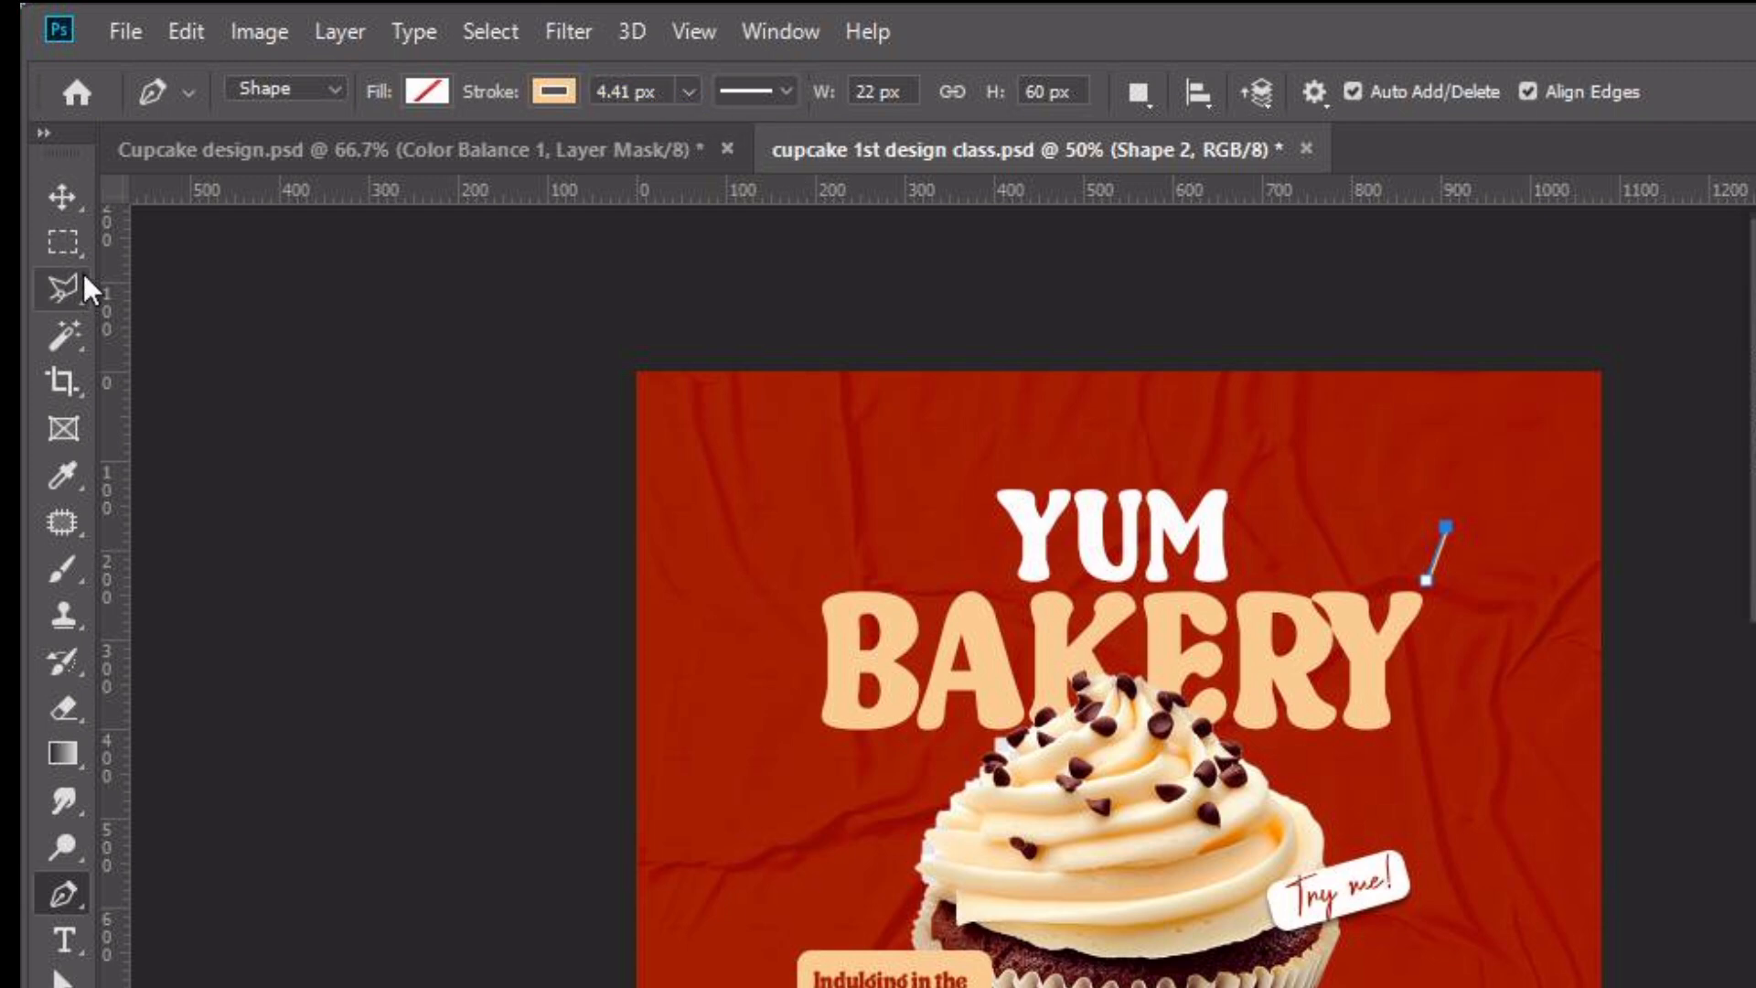
Select the line shape and set its stroke width to 7.41 px
{"action": "left_click", "coordinate": [67, 205]}
{"action": "left_click", "coordinate": [1483, 603]}
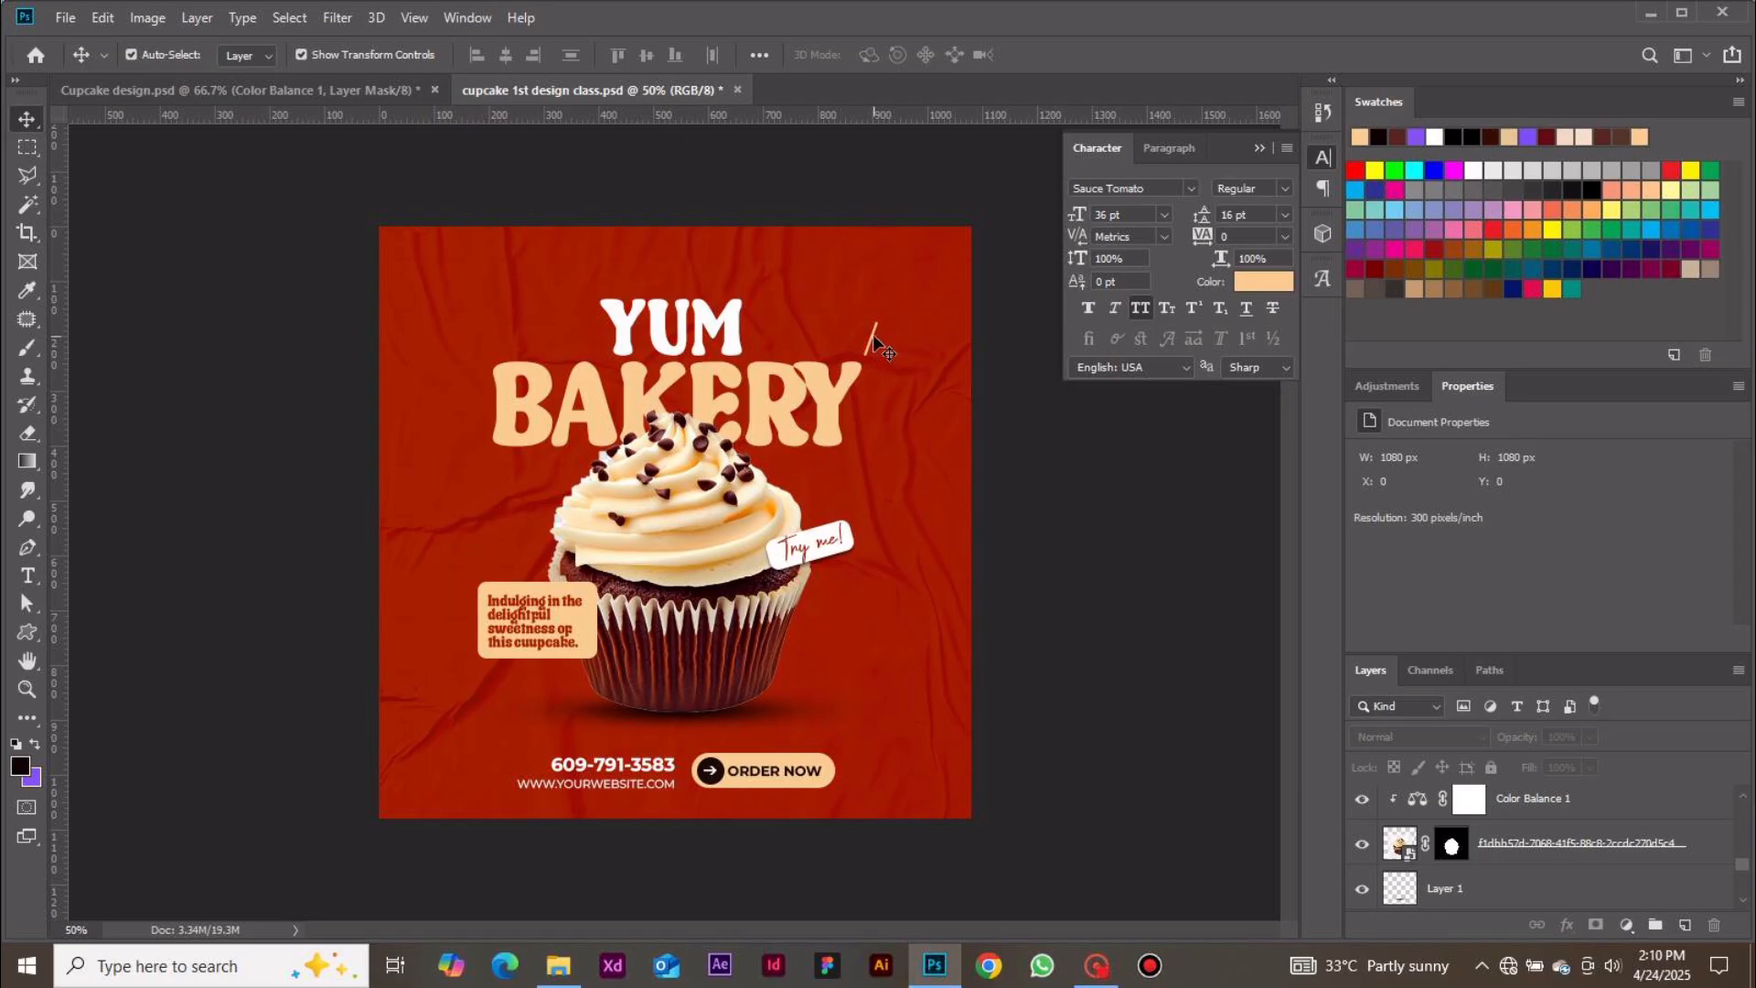
{"action": "left_click", "coordinate": [1443, 567]}
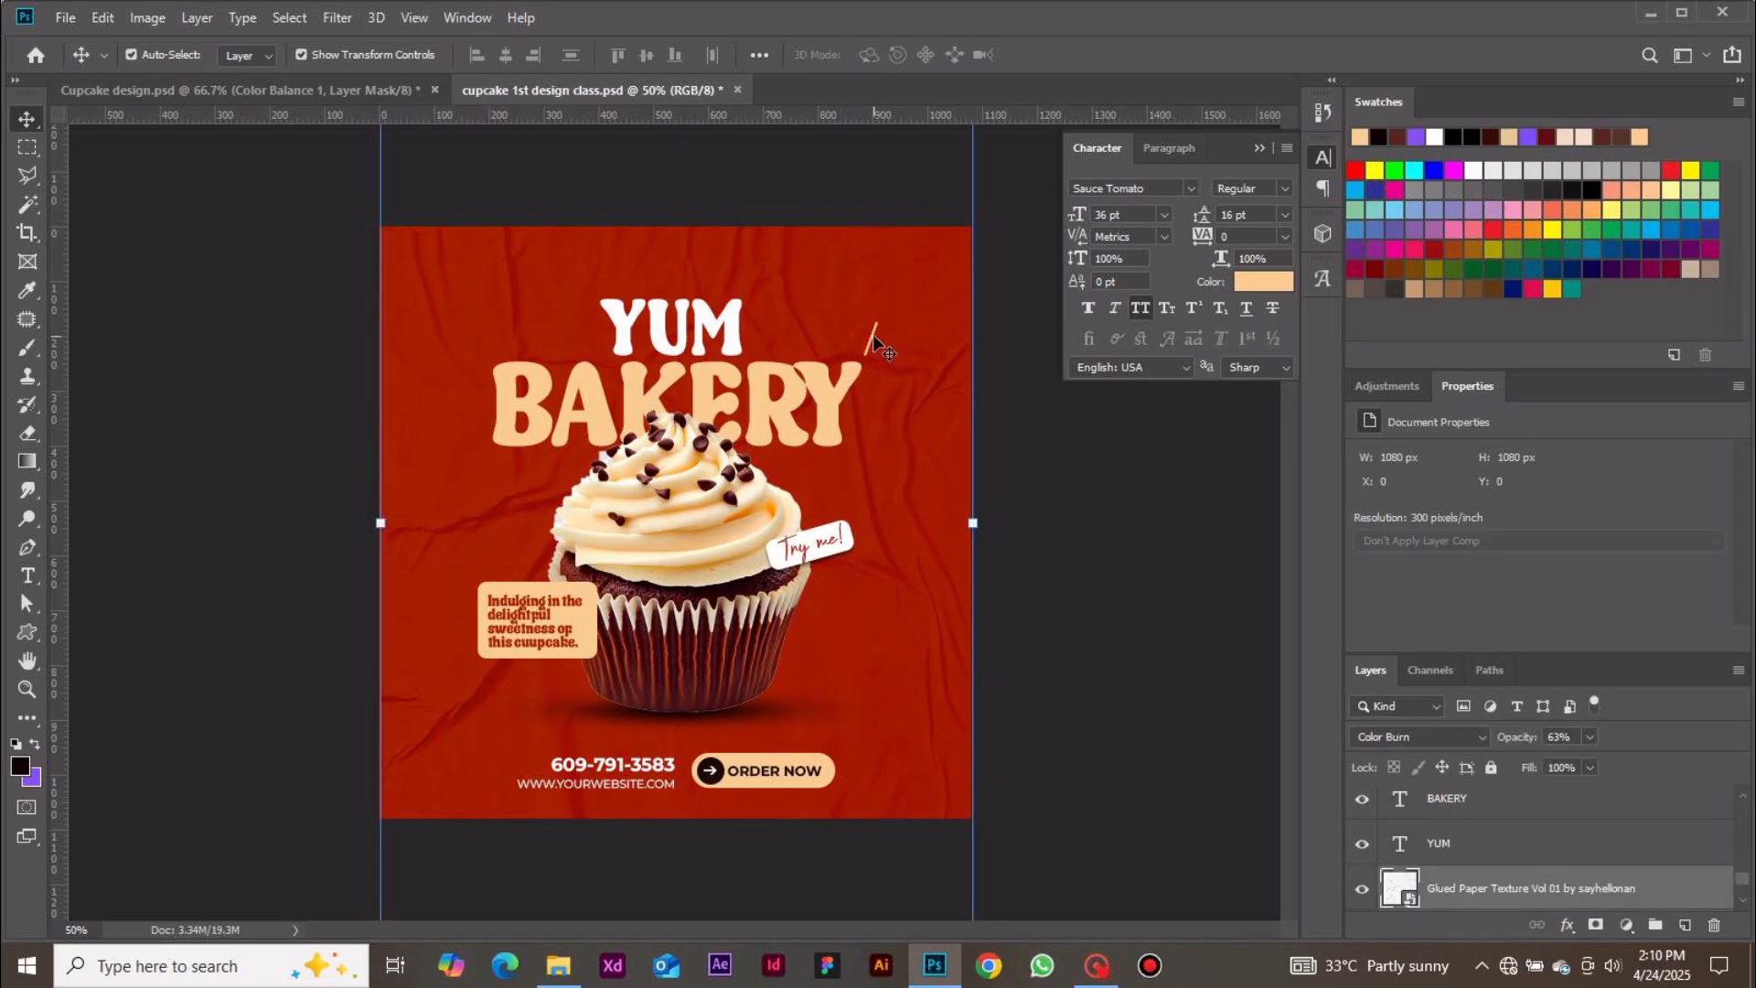
{"action": "left_click", "coordinate": [873, 343]}
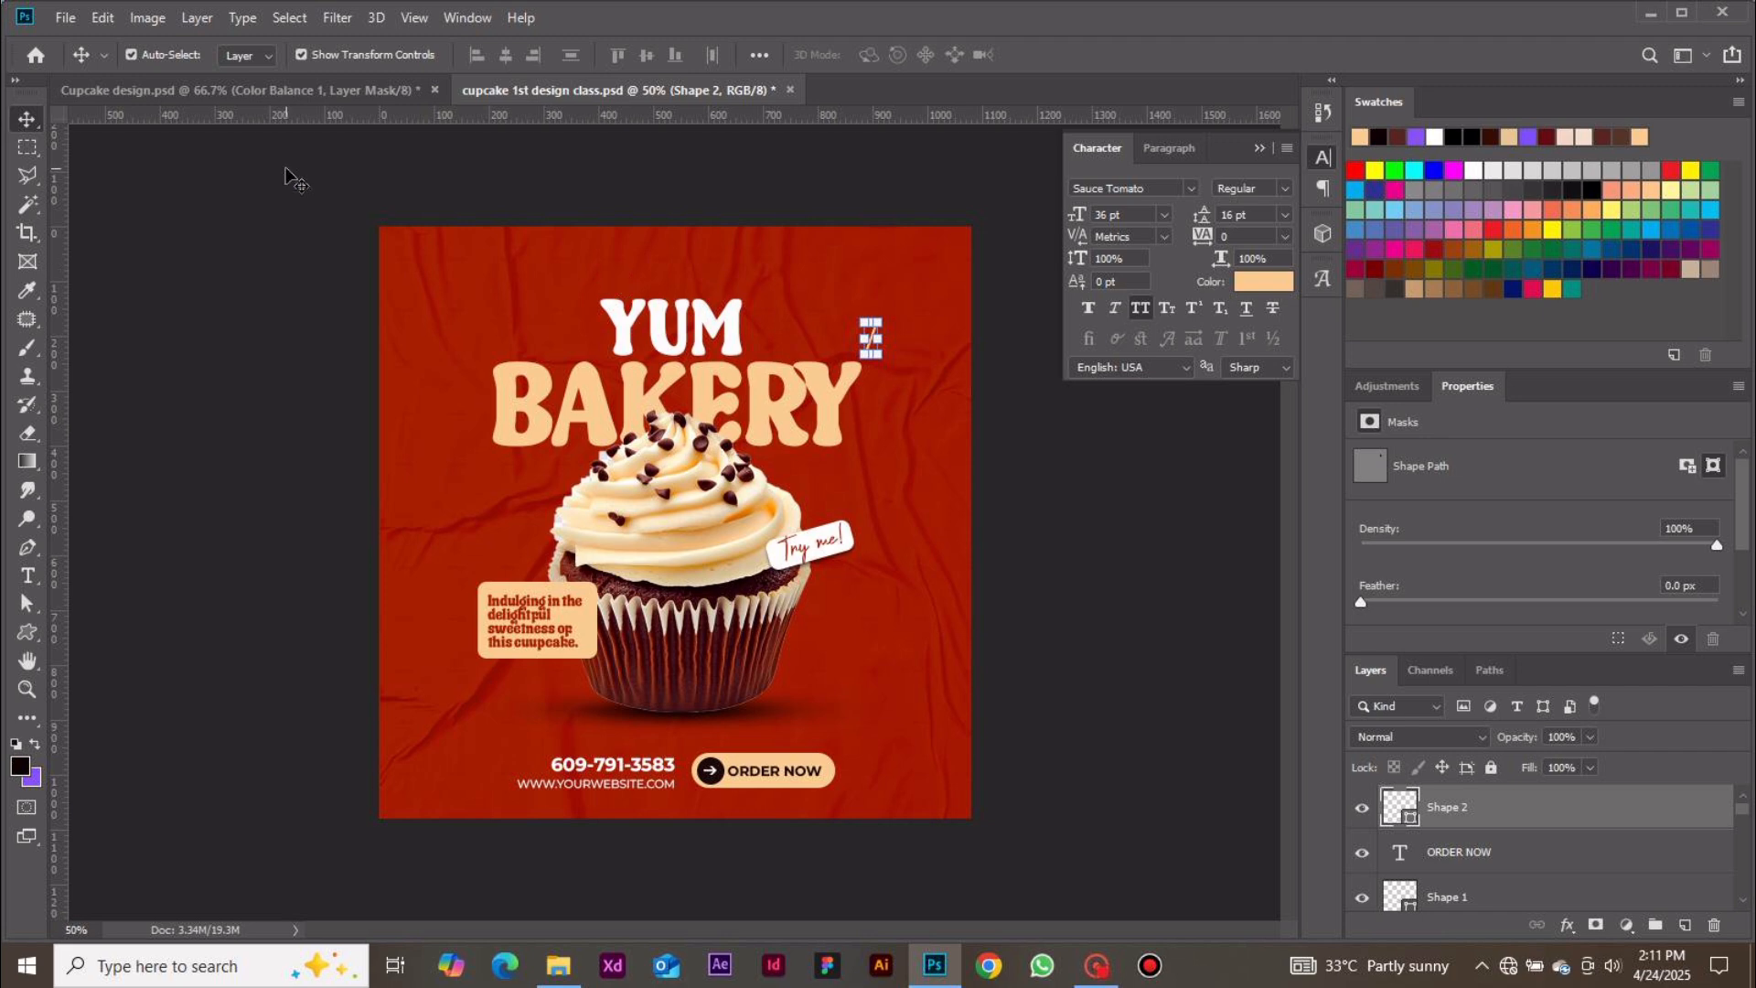
{"action": "key", "text": "p"}
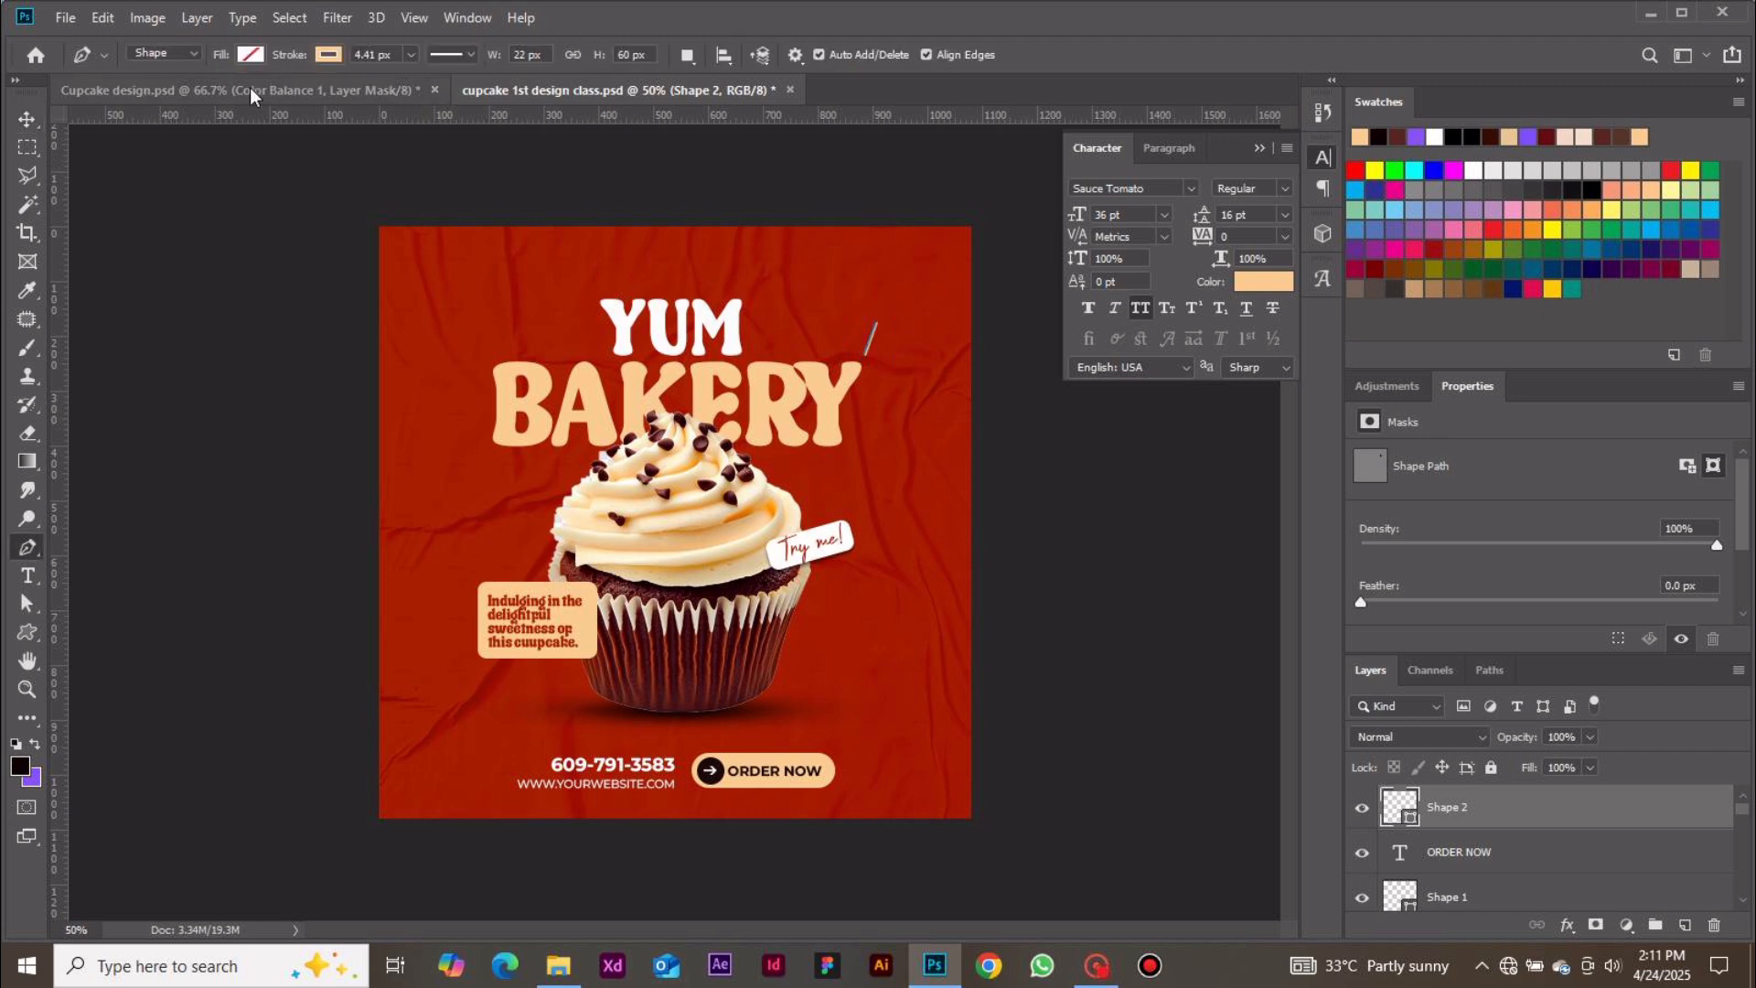
{"action": "left_click", "coordinate": [369, 54]}
{"action": "key", "text": "Up"}
{"action": "key", "text": "Up"}
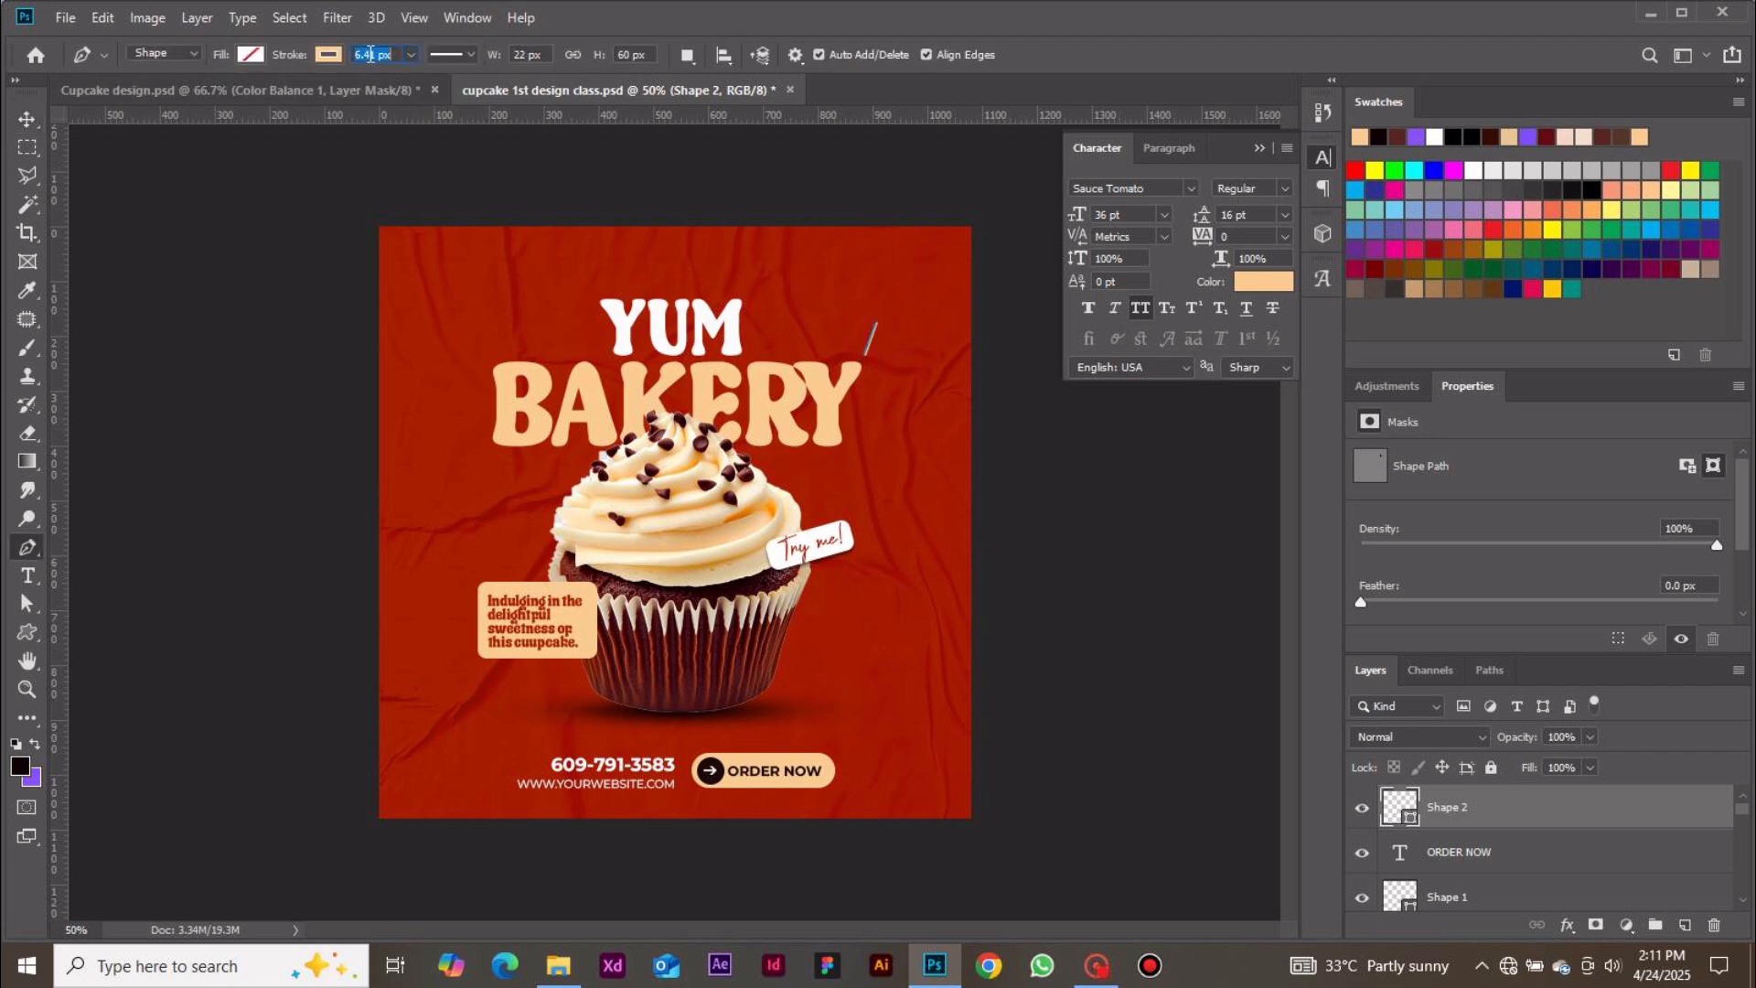
{"action": "key", "text": "Return"}
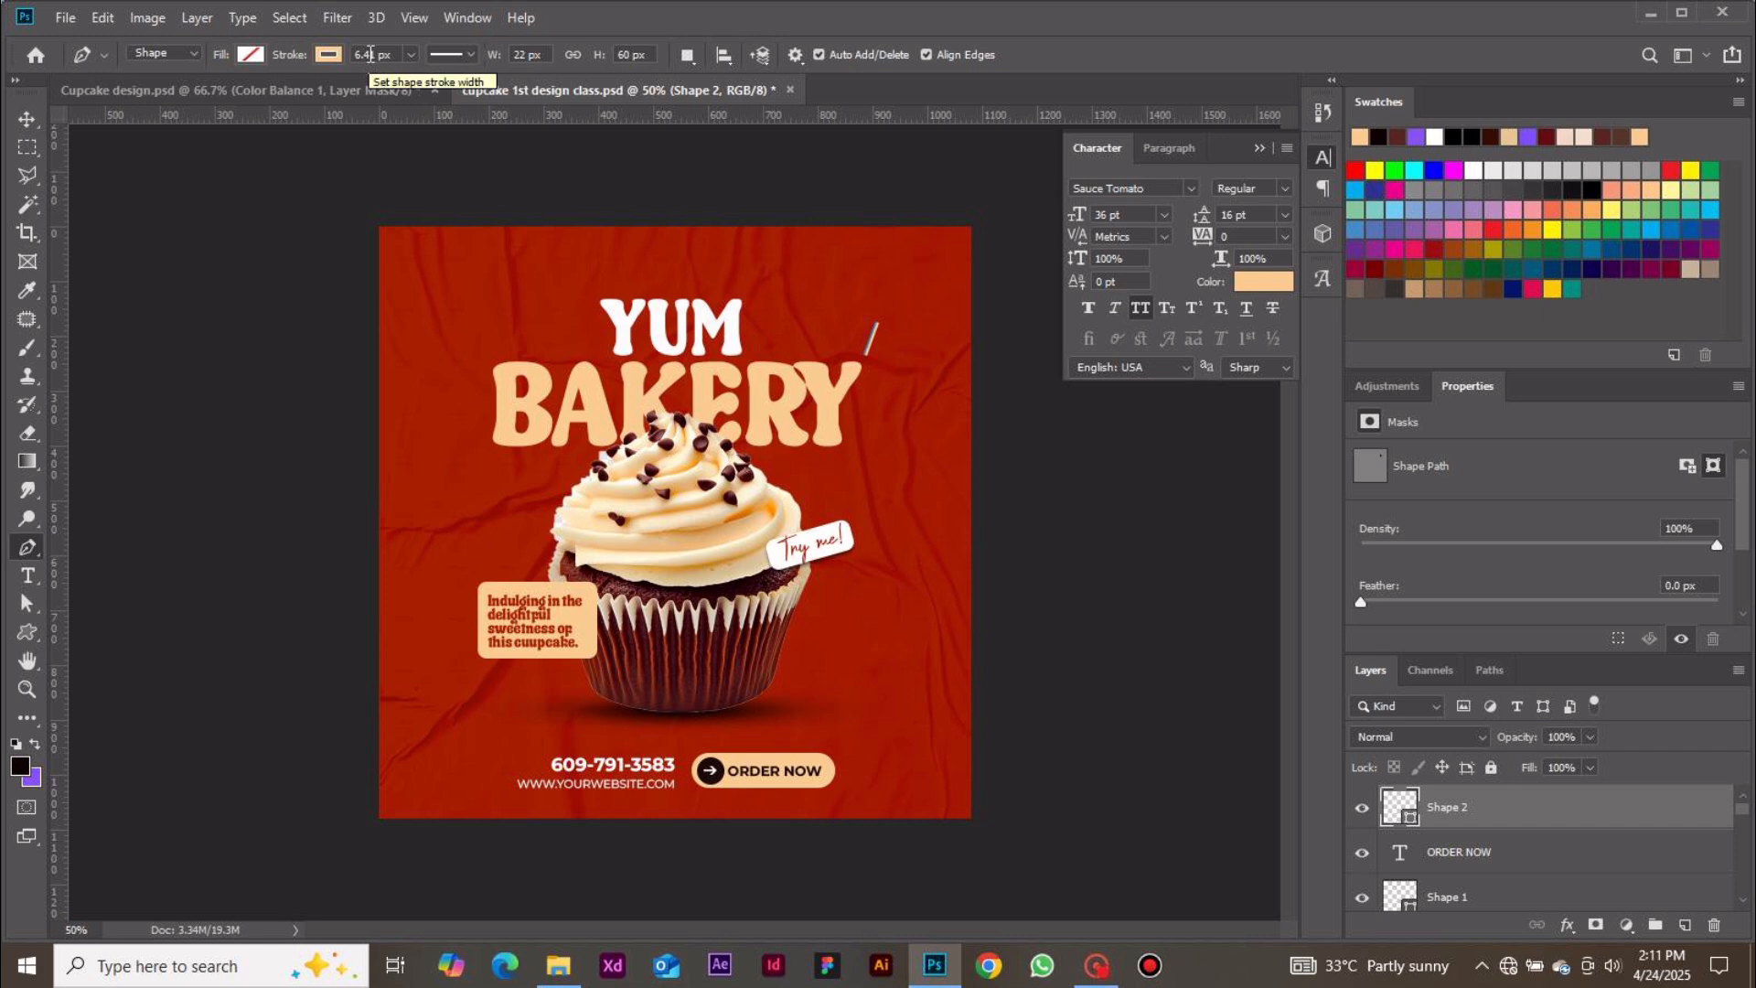
{"action": "left_click", "coordinate": [370, 54]}
{"action": "key", "text": "Up"}
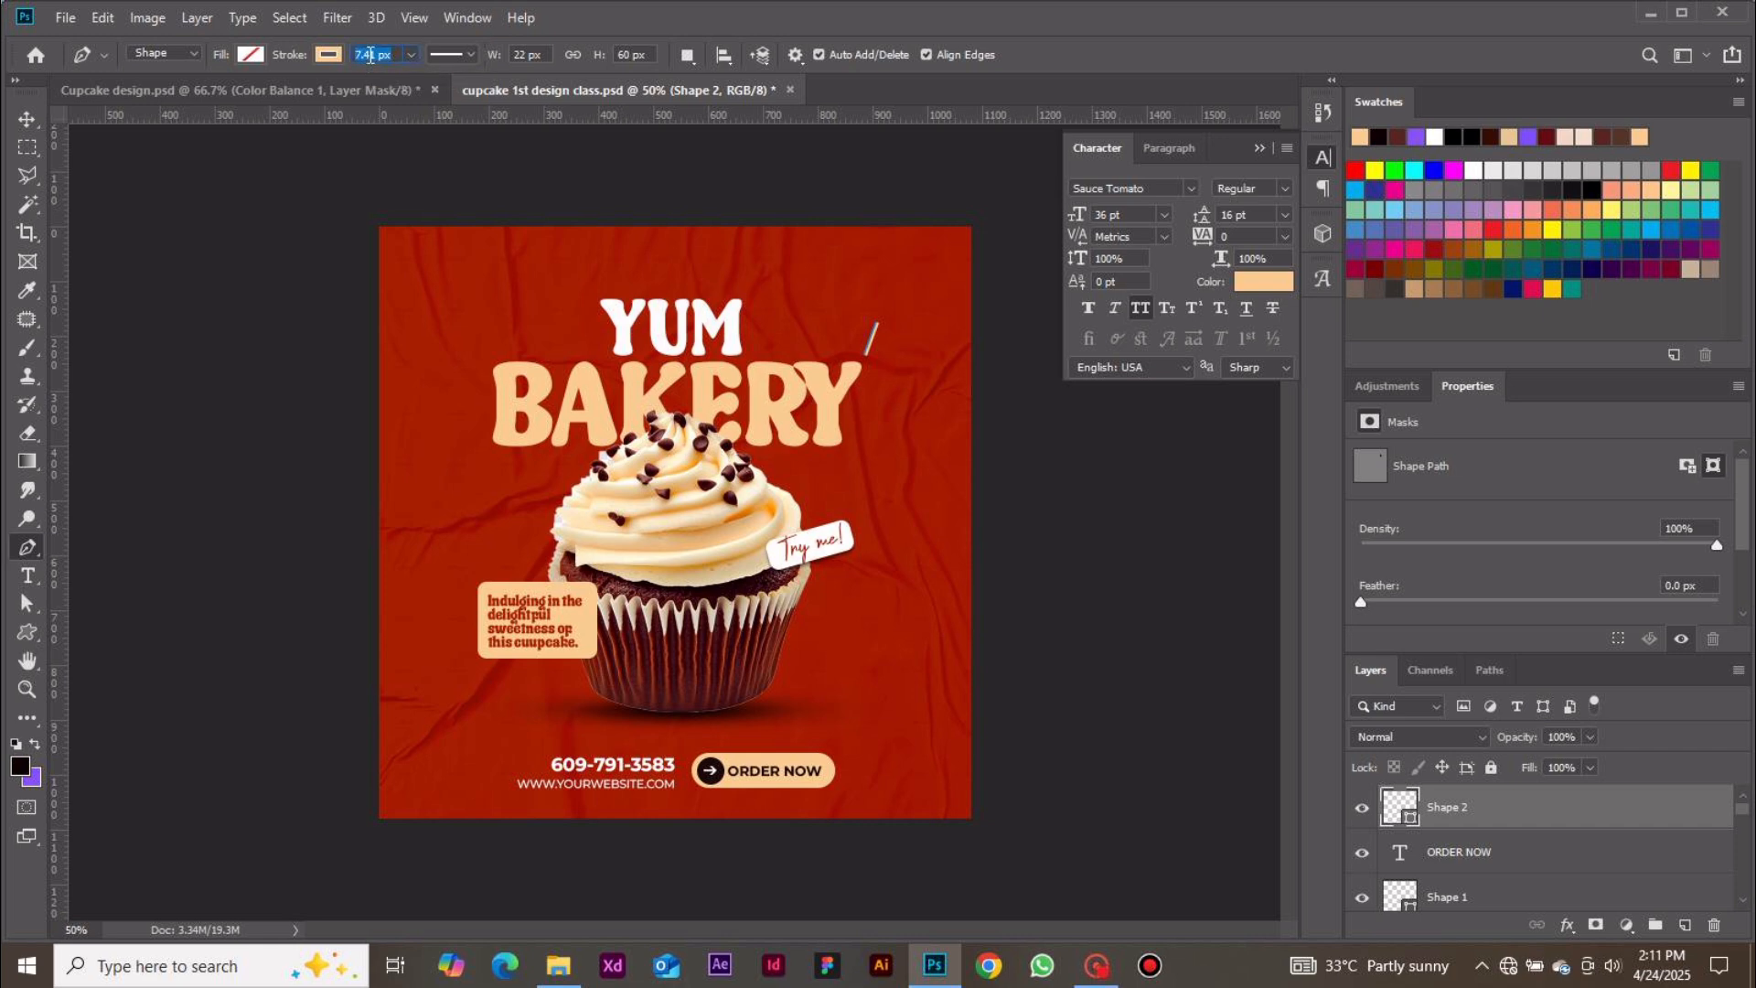
{"action": "key", "text": "Return"}
Nudge the line slightly into place beside the headline's top right corner
{"action": "left_click", "coordinate": [27, 119]}
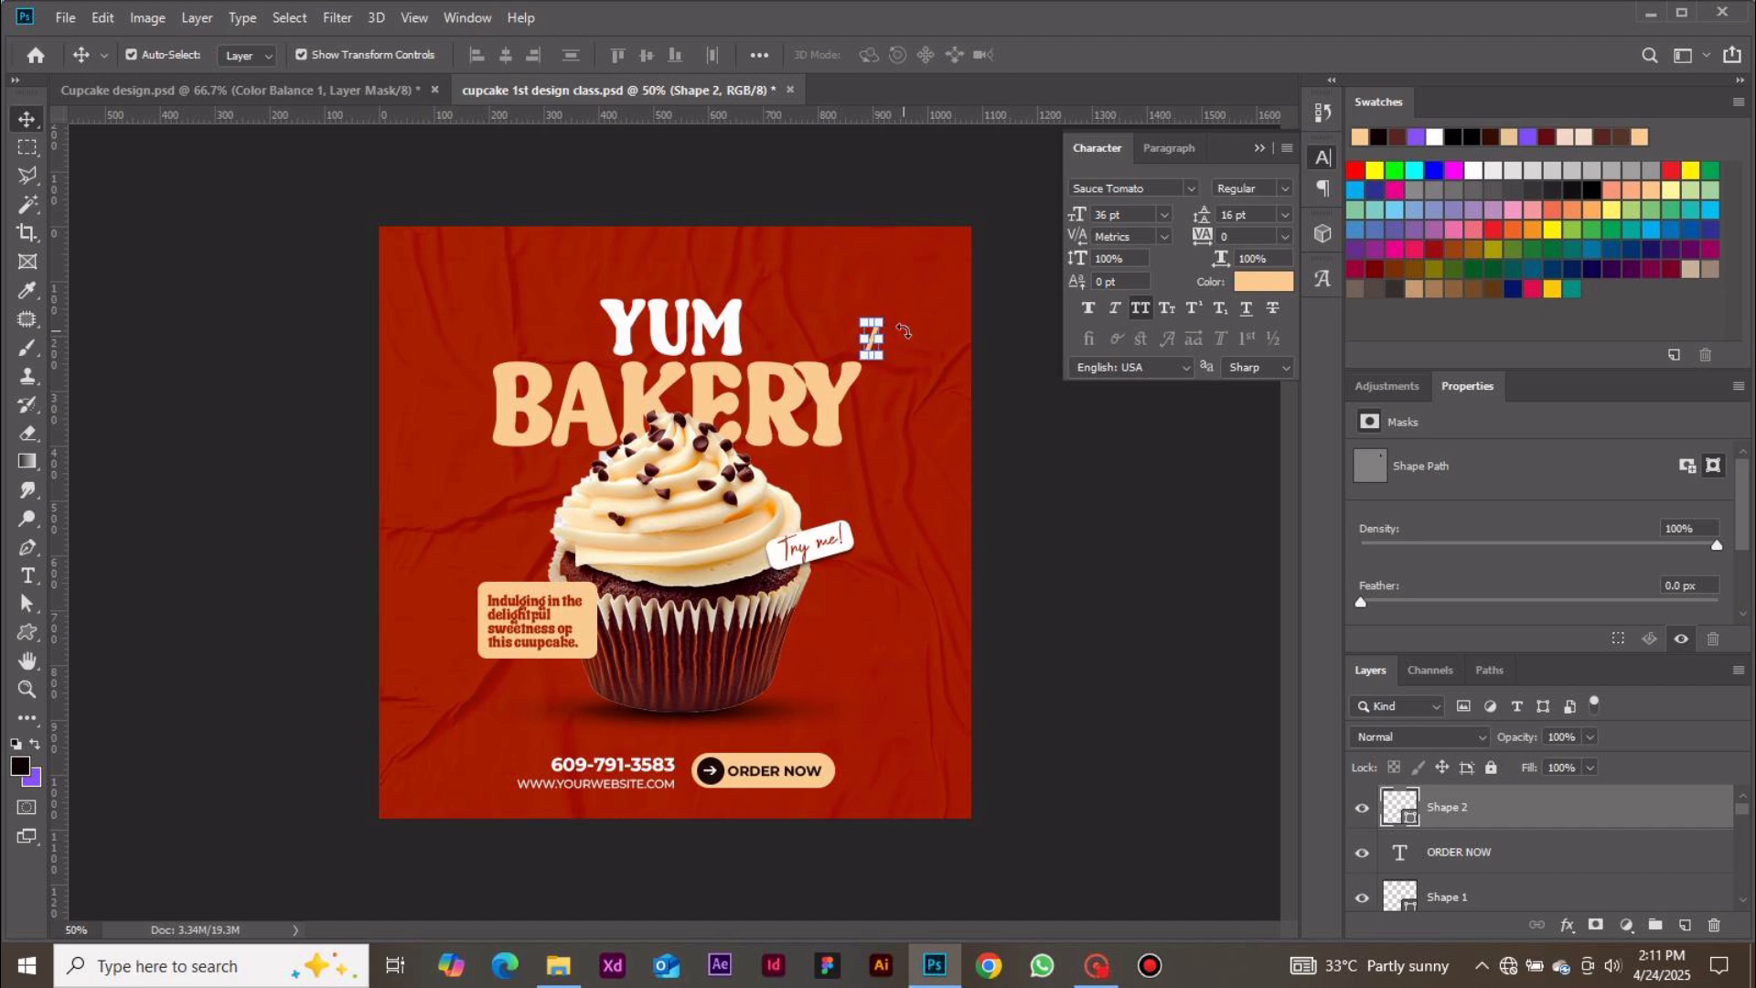
{"action": "left_click", "coordinate": [1006, 413]}
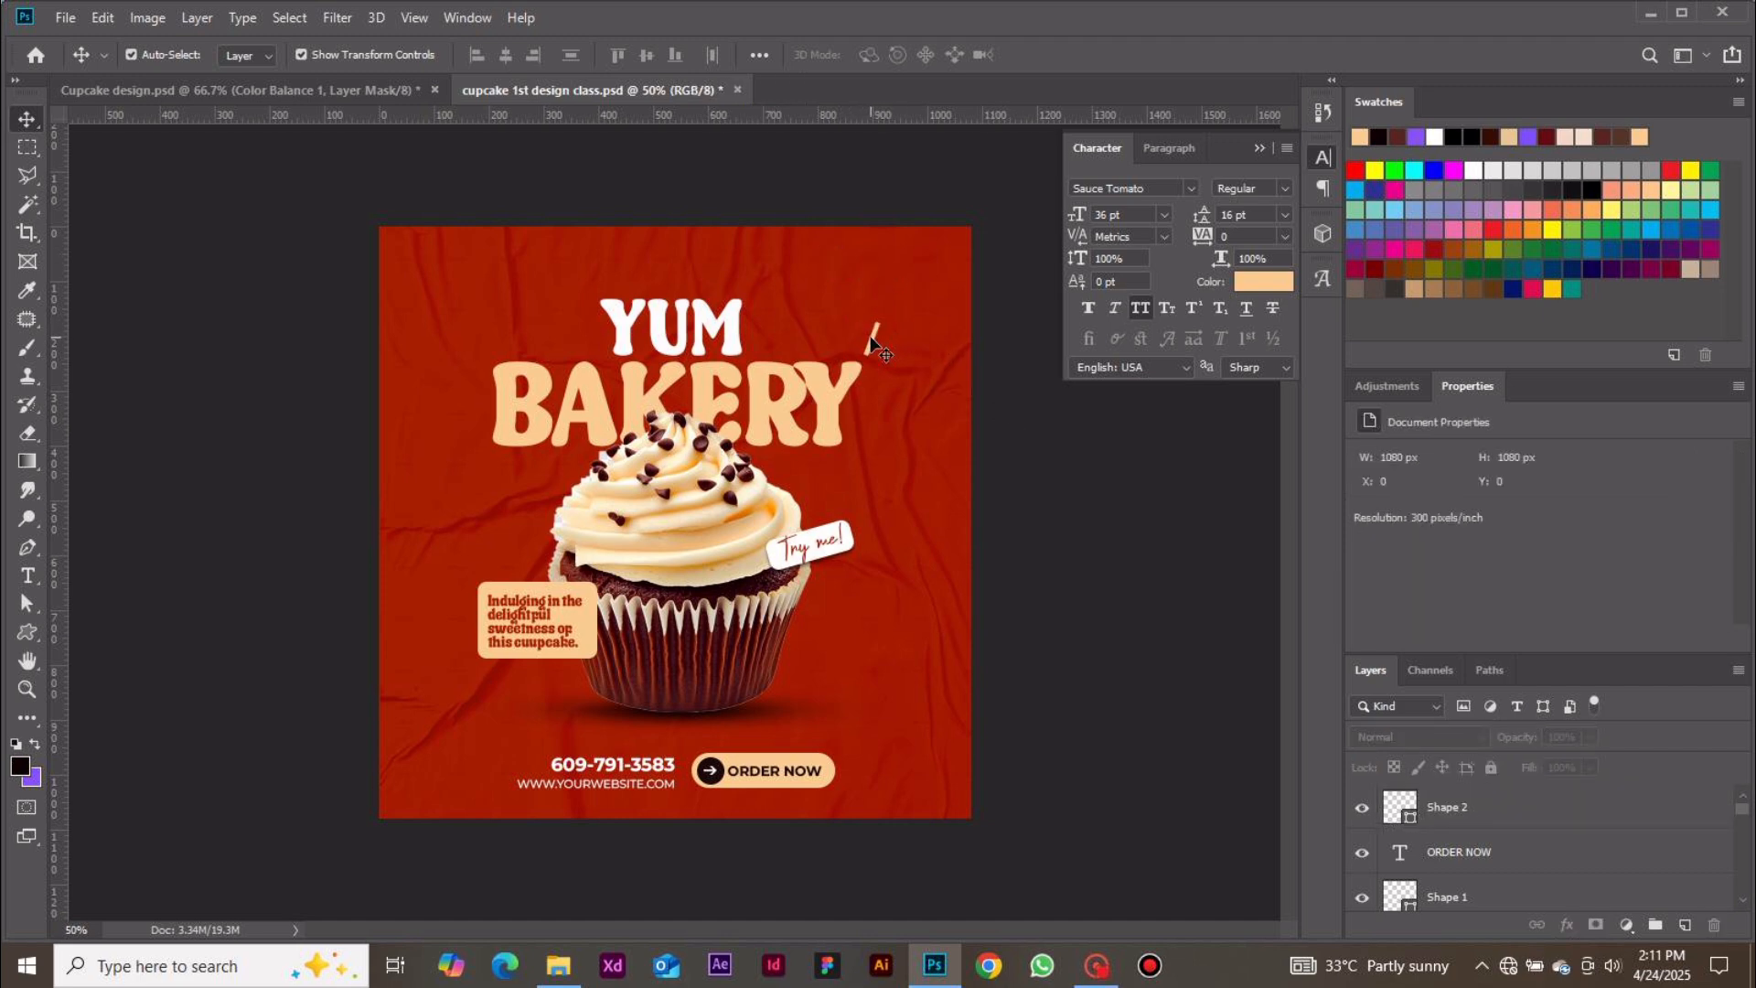
{"action": "left_click_drag", "start_coordinate": [877, 340], "coordinate": [874, 336]}
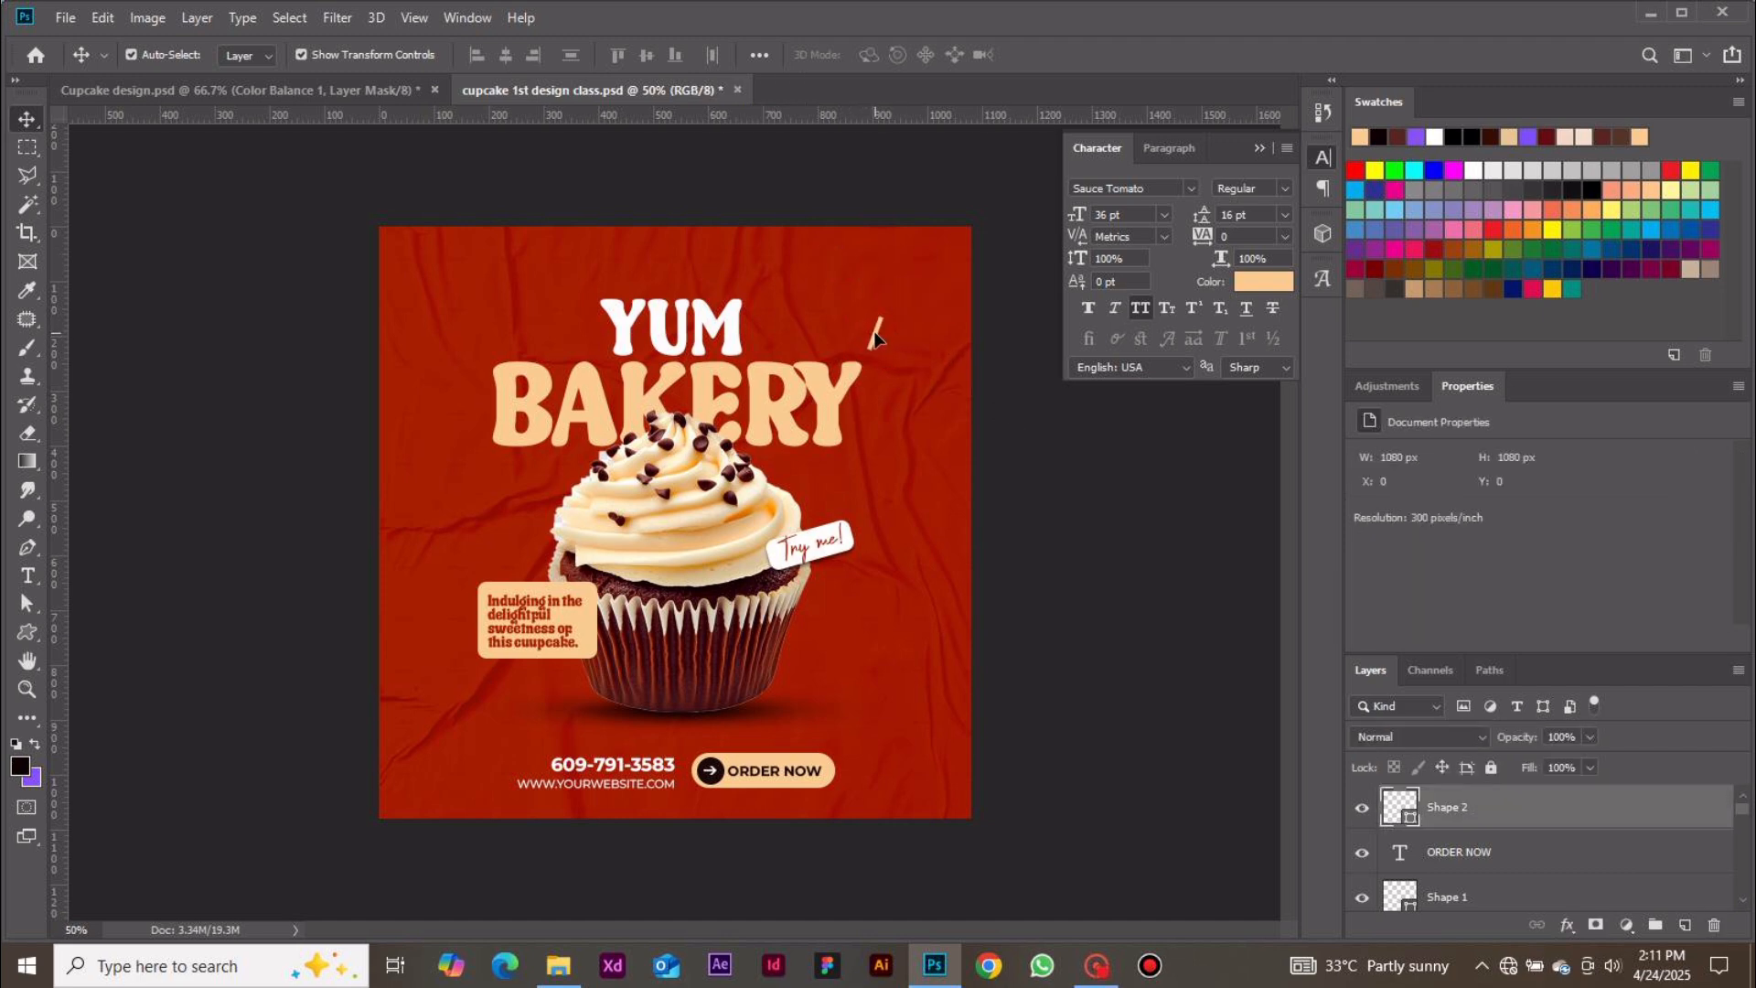
{"action": "left_click", "coordinate": [991, 382]}
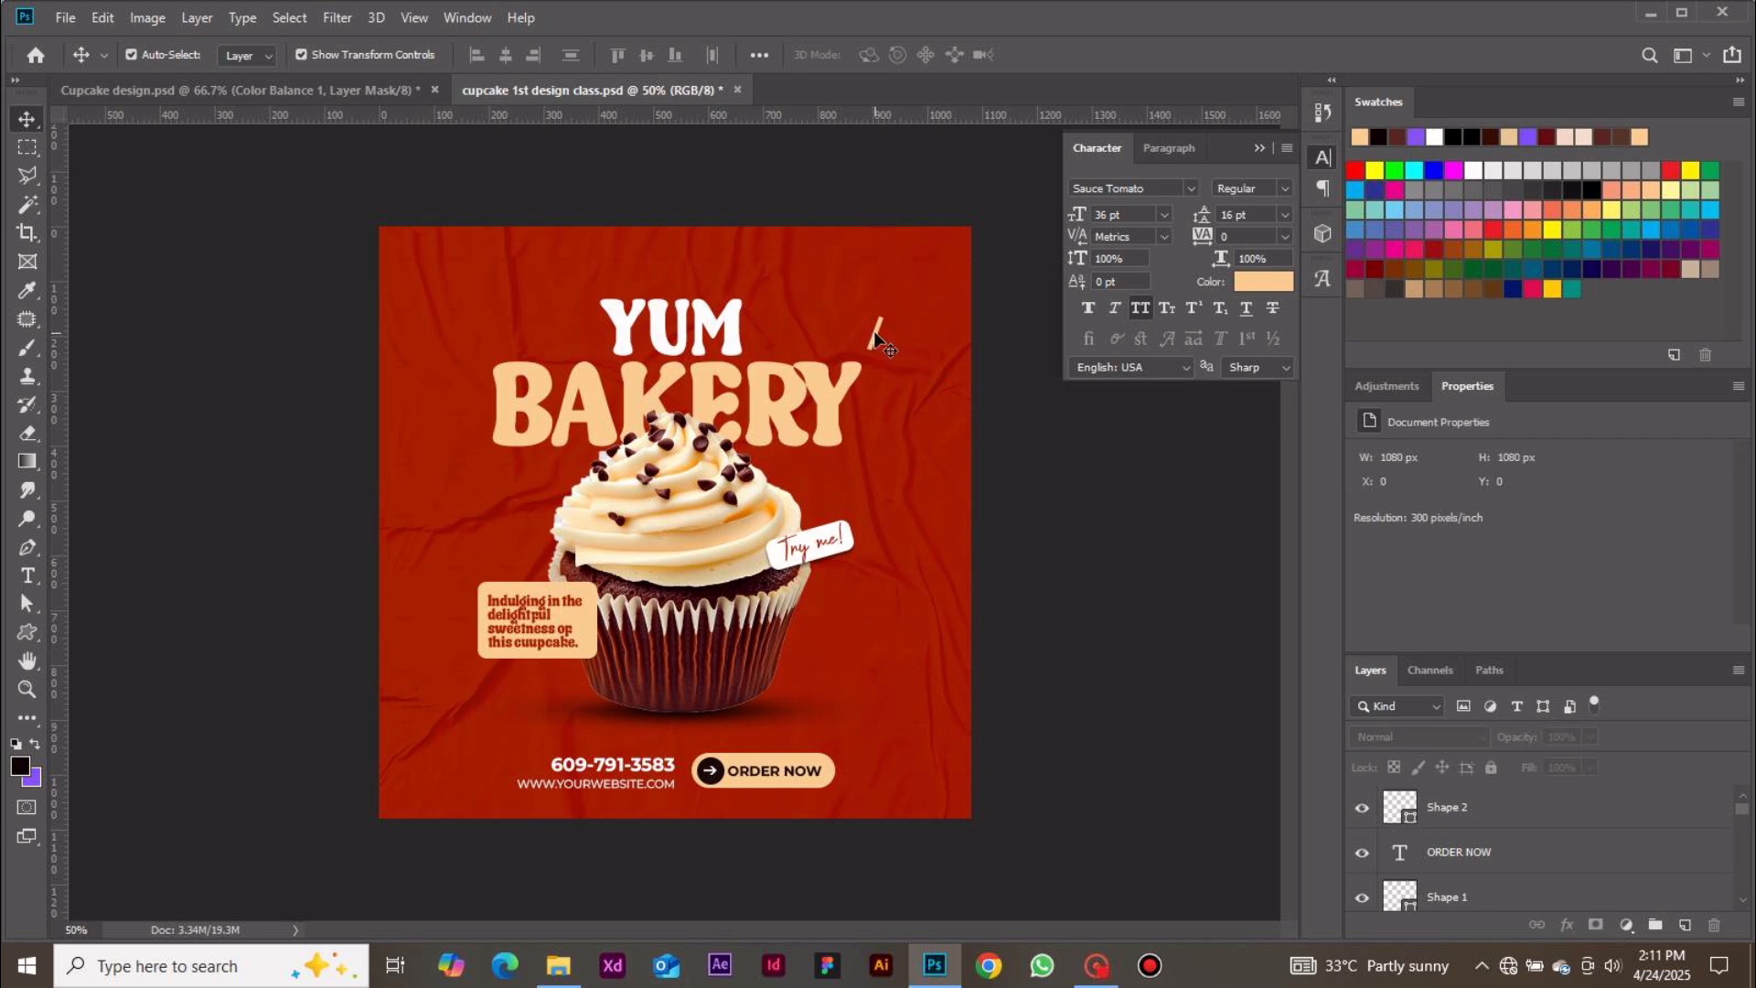
{"action": "left_click", "coordinate": [876, 338]}
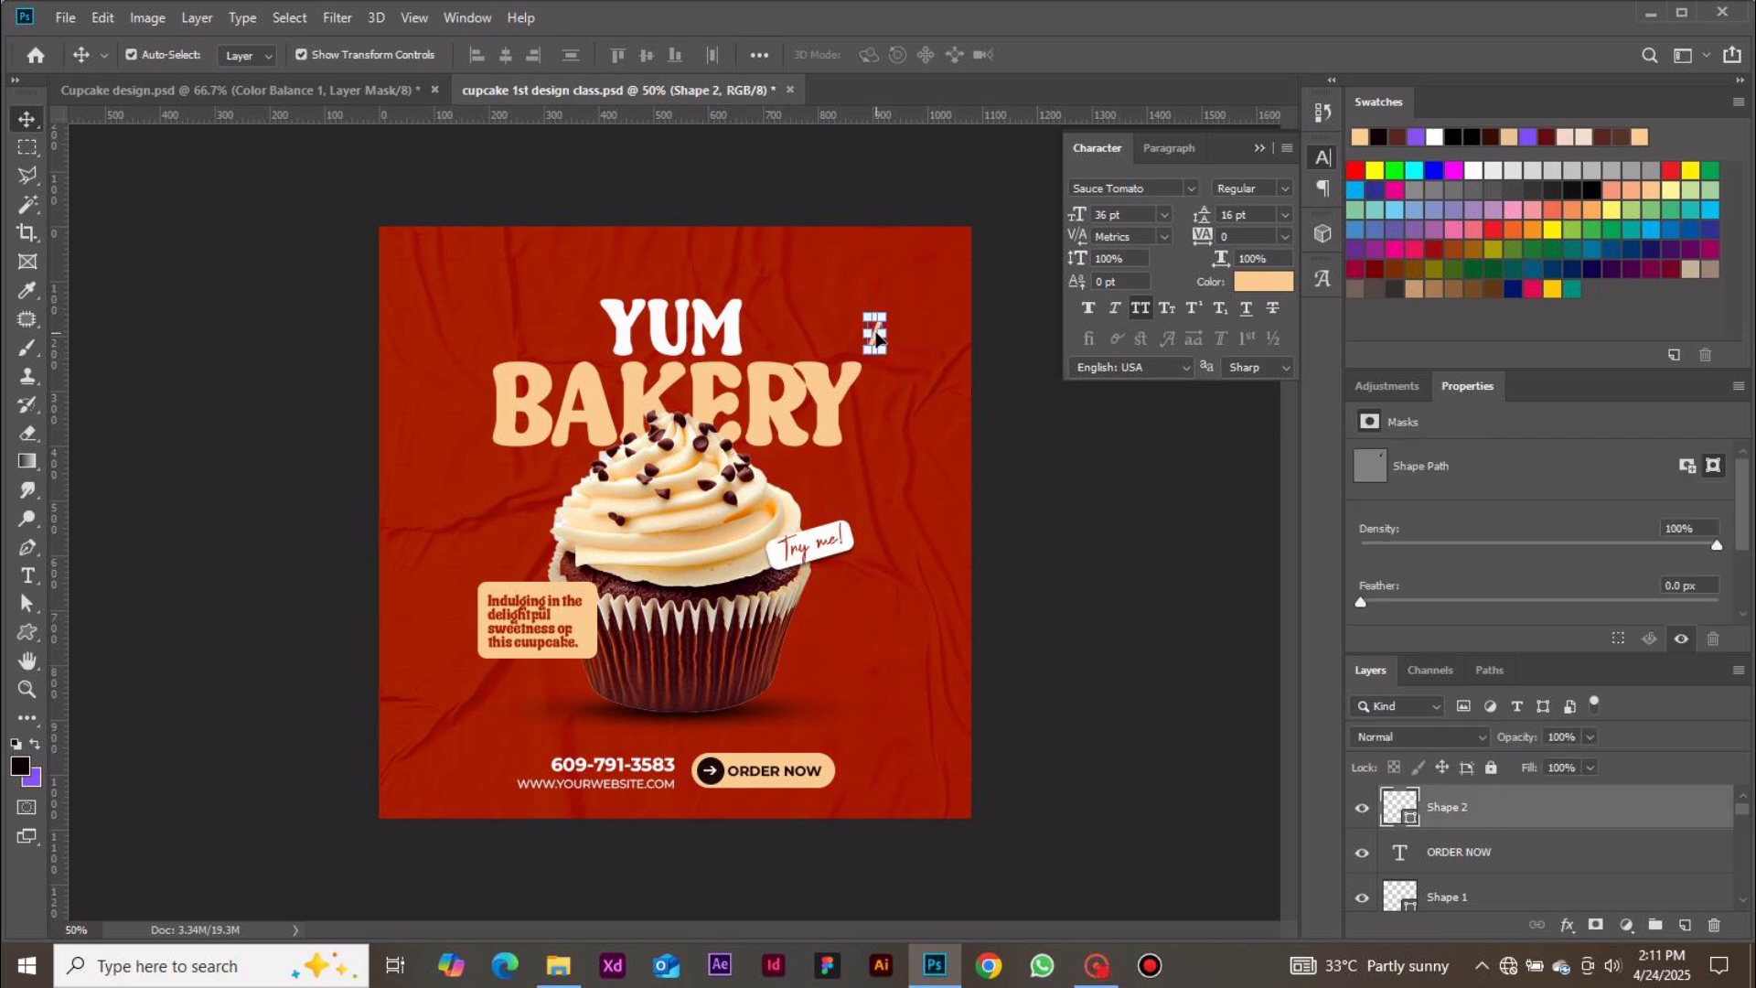
Duplicate the line twice and rotate the top copy about 50° beside the original line
{"action": "key", "text": "ctrl"}
{"action": "key", "text": "ctrl+j"}
{"action": "key", "text": "ctrl+j"}
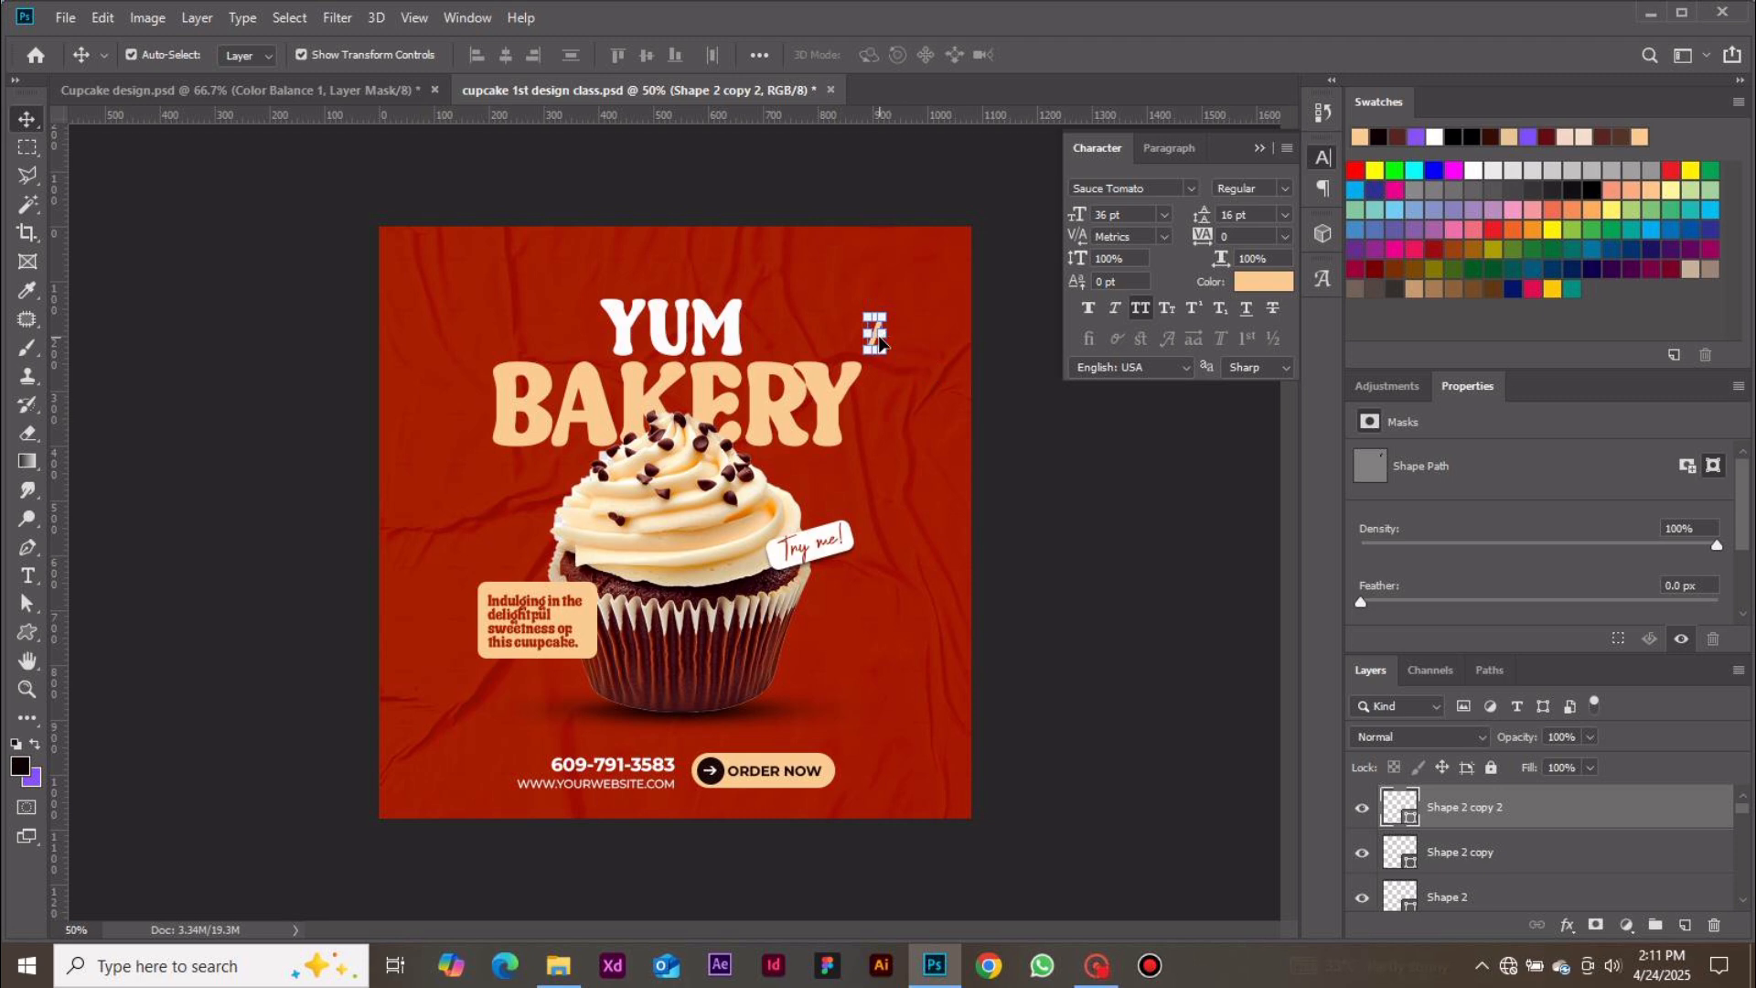
{"action": "left_click", "coordinate": [880, 339]}
{"action": "key", "text": "ctrl+plus"}
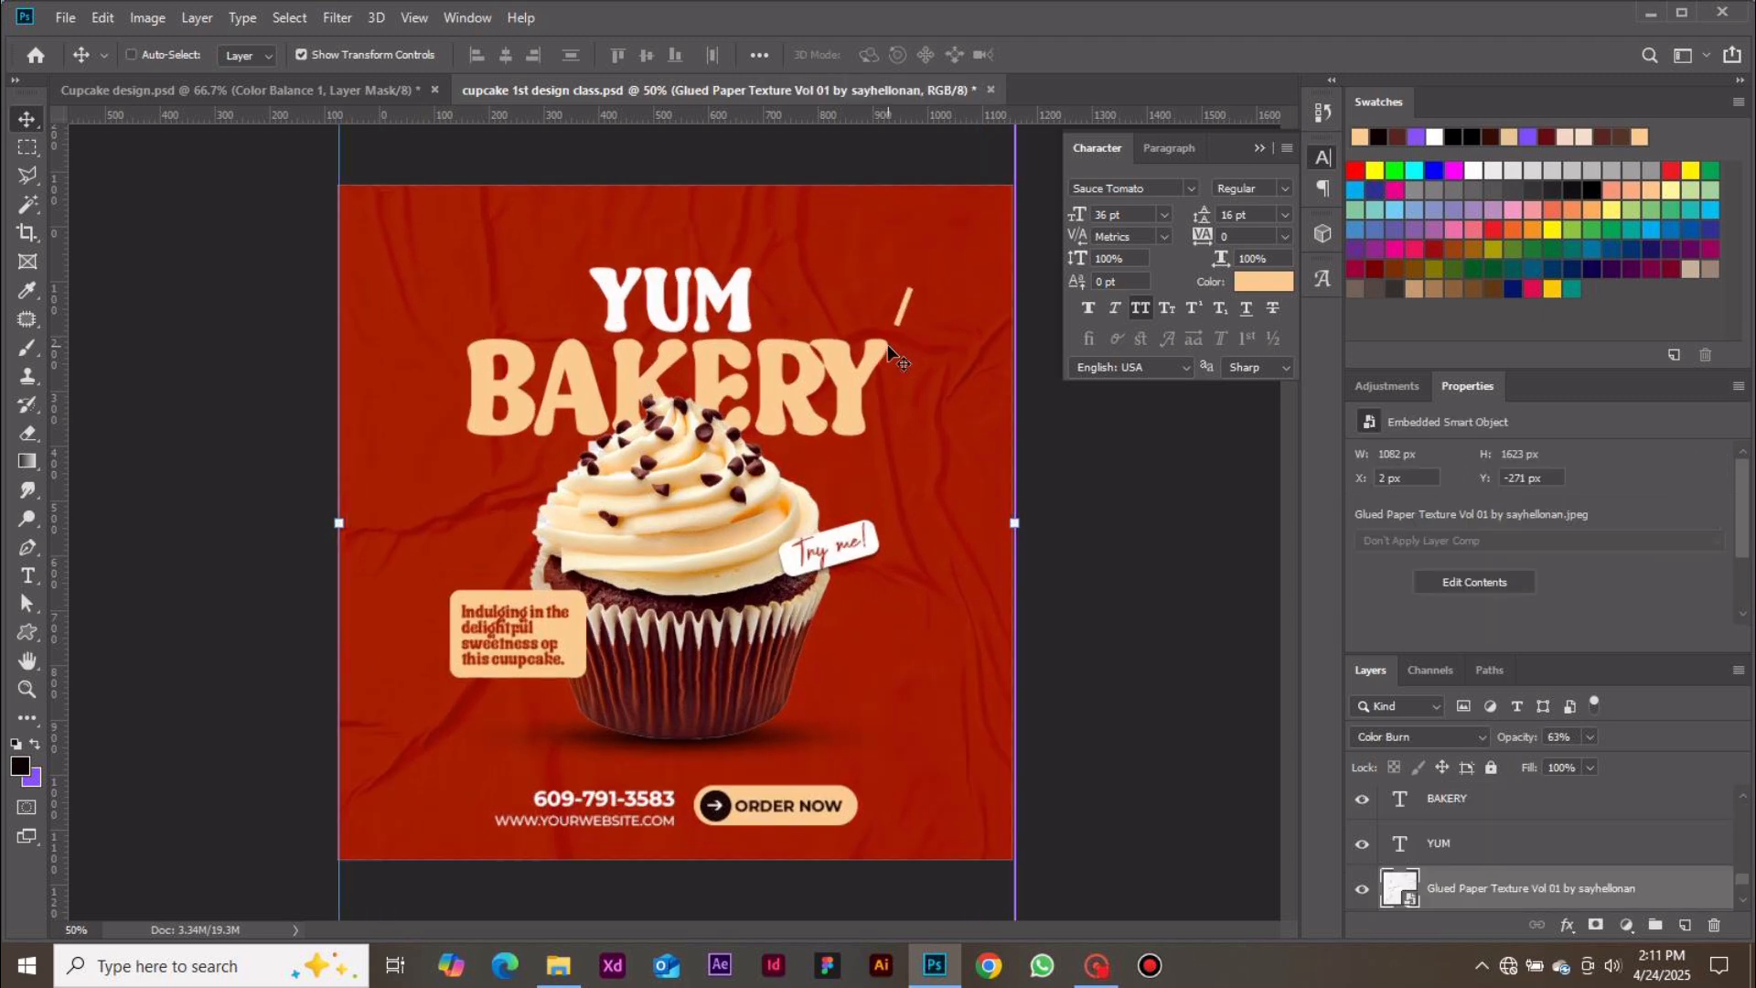
{"action": "left_click_drag", "start_coordinate": [949, 271], "coordinate": [955, 306]}
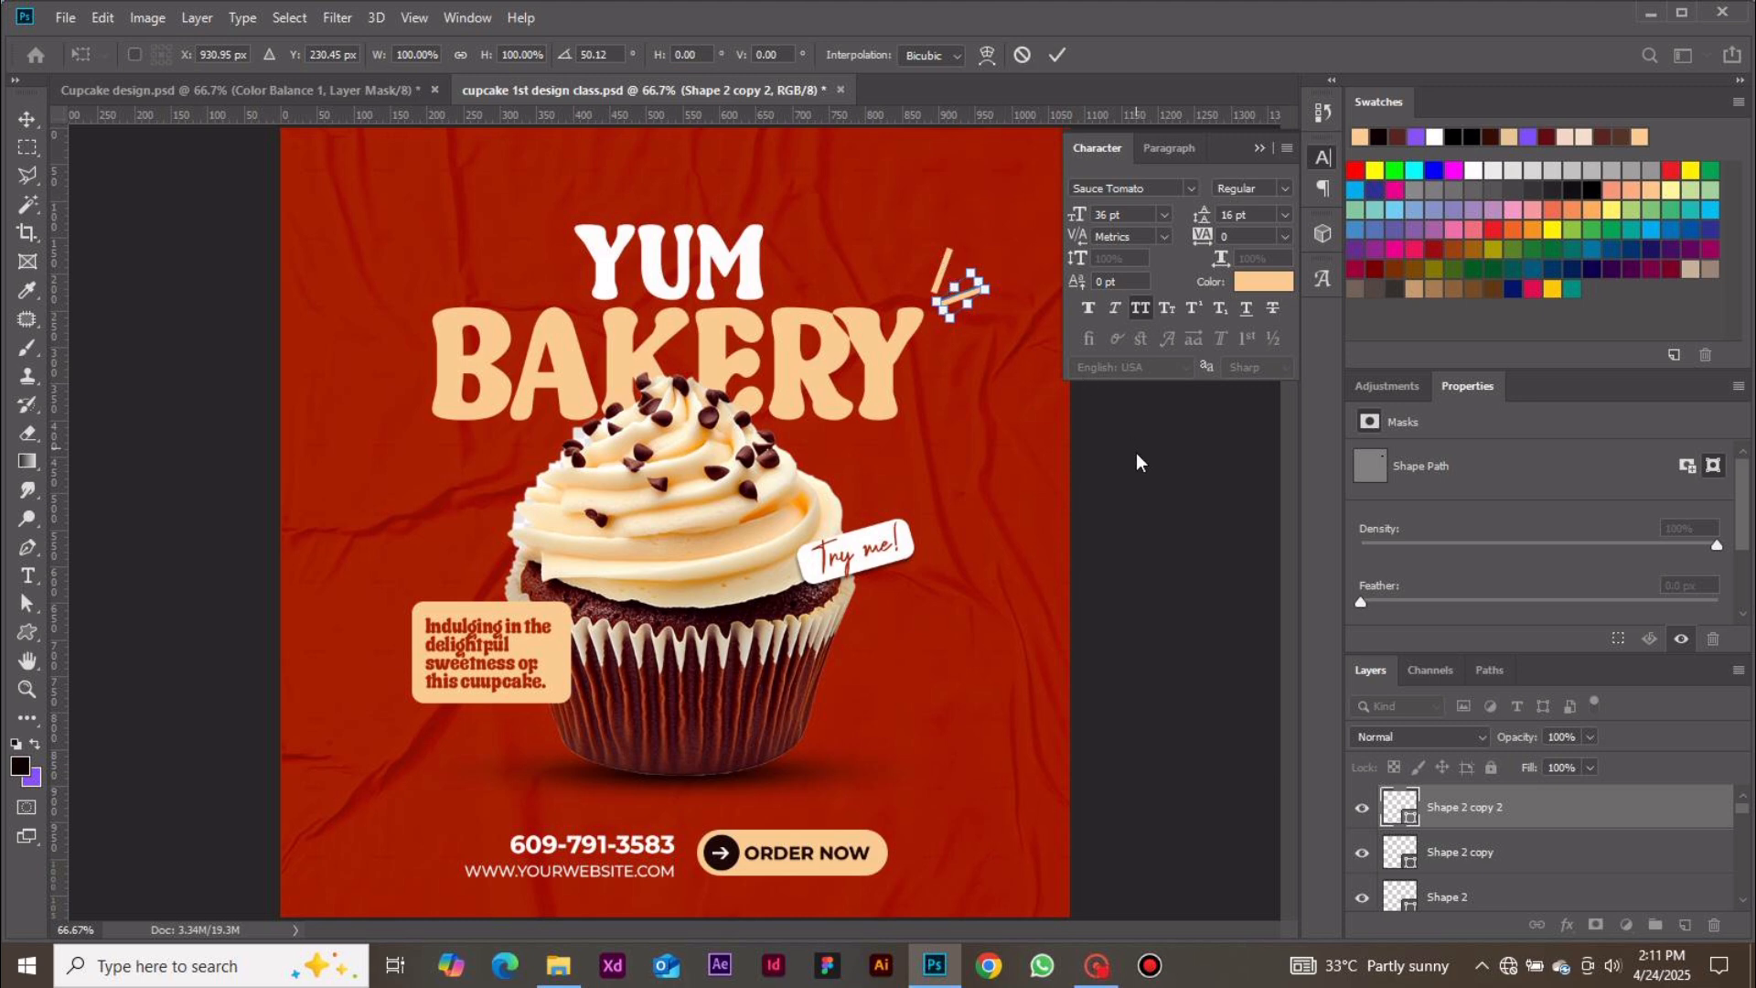
{"action": "key", "text": "Return"}
Rotate the other copy about 89° and place it below, forming a three-line burst beside BAKERY
{"action": "left_click", "coordinate": [948, 265]}
{"action": "mouse_move", "coordinate": [948, 265]}
{"action": "left_mouse_down"}
{"action": "mouse_move", "coordinate": [968, 311]}
{"action": "mouse_move", "coordinate": [999, 316]}
{"action": "mouse_move", "coordinate": [994, 350]}
{"action": "mouse_move", "coordinate": [956, 329]}
{"action": "left_mouse_up"}
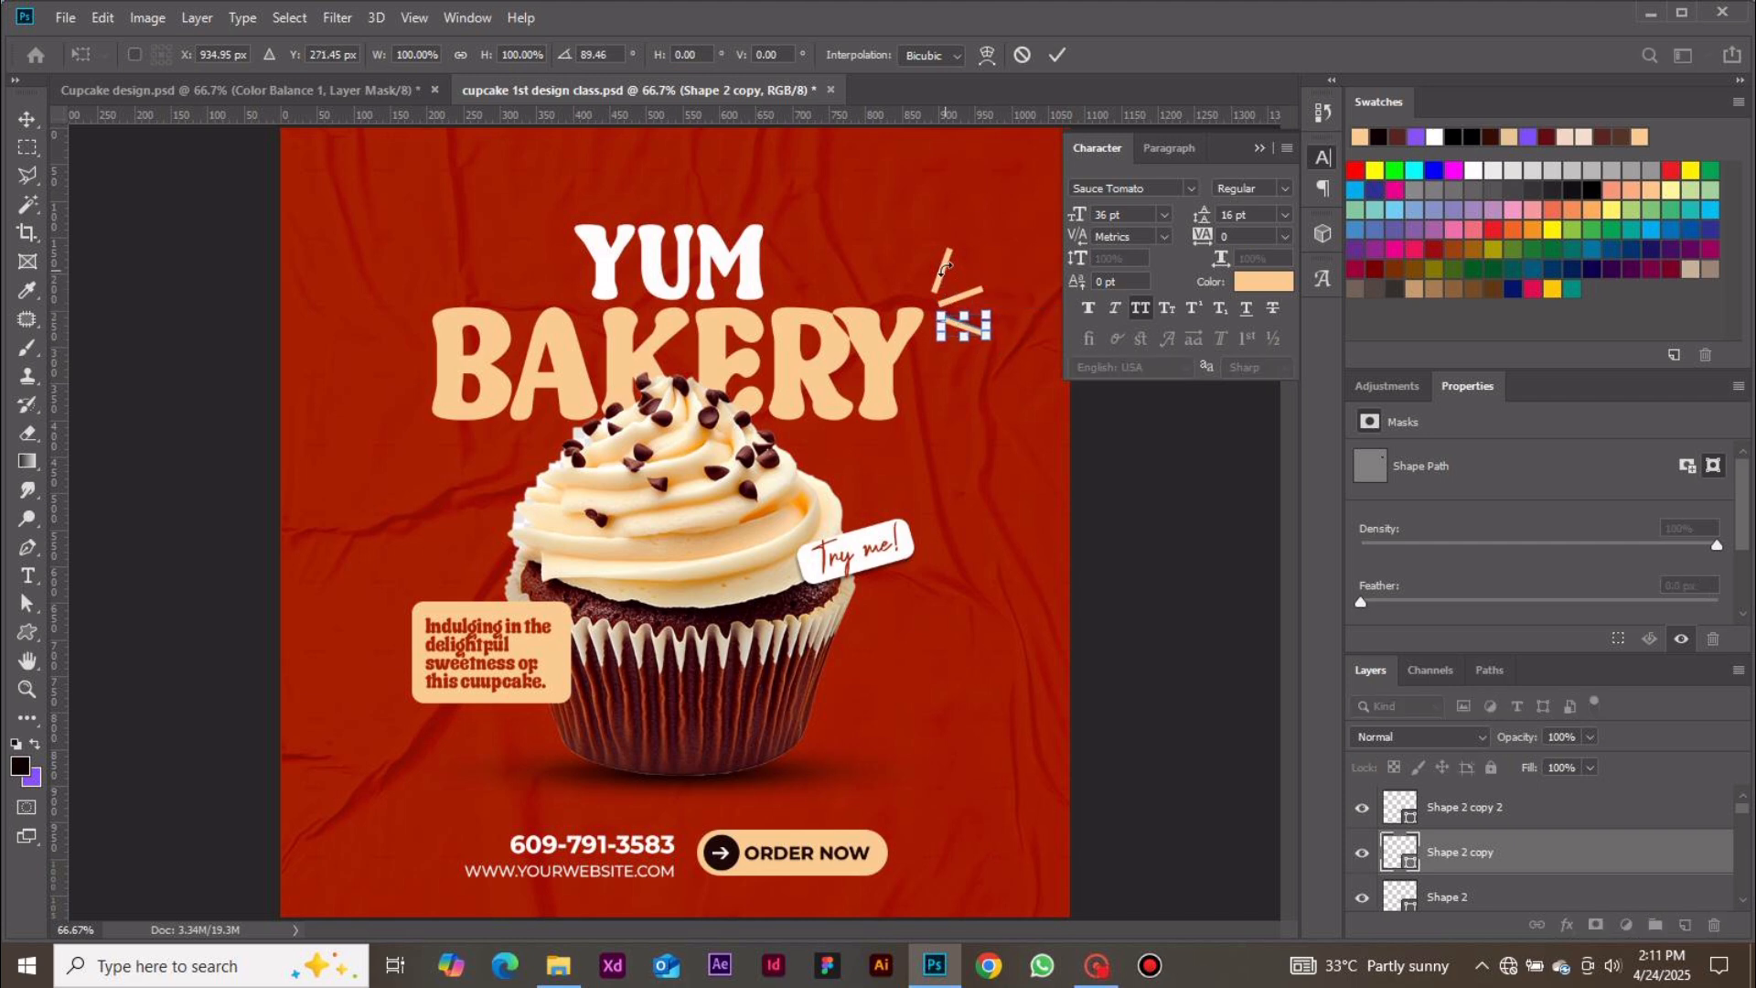
{"action": "left_click", "coordinate": [1057, 54]}
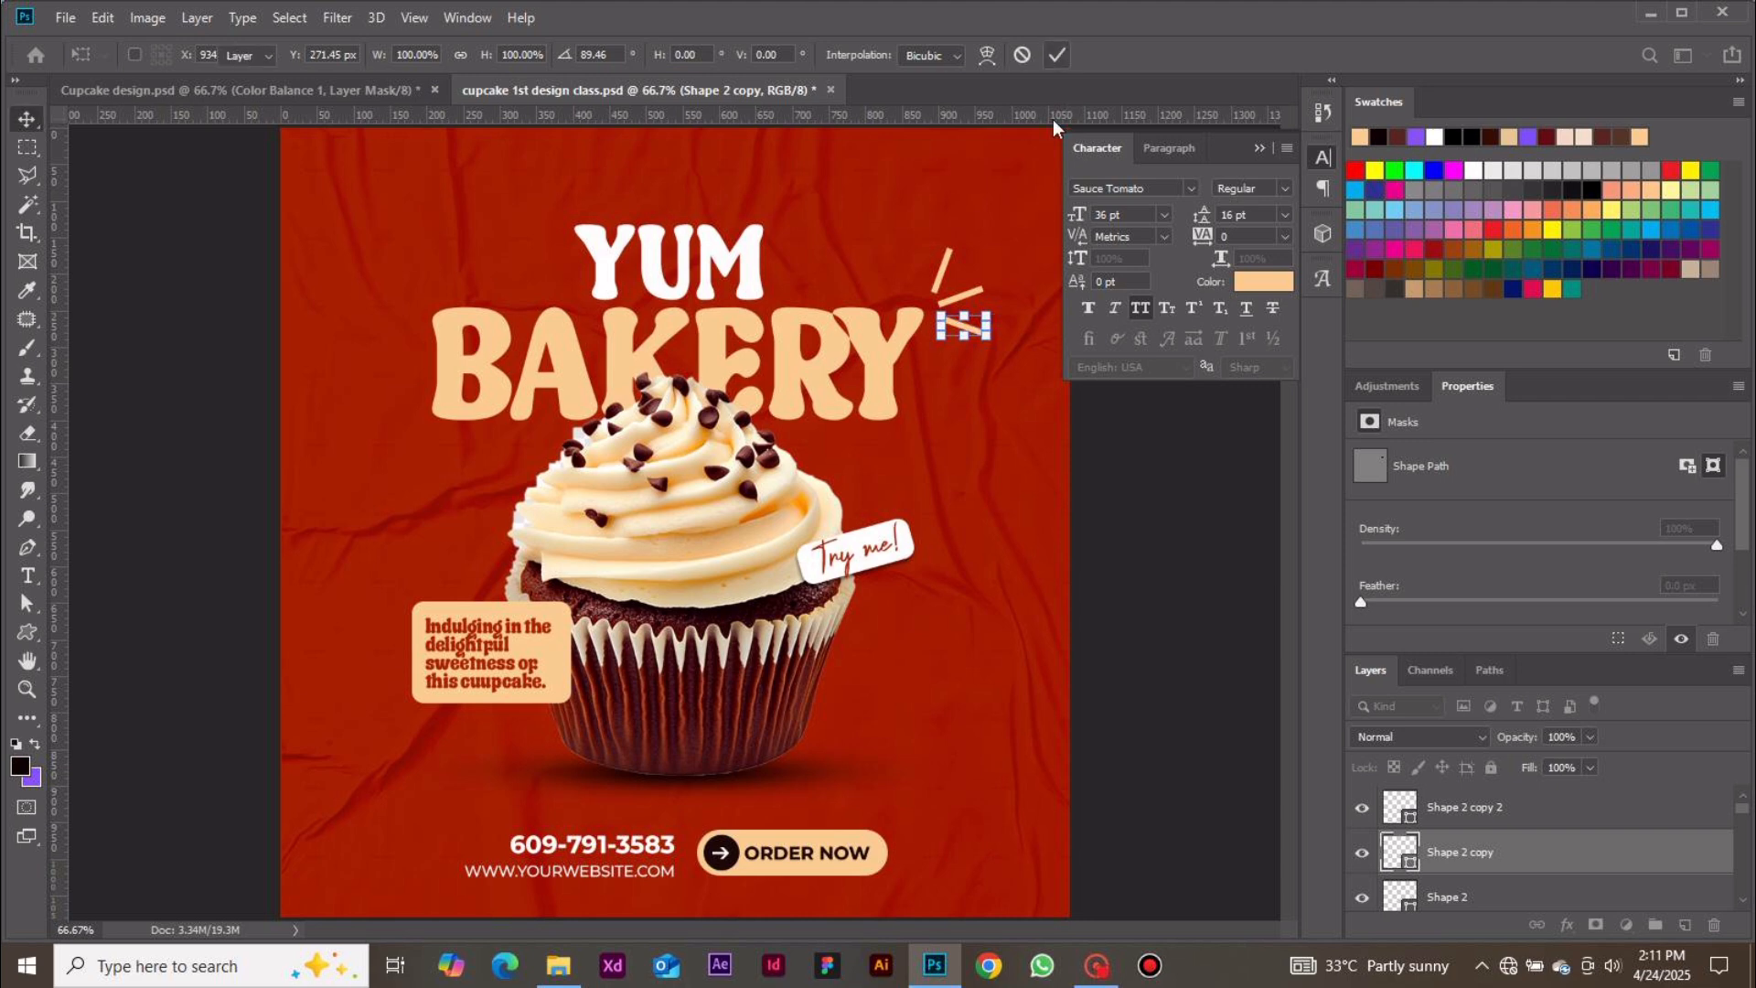
{"action": "left_click", "coordinate": [950, 260]}
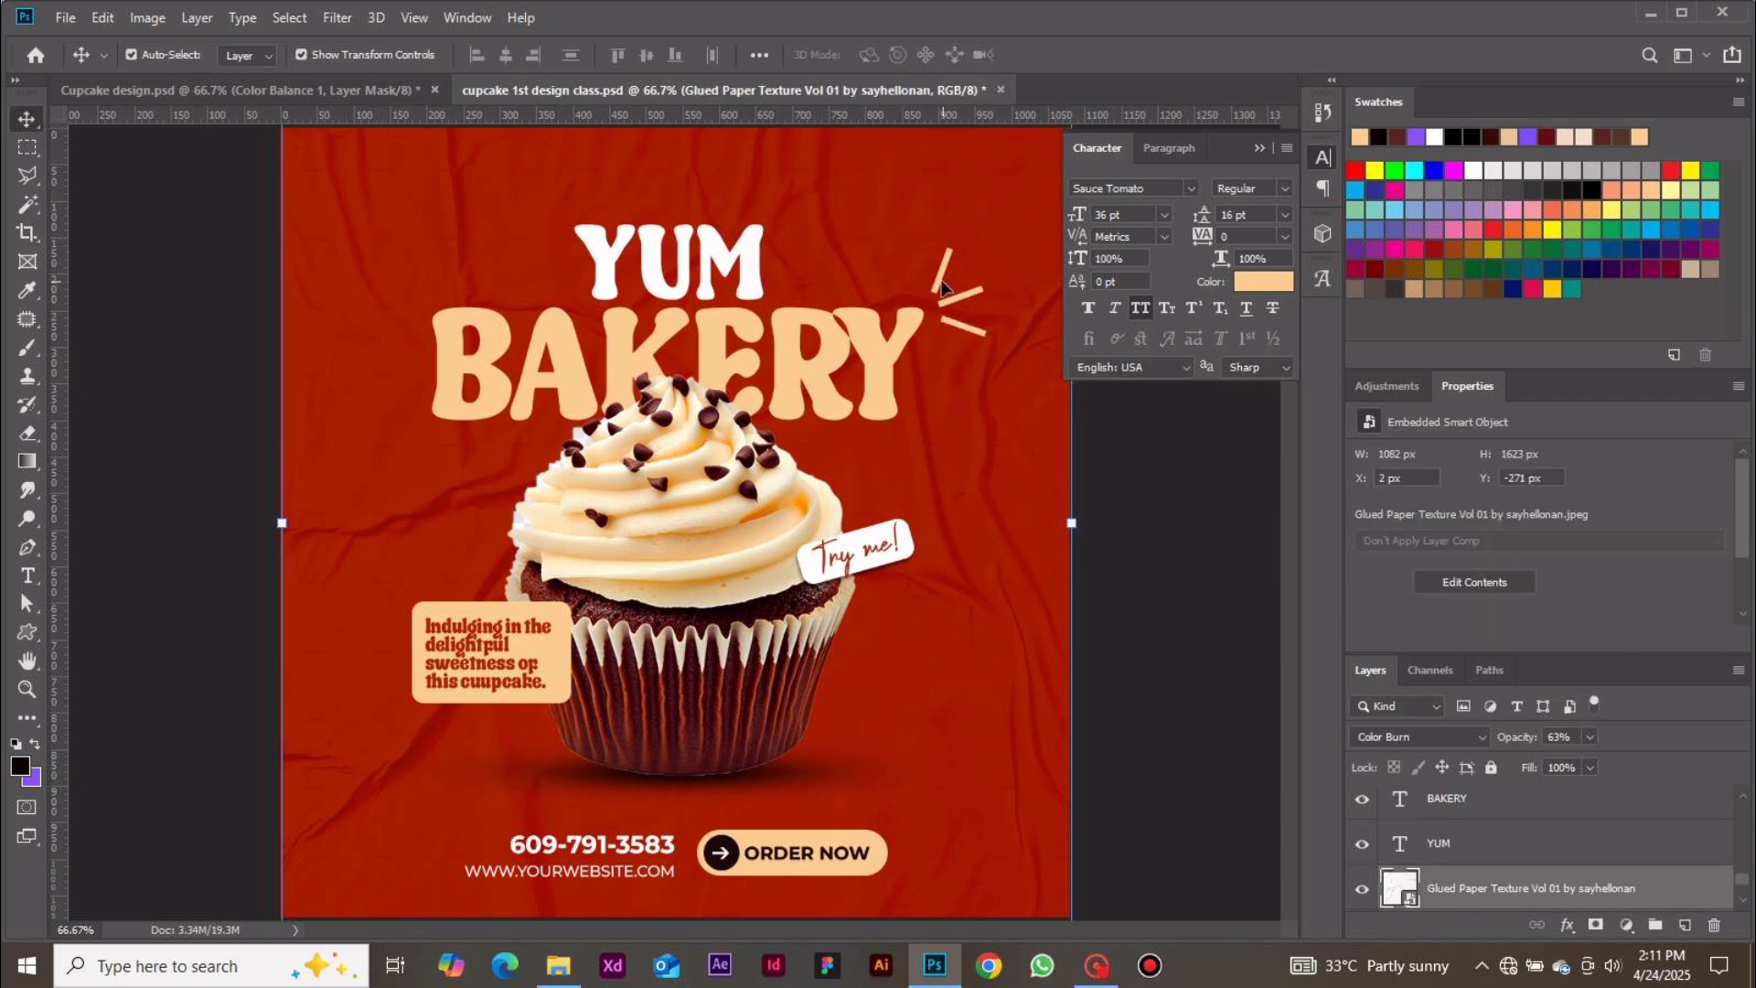
Select the three burst lines beside BAKERY and group them together
{"action": "left_click", "coordinate": [943, 286]}
{"action": "left_click", "coordinate": [981, 292], "text": "shift"}
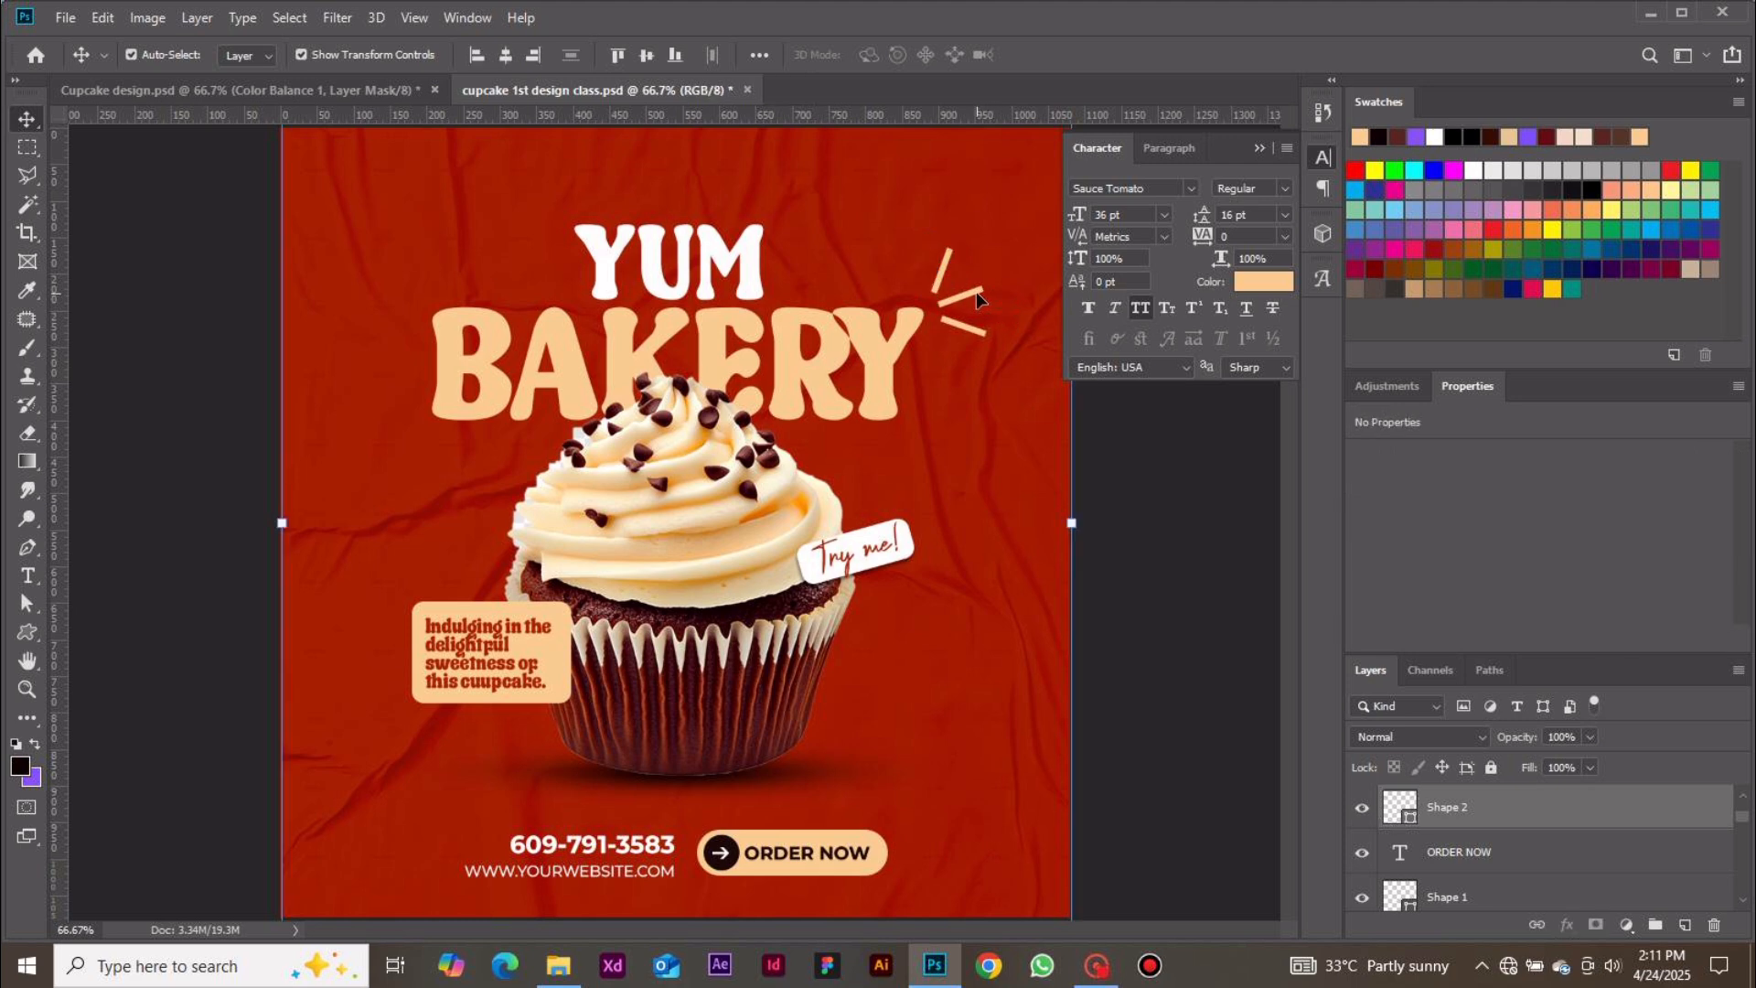
{"action": "left_click", "coordinate": [975, 292], "text": "shift"}
{"action": "left_click", "coordinate": [986, 292], "text": "shift"}
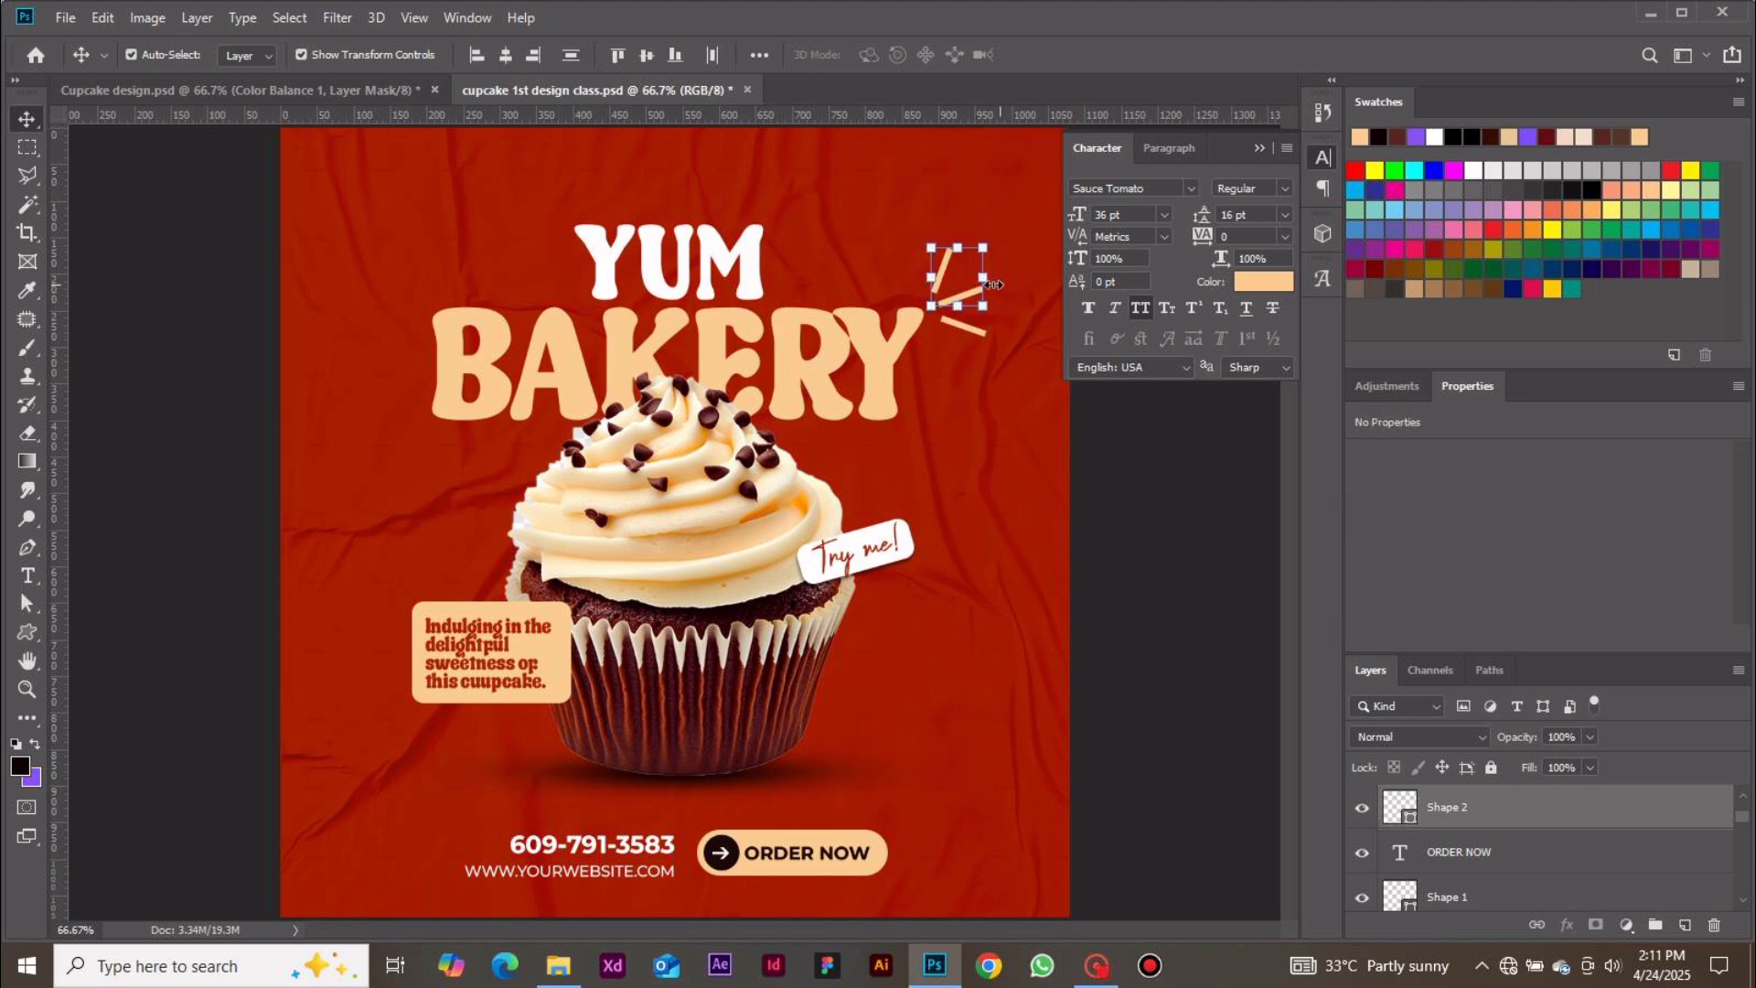
{"action": "left_click", "coordinate": [983, 339], "text": "shift"}
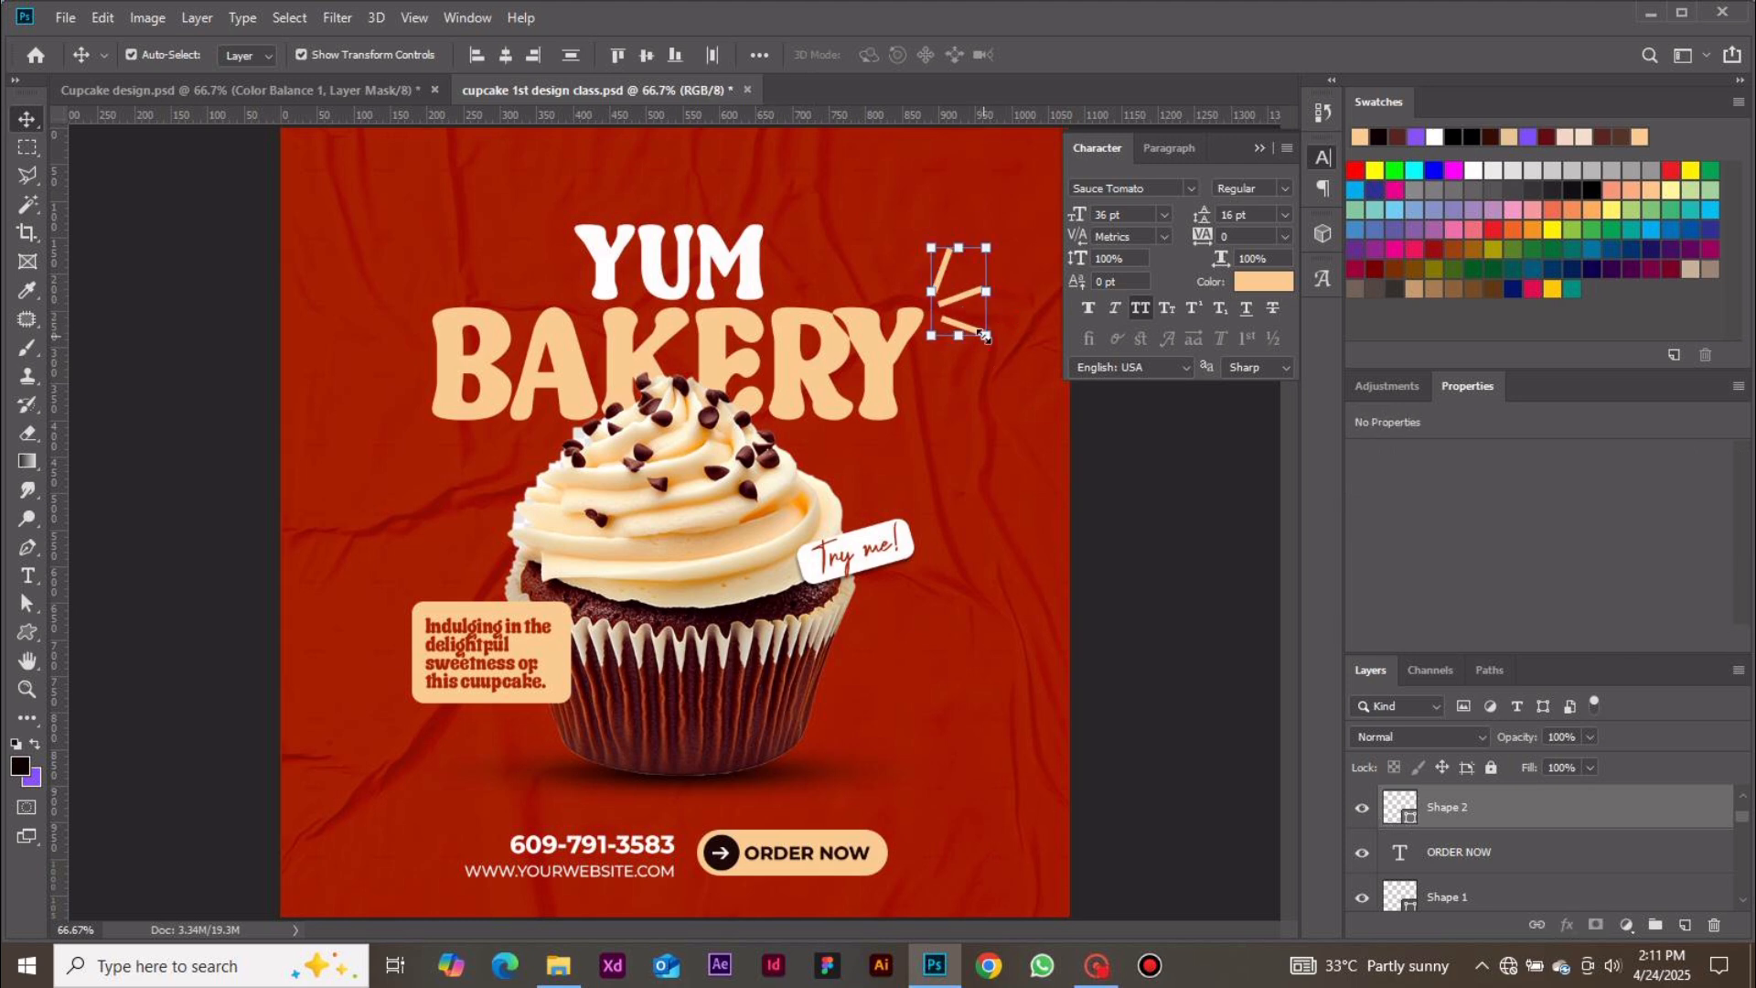
{"action": "key", "text": "ctrl+g"}
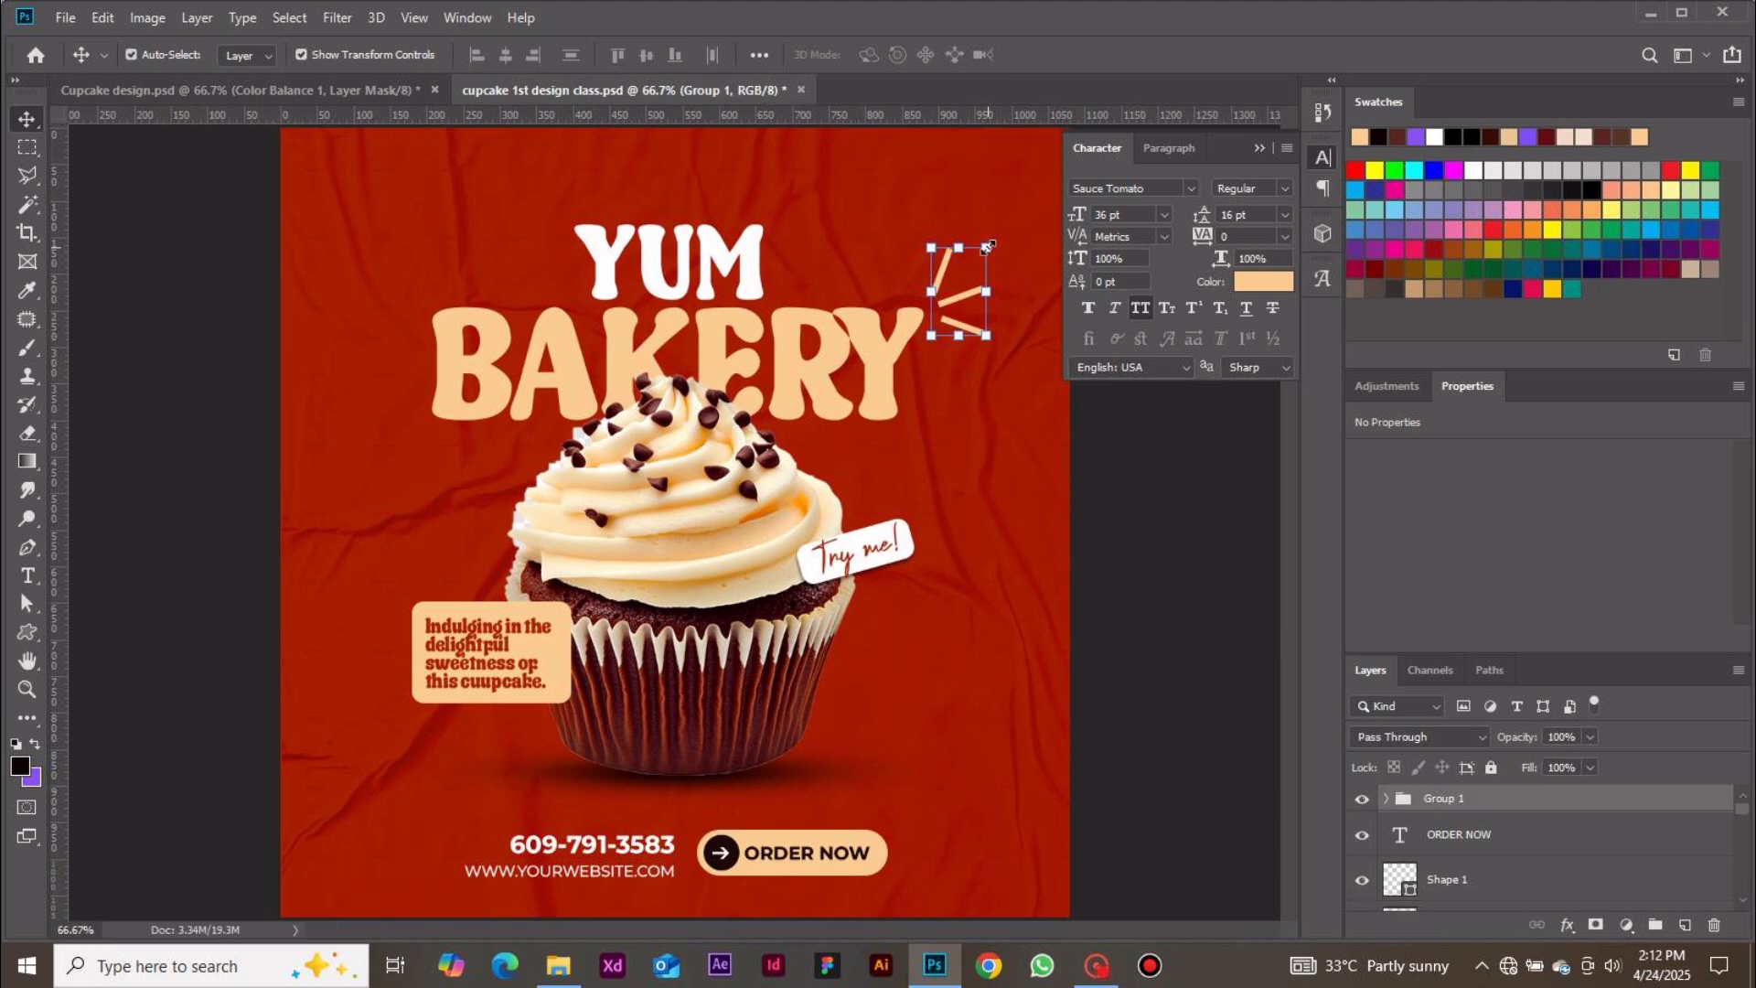
Scale the line group down to about 61% width and 55% height and commit the transform
{"action": "left_click_drag", "start_coordinate": [988, 246], "coordinate": [972, 279]}
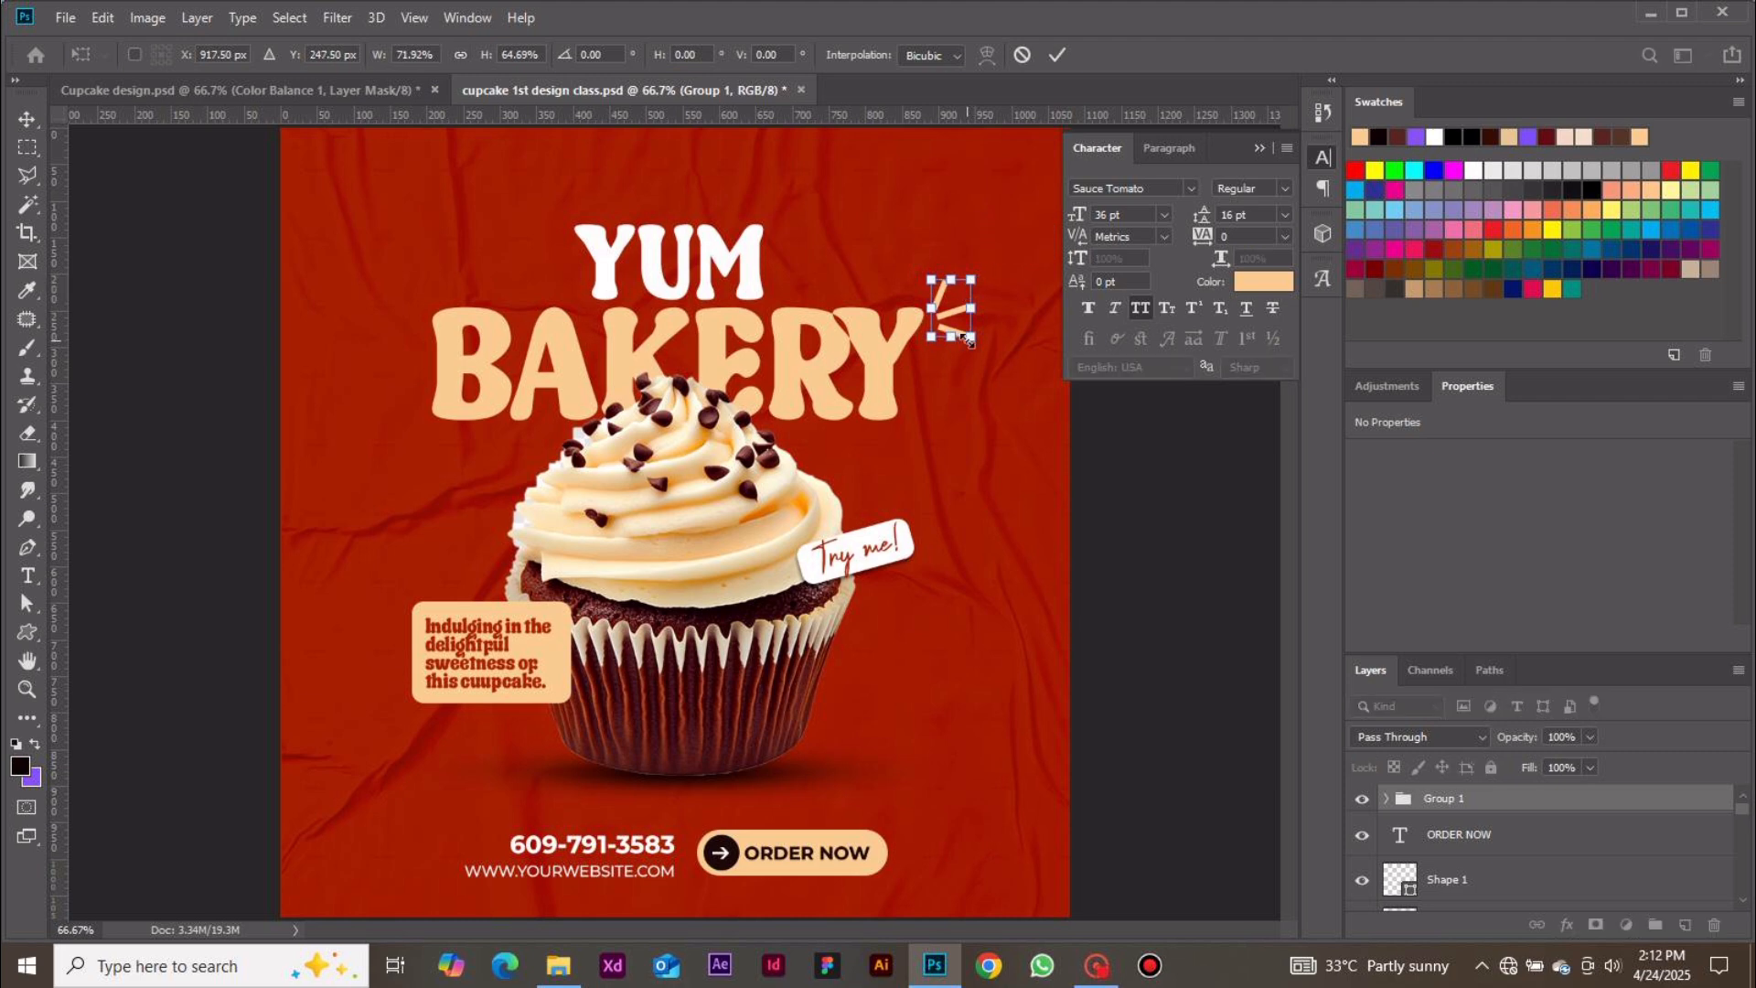
{"action": "left_click_drag", "start_coordinate": [968, 338], "coordinate": [961, 308]}
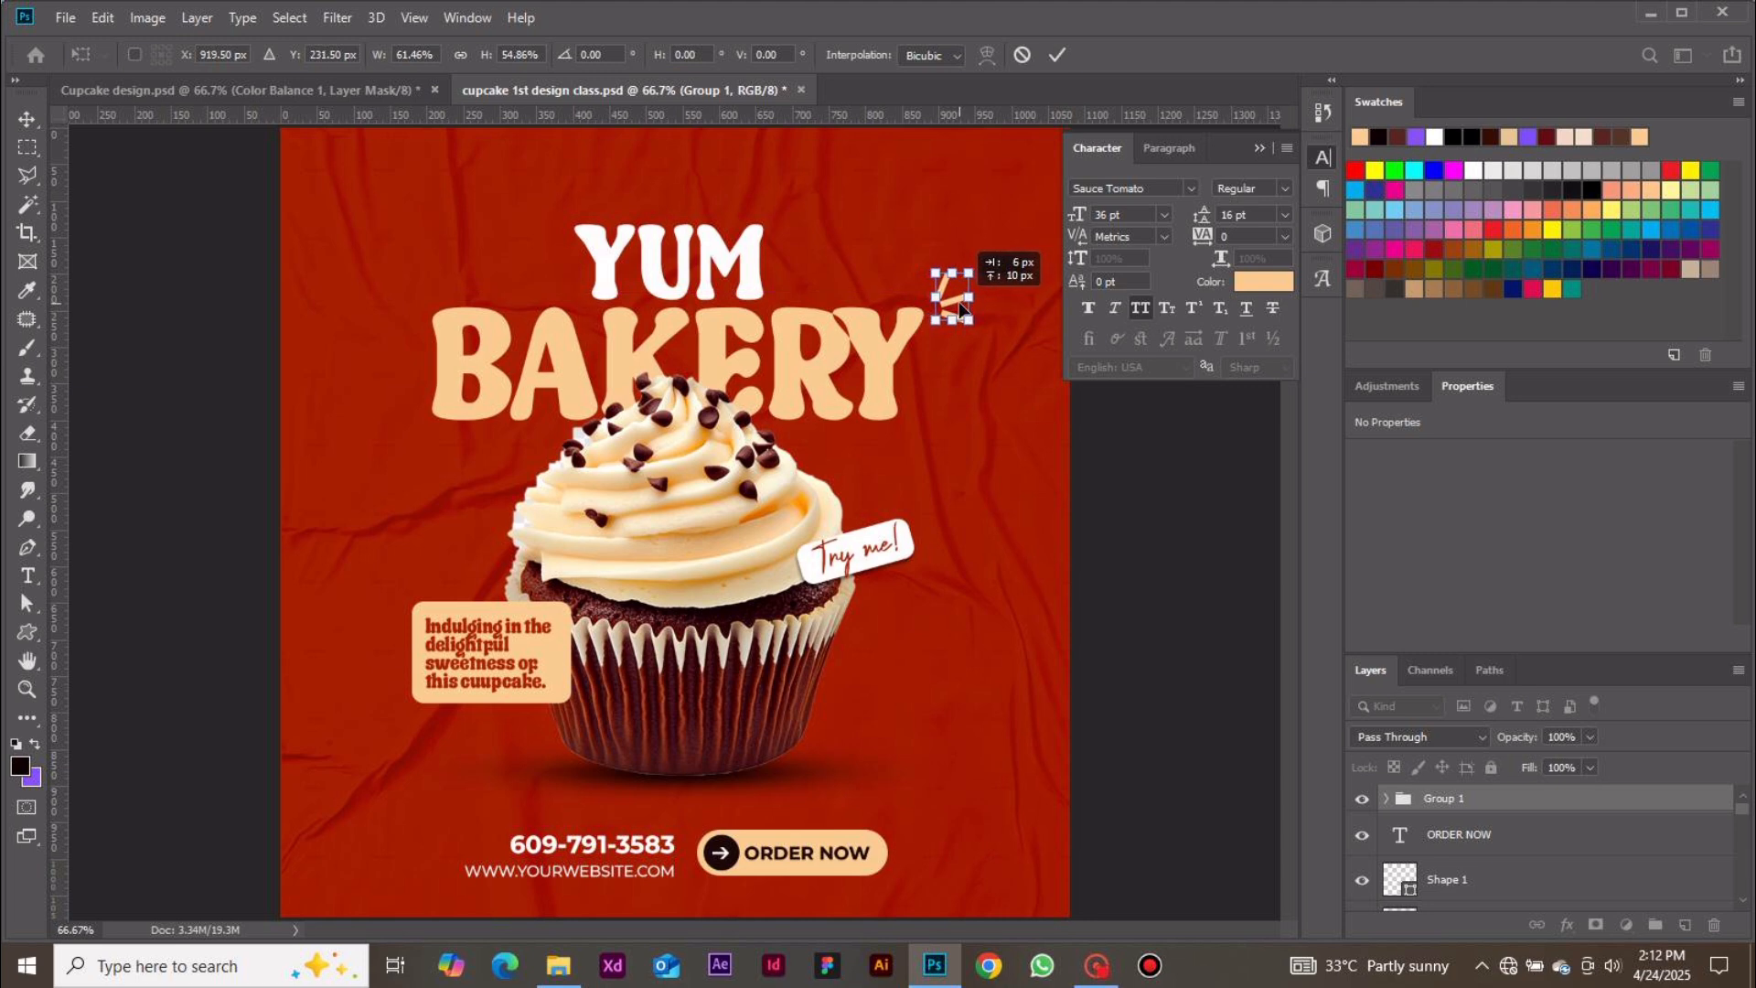
{"action": "left_click", "coordinate": [1058, 56]}
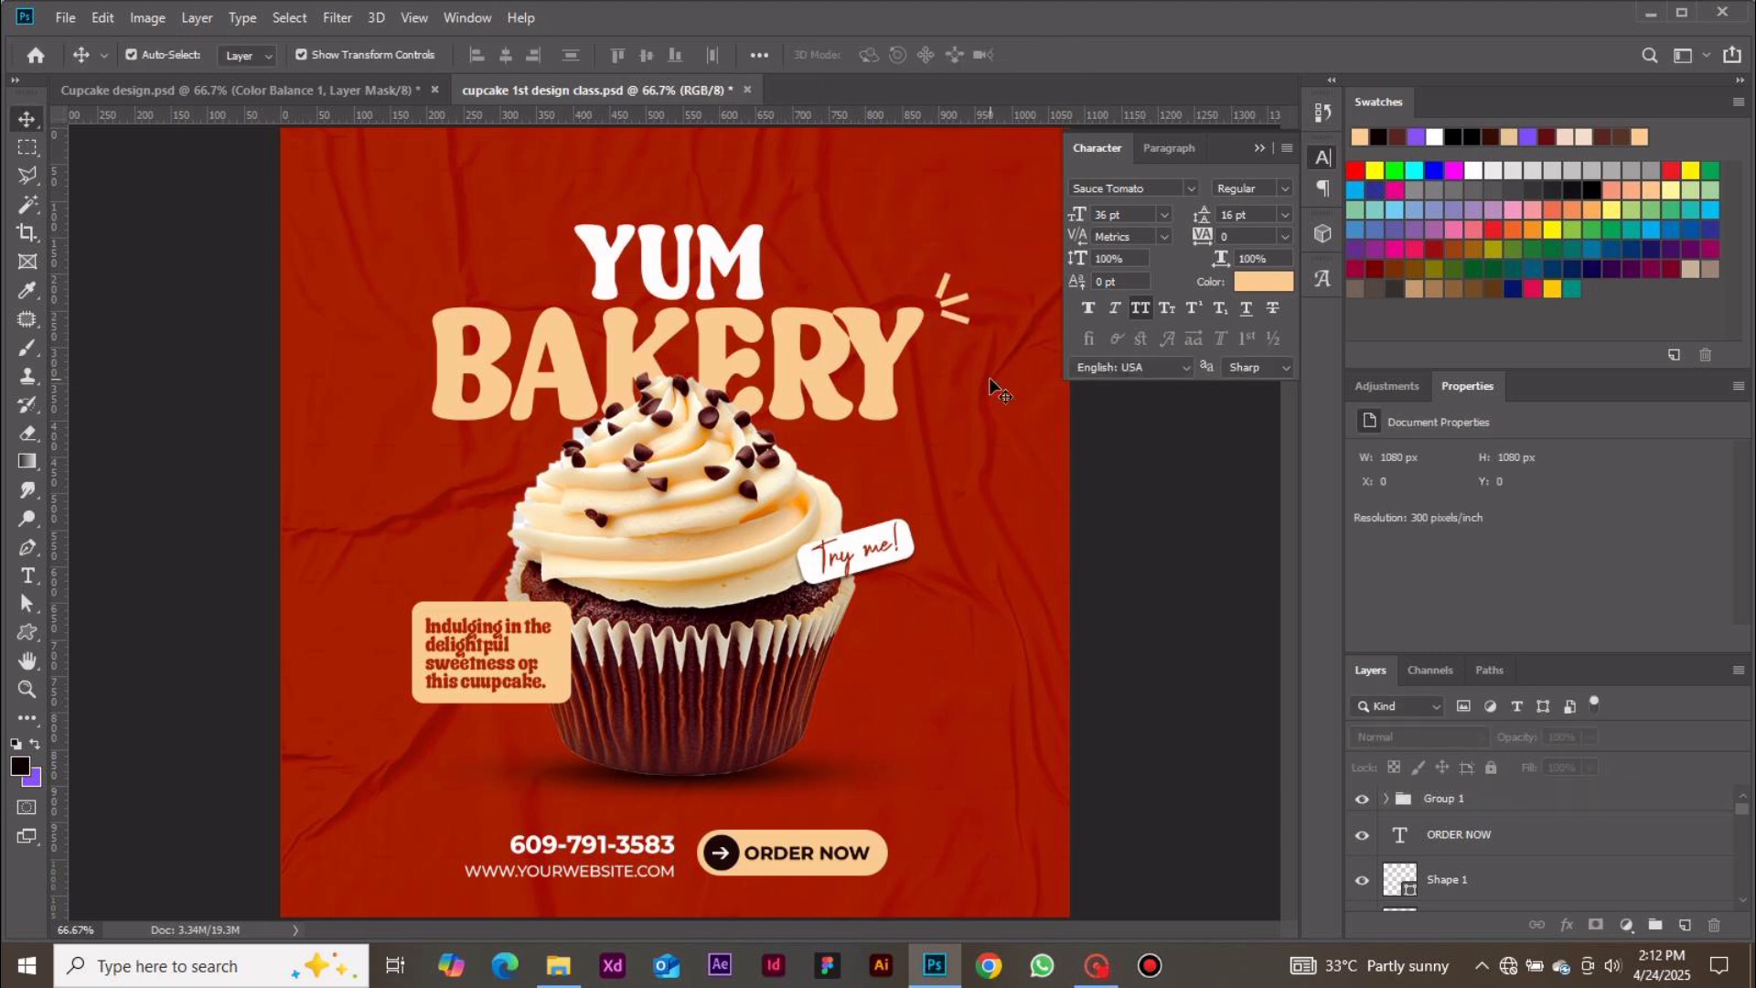
Nudge the lower line copy down a few pixels and shift the top line slightly to tidy the burst
{"action": "left_click", "coordinate": [956, 327]}
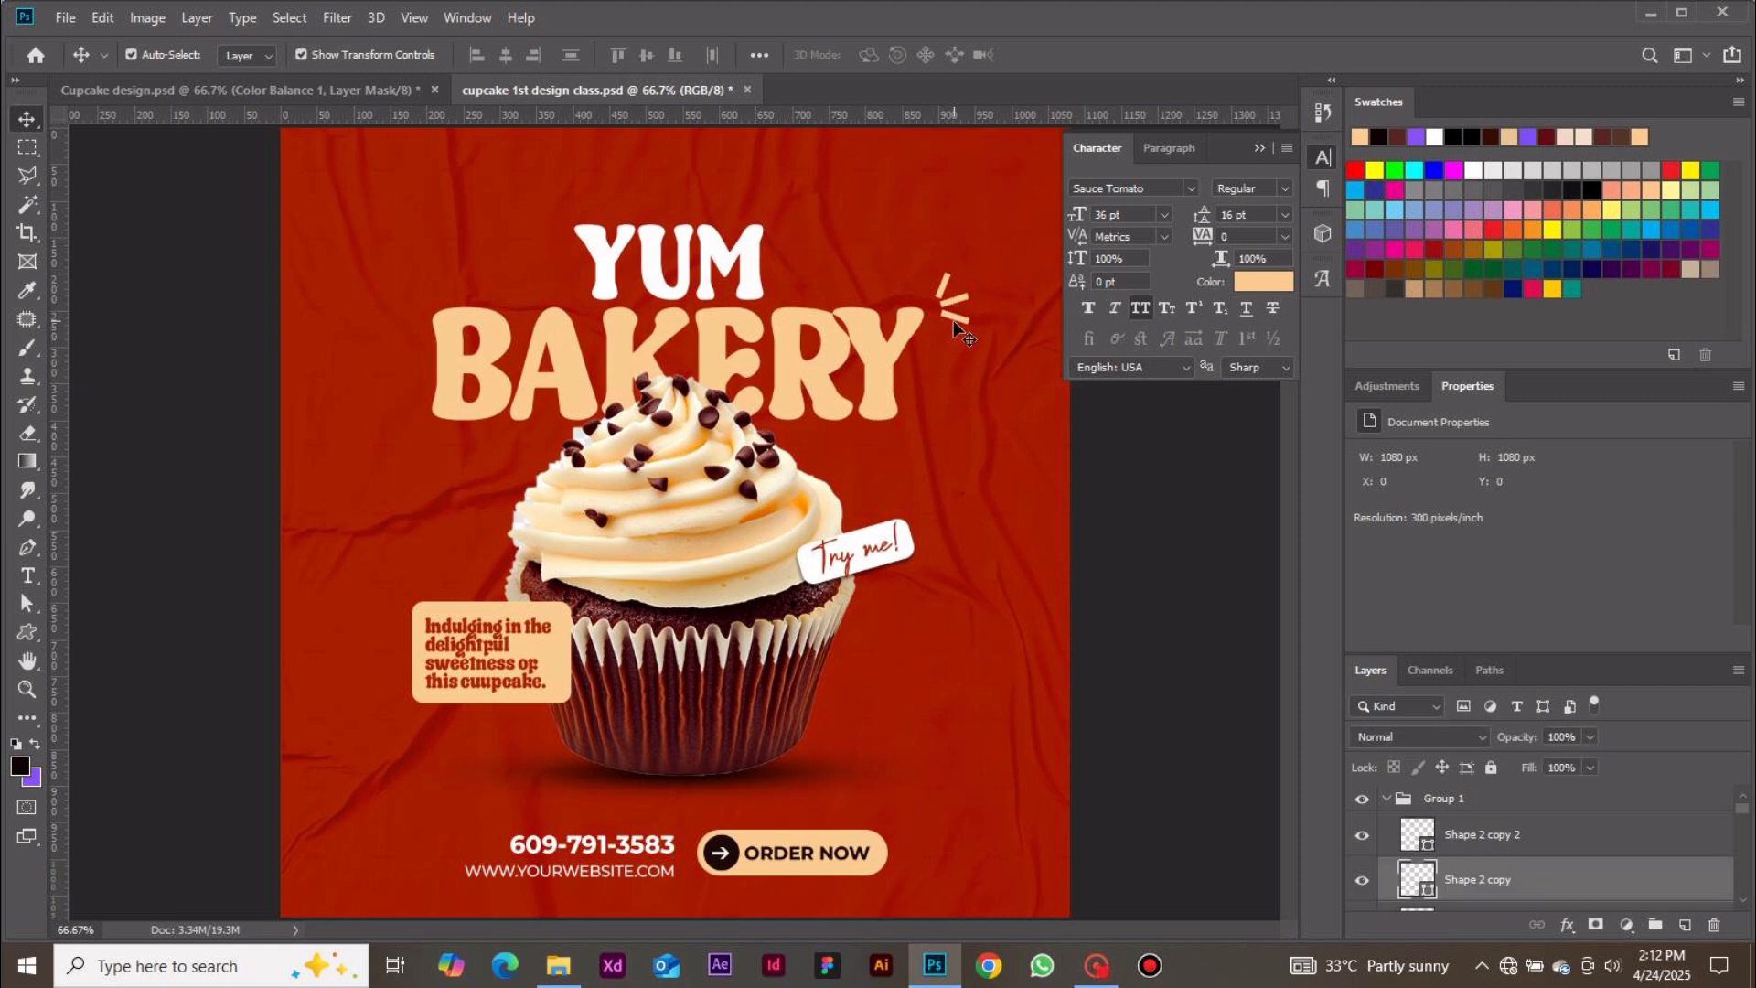
{"action": "left_click", "coordinate": [952, 321]}
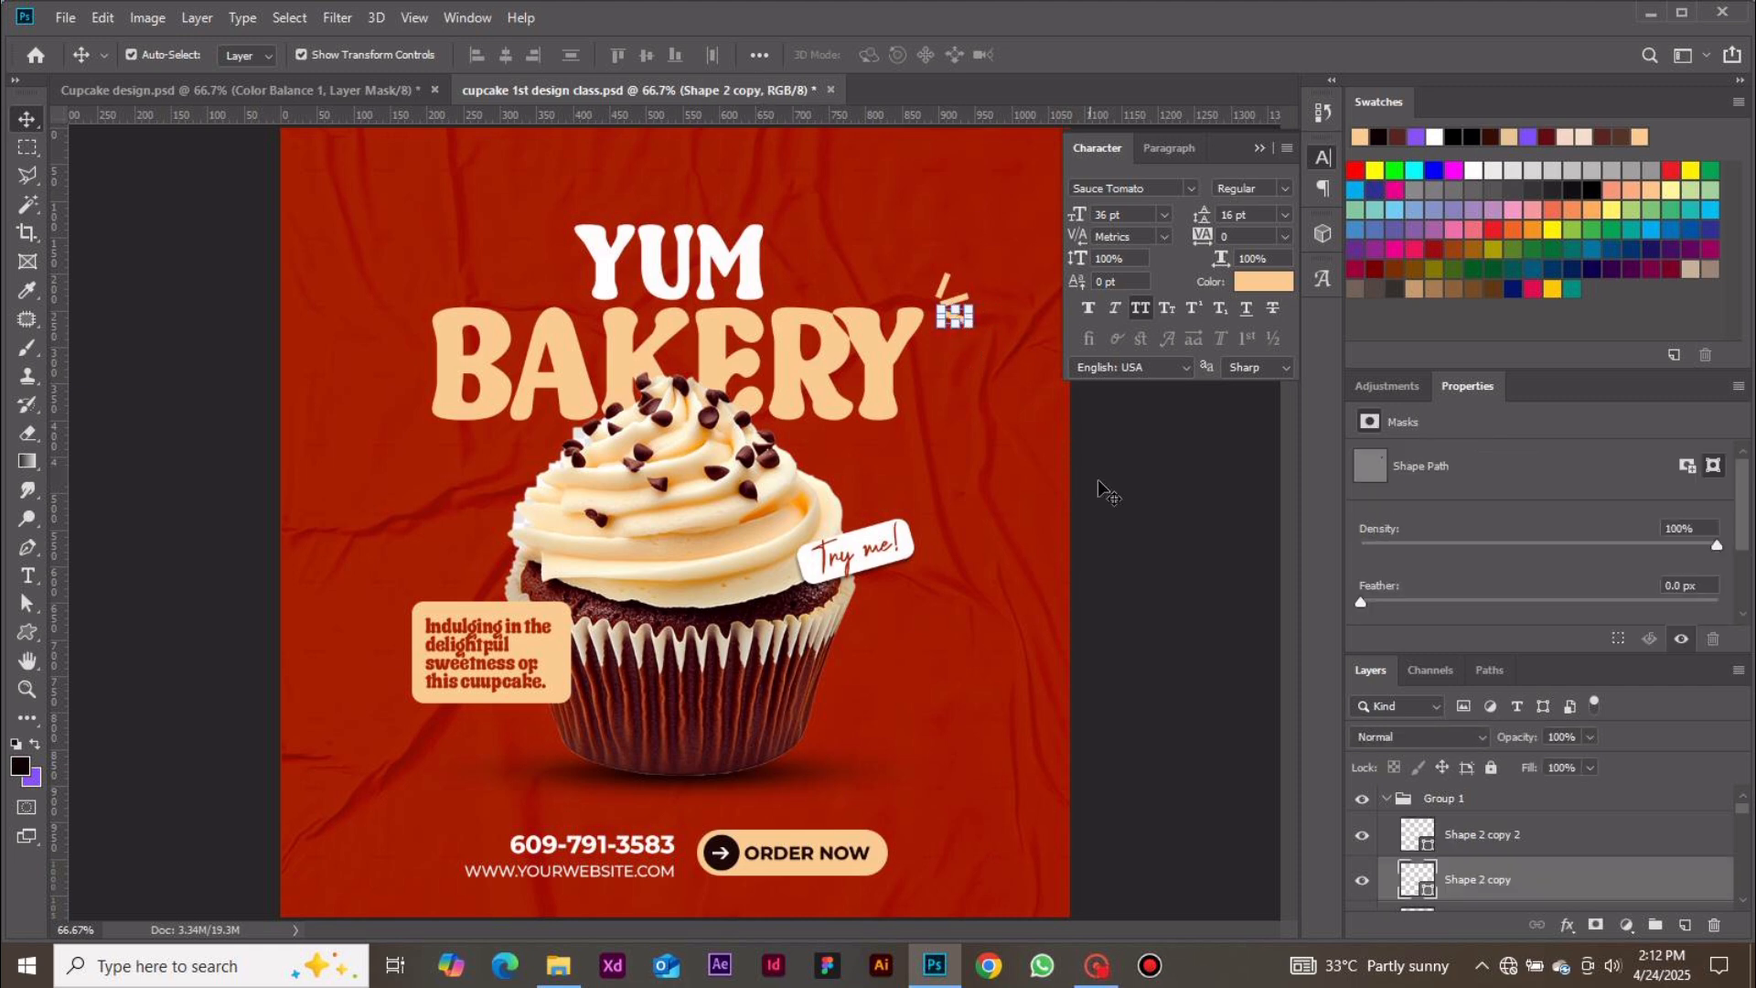
{"action": "key", "text": "Down"}
{"action": "key", "text": "Down"}
{"action": "key", "text": "Down"}
{"action": "key", "text": "Down"}
{"action": "left_click", "coordinate": [1148, 492]}
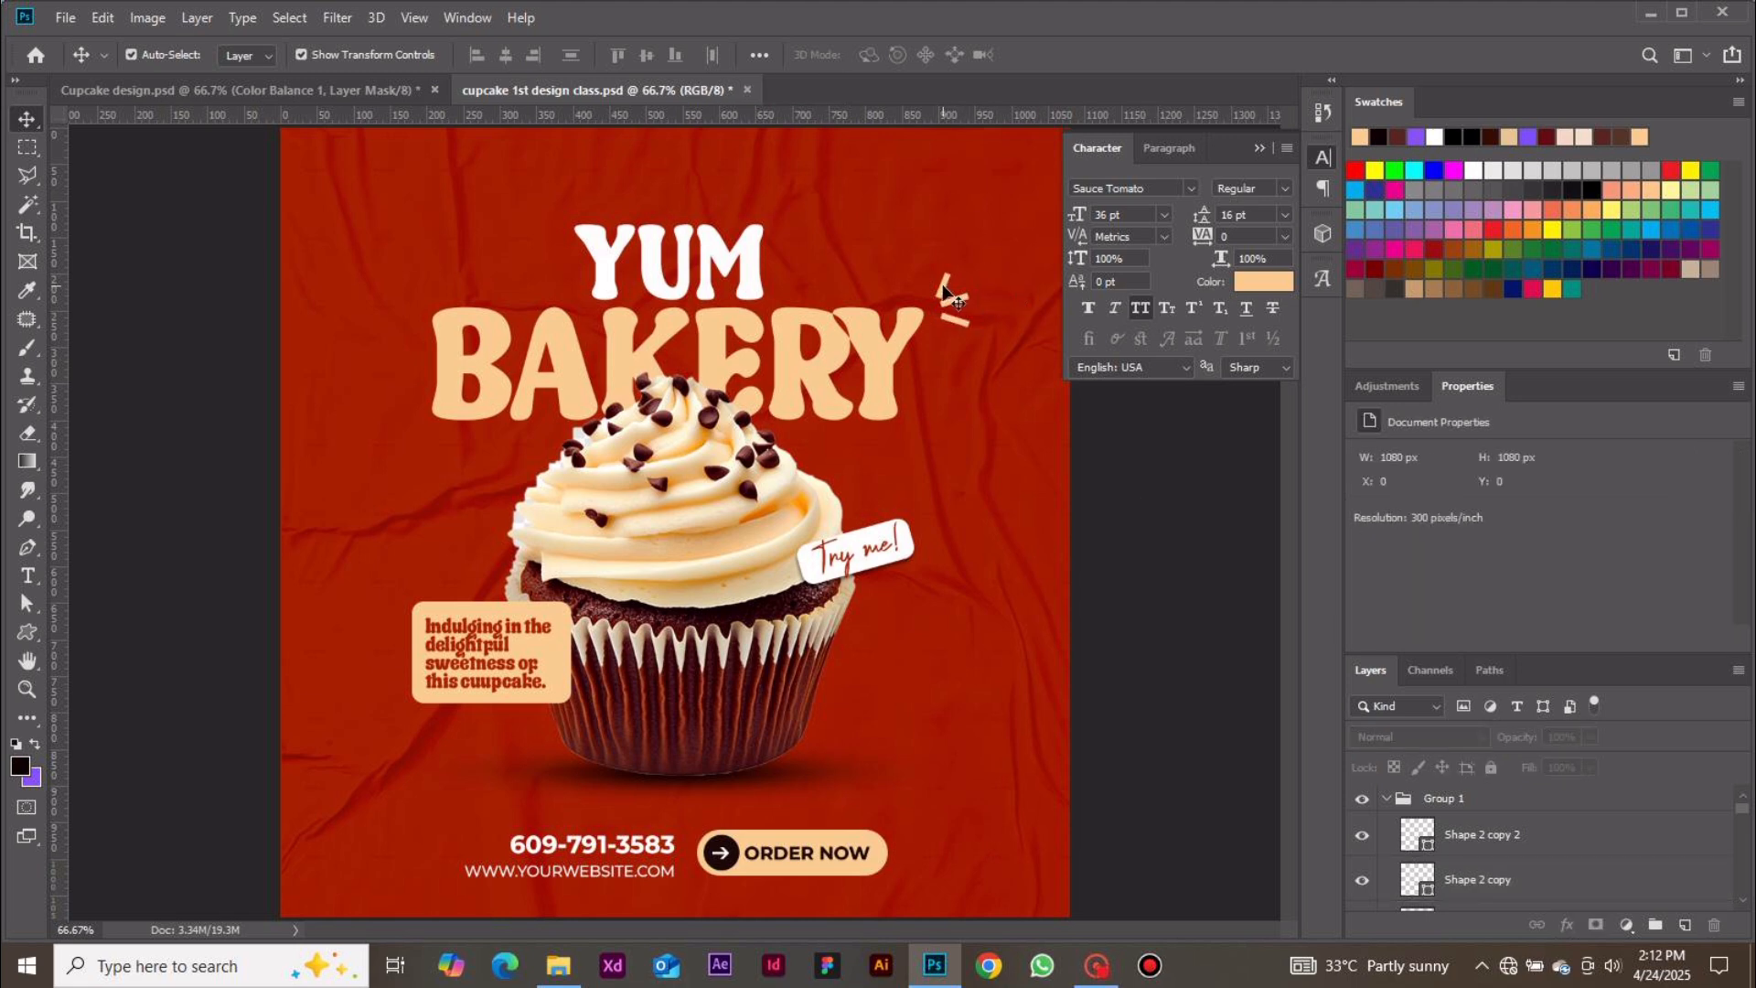
{"action": "mouse_move", "coordinate": [951, 297]}
{"action": "left_mouse_down"}
{"action": "mouse_move", "coordinate": [938, 281]}
{"action": "mouse_move", "coordinate": [960, 304]}
{"action": "left_mouse_up"}
{"action": "left_click", "coordinate": [1160, 475]}
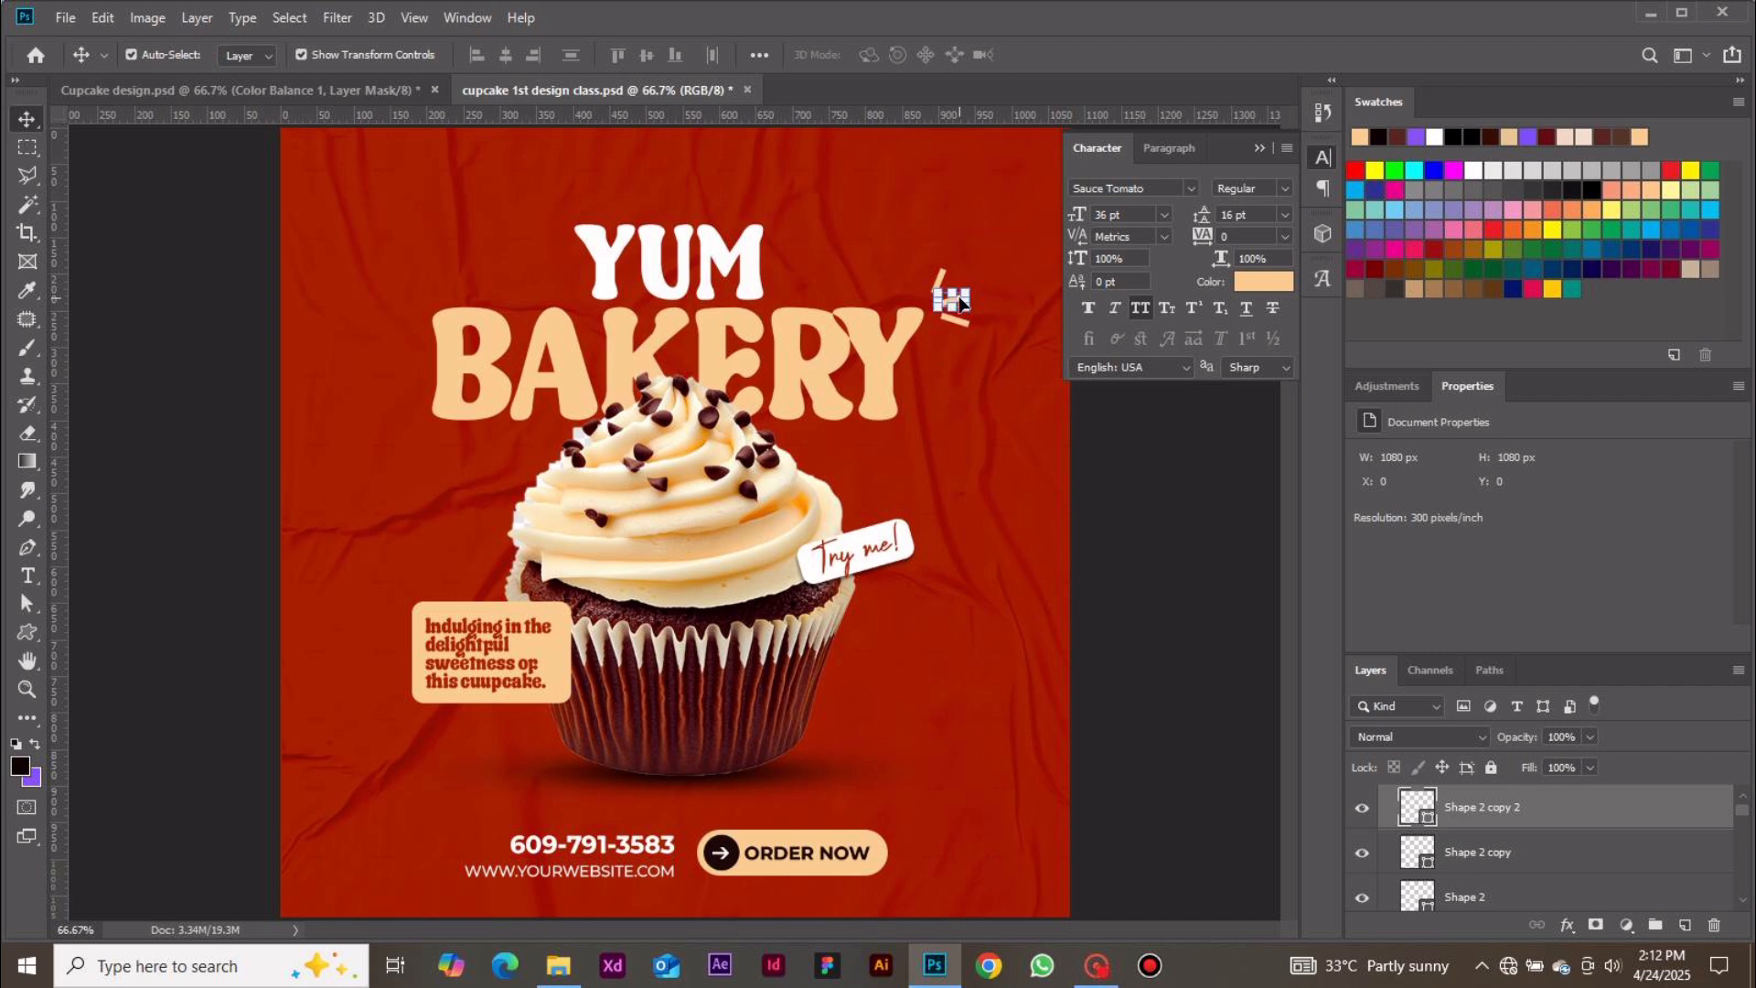
Rotate the top line copy about -7.76° to adjust the burst angle
{"action": "left_click", "coordinate": [1117, 529]}
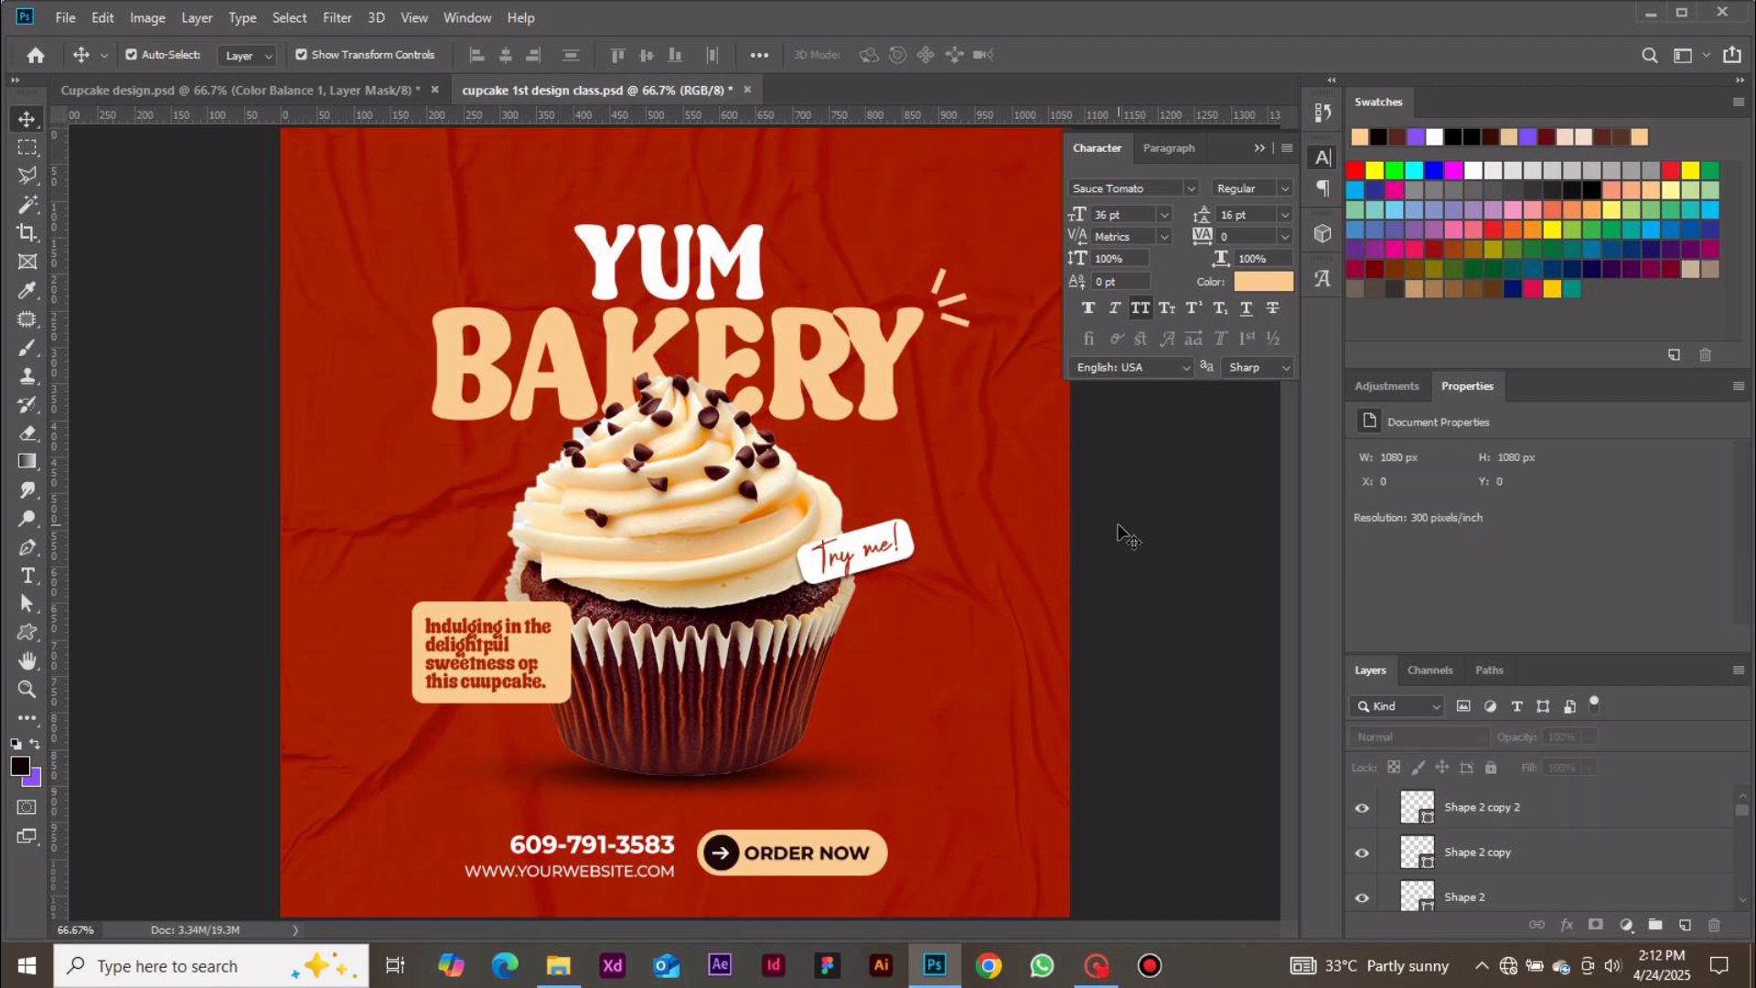
{"action": "left_click", "coordinate": [958, 296]}
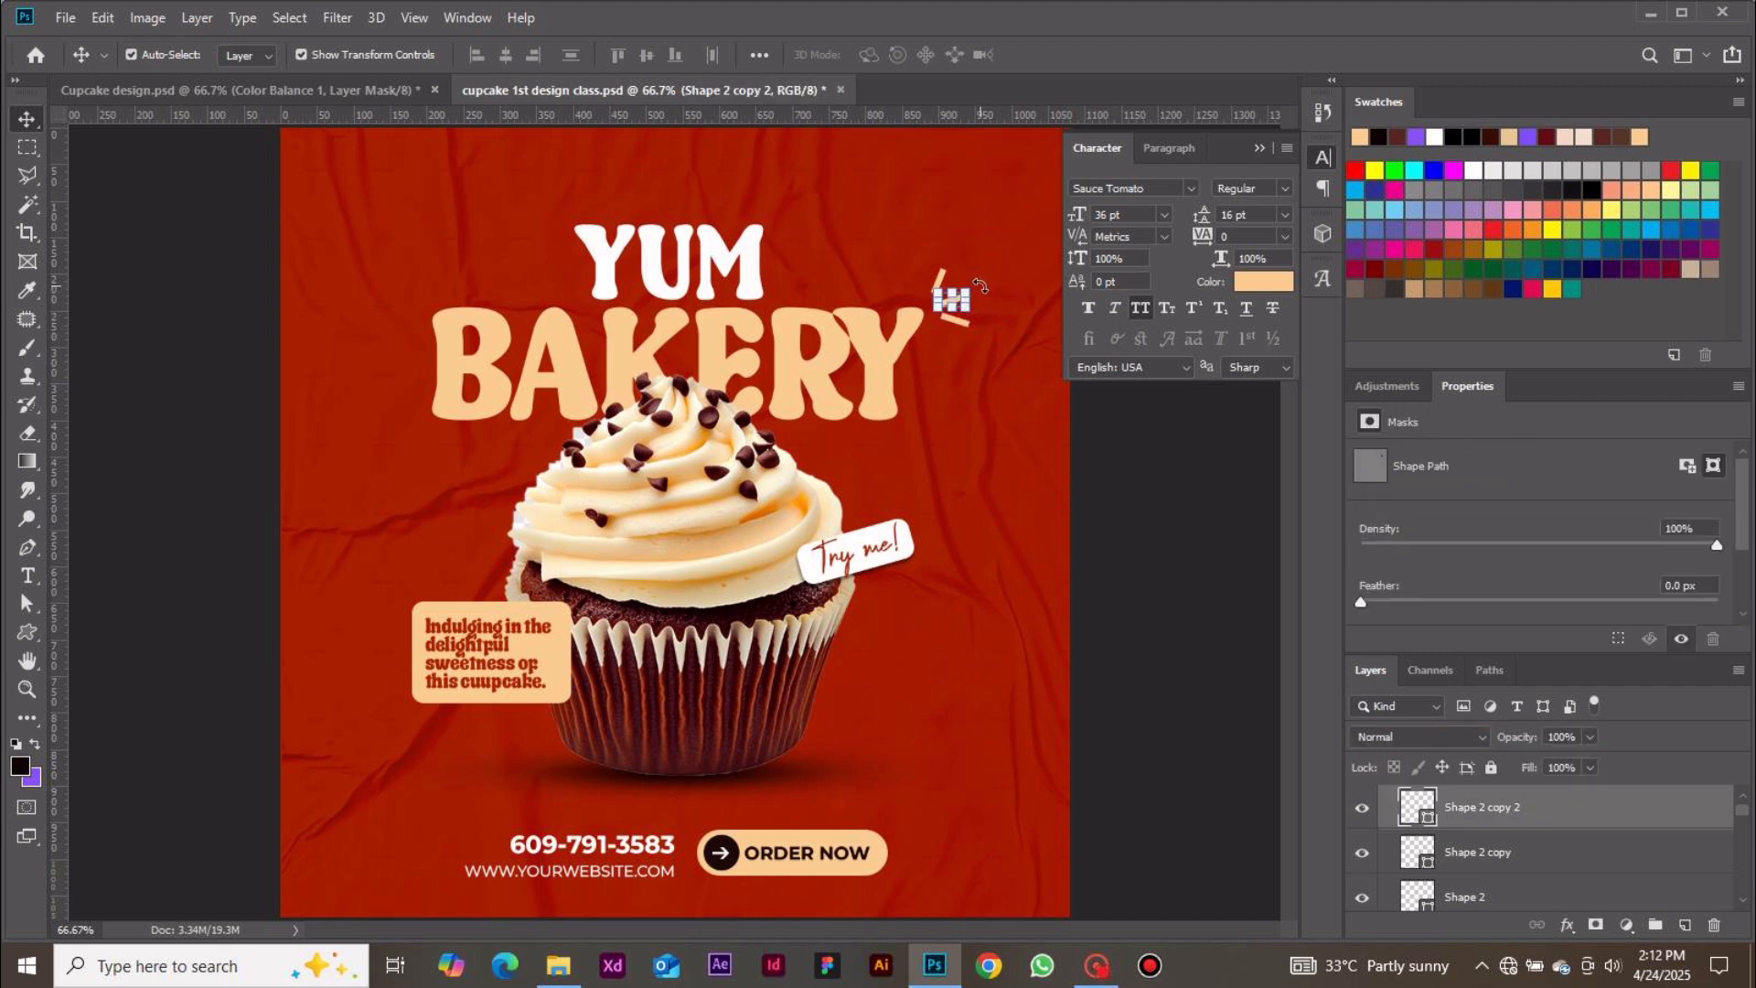
{"action": "left_click_drag", "start_coordinate": [977, 285], "coordinate": [982, 280]}
{"action": "key", "text": "Return"}
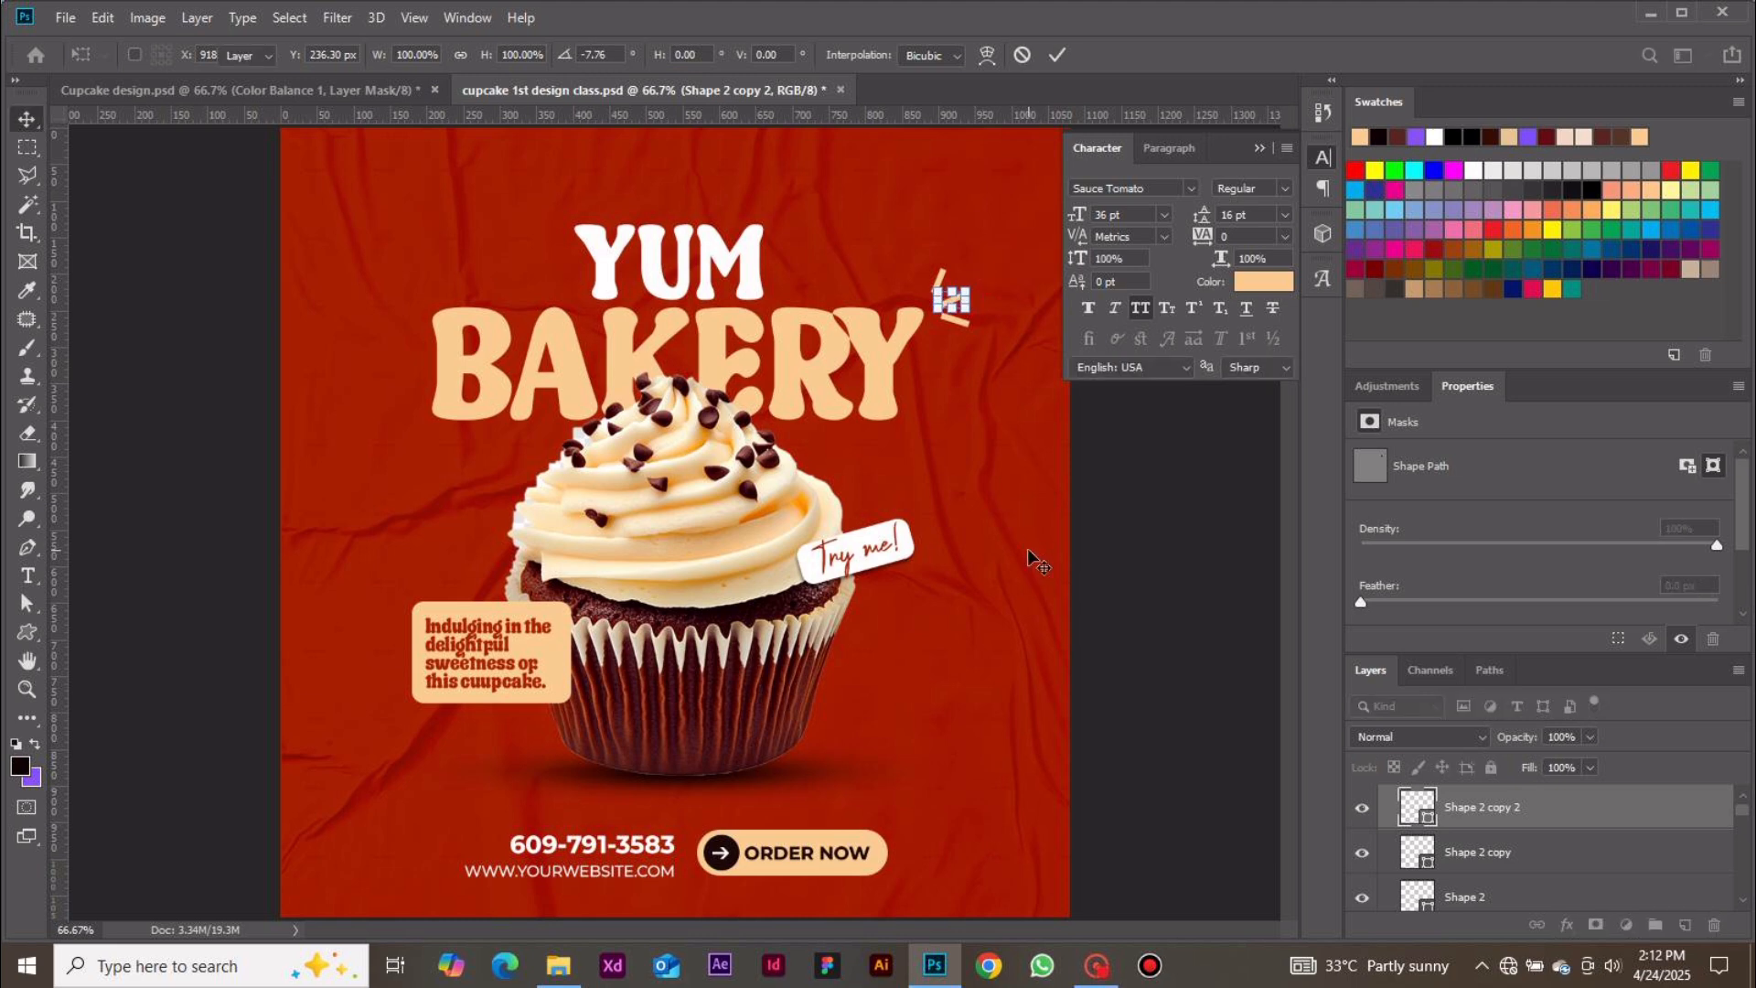
{"action": "left_click", "coordinate": [1133, 569]}
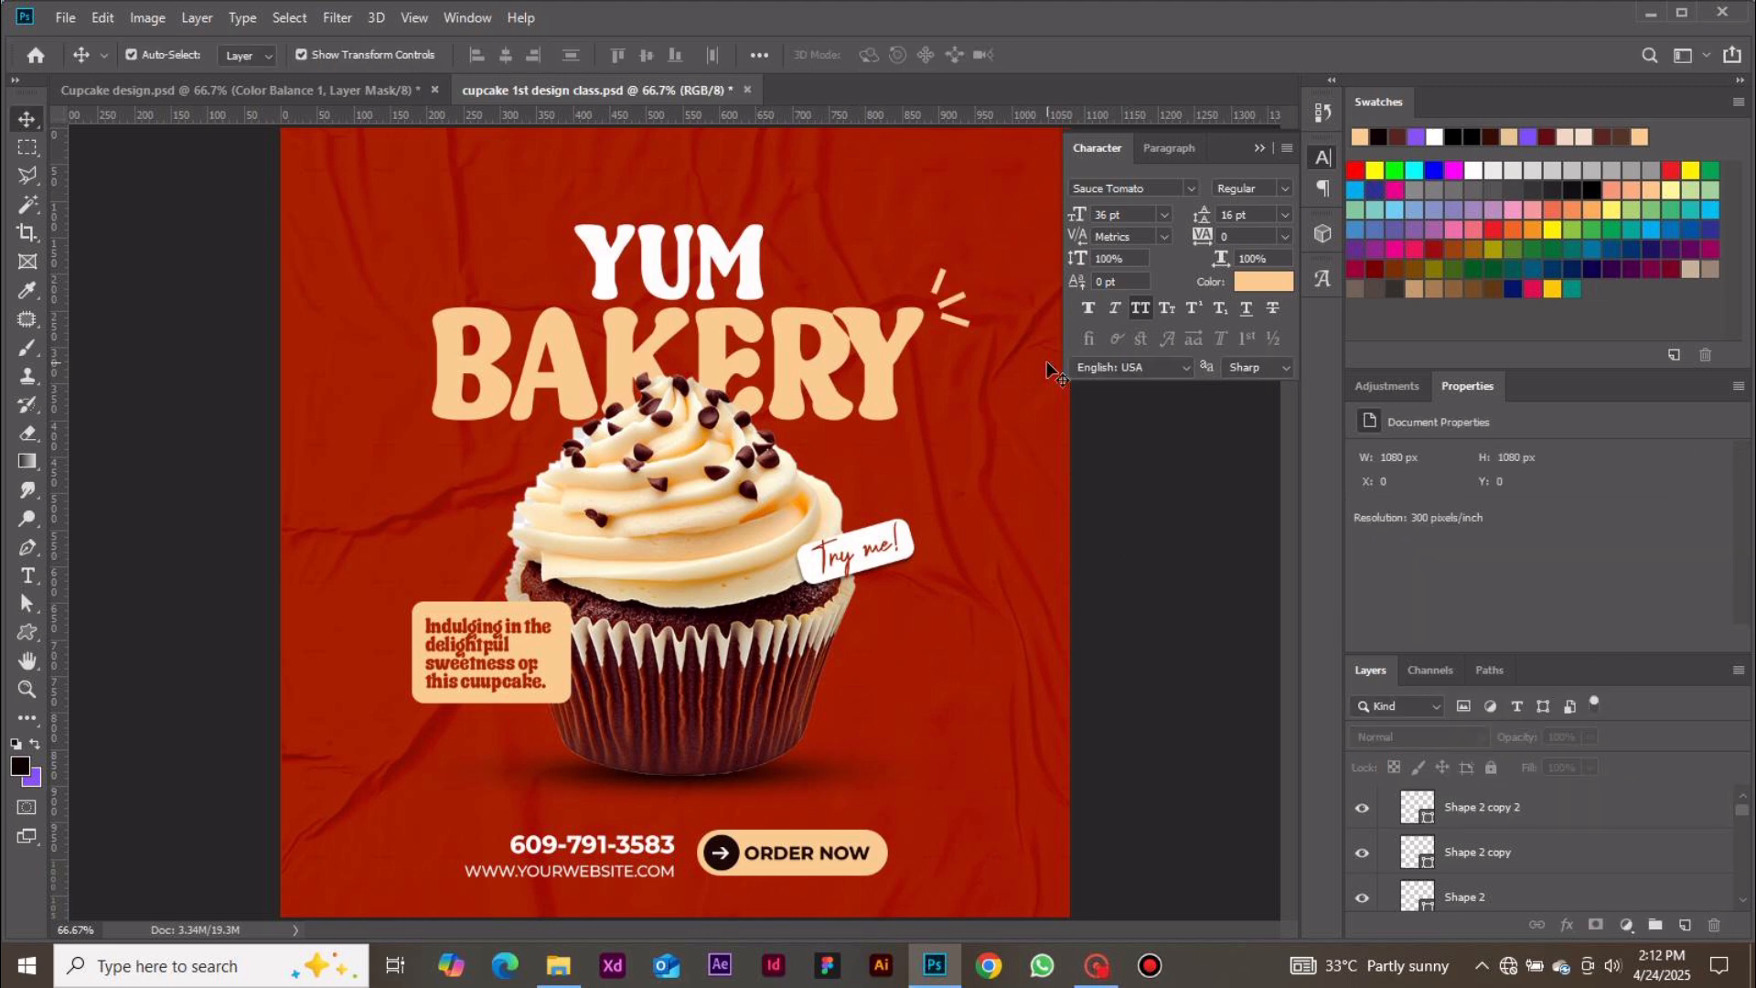
Select the burst line group and duplicate it
{"action": "left_click", "coordinate": [961, 298]}
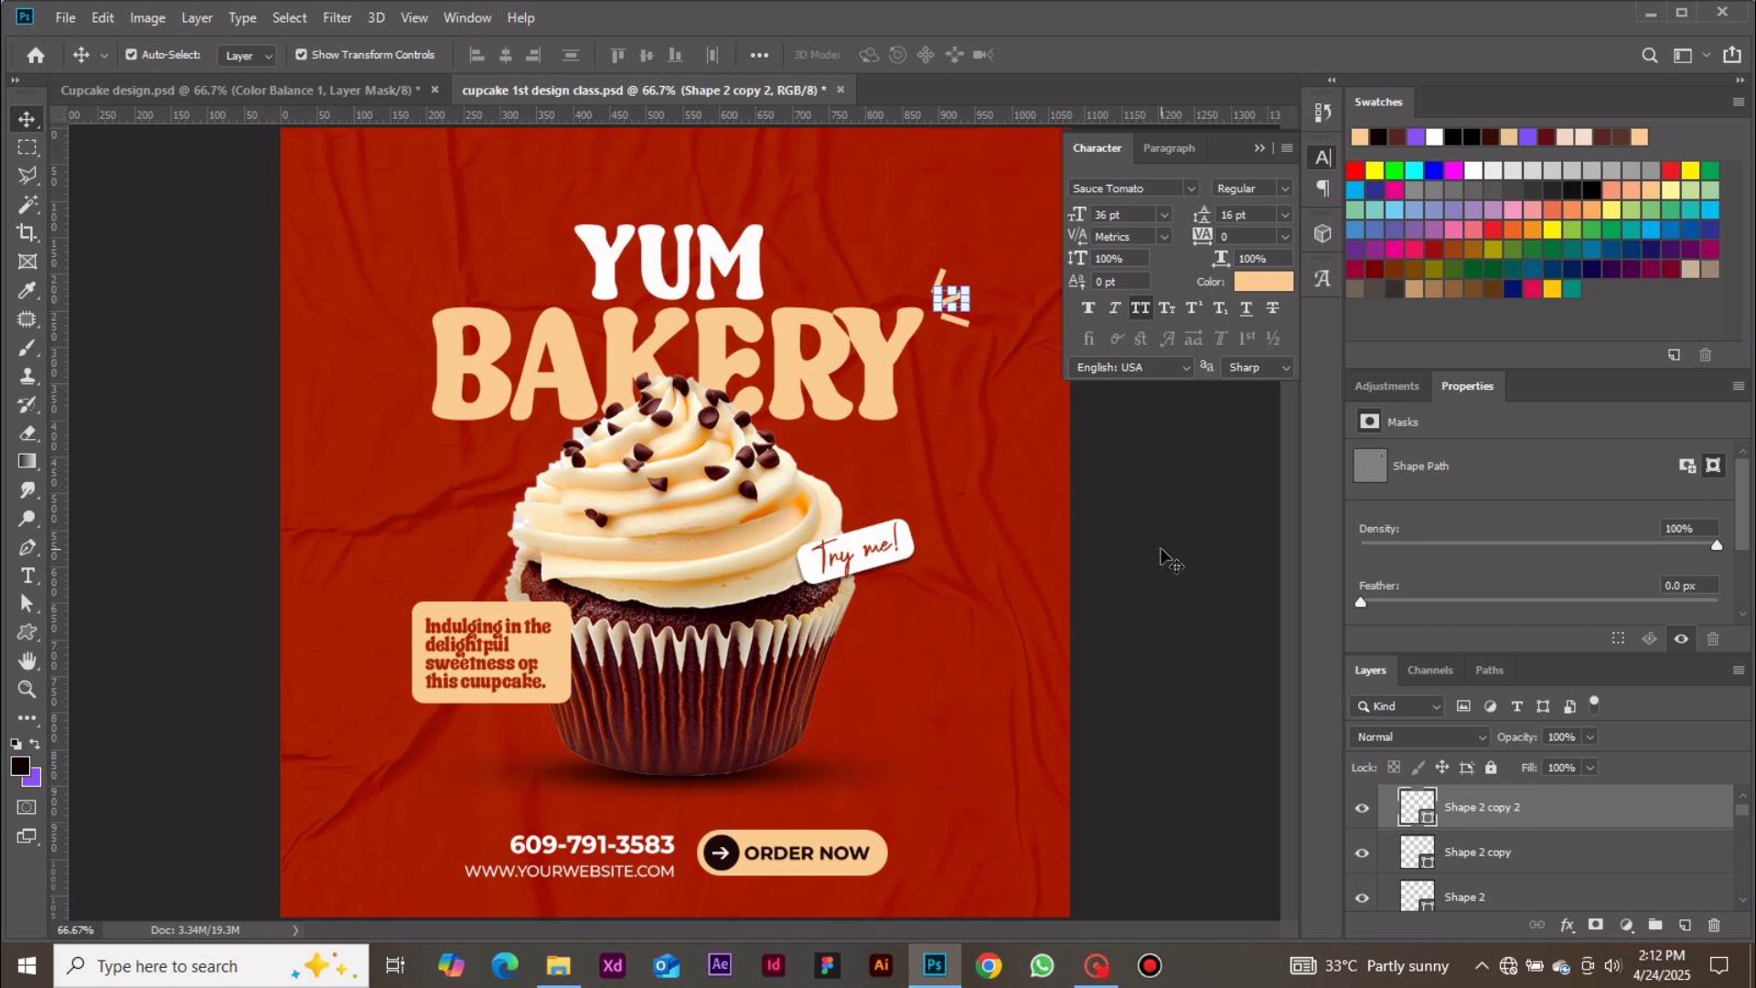
{"action": "left_click", "coordinate": [1545, 902]}
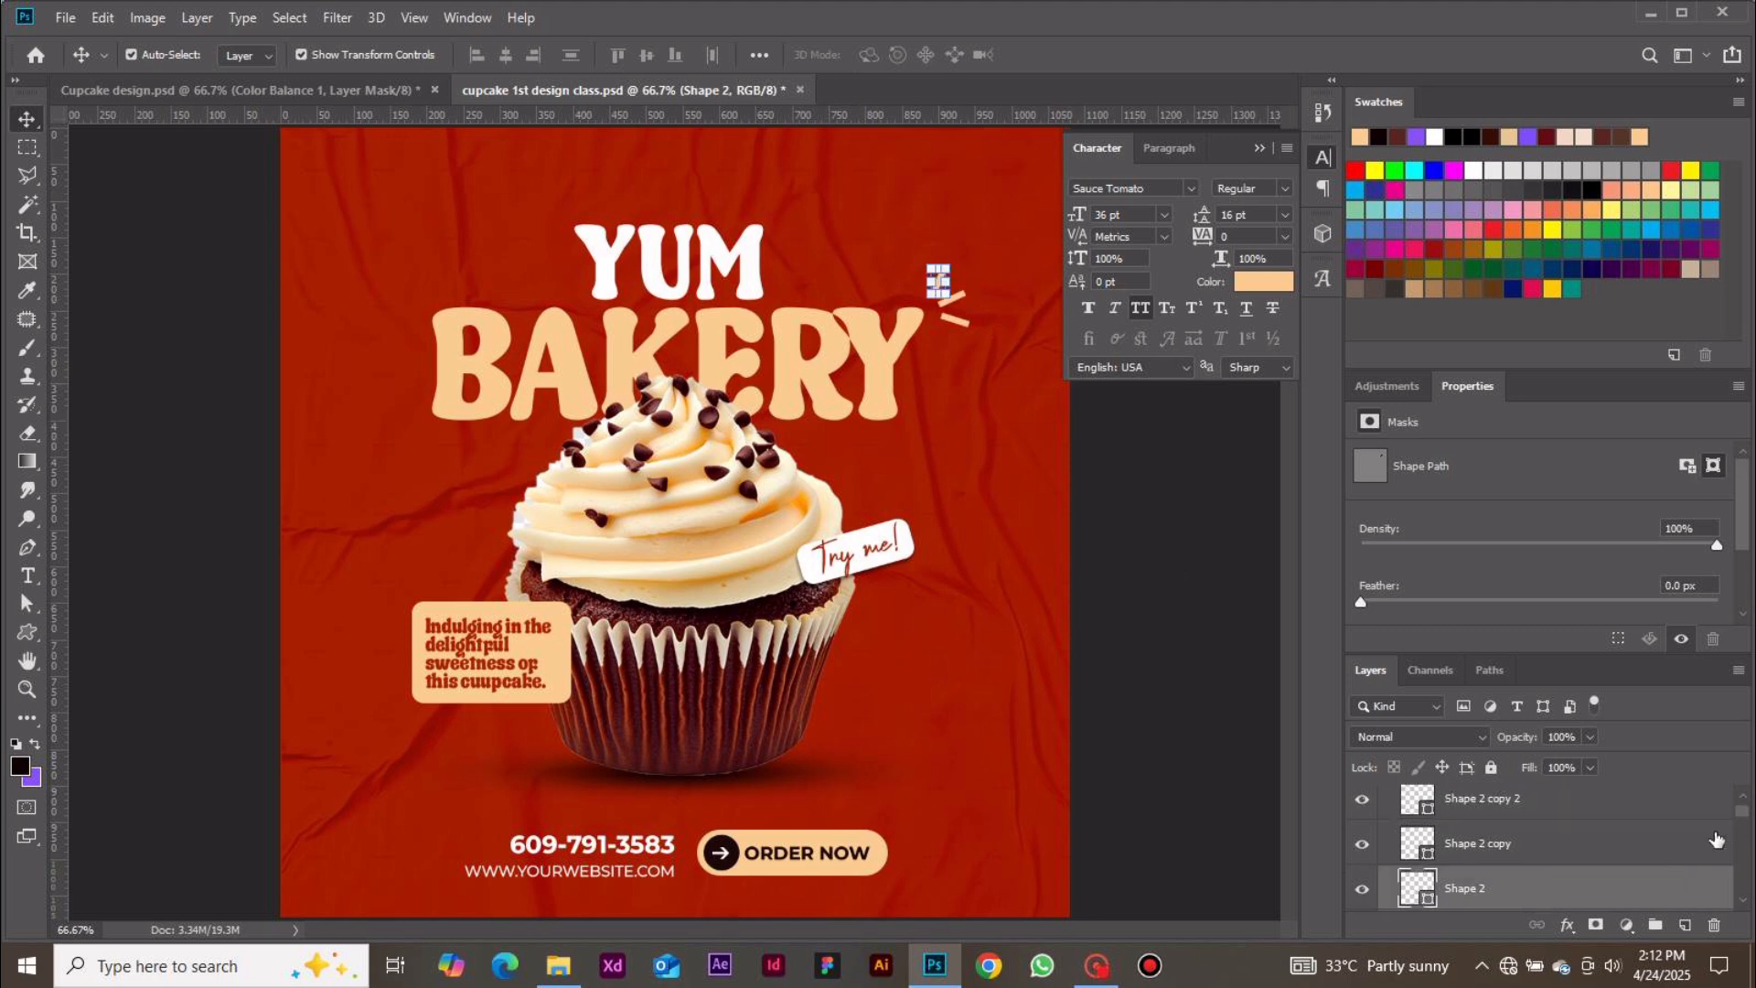
{"action": "left_click_drag", "start_coordinate": [1742, 810], "coordinate": [1742, 796]}
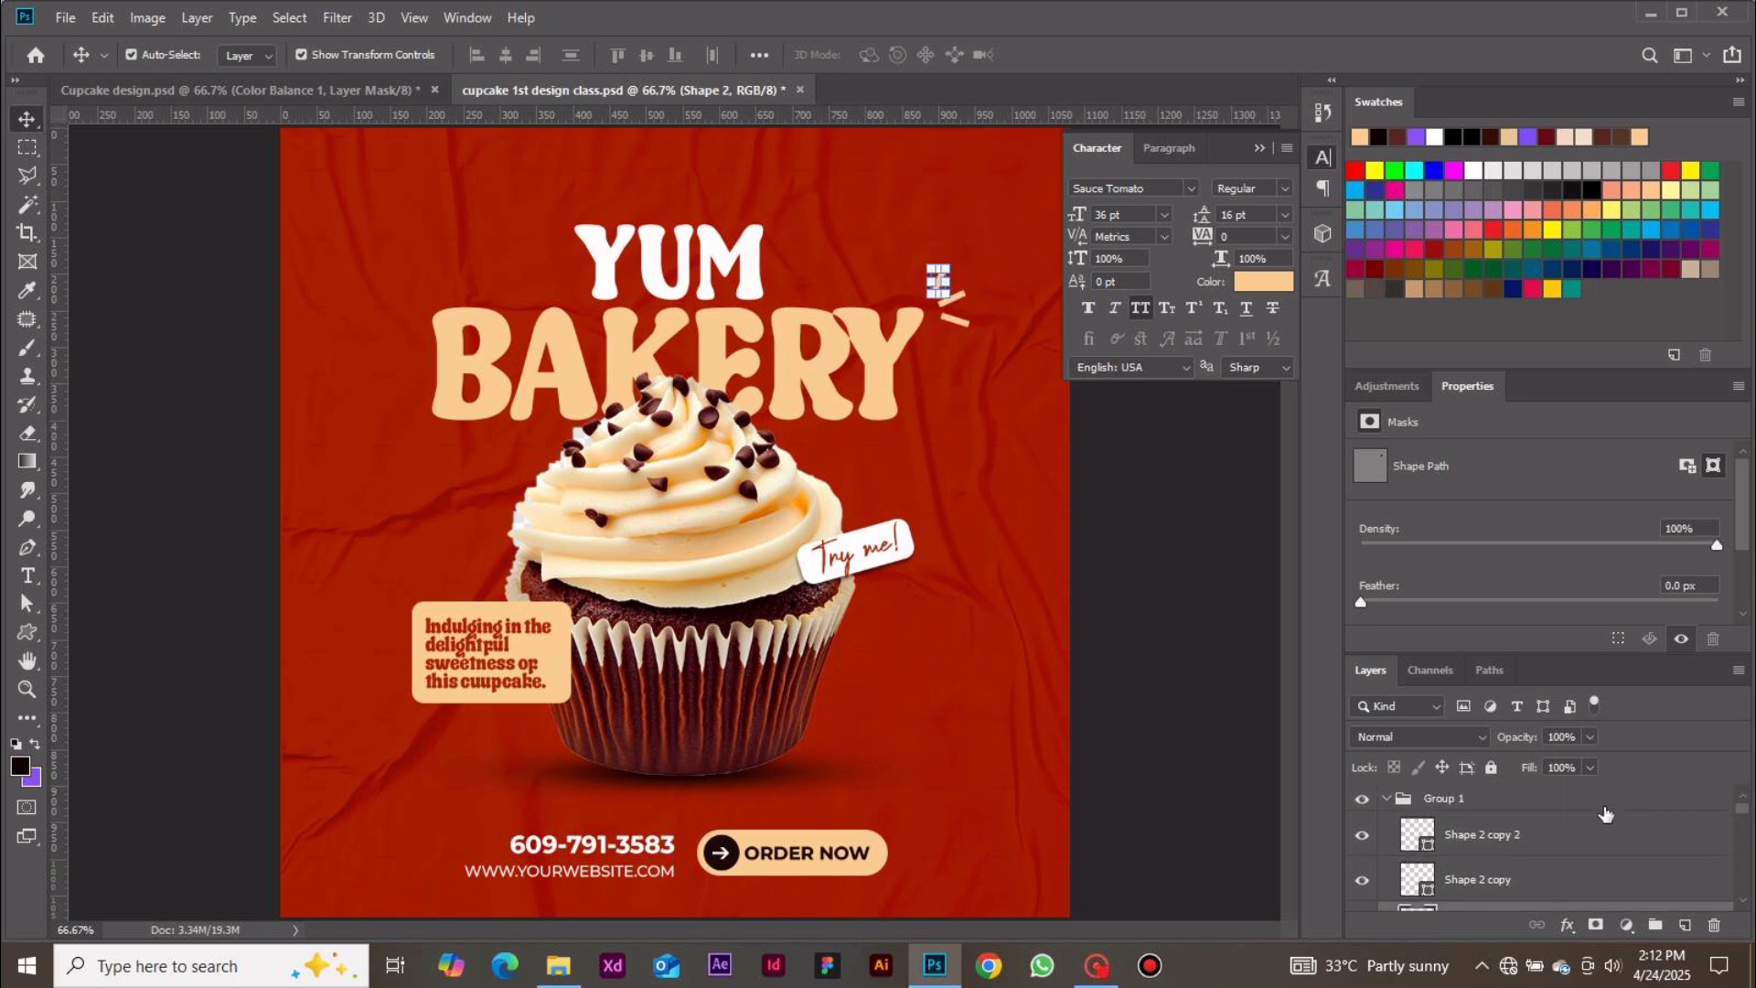
{"action": "left_click", "coordinate": [1605, 812]}
{"action": "key", "text": "ctrl+j"}
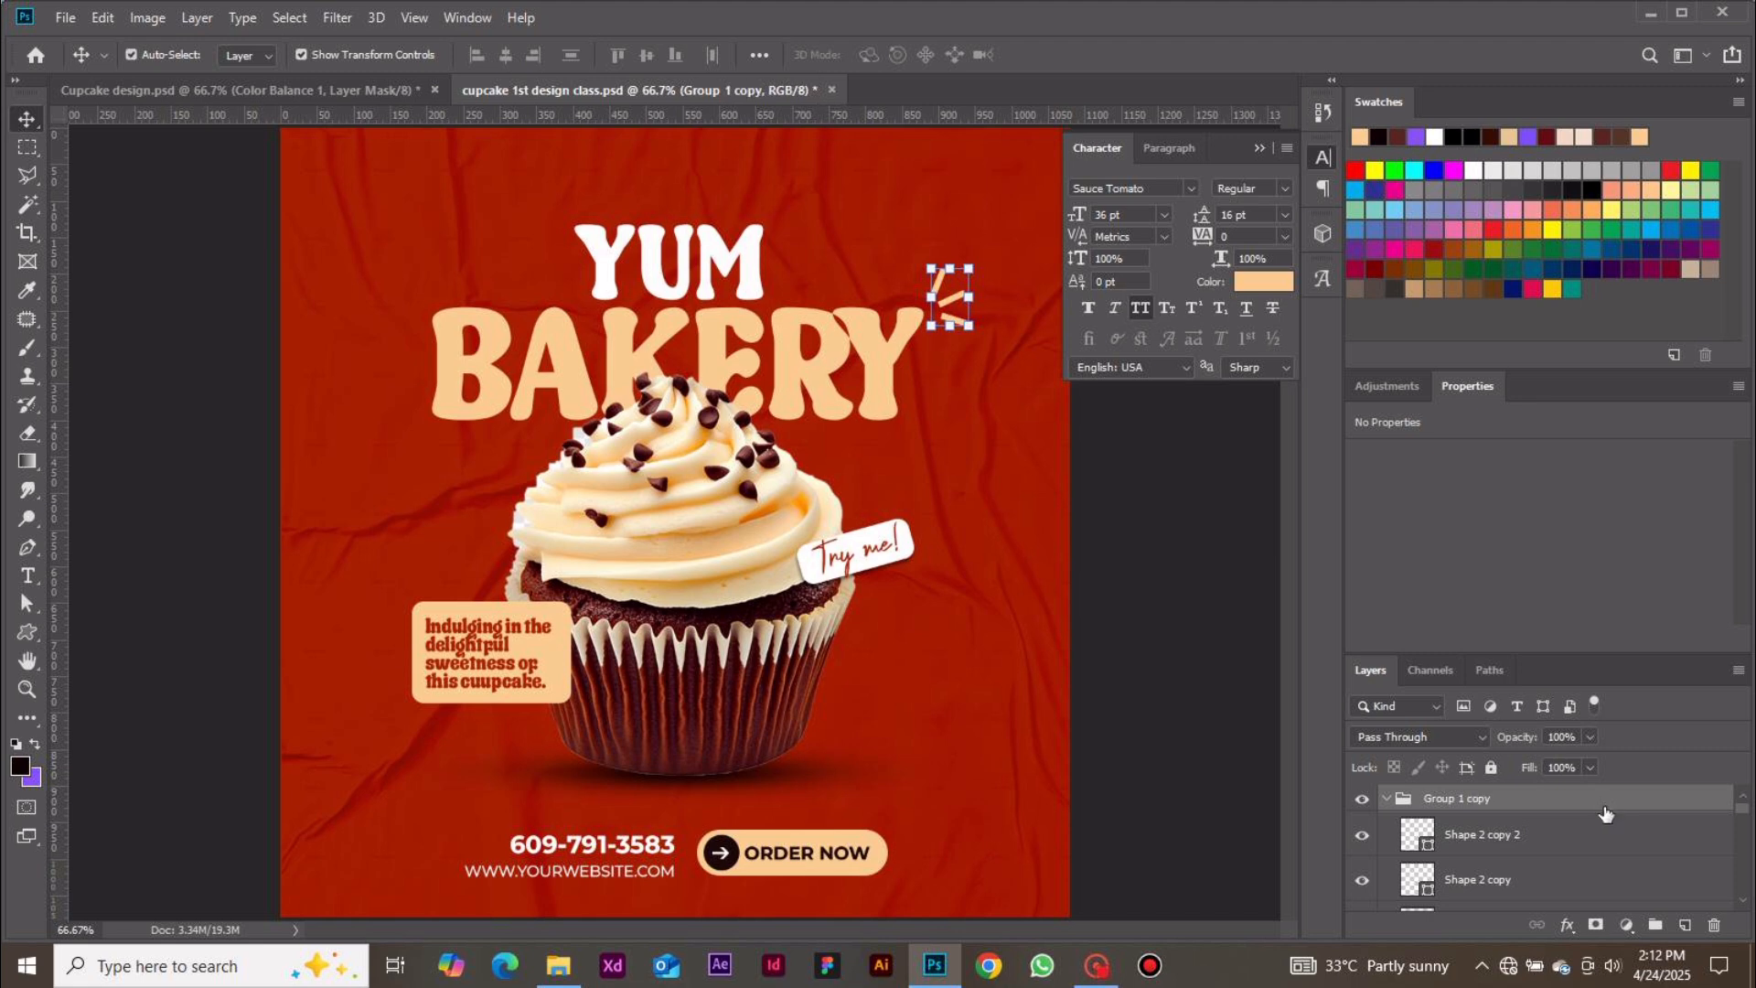
Rotate the duplicated burst about 173° and move it beside the left edge of BAKERY
{"action": "left_click", "coordinate": [970, 296]}
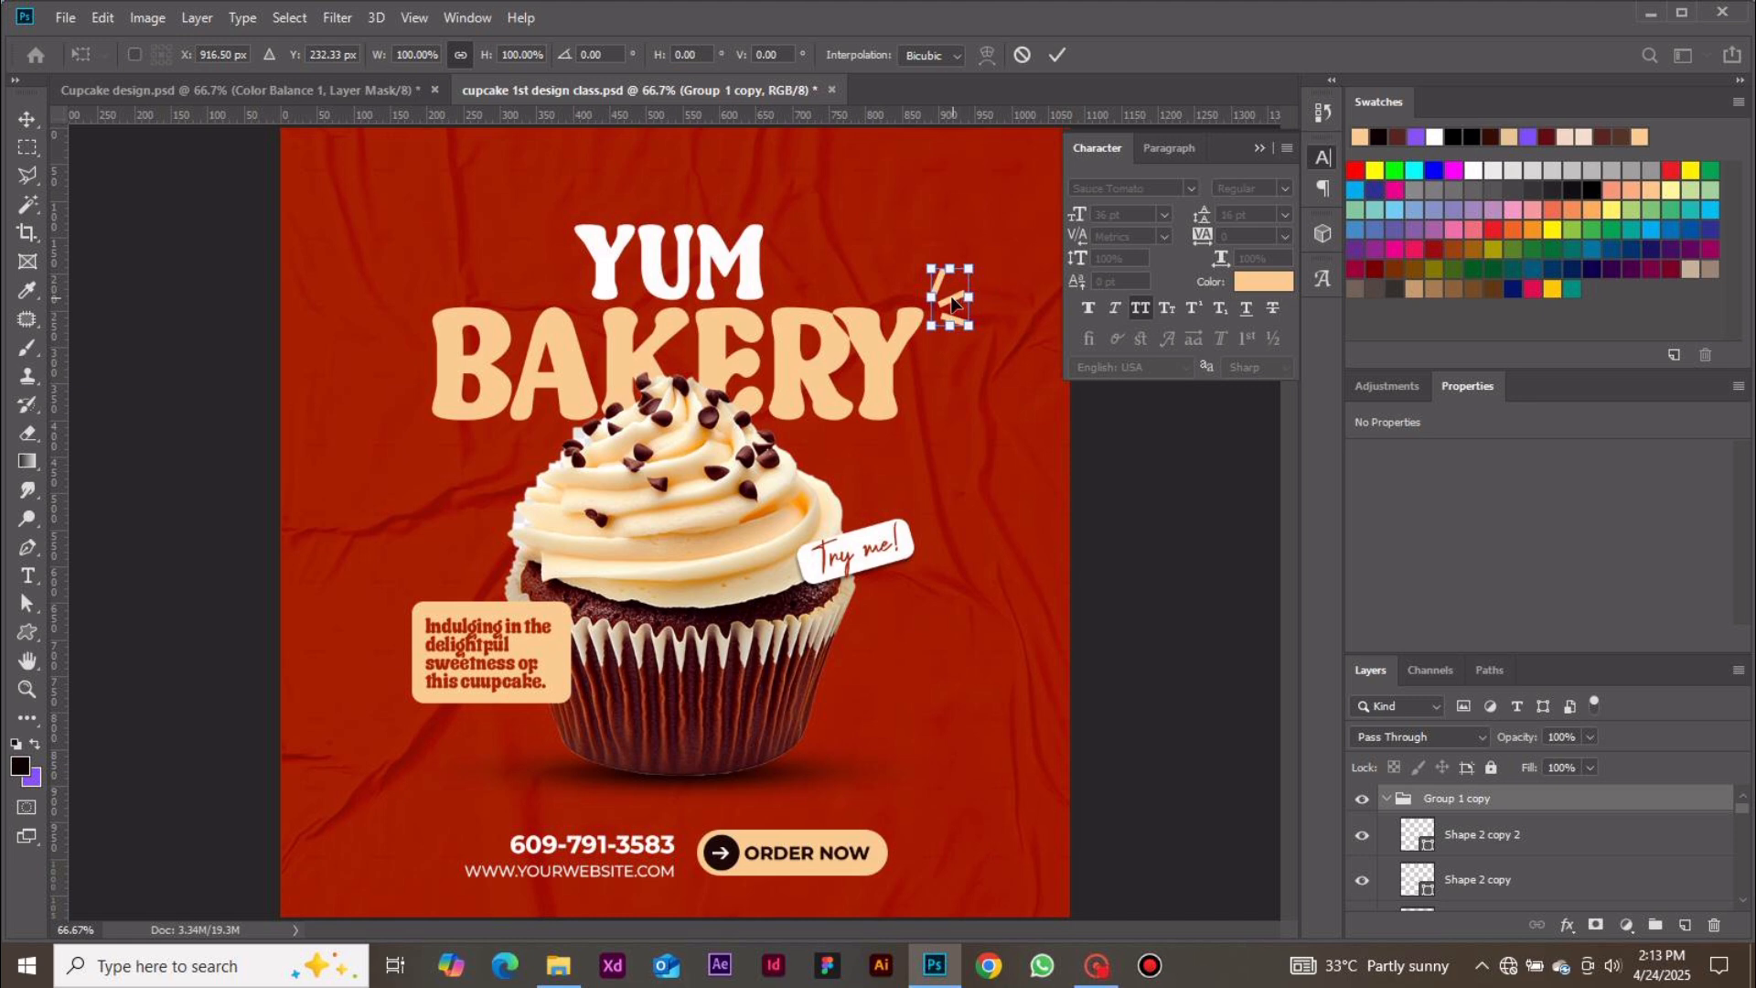
{"action": "left_click_drag", "start_coordinate": [952, 303], "coordinate": [418, 437]}
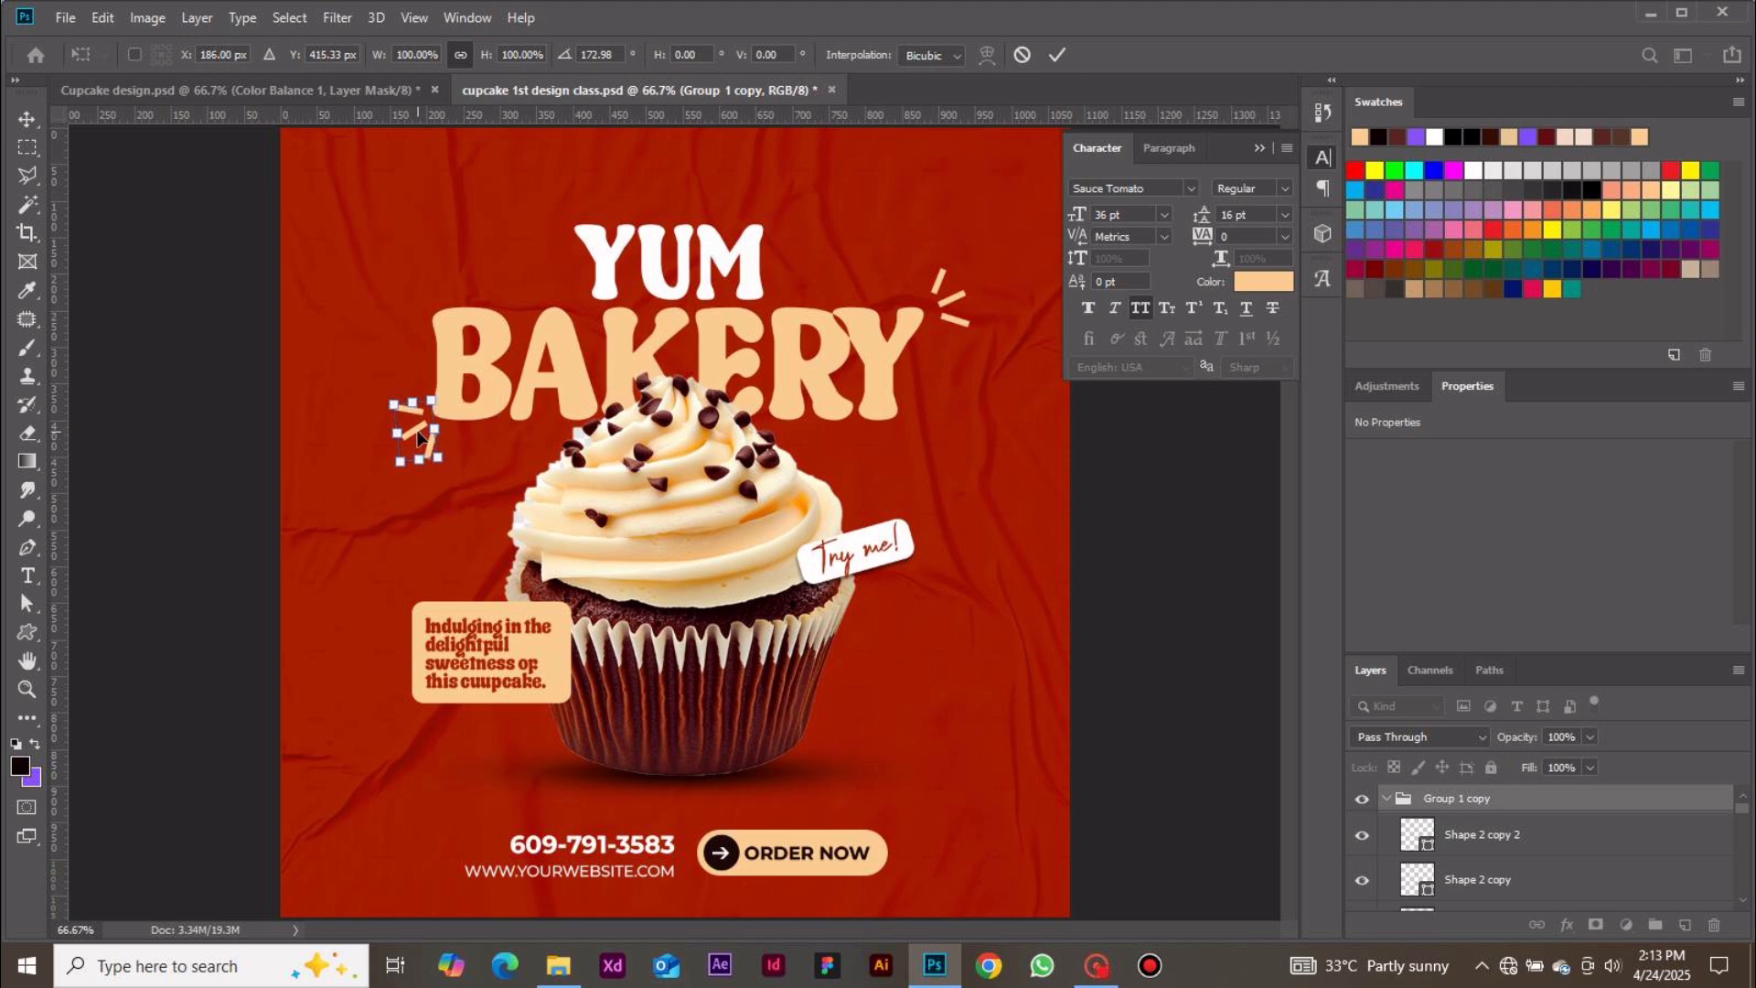
{"action": "left_click", "coordinate": [1059, 55]}
{"action": "left_click", "coordinate": [1244, 523]}
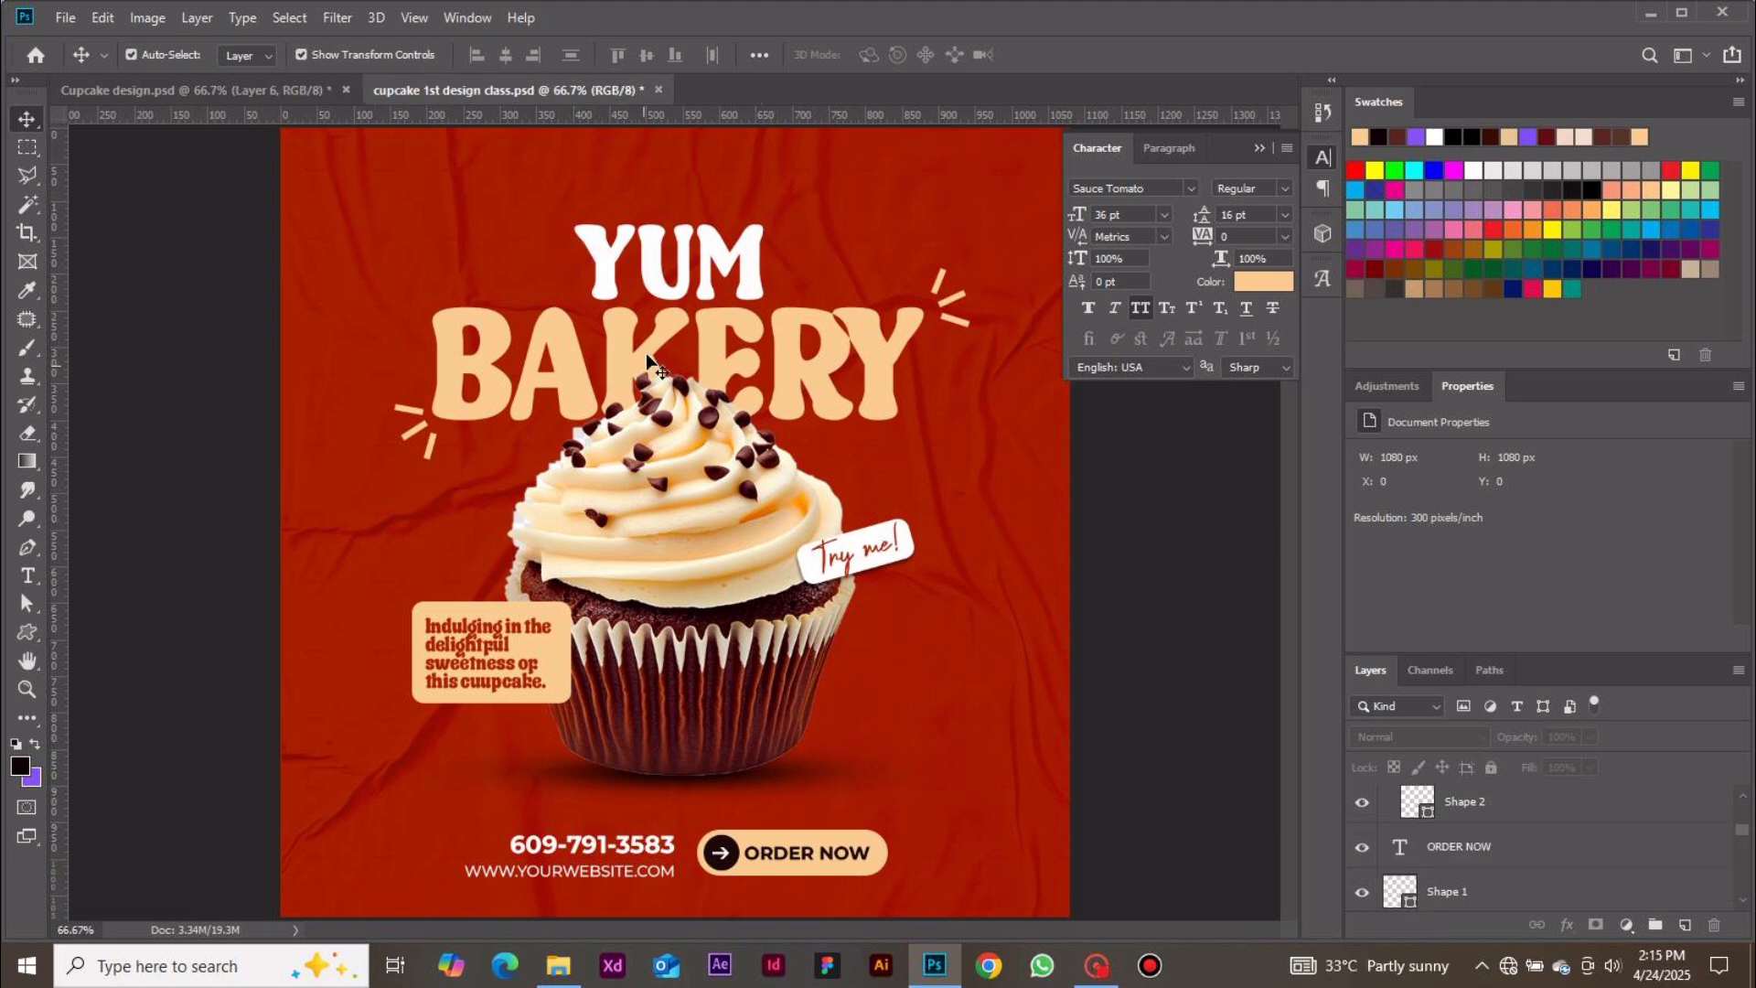
Place the arrow image file into the design as an embedded object
{"action": "left_click", "coordinate": [68, 20]}
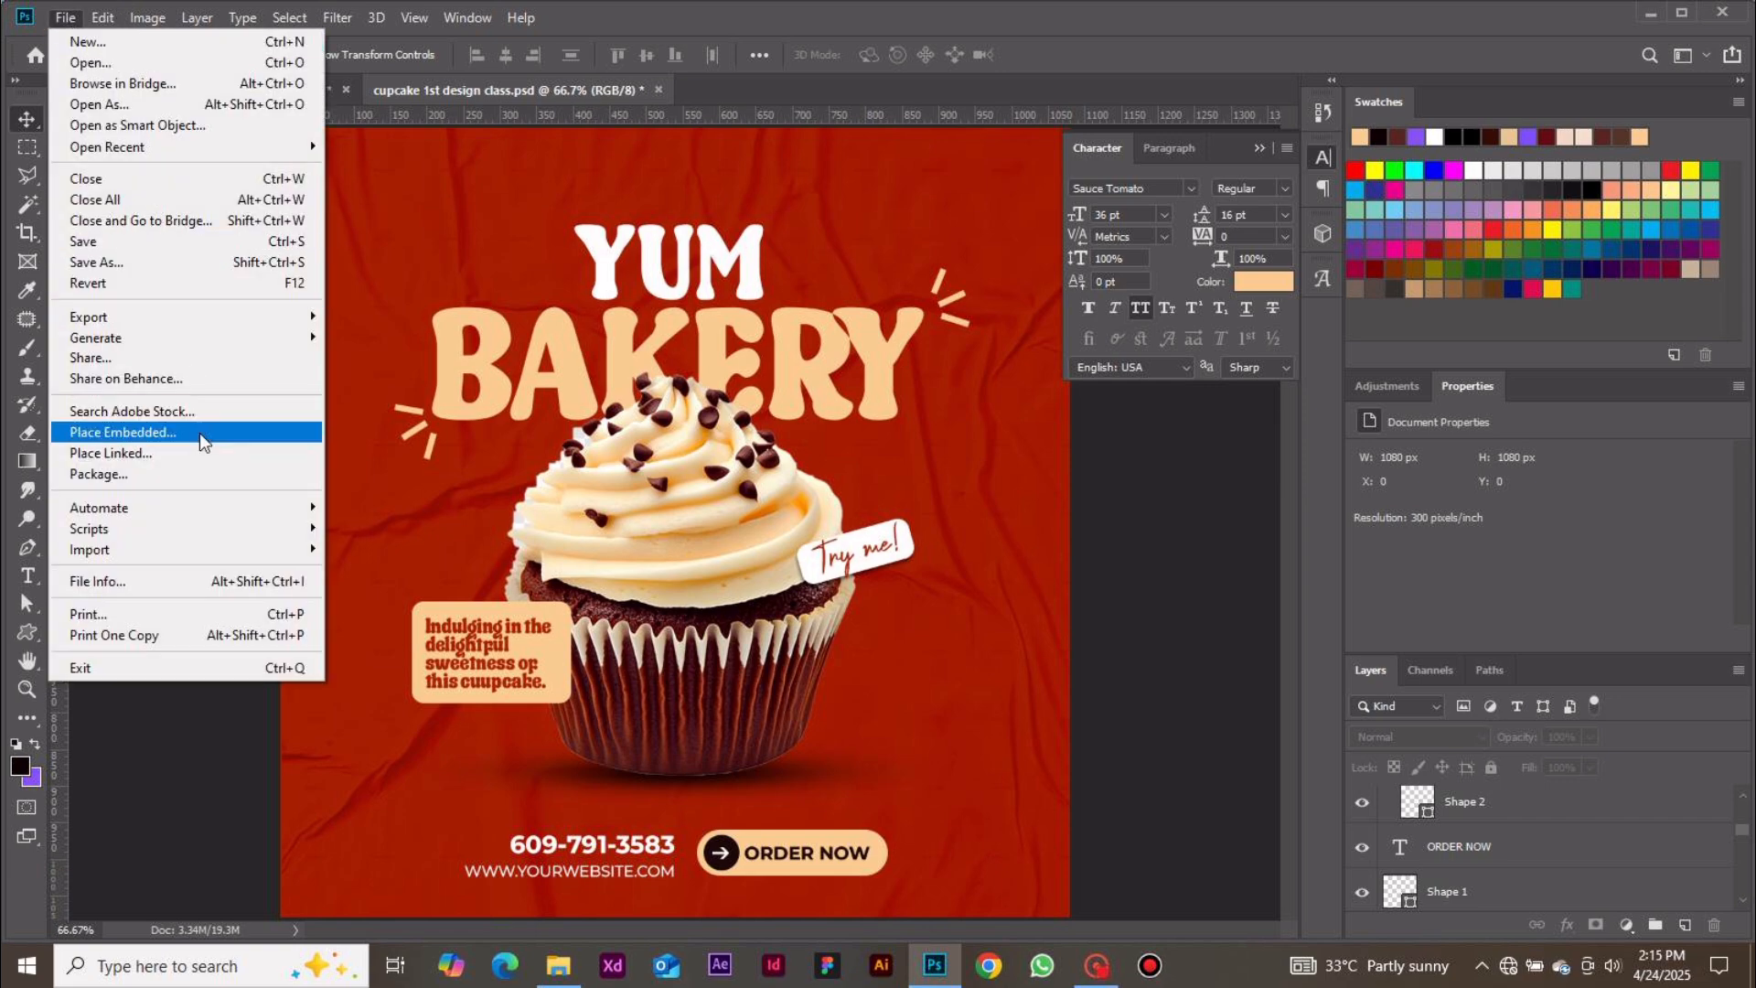
{"action": "left_click", "coordinate": [199, 432]}
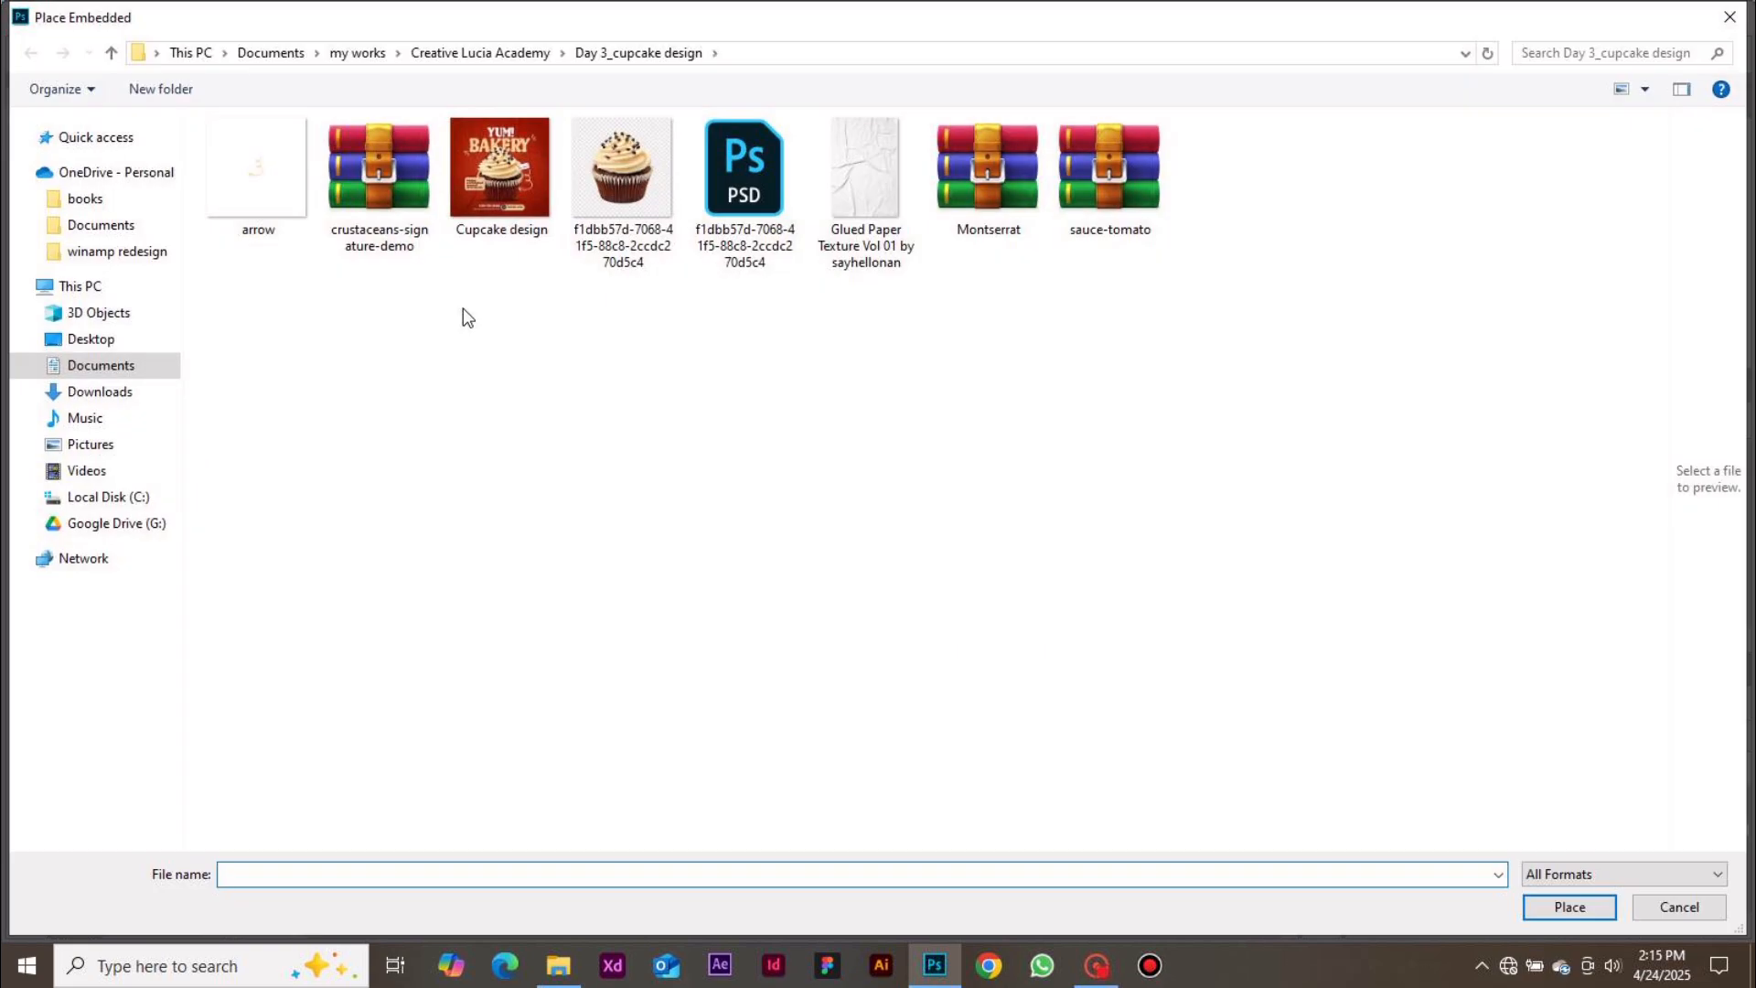
{"action": "double_click", "coordinate": [260, 195]}
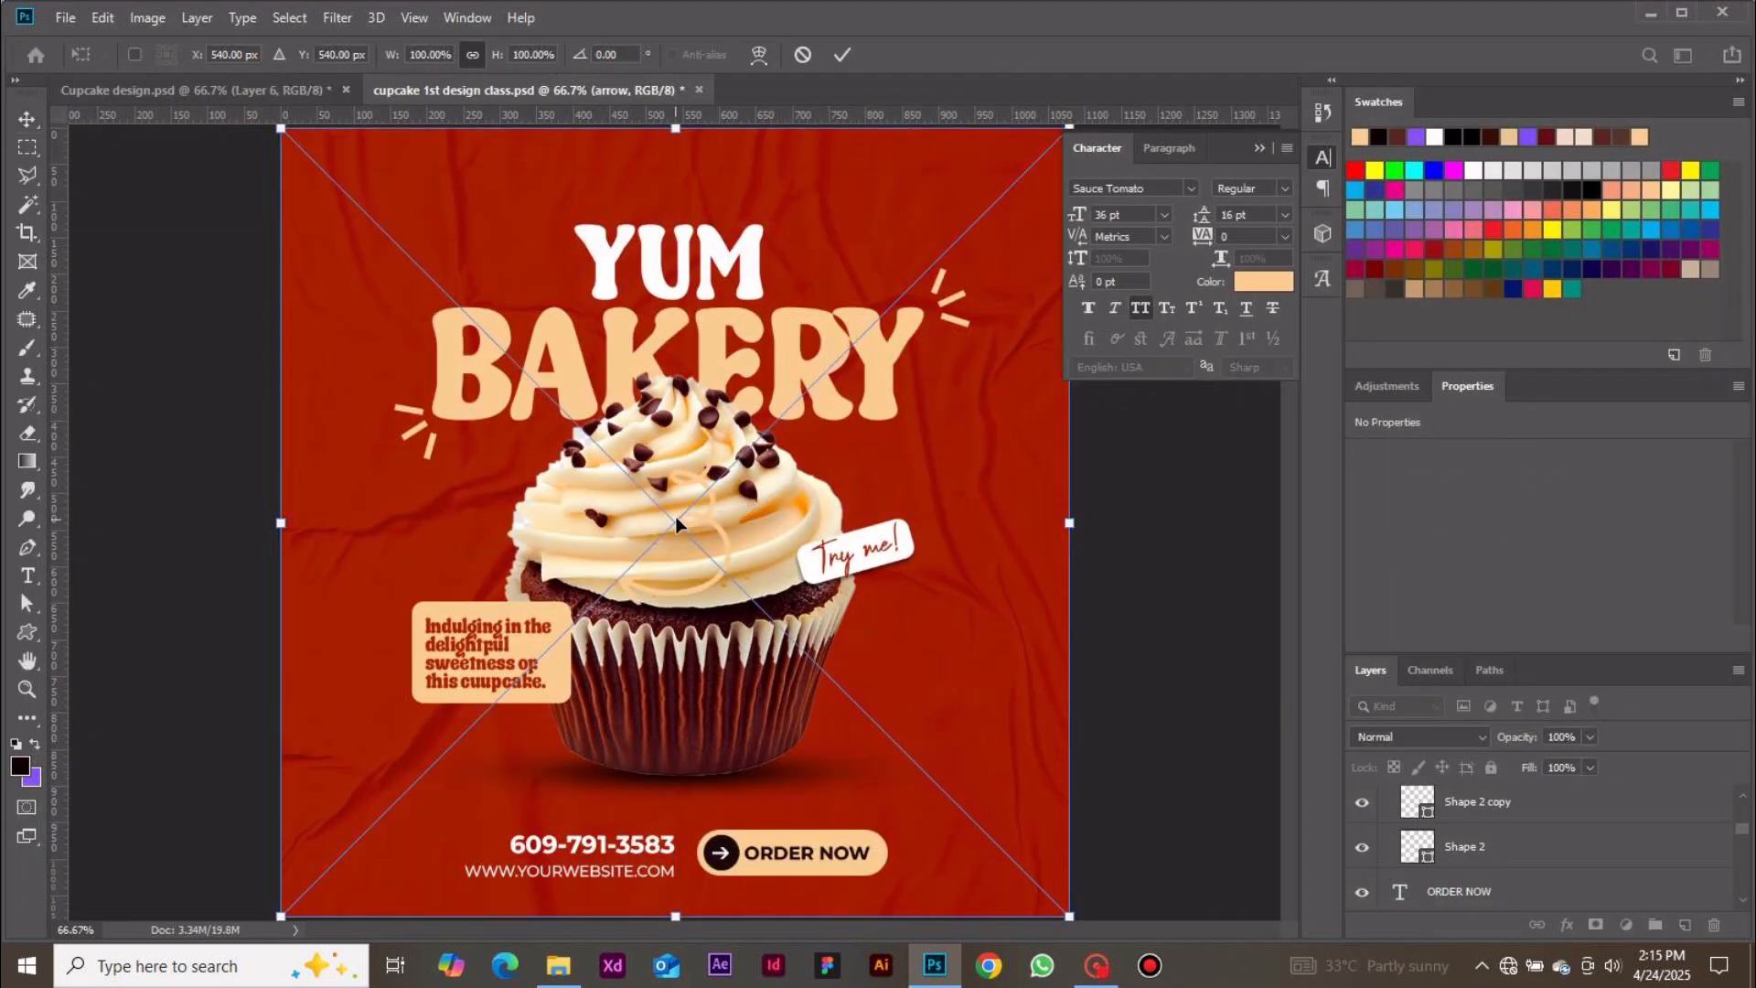
Move the arrow below the Try me! label beside the cupcake, rotate it about 12°, and commit
{"action": "left_click_drag", "start_coordinate": [675, 518], "coordinate": [851, 625]}
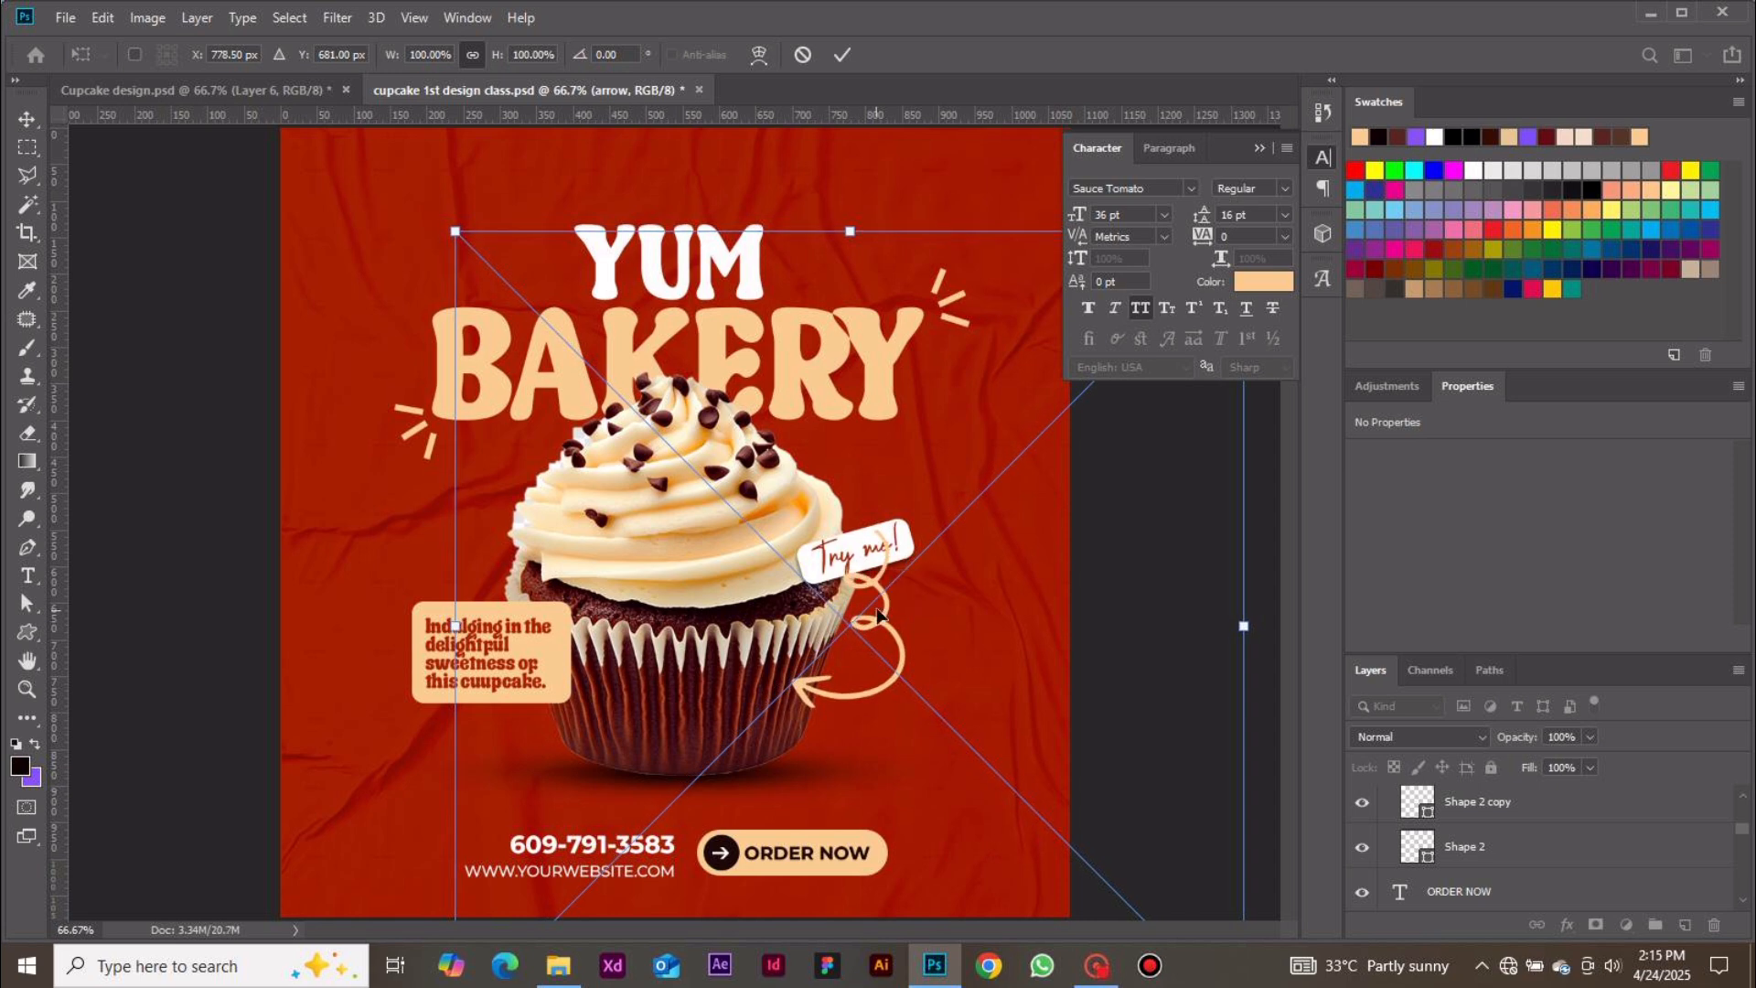
{"action": "left_click_drag", "start_coordinate": [427, 631], "coordinate": [408, 543]}
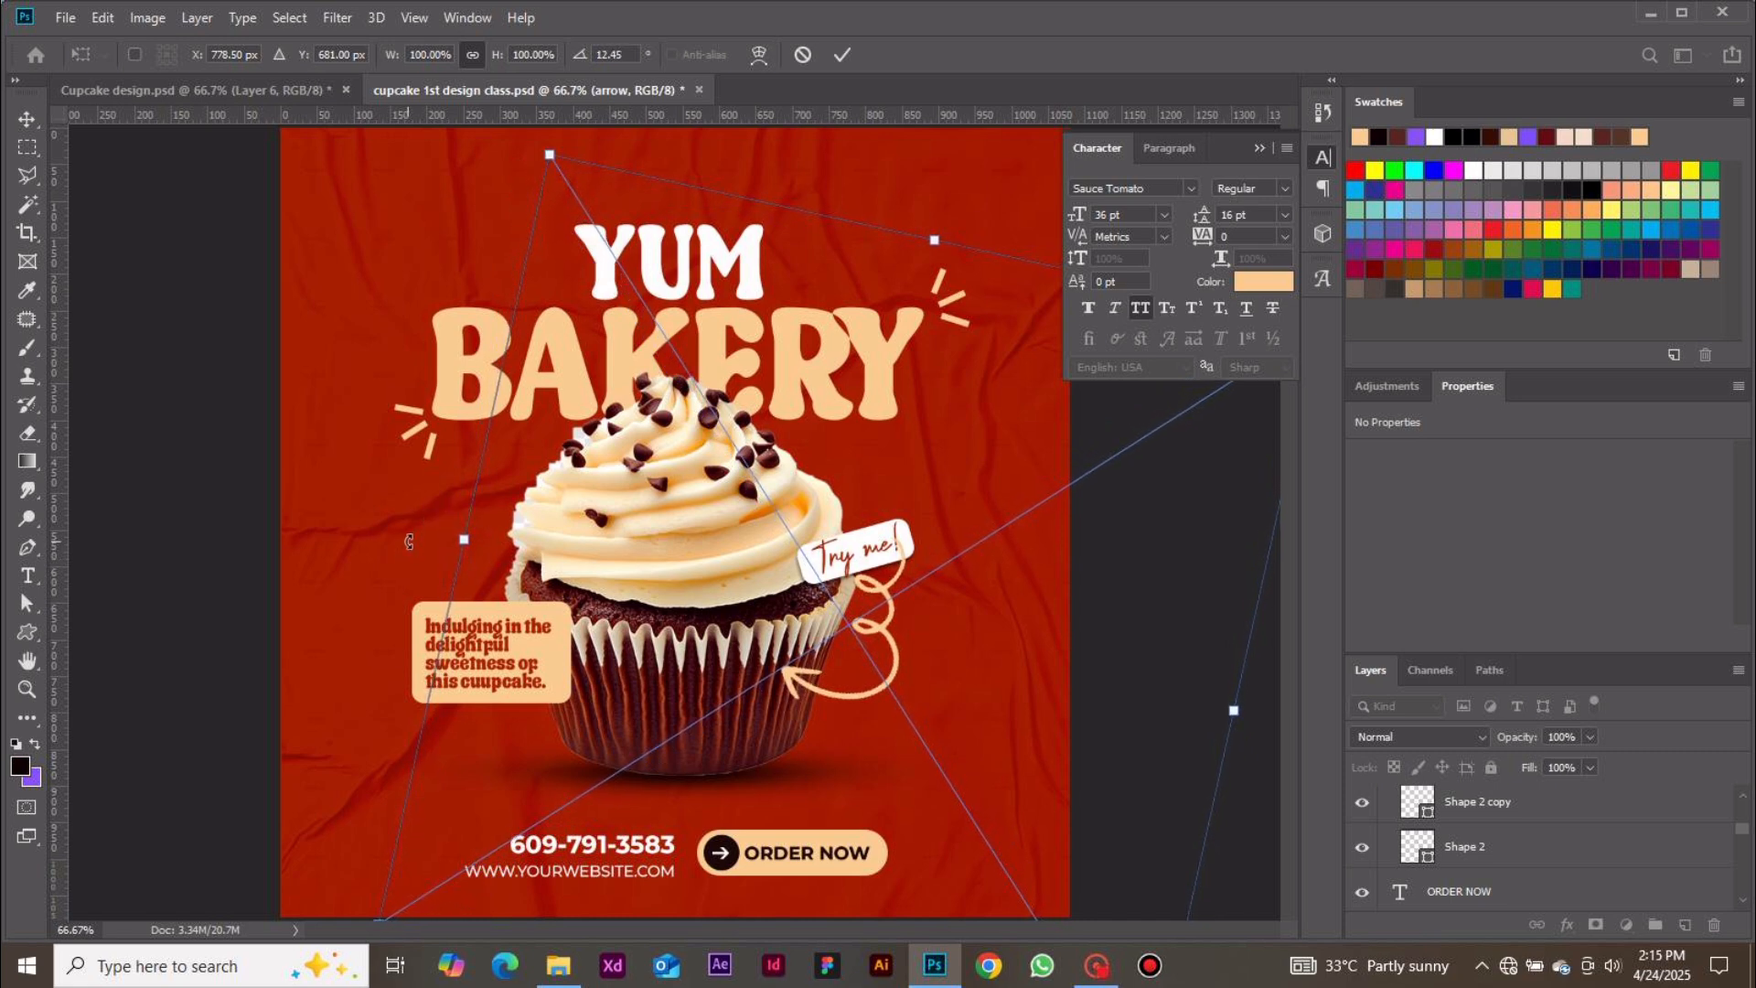
{"action": "left_click_drag", "start_coordinate": [883, 634], "coordinate": [897, 658]}
{"action": "key", "text": "ctrl+minus"}
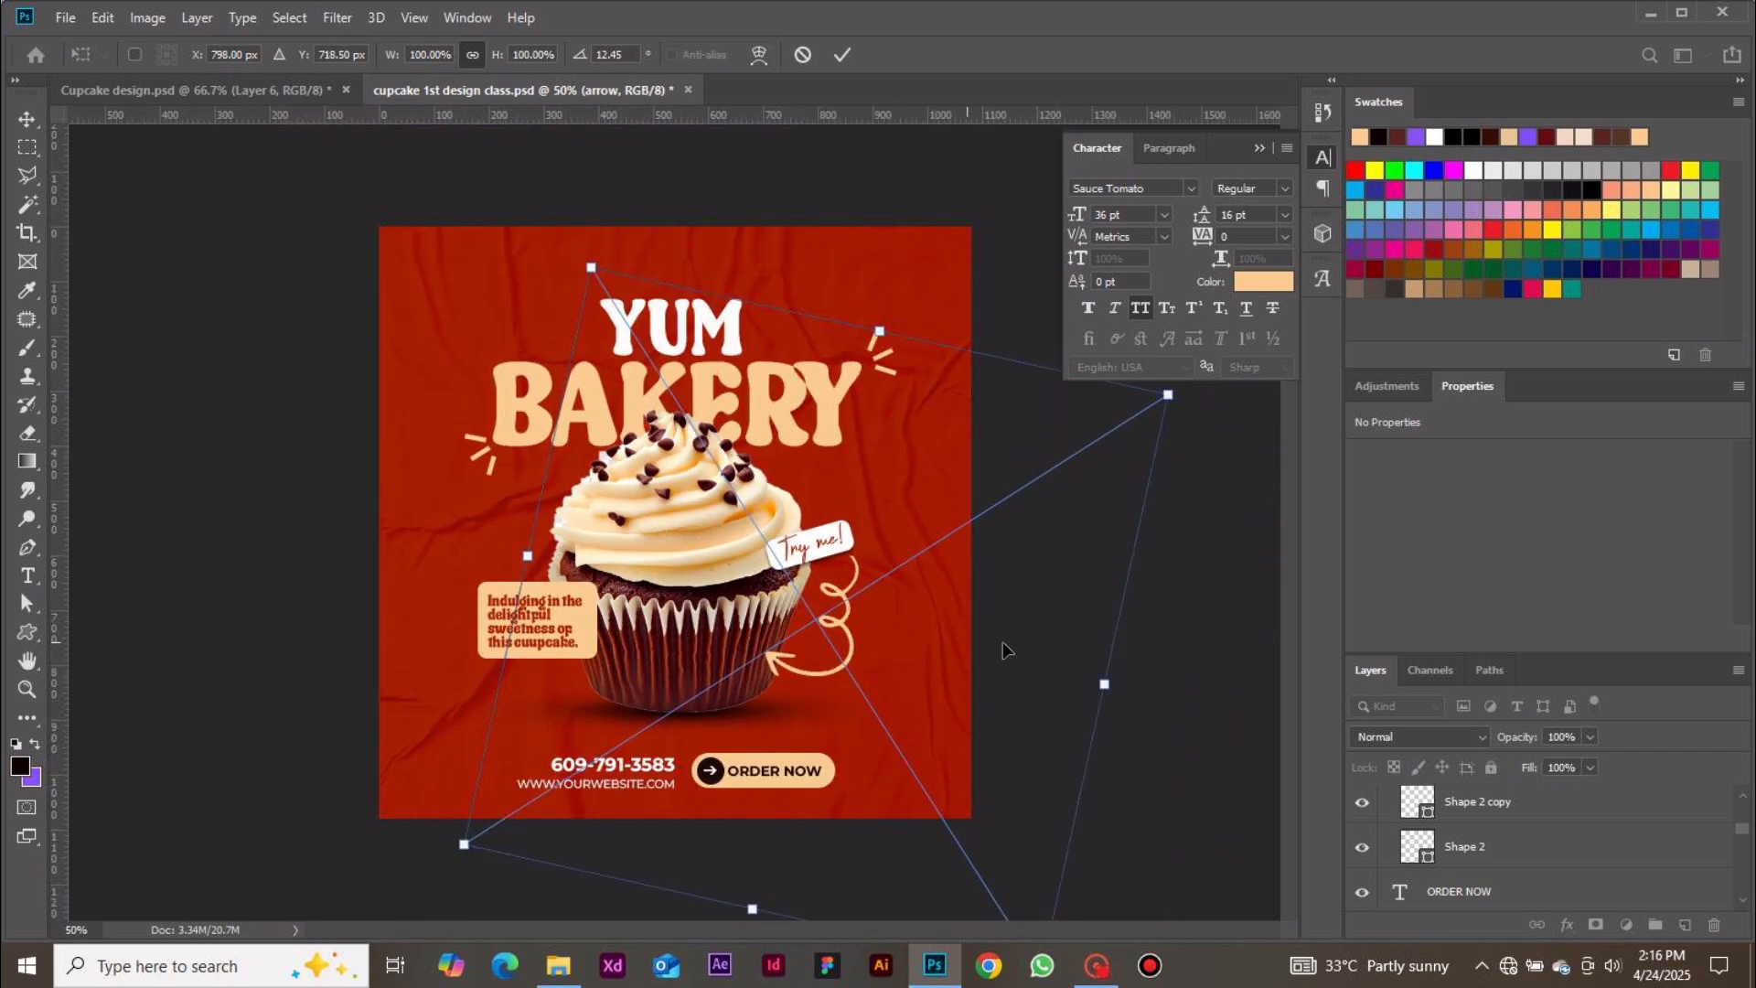
{"action": "left_click", "coordinate": [841, 56]}
Recolour the website URL text to the headline's cream colour facc91 by sampling BAKERY
{"action": "left_click", "coordinate": [295, 443]}
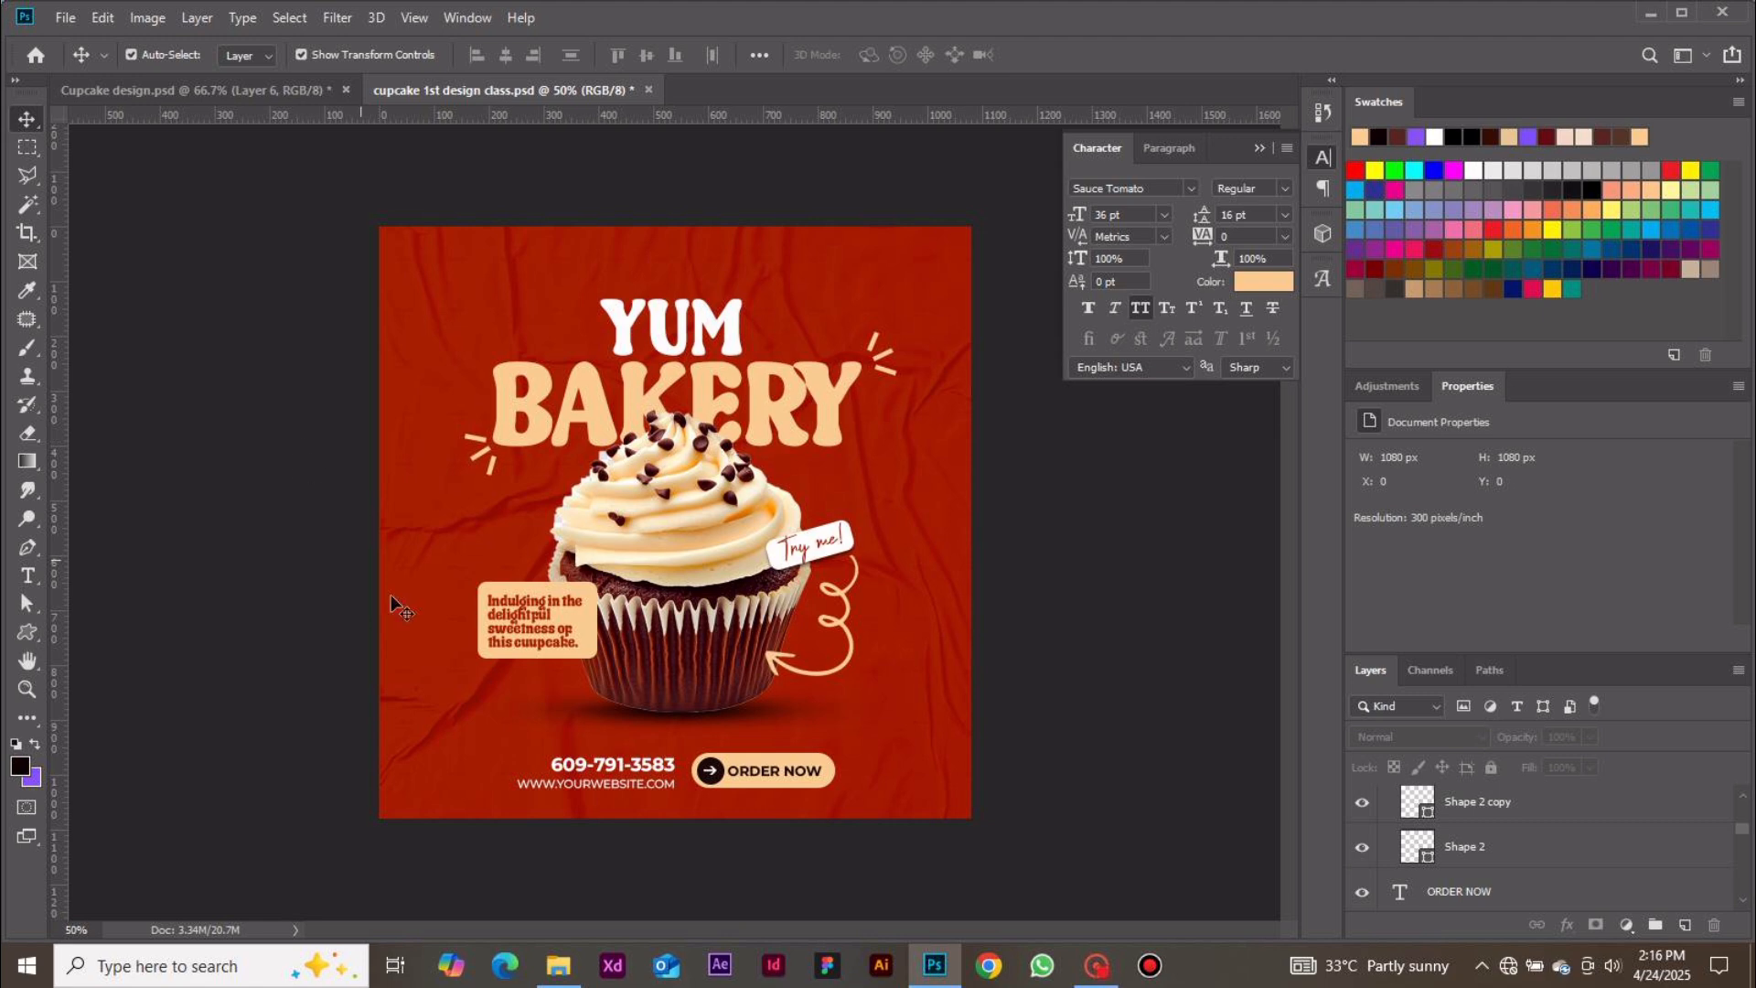
{"action": "left_click", "coordinate": [614, 788]}
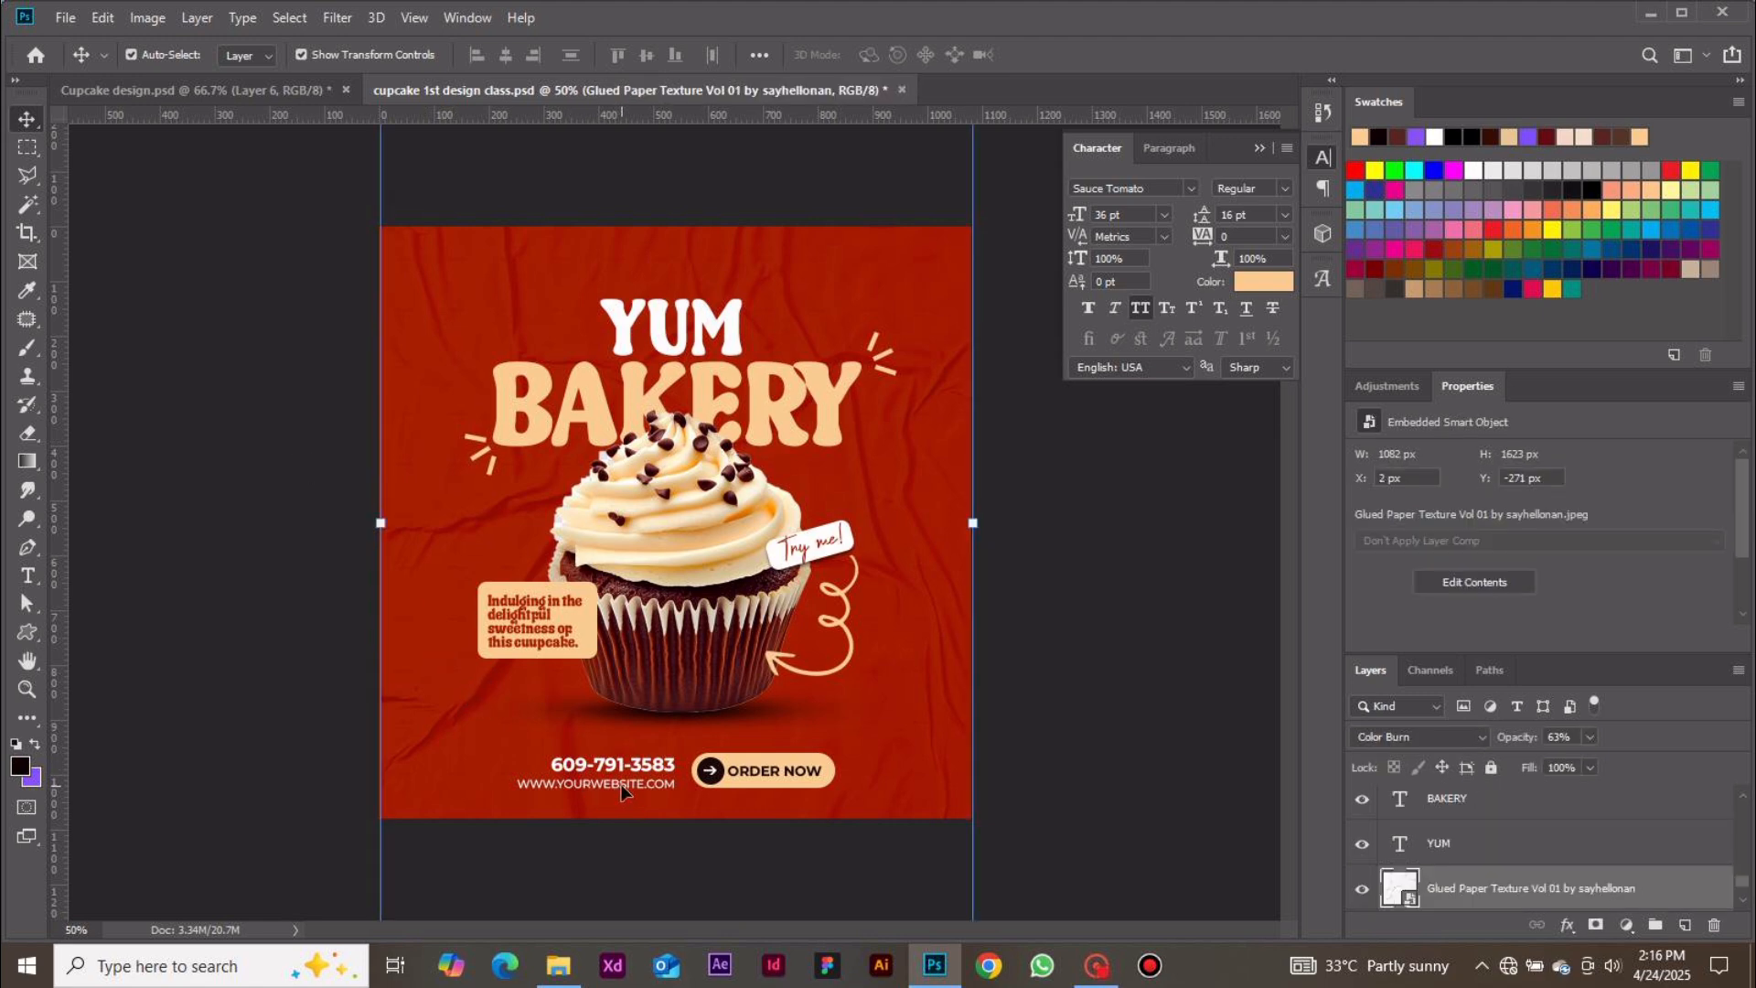
{"action": "left_click", "coordinate": [624, 786]}
{"action": "left_click", "coordinate": [1279, 289]}
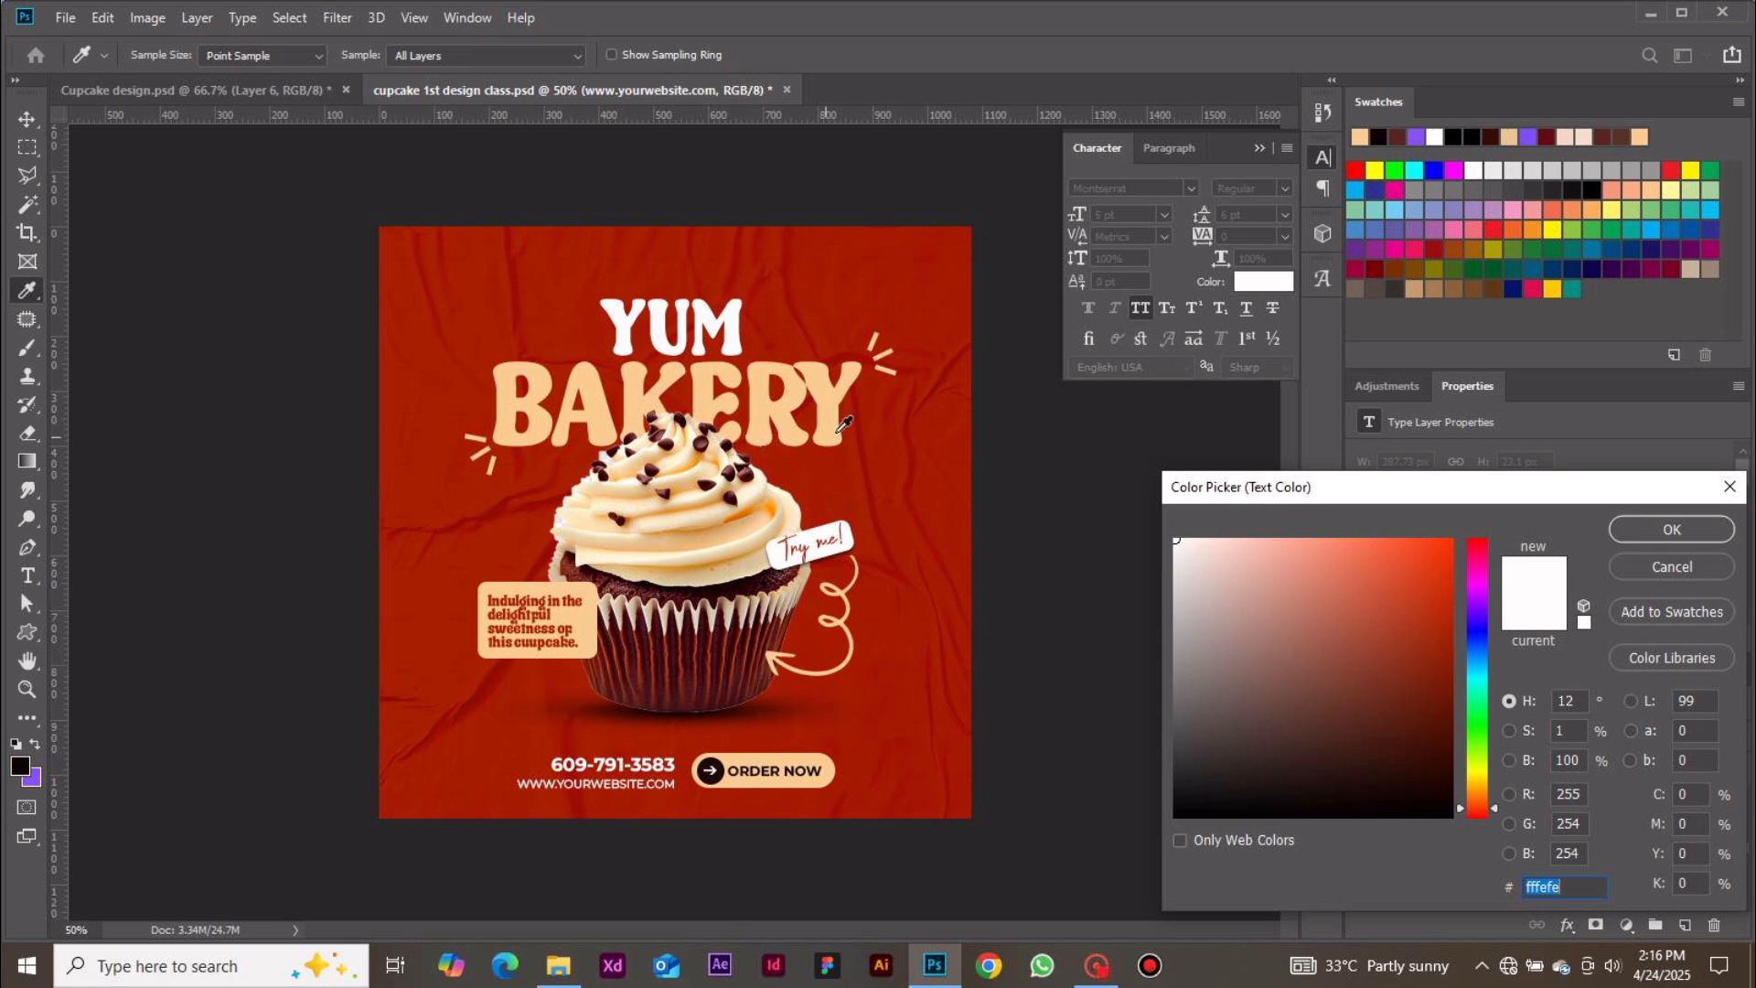
{"action": "left_click", "coordinate": [837, 399]}
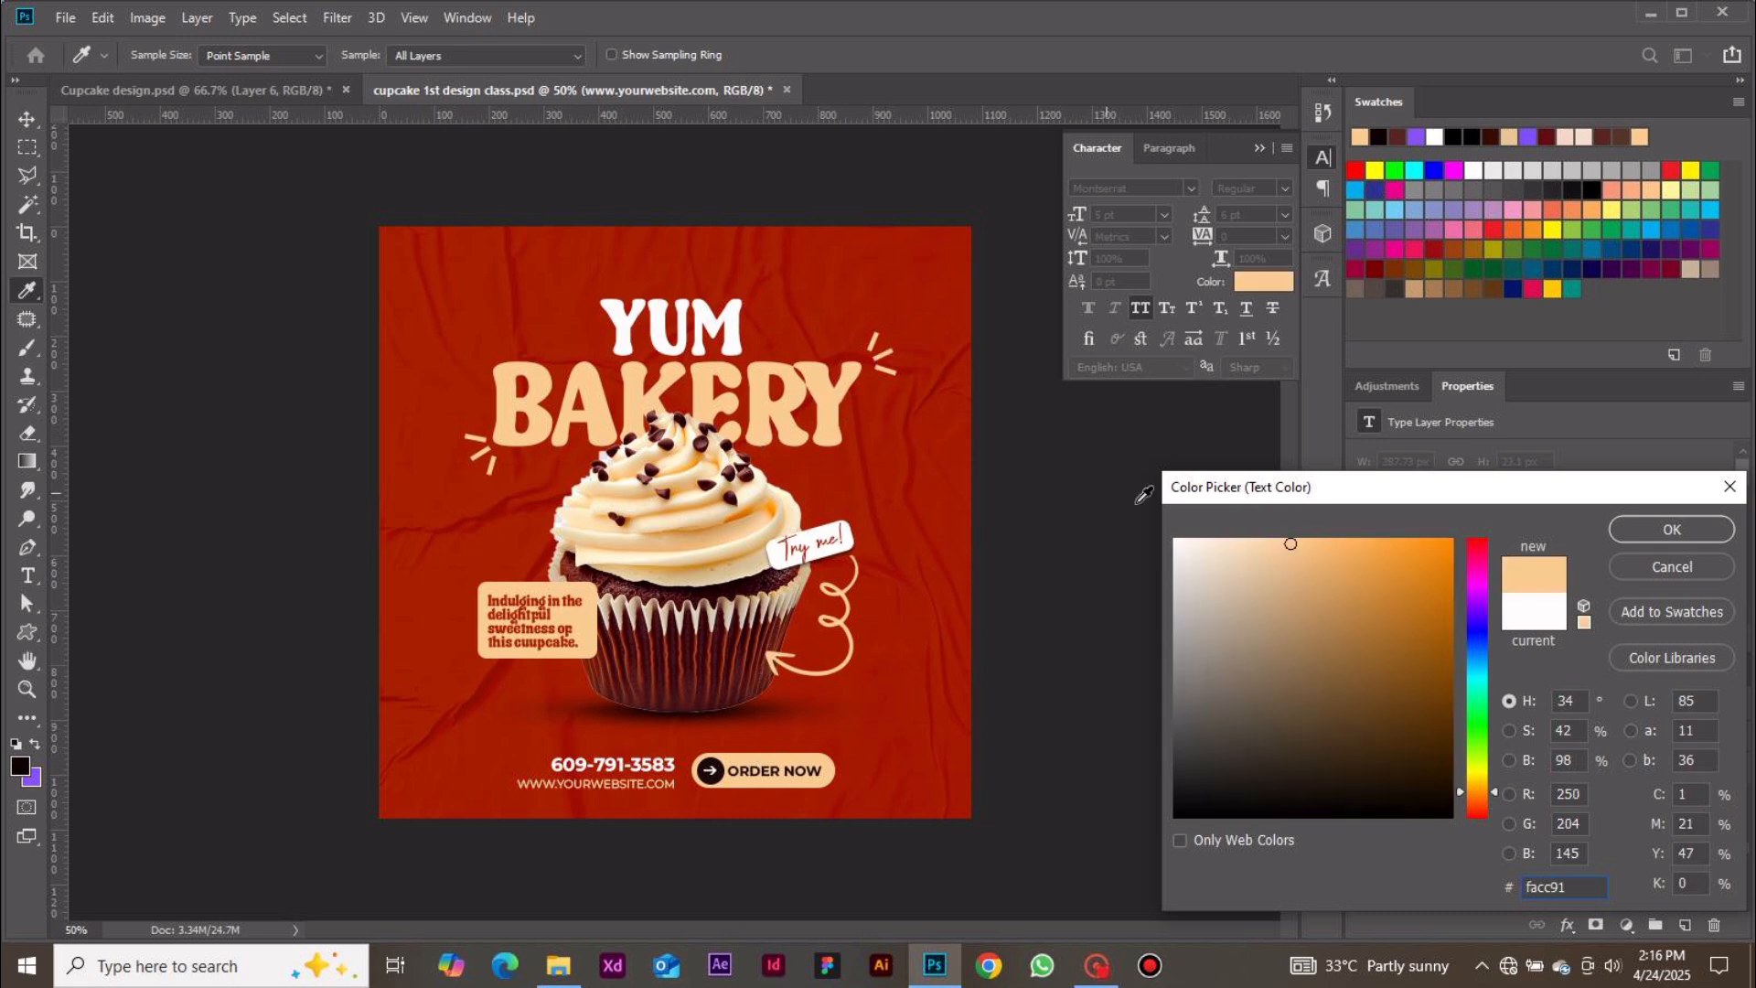
{"action": "left_click", "coordinate": [1623, 530]}
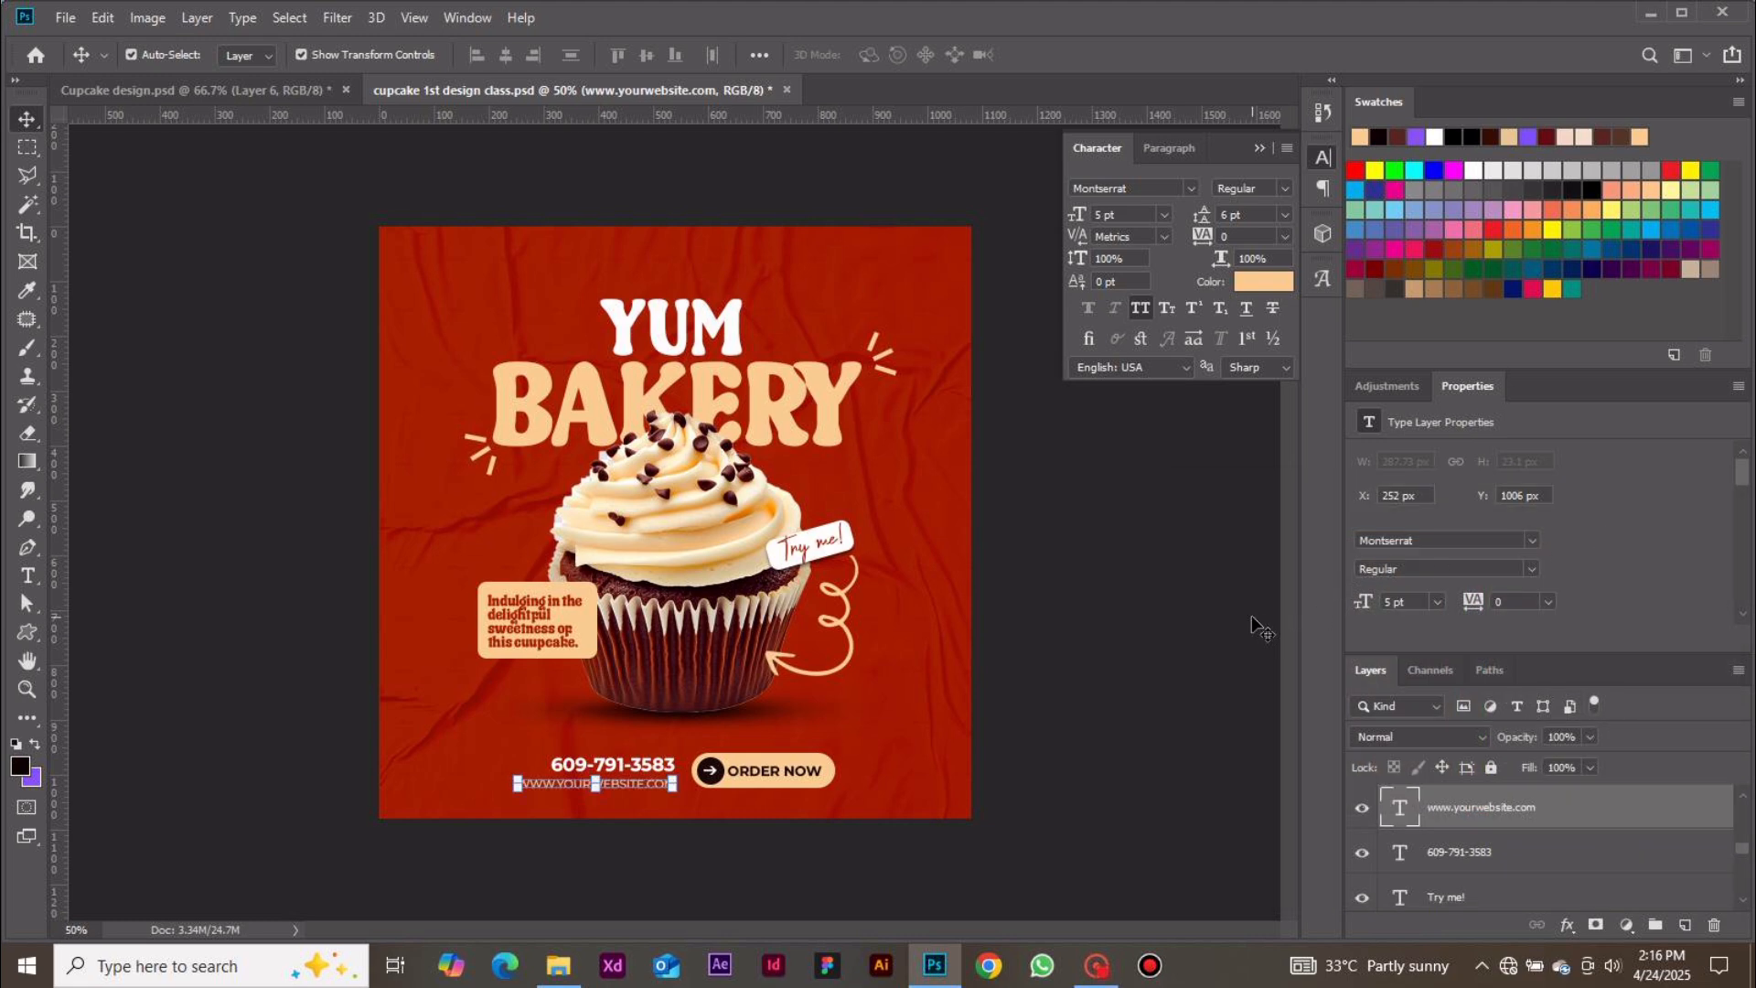
{"action": "left_click", "coordinate": [1206, 617]}
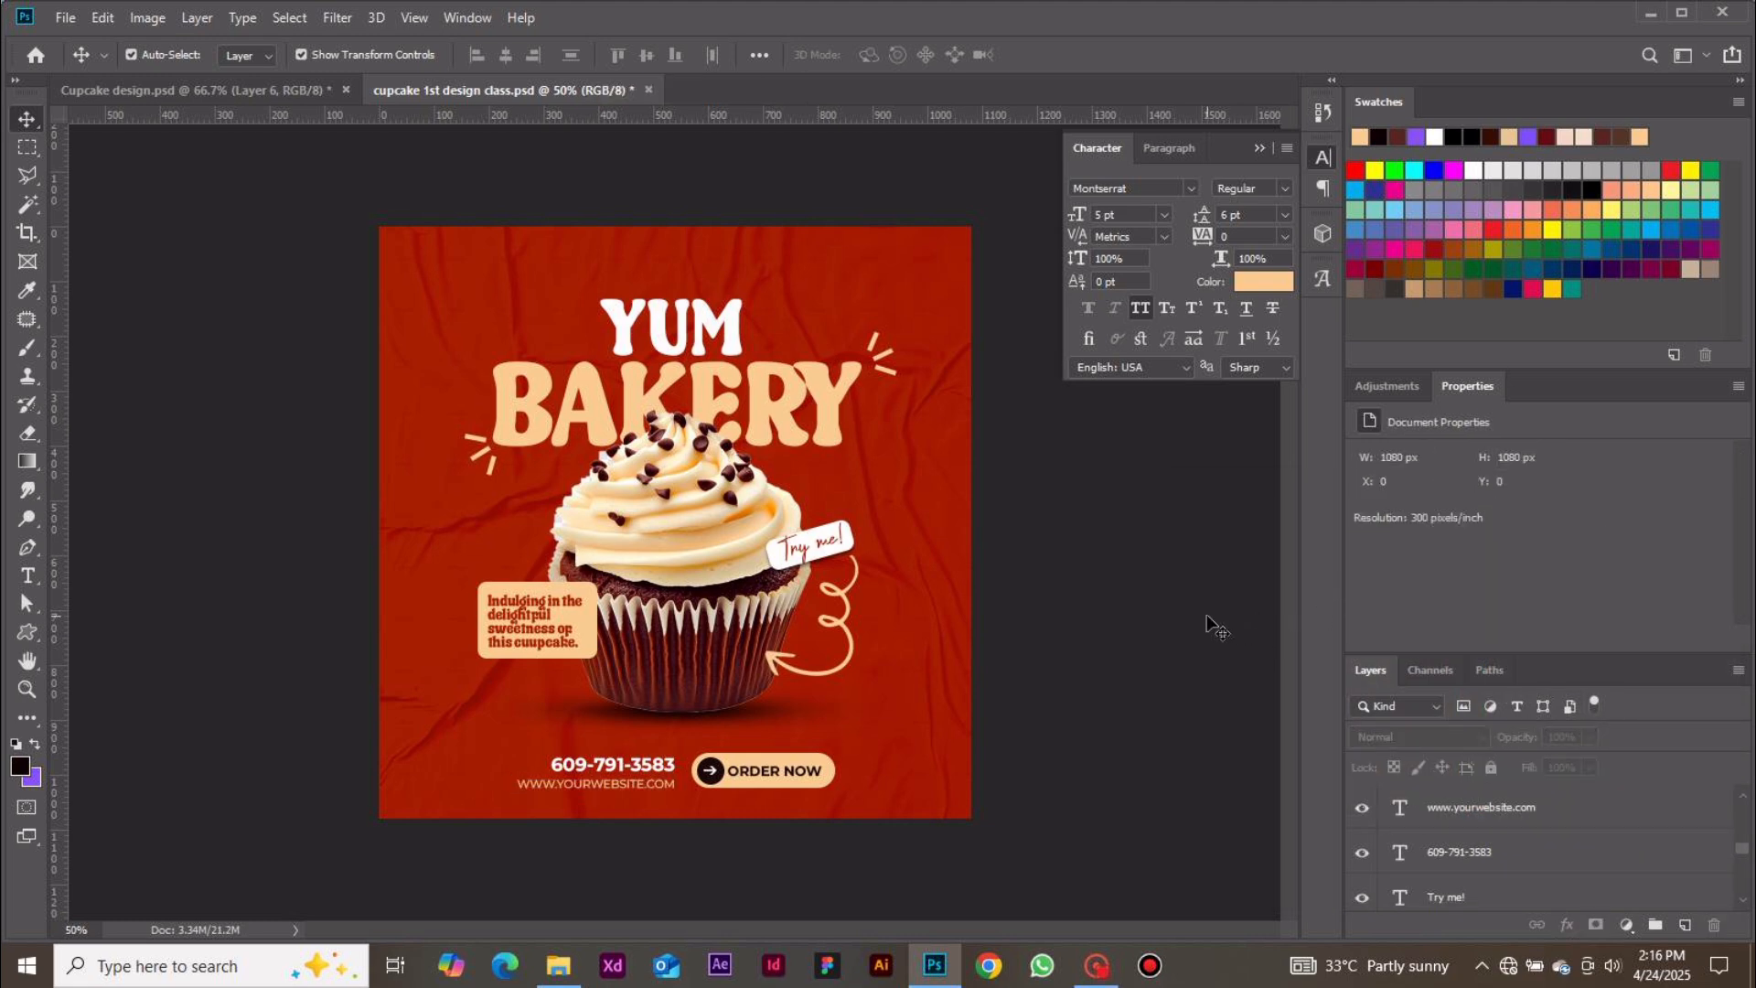